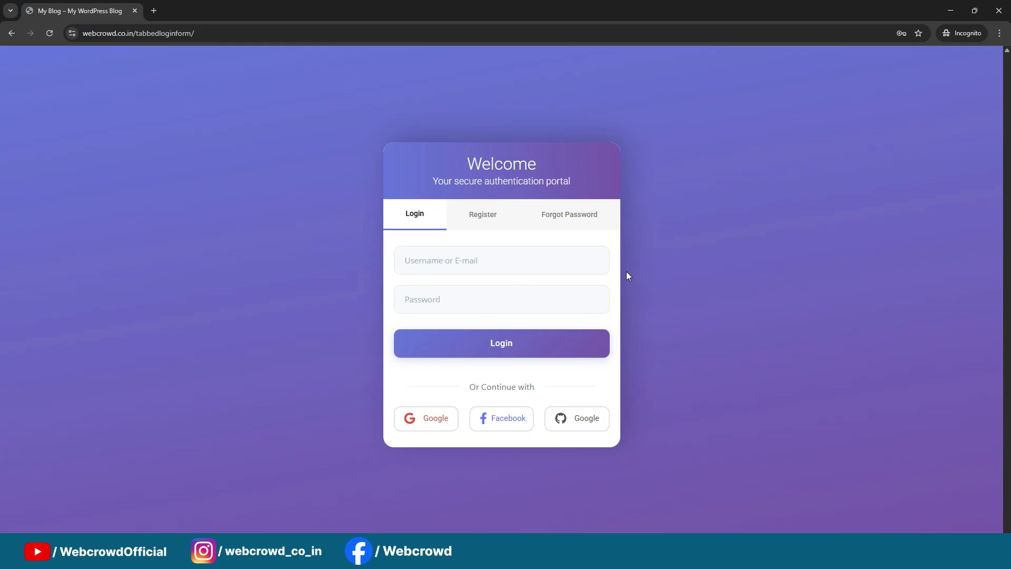
# Try the login form's Password field and highlight the Google sign-in label
pyautogui.click(550, 258)
pyautogui.click(546, 298)
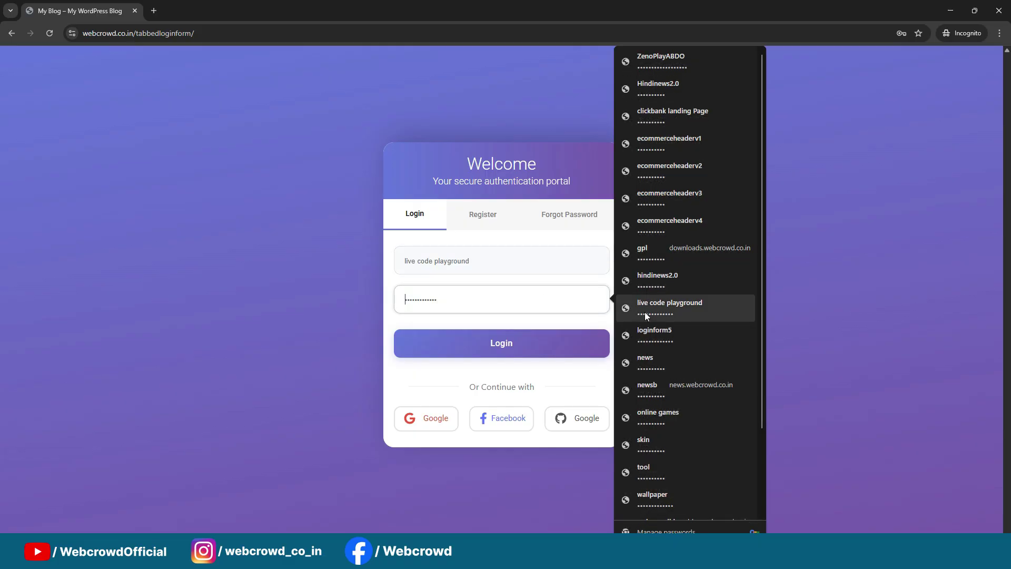
pyautogui.click(832, 237)
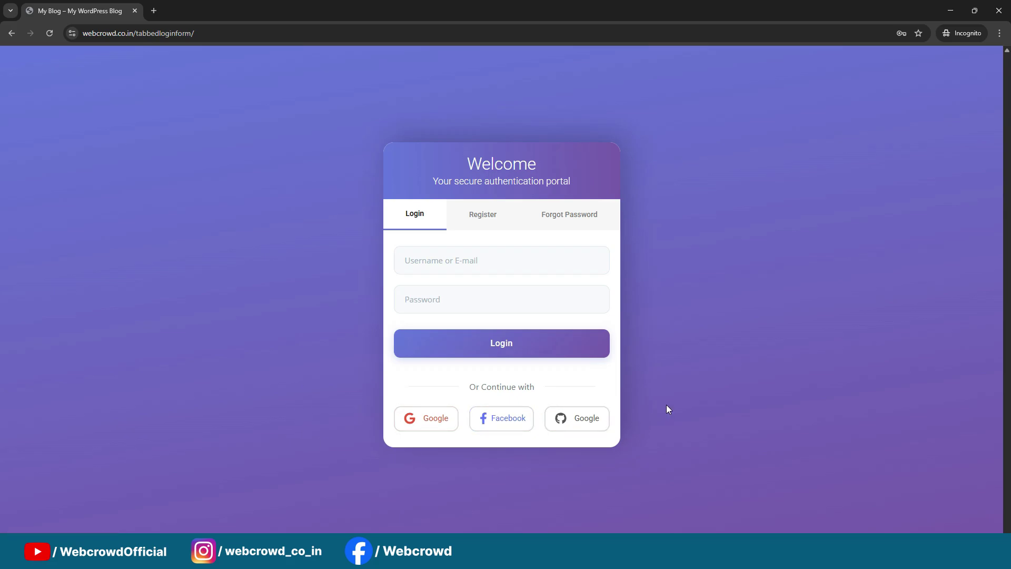
pyautogui.moveTo(634, 397); pyautogui.dragTo(480, 442)
pyautogui.click(479, 441)
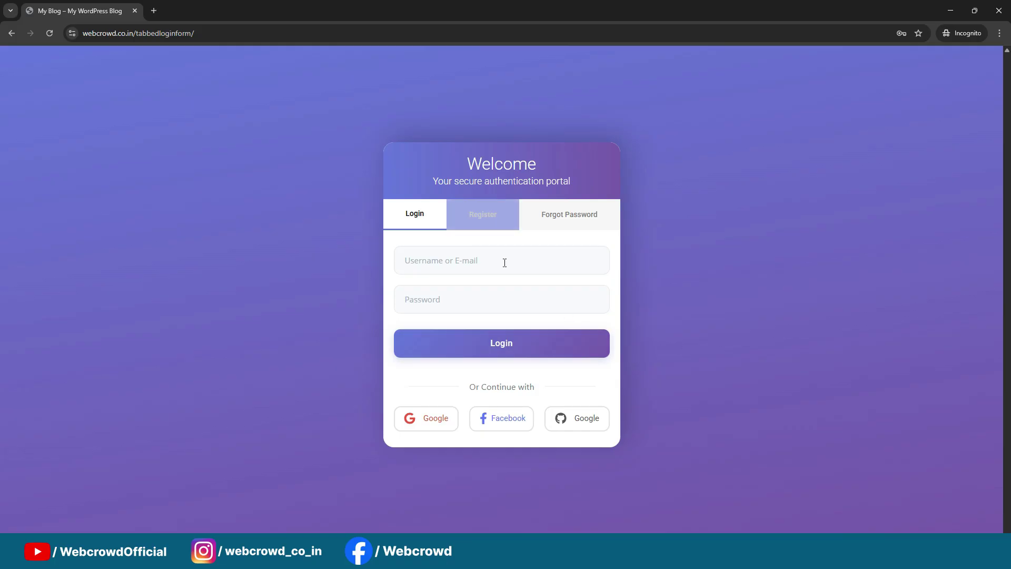
# Switch to the registration form and check its Username, Email, Password and Confirm Password fields
pyautogui.click(485, 216)
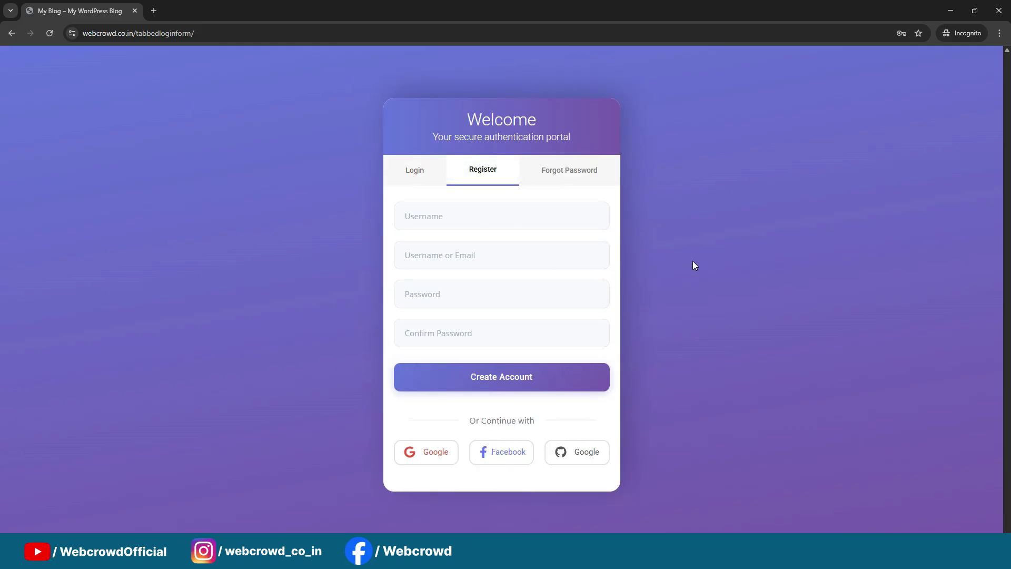
pyautogui.click(540, 214)
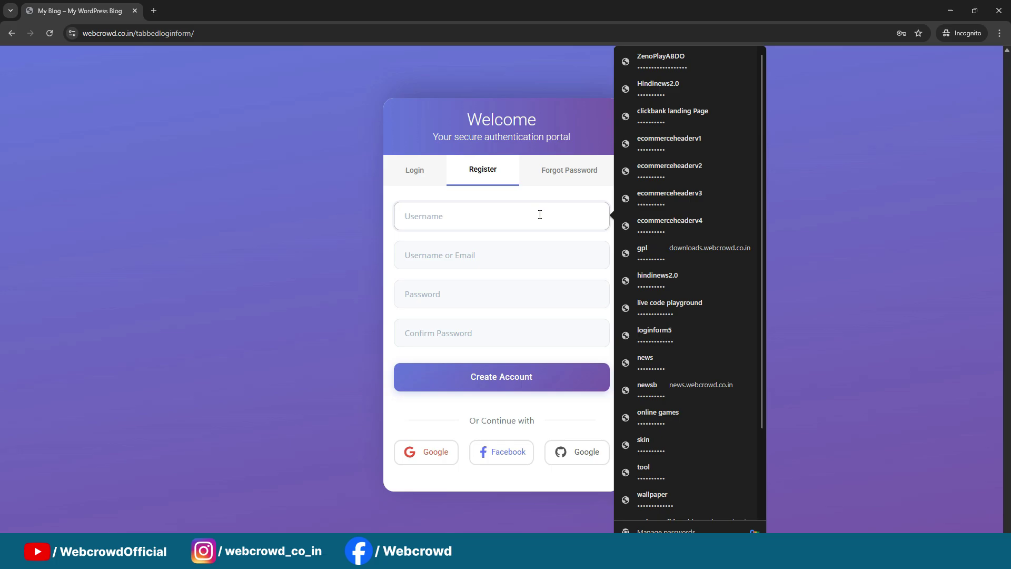
pyautogui.click(546, 259)
pyautogui.click(549, 292)
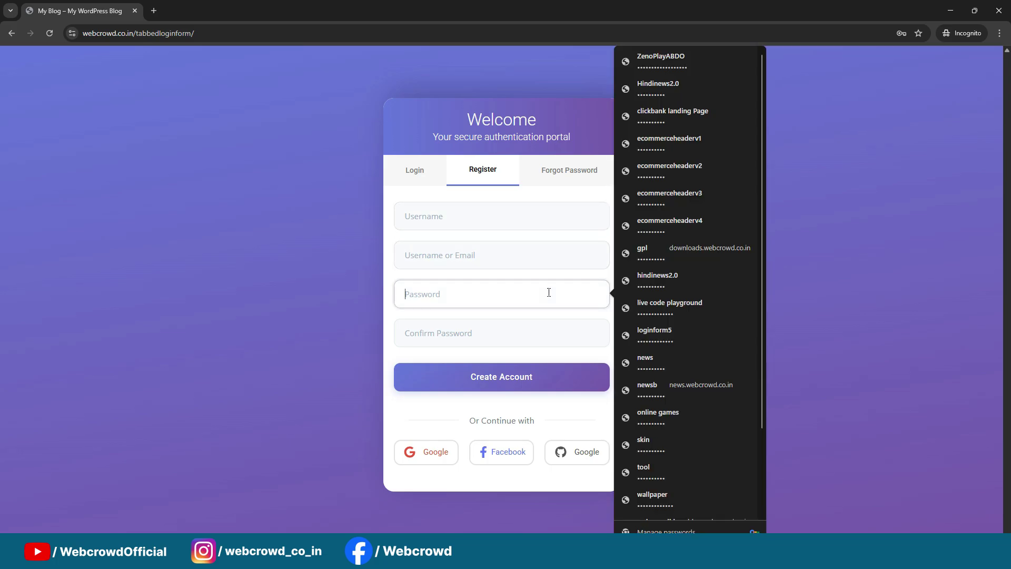
pyautogui.click(545, 335)
pyautogui.click(900, 314)
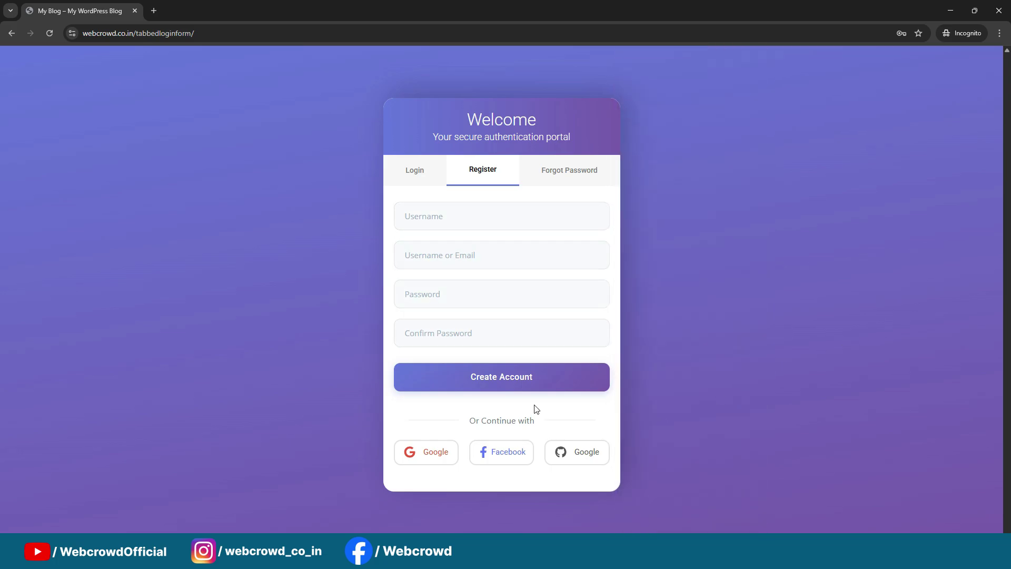
# Try the password reset form, then return through registration to the login form
pyautogui.click(564, 169)
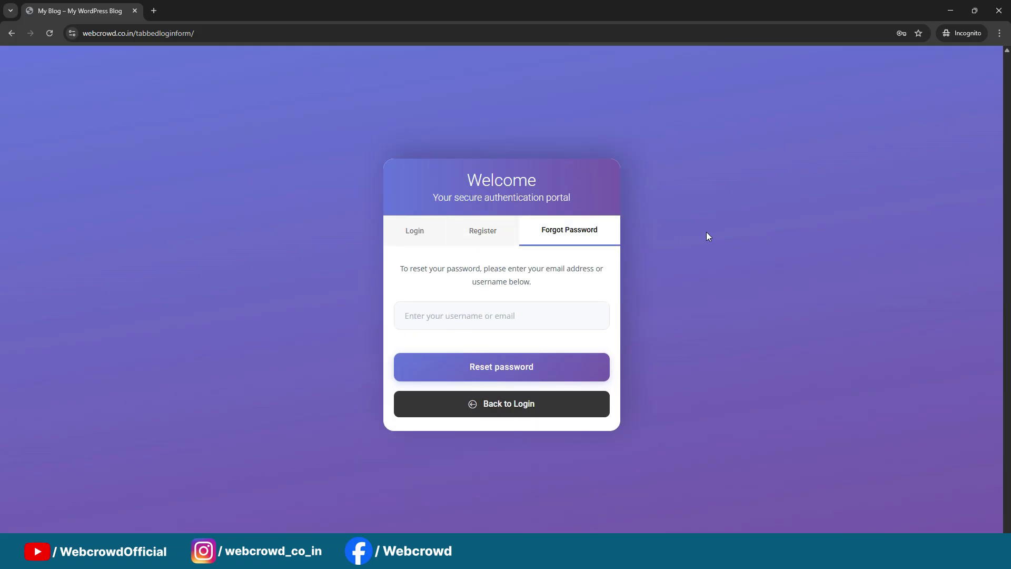
pyautogui.click(434, 317)
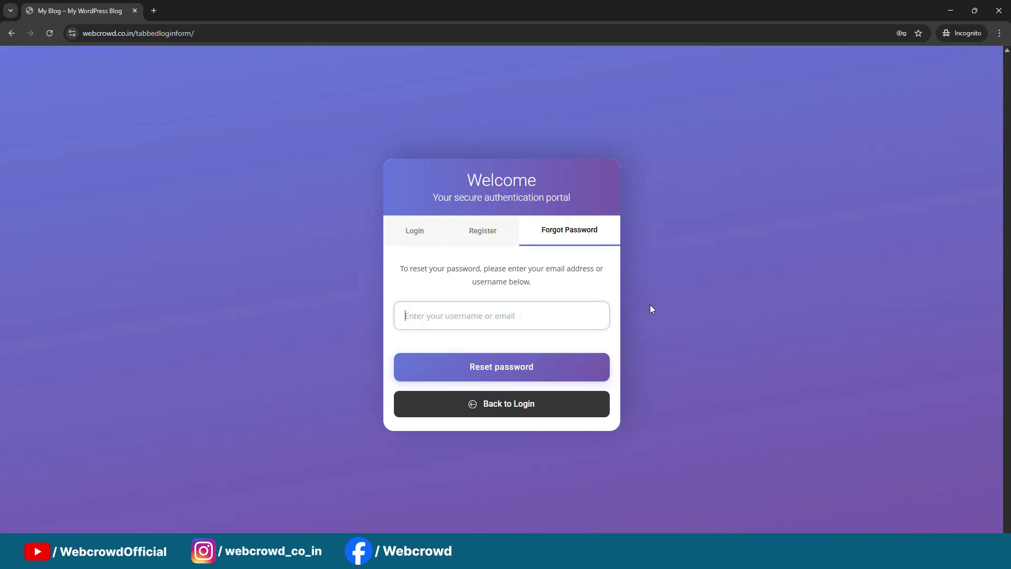
pyautogui.click(690, 283)
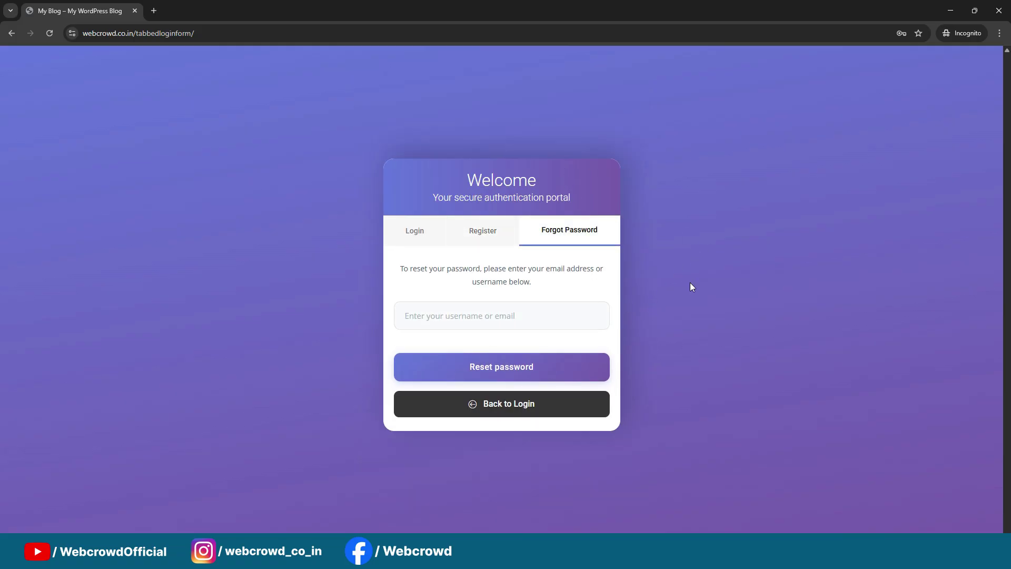
pyautogui.click(494, 235)
pyautogui.click(412, 170)
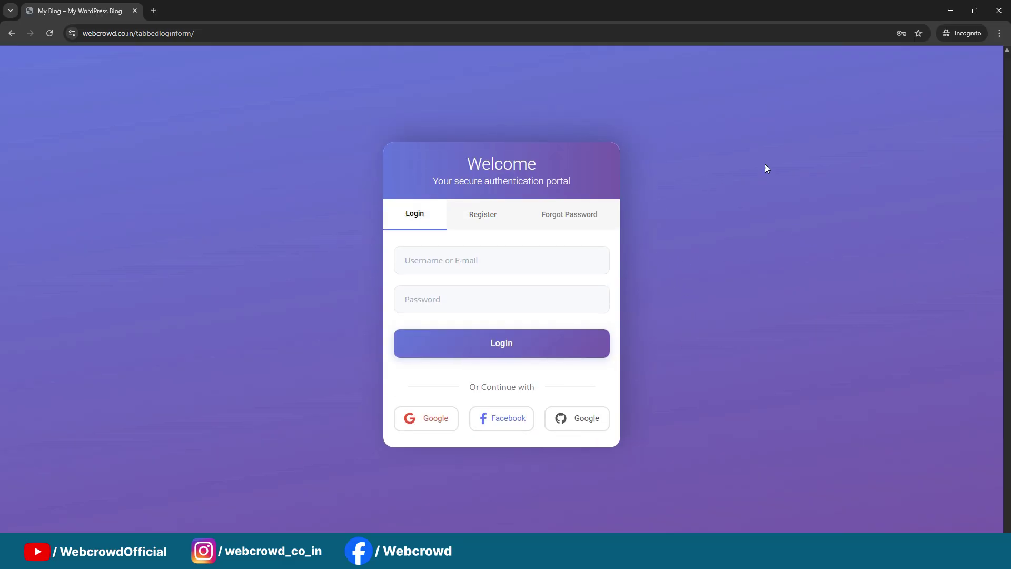
pyautogui.click(912, 202)
# Sign in with the saved account, retyping its password, to reach the Account dashboard
pyautogui.click(505, 268)
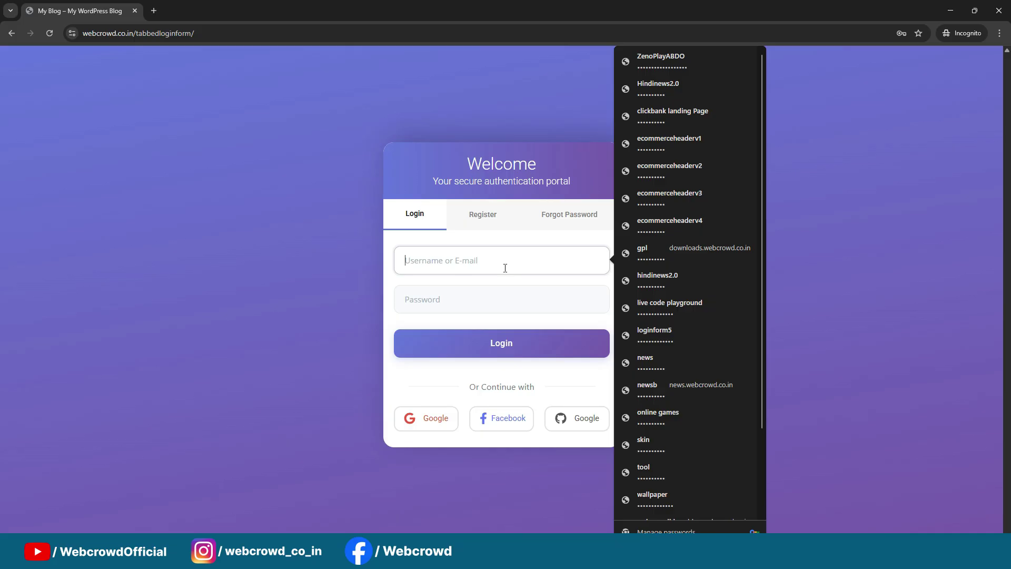
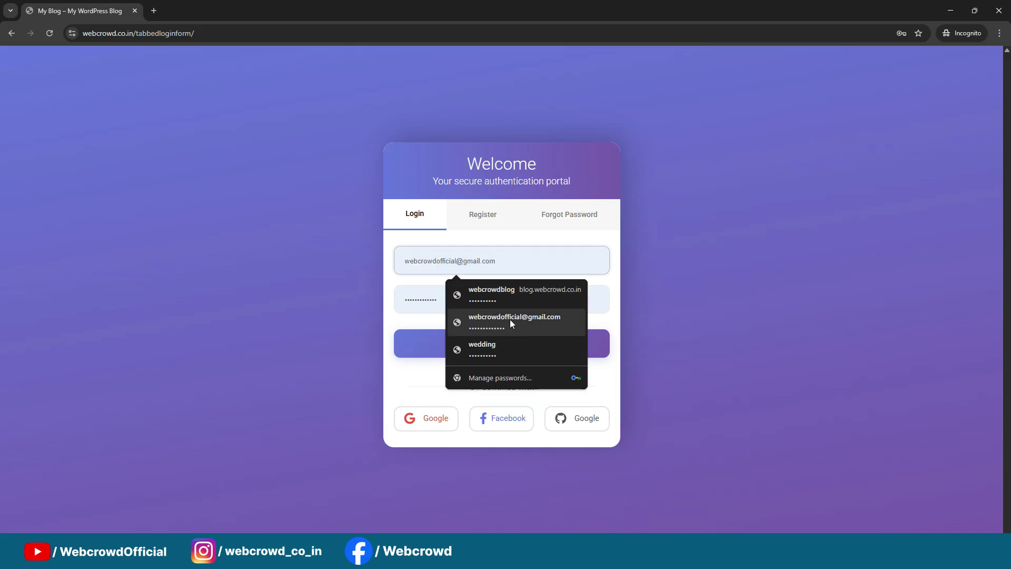
pyautogui.click(510, 319)
pyautogui.click(485, 300)
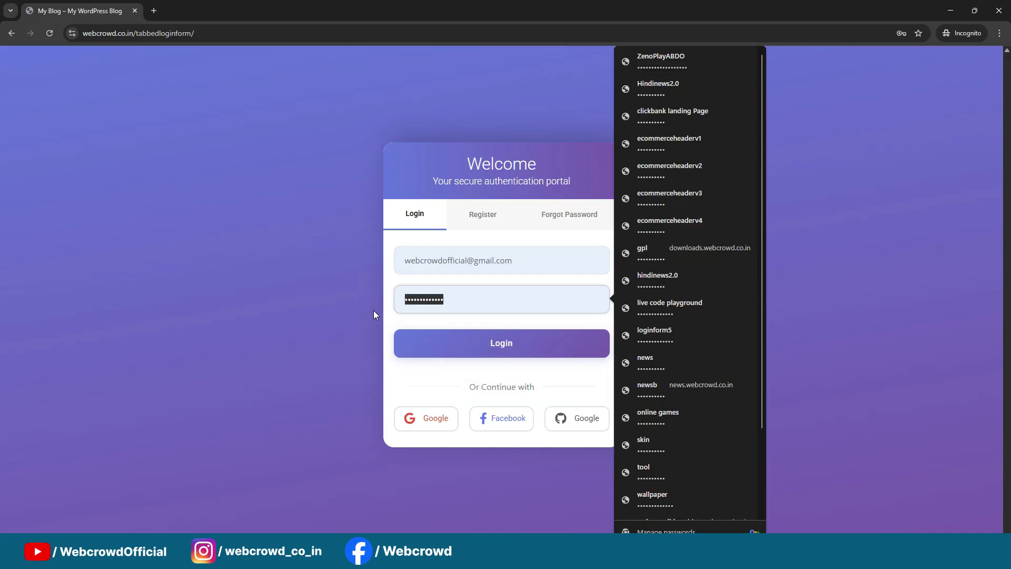
pyautogui.write('••••••')
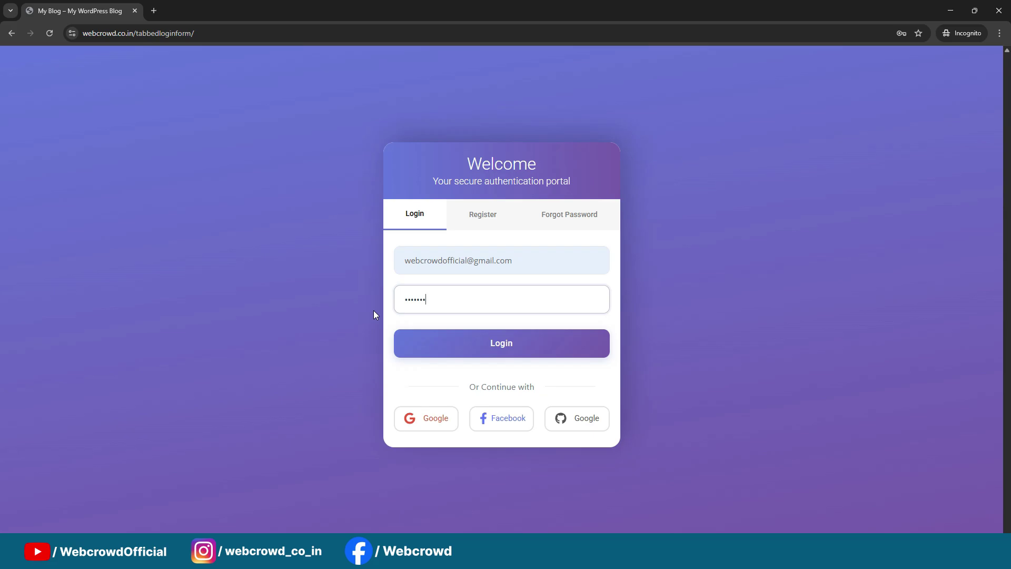
pyautogui.write('••••••')
pyautogui.click(477, 343)
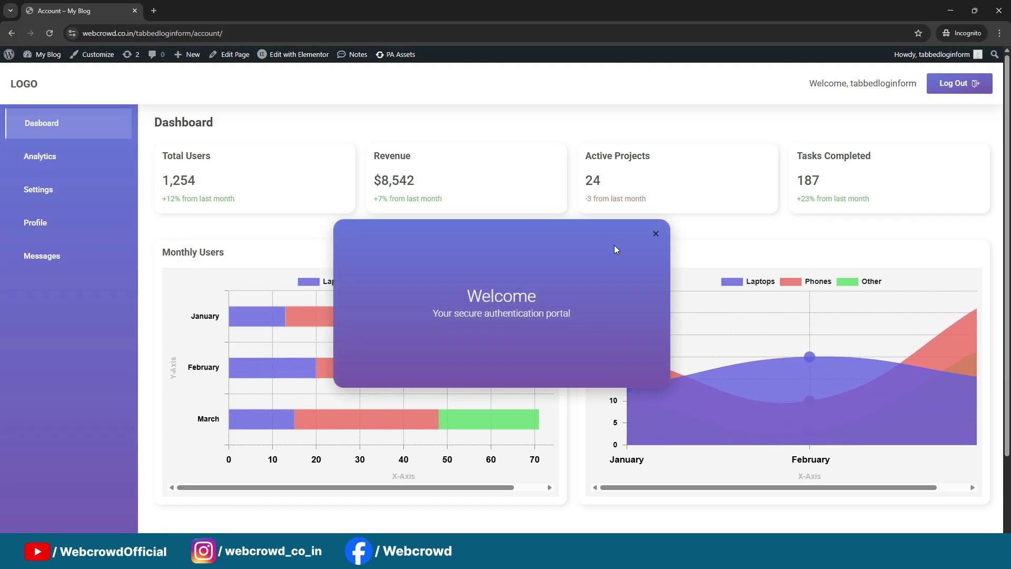
# Close the Welcome popup and scroll over the dashboard's stat cards and charts
pyautogui.click(655, 234)
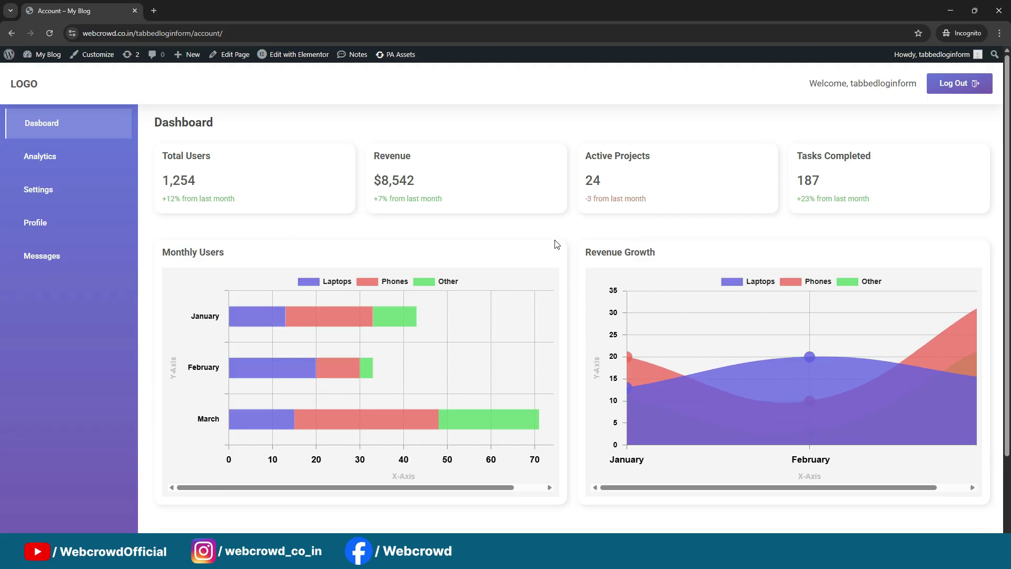
pyautogui.scroll(-2, 555, 243)
pyautogui.scroll(2, 554, 243)
pyautogui.scroll(-2, 539, 233)
pyautogui.scroll(2, 539, 237)
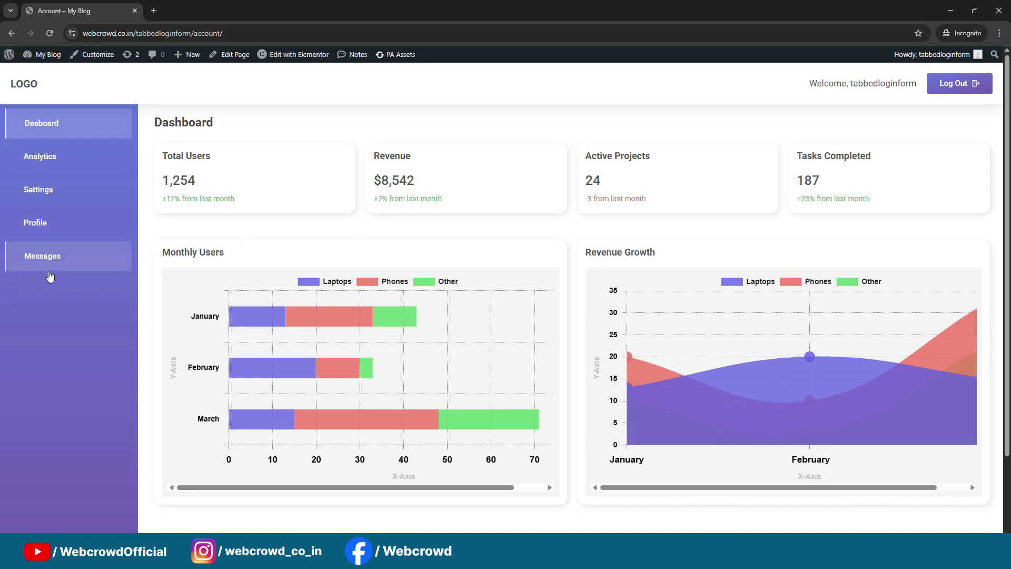
pyautogui.scroll(-2, 109, 255)
pyautogui.scroll(2, 108, 255)
# Cycle through the Analytics, Settings, Profile and Messages sections, then return to Dashboard
pyautogui.click(49, 159)
pyautogui.click(48, 191)
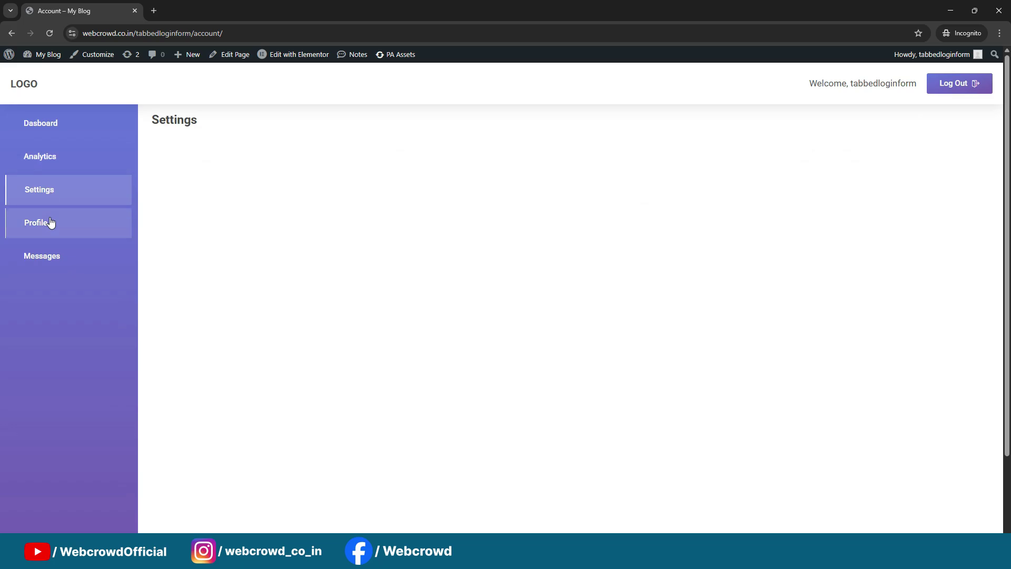
pyautogui.click(49, 222)
pyautogui.click(48, 255)
pyautogui.click(43, 230)
pyautogui.click(36, 199)
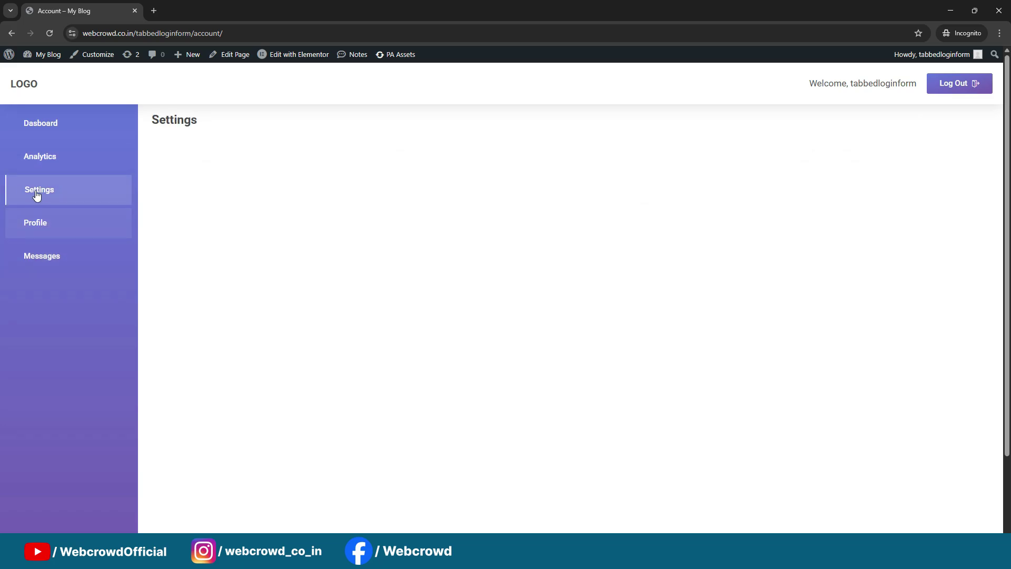
pyautogui.click(38, 162)
pyautogui.click(42, 127)
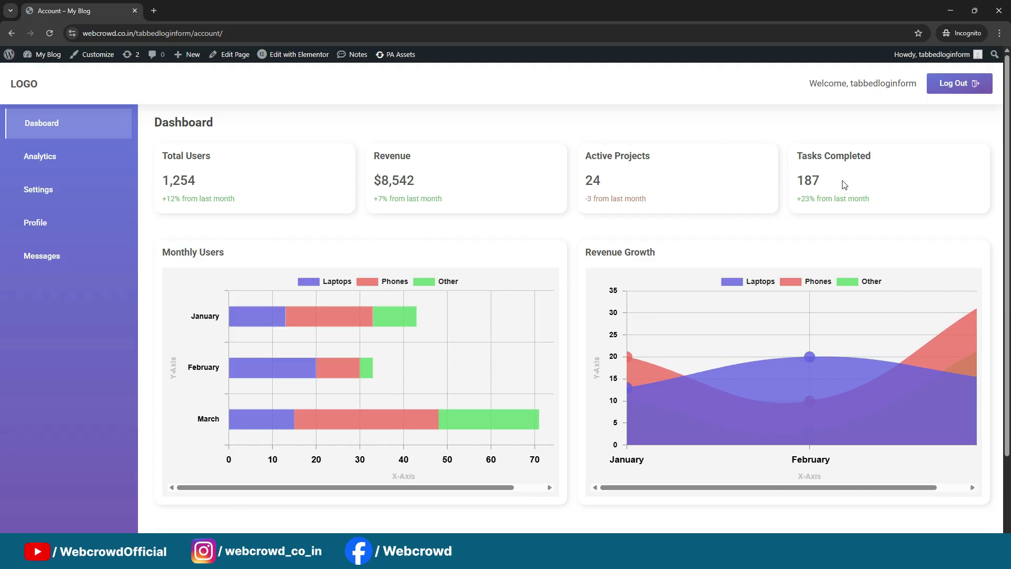
pyautogui.scroll(-1, 364, 244)
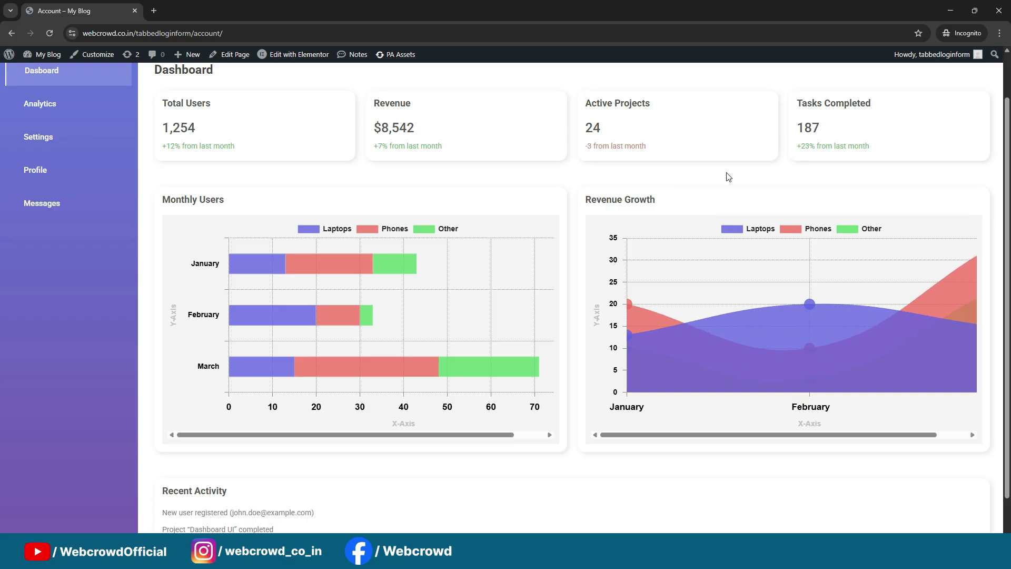
pyautogui.scroll(1, 731, 184)
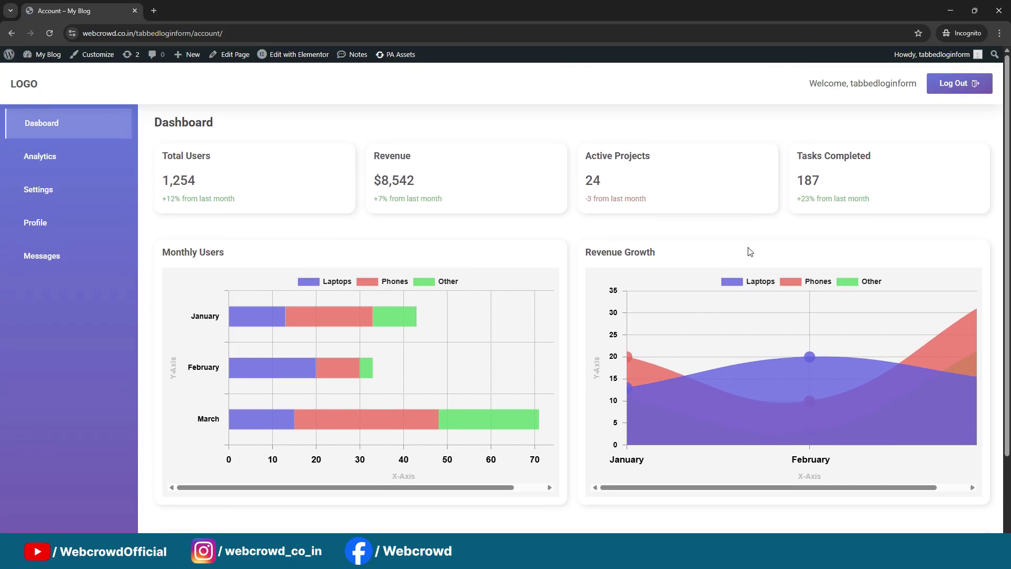
pyautogui.scroll(-1, 752, 295)
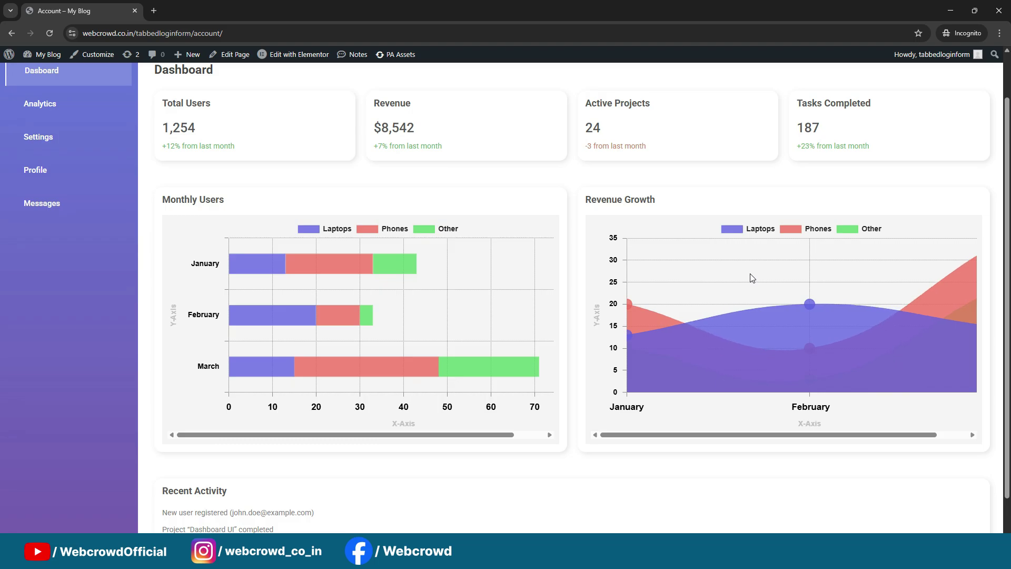
pyautogui.scroll(-1, 218, 279)
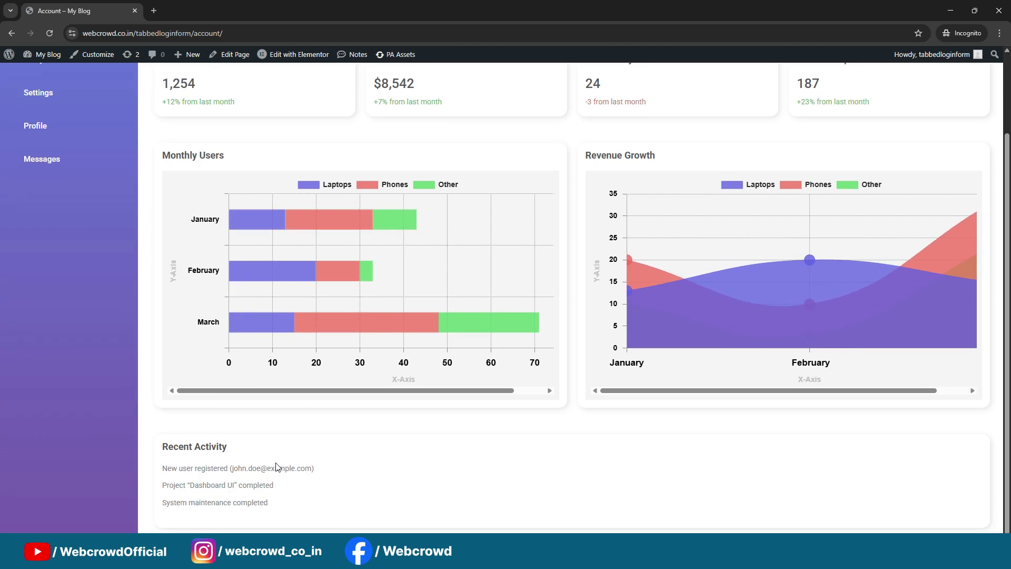
pyautogui.scroll(2, 484, 398)
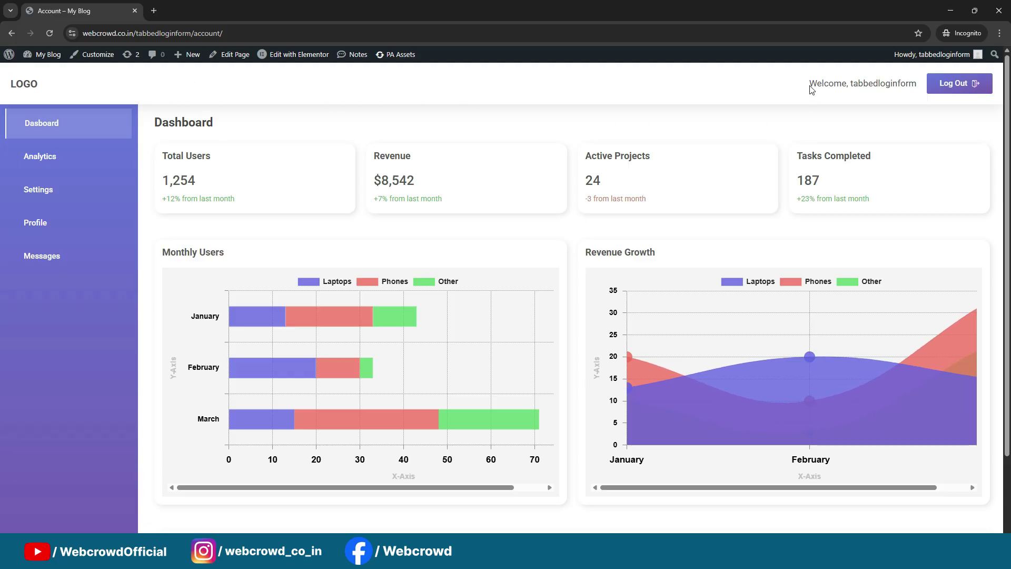
pyautogui.moveTo(809, 83); pyautogui.dragTo(914, 83)
pyautogui.click(913, 95)
pyautogui.scroll(-2, 523, 234)
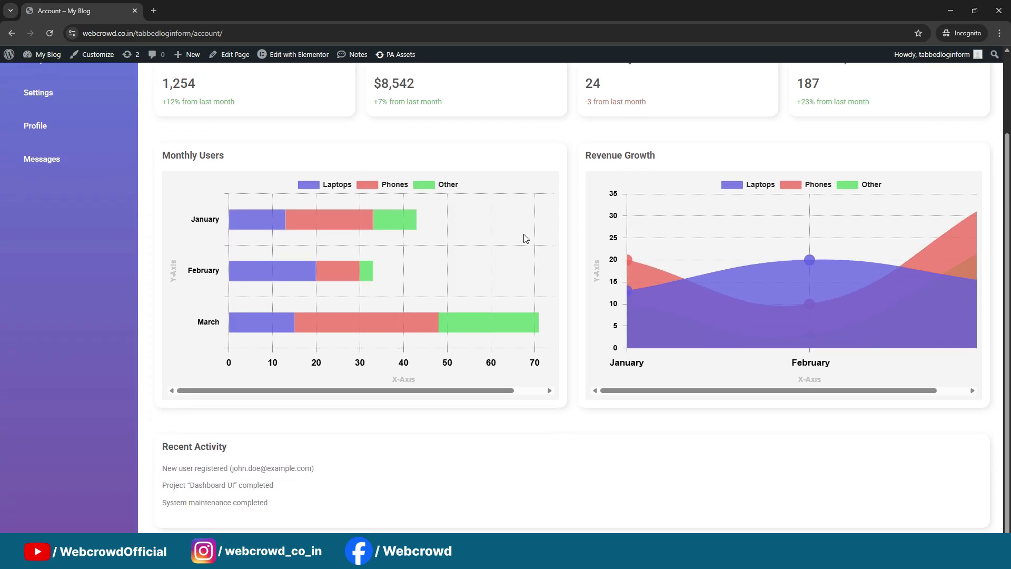
pyautogui.scroll(2, 523, 237)
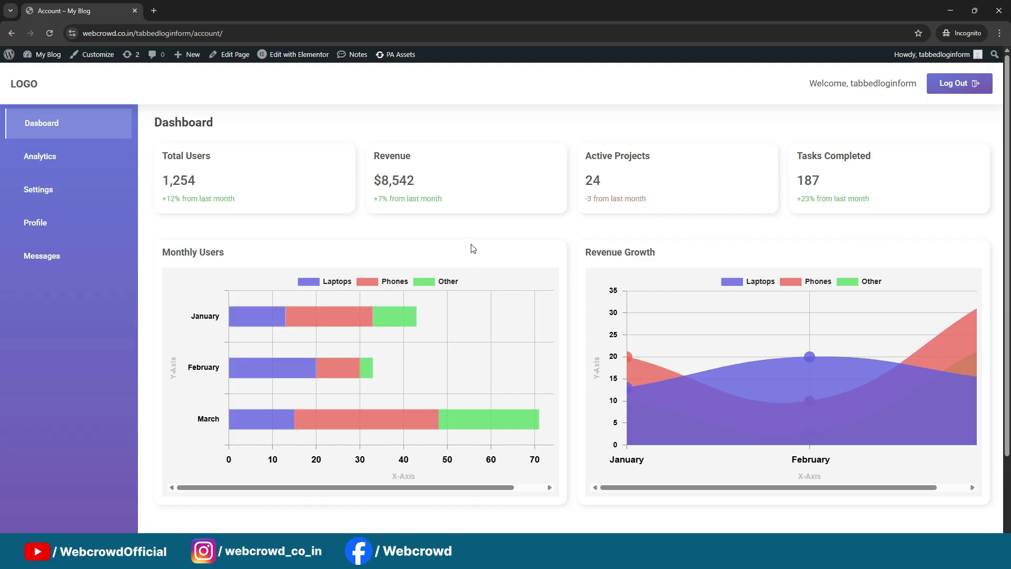
pyautogui.scroll(-2, 469, 248)
pyautogui.scroll(2, 472, 244)
# Sign out and switch the Welcome card to its registration form
pyautogui.click(971, 89)
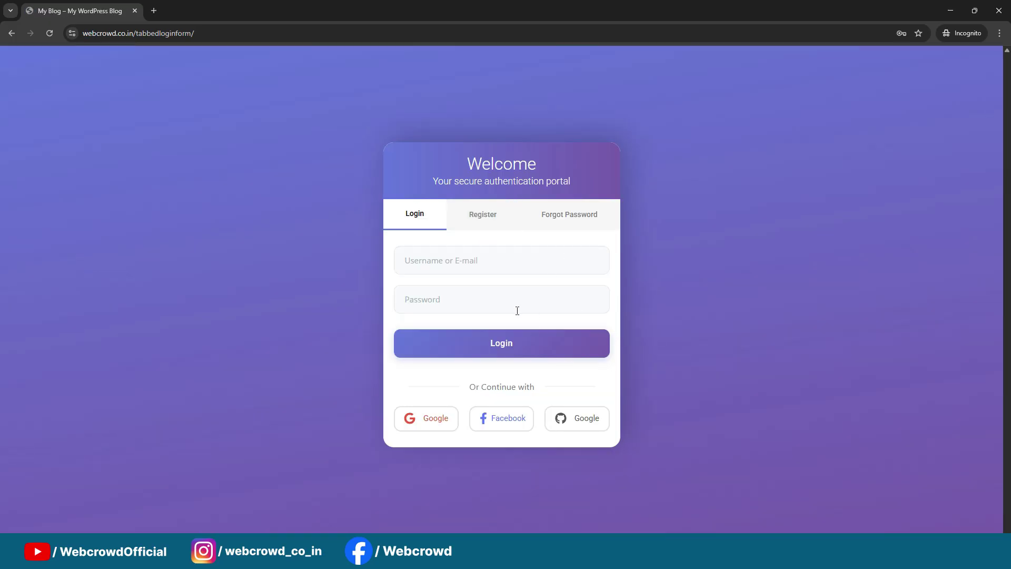
pyautogui.click(482, 220)
pyautogui.click(472, 220)
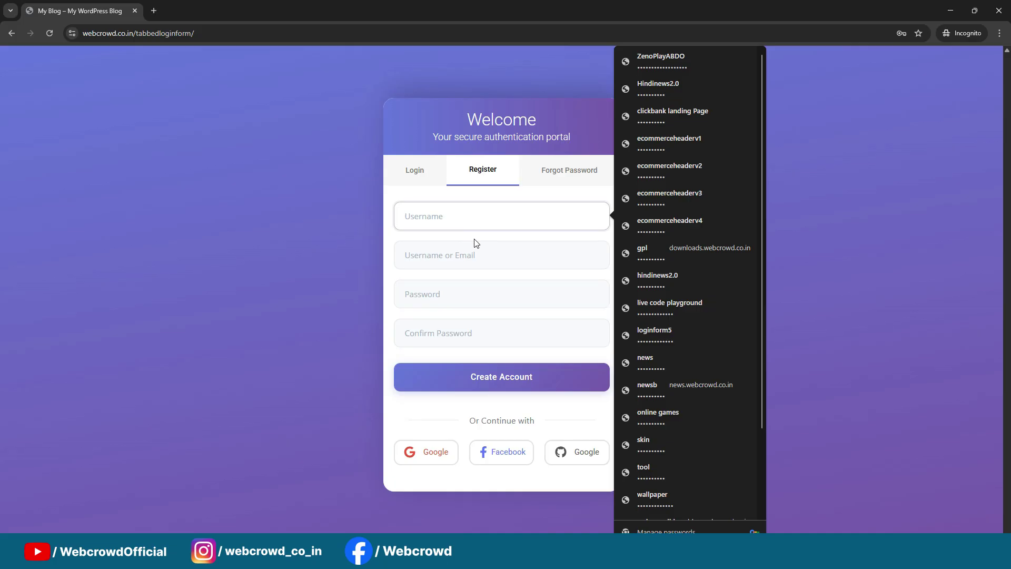
pyautogui.click(370, 251)
pyautogui.click(432, 218)
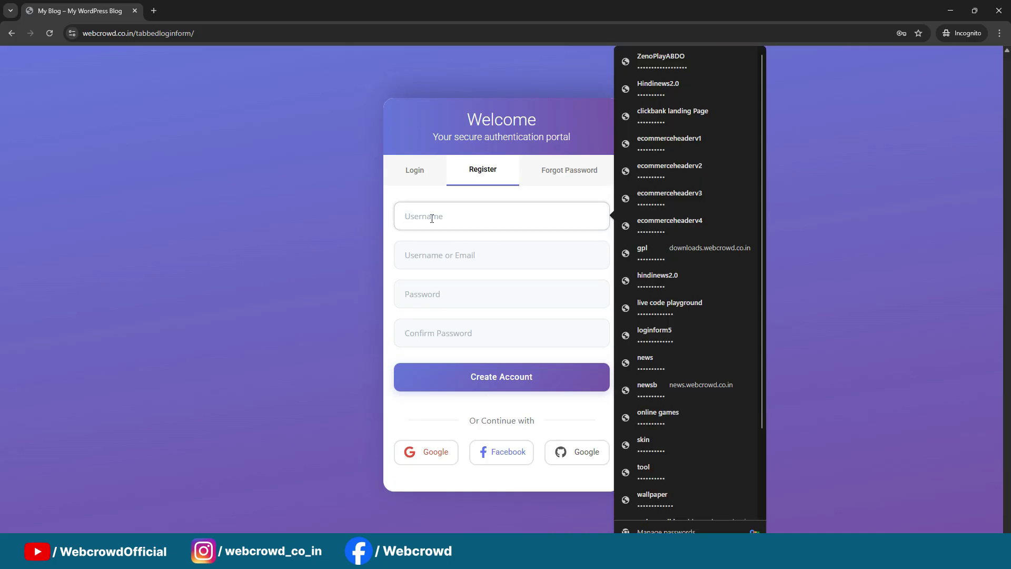
pyautogui.click(232, 309)
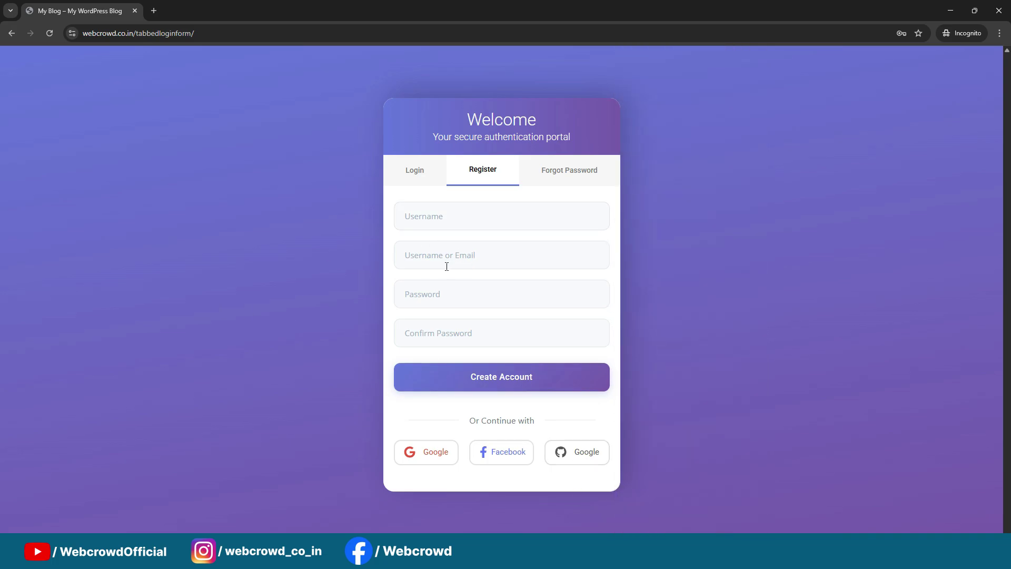
# Fill in the e-mail from a saved address and the username without its domain
pyautogui.click(446, 267)
pyautogui.hotkey('ctrl', 'v')
pyautogui.click(468, 213)
pyautogui.hotkey('ctrl', 'v')
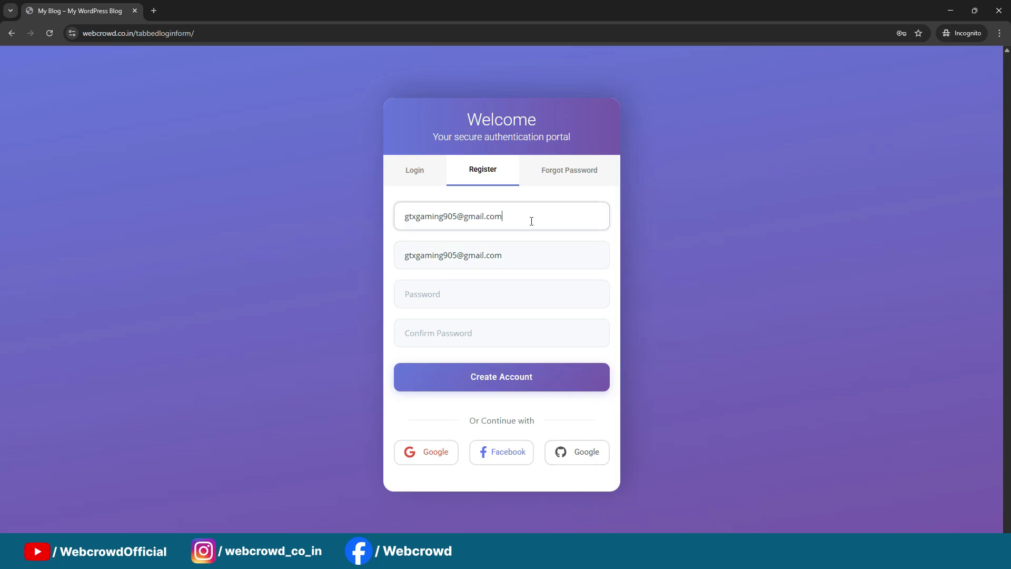
pyautogui.moveTo(531, 221); pyautogui.dragTo(453, 216)
pyautogui.press('BackSpace')
# Enter and confirm the password, then create the account
pyautogui.click(463, 292)
pyautogui.write('12')
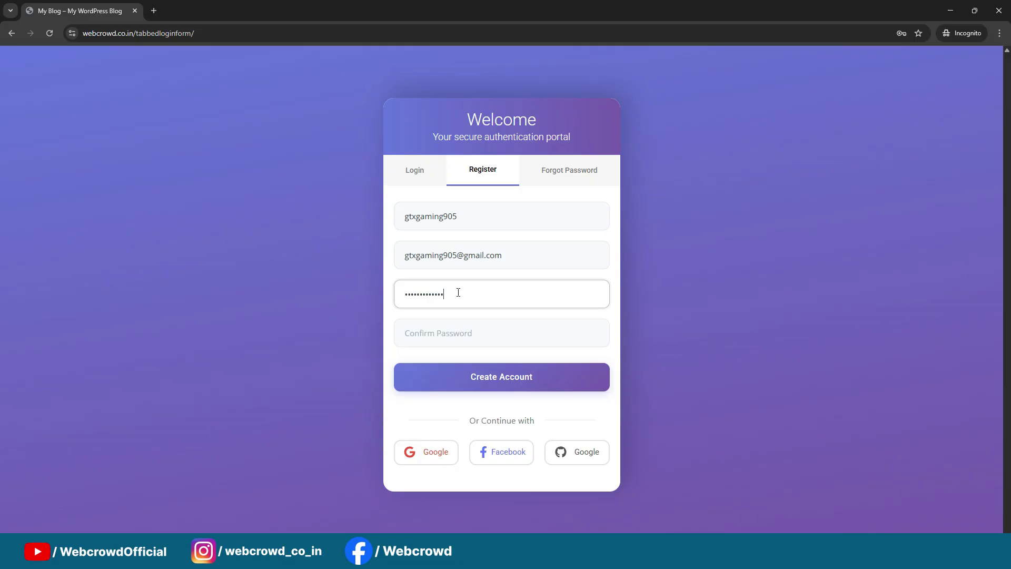
pyautogui.click(467, 335)
pyautogui.write('123')
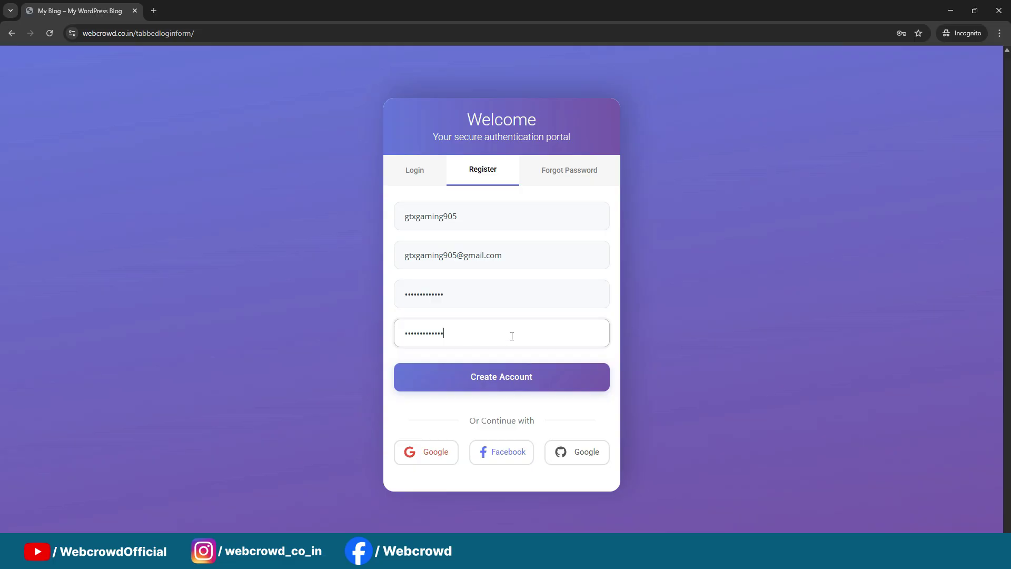
pyautogui.click(515, 377)
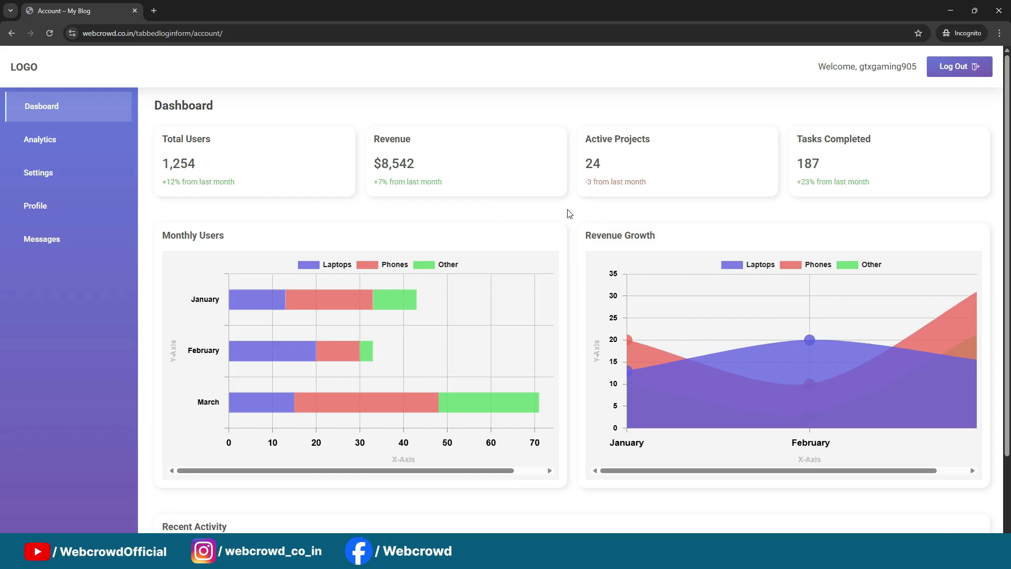
# Visit the Analytics, Settings, Profile, Messages and Dashboard pages, then log out
pyautogui.click(52, 143)
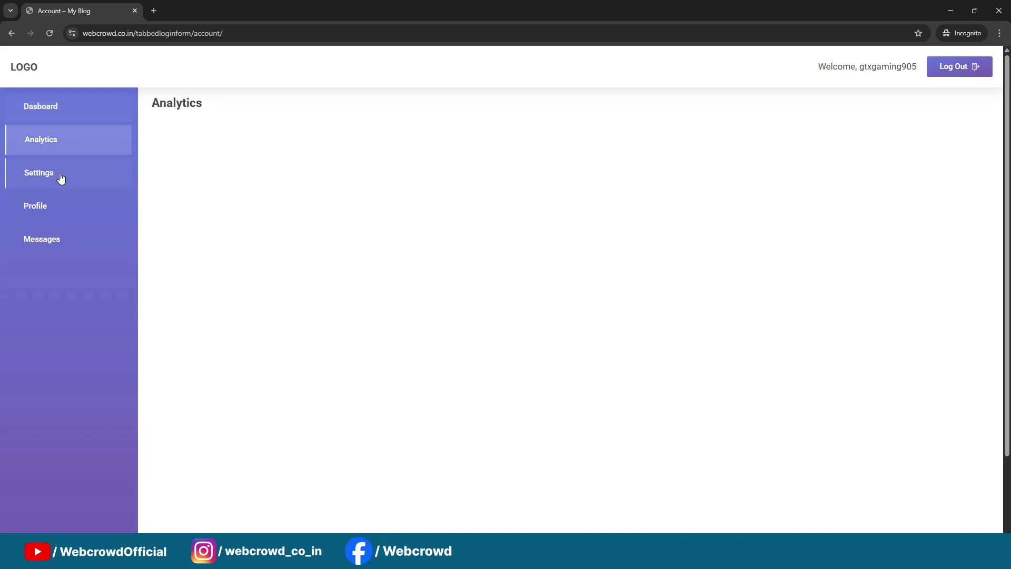
pyautogui.click(60, 175)
pyautogui.click(60, 207)
pyautogui.click(62, 245)
pyautogui.click(64, 112)
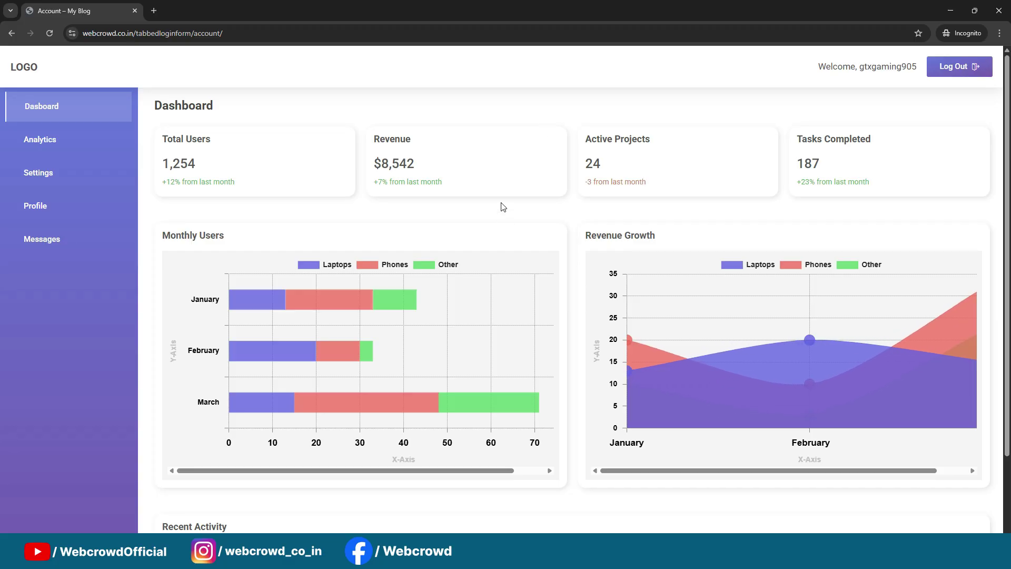
pyautogui.click(967, 73)
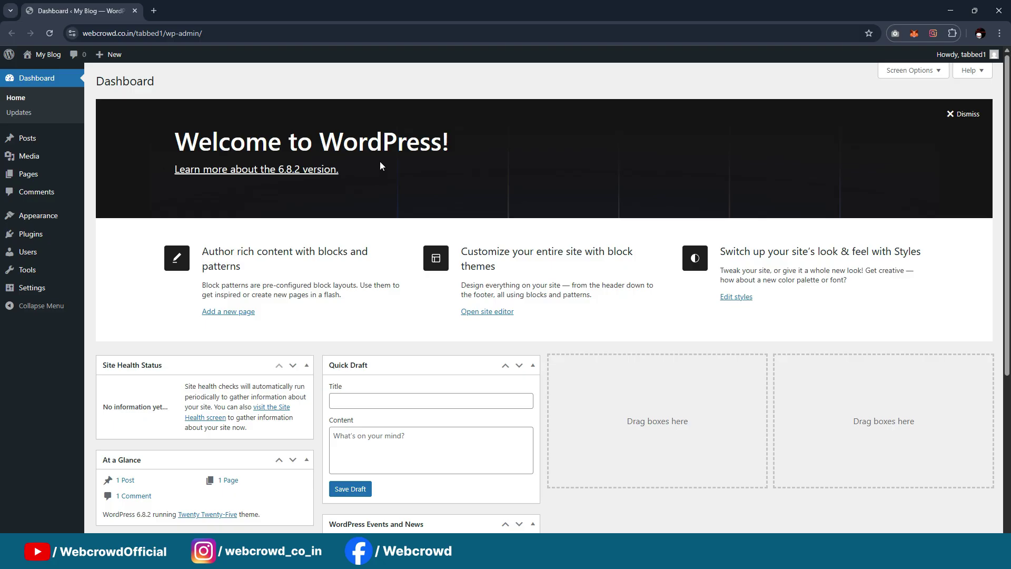
# Open Plugins > Add Plugin and focus the Search Plugins box
pyautogui.moveTo(31, 235)
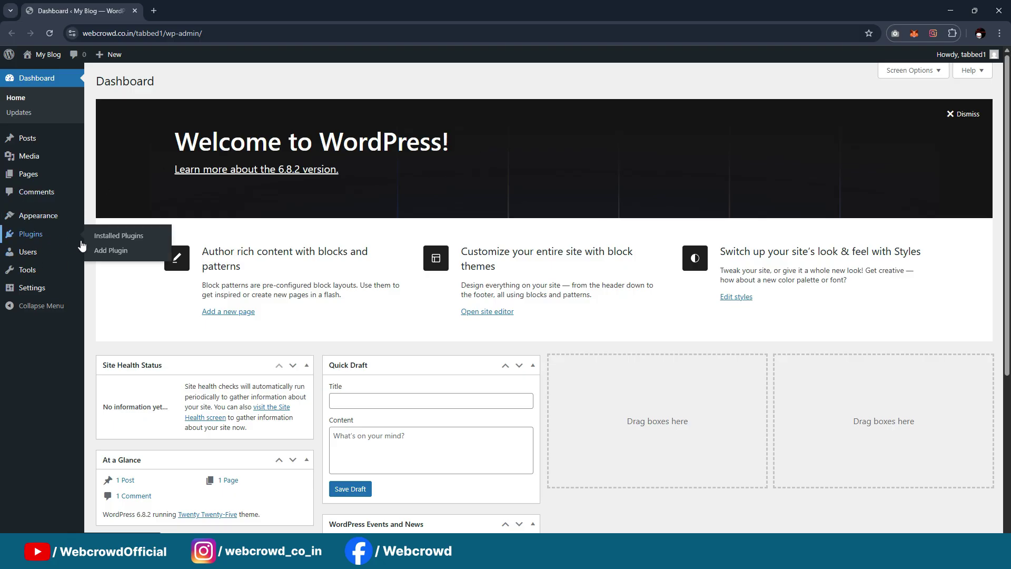
pyautogui.click(115, 251)
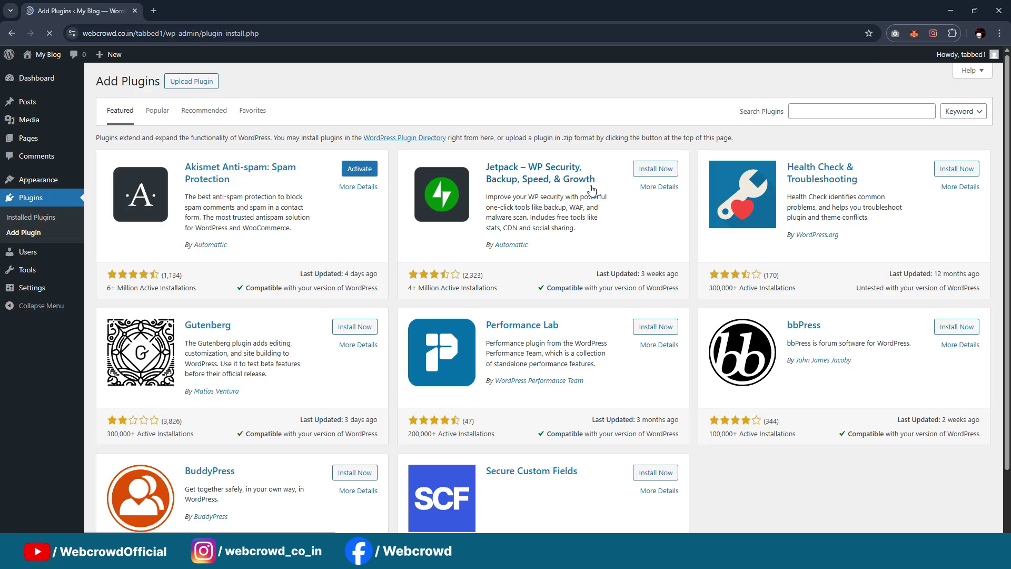
pyautogui.click(835, 115)
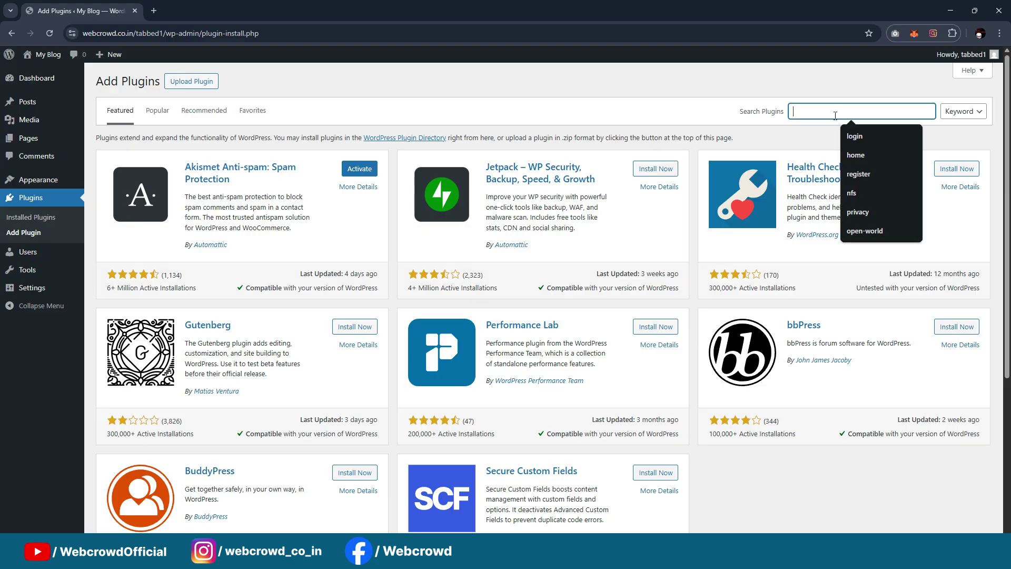
# Search the theme directory for 'kade', then install and activate Kadence
pyautogui.moveTo(40, 179)
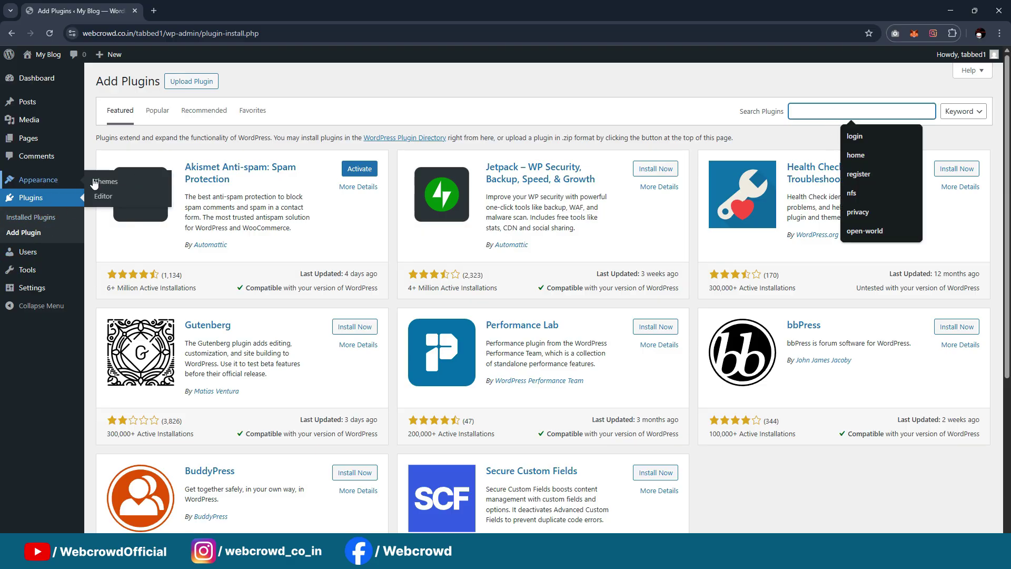
pyautogui.click(108, 183)
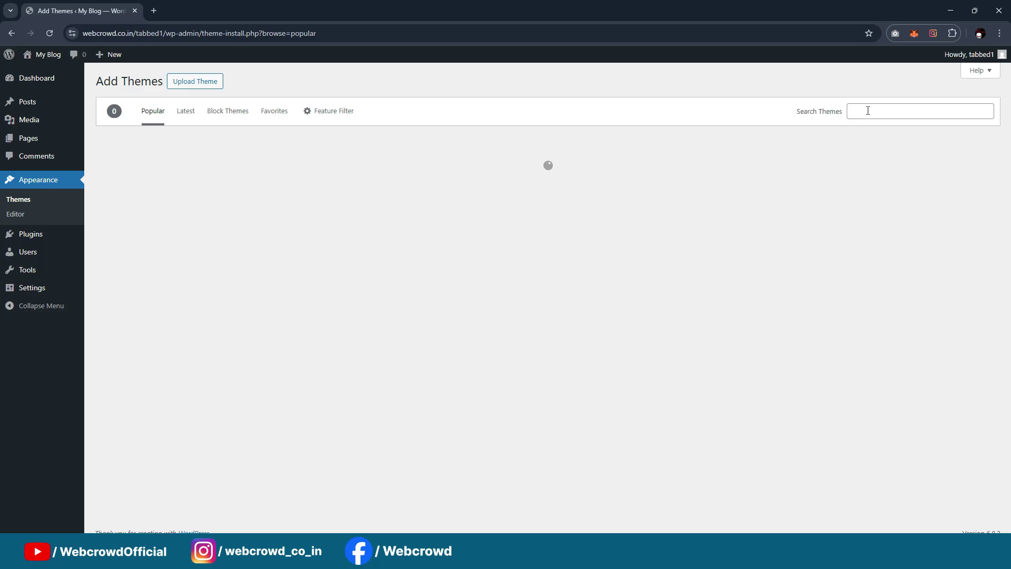
pyautogui.click(868, 111)
pyautogui.write('kade')
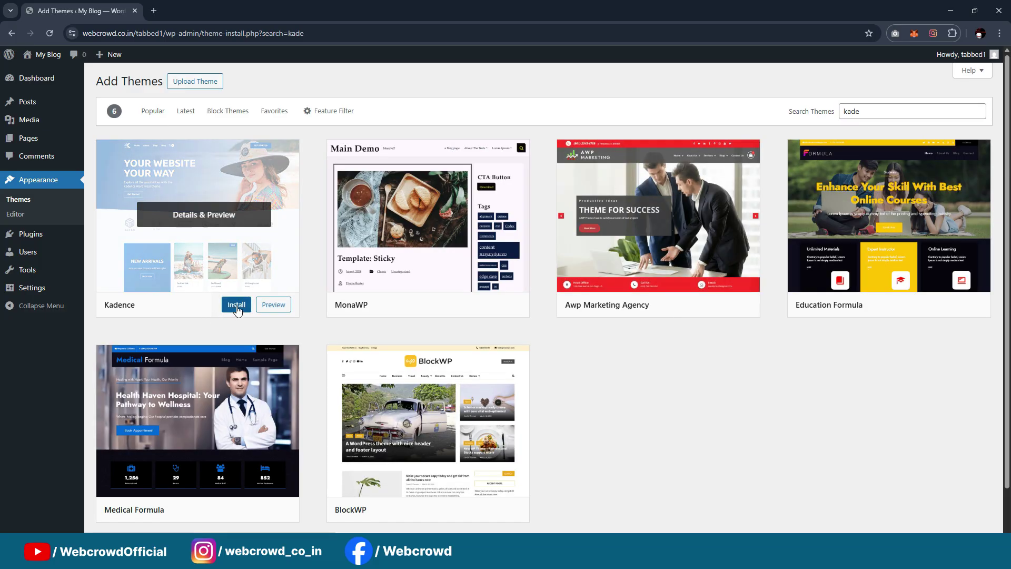
pyautogui.click(234, 305)
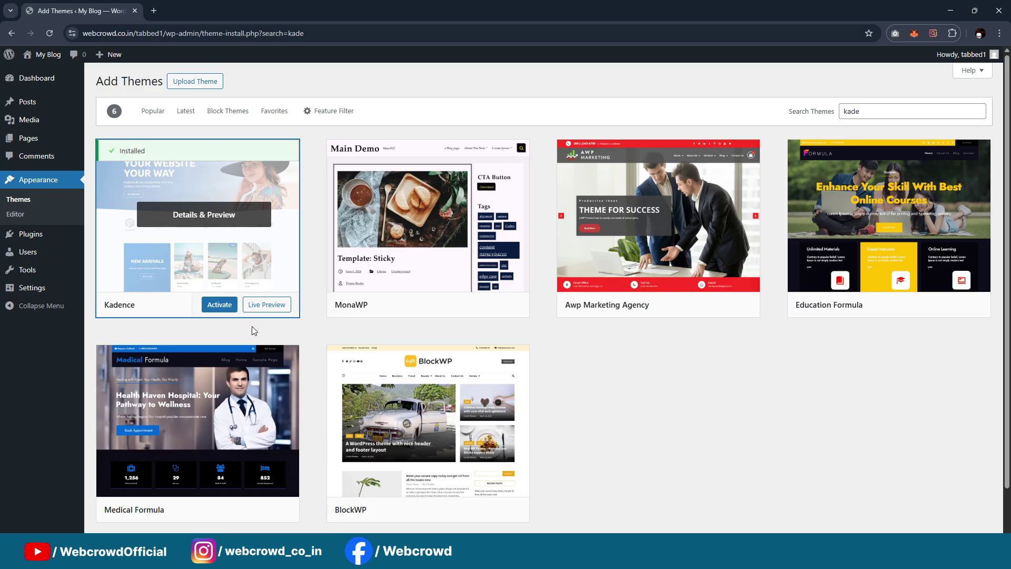
pyautogui.click(217, 306)
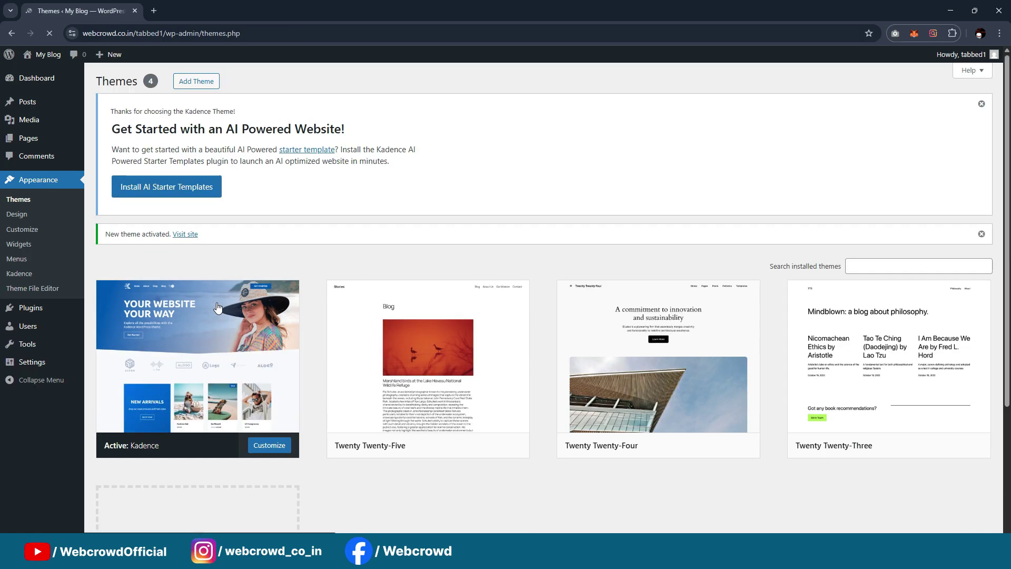
pyautogui.scroll(-1, 336, 270)
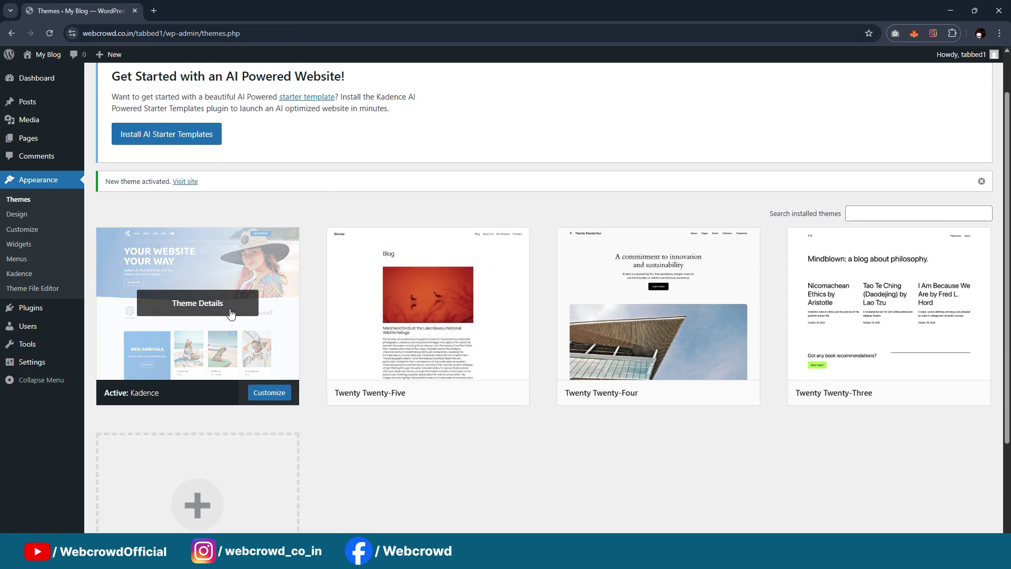
# Install Elementor, Royal Elementor Addons, Premium Addons for Elementor and Ultimate Member from the directory
pyautogui.moveTo(31, 309)
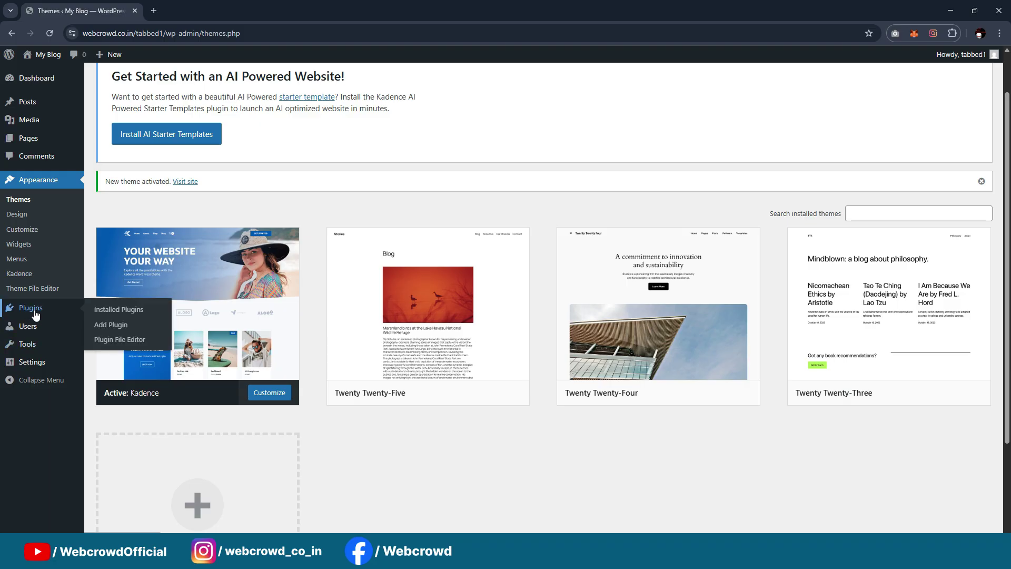
pyautogui.click(131, 327)
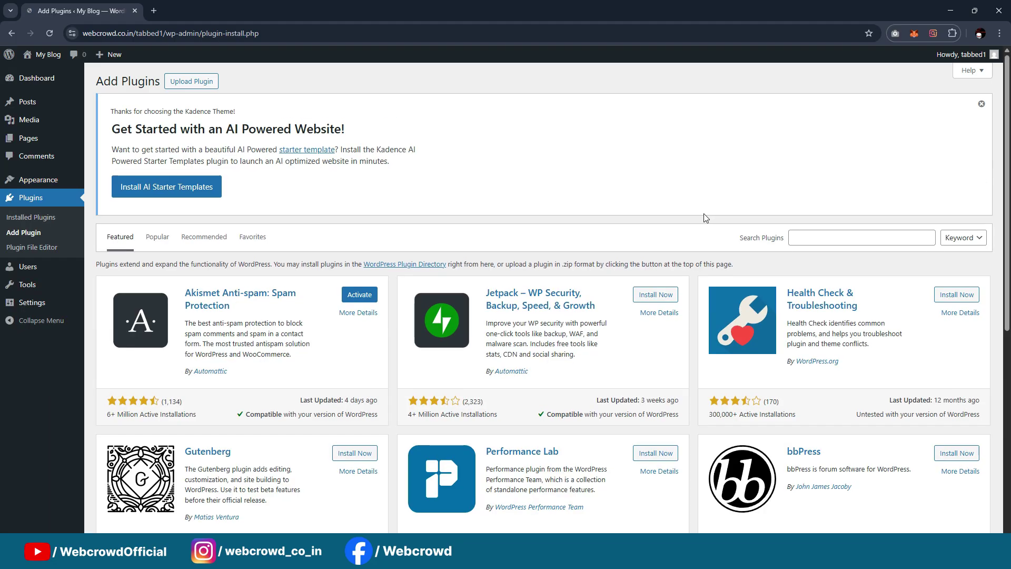
pyautogui.click(831, 238)
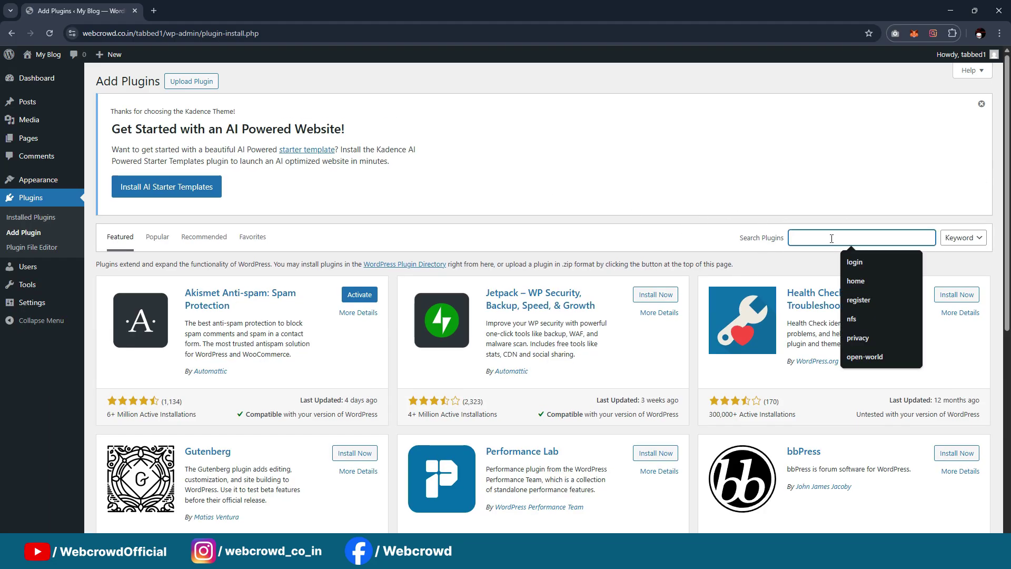
pyautogui.write('elementor')
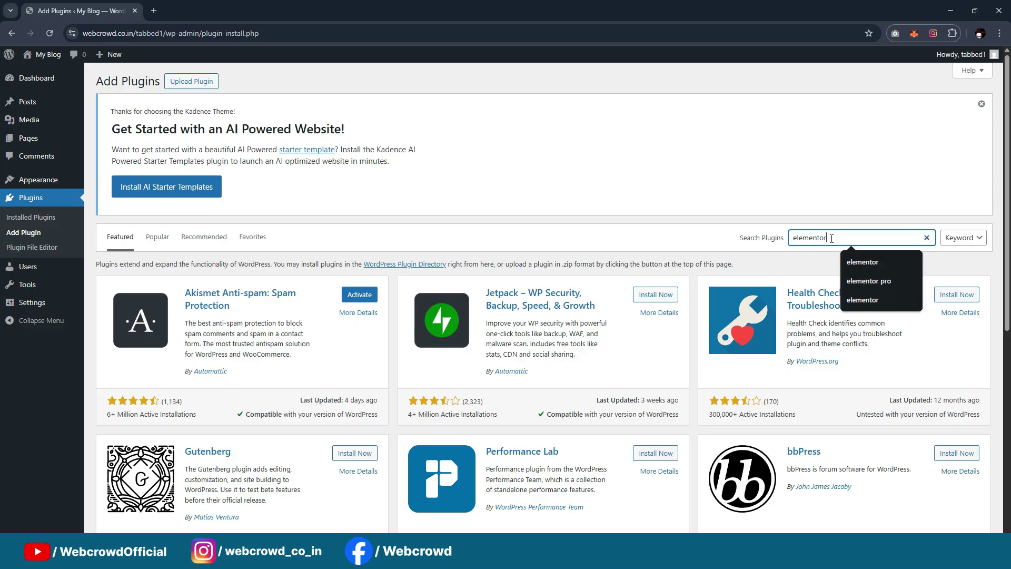
pyautogui.click(349, 297)
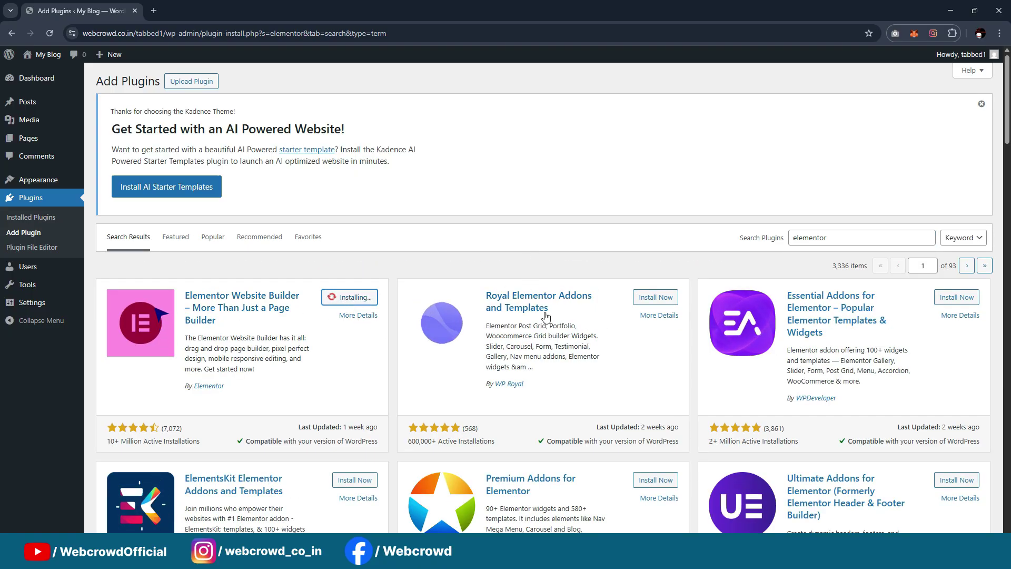
pyautogui.click(661, 297)
pyautogui.scroll(-2, 645, 379)
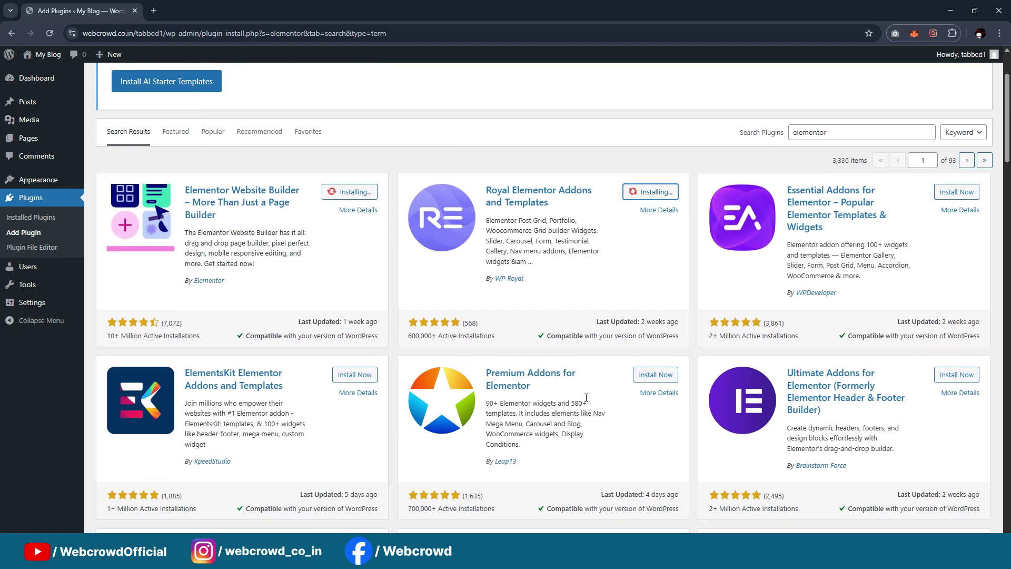
pyautogui.click(644, 379)
pyautogui.scroll(2, 452, 302)
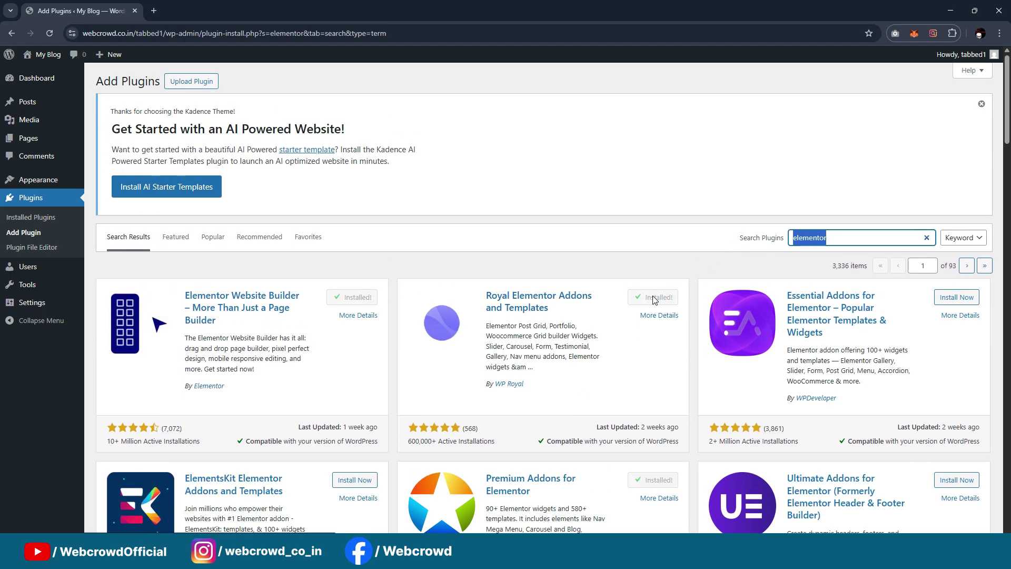
pyautogui.write('ult')
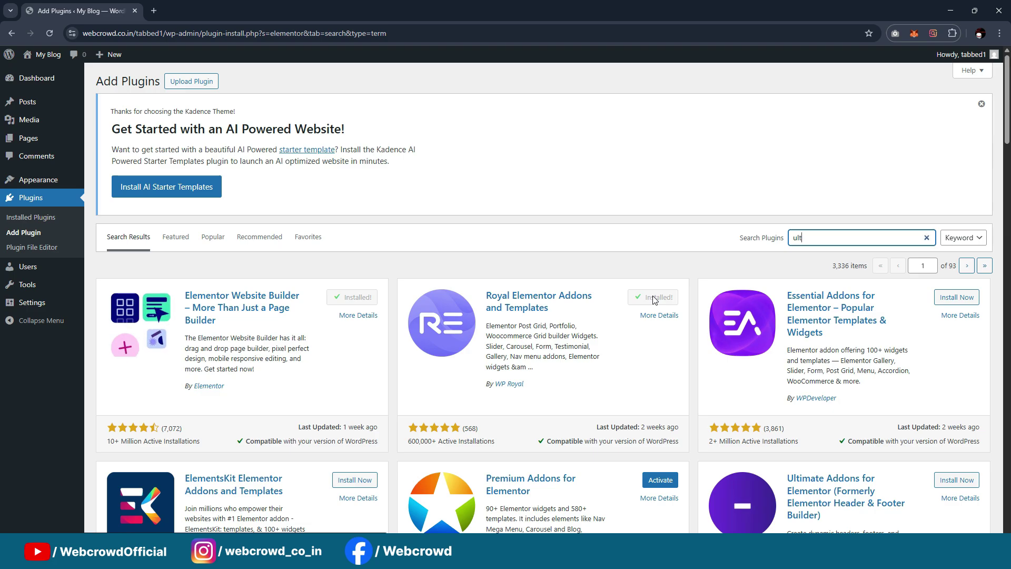
pyautogui.write('imate member')
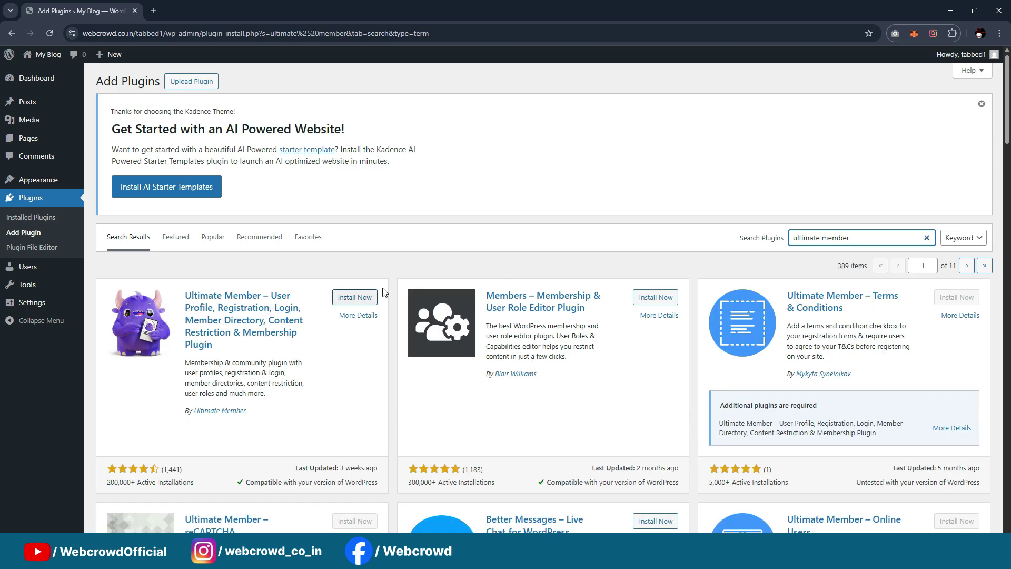
pyautogui.click(351, 298)
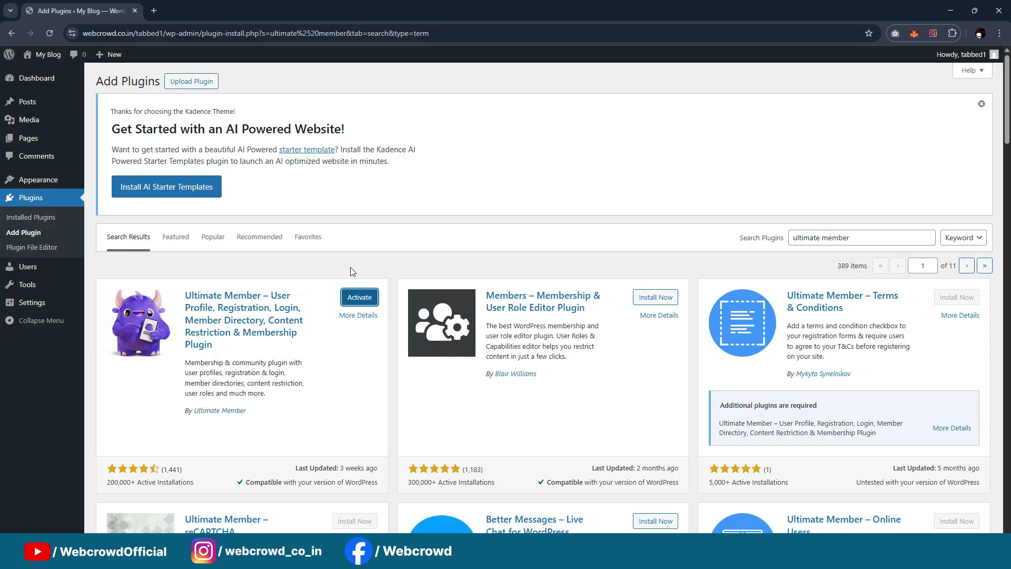
# Upload pro-elements.zip and install it as a plugin
pyautogui.click(206, 82)
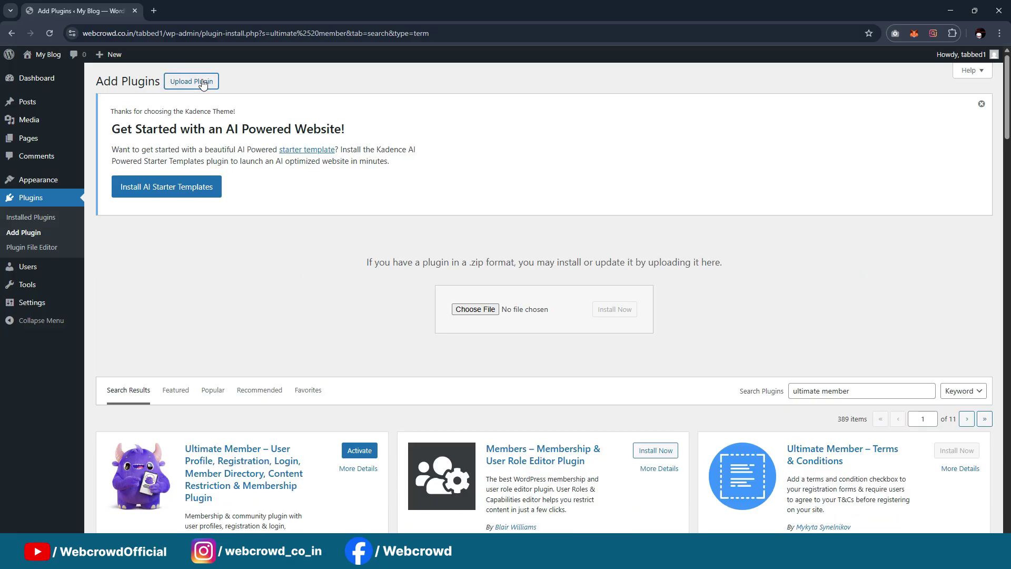
pyautogui.click(466, 309)
pyautogui.scroll(-1, 242, 132)
pyautogui.click(199, 176)
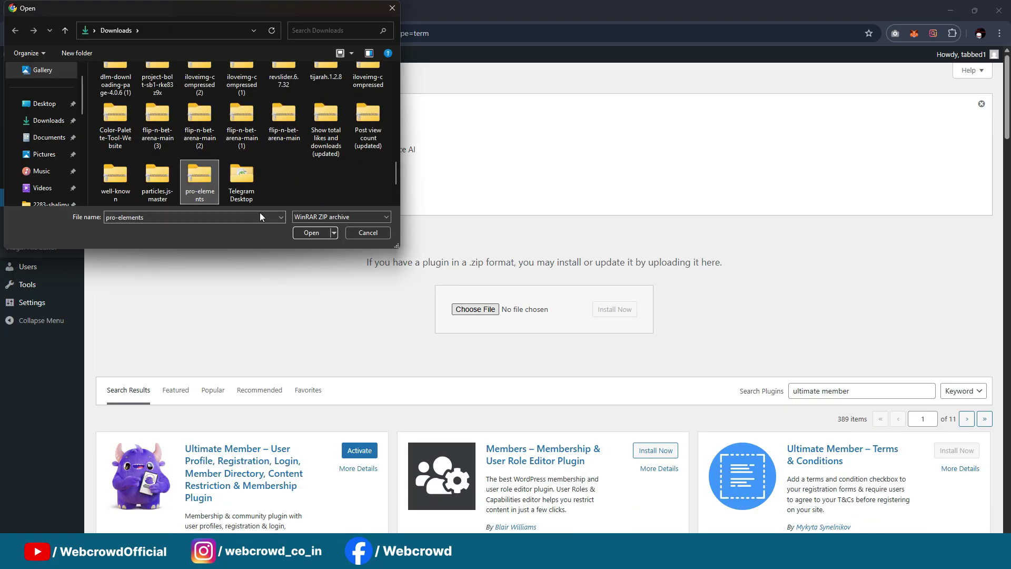
pyautogui.click(317, 232)
pyautogui.click(626, 315)
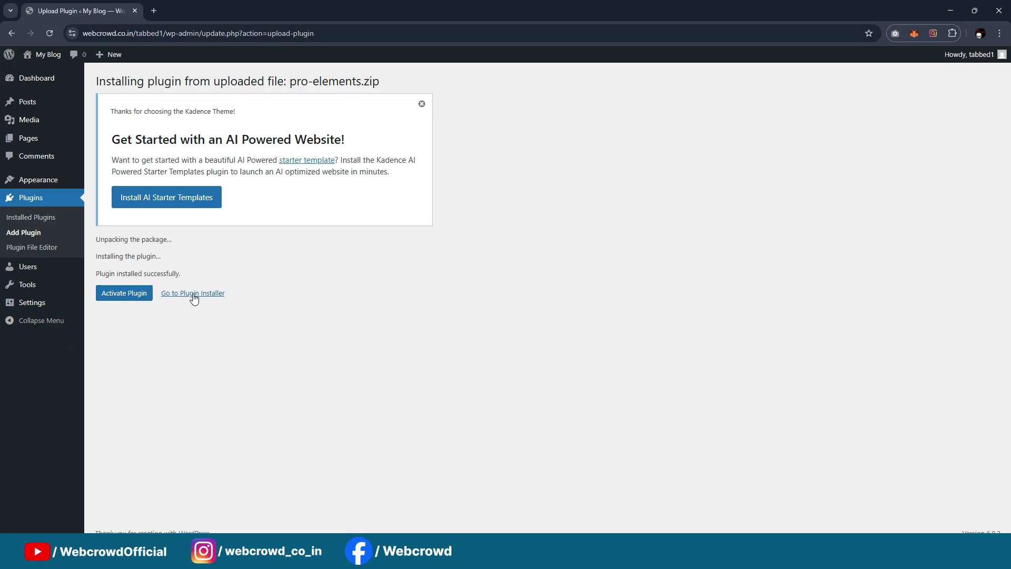
pyautogui.click(192, 294)
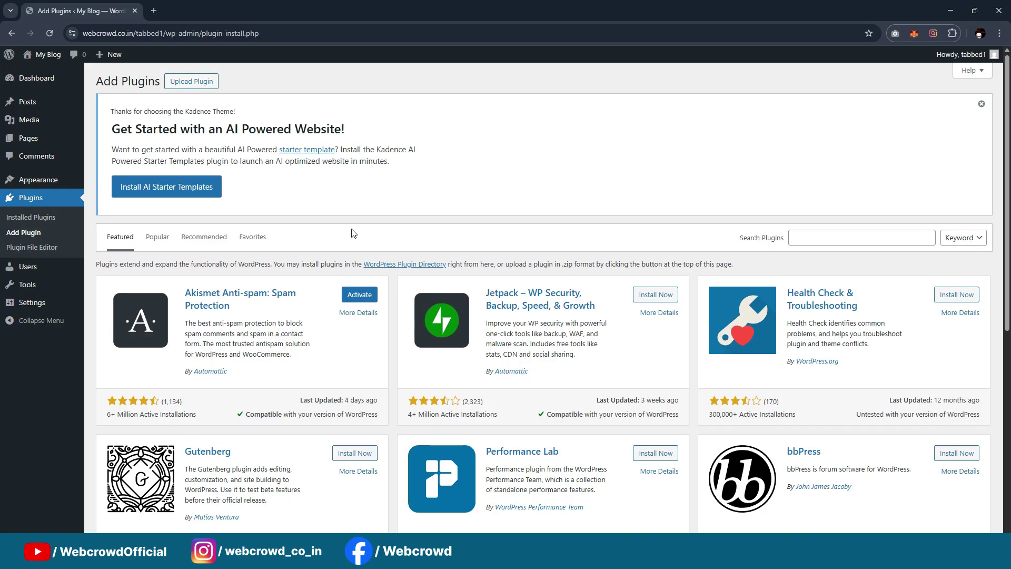
# Select all seven installed plugins and apply the Activate bulk action
pyautogui.click(24, 217)
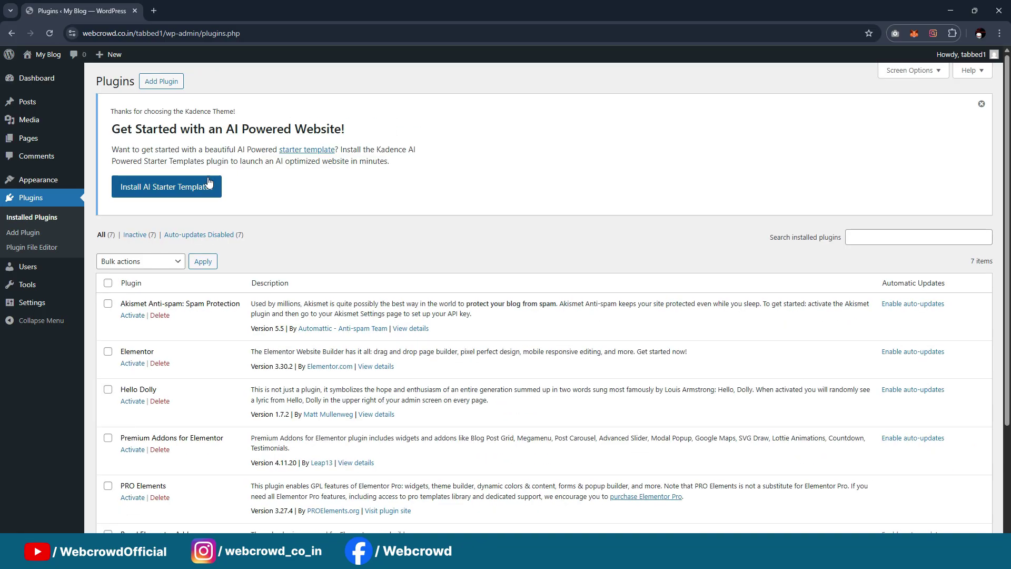
pyautogui.scroll(-2, 149, 191)
pyautogui.click(124, 156)
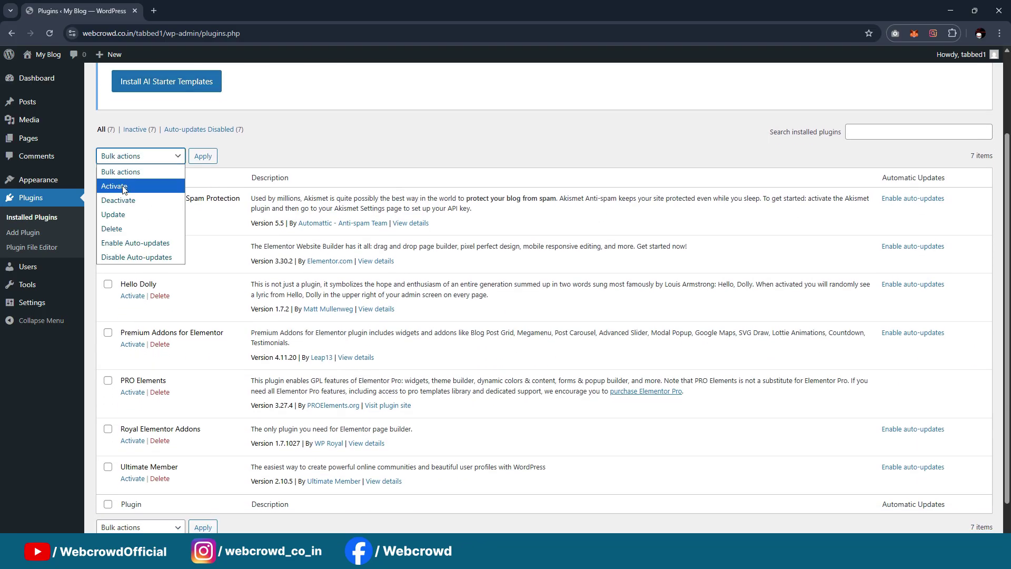
pyautogui.click(123, 187)
pyautogui.click(108, 177)
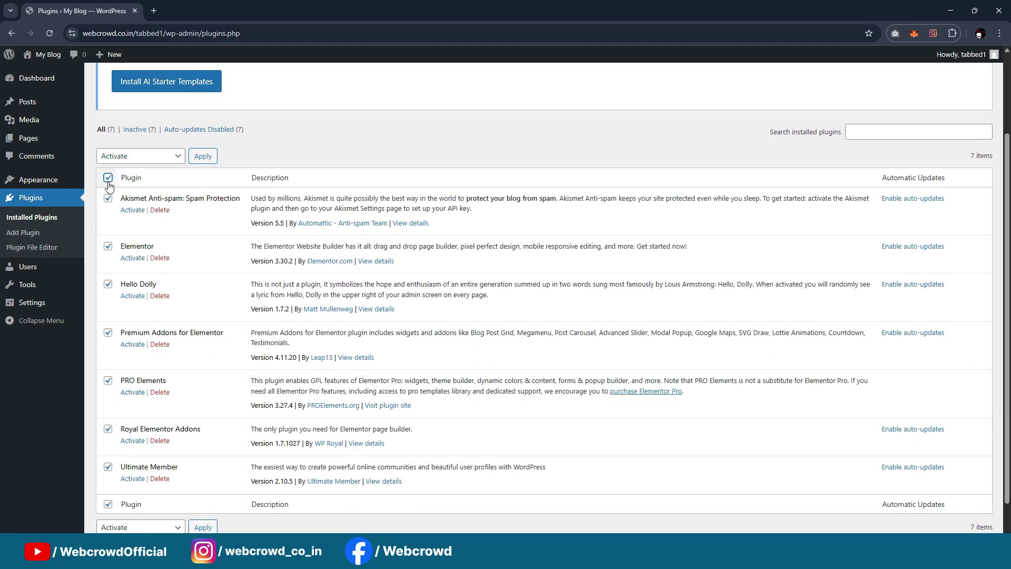
pyautogui.click(211, 157)
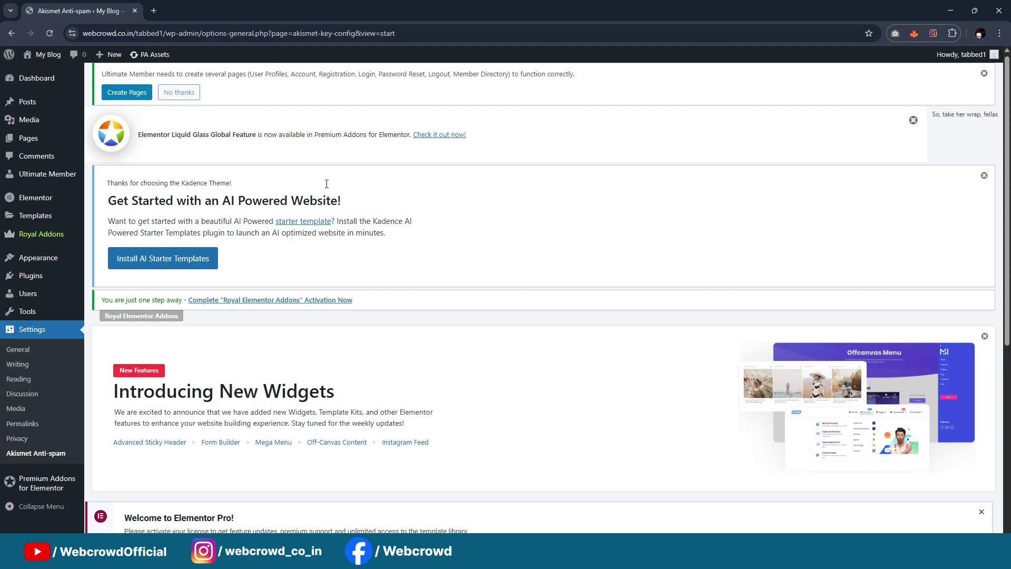
pyautogui.scroll(-3, 326, 185)
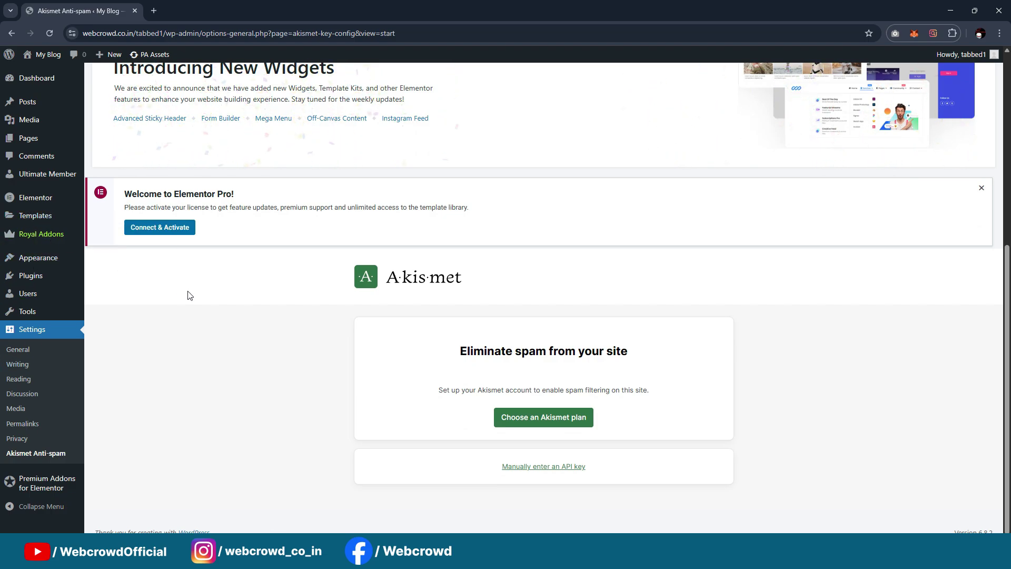
pyautogui.scroll(3, 74, 322)
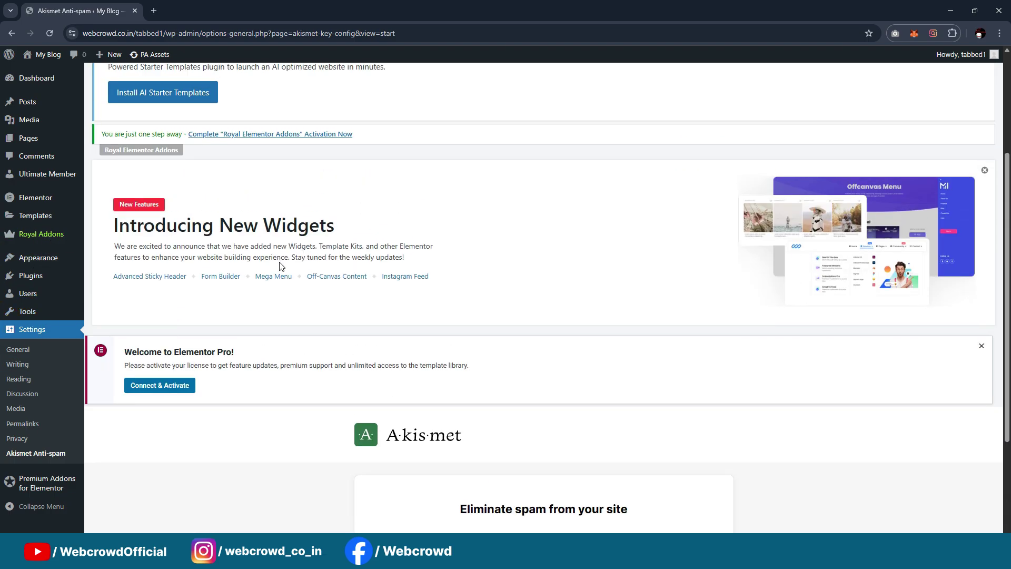
pyautogui.scroll(3, 151, 221)
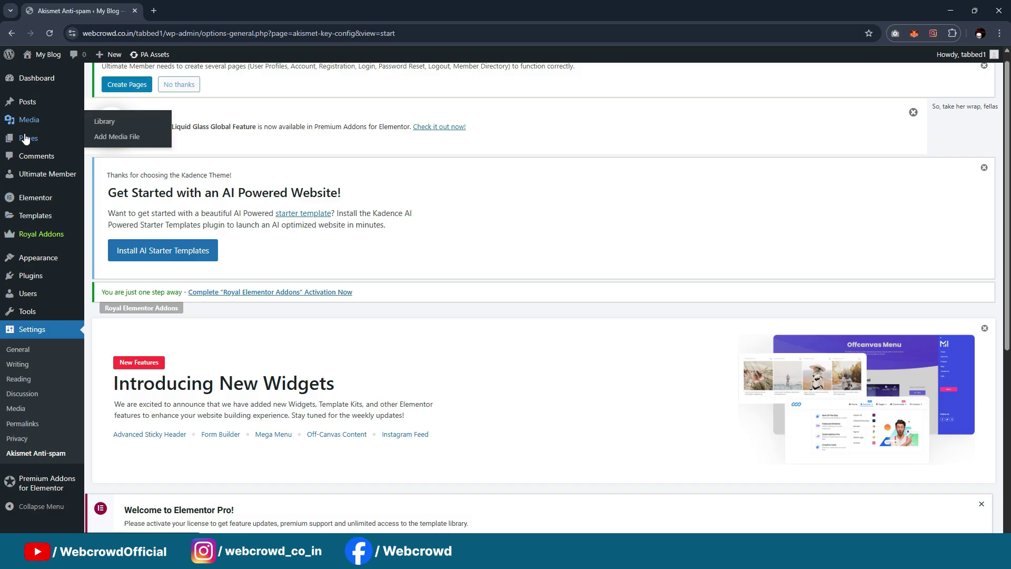
# Open Pages > All Pages in a new tab and look over the existing pages
pyautogui.moveTo(44, 143)
pyautogui.middleClick(105, 141)
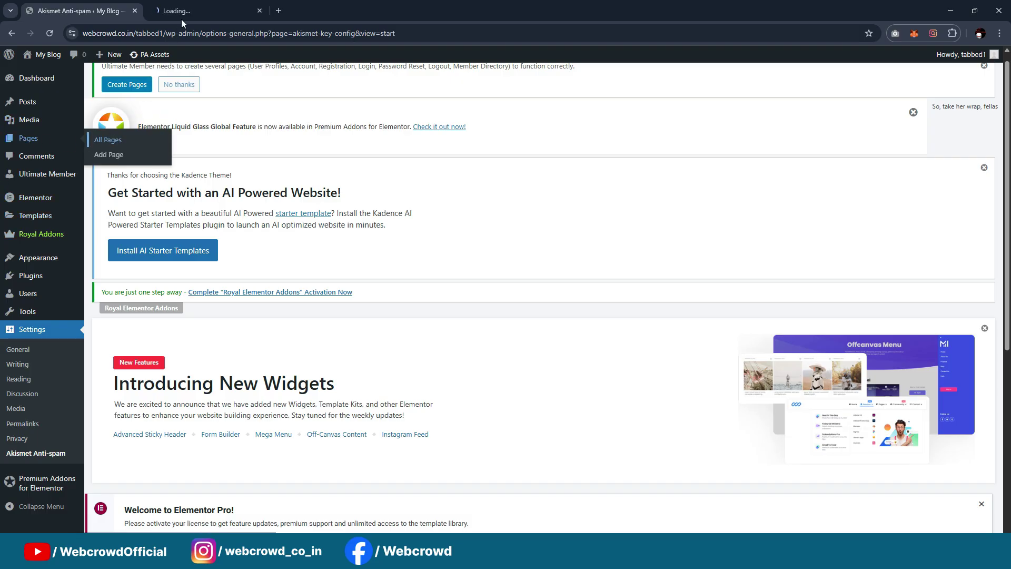
pyautogui.click(181, 16)
pyautogui.scroll(-6, 345, 244)
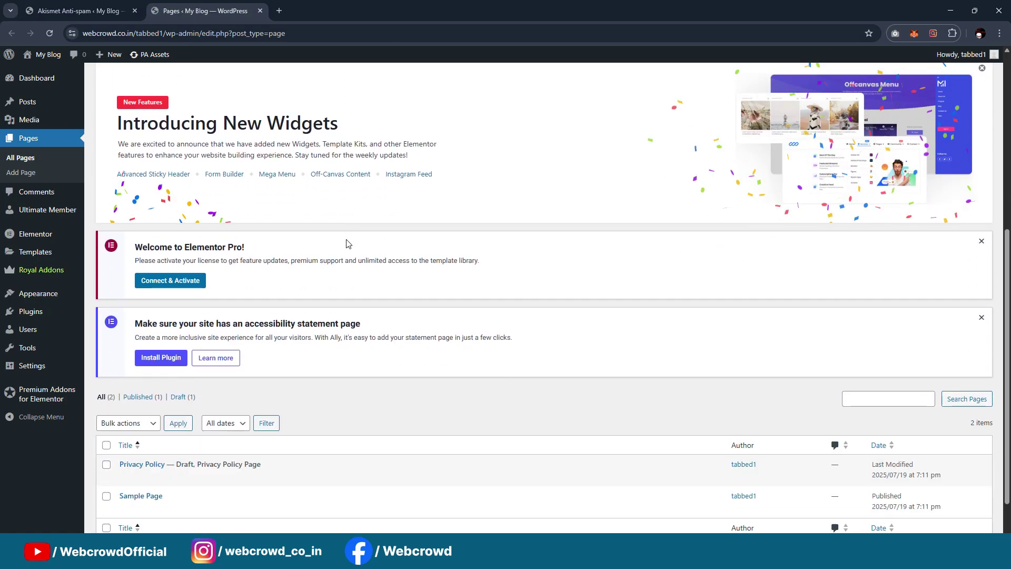
pyautogui.scroll(7, 326, 267)
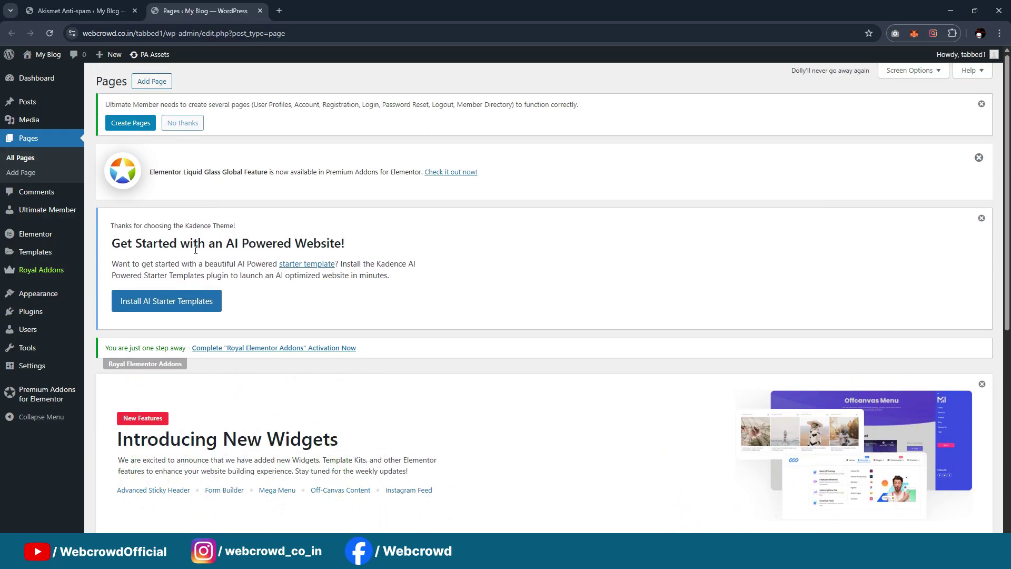
pyautogui.scroll(-3, 227, 395)
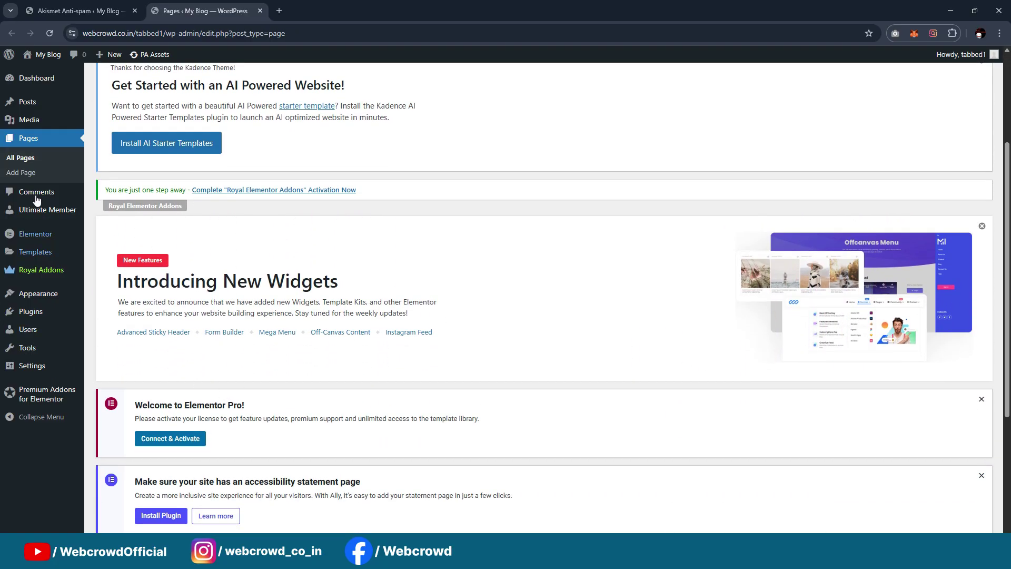
# Open Ultimate Member Settings and scroll to the General Pages fields
pyautogui.moveTo(39, 213)
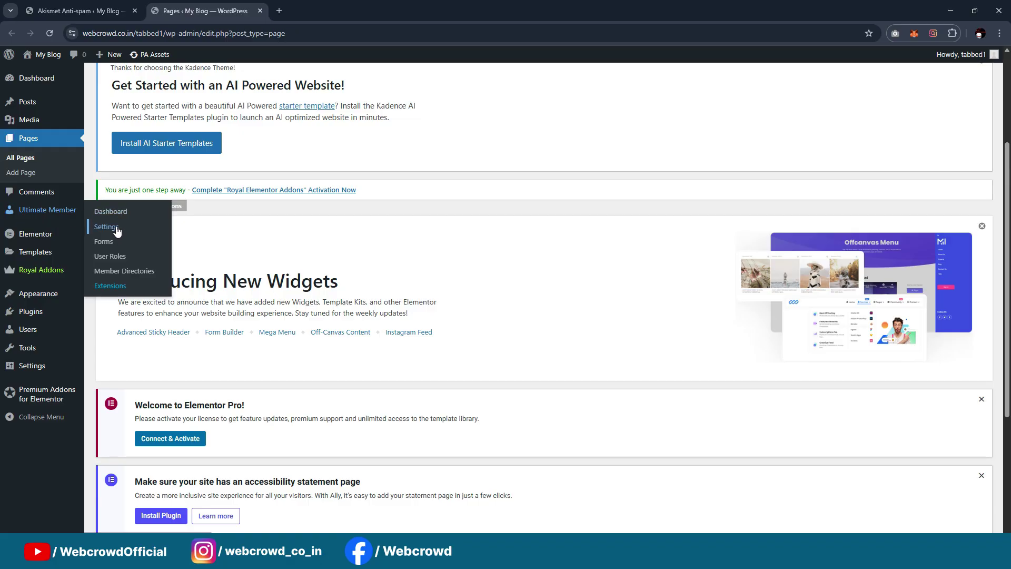
pyautogui.click(106, 227)
pyautogui.scroll(-9, 433, 169)
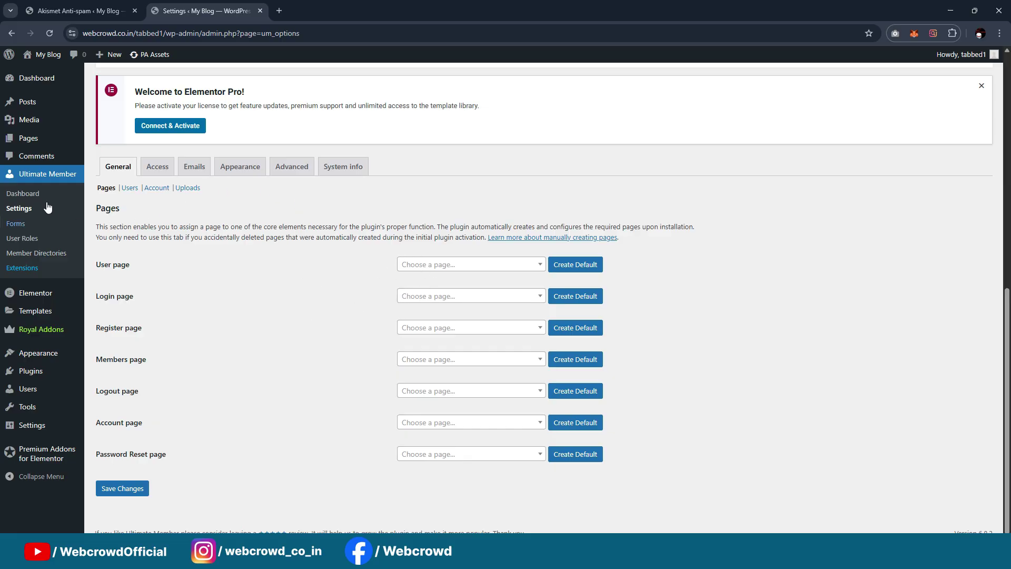
# Open Ultimate Member Forms and view the Default Login form in a new tab
pyautogui.click(19, 223)
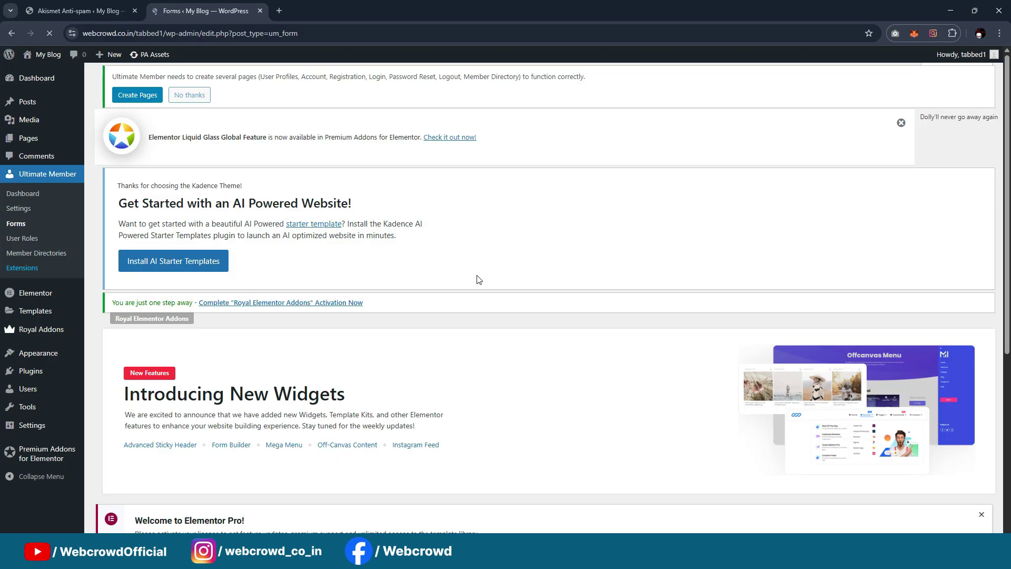
pyautogui.scroll(-5, 602, 232)
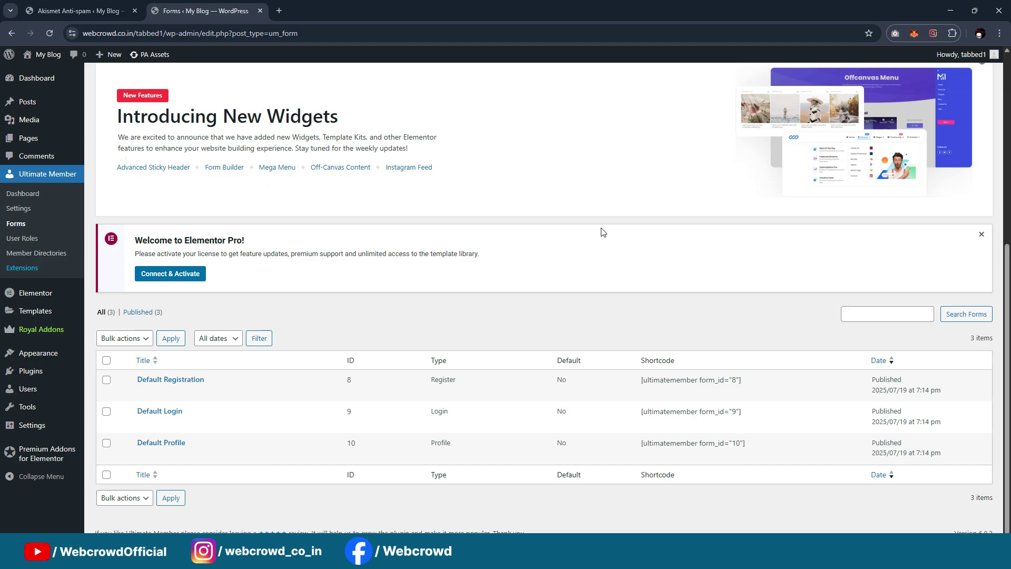
pyautogui.moveTo(636, 387); pyautogui.dragTo(761, 383)
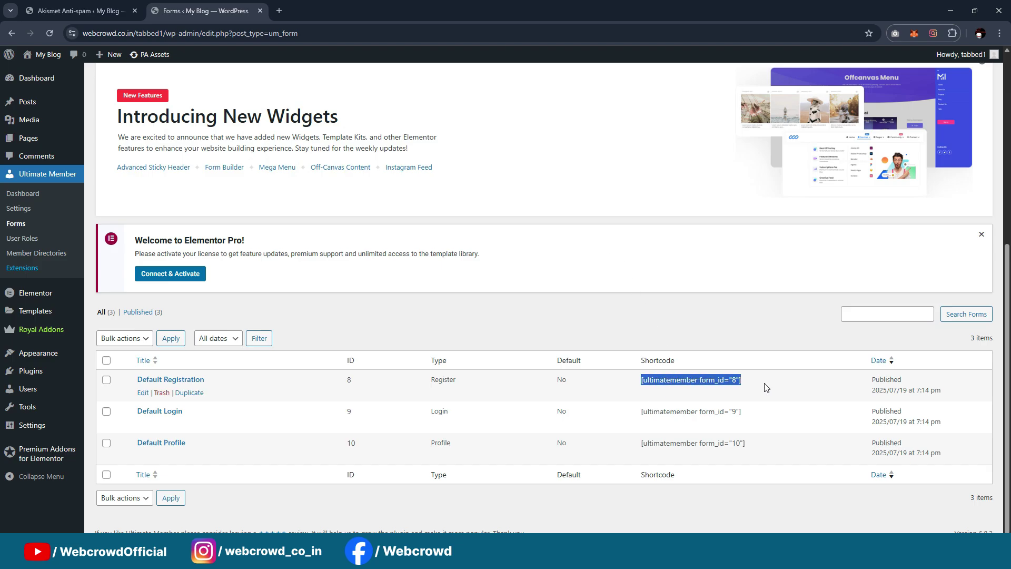
pyautogui.click(765, 386)
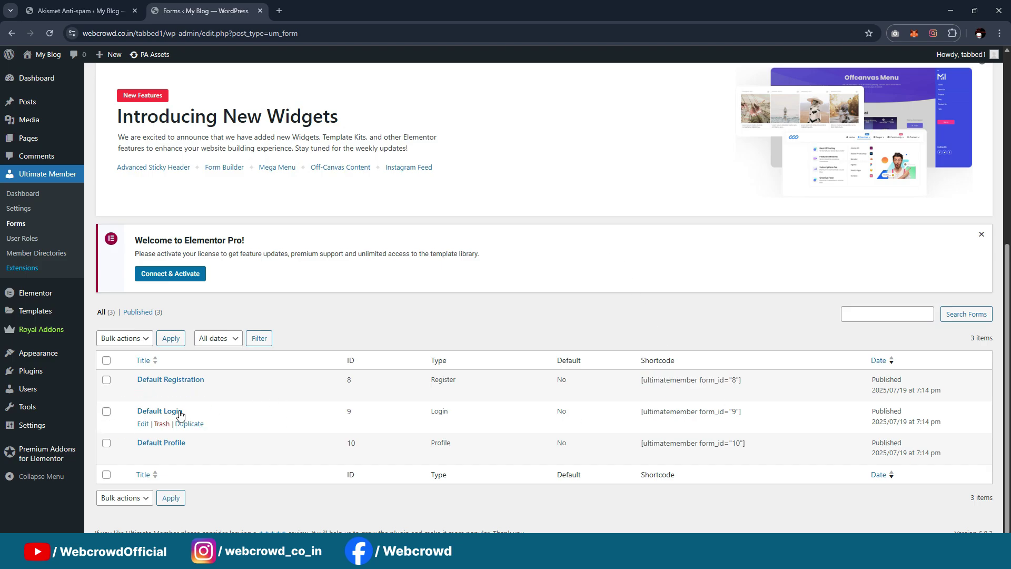
pyautogui.keyDown('ctrl'); pyautogui.click(143, 429); pyautogui.keyUp('ctrl')
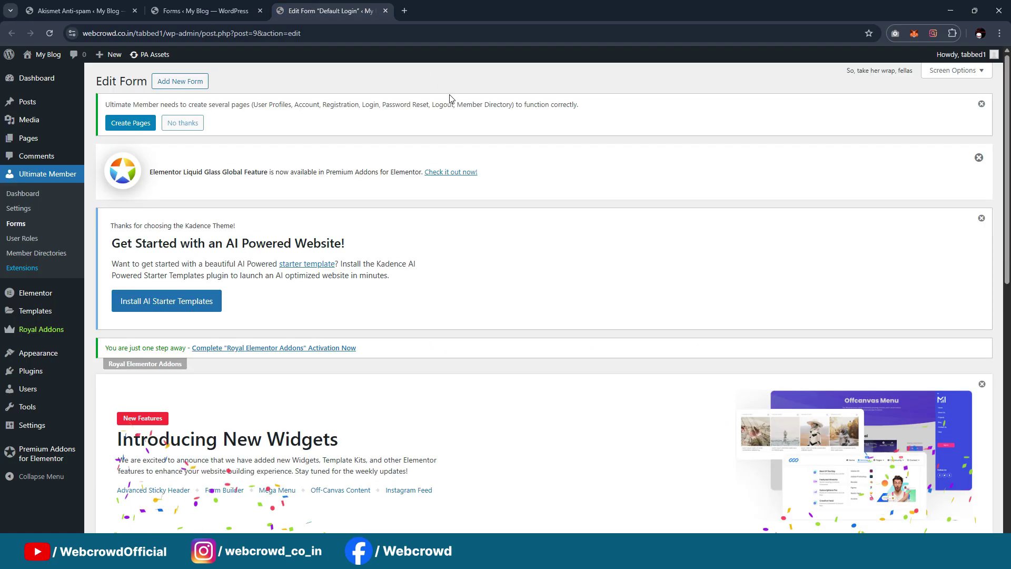
pyautogui.scroll(-10, 458, 235)
pyautogui.scroll(10, 450, 307)
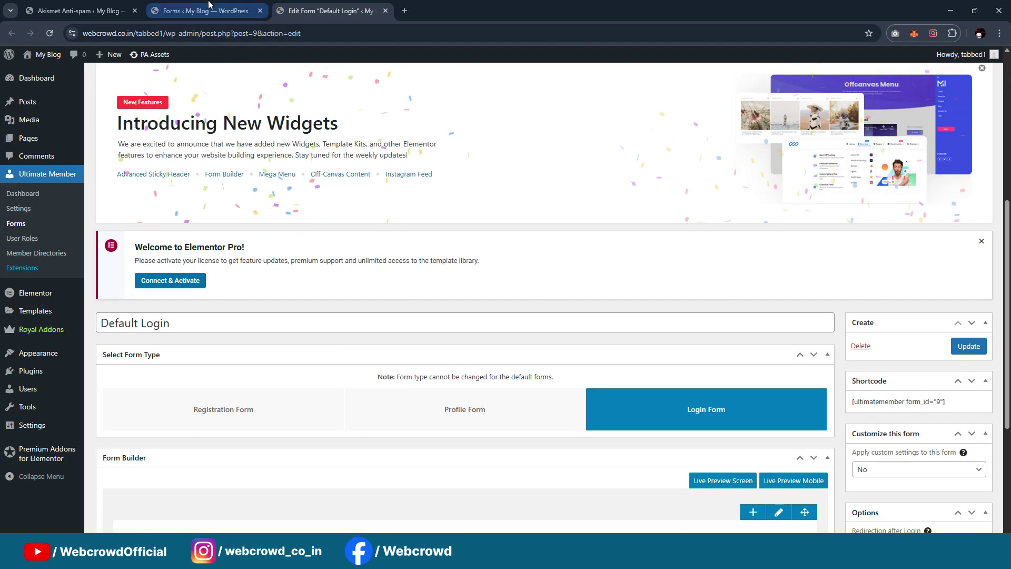
# In Ultimate Member Settings, create the default Login page, assigned as Login (ID: 12)
pyautogui.click(205, 11)
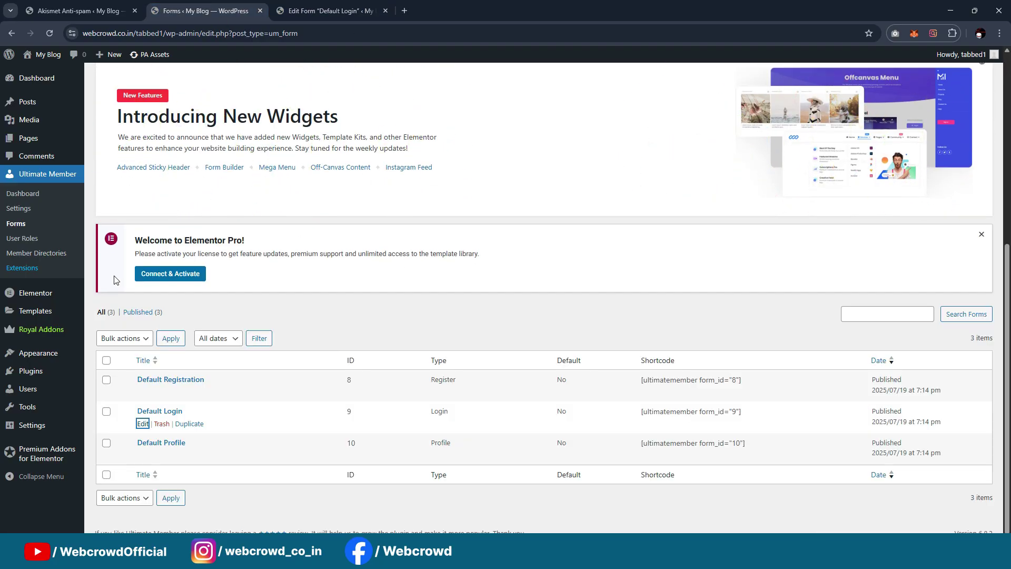
pyautogui.click(18, 208)
pyautogui.scroll(-9, 461, 217)
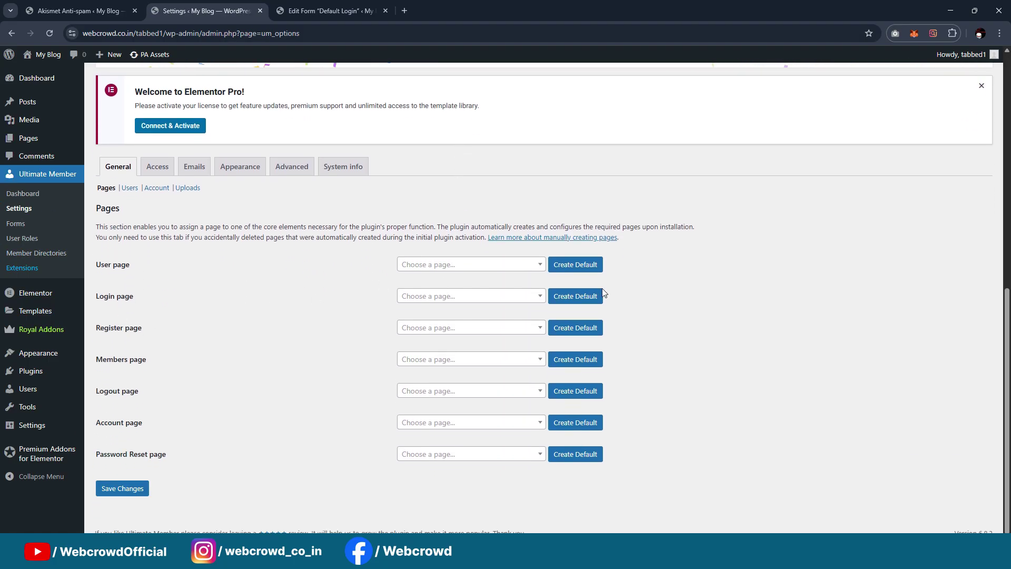
pyautogui.click(593, 297)
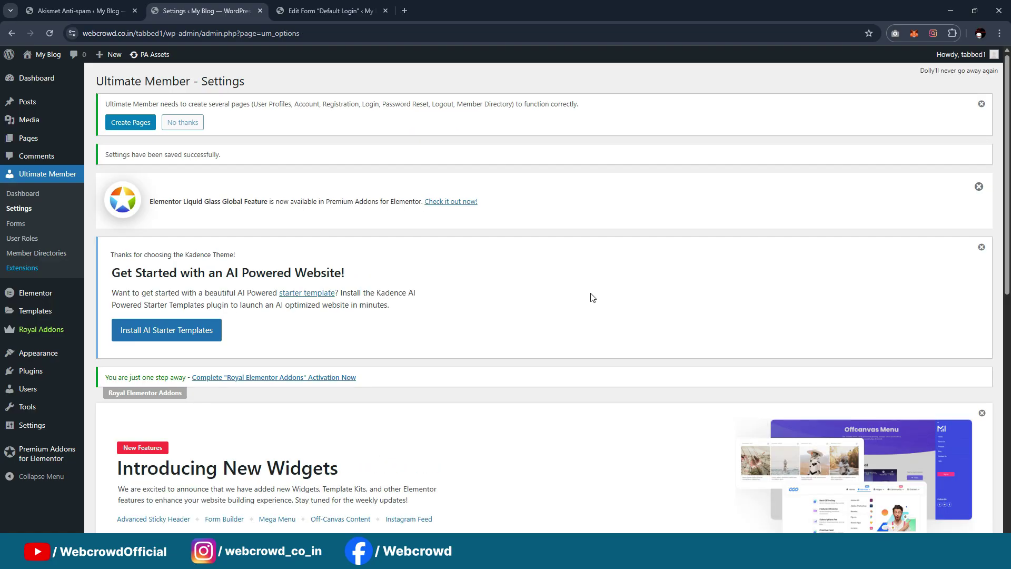
pyautogui.scroll(-1, 587, 265)
pyautogui.scroll(-8, 587, 265)
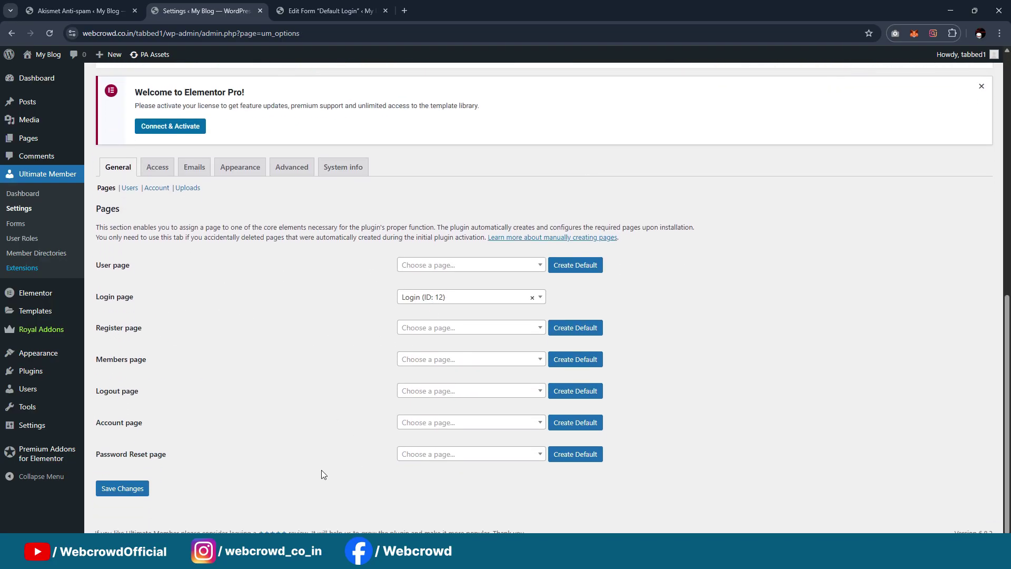
# Create the default Logout and Account pages in Ultimate Member's page settings
pyautogui.click(567, 392)
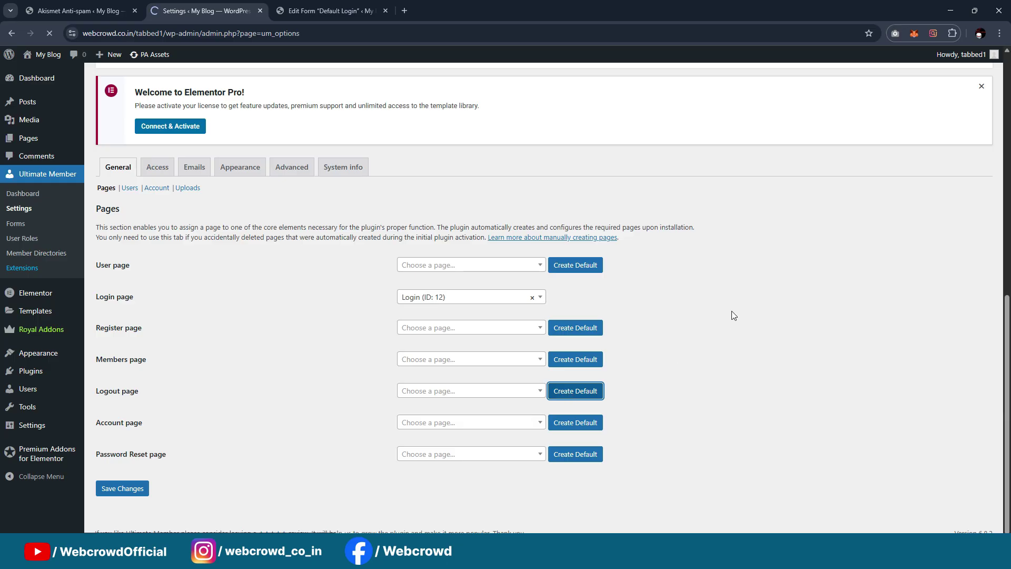
pyautogui.scroll(-10, 668, 287)
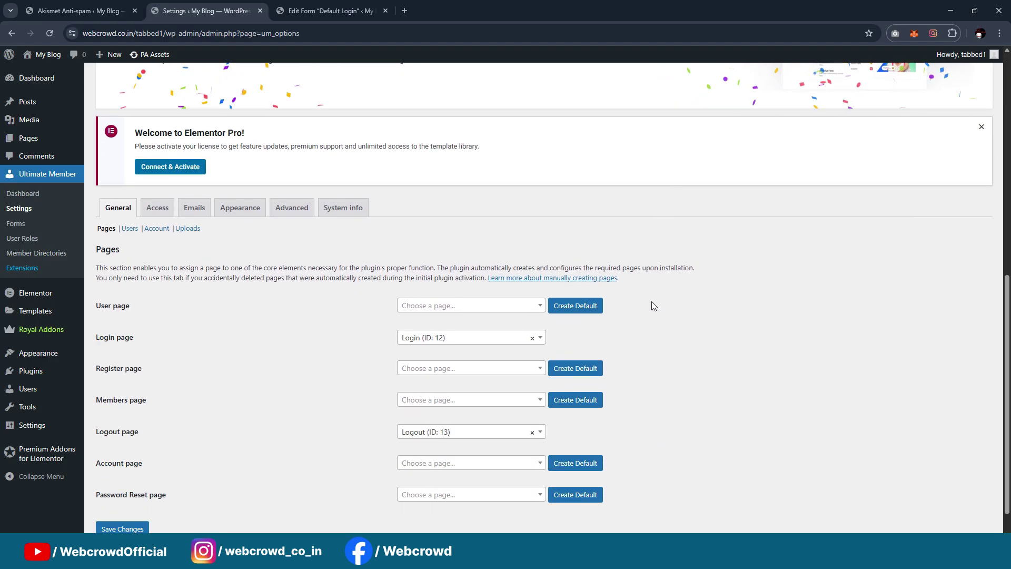
pyautogui.click(558, 422)
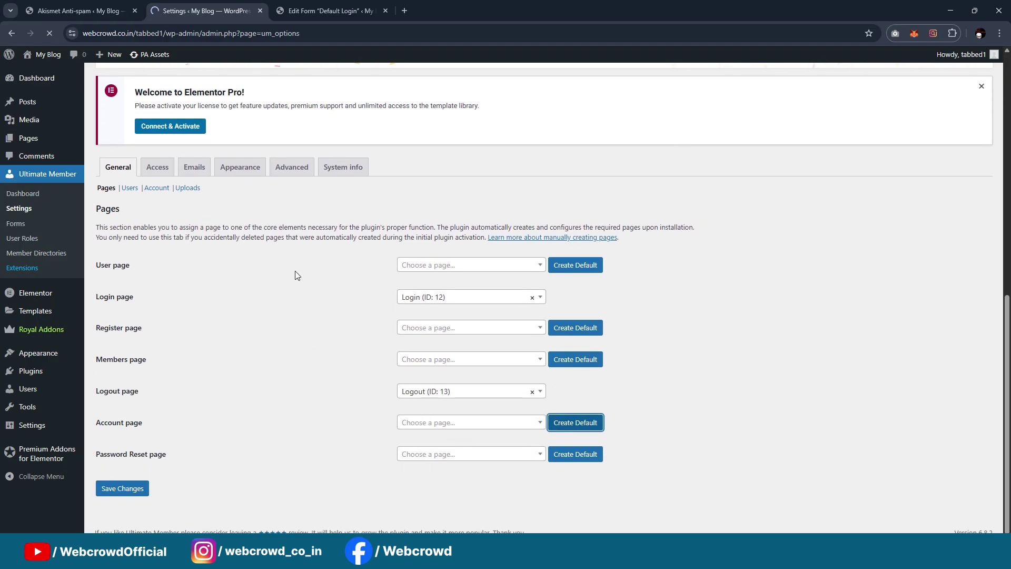
pyautogui.scroll(-9, 303, 269)
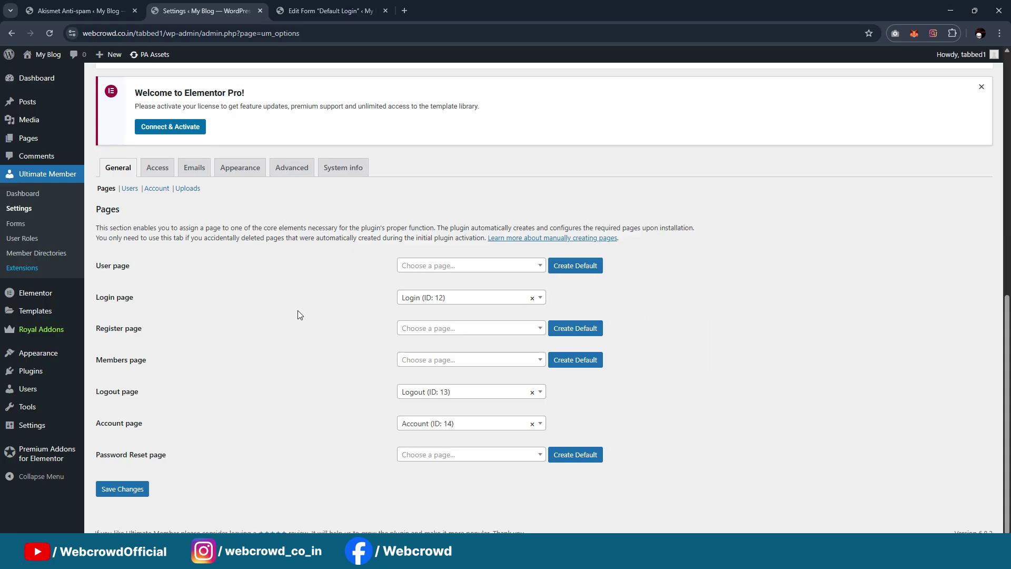
# Check the Default Login form tab, then open the site's front end in a new tab
pyautogui.click(329, 11)
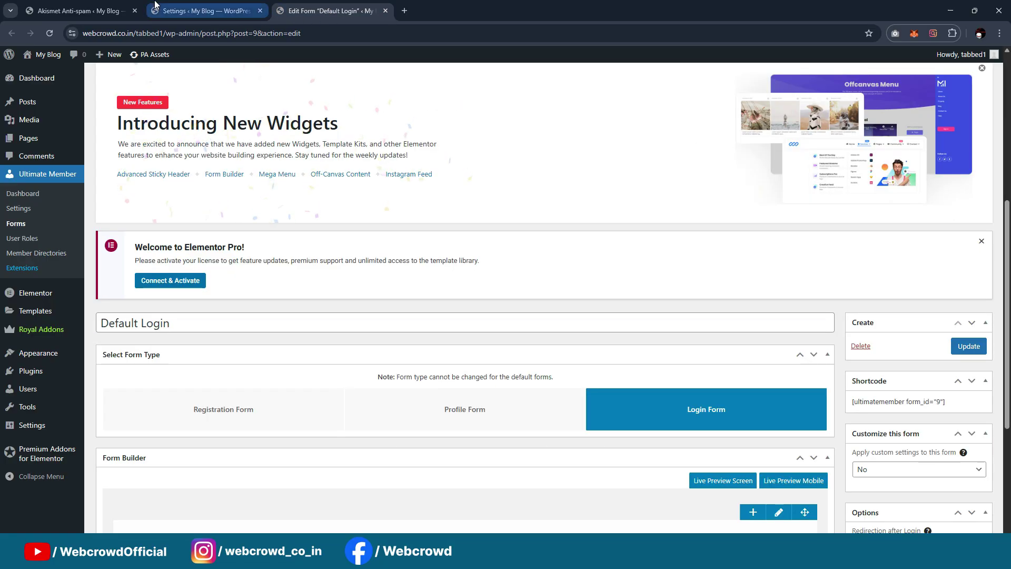
pyautogui.click(206, 11)
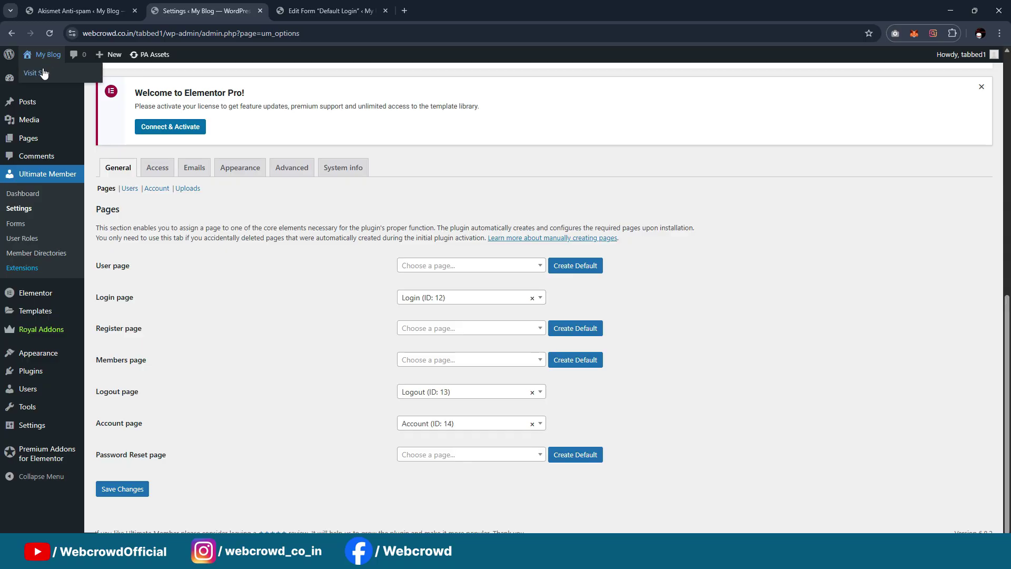
pyautogui.middleClick(44, 74)
# Publish the static Login page as the homepage in the Customizer, then return to Ultimate Member settings
pyautogui.click(442, 10)
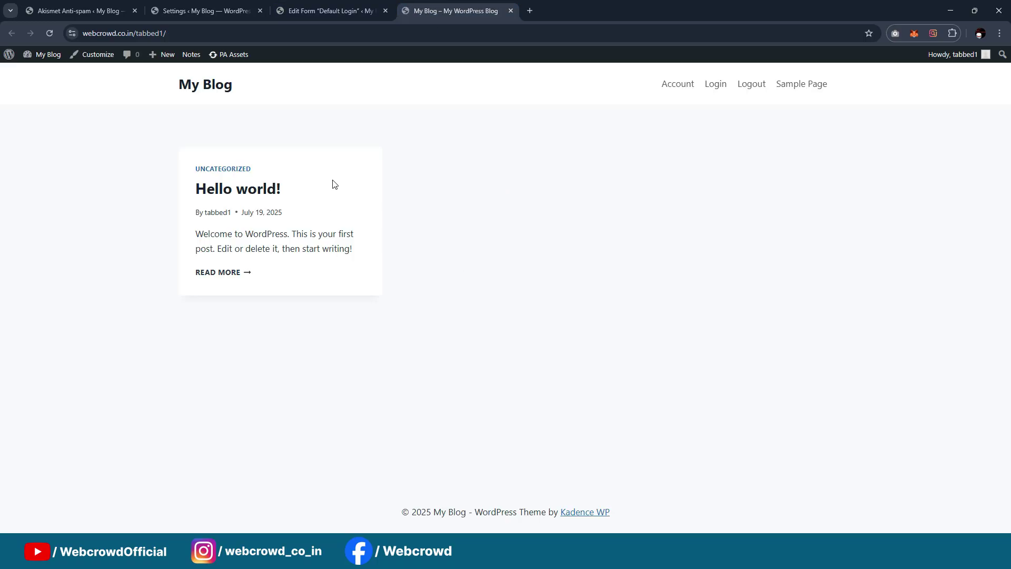
pyautogui.click(94, 54)
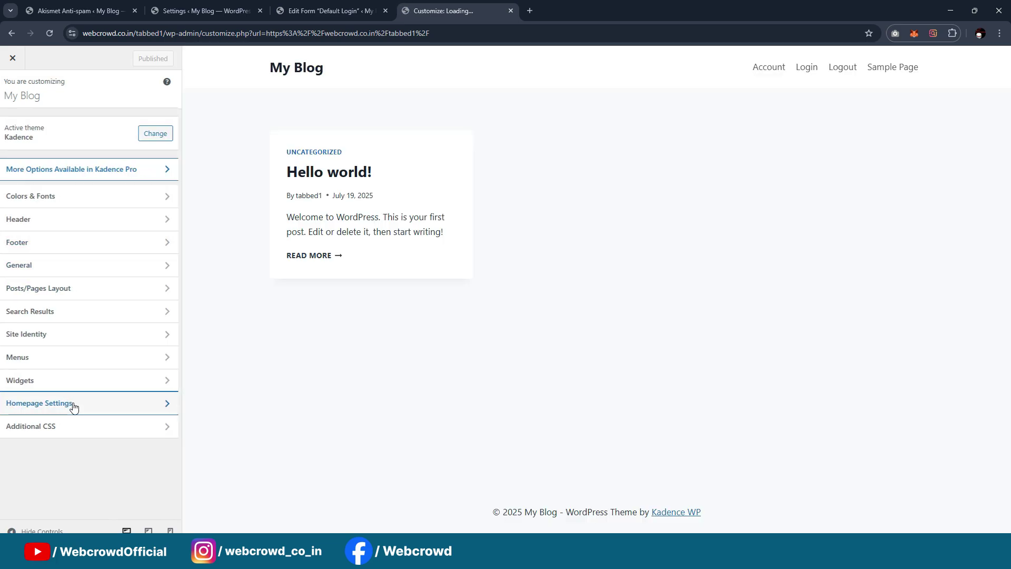
pyautogui.click(74, 403)
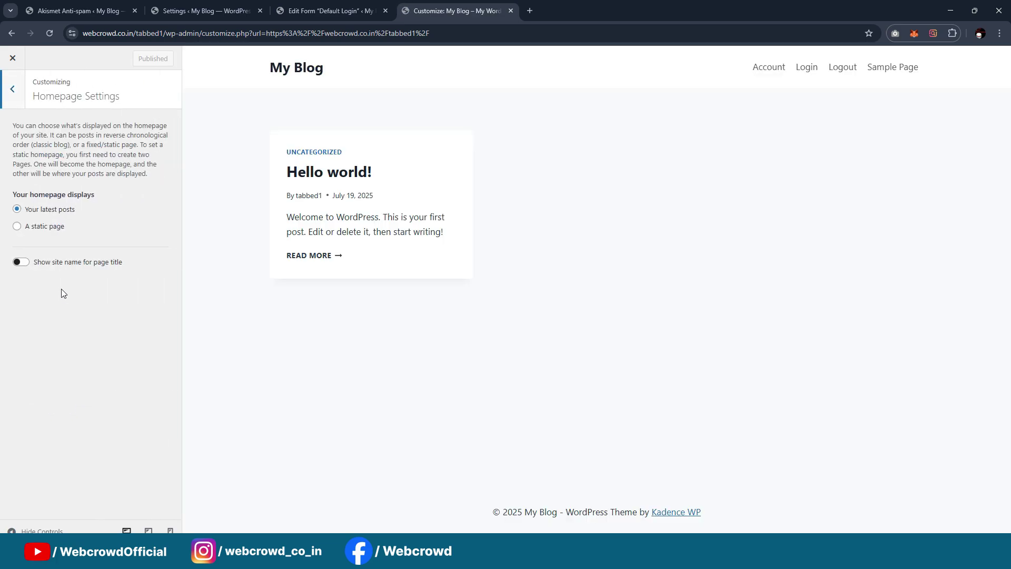
pyautogui.click(25, 225)
pyautogui.click(59, 277)
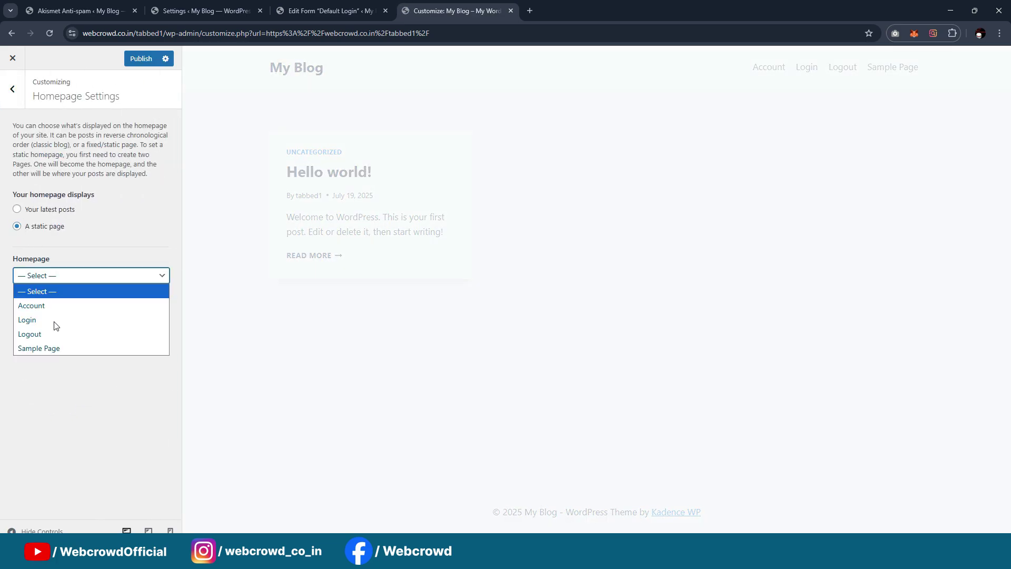
pyautogui.click(57, 322)
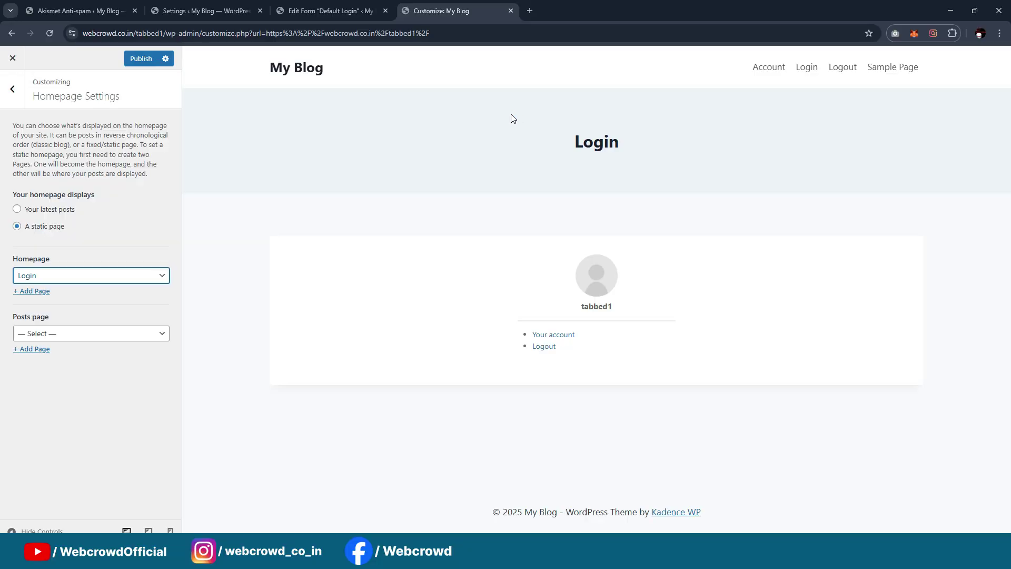
pyautogui.click(141, 59)
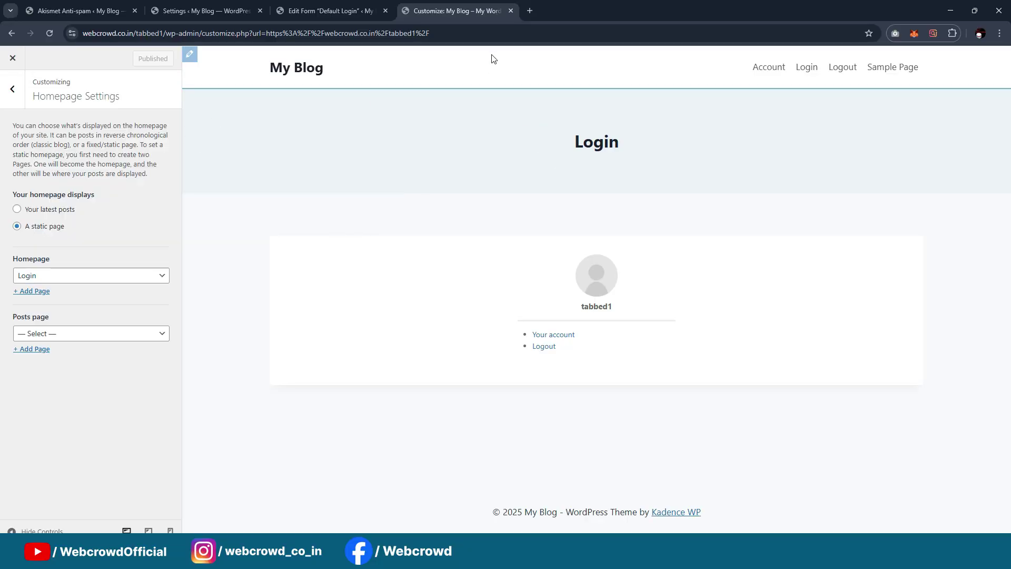
pyautogui.click(511, 10)
pyautogui.click(207, 11)
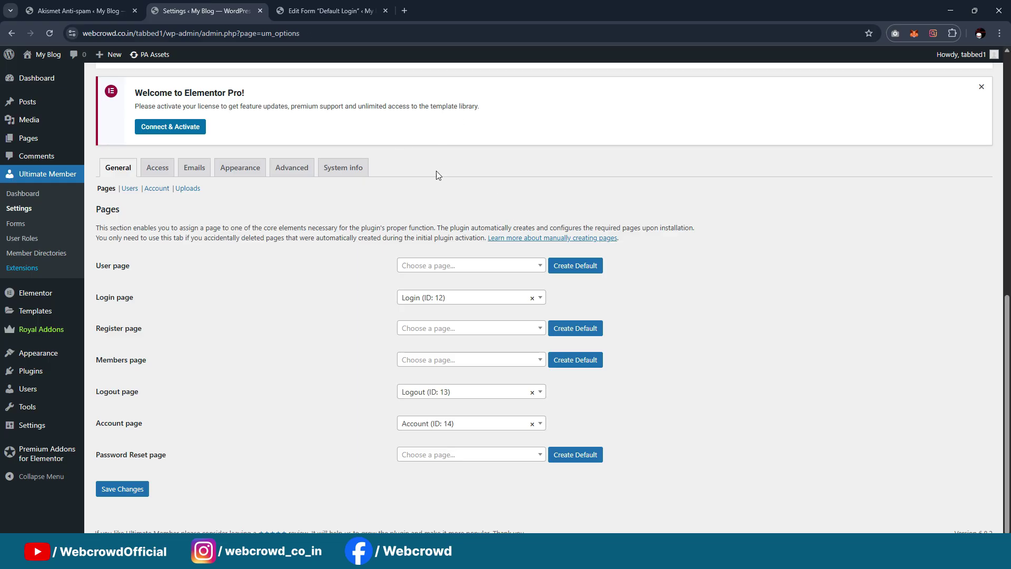
# Set Apply custom settings to Yes for the Default Login form
pyautogui.click(327, 11)
pyautogui.click(260, 10)
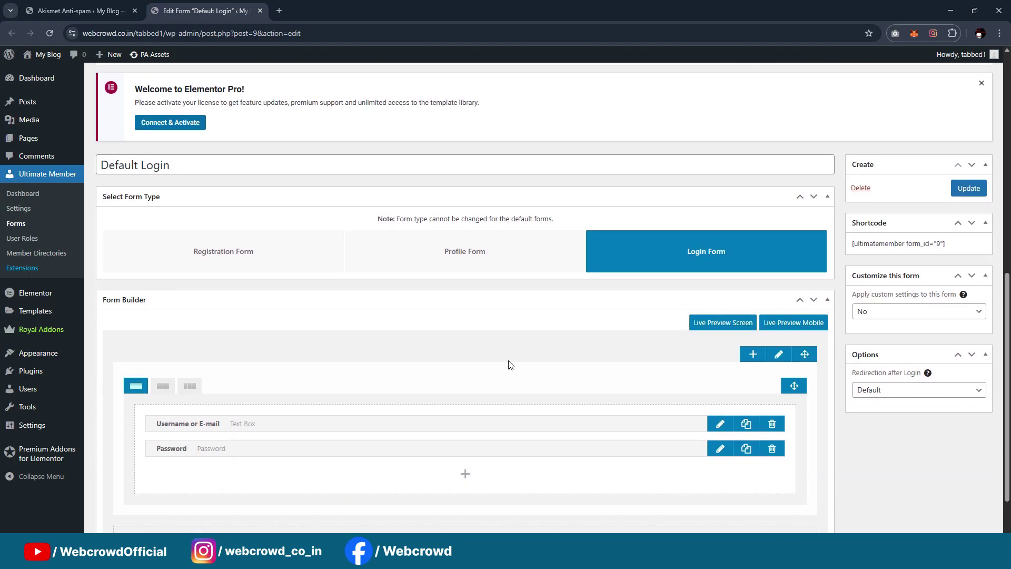
pyautogui.scroll(-1, 779, 329)
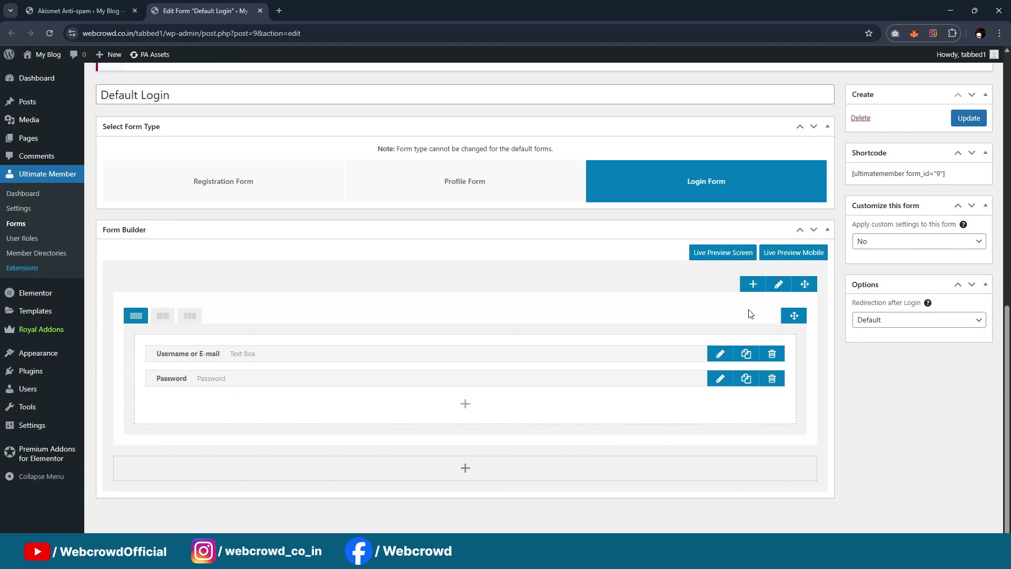
pyautogui.scroll(2, 750, 313)
pyautogui.scroll(-1, 895, 253)
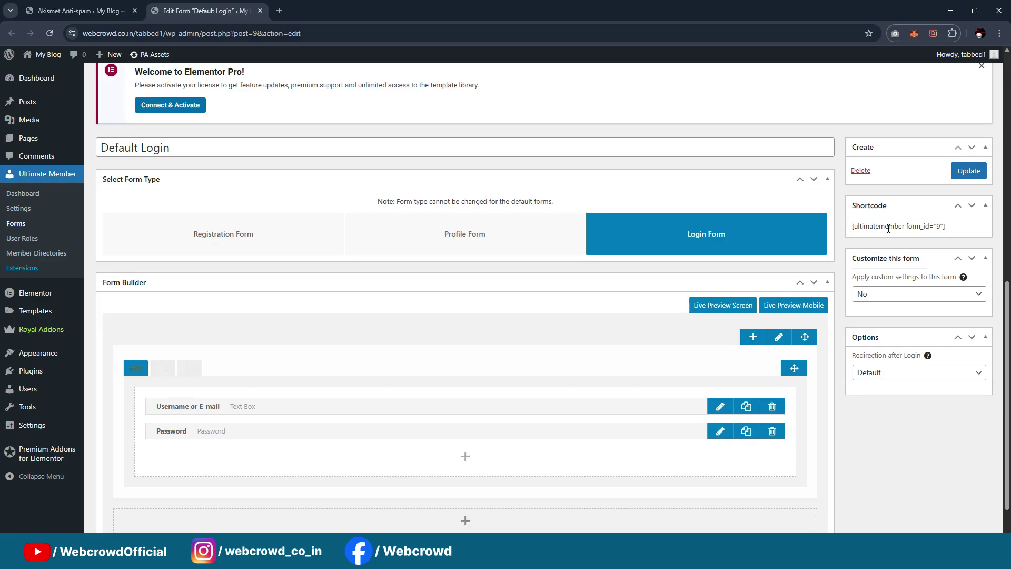
pyautogui.click(877, 295)
pyautogui.click(876, 322)
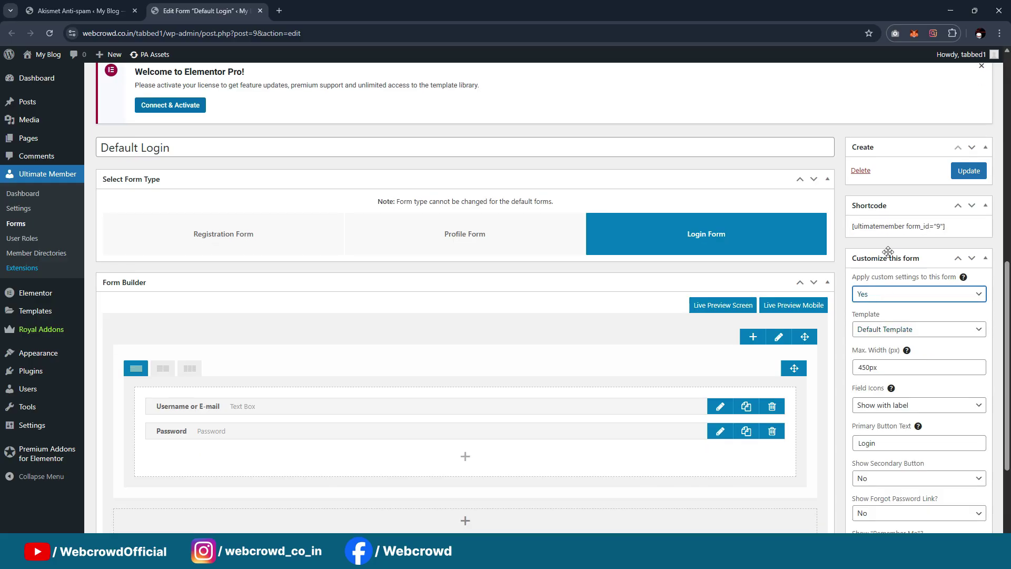
# Change the form's Max. Width from 450 to 700px and show field icons inside text fields
pyautogui.scroll(-2, 888, 251)
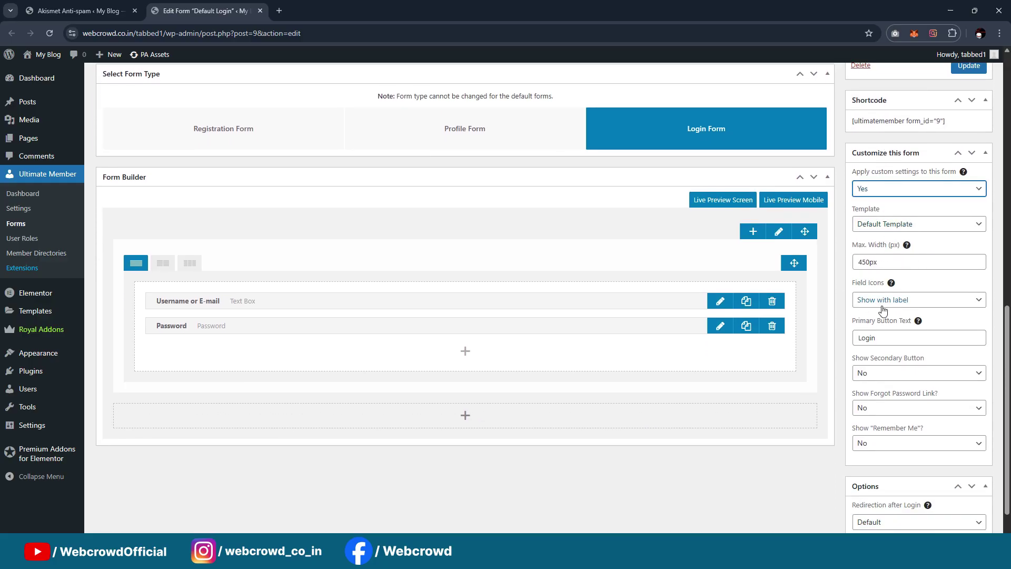
pyautogui.click(878, 261)
pyautogui.moveTo(869, 263); pyautogui.dragTo(827, 270)
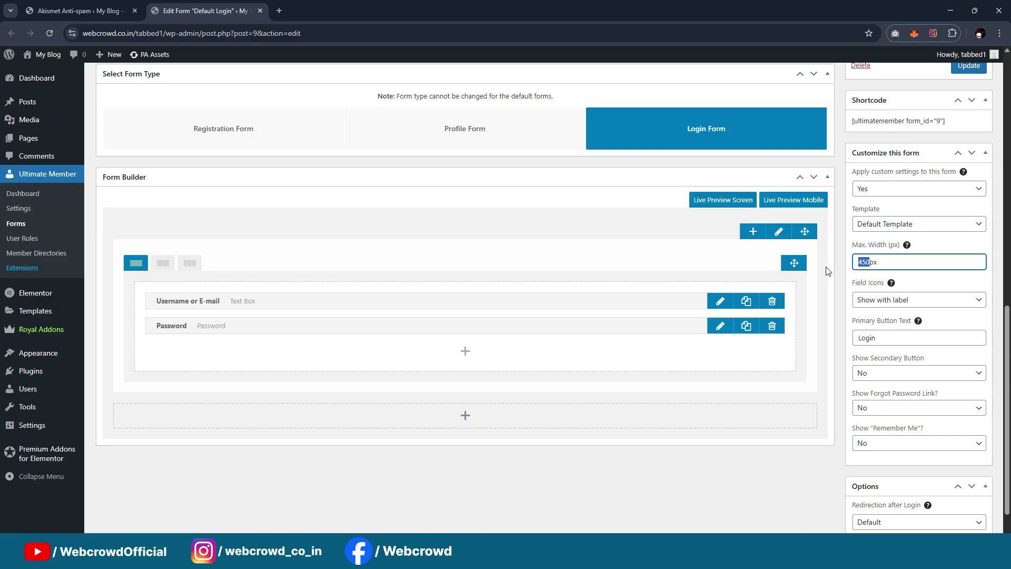
pyautogui.write('700')
pyautogui.click(878, 304)
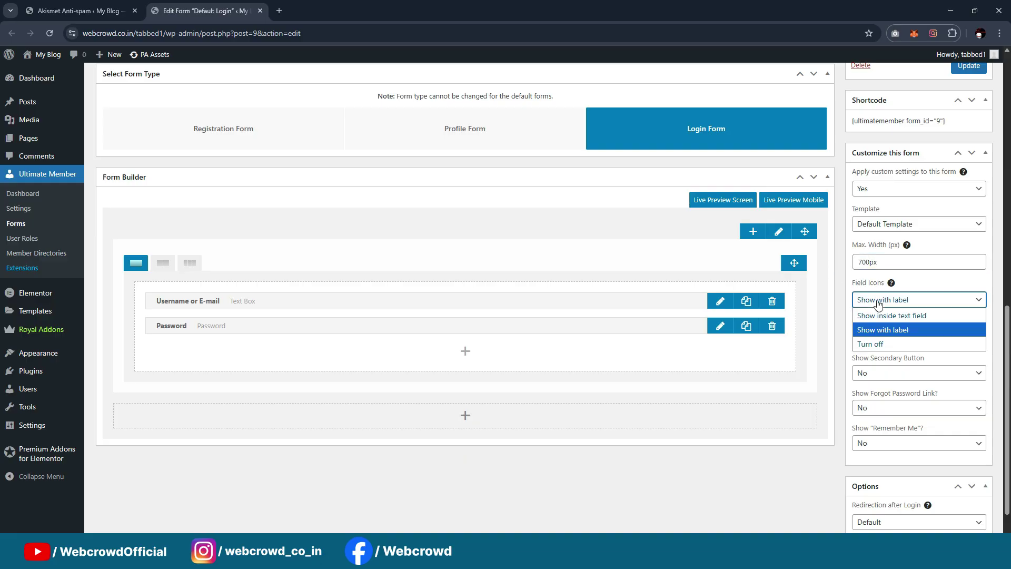
pyautogui.click(878, 315)
# Open the Username or E-mail field for editing
pyautogui.scroll(-1, 878, 321)
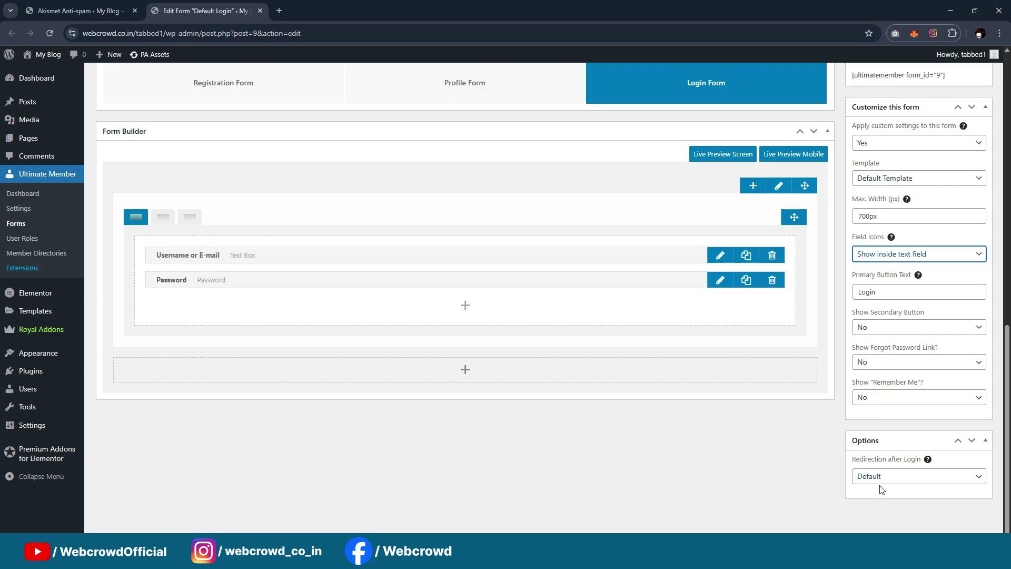
pyautogui.scroll(1, 978, 357)
pyautogui.scroll(2, 535, 352)
pyautogui.scroll(-1, 330, 310)
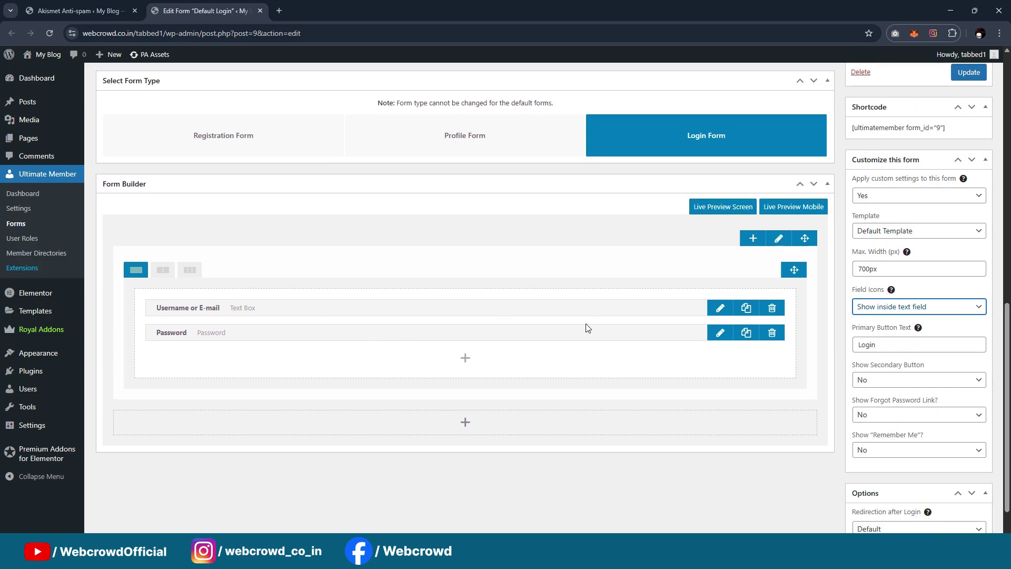
pyautogui.click(720, 309)
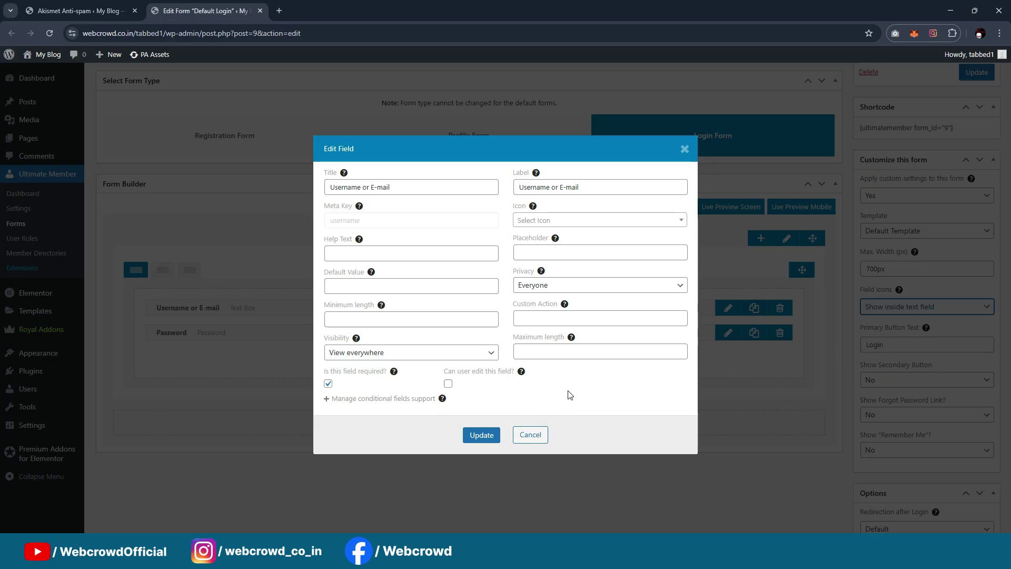
# Clear the Username or E-mail label and use 'Username or E-mail' as its placeholder
pyautogui.tripleClick(598, 191)
pyautogui.press('BackSpace')
pyautogui.click(533, 253)
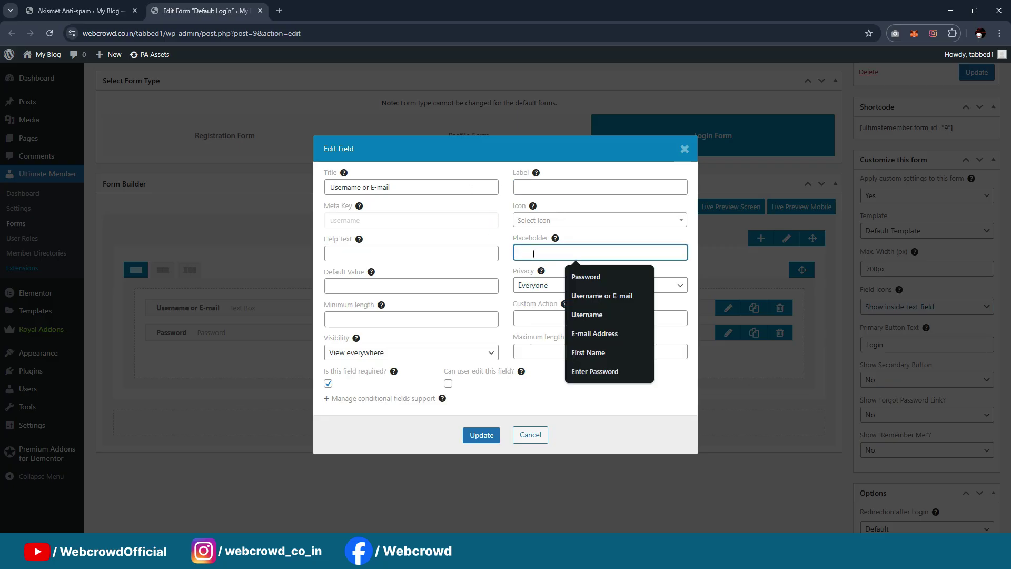
pyautogui.click(589, 296)
pyautogui.click(482, 441)
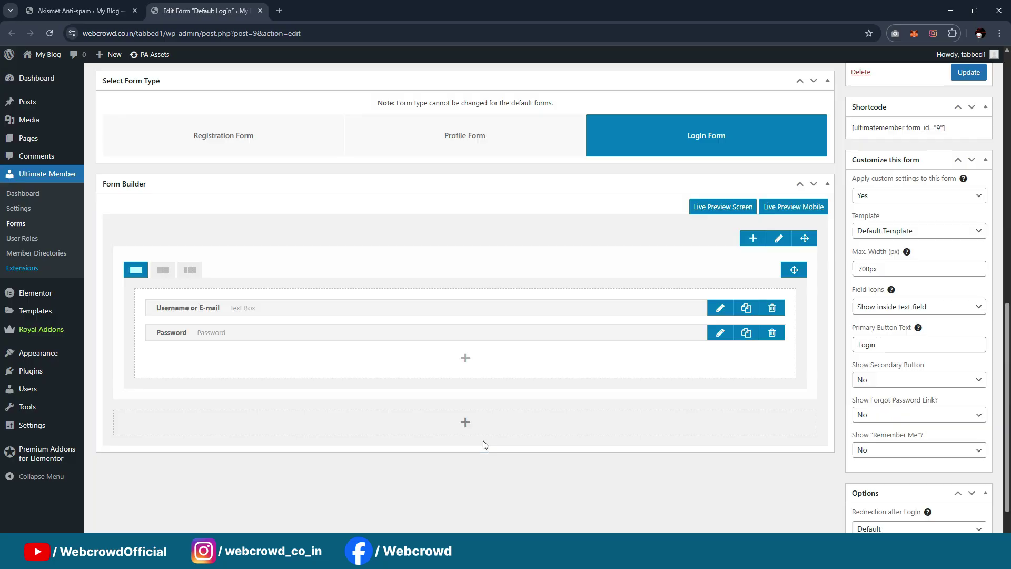
# Move the Password field's label text into its placeholder and update the field
pyautogui.click(722, 335)
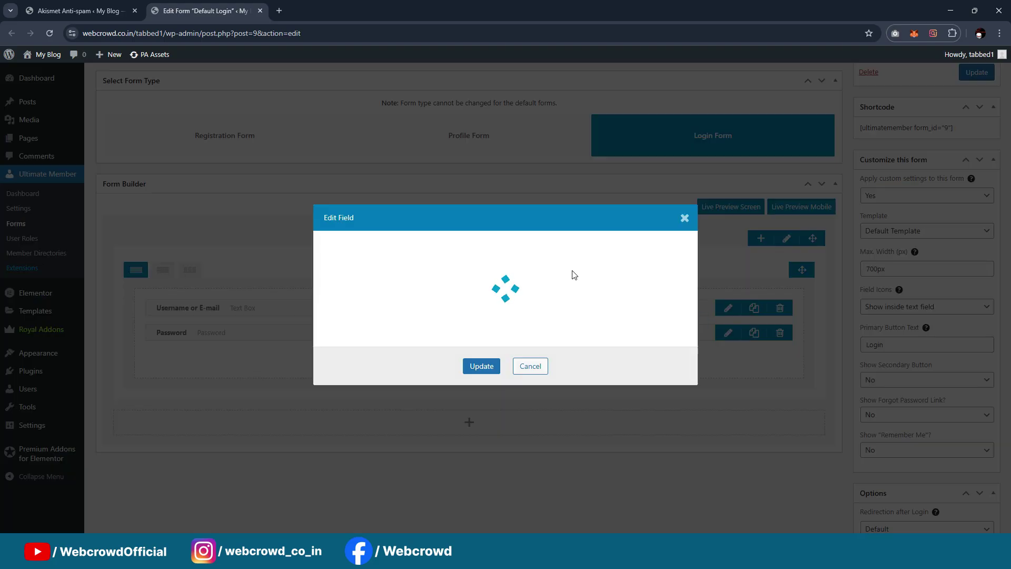
pyautogui.tripleClick(561, 179)
pyautogui.hotkey('ctrl', 'x')
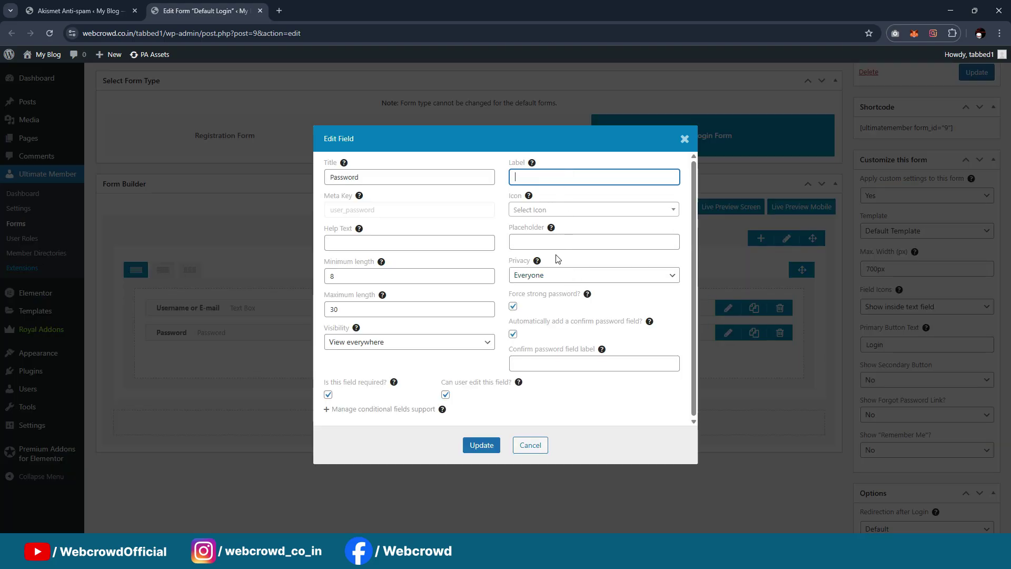
pyautogui.click(558, 243)
pyautogui.hotkey('ctrl', 'v')
pyautogui.click(489, 443)
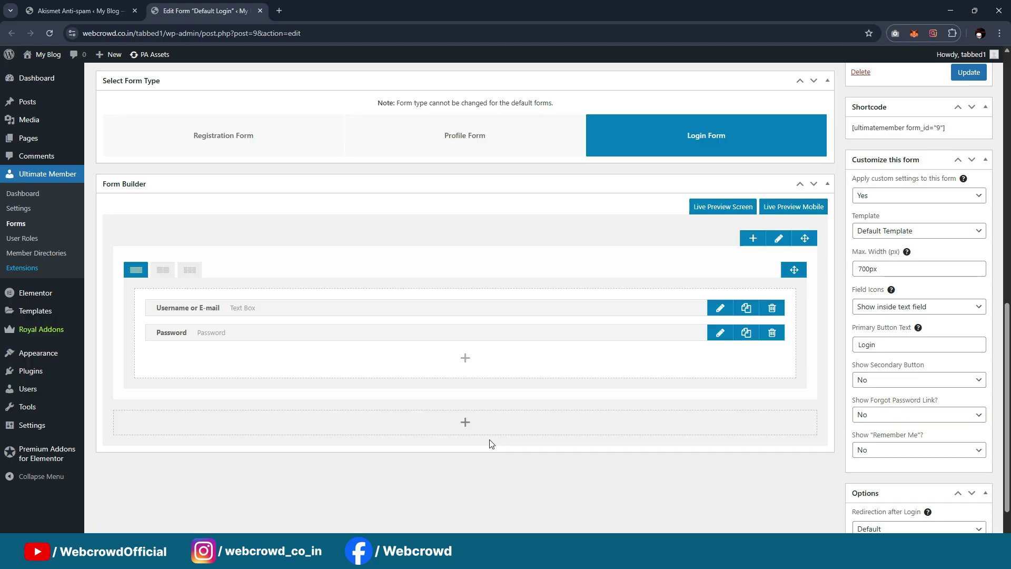
# Review the finished form and switch back to the Akismet admin tab
pyautogui.scroll(2, 413, 343)
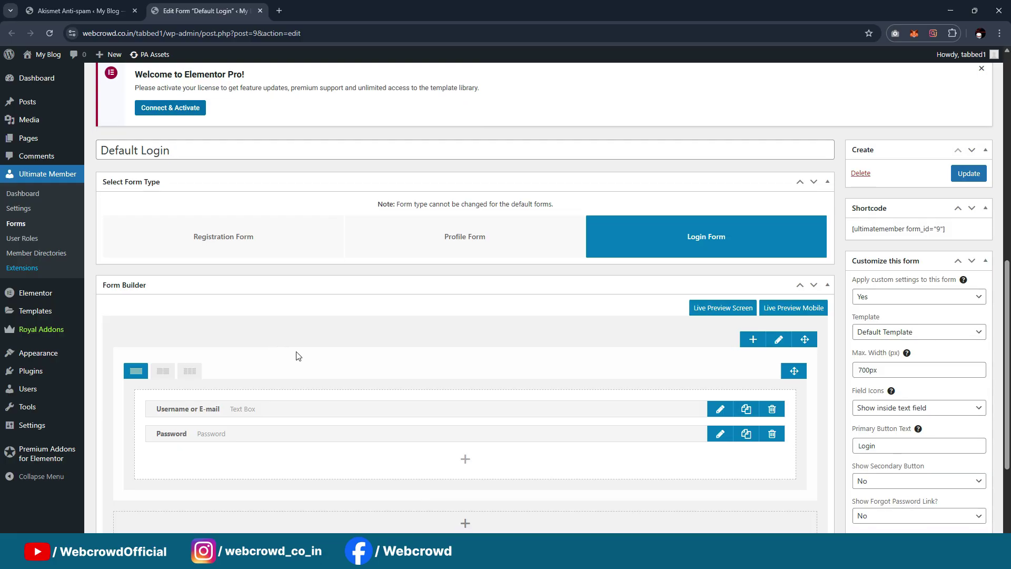
pyautogui.scroll(-1, 295, 354)
pyautogui.scroll(2, 768, 339)
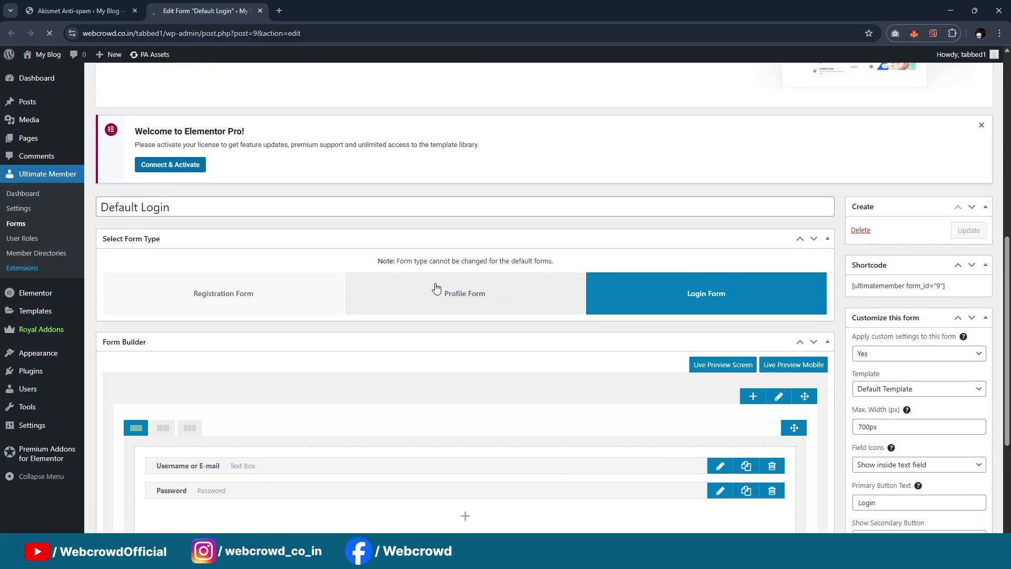
pyautogui.scroll(-5, 471, 167)
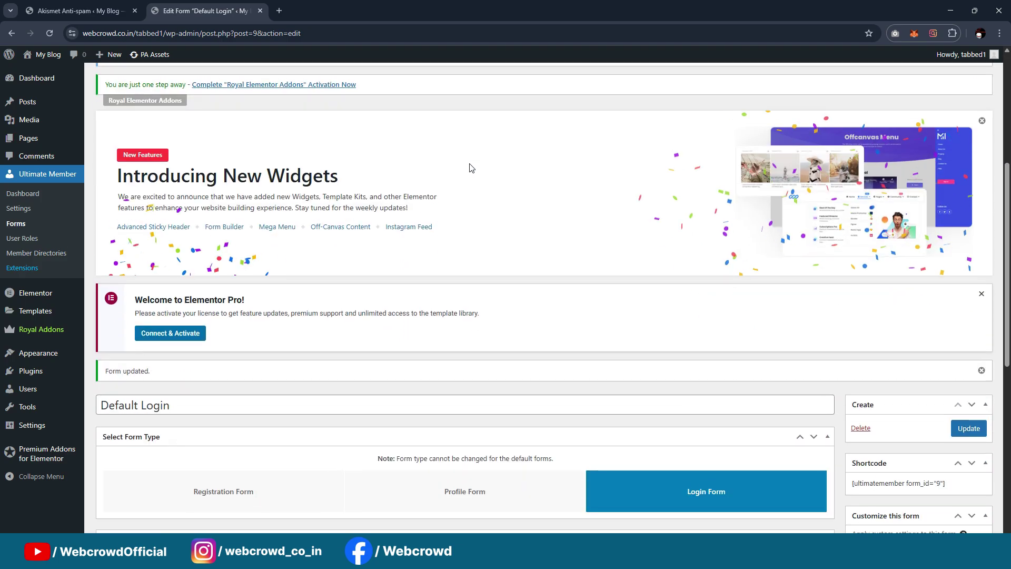
pyautogui.scroll(-5, 471, 168)
pyautogui.scroll(3, 854, 268)
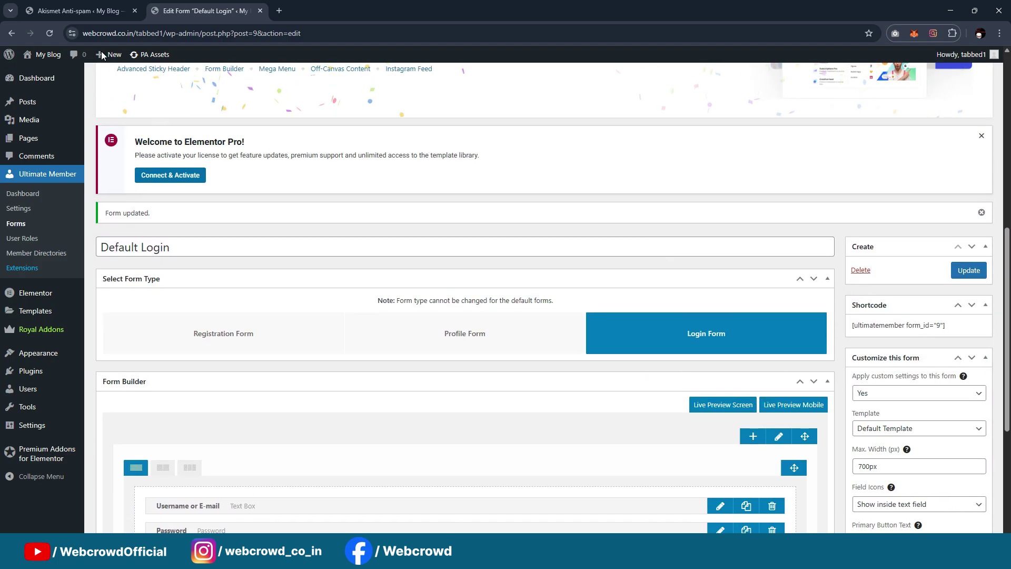
pyautogui.click(124, 12)
pyautogui.moveTo(44, 59)
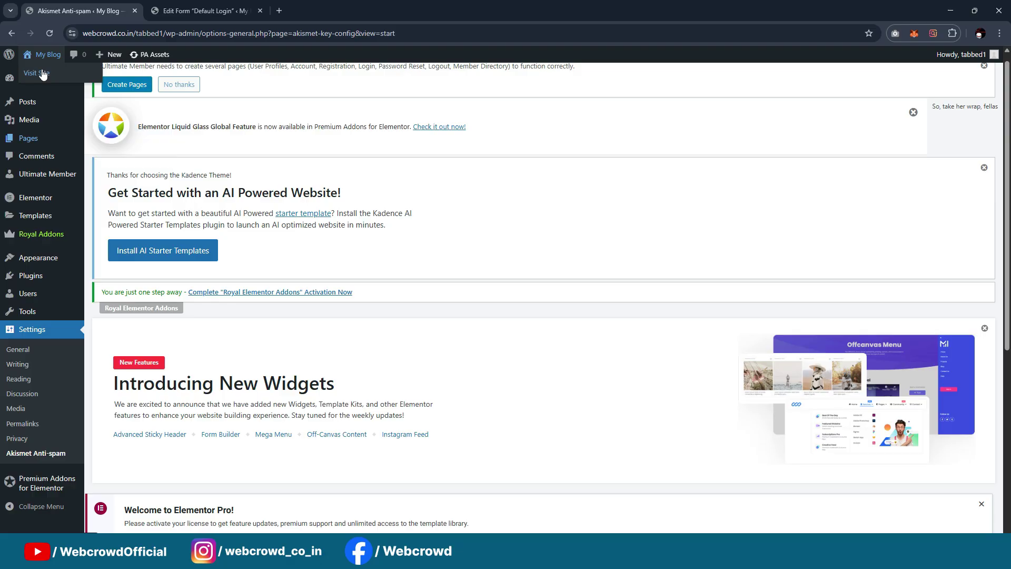
# Give the Login page the Elementor Canvas template, save it, and launch Elementor
pyautogui.middleClick(43, 74)
pyautogui.click(326, 10)
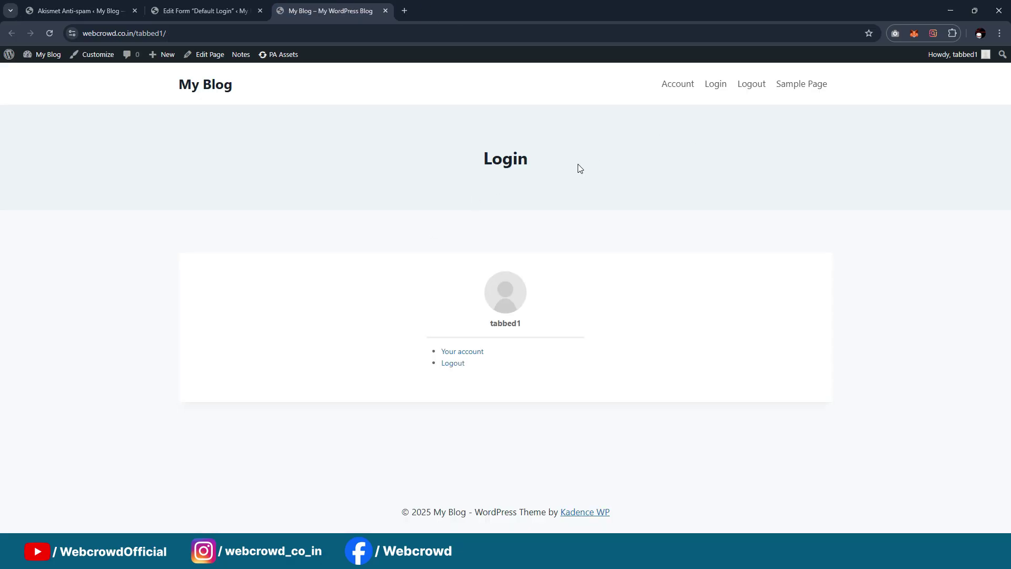
pyautogui.click(207, 56)
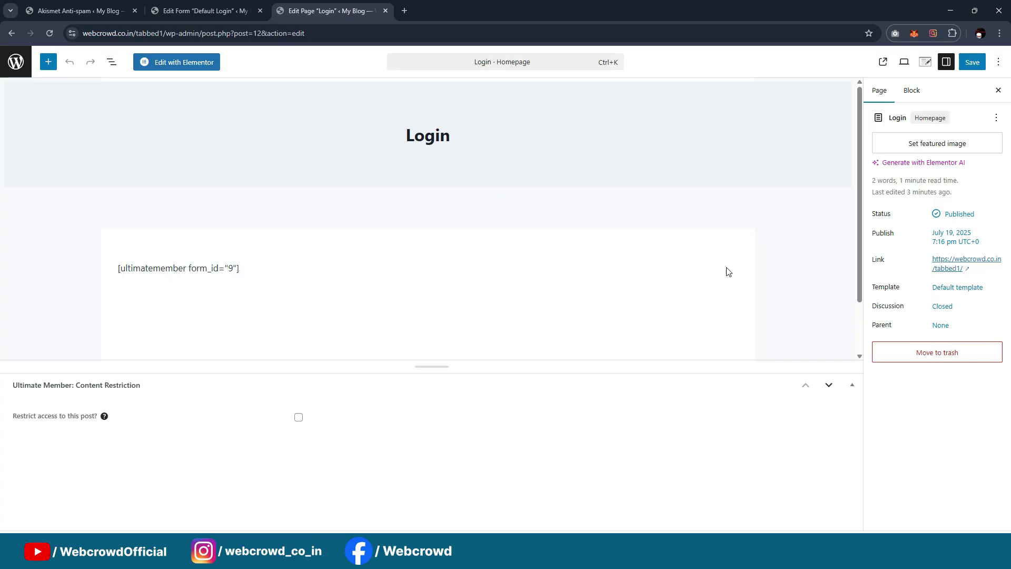
pyautogui.click(958, 306)
pyautogui.click(792, 367)
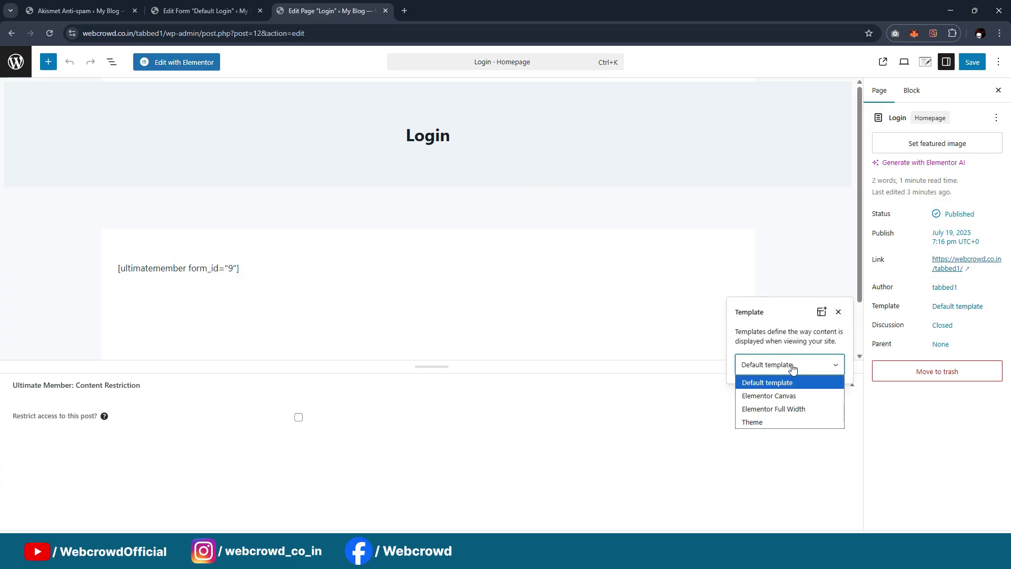
pyautogui.click(789, 396)
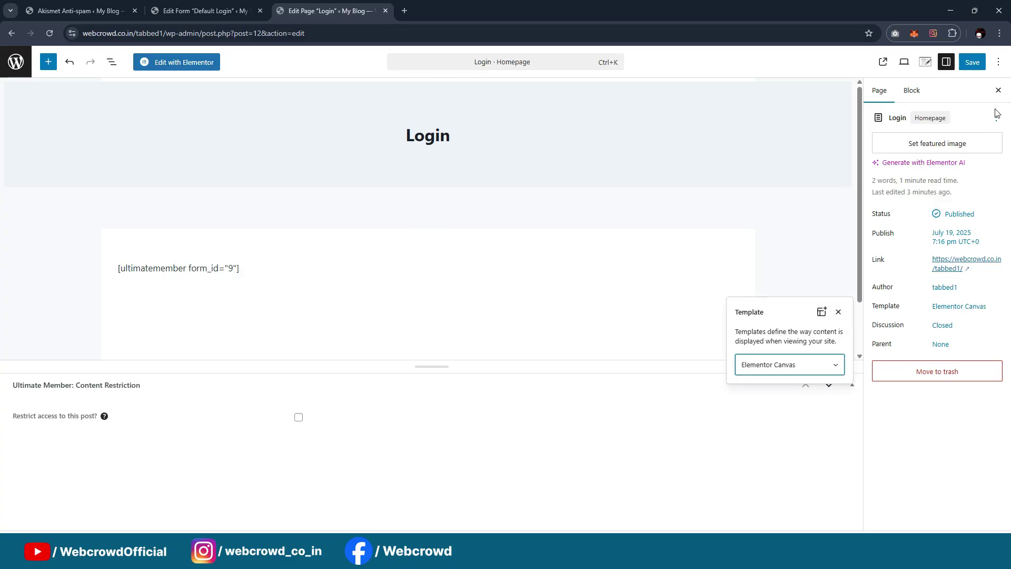
pyautogui.click(971, 62)
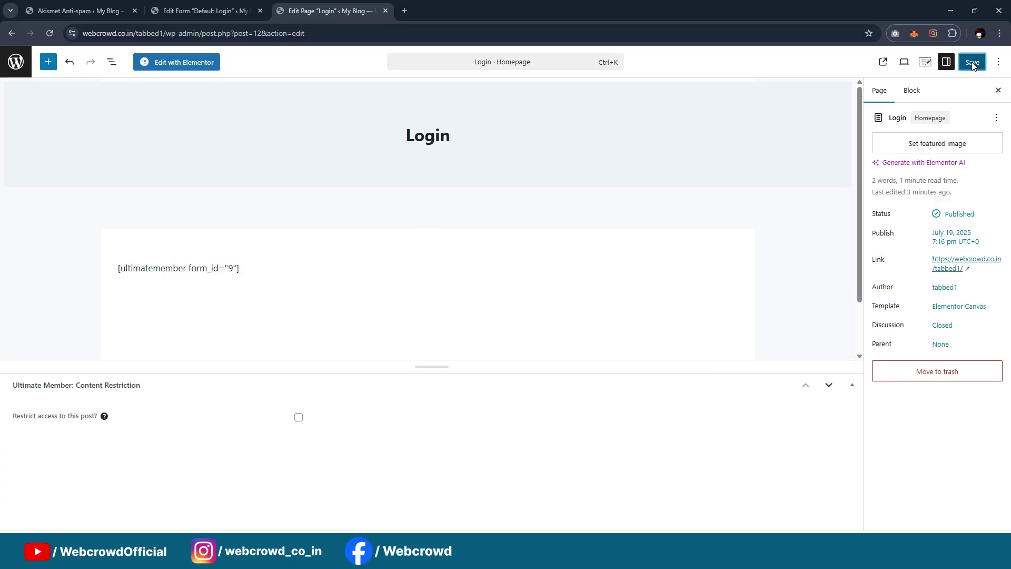
pyautogui.click(176, 66)
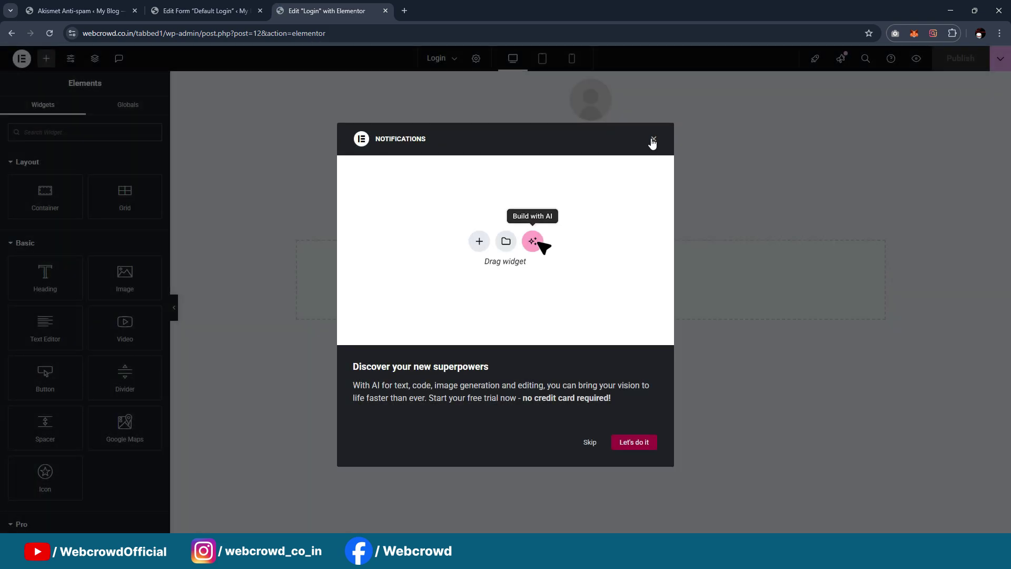
# Dismiss the notifications popup, copy the login shortcode, and delete the Ultimate Member shortcode widget
pyautogui.click(652, 140)
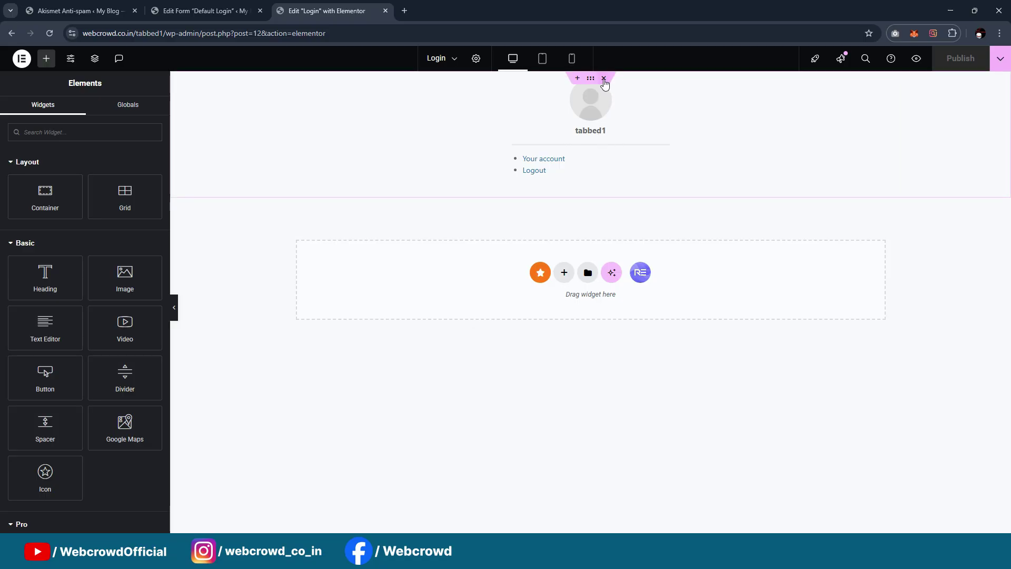
pyautogui.click(729, 107)
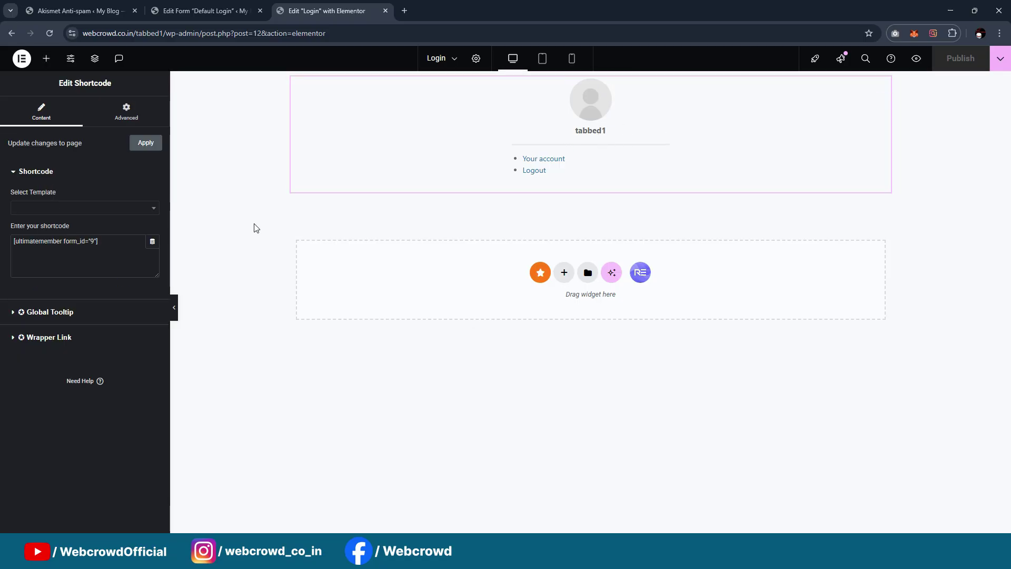
pyautogui.moveTo(129, 248); pyautogui.dragTo(0, 253)
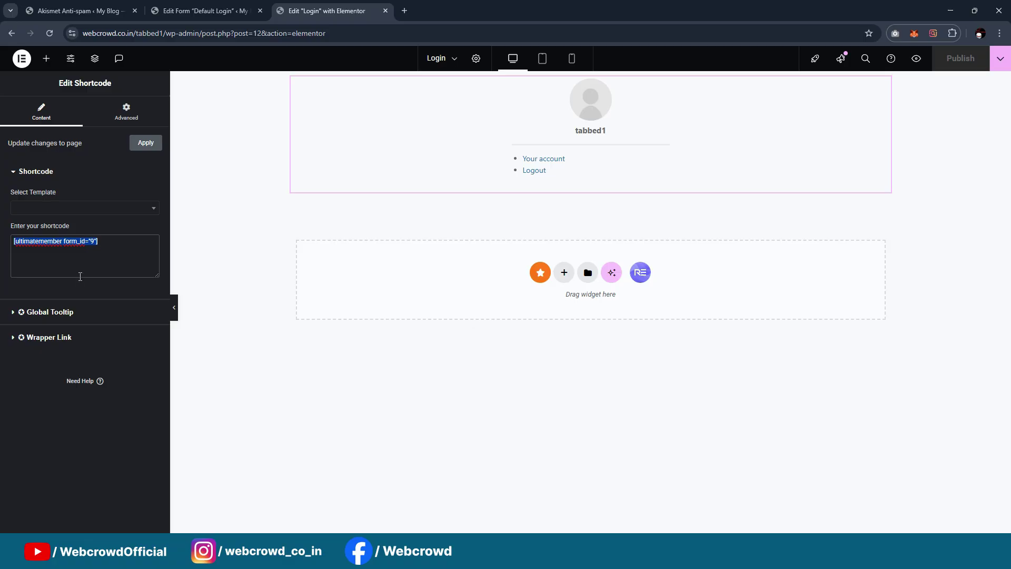
pyautogui.click(403, 12)
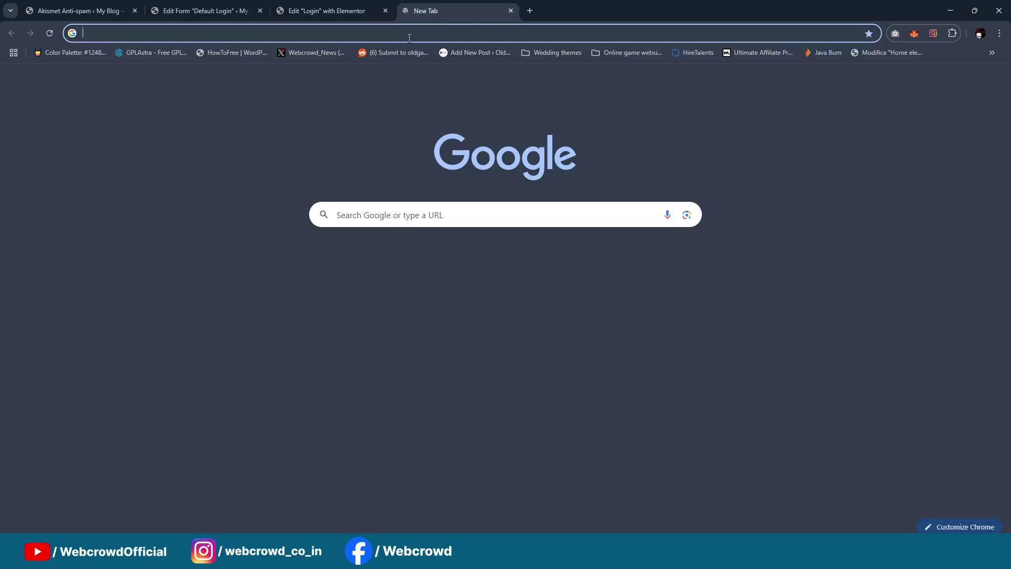
pyautogui.hotkey('ctrl', 'v')
pyautogui.click(323, 5)
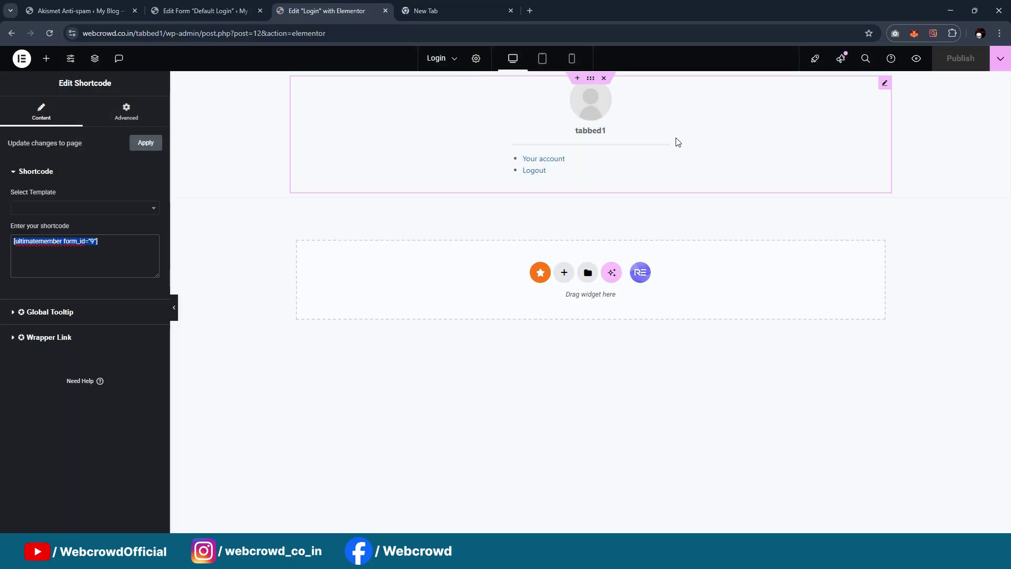
pyautogui.click(604, 79)
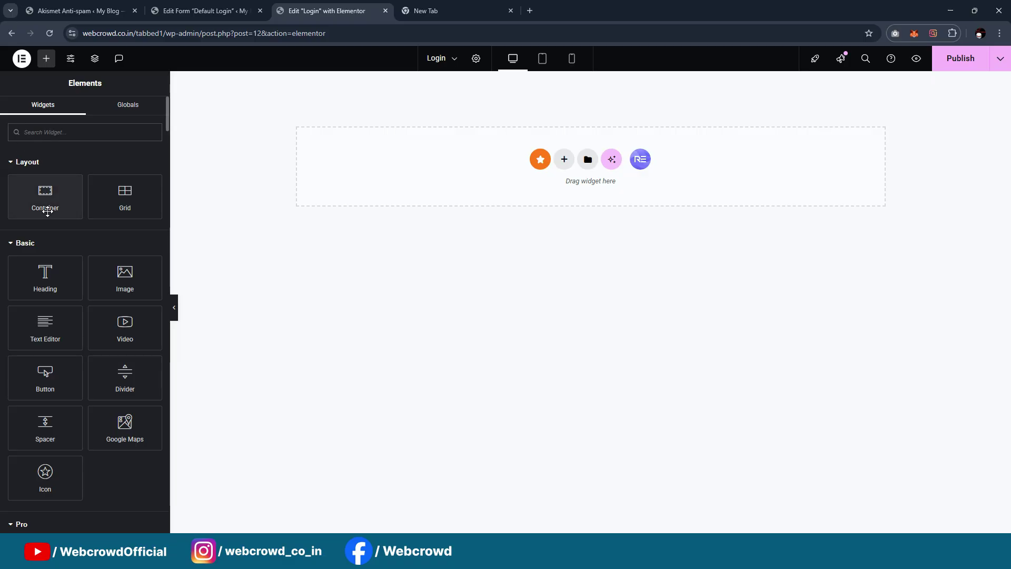
# Add a full-width container to the page and nest a second container inside it
pyautogui.moveTo(45, 190); pyautogui.dragTo(539, 112)
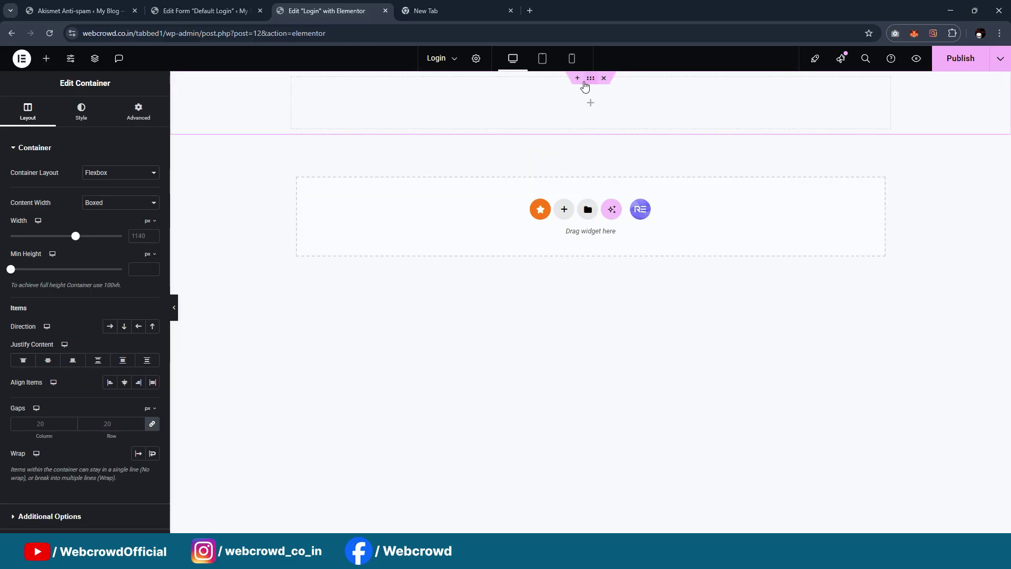
pyautogui.click(152, 208)
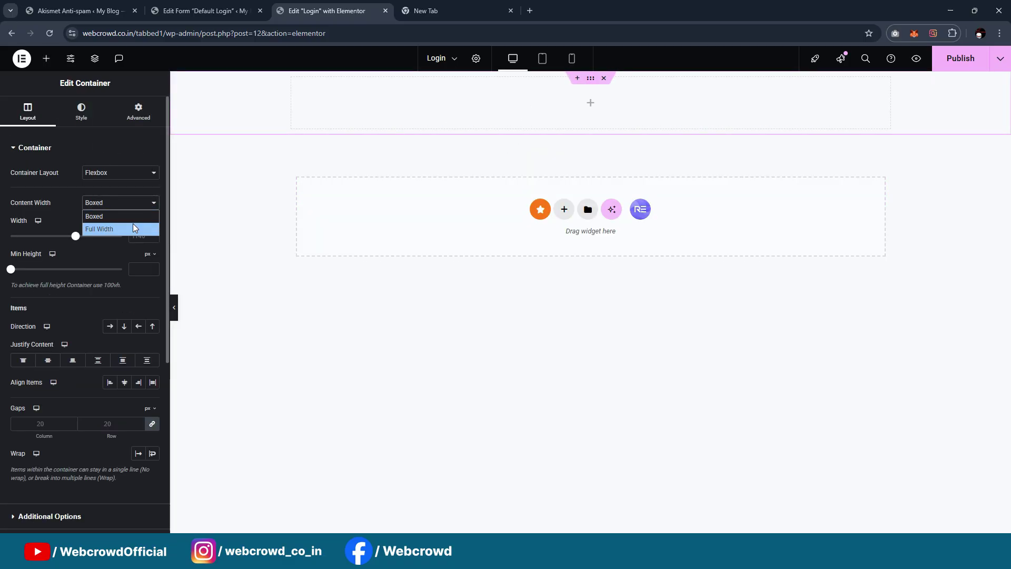
pyautogui.click(132, 226)
pyautogui.click(46, 58)
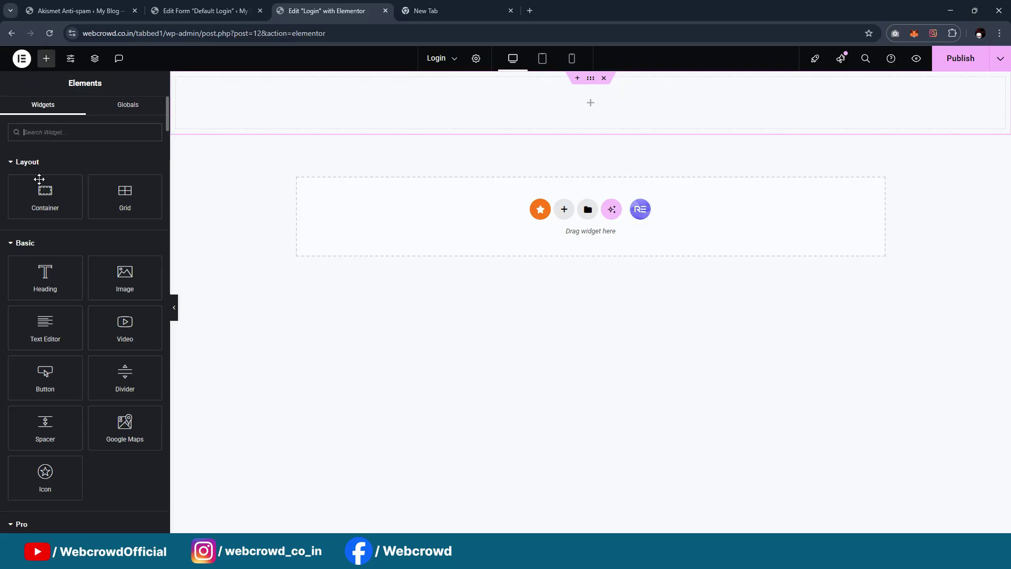
pyautogui.moveTo(45, 189); pyautogui.dragTo(592, 88)
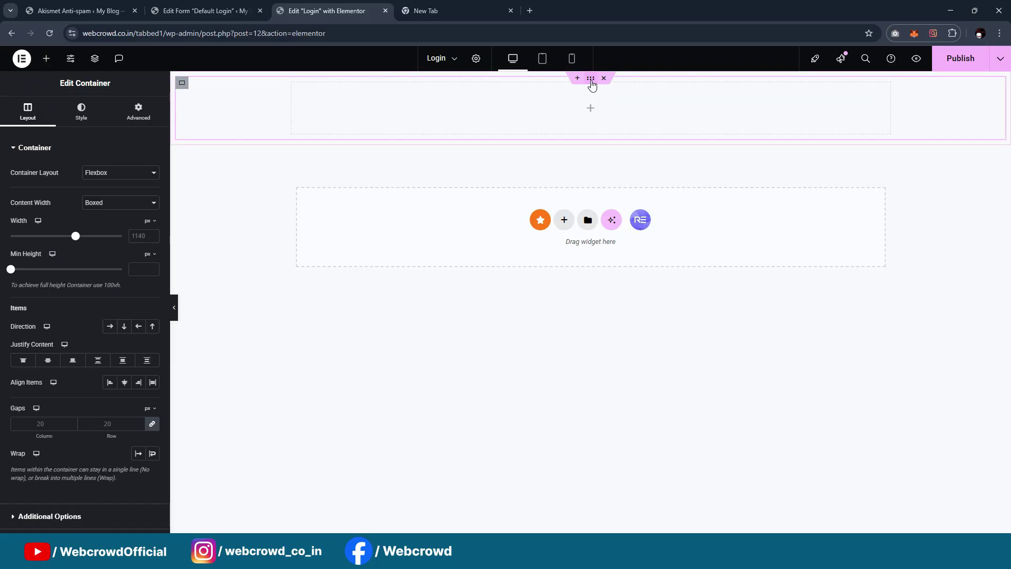
# Give the outer container a 100vh minimum height with content centred vertically and horizontally
pyautogui.click(589, 82)
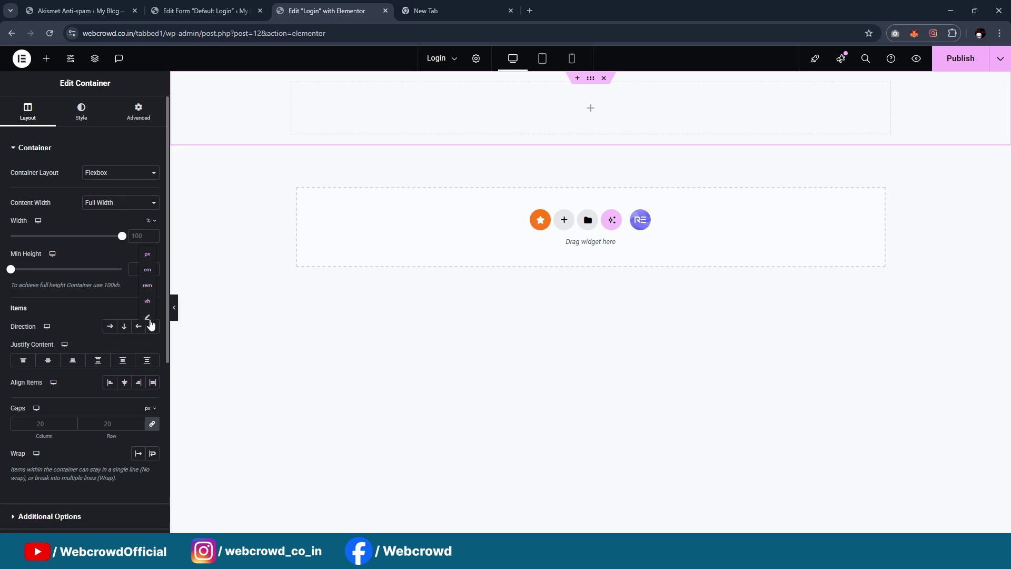
pyautogui.click(147, 301)
pyautogui.moveTo(10, 269); pyautogui.dragTo(300, 280)
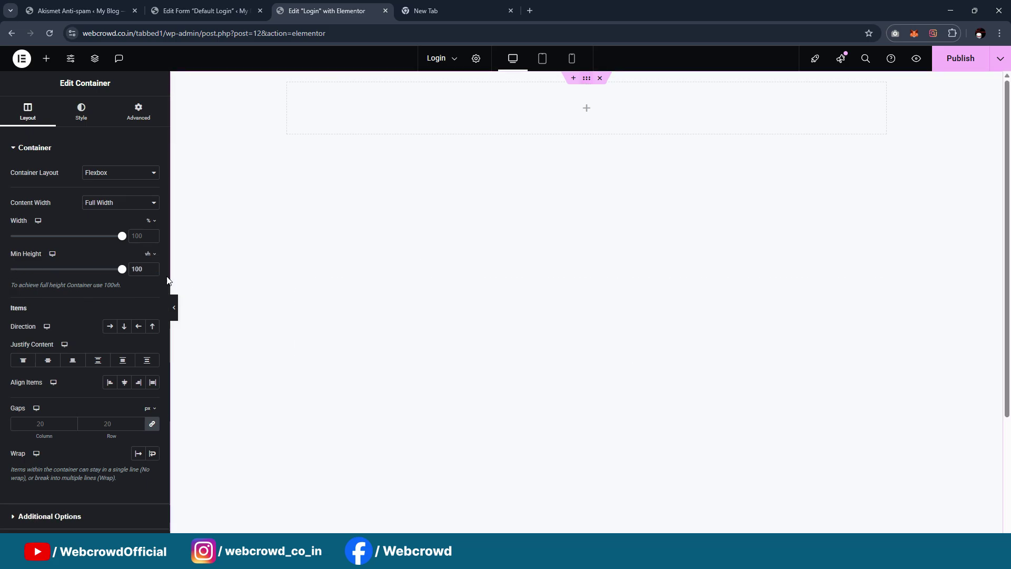
pyautogui.click(48, 364)
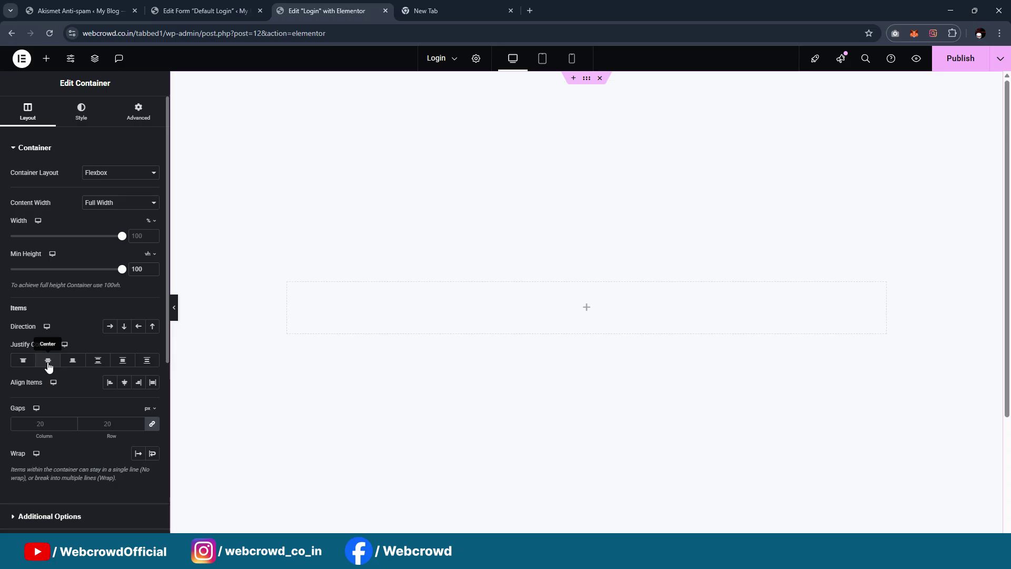
pyautogui.click(127, 385)
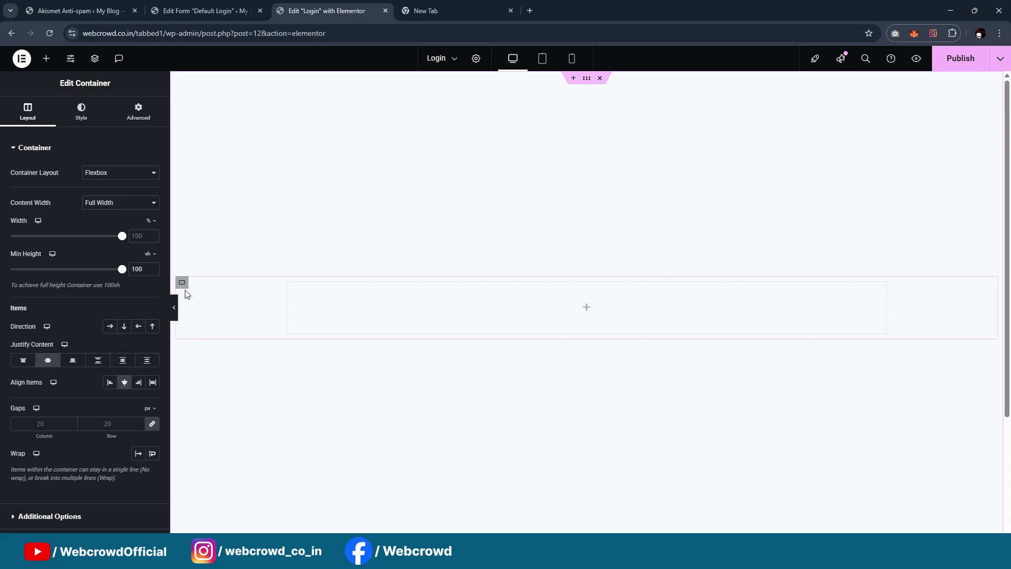
# Set the inner container to Full Width with a width of 500 px
pyautogui.click(182, 284)
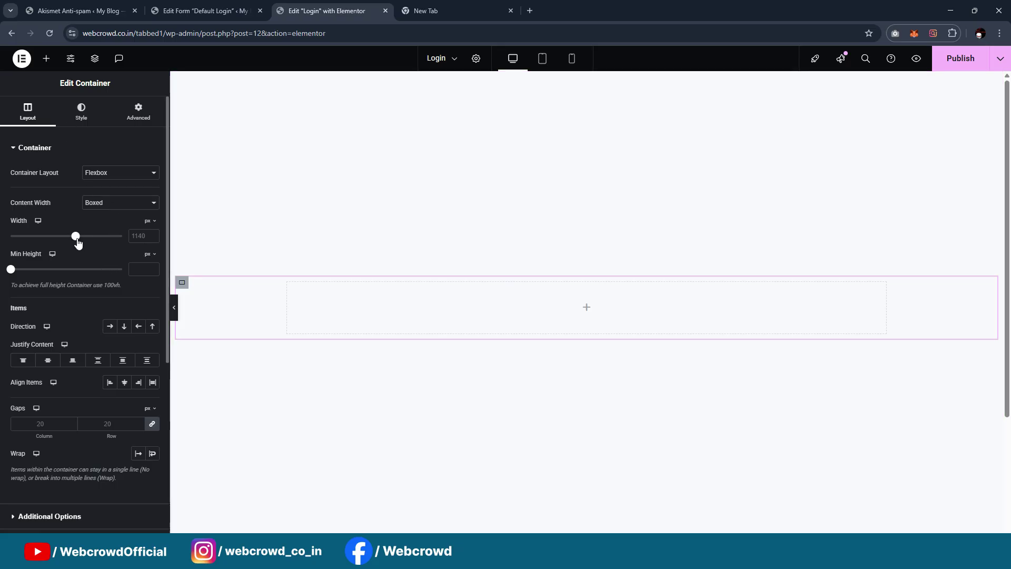
pyautogui.moveTo(78, 243); pyautogui.dragTo(69, 243)
pyautogui.click(105, 203)
pyautogui.click(100, 226)
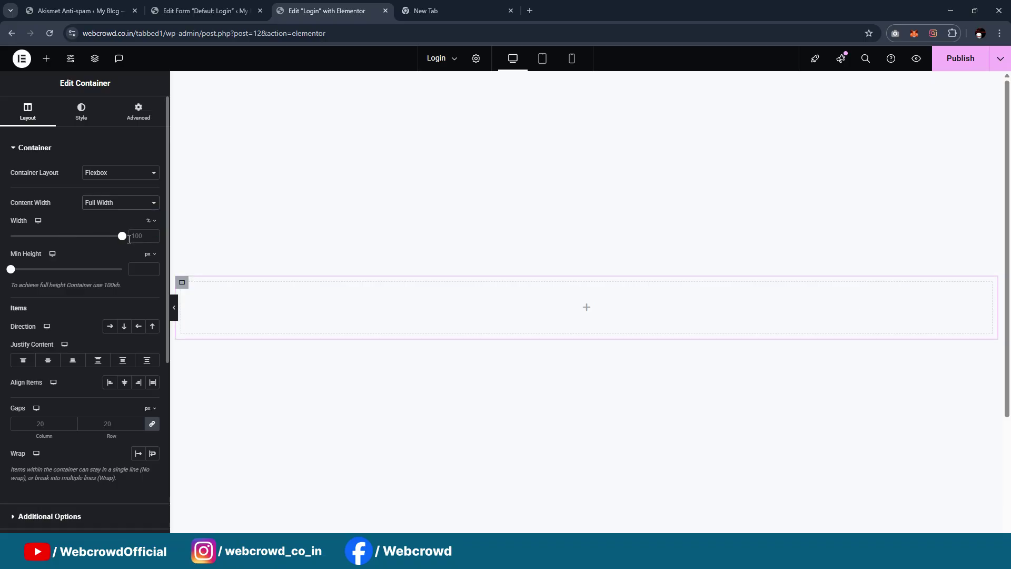
pyautogui.moveTo(123, 237); pyautogui.dragTo(66, 244)
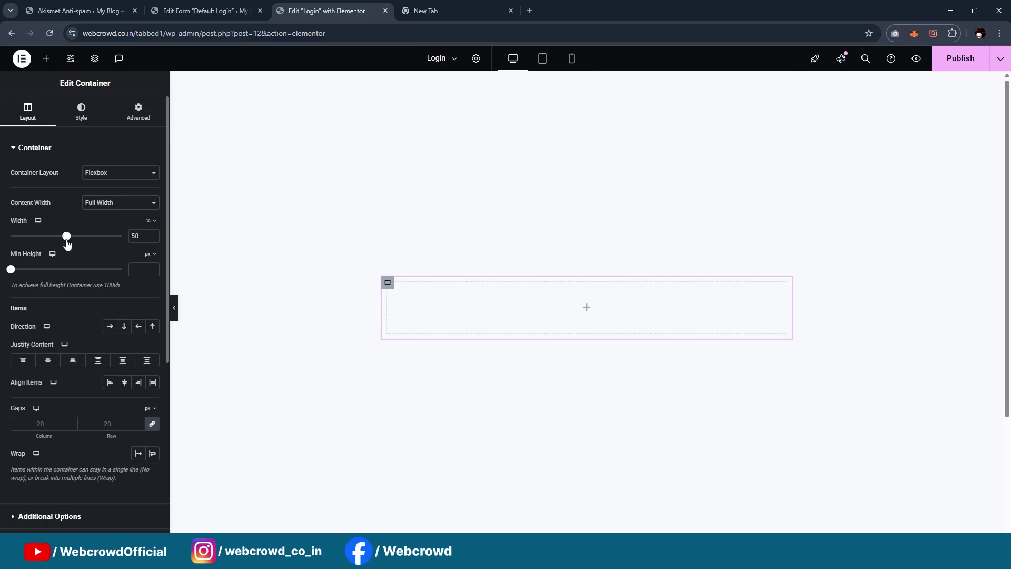
pyautogui.click(148, 221)
pyautogui.click(149, 223)
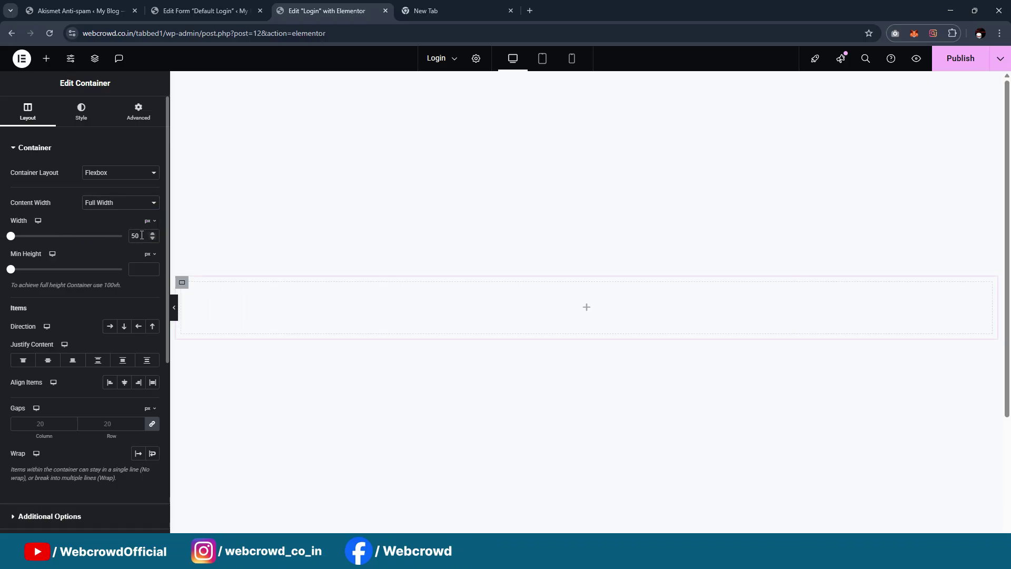
pyautogui.write('400')
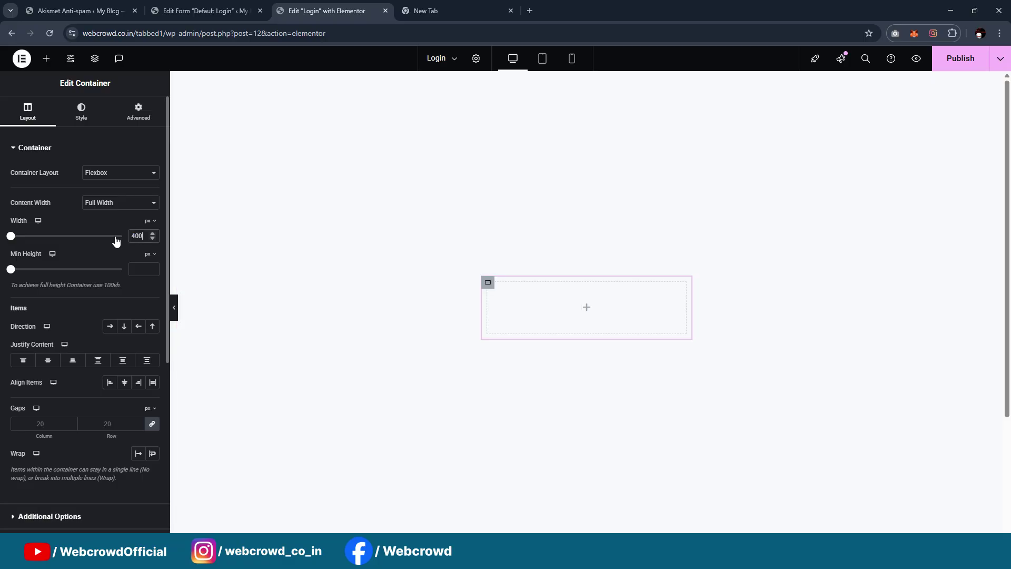
pyautogui.write('500')
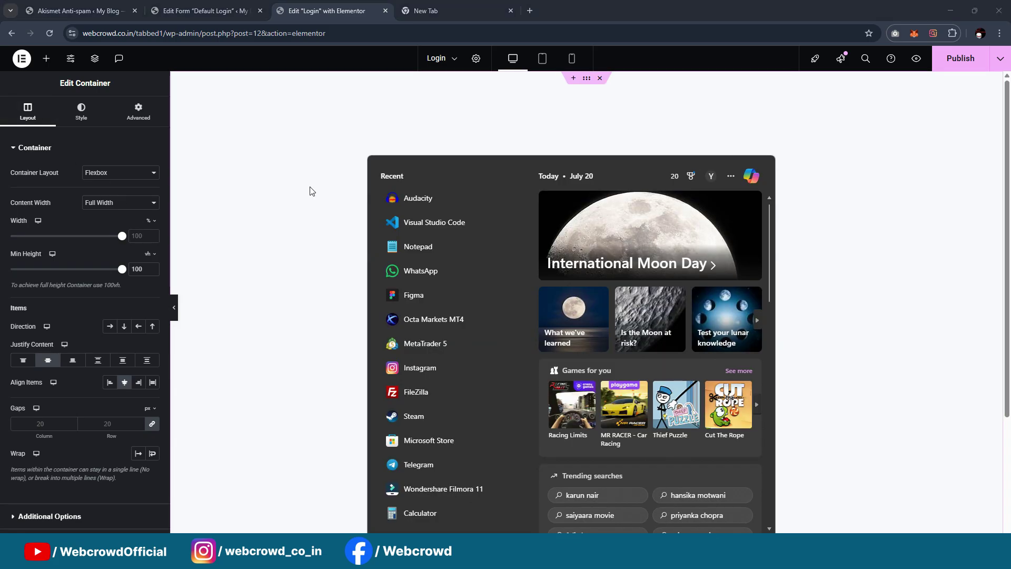
pyautogui.click(309, 191)
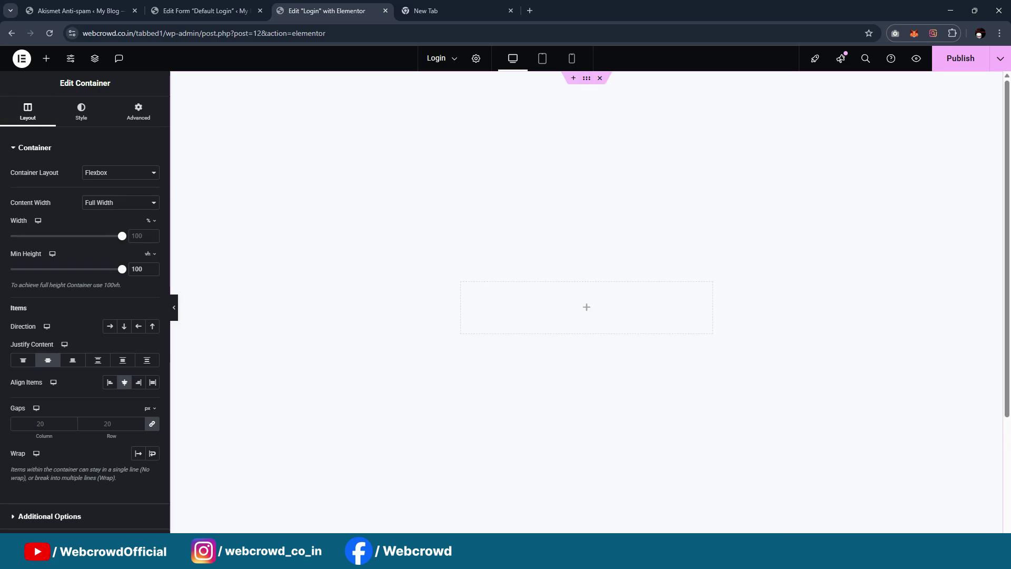
# Set a gradient background with first colour 6A70D7, saved as global colour Color1
pyautogui.click(81, 114)
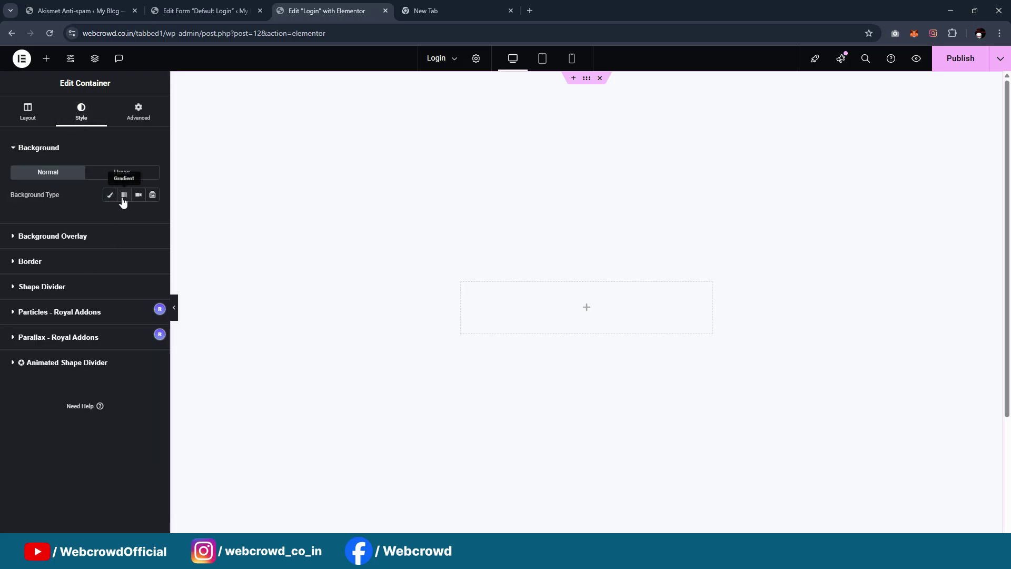
pyautogui.click(124, 195)
pyautogui.click(156, 269)
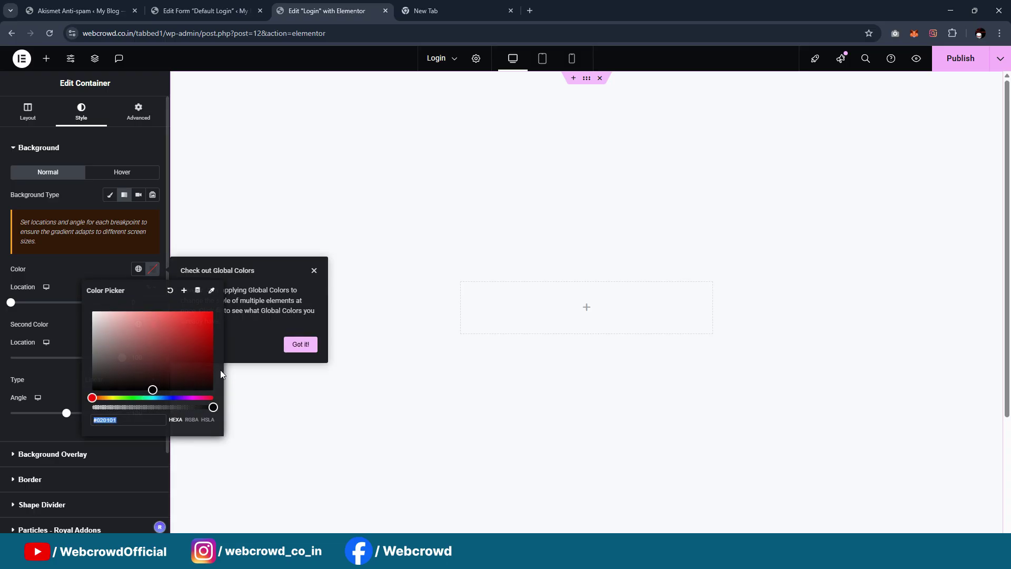
pyautogui.click(148, 419)
pyautogui.hotkey('ctrl', 'a')
pyautogui.write('6A70D7')
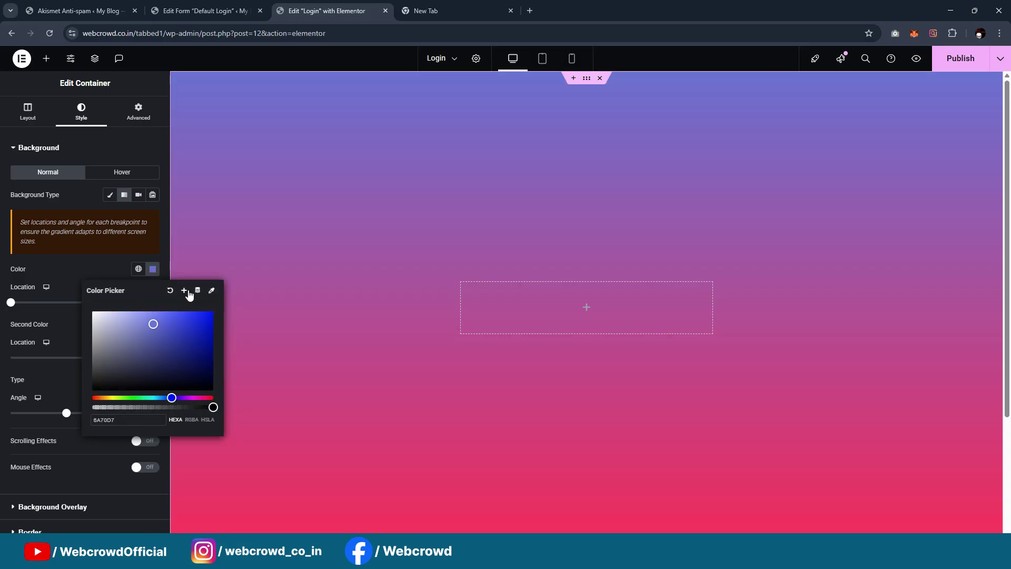
pyautogui.click(184, 290)
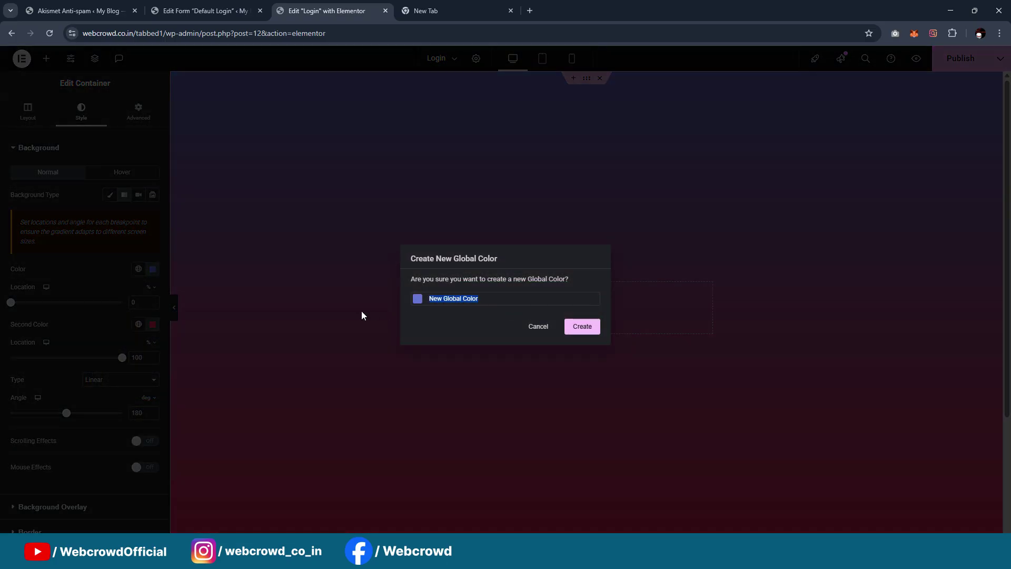
pyautogui.write('Color1')
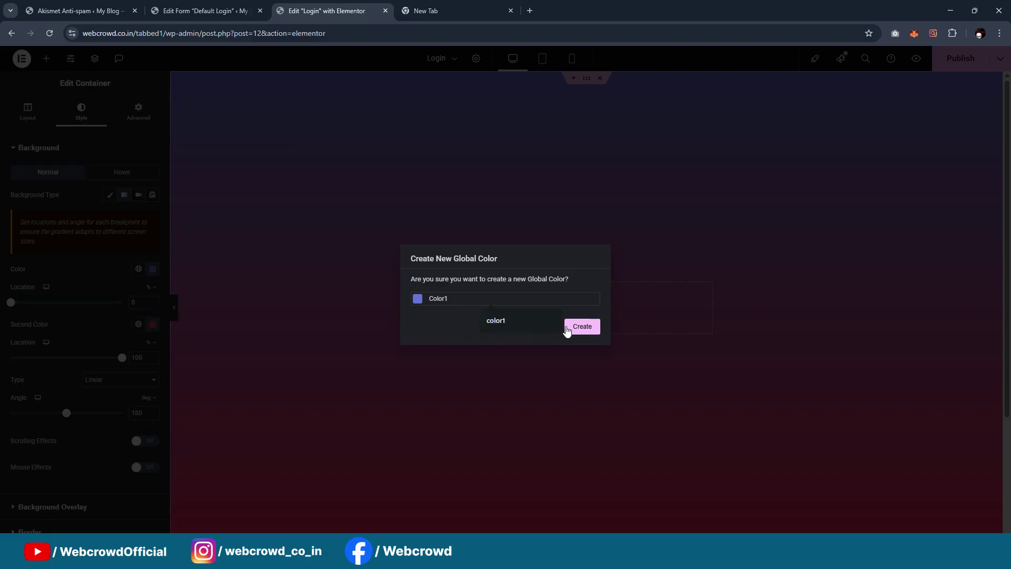
pyautogui.click(581, 327)
# Set the gradient's second colour to 7352AD from Figma and its angle to 166 degrees
pyautogui.click(153, 324)
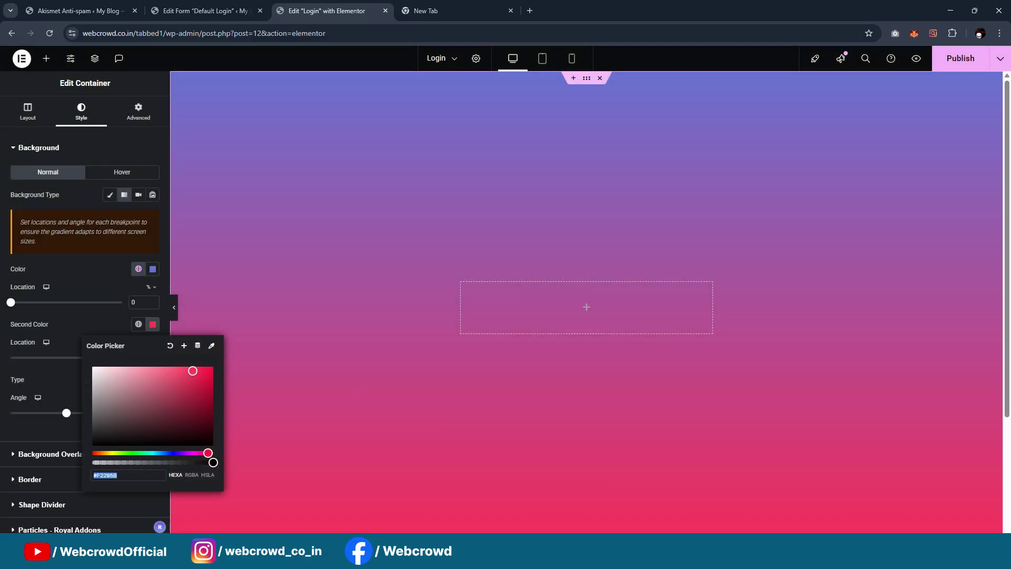
pyautogui.hotkey('alt', 'Tab')
pyautogui.click(497, 442)
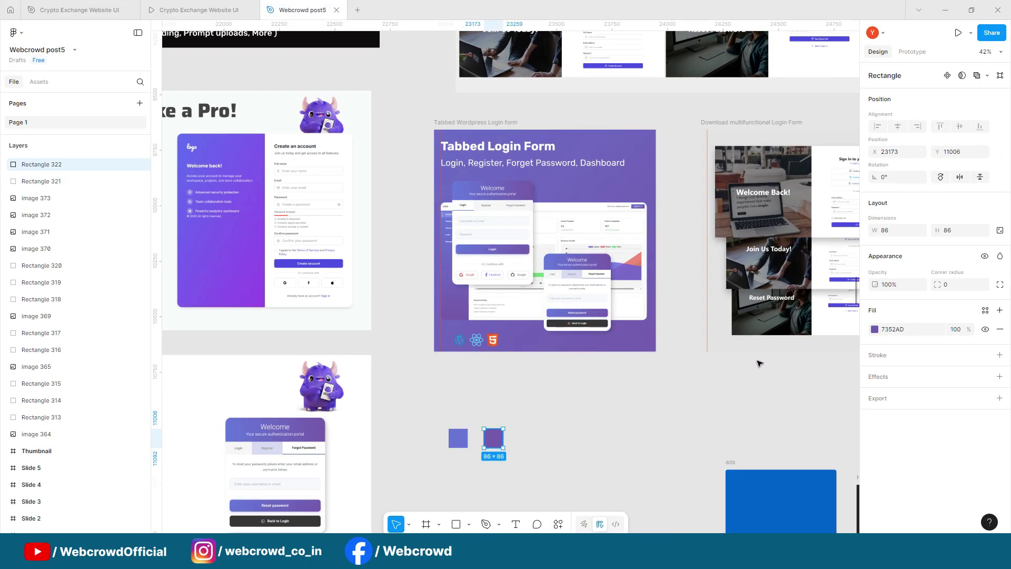
pyautogui.click(945, 10)
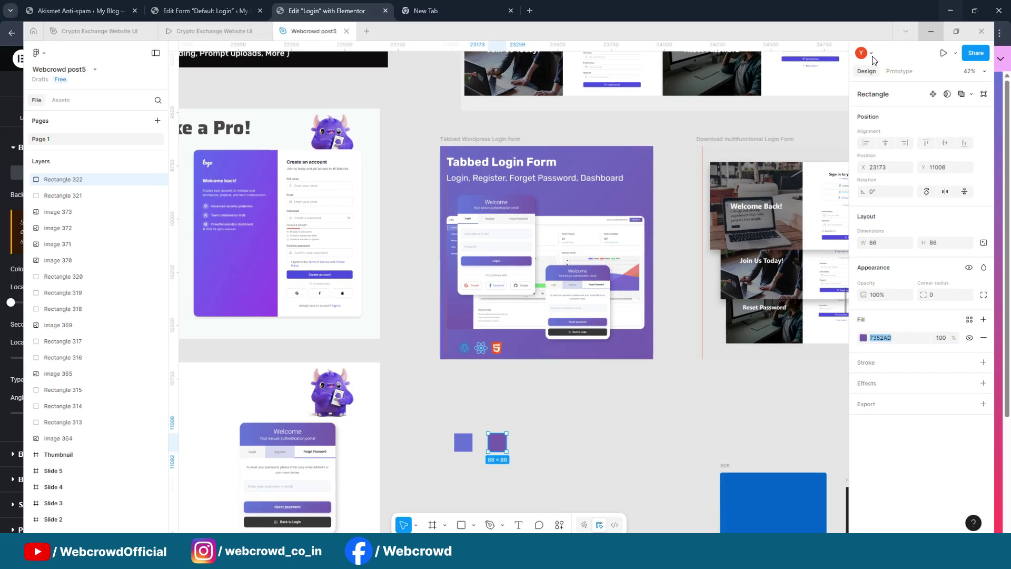
pyautogui.write('7352AD')
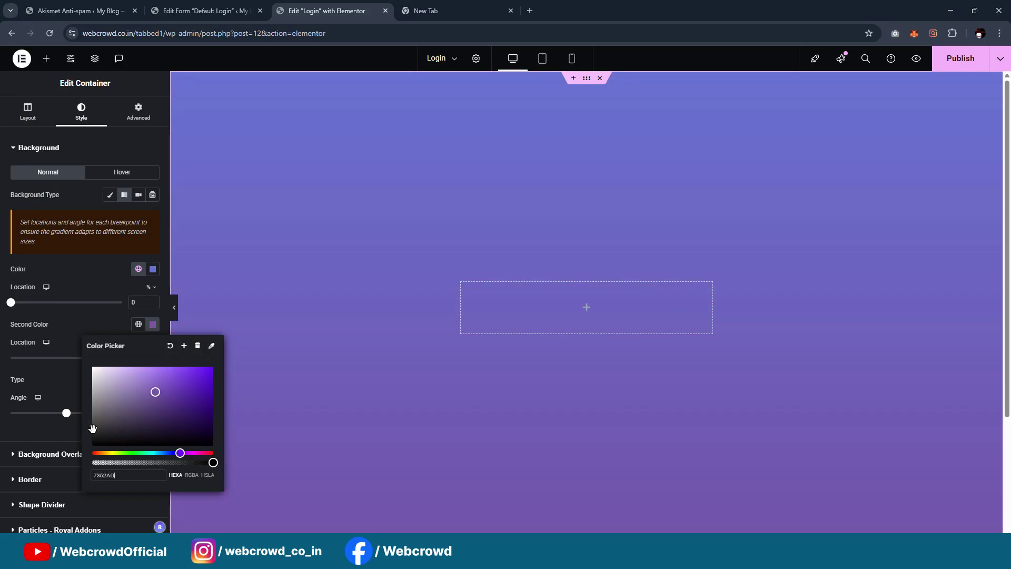
pyautogui.click(58, 374)
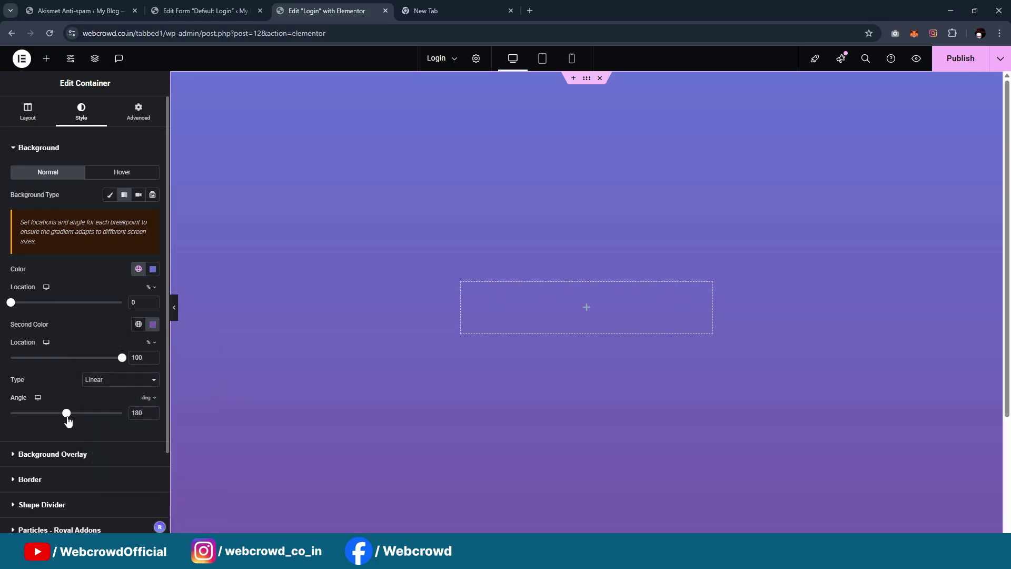
pyautogui.moveTo(67, 415)
pyautogui.mouseDown()
pyautogui.moveTo(42, 416)
pyautogui.moveTo(65, 418)
pyautogui.mouseUp()
pyautogui.scroll(-2, 671, 270)
pyautogui.scroll(2, 632, 279)
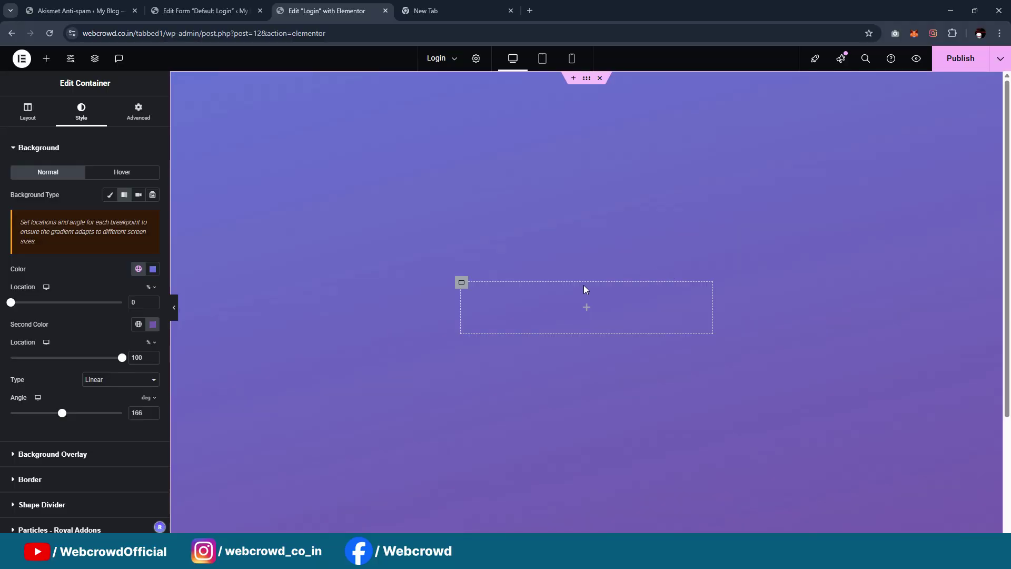
pyautogui.click(46, 59)
# Enter a spacing value of 30 on the centred card container
pyautogui.click(462, 282)
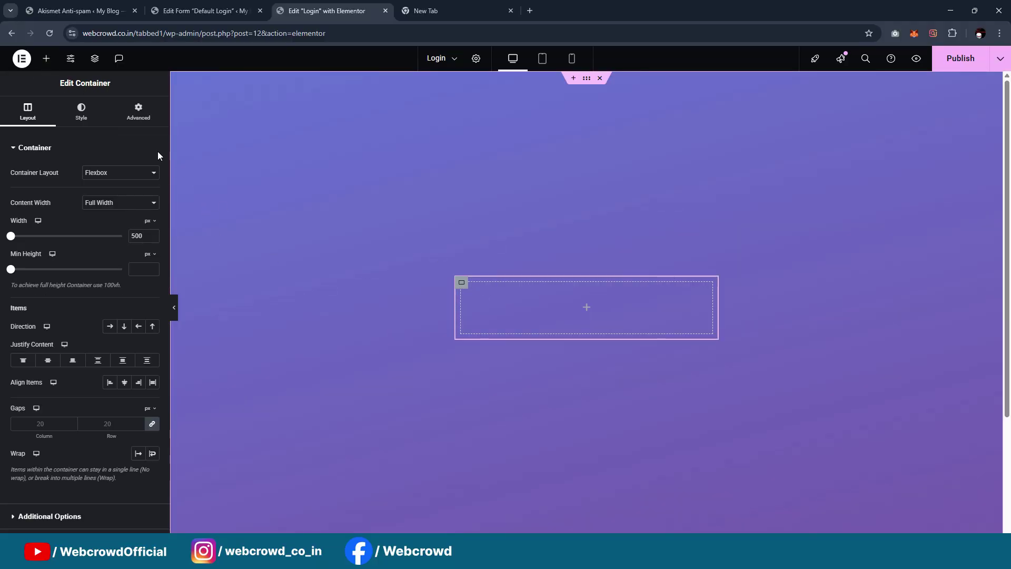
pyautogui.click(138, 111)
pyautogui.write('30')
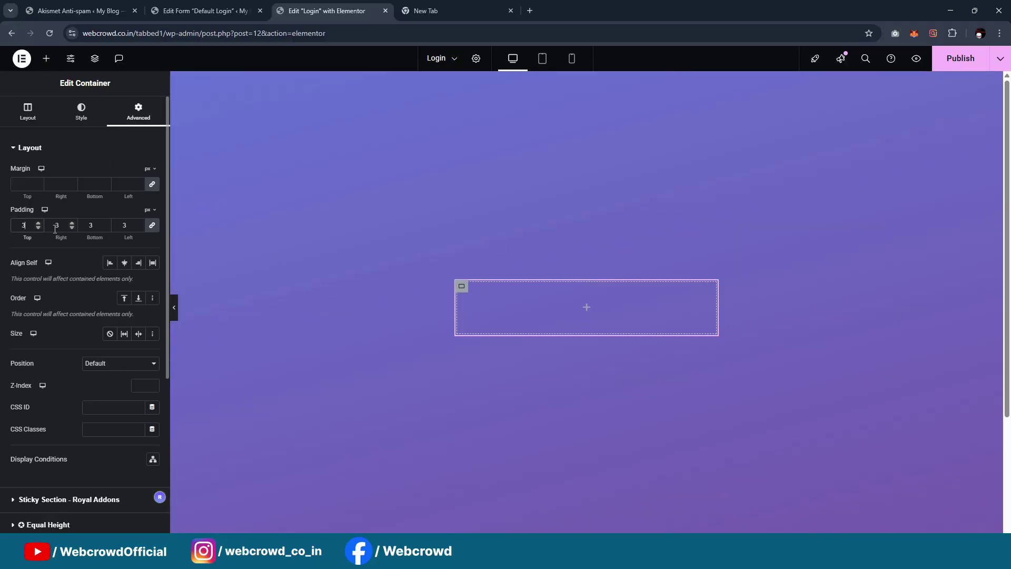
pyautogui.click(45, 59)
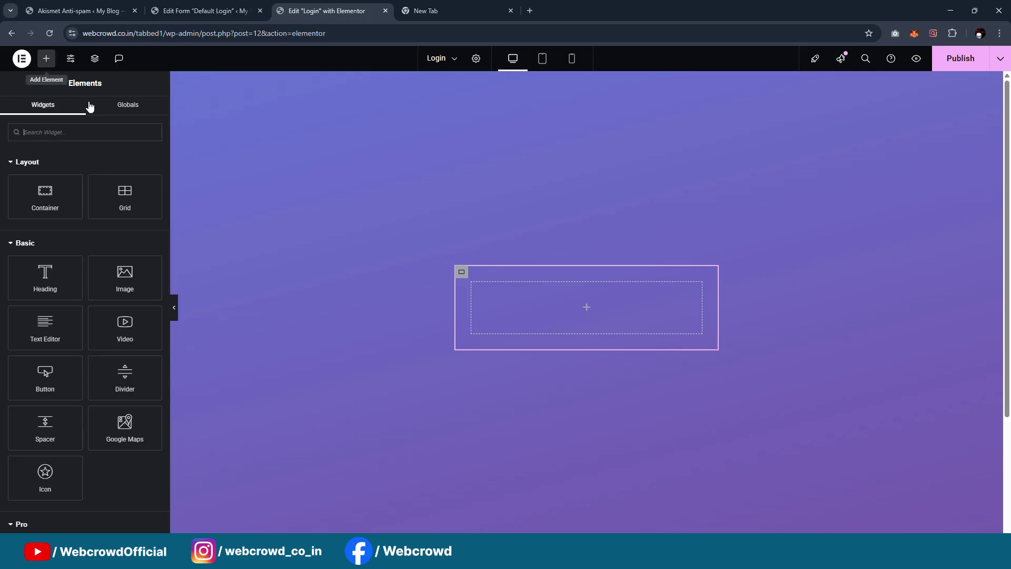
# Give the card a pure white #FFFFFF background and a 20 px border radius
pyautogui.click(461, 275)
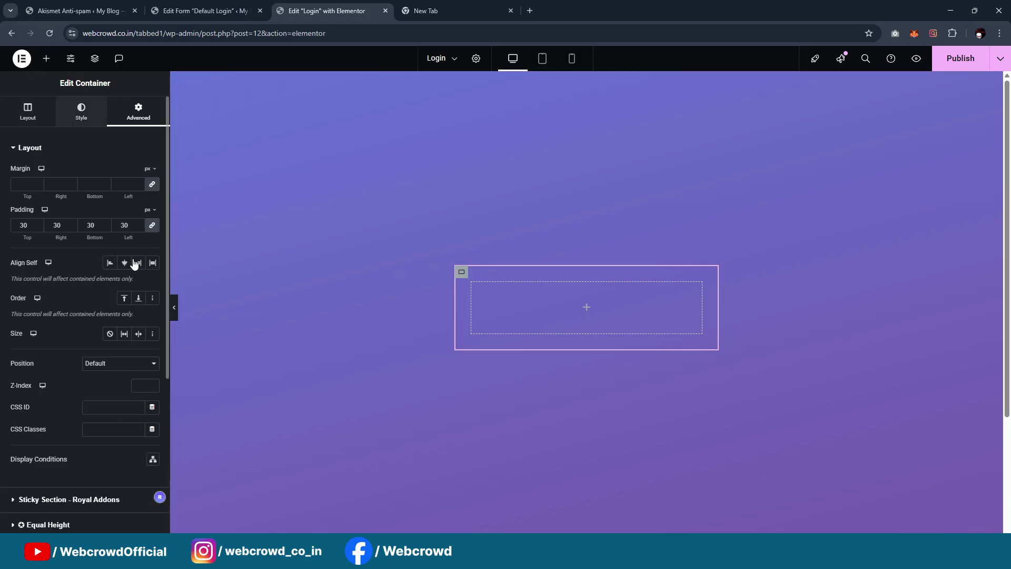
pyautogui.click(81, 111)
pyautogui.click(152, 216)
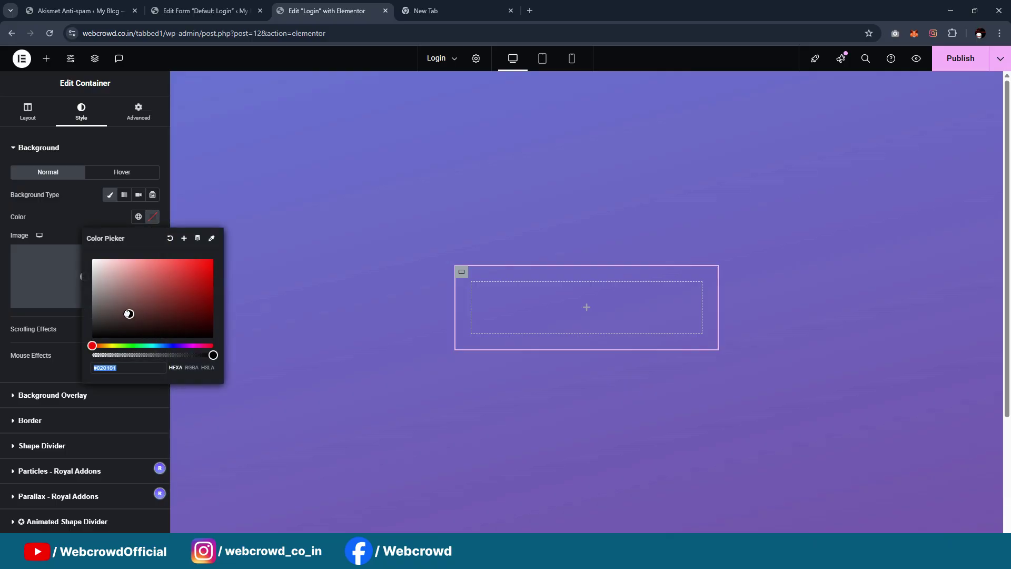
pyautogui.moveTo(132, 305); pyautogui.dragTo(59, 226)
pyautogui.click(36, 210)
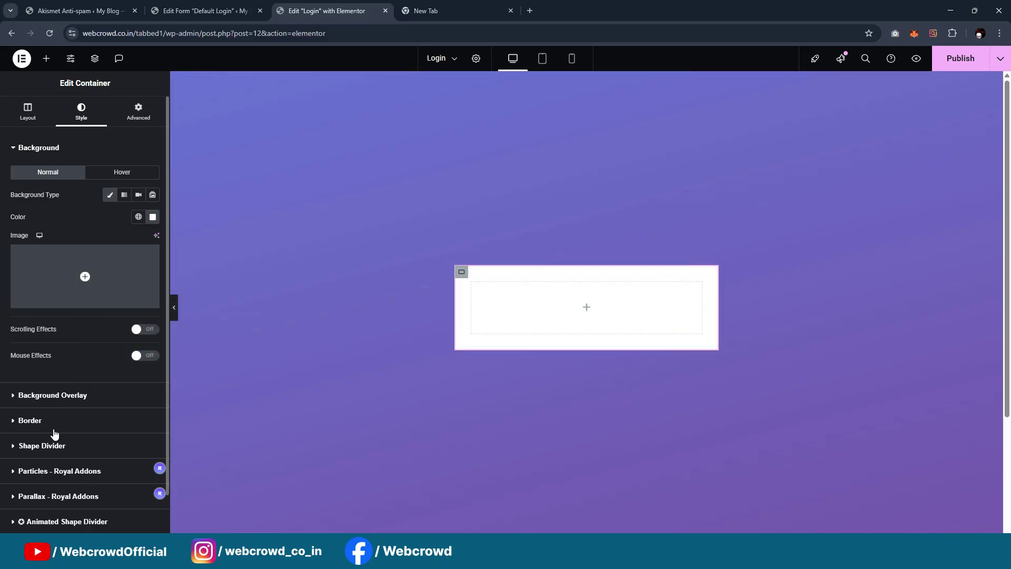
pyautogui.click(53, 421)
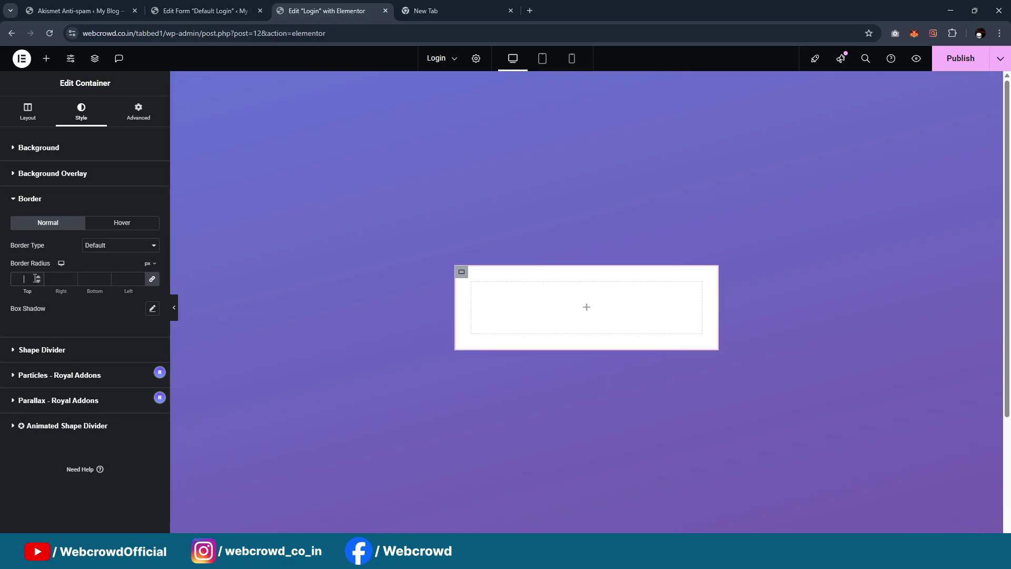
pyautogui.write('20')
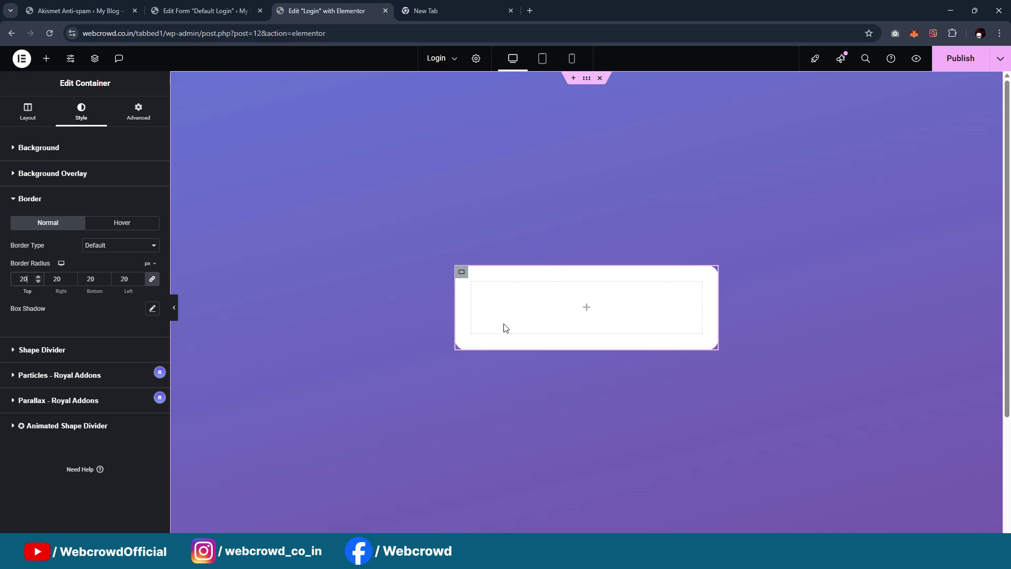
# Nest a new container inside the white card and set the card's padding to 0
pyautogui.click(46, 58)
pyautogui.moveTo(80, 215); pyautogui.dragTo(590, 310)
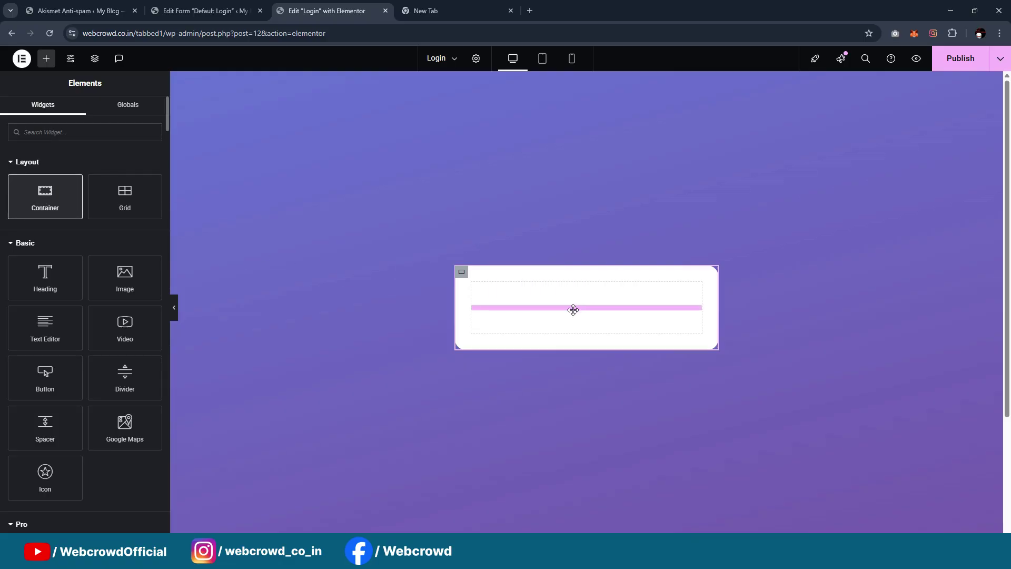
pyautogui.click(462, 268)
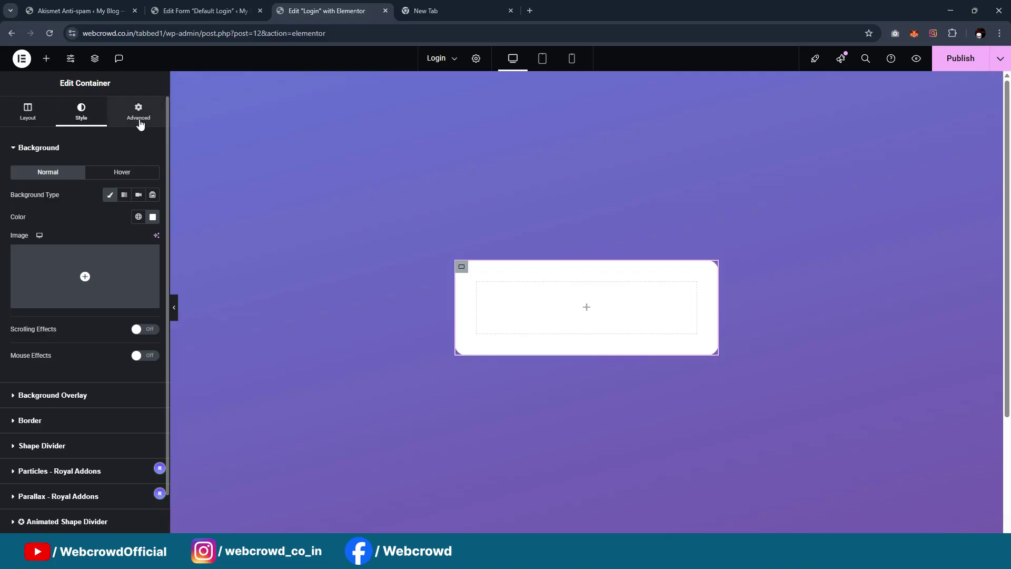
pyautogui.click(139, 115)
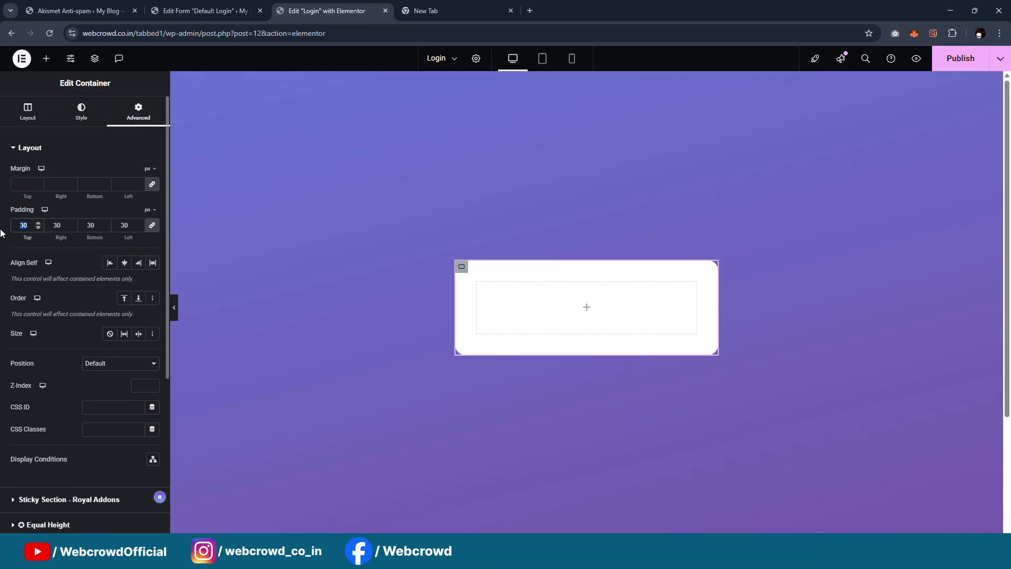
pyautogui.write('0')
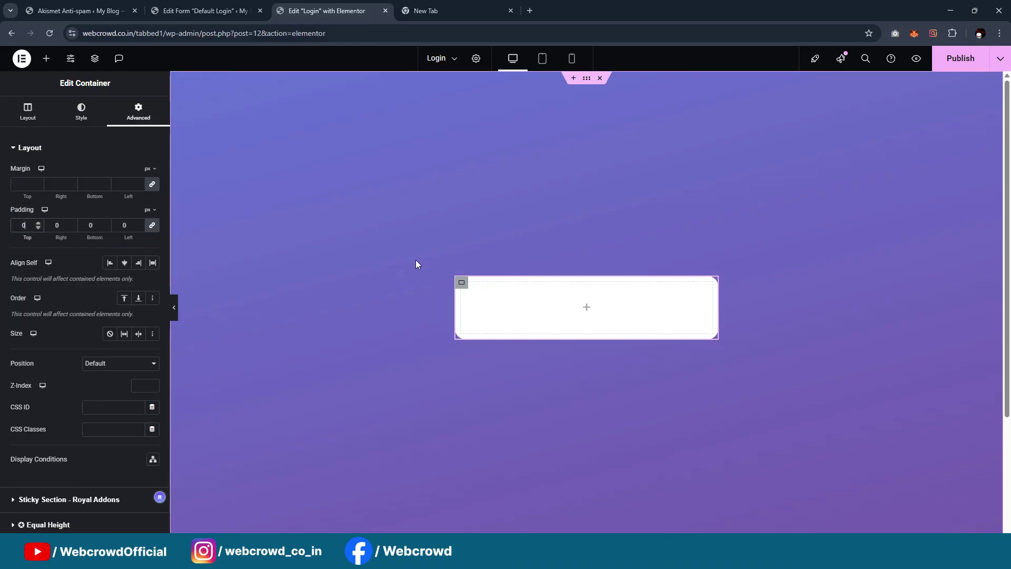
pyautogui.click(23, 113)
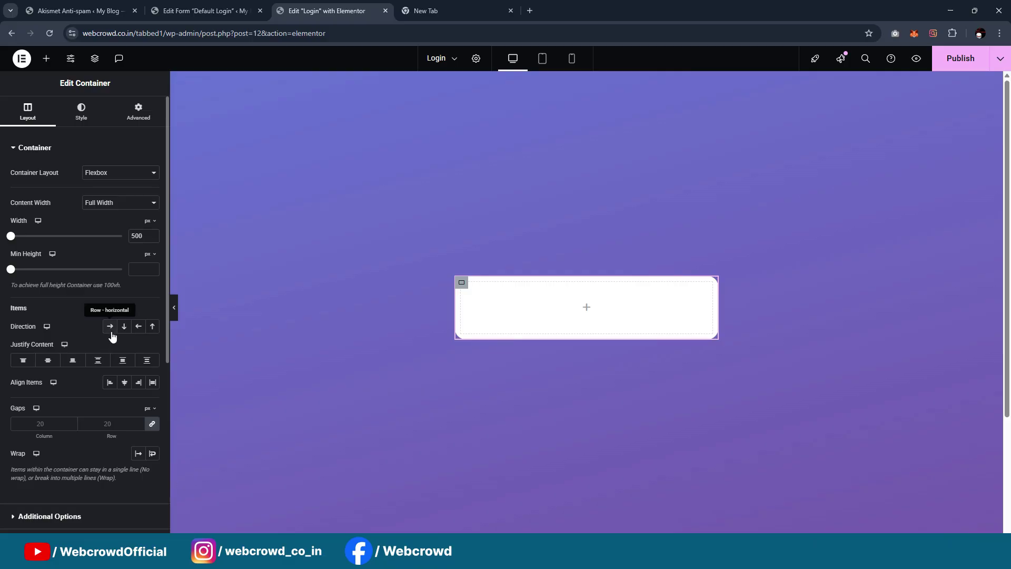
# Duplicate the inner container so the card holds two stacked sections
pyautogui.click(467, 291)
pyautogui.rightClick(471, 297)
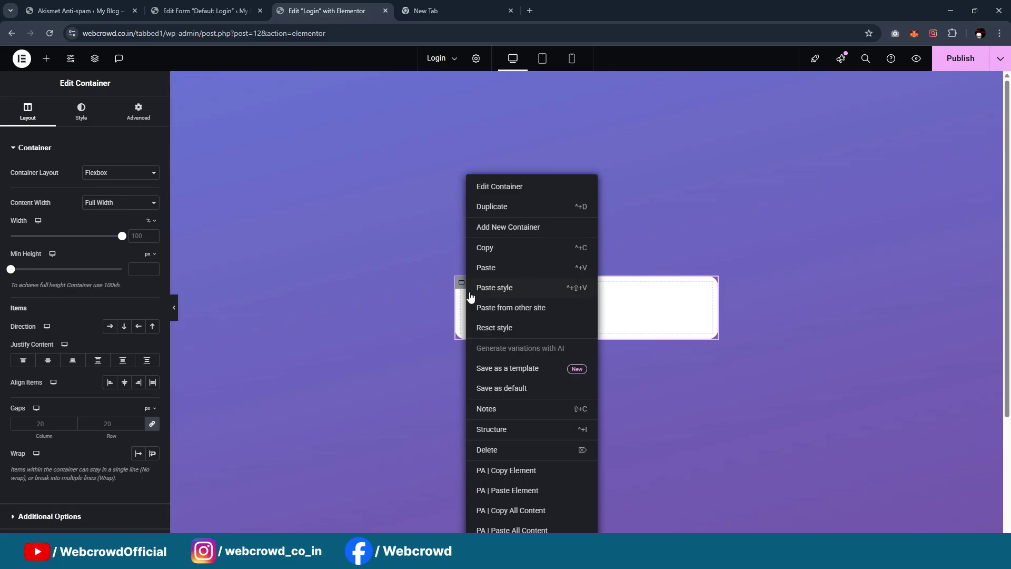
pyautogui.click(507, 207)
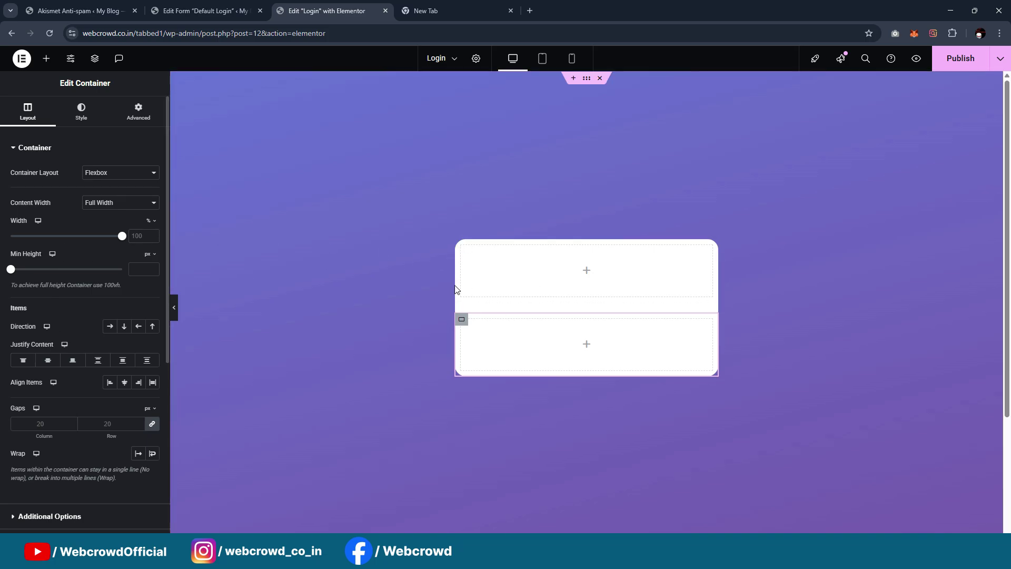
# Select the outer card in Structure view and set its column and row gaps to 0
pyautogui.rightClick(461, 250)
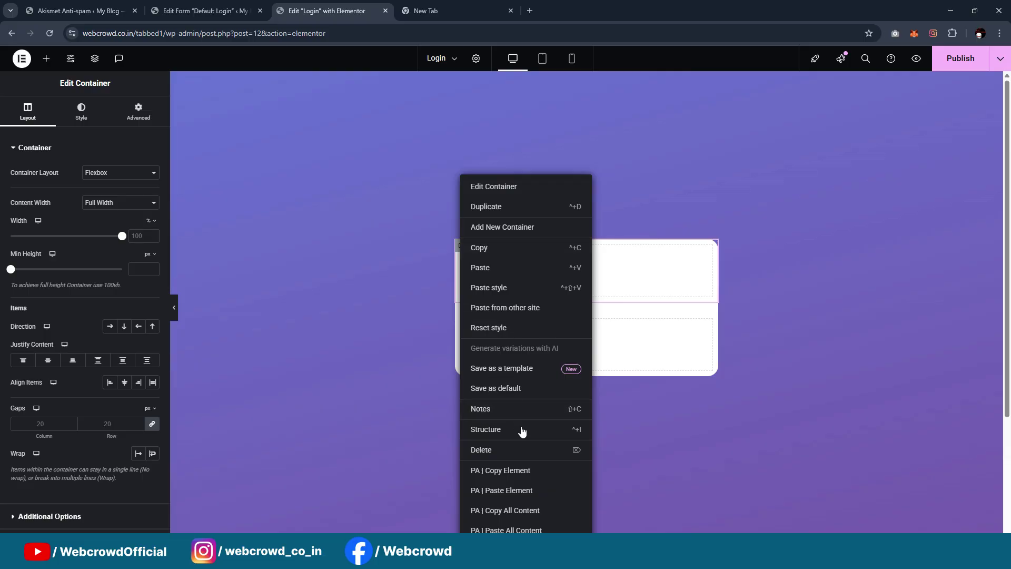
pyautogui.click(500, 429)
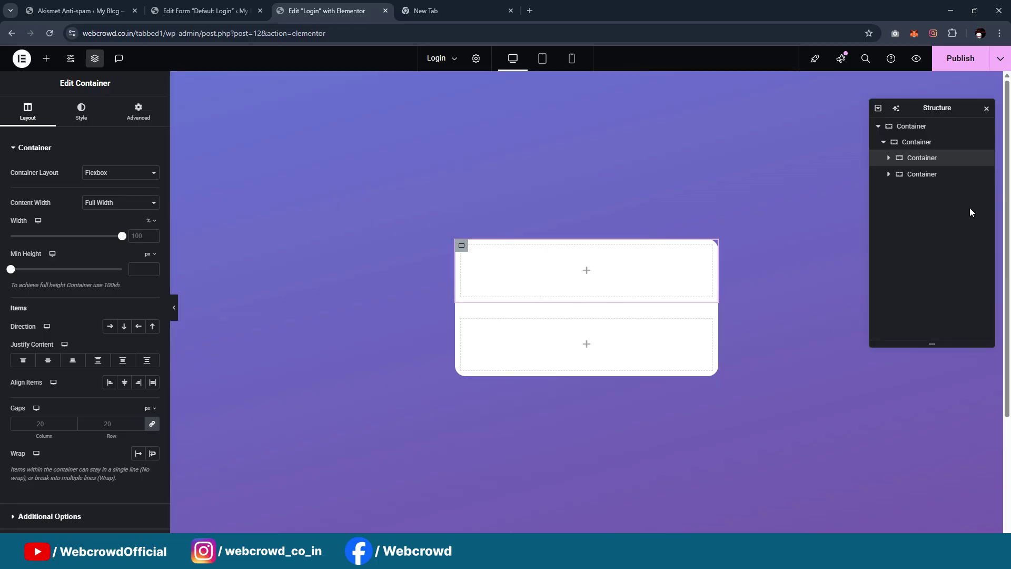
pyautogui.click(920, 143)
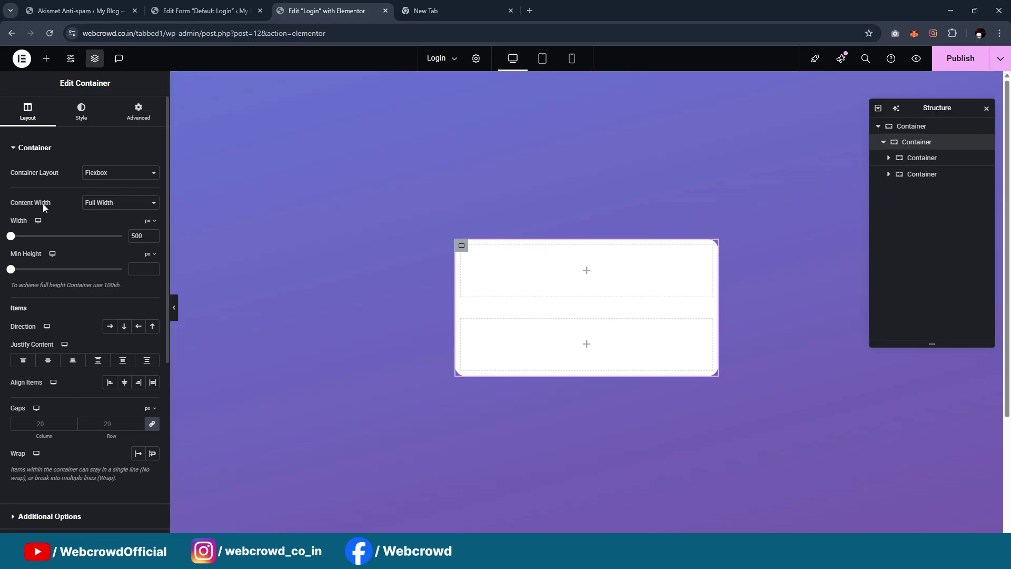
pyautogui.click(152, 424)
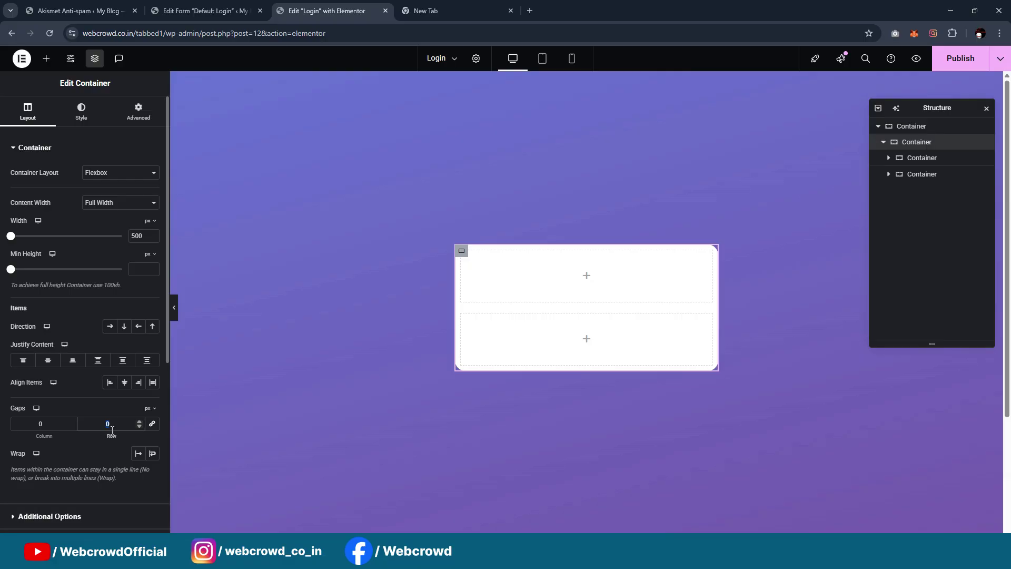
pyautogui.click(467, 256)
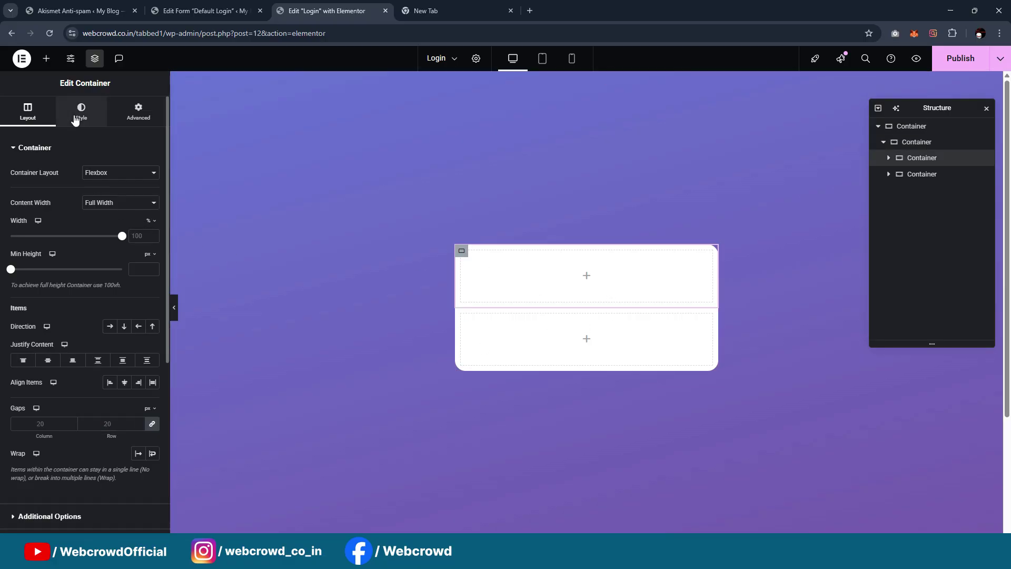
# Switch the top section's background to a gradient with global Color1 as its first colour
pyautogui.click(76, 119)
pyautogui.click(124, 195)
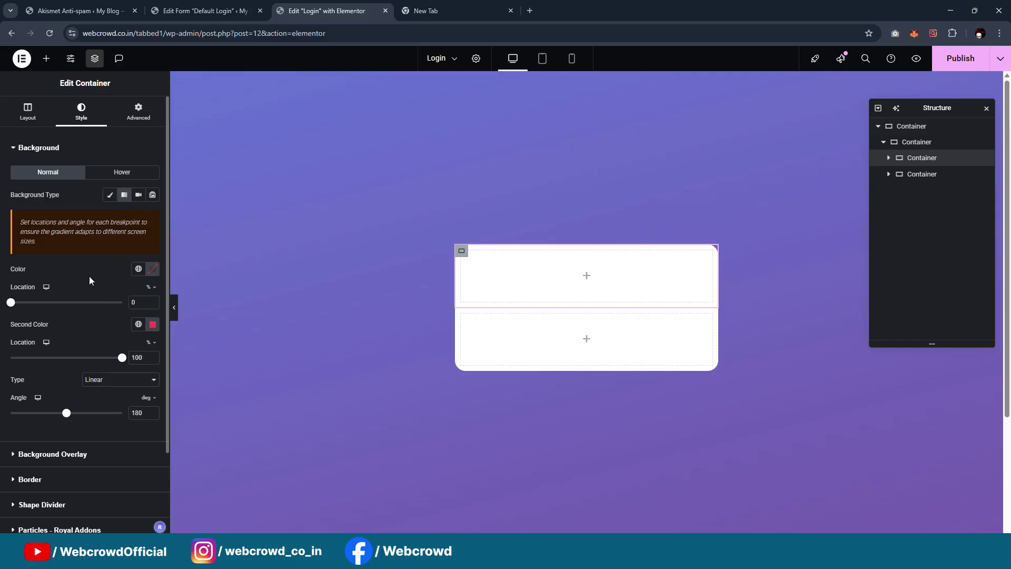
pyautogui.click(138, 269)
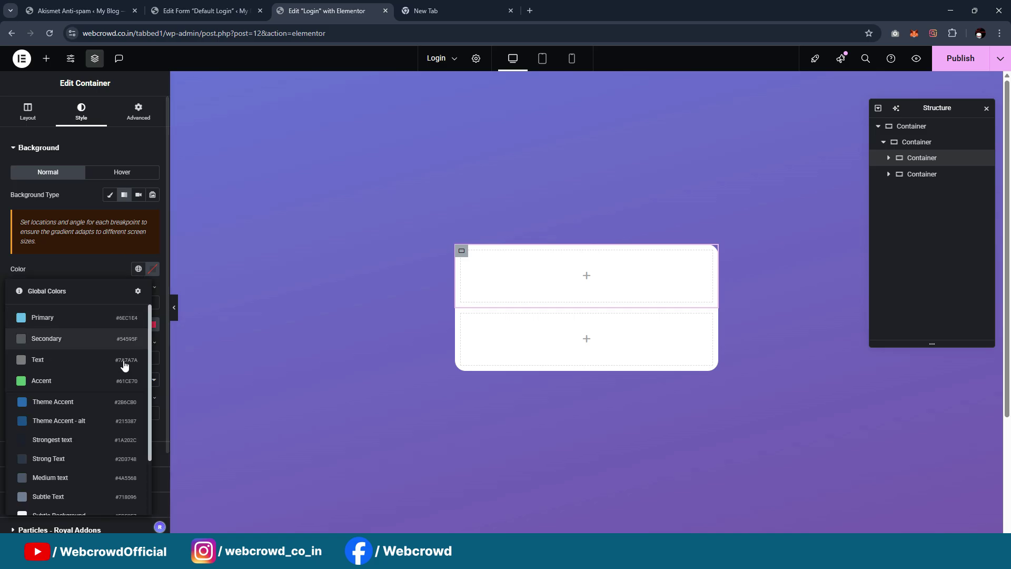
pyautogui.scroll(-2, 84, 432)
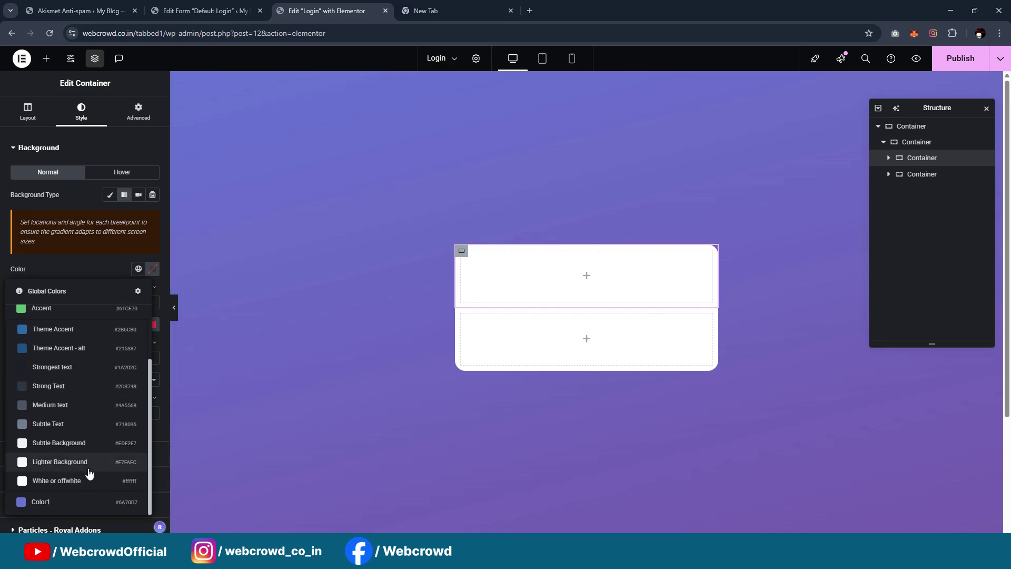
pyautogui.click(75, 501)
pyautogui.click(153, 325)
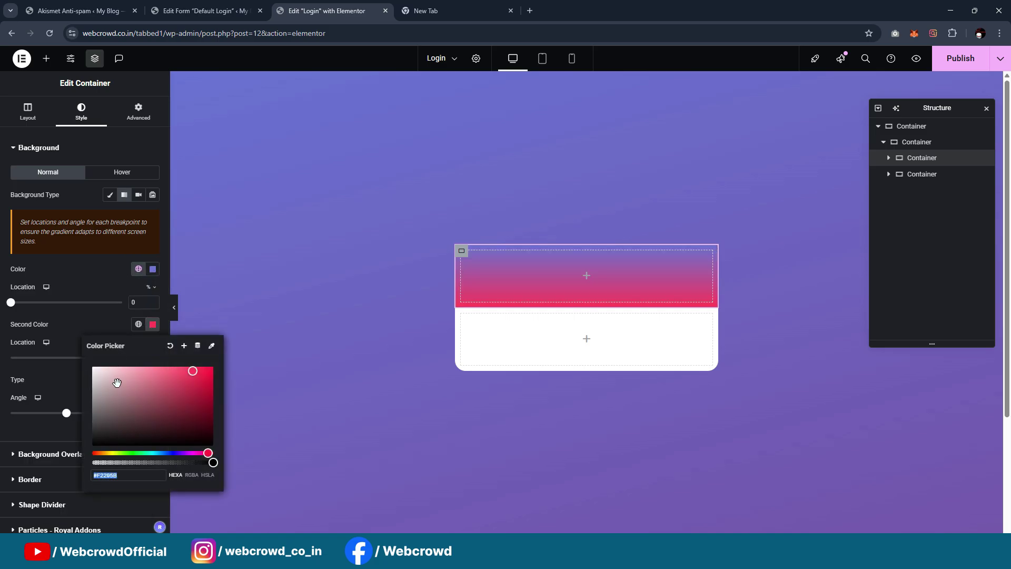
pyautogui.click(139, 323)
pyautogui.scroll(-2, 63, 211)
pyautogui.scroll(3, 63, 227)
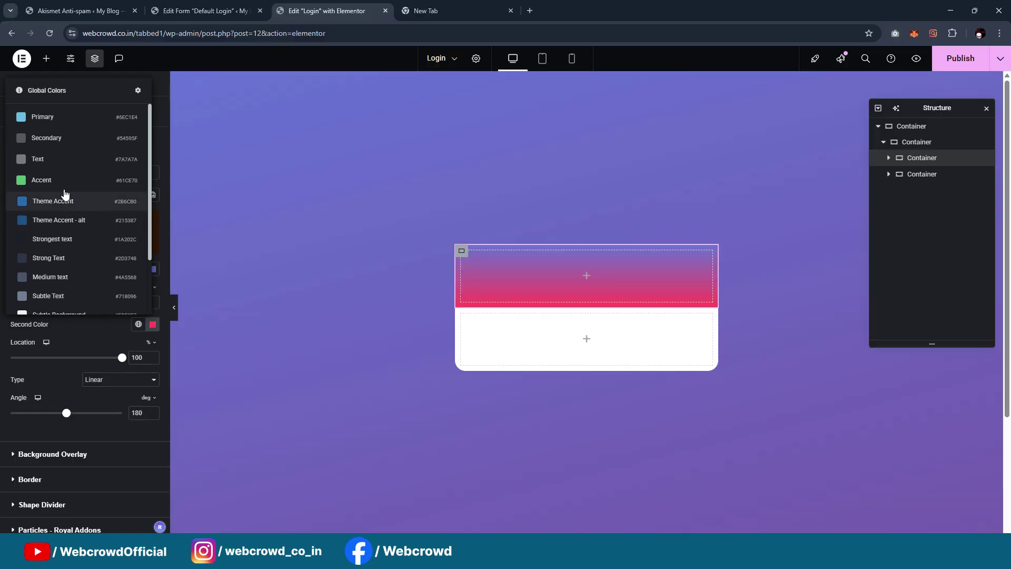
pyautogui.scroll(-2, 69, 184)
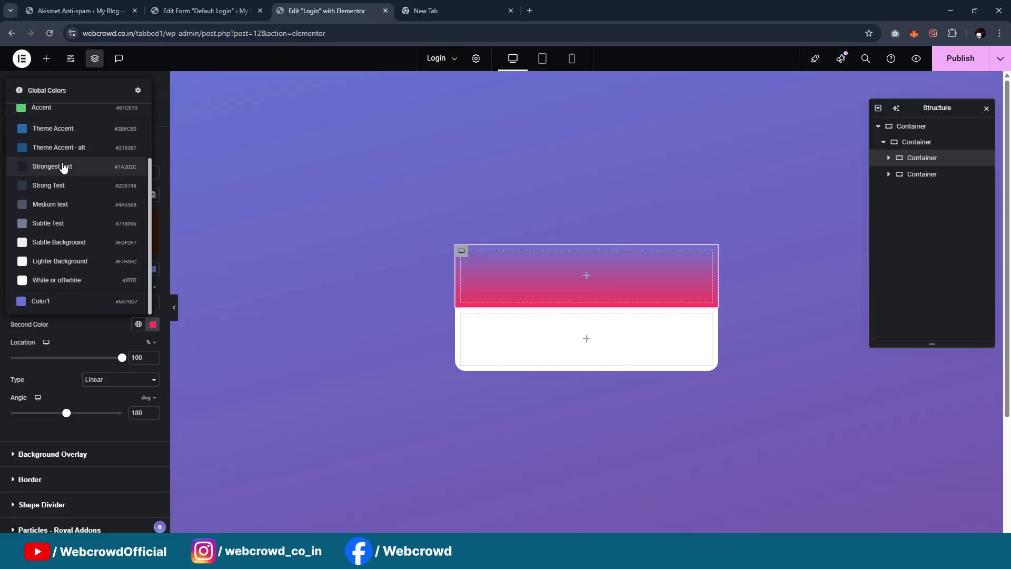
pyautogui.click(75, 342)
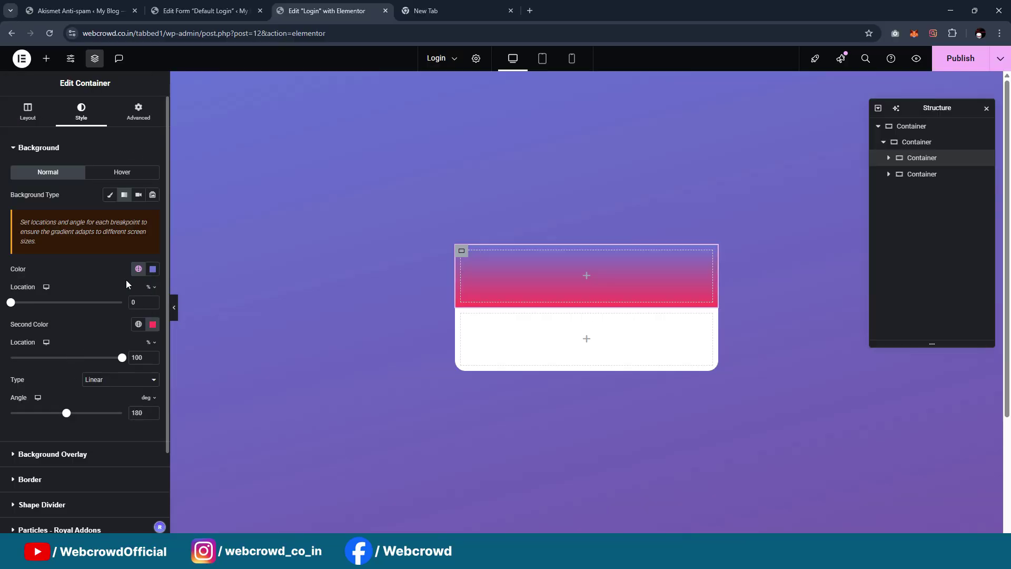
# Save the outer container's purple (#7352AD) as a new global colour named 'Color 2'
pyautogui.click(586, 79)
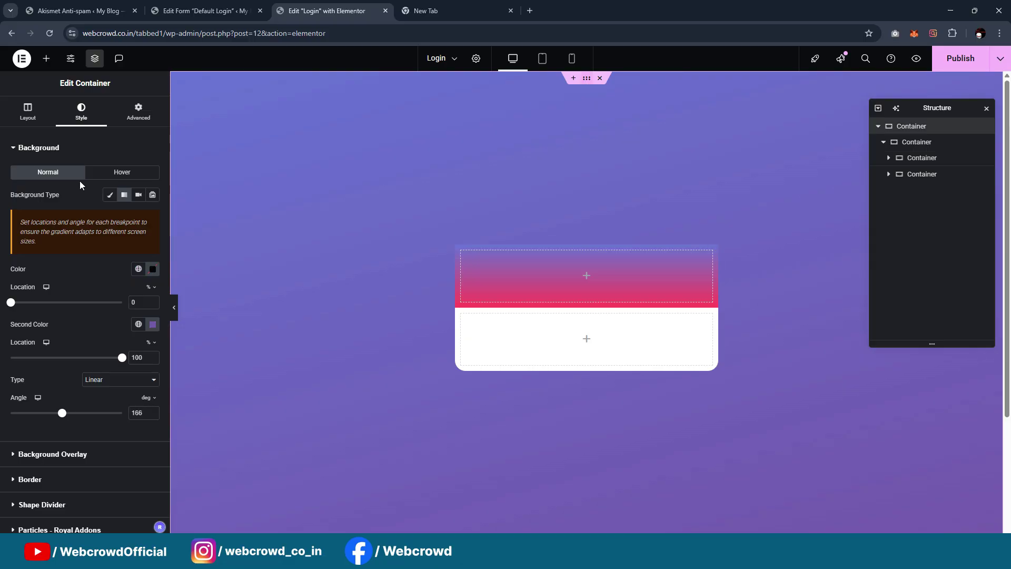
pyautogui.click(151, 324)
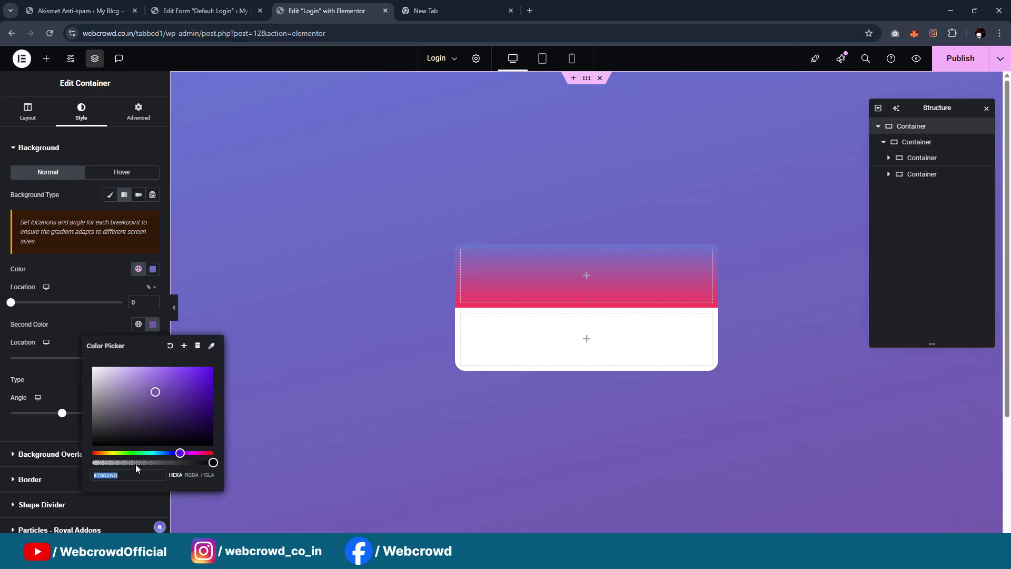
pyautogui.click(184, 345)
pyautogui.moveTo(510, 298); pyautogui.dragTo(315, 308)
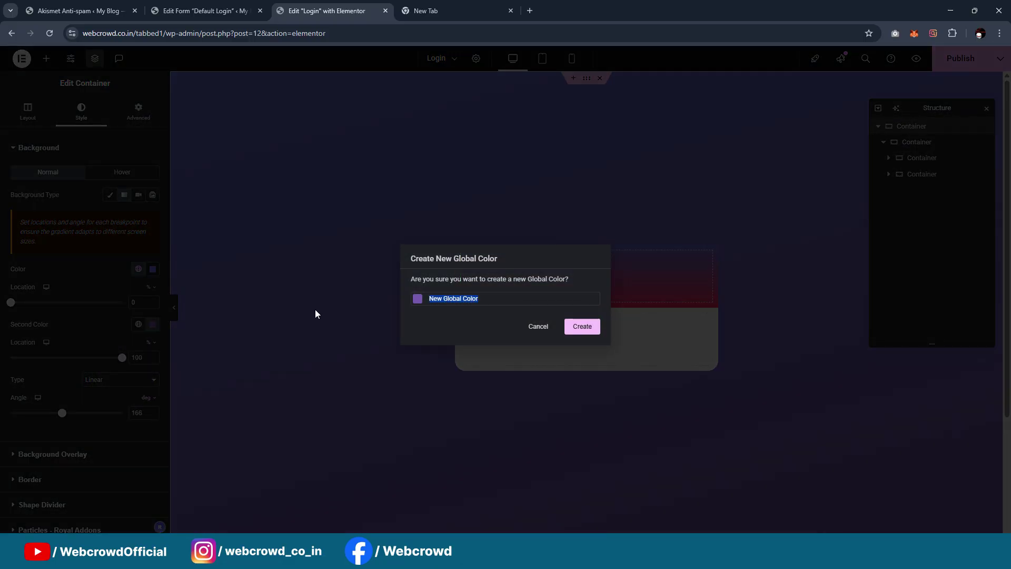
pyautogui.write('color 2')
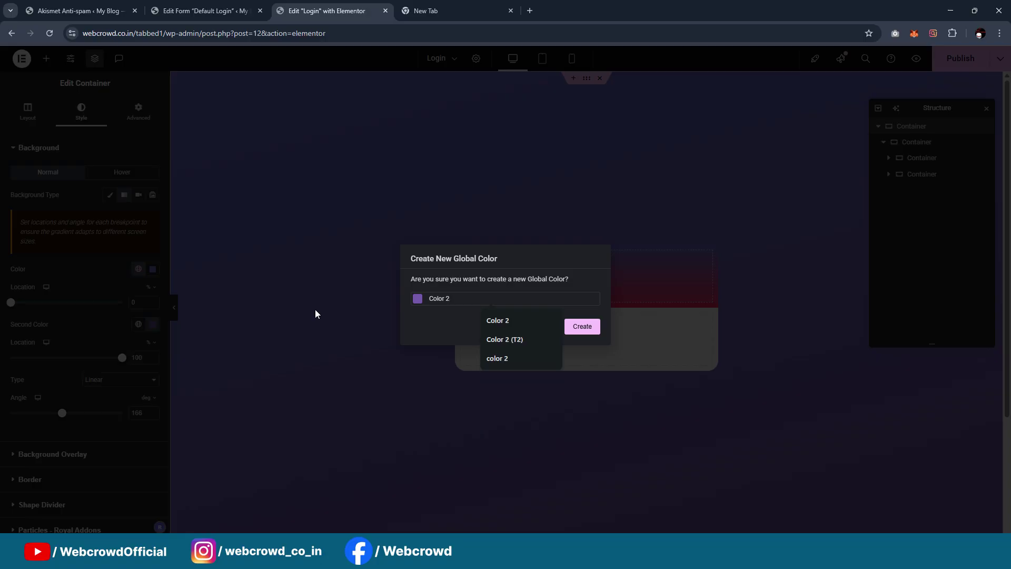
pyautogui.click(582, 326)
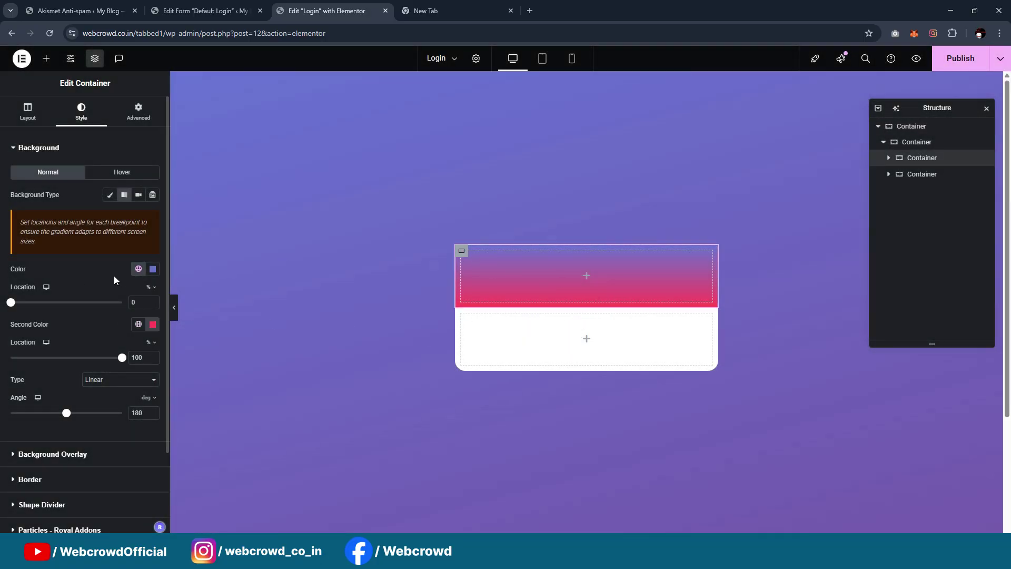
# Set the top section's second gradient colour to Color 2 and the angle to 170 degrees
pyautogui.click(138, 324)
pyautogui.scroll(-3, 64, 263)
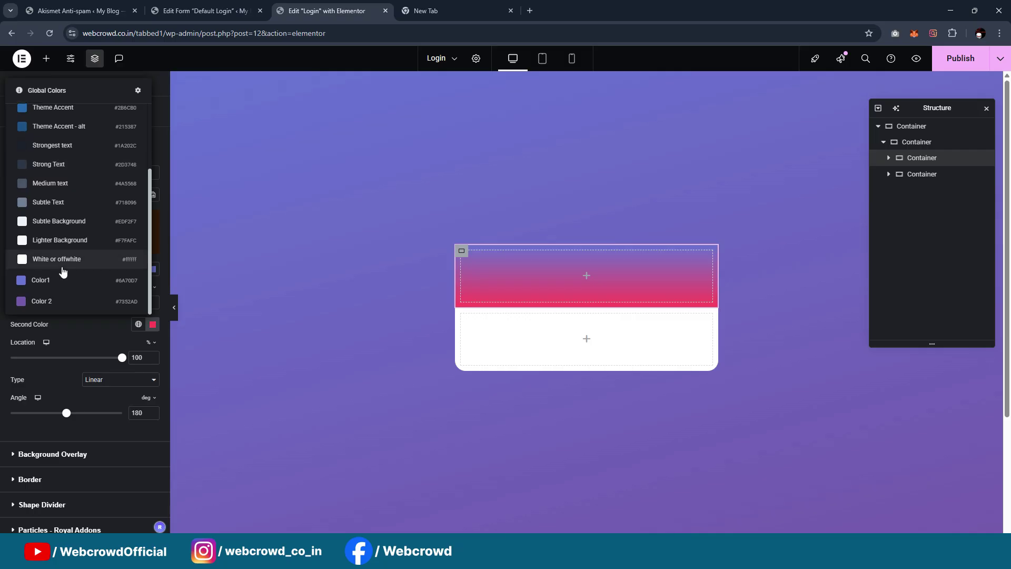
pyautogui.click(60, 304)
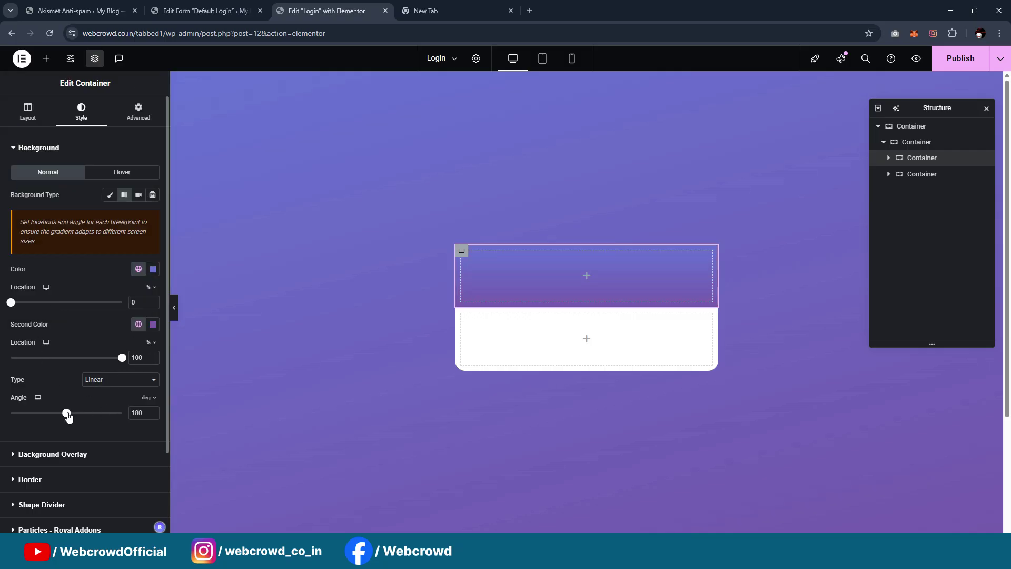
pyautogui.moveTo(66, 413); pyautogui.dragTo(64, 418)
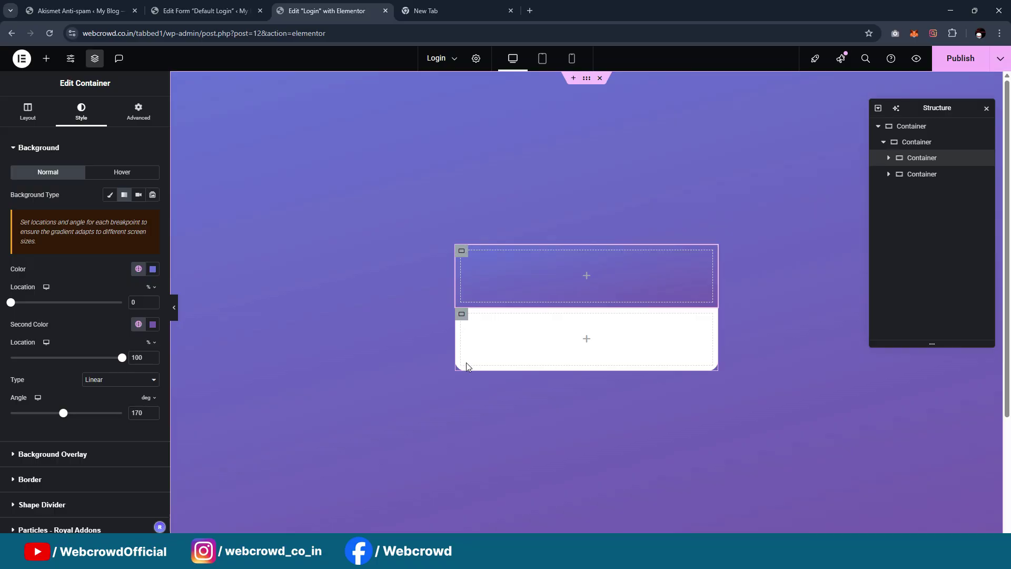
# Give the card container a box shadow: horizontal 11, vertical 12, blur 32, colour opacity 0.09
pyautogui.click(914, 144)
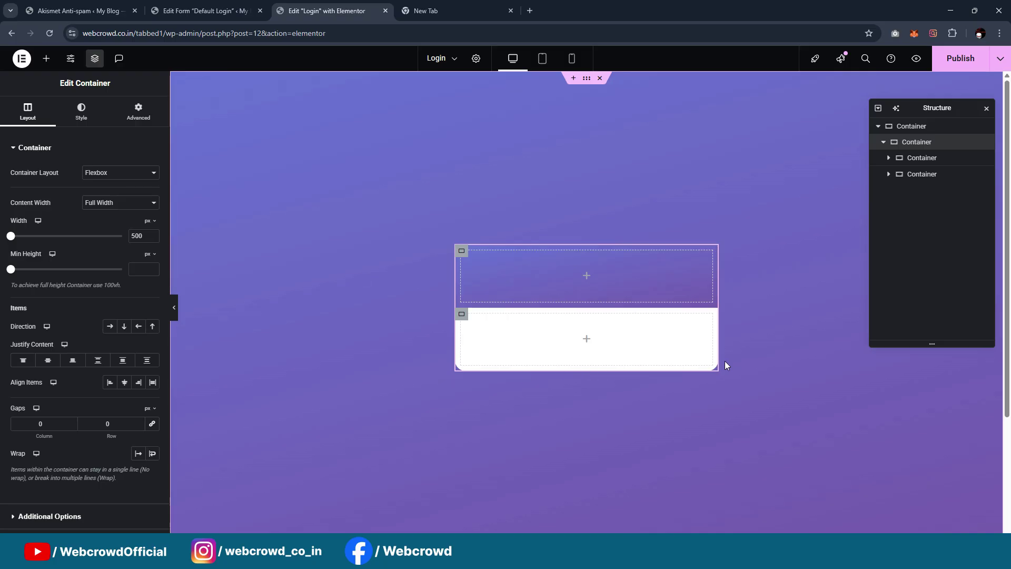
pyautogui.click(81, 111)
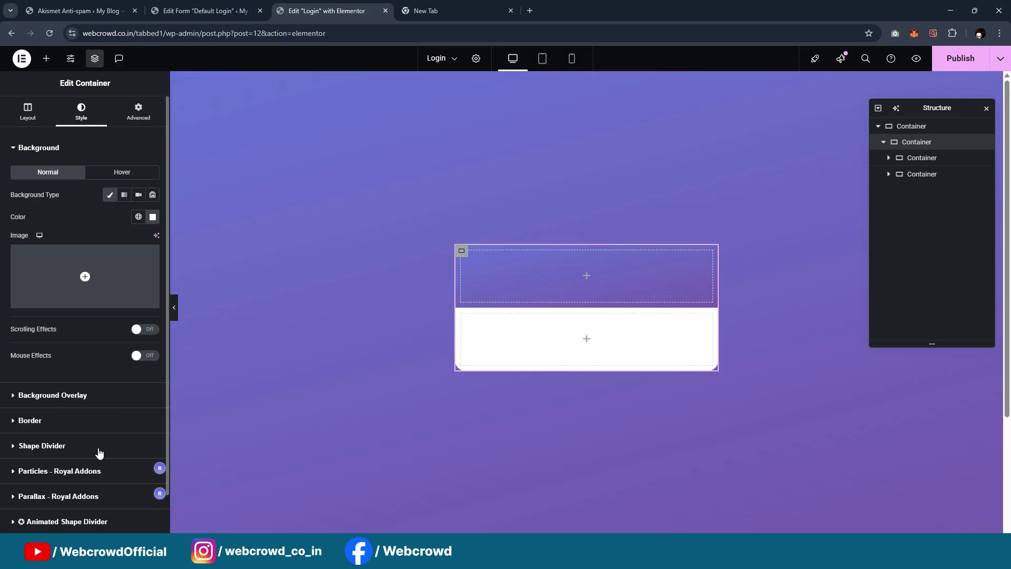
pyautogui.click(101, 425)
pyautogui.click(153, 310)
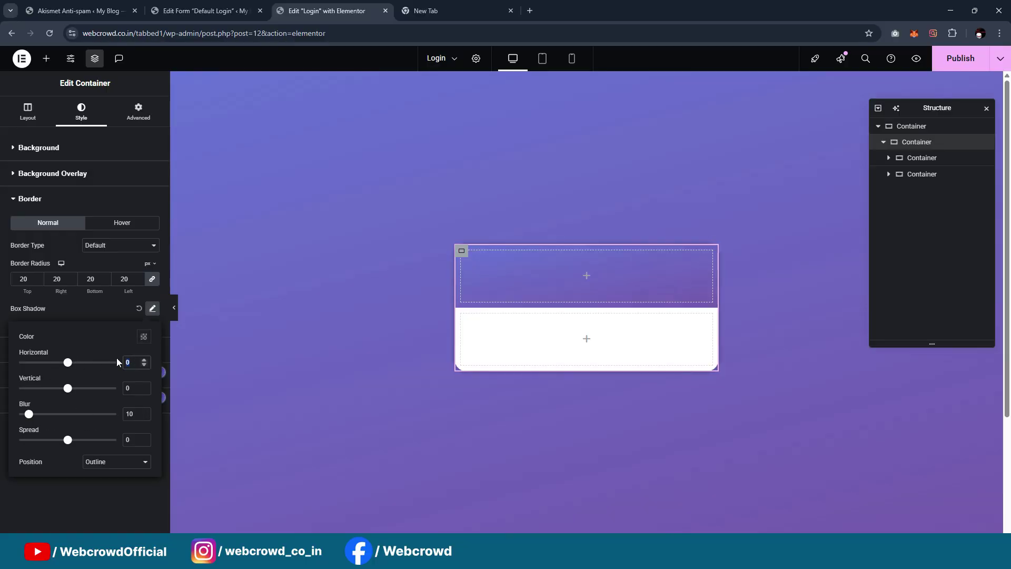
pyautogui.write('12')
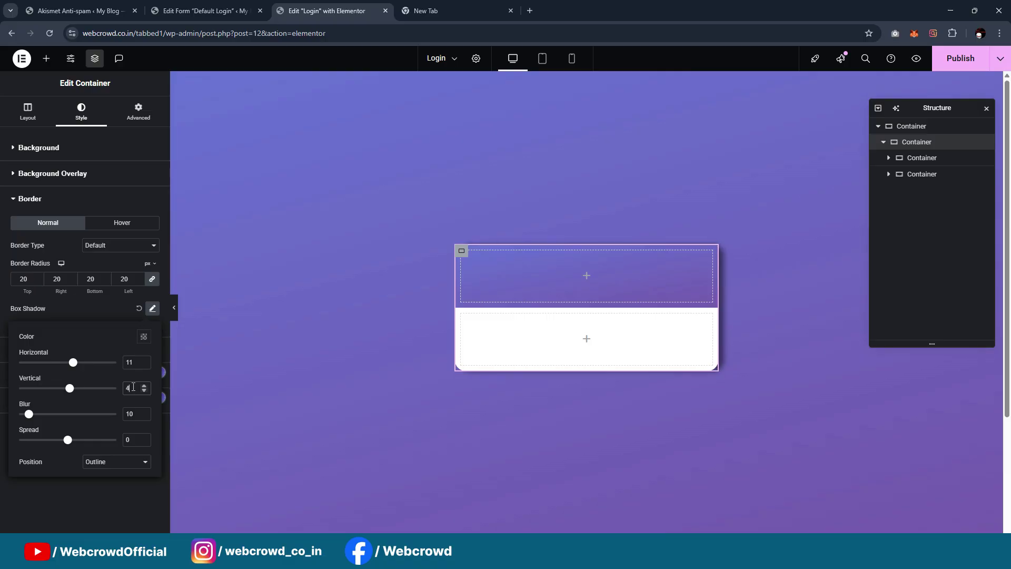
pyautogui.press('Up')
pyautogui.press('Up')
pyautogui.press('Up')
pyautogui.press('Up')
pyautogui.press('Up')
pyautogui.press('Up')
pyautogui.press('Up')
pyautogui.press('Up')
pyautogui.press('Up')
pyautogui.press('Up')
pyautogui.press('Up')
pyautogui.press('Up')
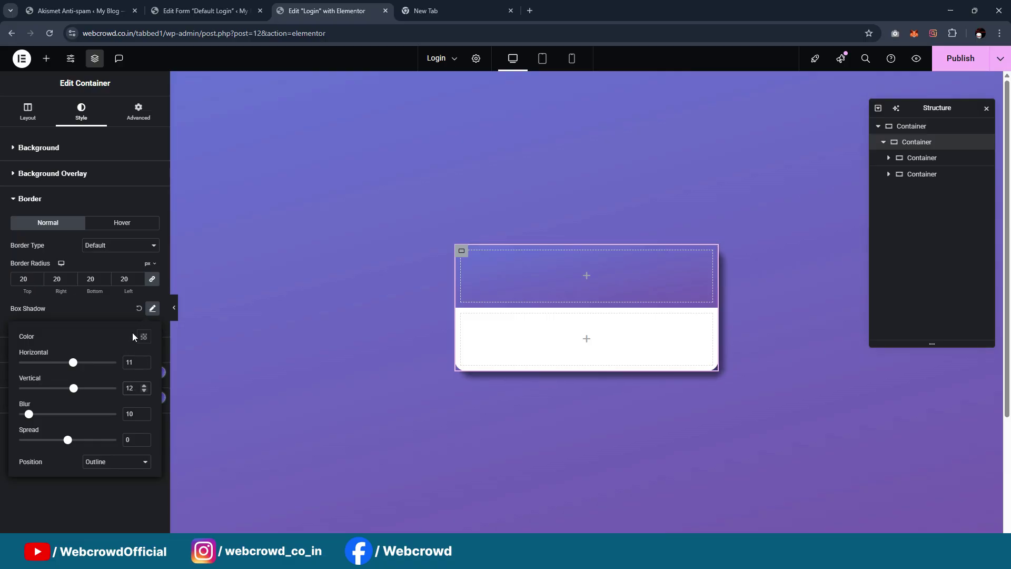
pyautogui.click(144, 336)
pyautogui.moveTo(143, 474); pyautogui.dragTo(94, 474)
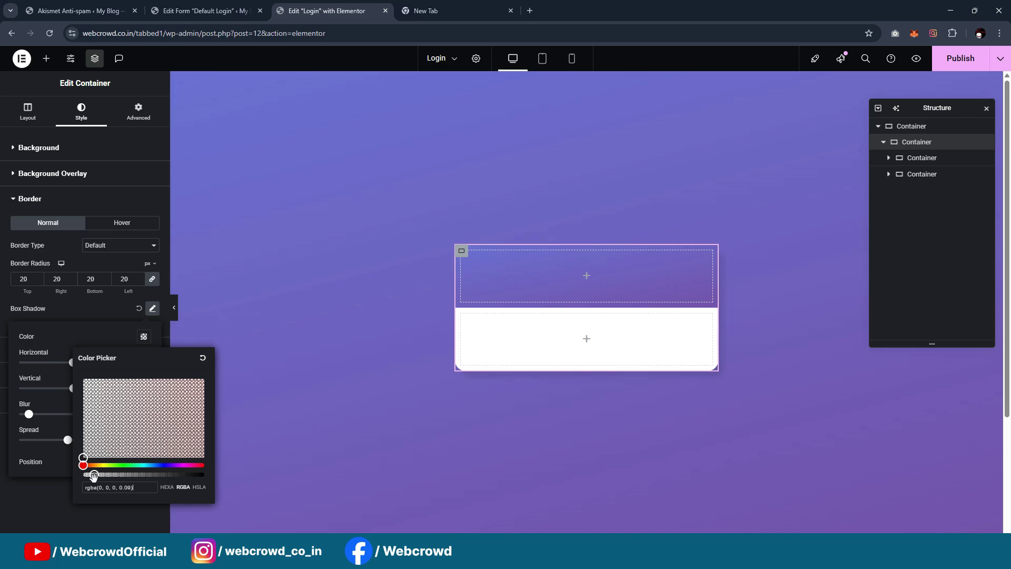
pyautogui.moveTo(29, 413); pyautogui.dragTo(52, 420)
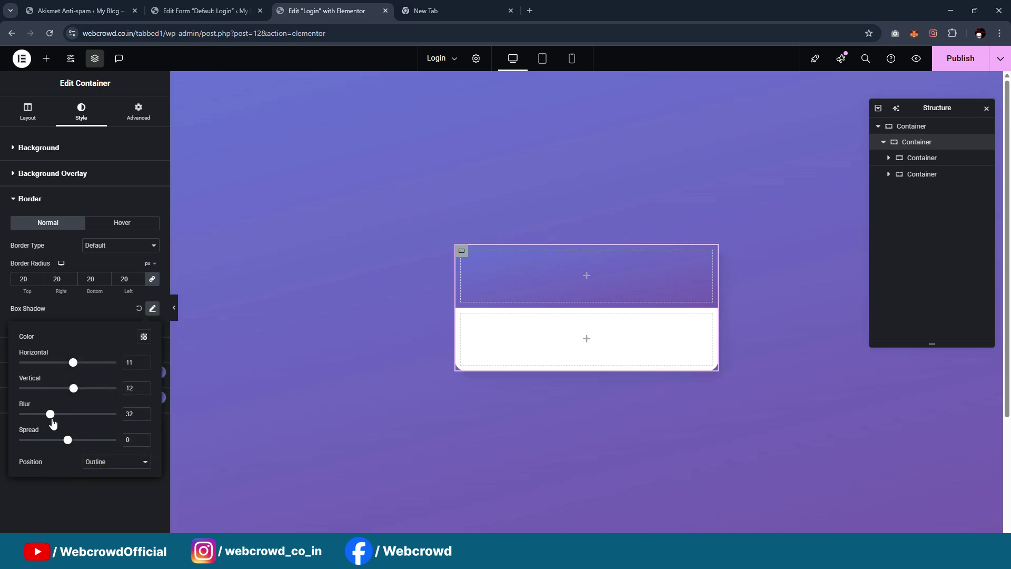
pyautogui.click(50, 488)
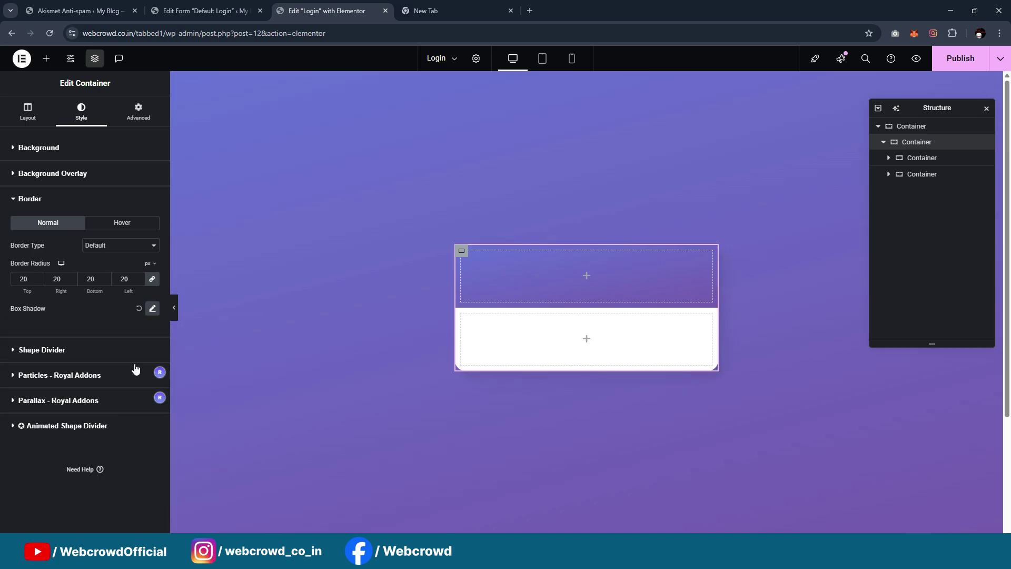
# Set the card container's Min Height to 600 and preview the taller card
pyautogui.click(174, 307)
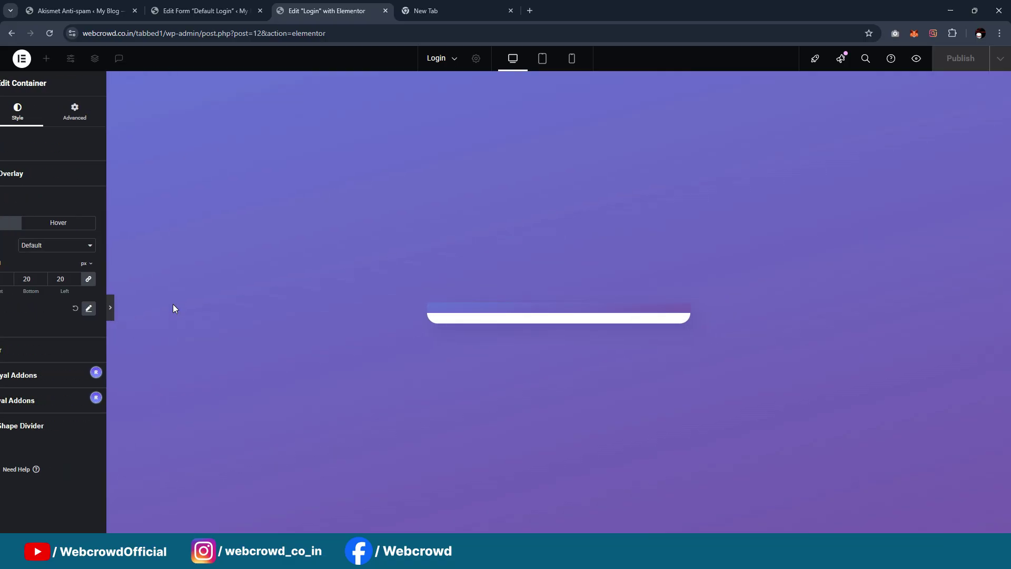
pyautogui.click(4, 307)
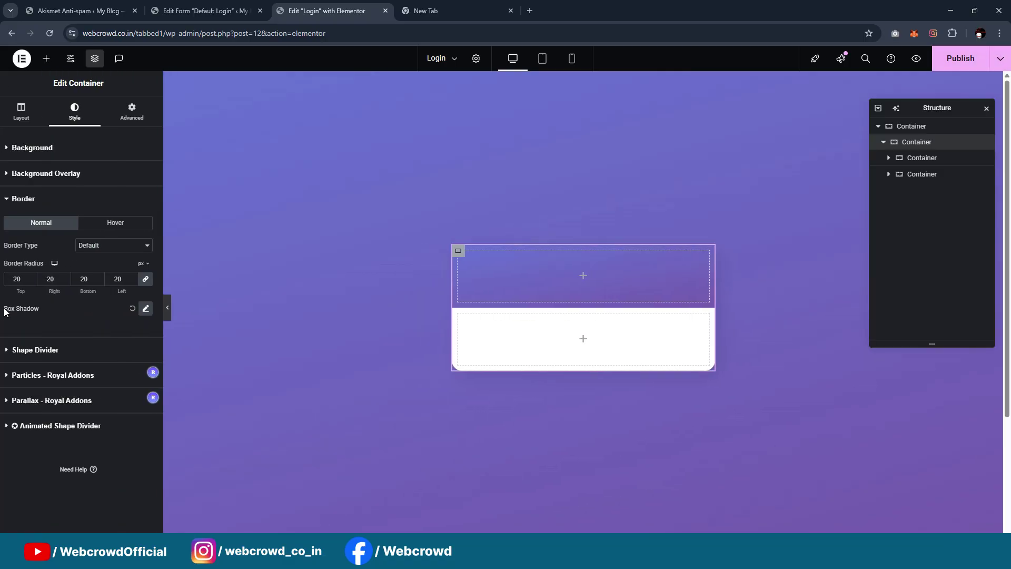
pyautogui.click(28, 112)
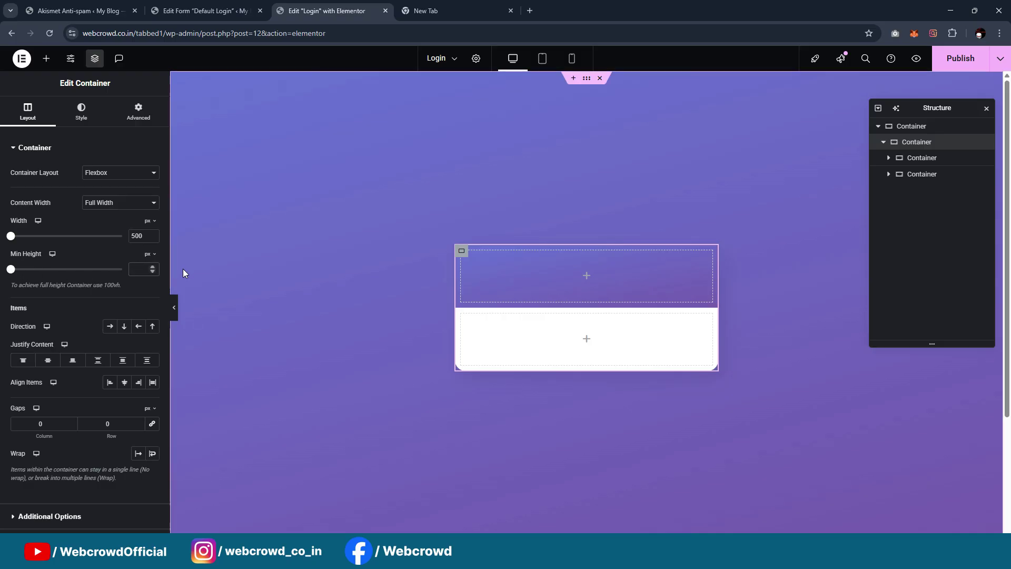
pyautogui.write('600')
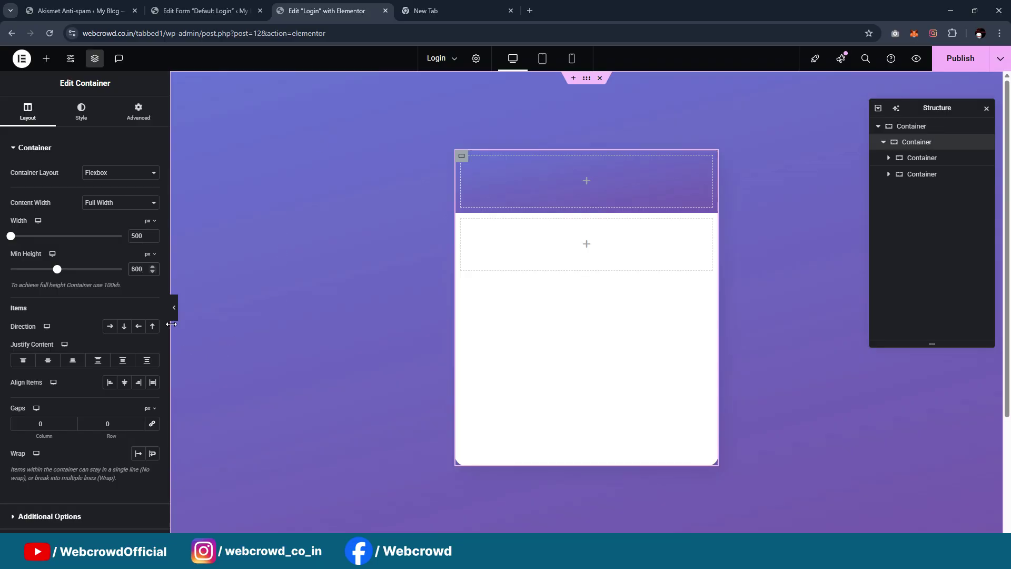
pyautogui.click(174, 308)
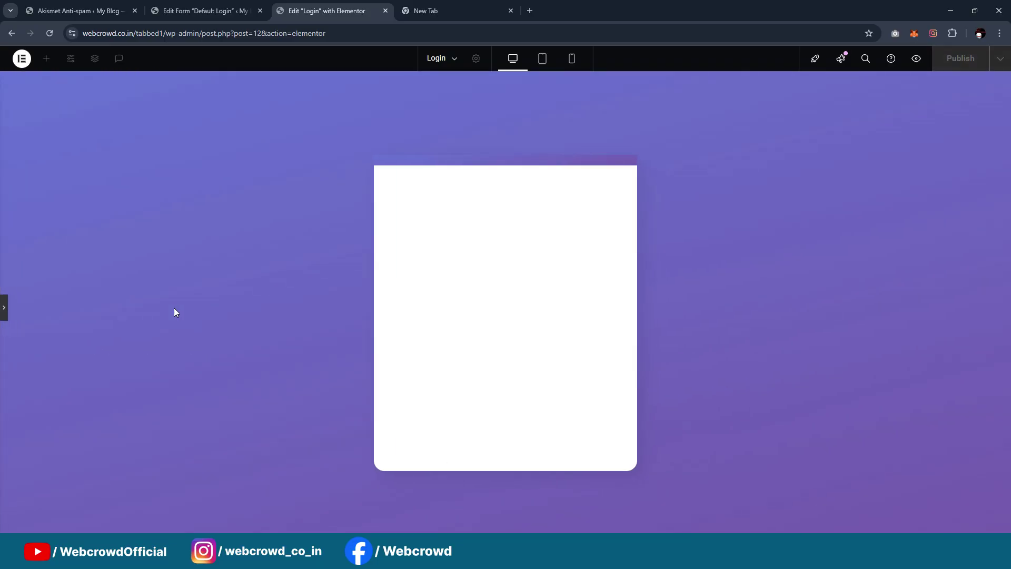
pyautogui.click(4, 307)
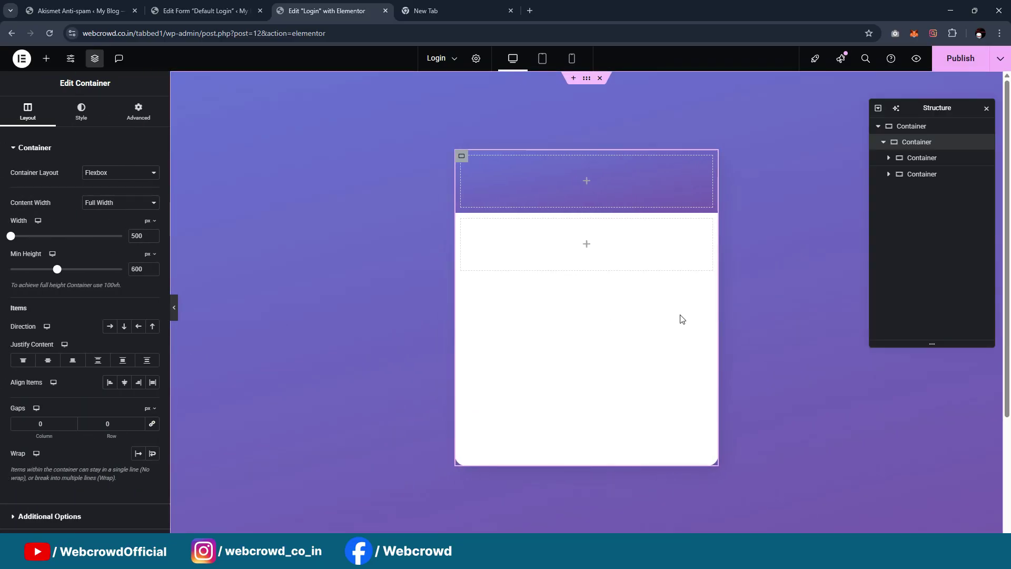
# Darken the card's box shadow colour to 0.28 opacity and preview the result
pyautogui.click(81, 110)
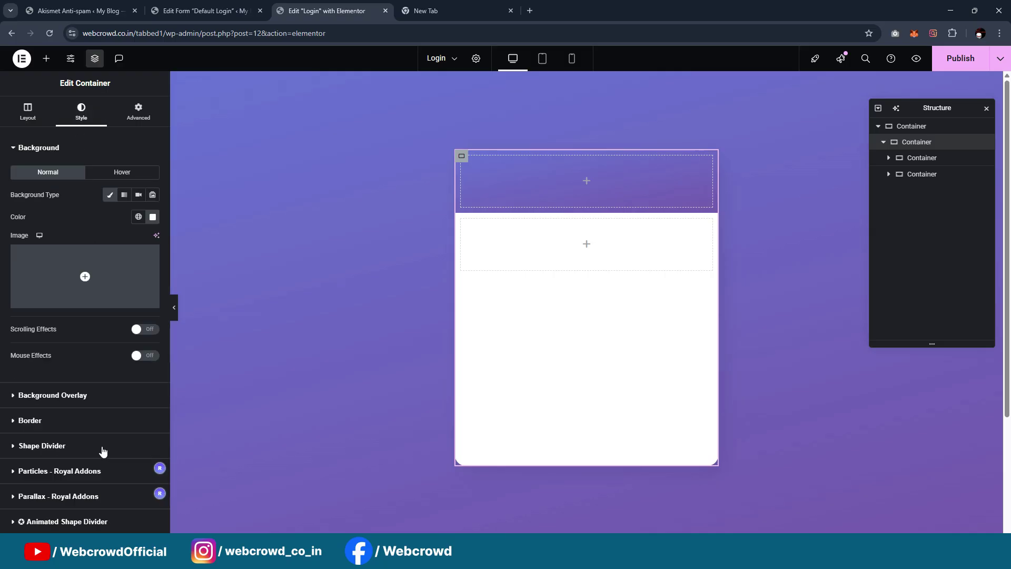
pyautogui.scroll(-1, 79, 380)
pyautogui.click(58, 367)
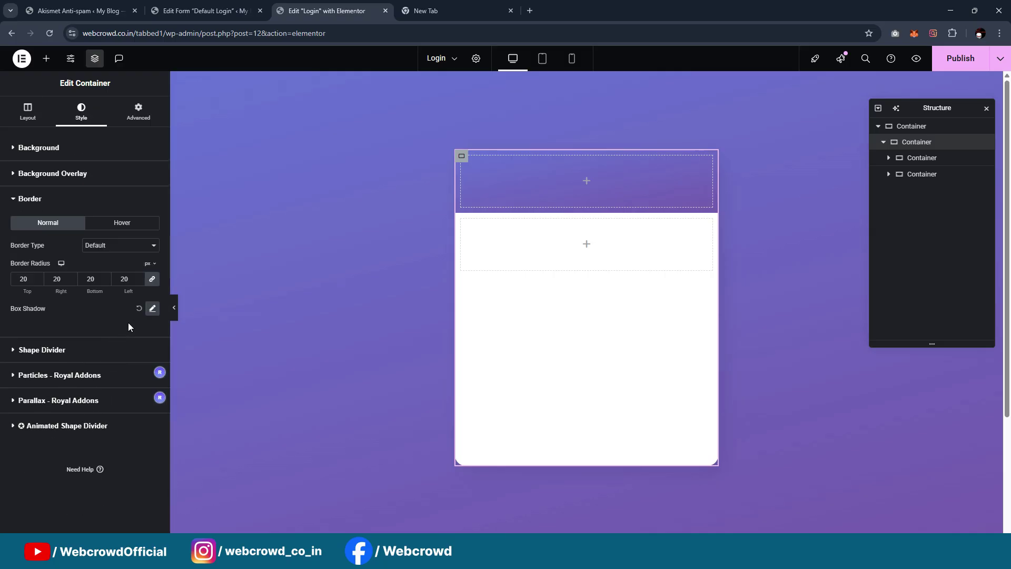
pyautogui.click(68, 150)
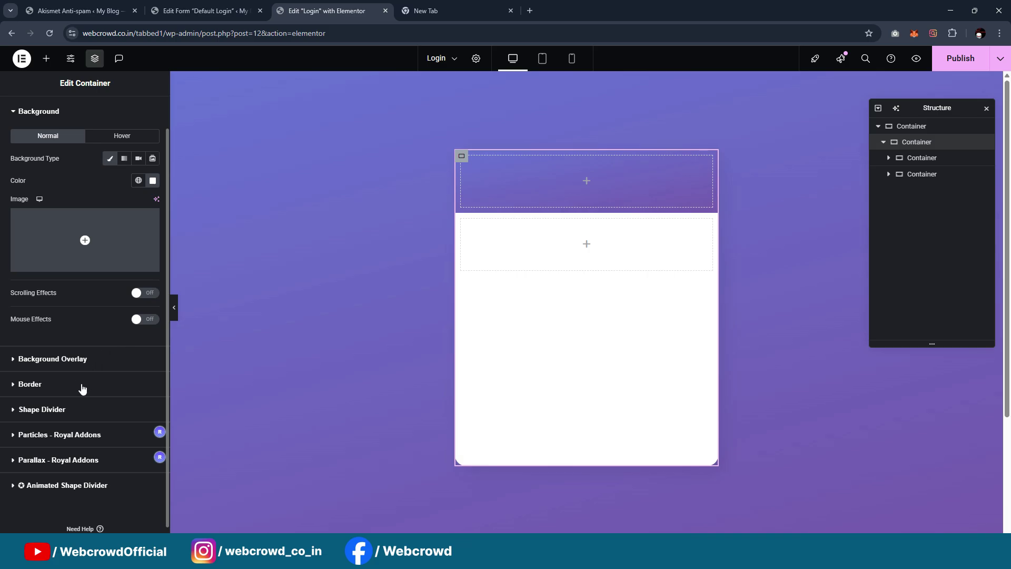
pyautogui.click(81, 384)
pyautogui.click(153, 309)
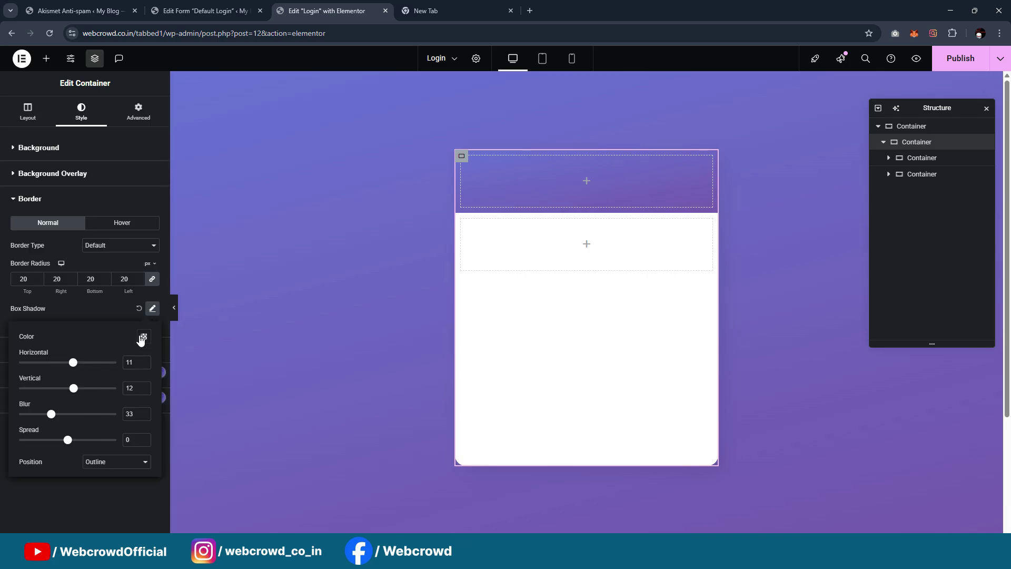
pyautogui.click(142, 337)
pyautogui.moveTo(94, 474); pyautogui.dragTo(117, 475)
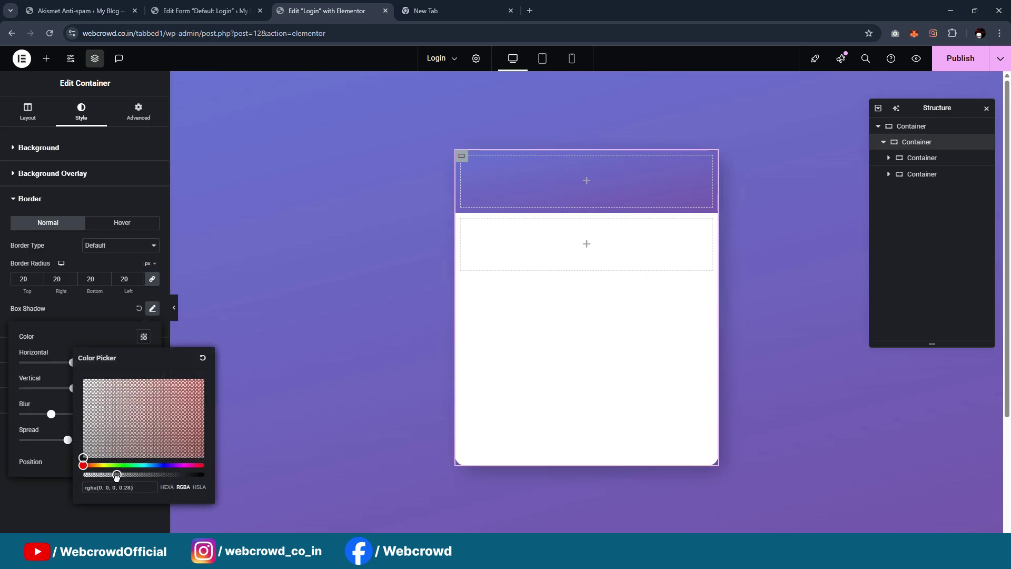
pyautogui.click(62, 491)
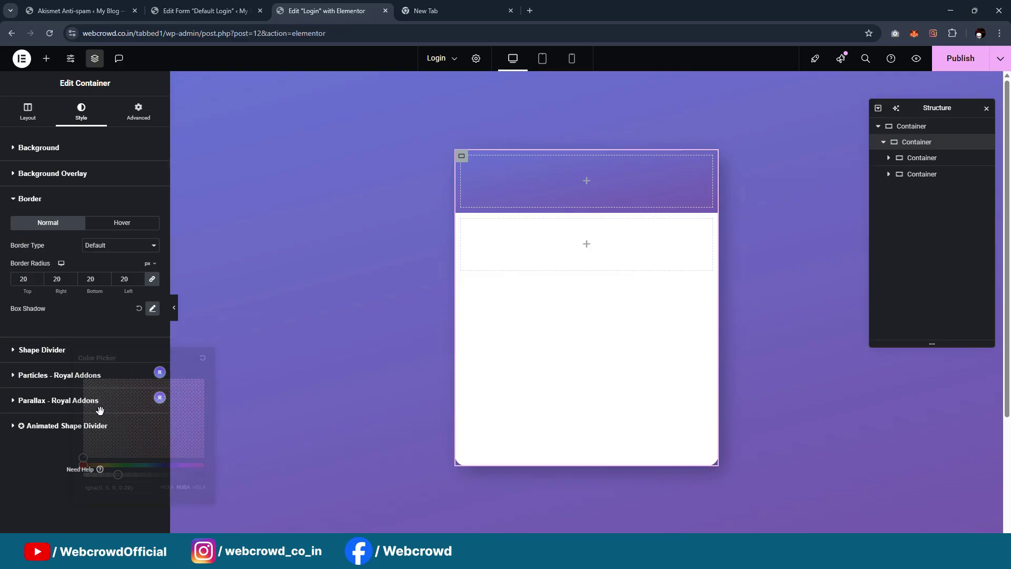
pyautogui.click(174, 308)
pyautogui.click(3, 315)
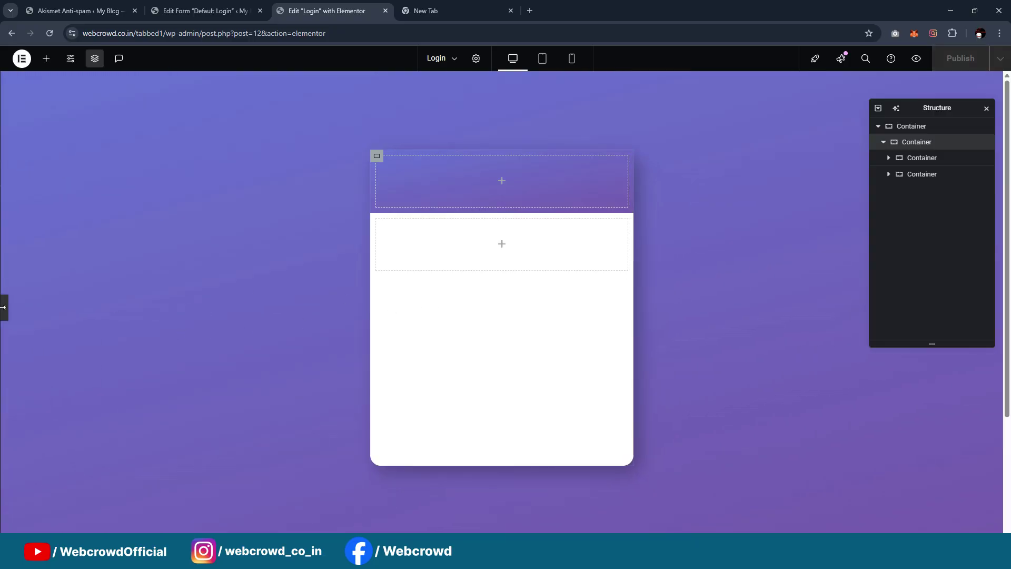
pyautogui.click(462, 160)
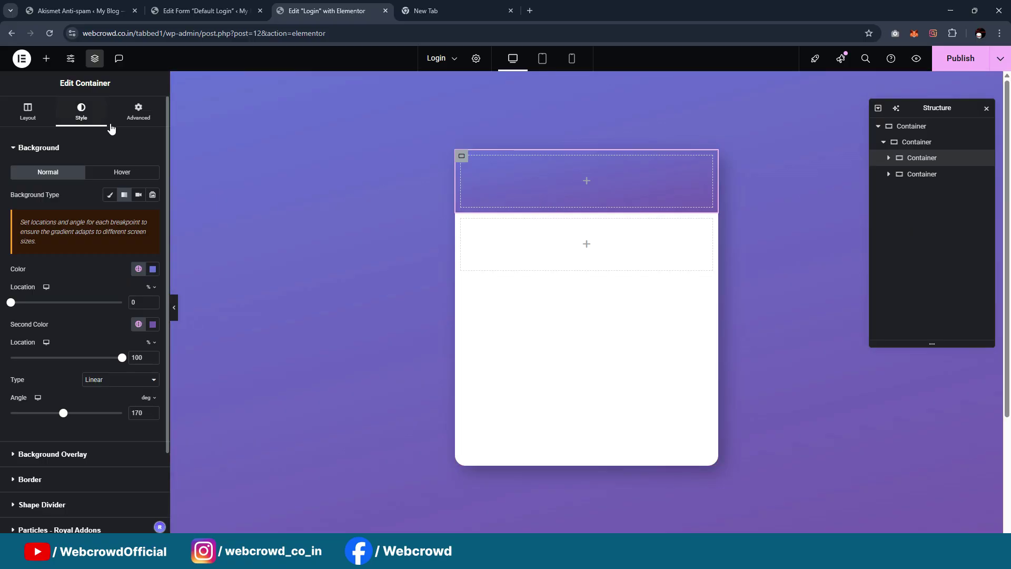
# Set the header's spacing to 30, then leave the login page preview for the editor
pyautogui.click(136, 112)
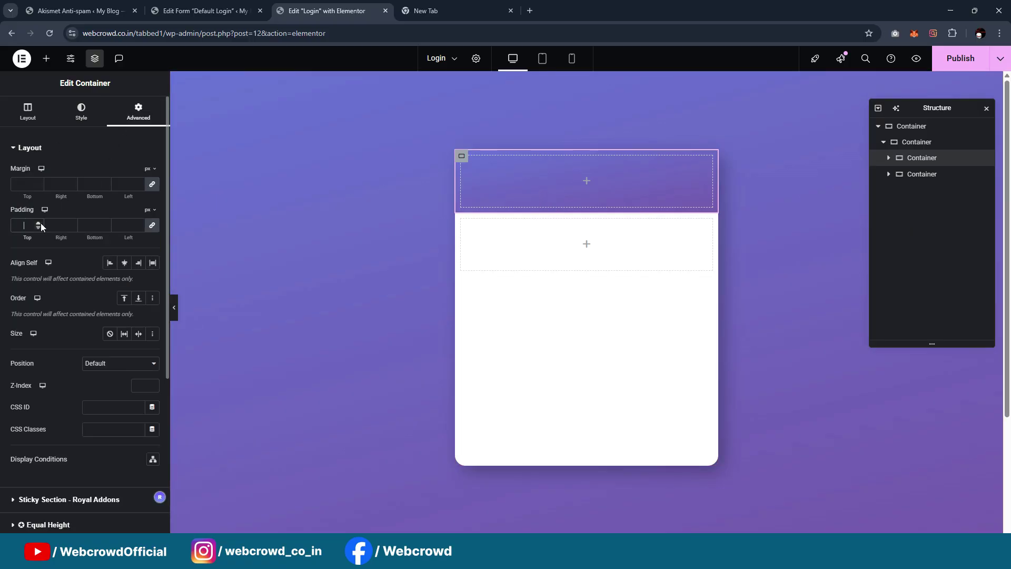
pyautogui.write('30')
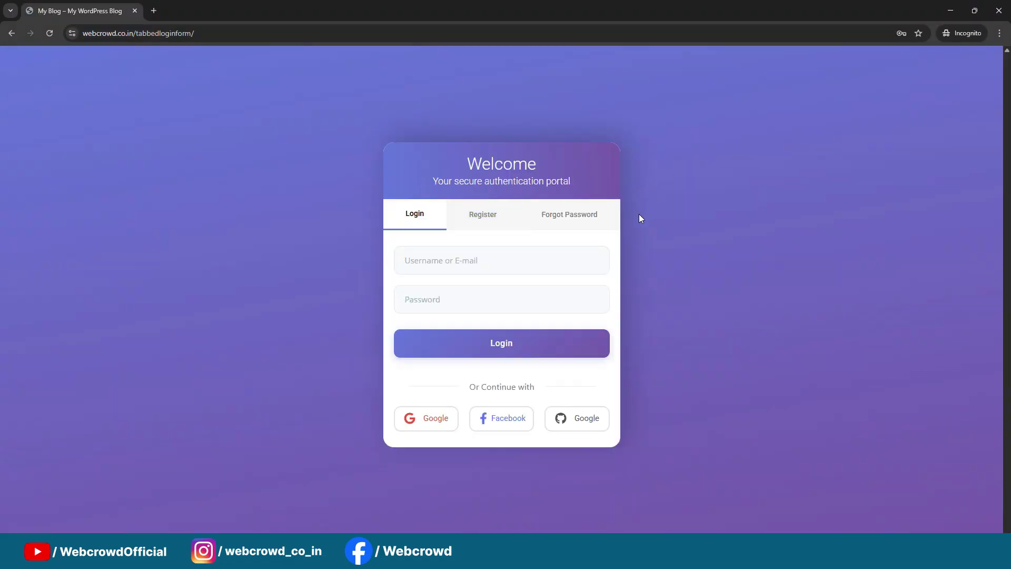
pyautogui.click(954, 11)
pyautogui.click(327, 11)
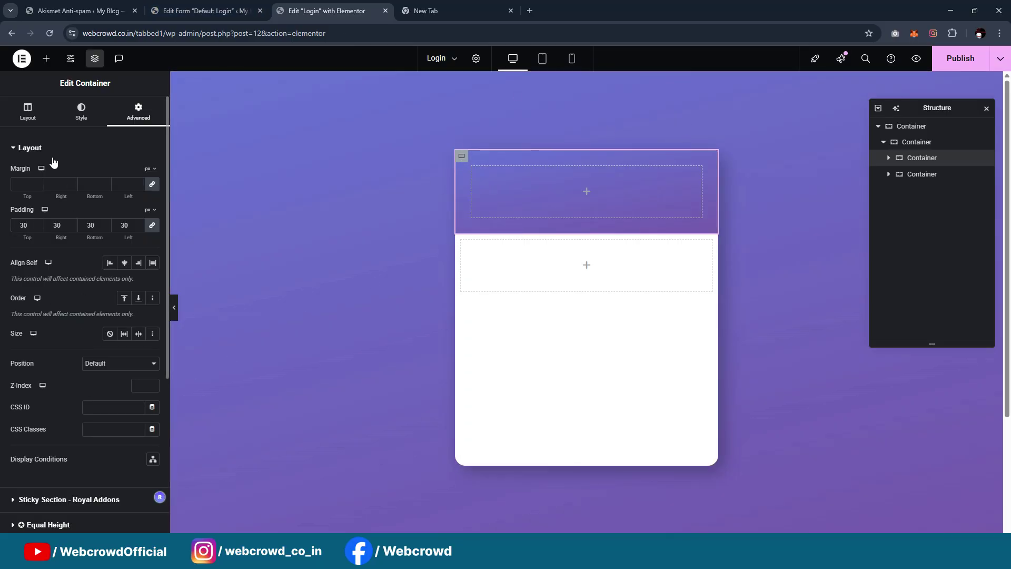
# Rotate the header gradient's angle to 16 degrees and preview the card
pyautogui.click(81, 110)
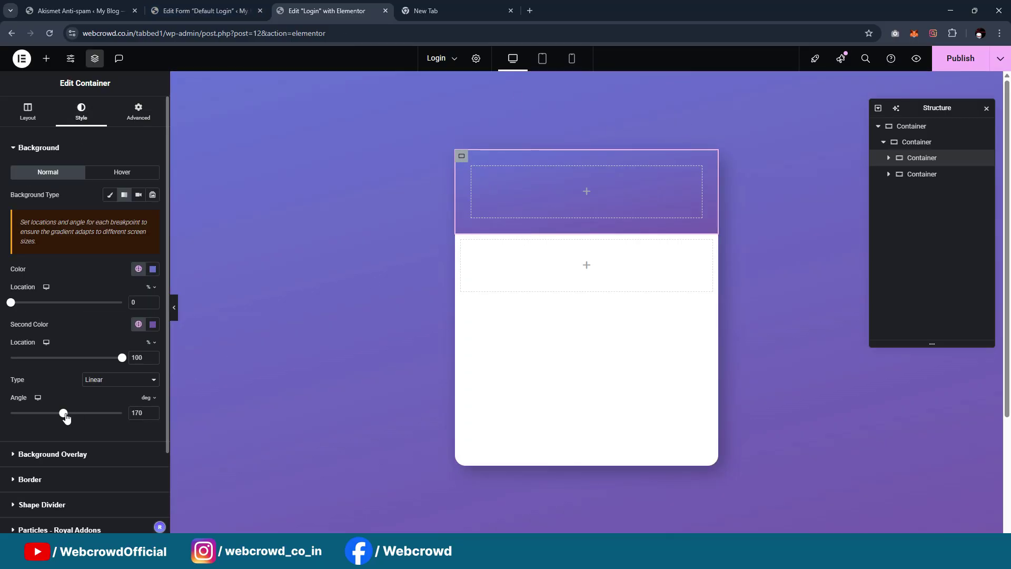
pyautogui.moveTo(66, 418); pyautogui.dragTo(135, 414)
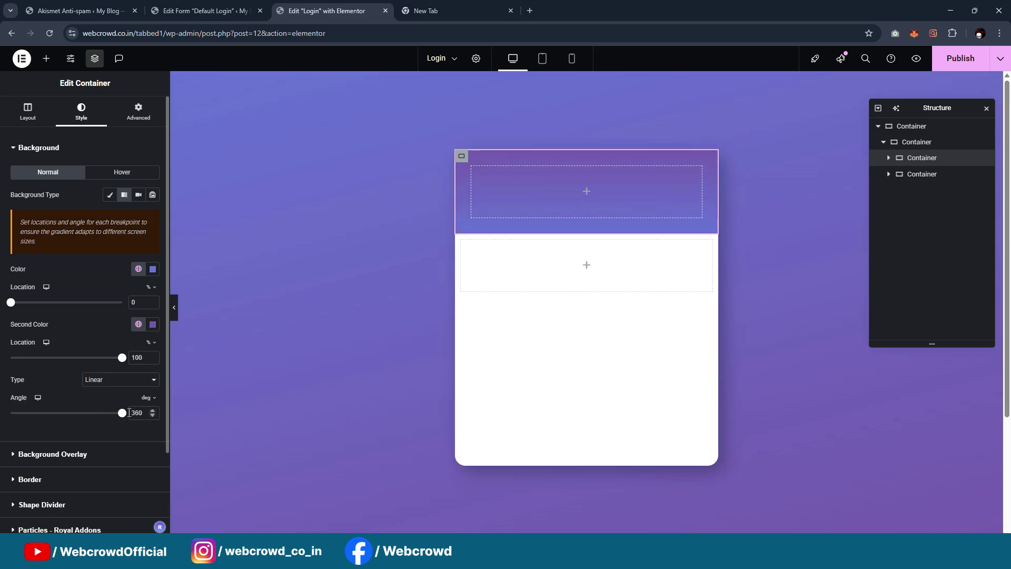
pyautogui.moveTo(120, 418); pyautogui.dragTo(14, 426)
pyautogui.click(174, 308)
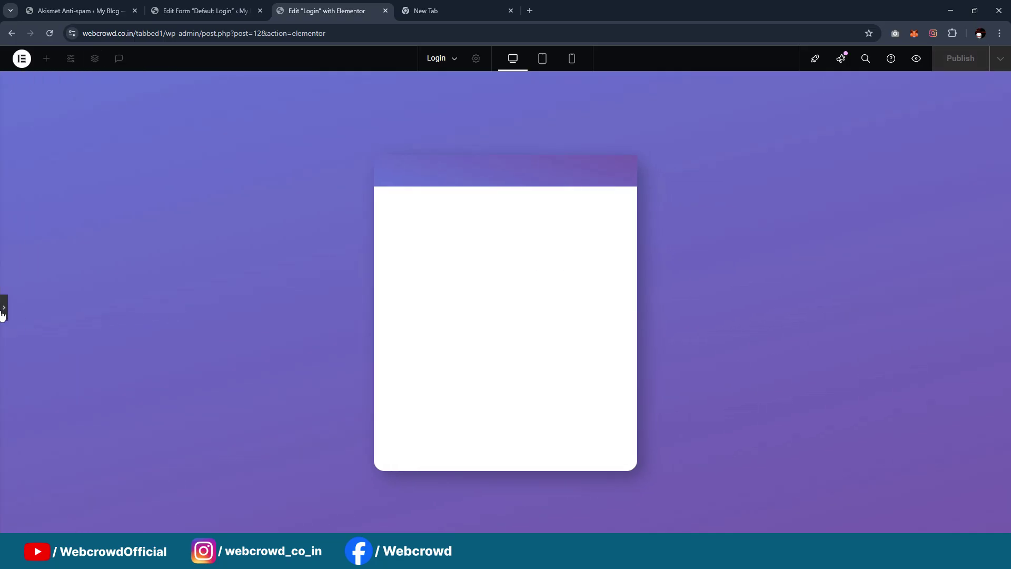
pyautogui.click(3, 310)
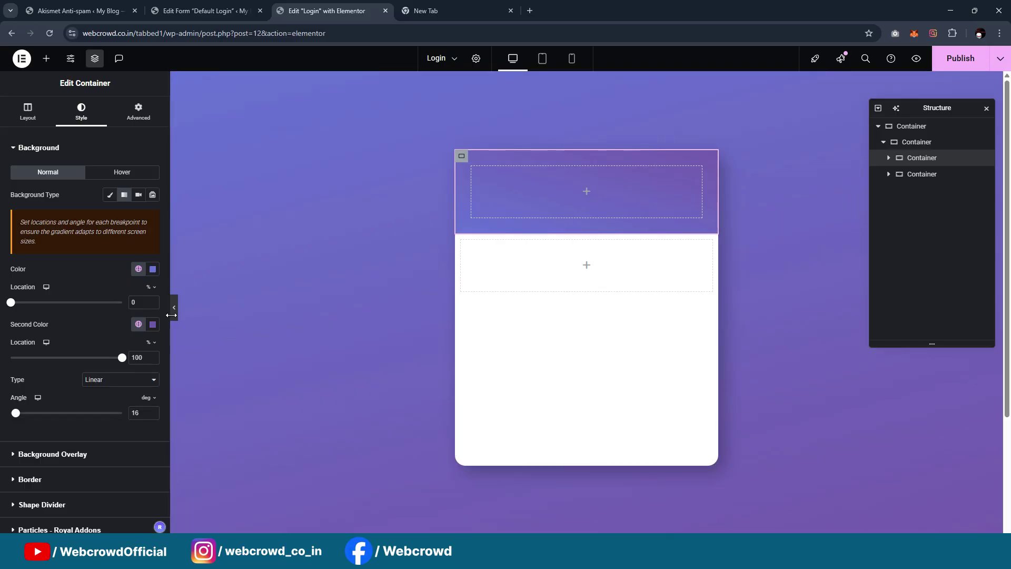
pyautogui.click(173, 310)
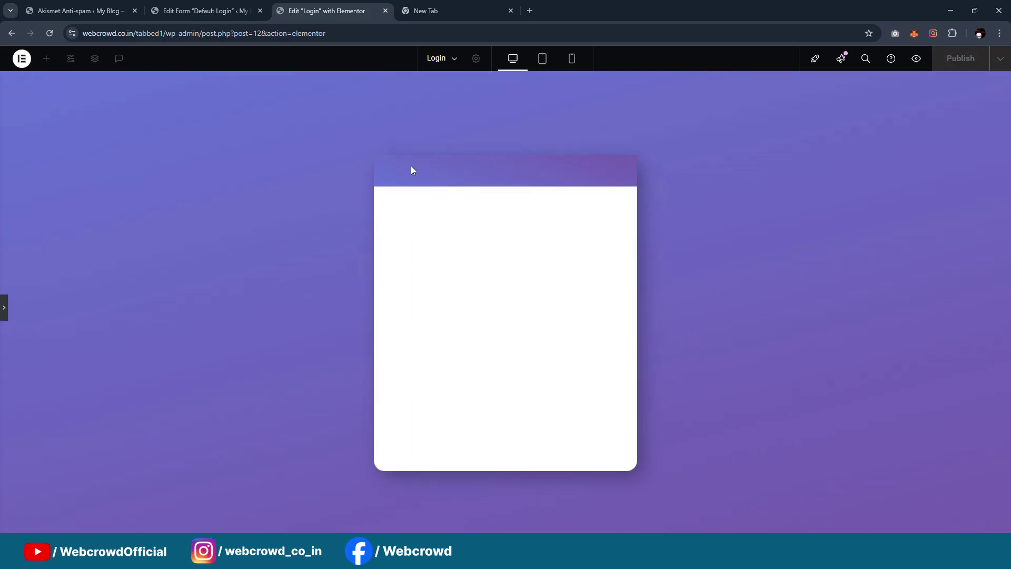
pyautogui.click(3, 311)
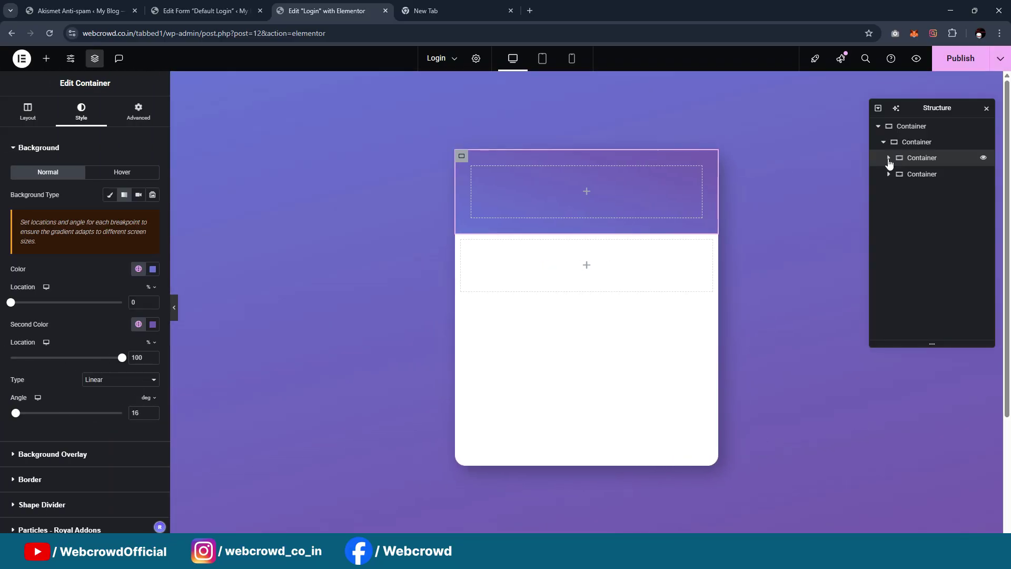
# Give the header unlinked border radii of 20, 20, 0, 0 and preview the card
pyautogui.click(51, 480)
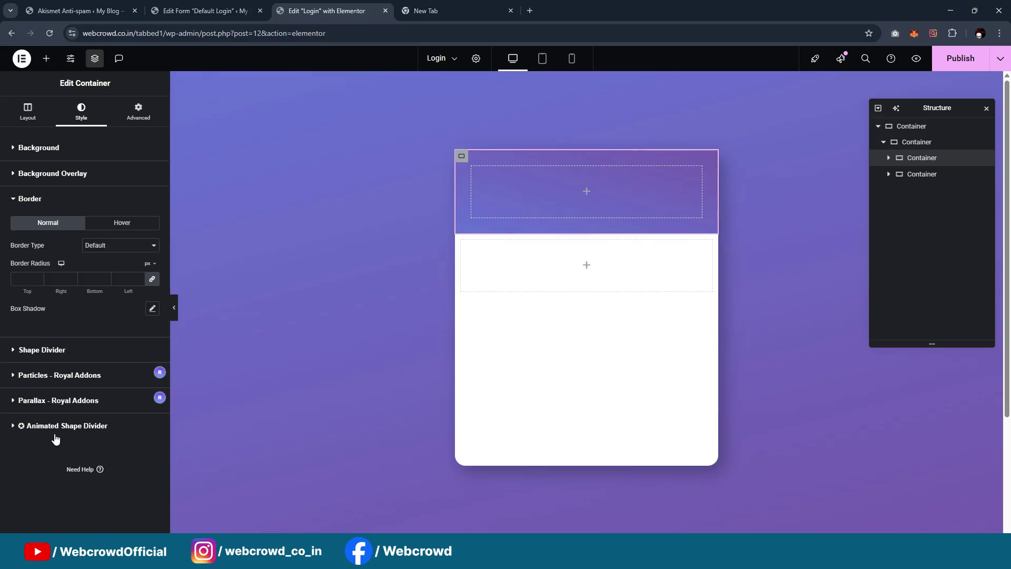
pyautogui.click(154, 281)
pyautogui.write('20')
pyautogui.click(175, 307)
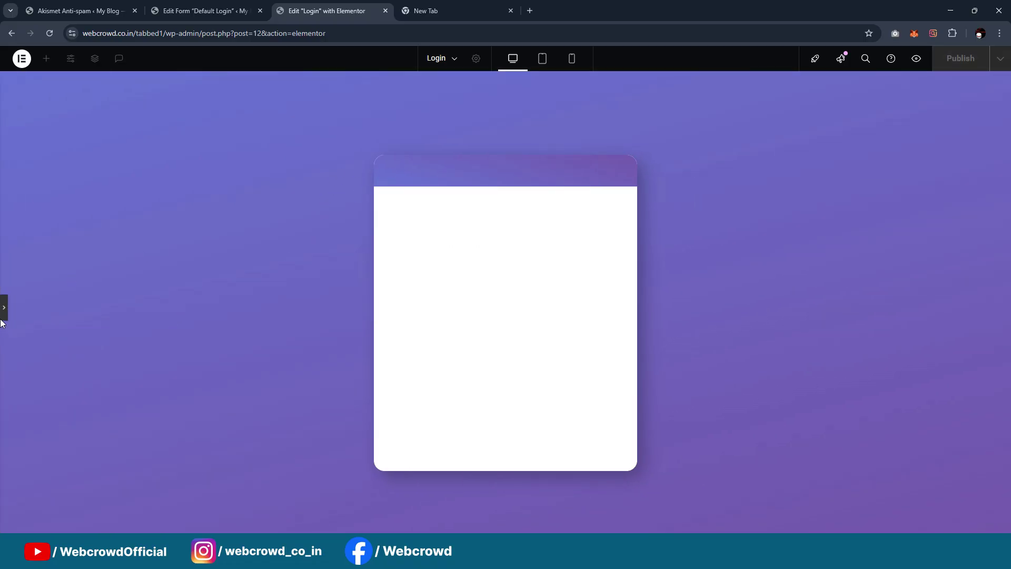
pyautogui.click(3, 314)
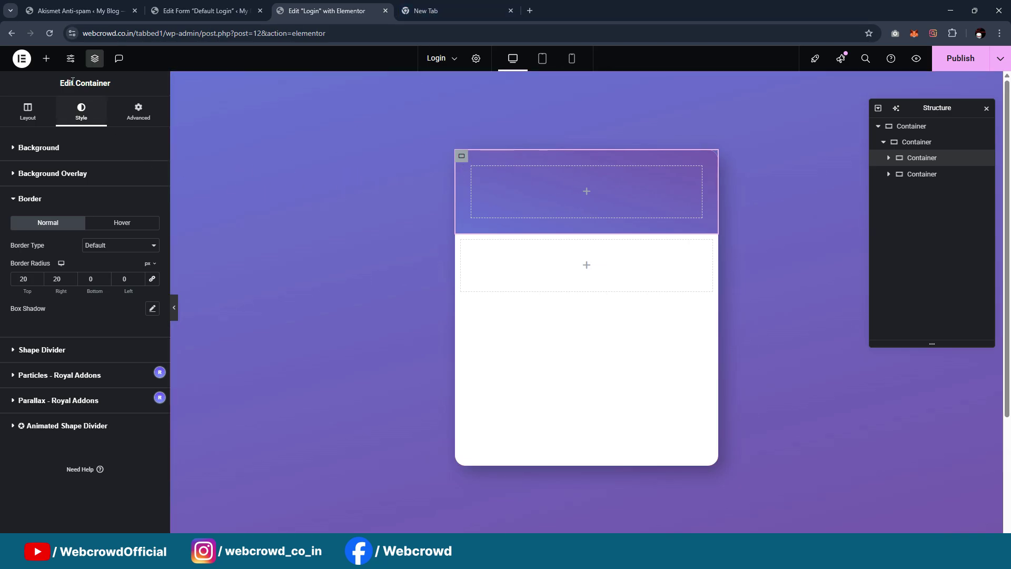
pyautogui.click(46, 58)
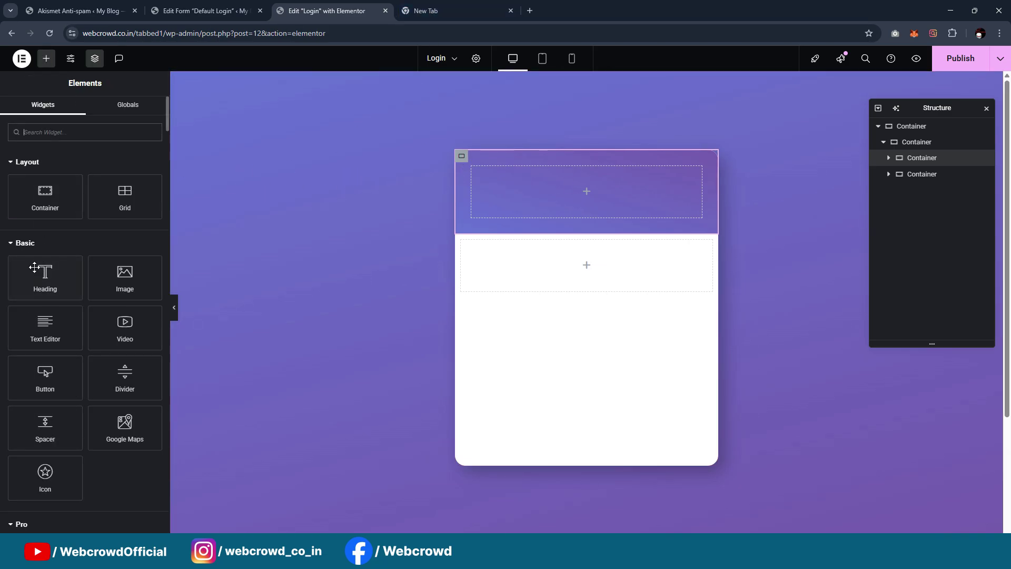
# Add a Heading to the header band, paste 'Welcome' as its title, and centre it
pyautogui.moveTo(34, 269); pyautogui.dragTo(581, 190)
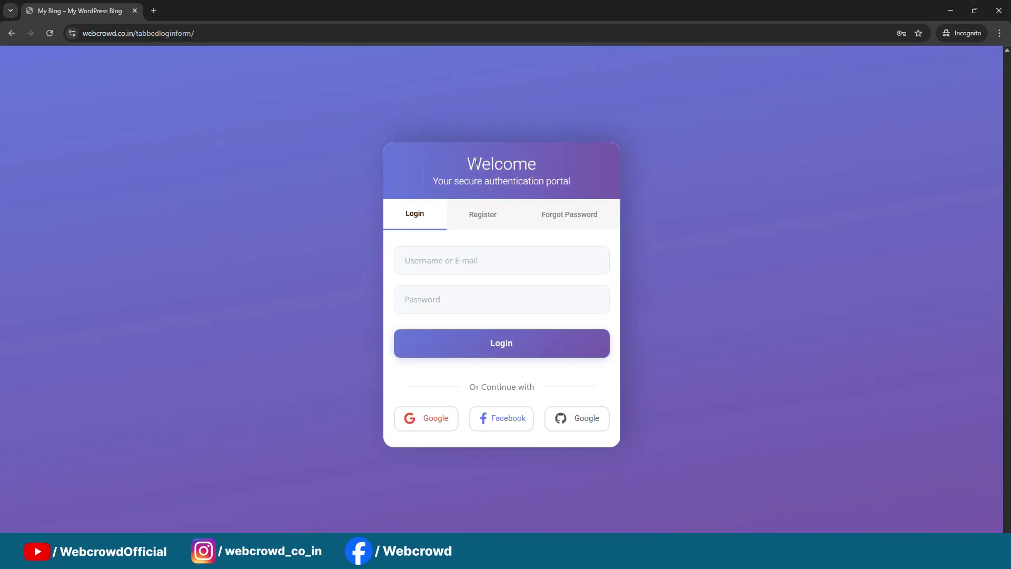
pyautogui.moveTo(466, 162); pyautogui.dragTo(550, 159)
pyautogui.hotkey('ctrl', 'c')
pyautogui.click(950, 11)
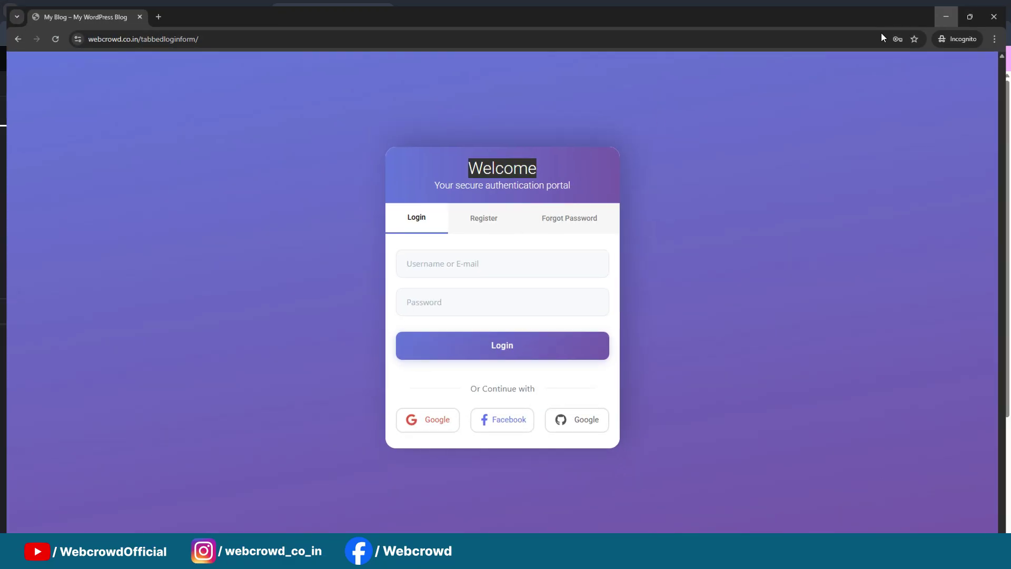
pyautogui.tripleClick(74, 187)
pyautogui.hotkey('ctrl', 'v')
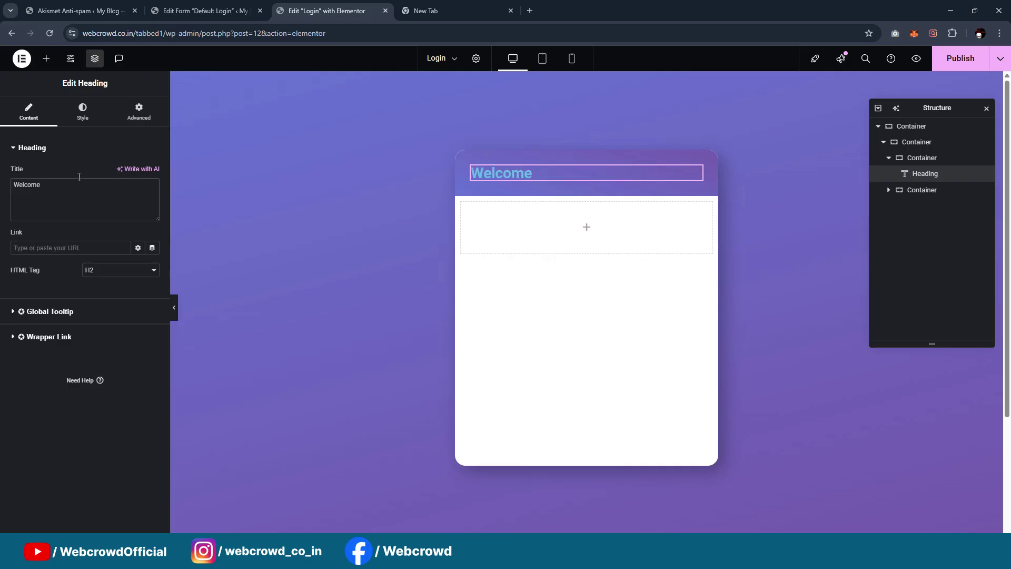
pyautogui.click(79, 117)
pyautogui.click(125, 173)
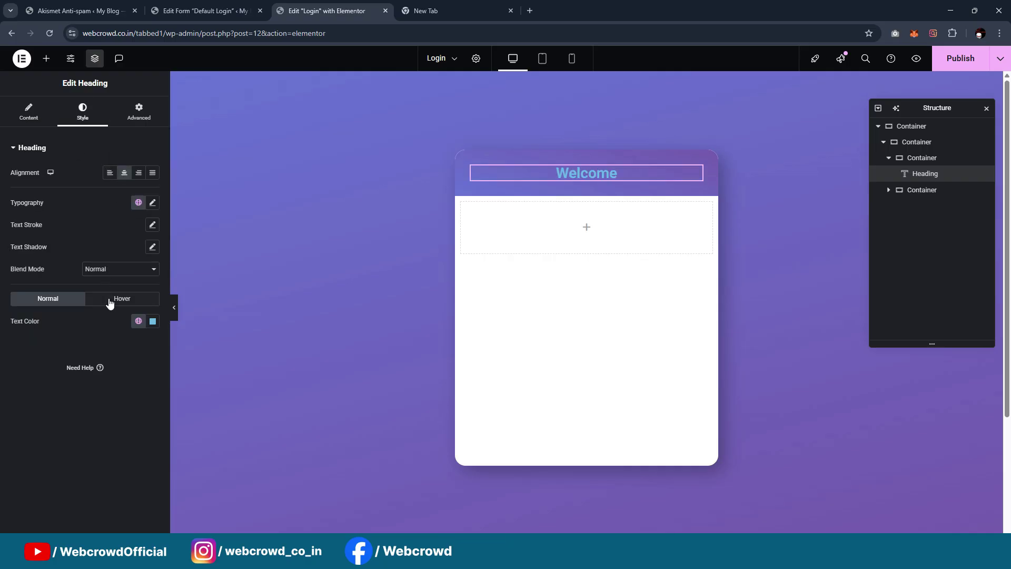
# Make the Welcome heading white, Light (300) weight, at 35 px size
pyautogui.click(138, 320)
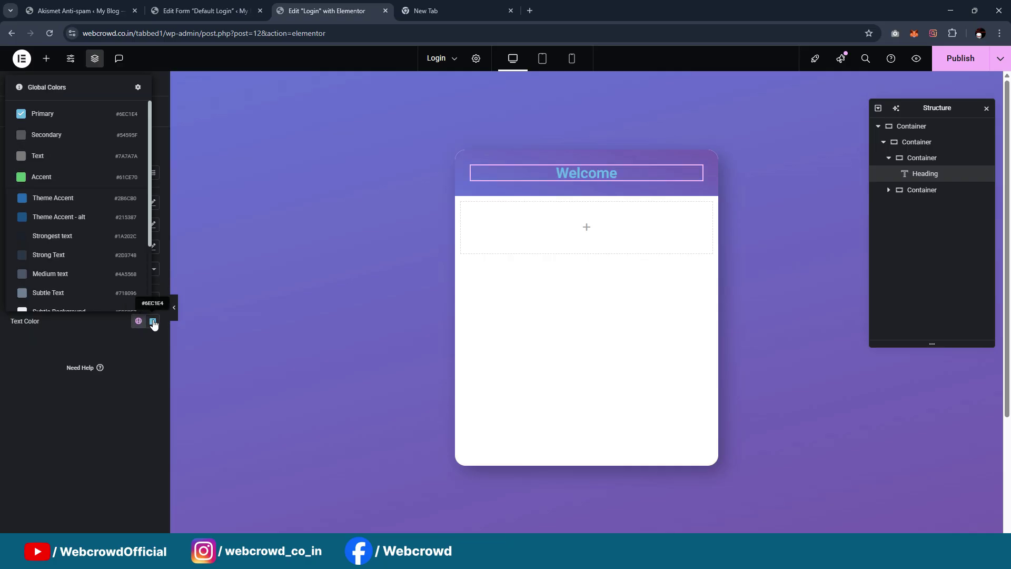
pyautogui.scroll(-3, 67, 255)
pyautogui.click(62, 262)
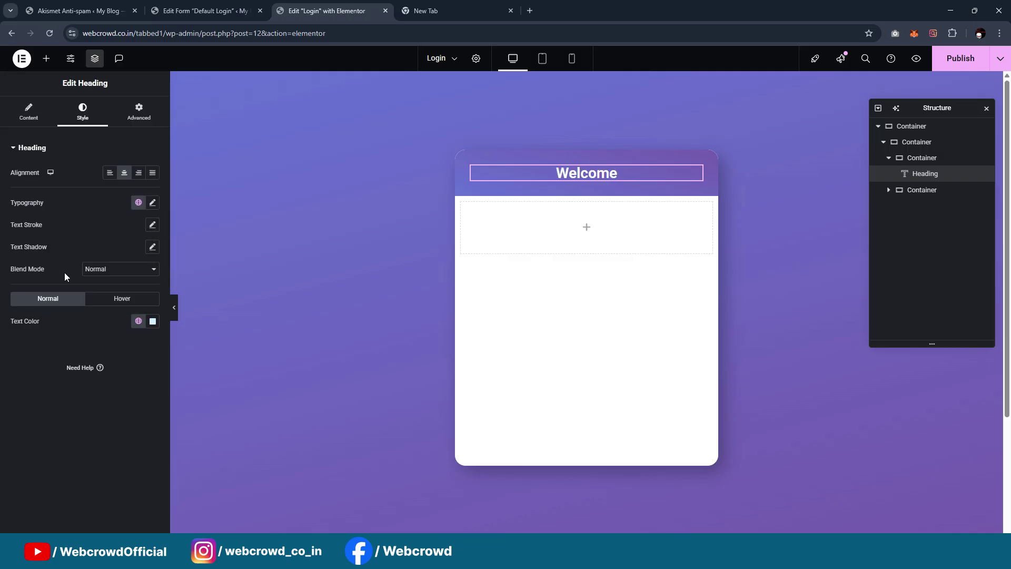
pyautogui.click(152, 203)
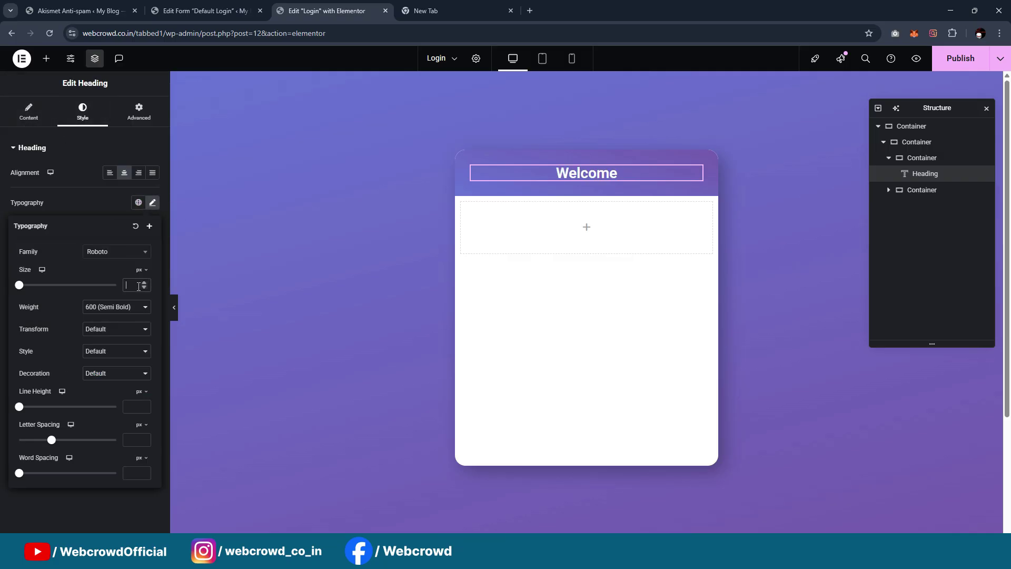
pyautogui.write('40')
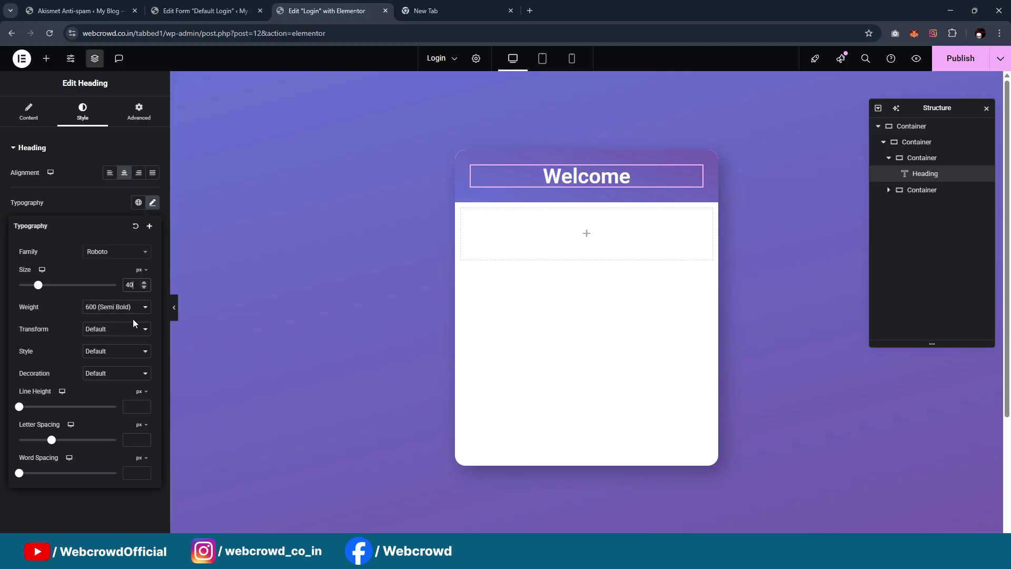
pyautogui.click(125, 309)
pyautogui.click(110, 348)
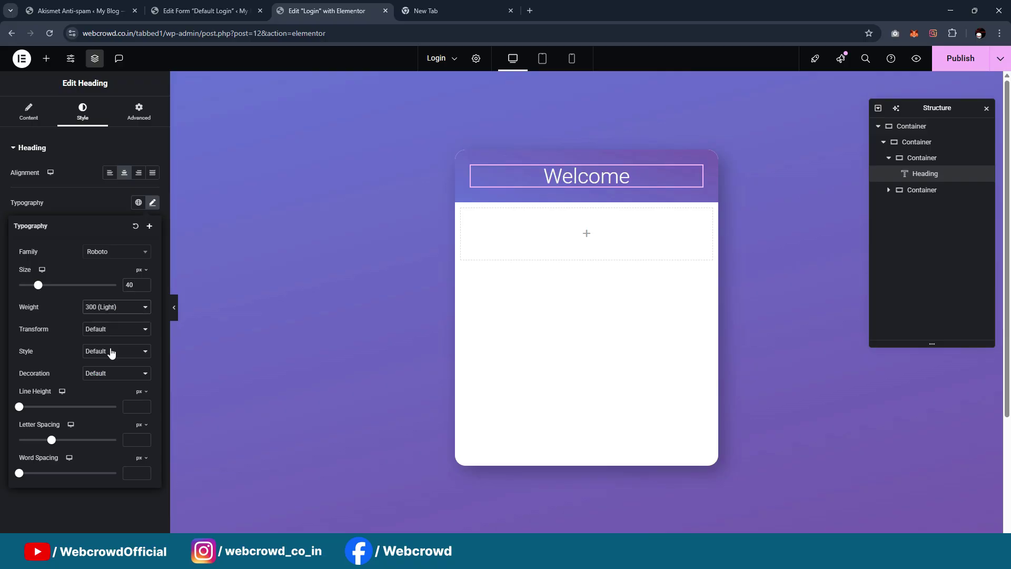
pyautogui.write('35')
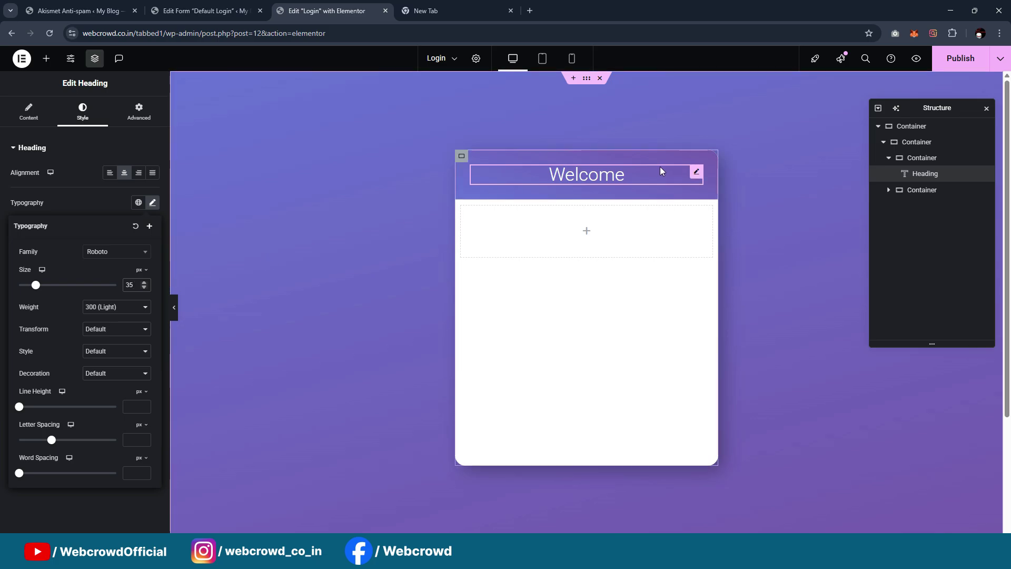
pyautogui.rightClick(695, 174)
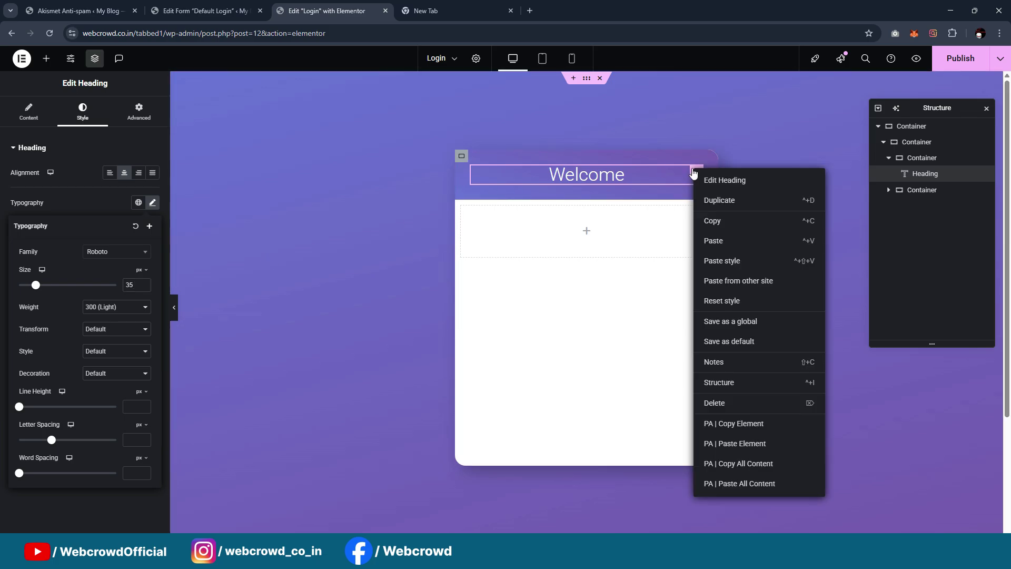
# Duplicate the heading, retitle it 'Your secure authentication portal', and make it an H5
pyautogui.click(715, 201)
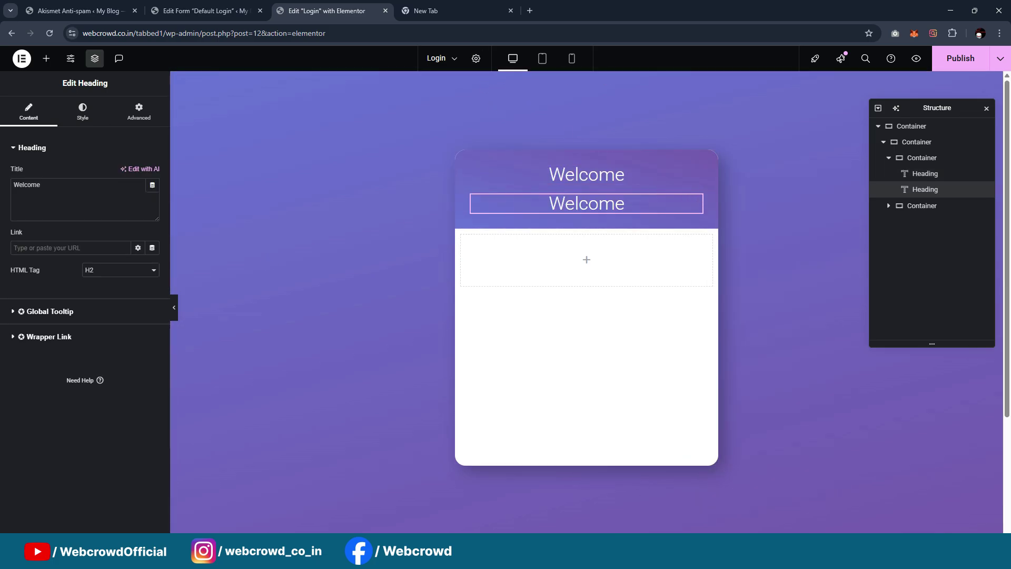
pyautogui.moveTo(577, 553)
pyautogui.click(630, 492)
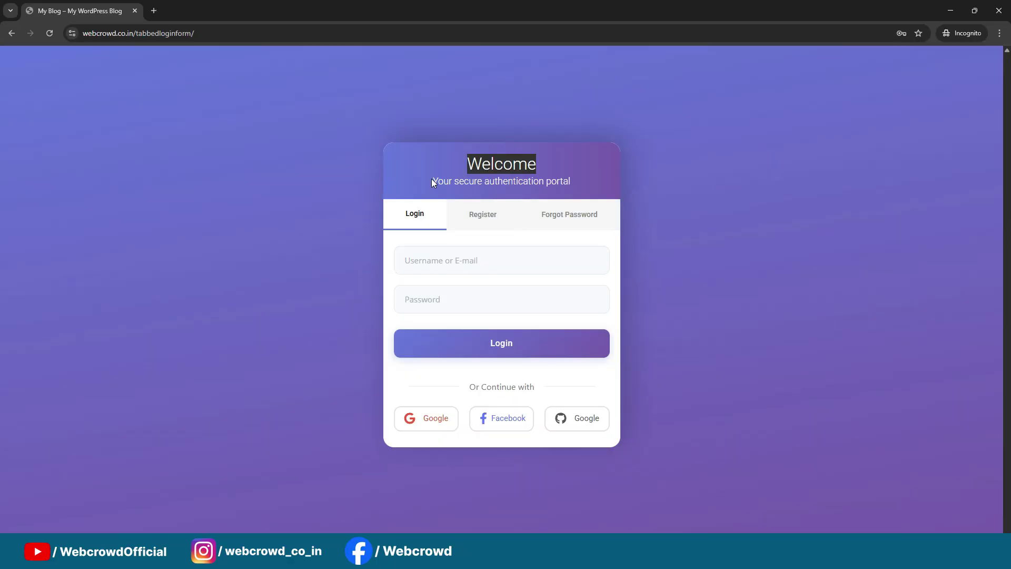
pyautogui.moveTo(431, 178); pyautogui.dragTo(565, 179)
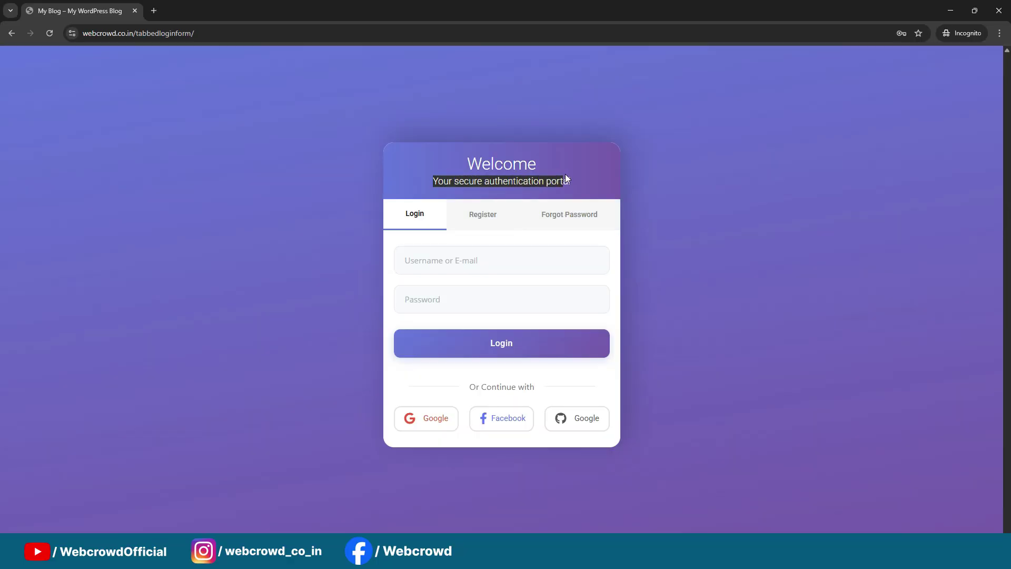
pyautogui.click(942, 11)
pyautogui.click(76, 203)
pyautogui.hotkey('ctrl', 'a')
pyautogui.write('Your secure authentication portal')
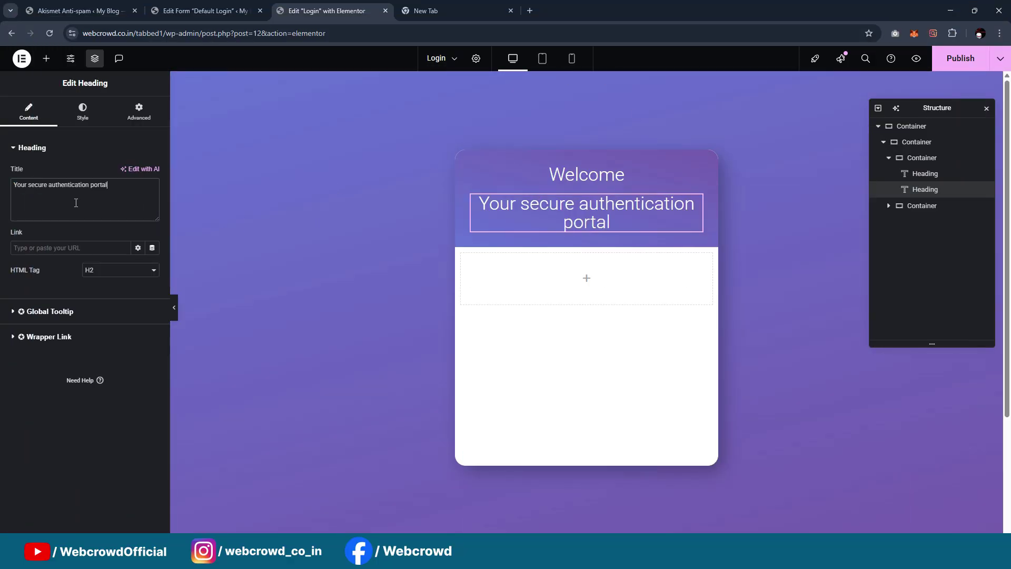
pyautogui.click(108, 270)
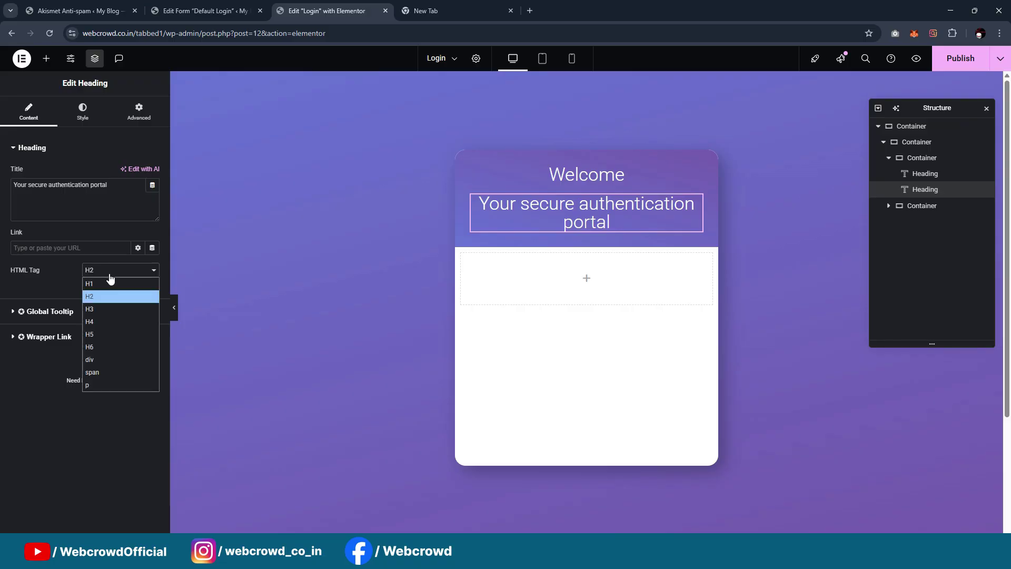
pyautogui.click(104, 335)
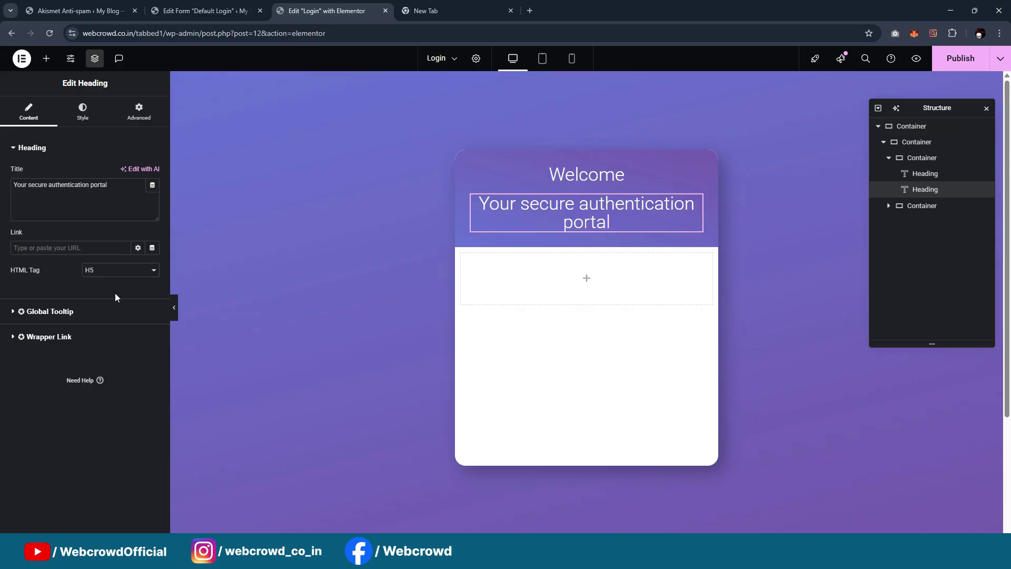
# Set the subtitle's font size to 20 and its top margin to -12
pyautogui.click(83, 115)
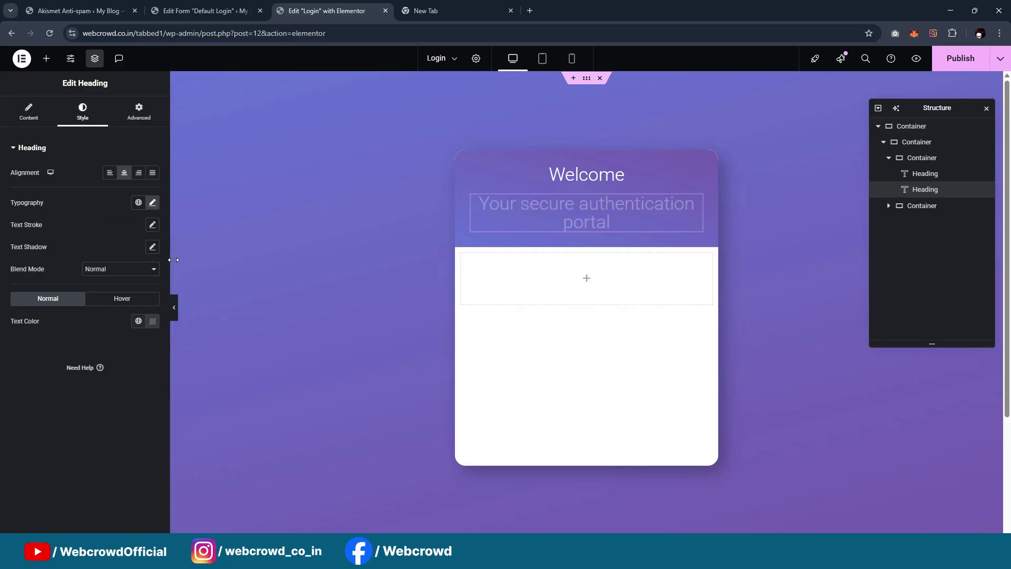
pyautogui.click(153, 203)
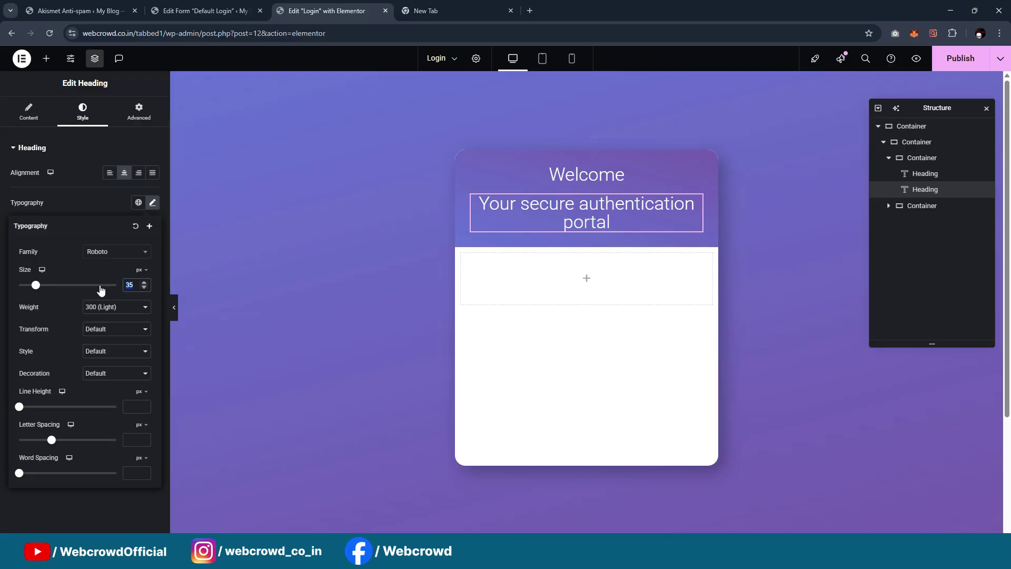
pyautogui.write('20')
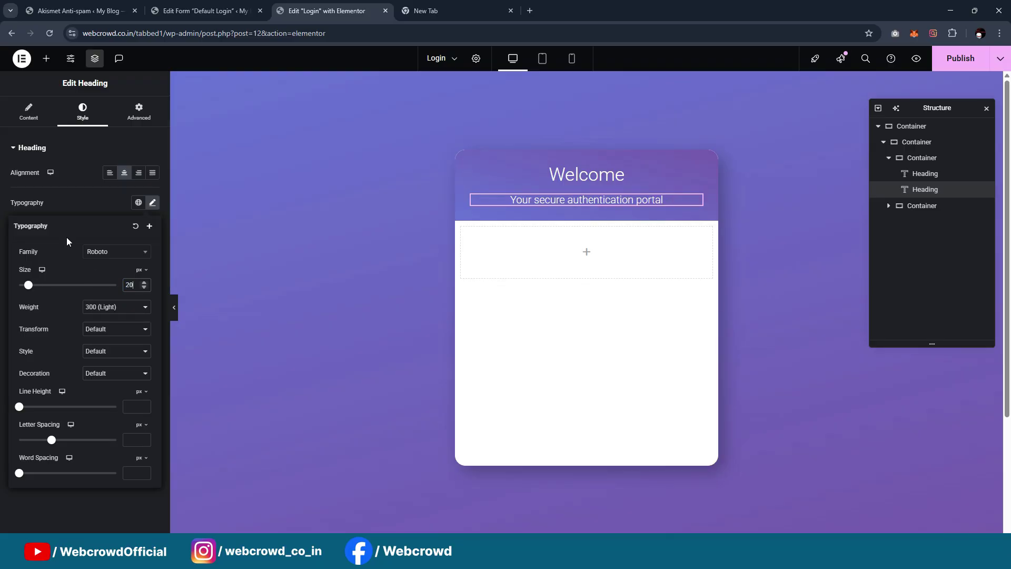
pyautogui.click(141, 122)
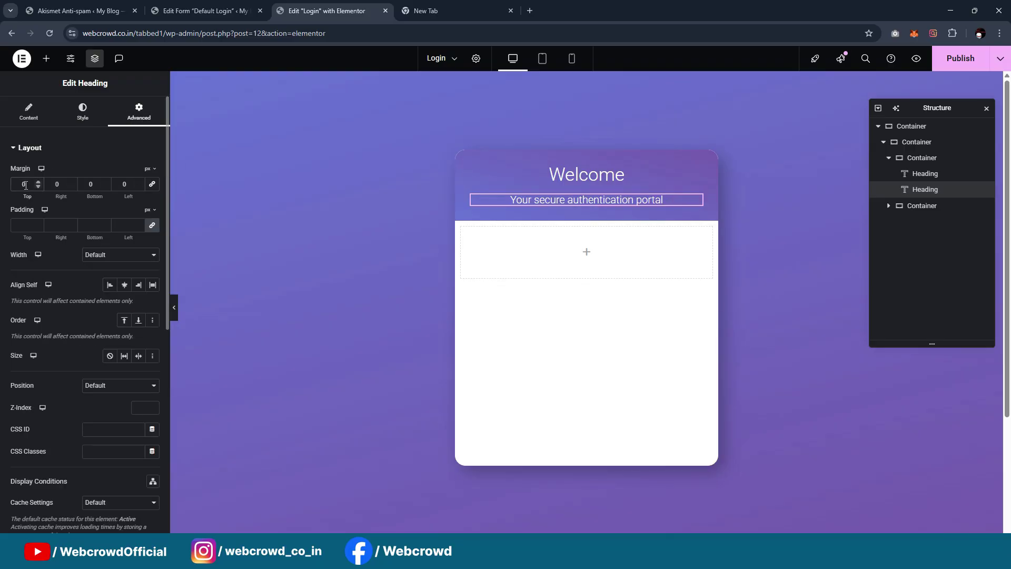
pyautogui.scroll(-12, 25, 185)
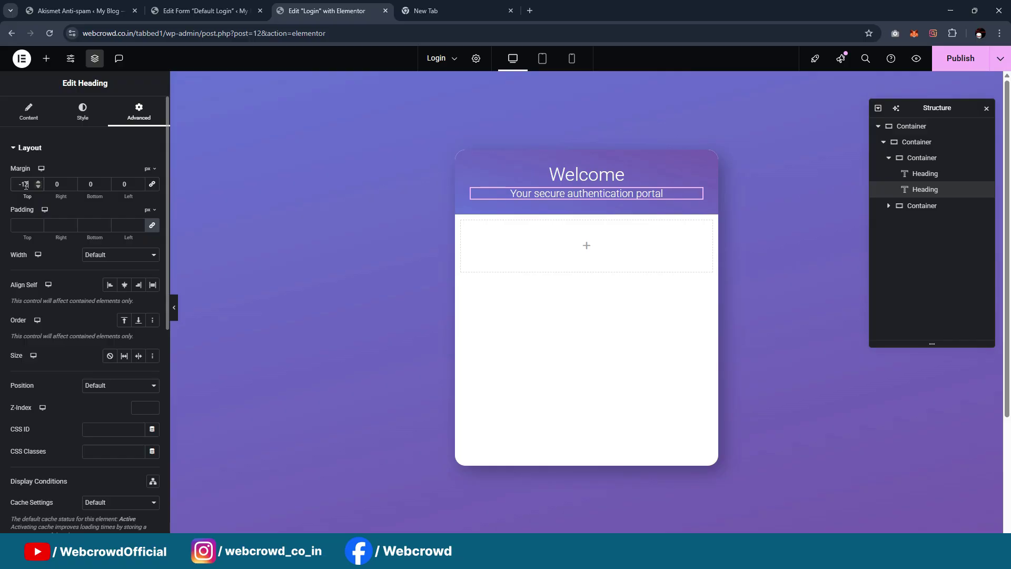
pyautogui.click(173, 308)
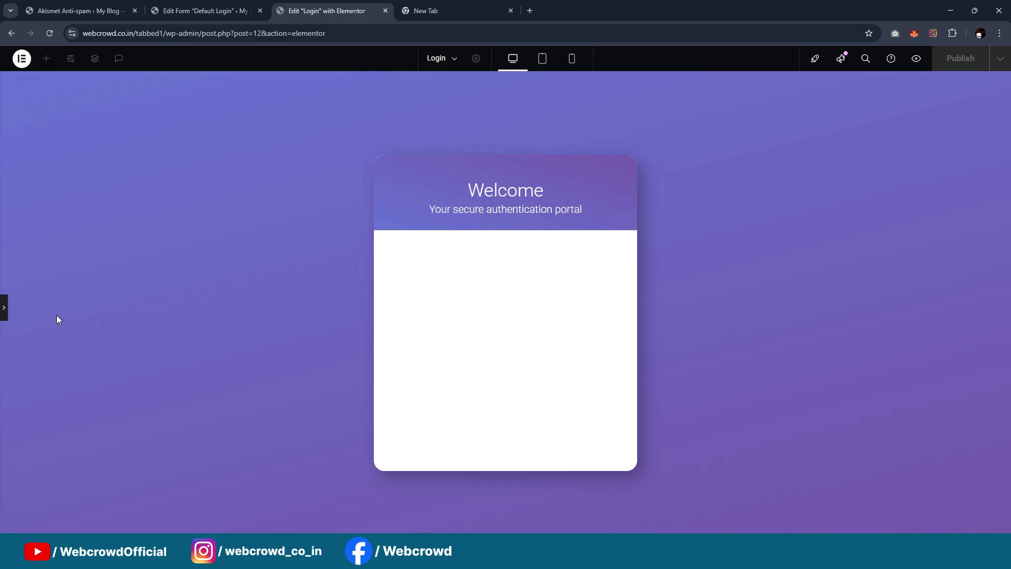
pyautogui.click(4, 307)
# Centre the header band's contents with Justify Content and Align Items set to Center
pyautogui.click(462, 158)
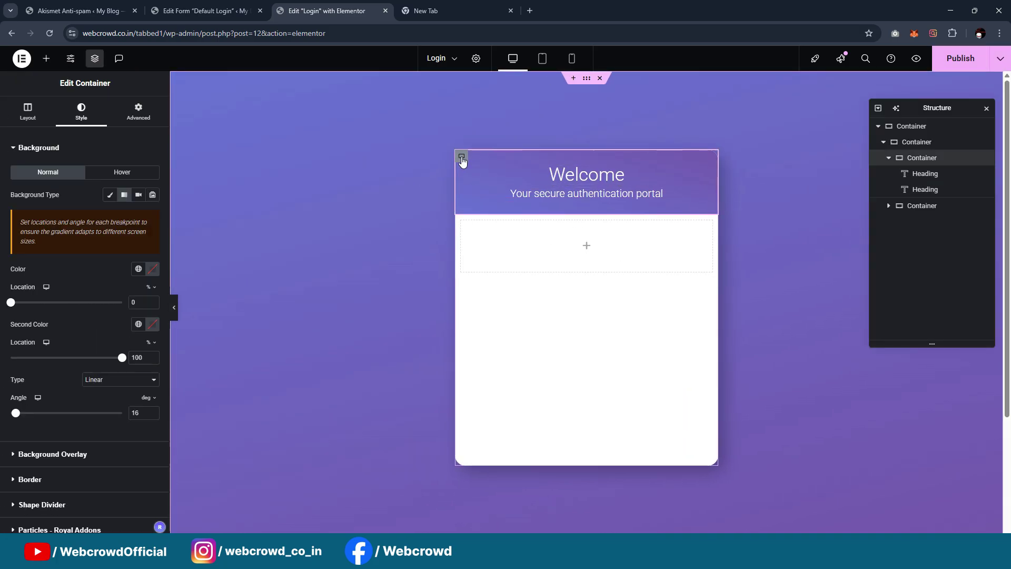
pyautogui.click(27, 112)
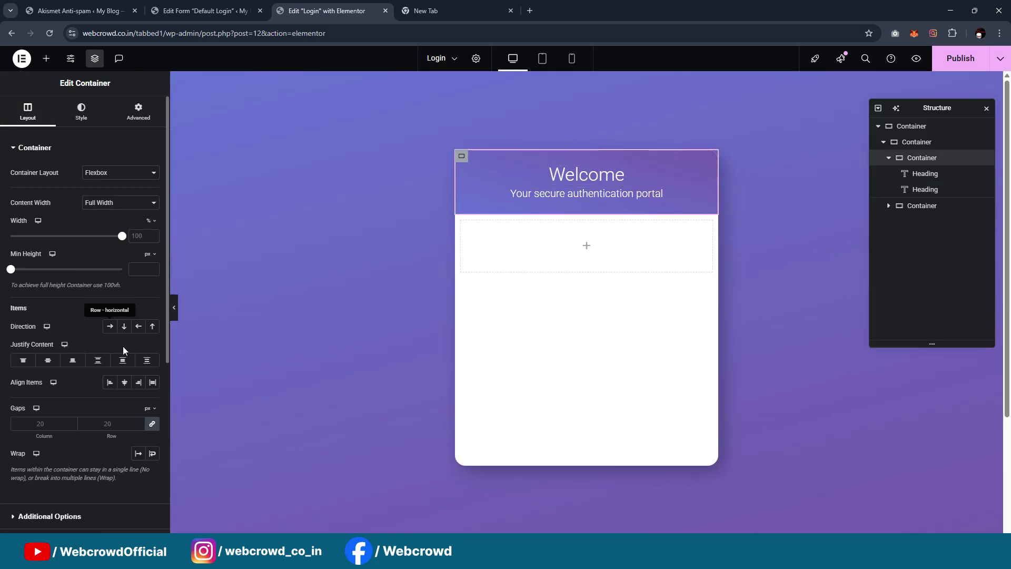
pyautogui.click(48, 363)
pyautogui.click(124, 382)
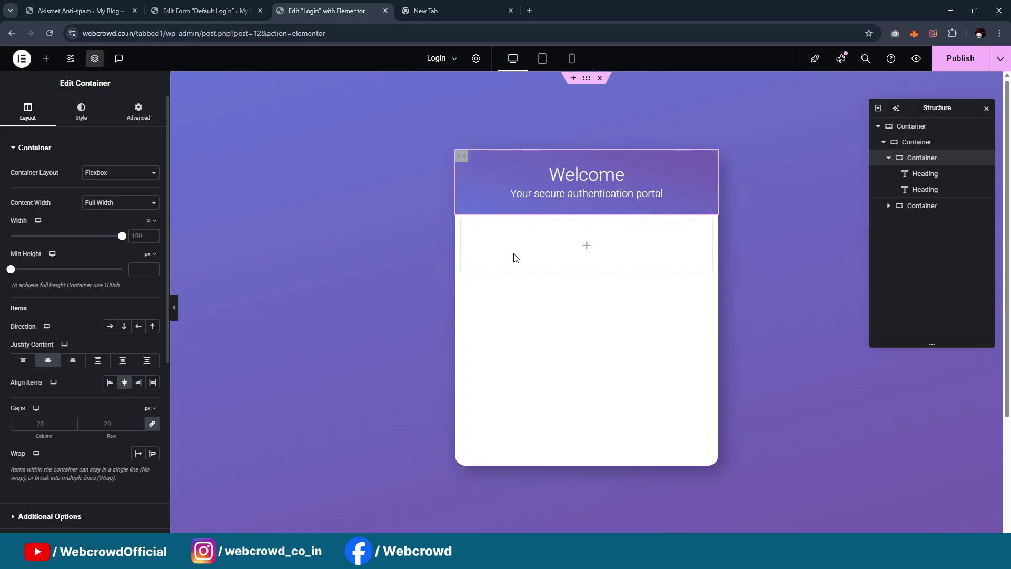
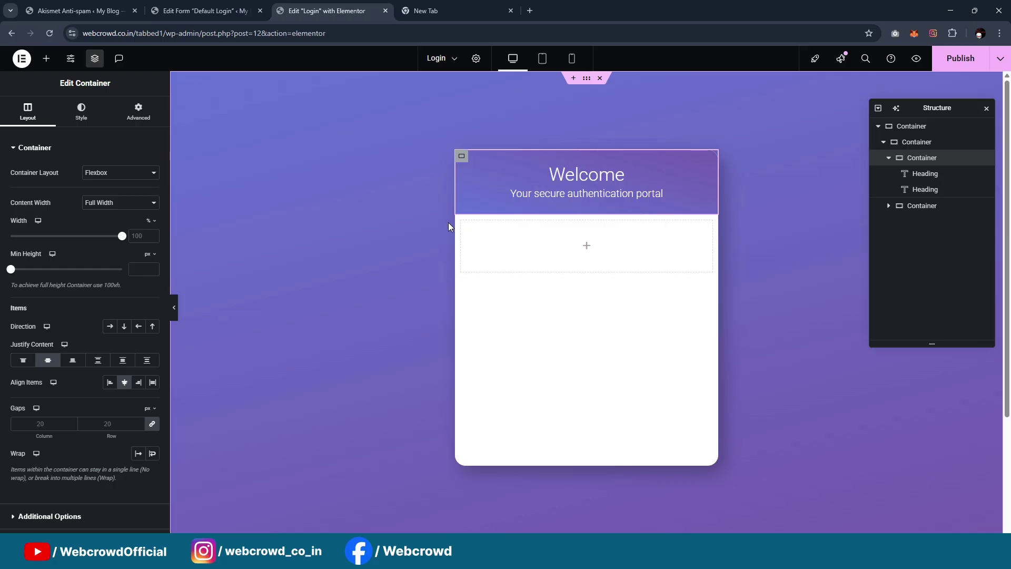
# Select the empty container beneath the Welcome header in the login card
pyautogui.click(473, 233)
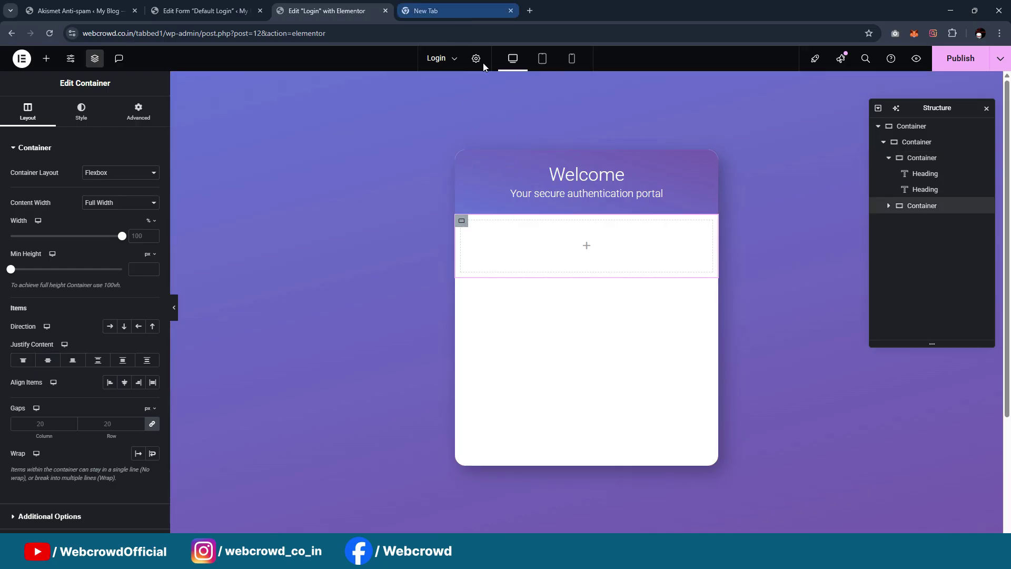
# Search 'tab', add a Tabs widget to the empty container, and stretch its titles full width
pyautogui.click(47, 58)
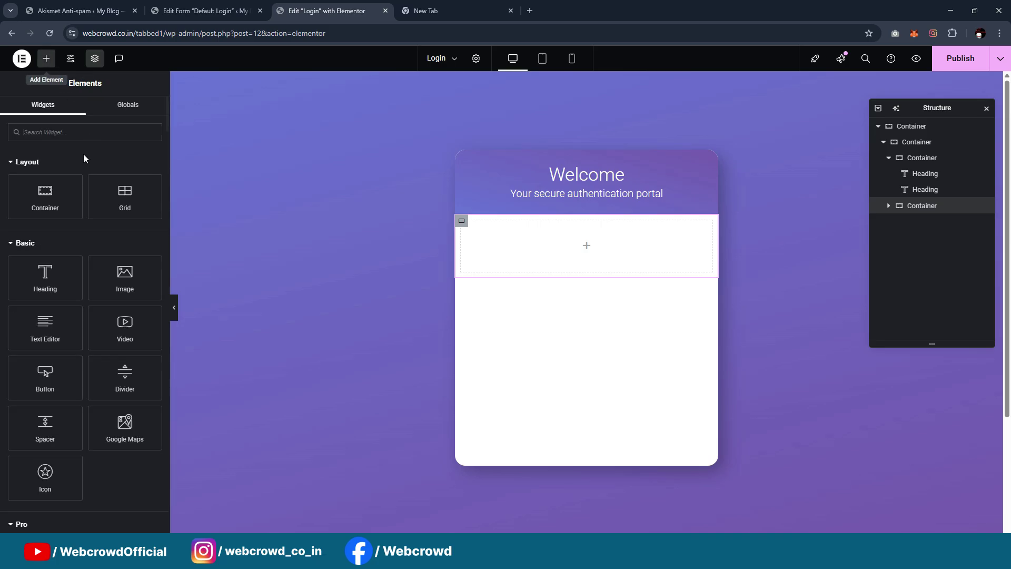
pyautogui.click(64, 133)
pyautogui.write('tab')
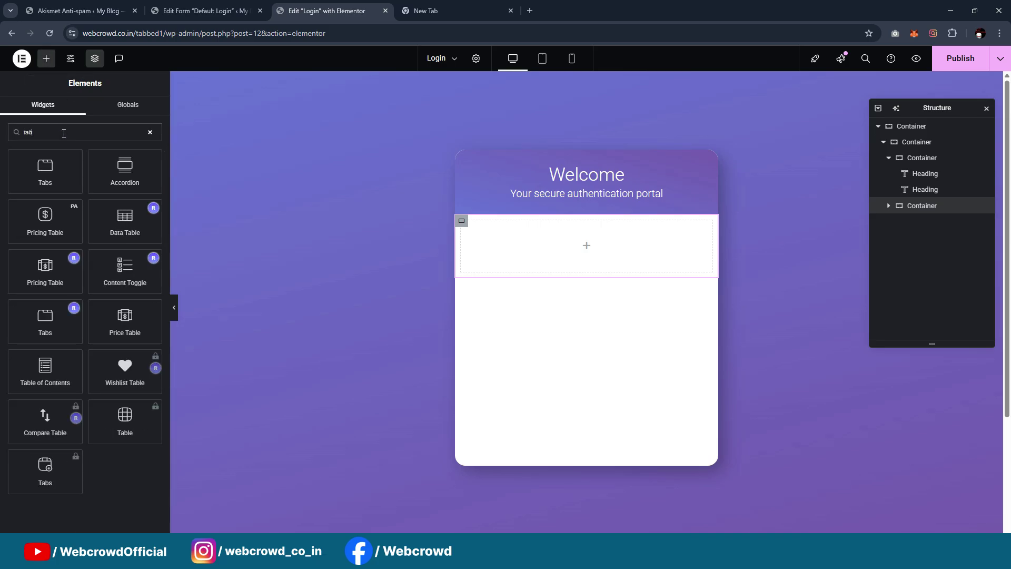
pyautogui.moveTo(45, 172); pyautogui.dragTo(529, 253)
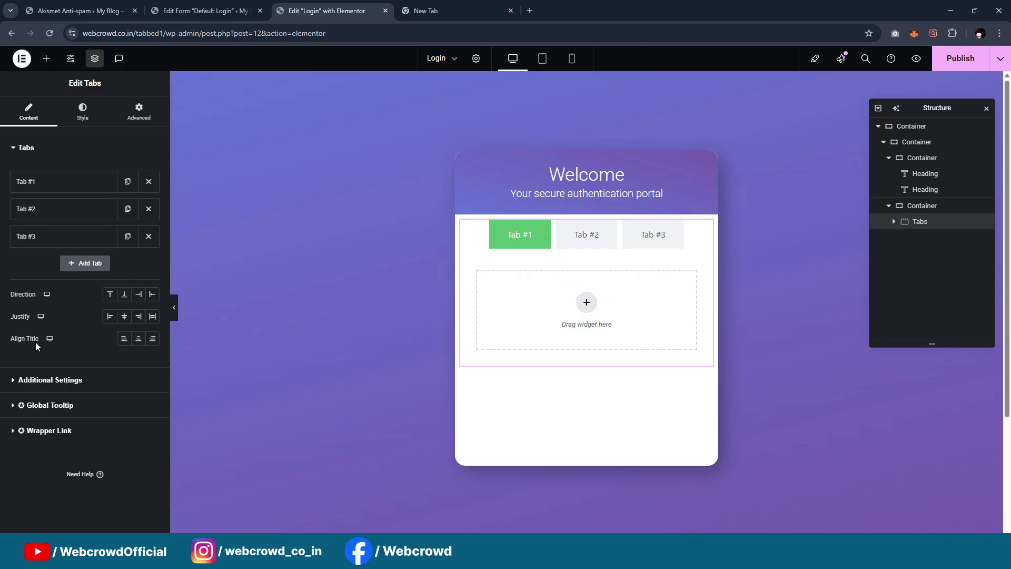
pyautogui.click(154, 316)
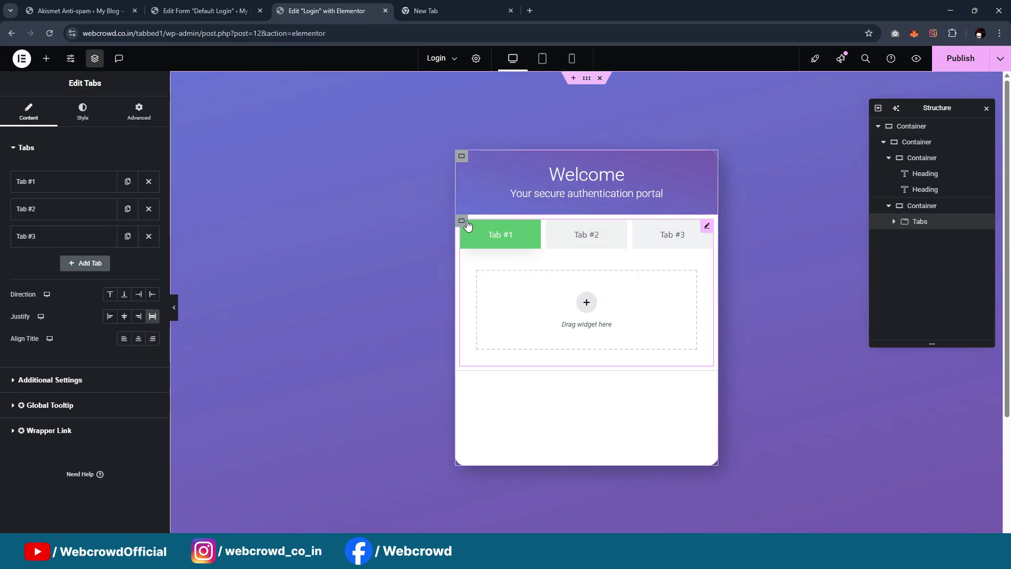
# Set the tabs container's padding to 0 and preview the card
pyautogui.click(462, 222)
pyautogui.click(138, 112)
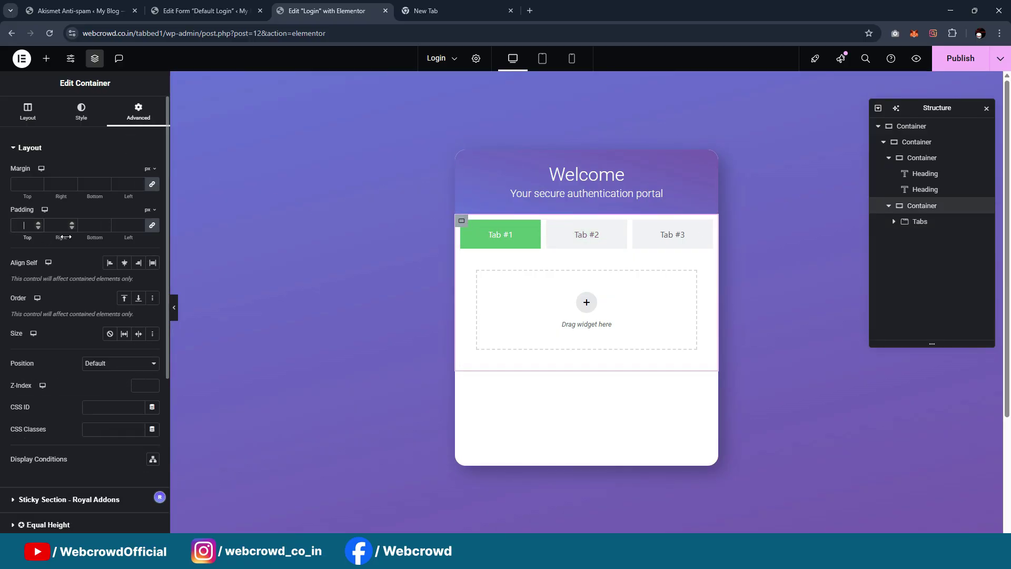
pyautogui.write('0')
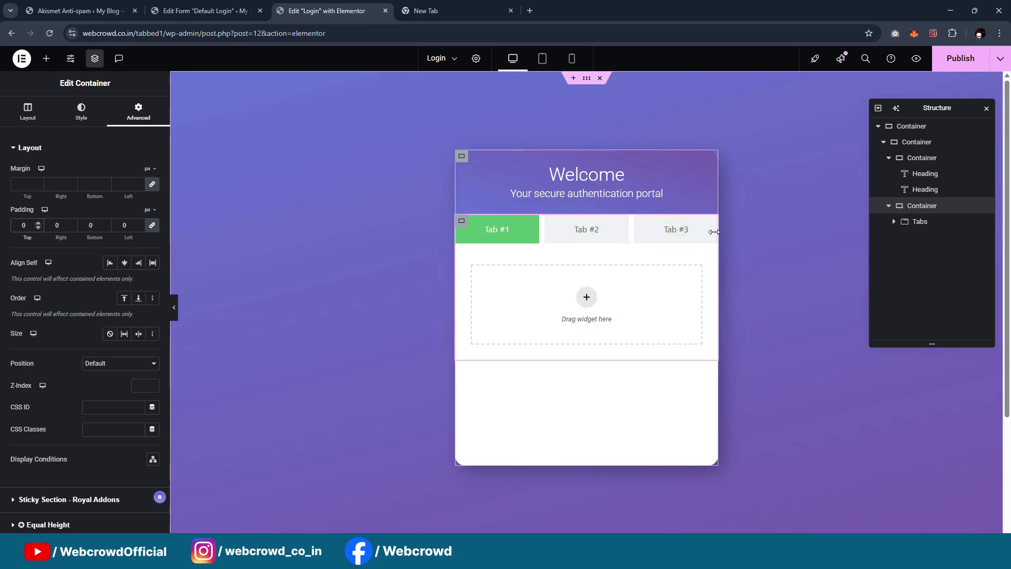
pyautogui.click(173, 307)
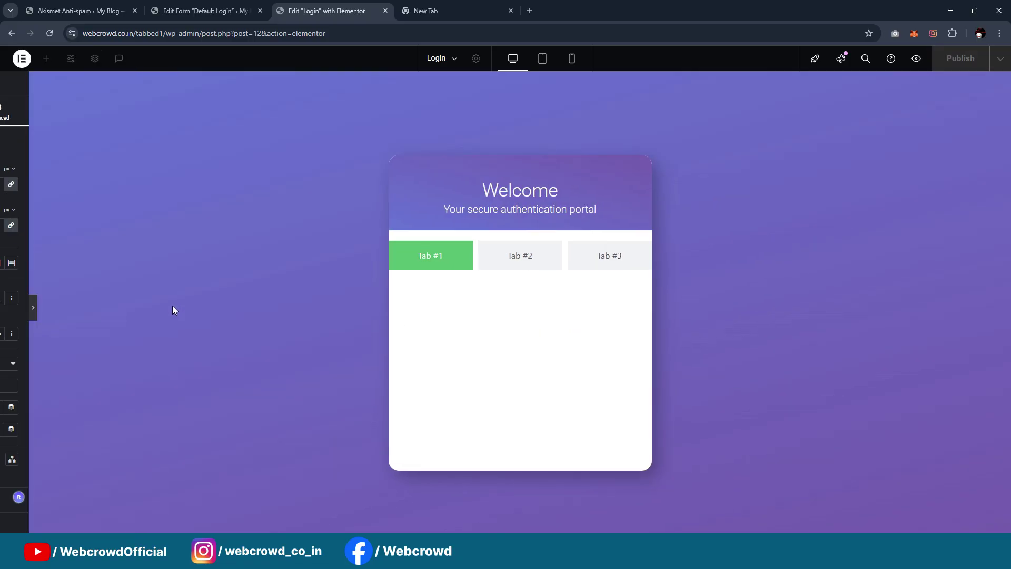
pyautogui.click(4, 308)
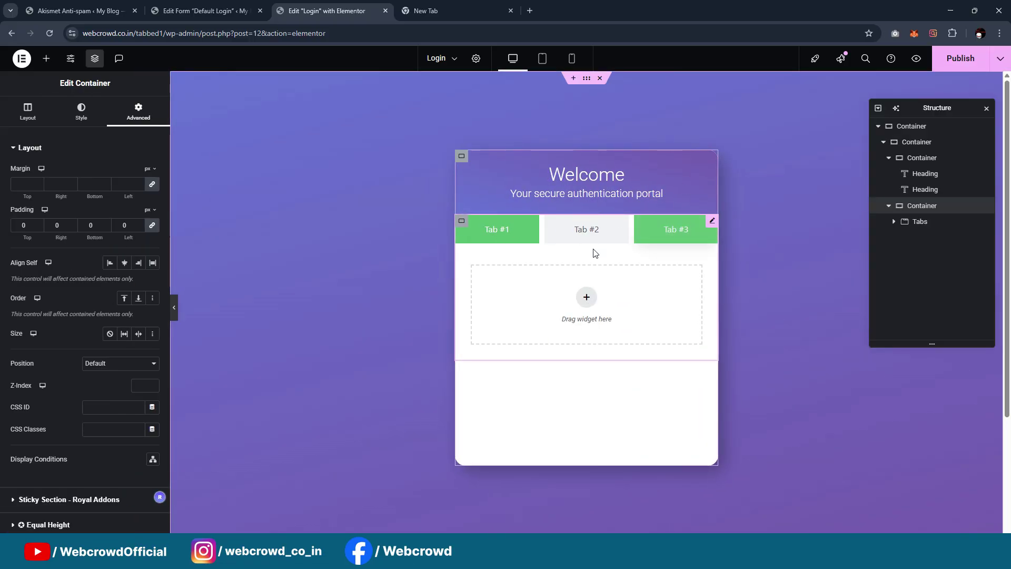
pyautogui.click(712, 222)
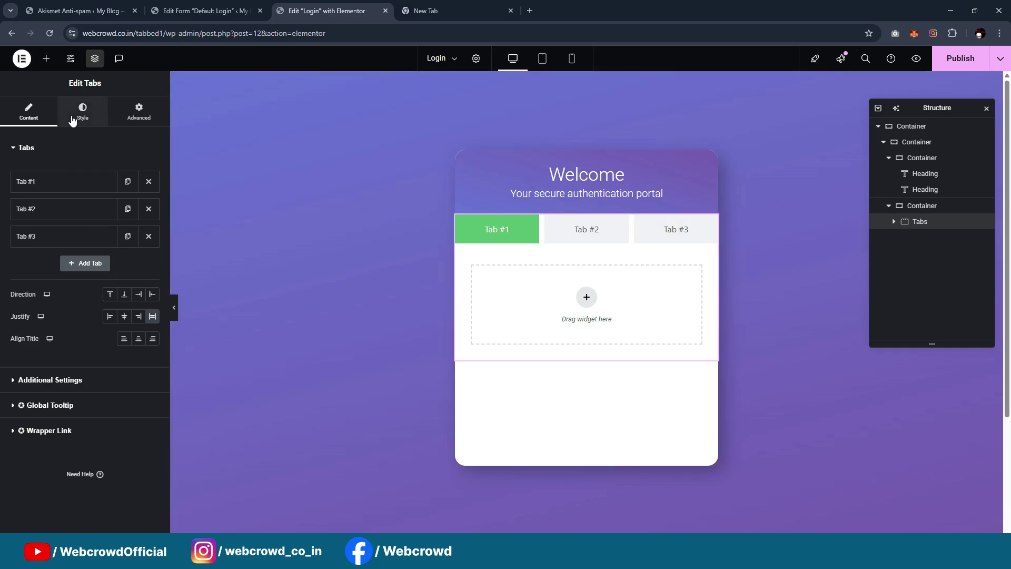
pyautogui.moveTo(568, 538); pyautogui.dragTo(568, 552)
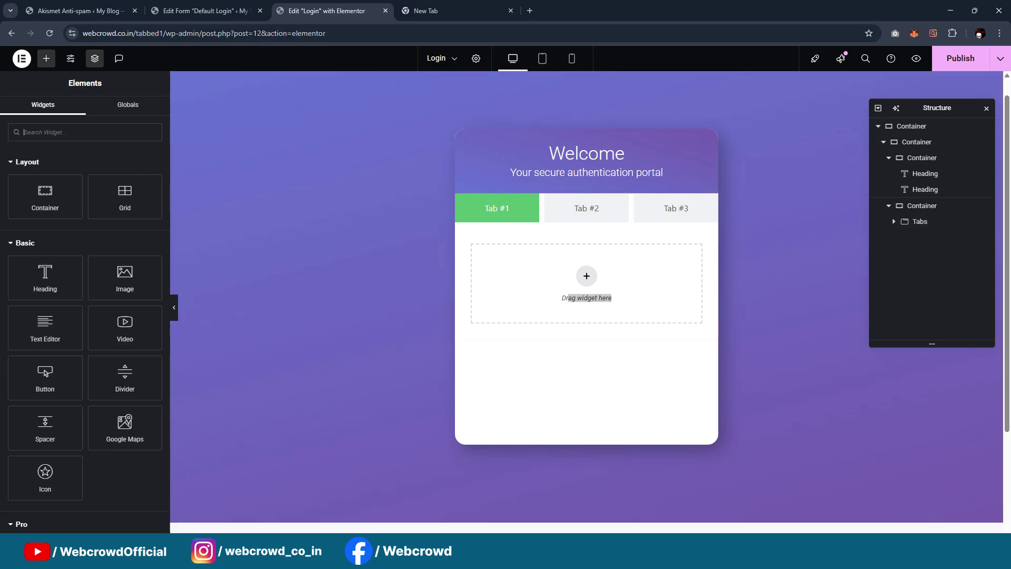
pyautogui.click(573, 554)
pyautogui.click(609, 488)
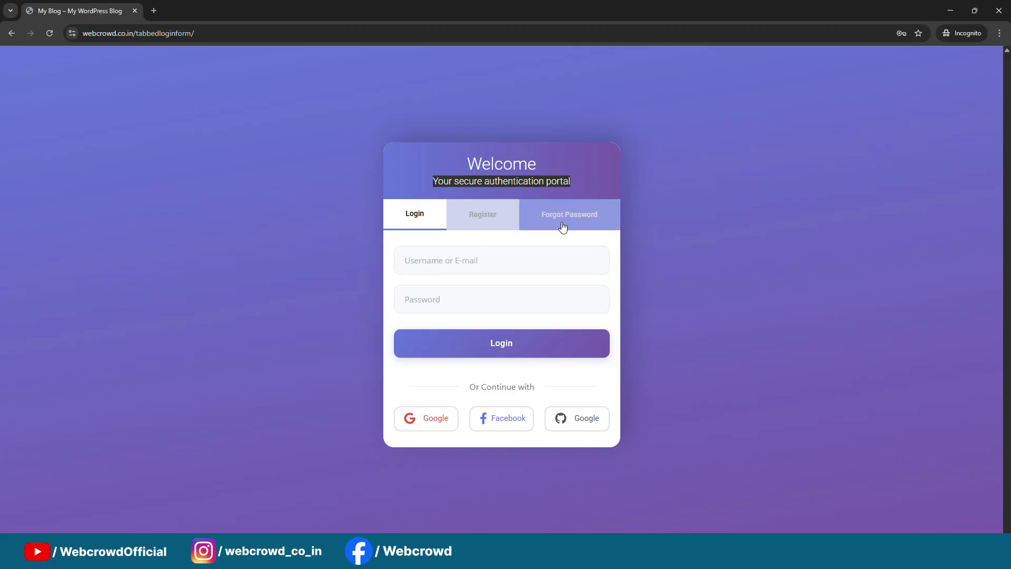
pyautogui.click(948, 11)
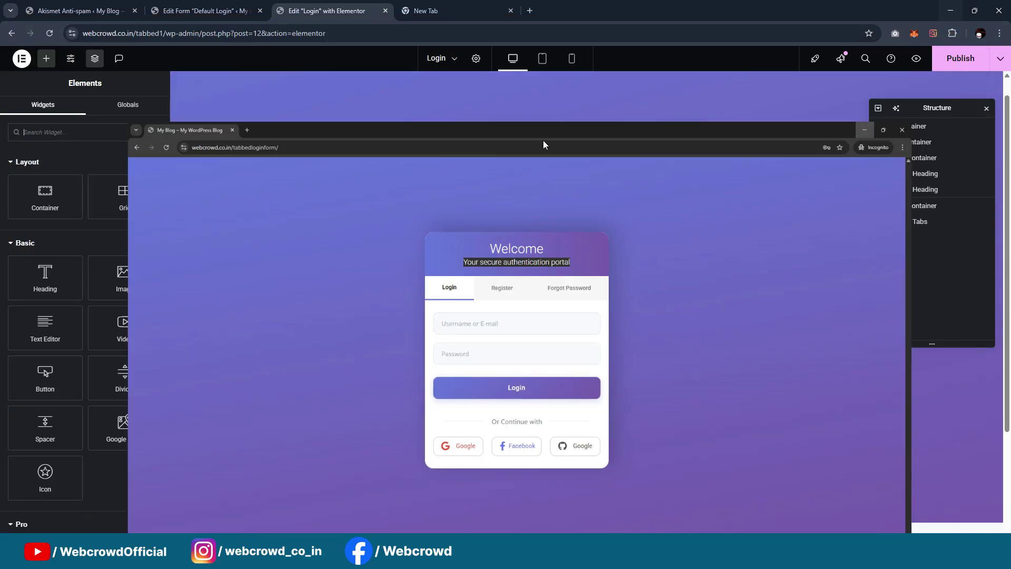
pyautogui.click(586, 208)
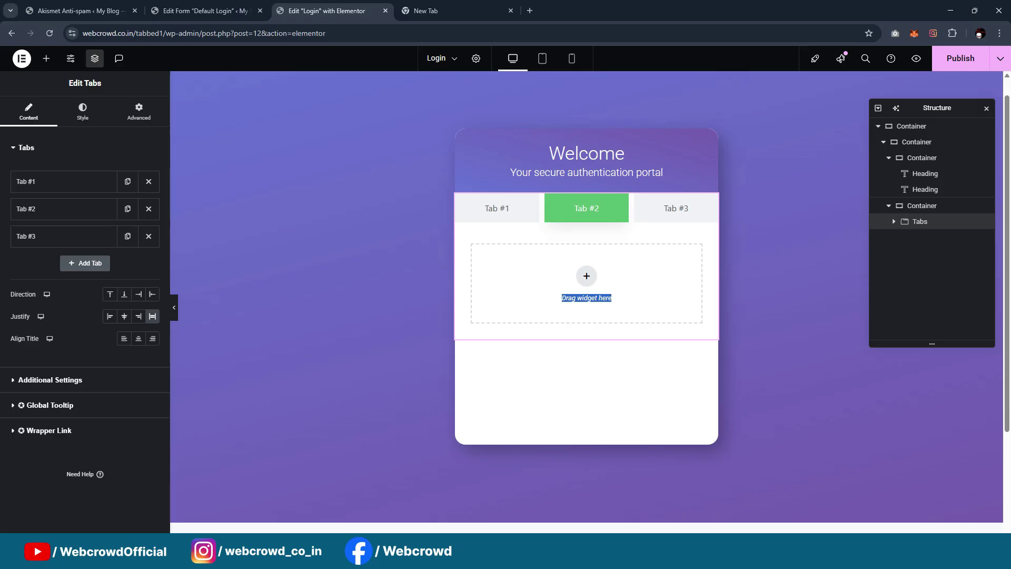
pyautogui.hotkey('alt', 'Tab')
pyautogui.hotkey('alt', 'Tab')
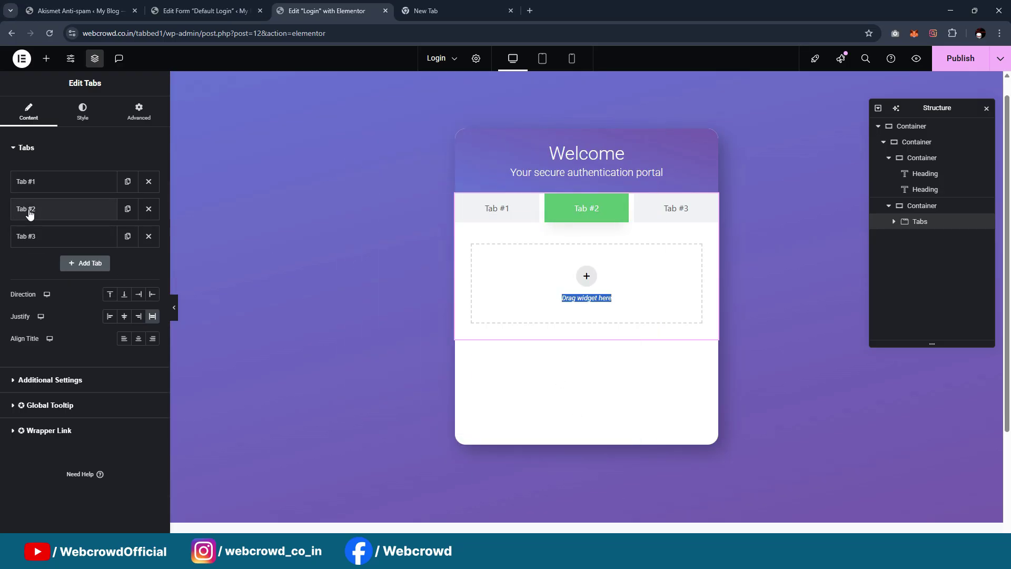
# Set the gap between the tabs to 0
pyautogui.click(82, 117)
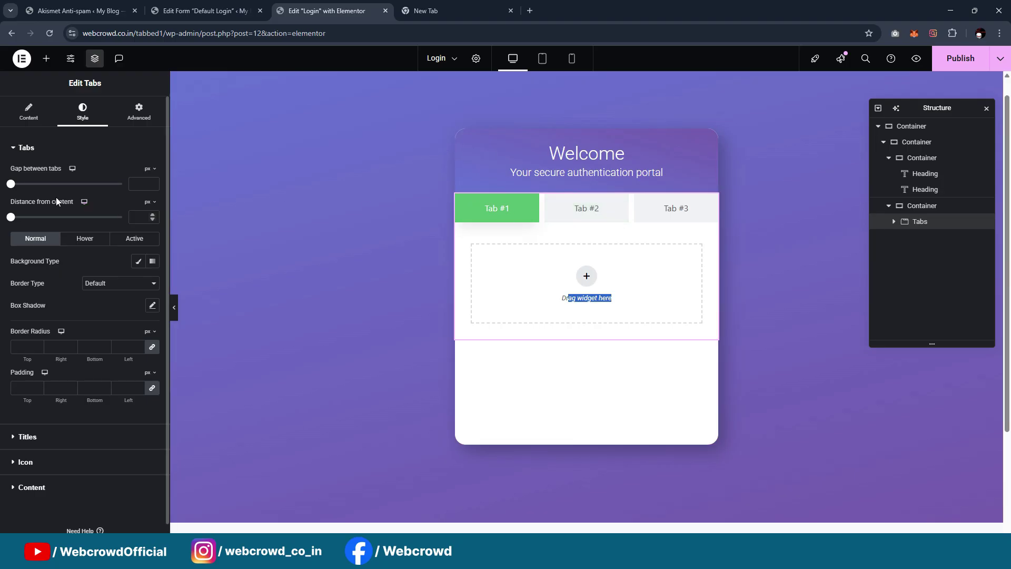
pyautogui.moveTo(10, 184); pyautogui.dragTo(1, 181)
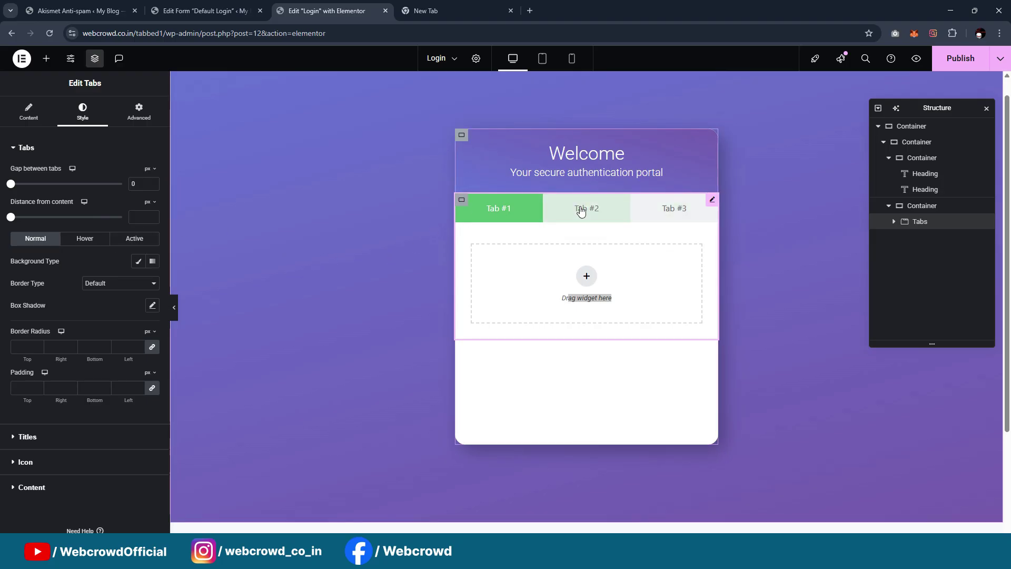
pyautogui.click(30, 113)
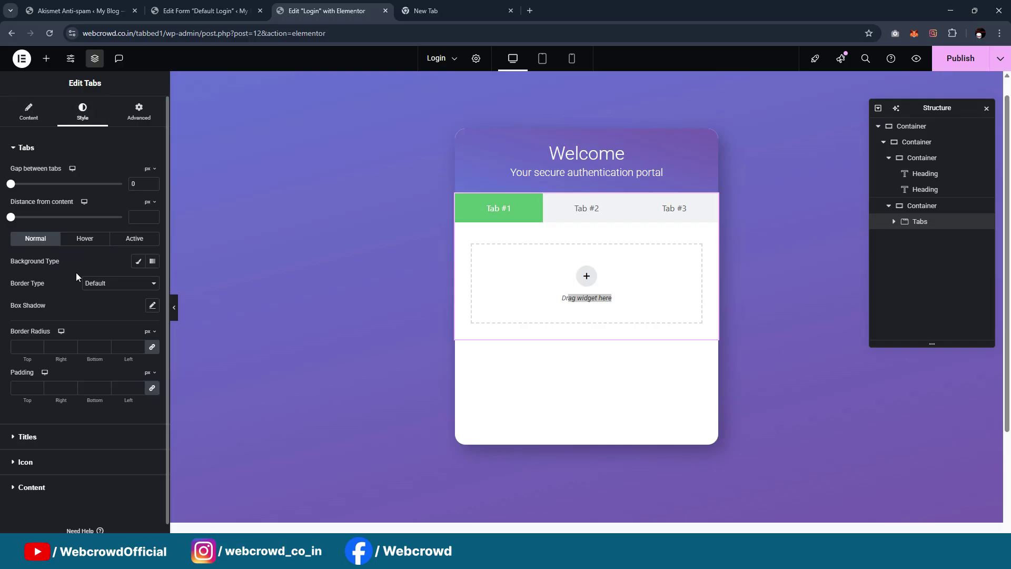
# Give the tabs a global Color1 background on hover and when active, then preview
pyautogui.click(84, 238)
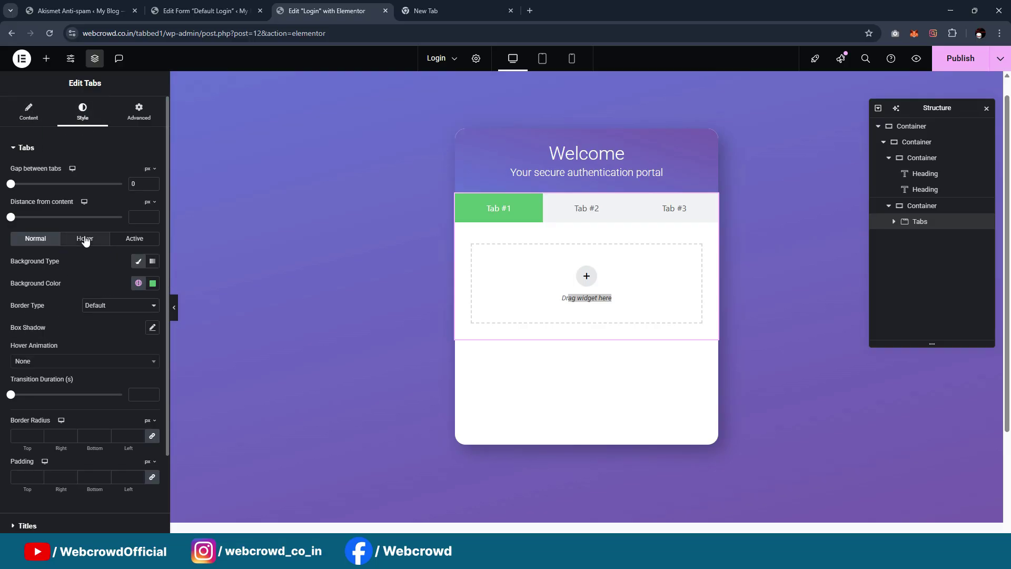
pyautogui.click(138, 282)
pyautogui.scroll(-2, 62, 412)
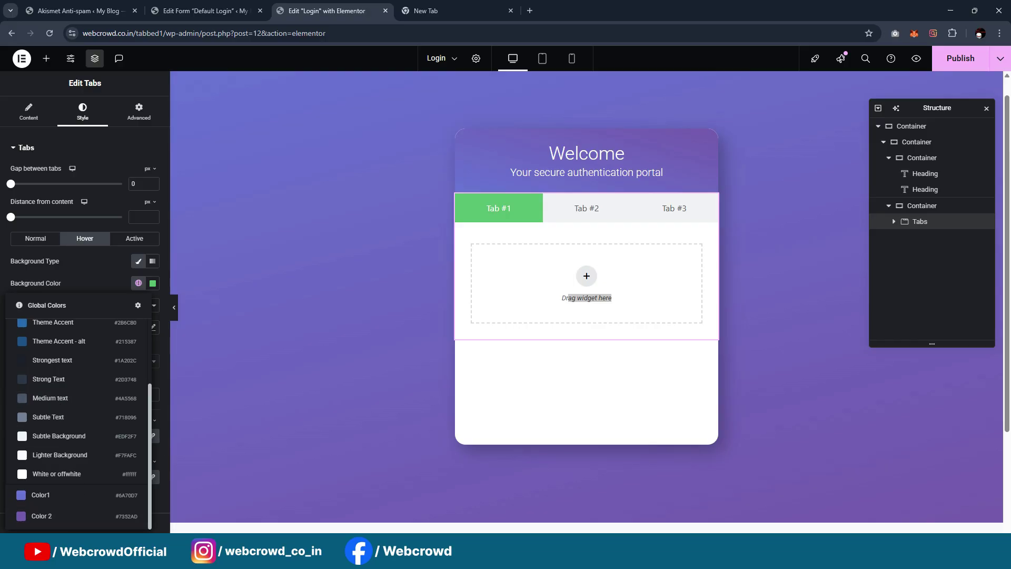
pyautogui.click(41, 494)
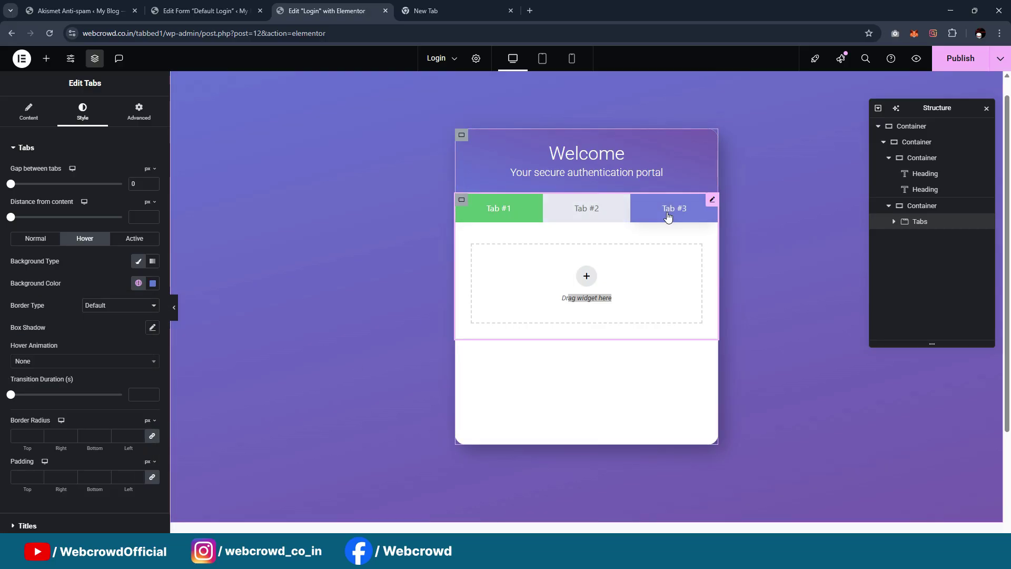
pyautogui.click(139, 243)
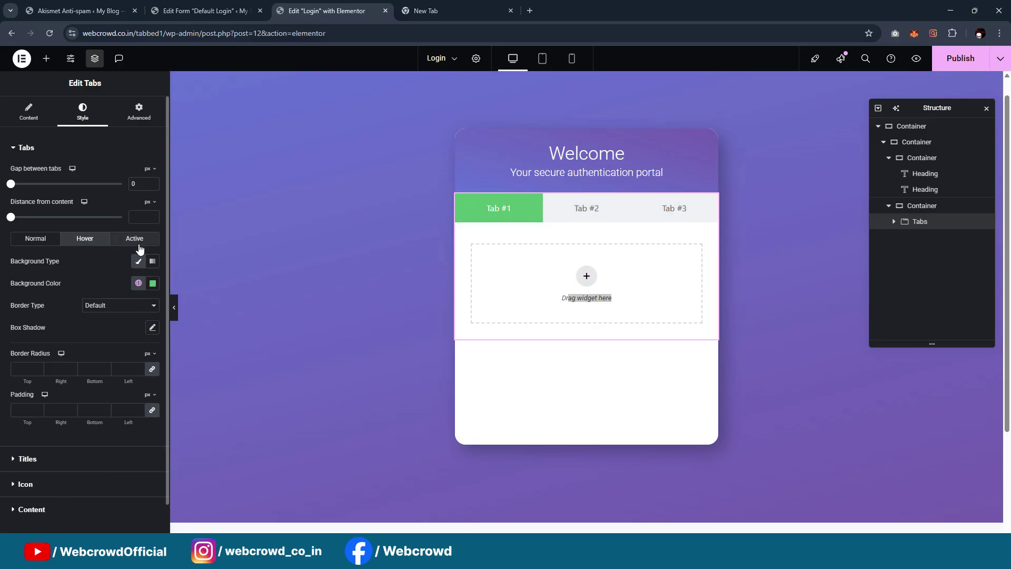
pyautogui.click(138, 283)
pyautogui.scroll(-3, 62, 416)
pyautogui.click(58, 495)
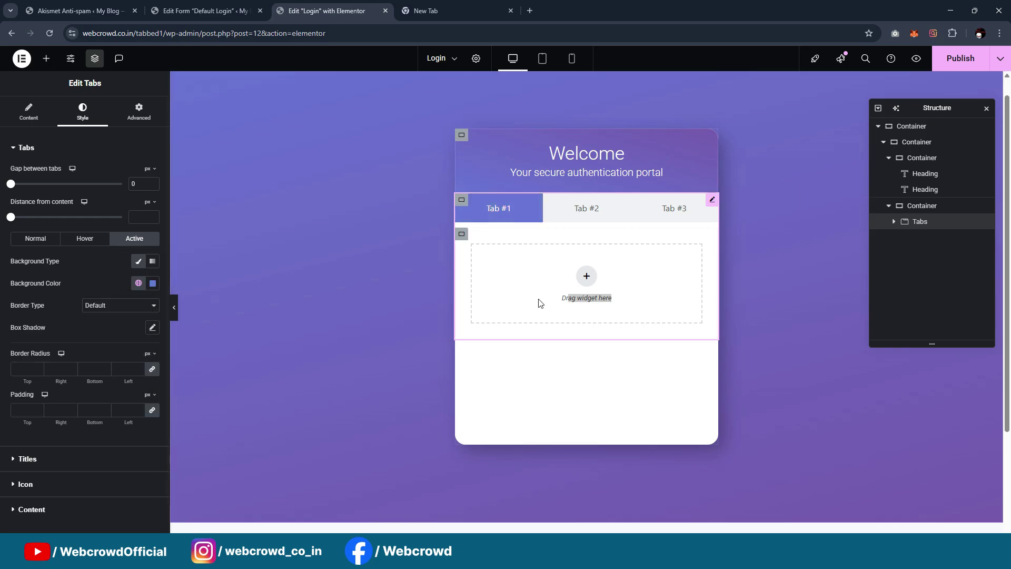
pyautogui.click(174, 311)
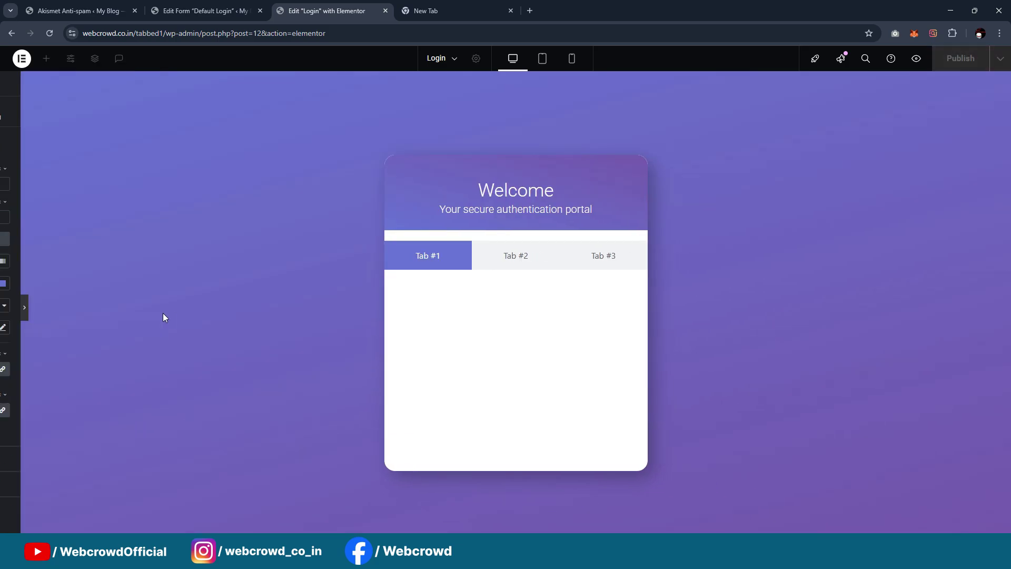
pyautogui.click(3, 307)
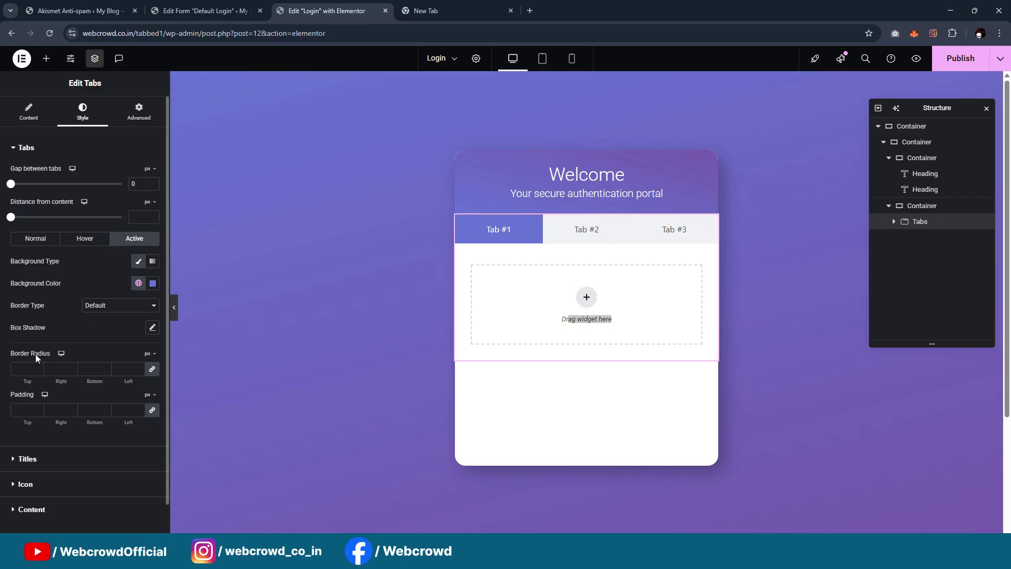
# Give the active tab a solid border in the global Color1
pyautogui.click(123, 314)
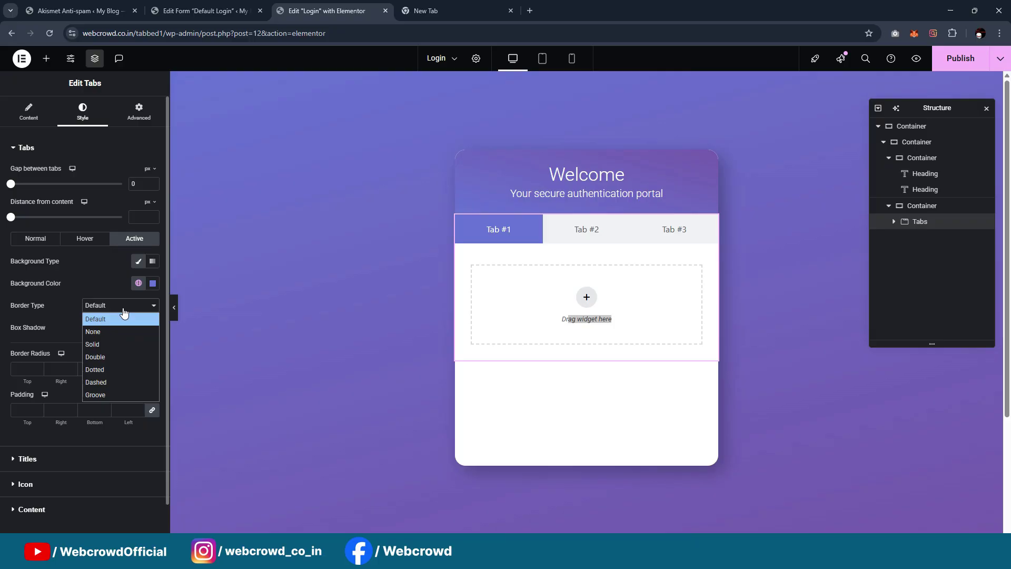
pyautogui.click(115, 343)
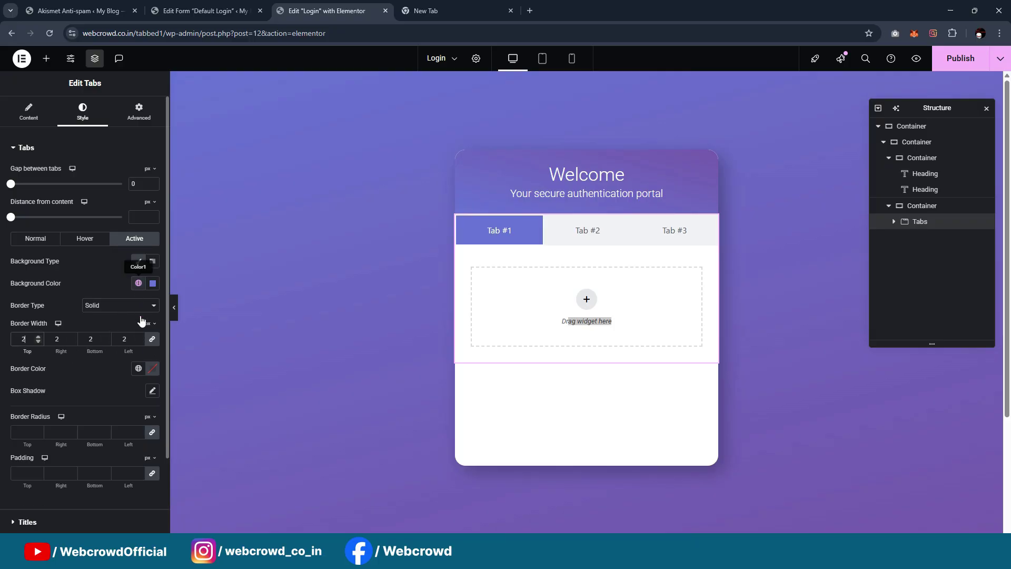
pyautogui.click(138, 368)
pyautogui.scroll(-2, 50, 348)
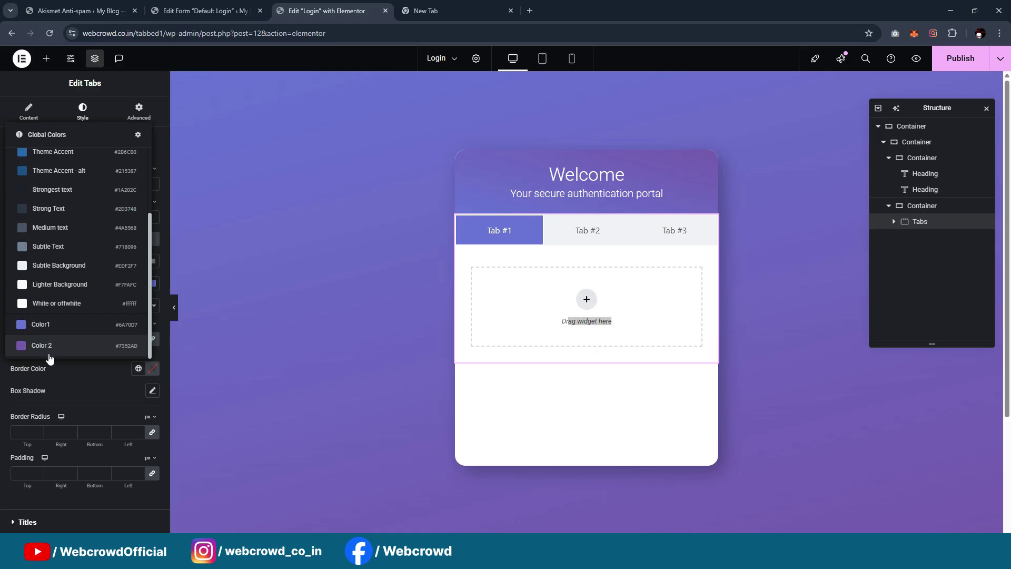
pyautogui.click(48, 325)
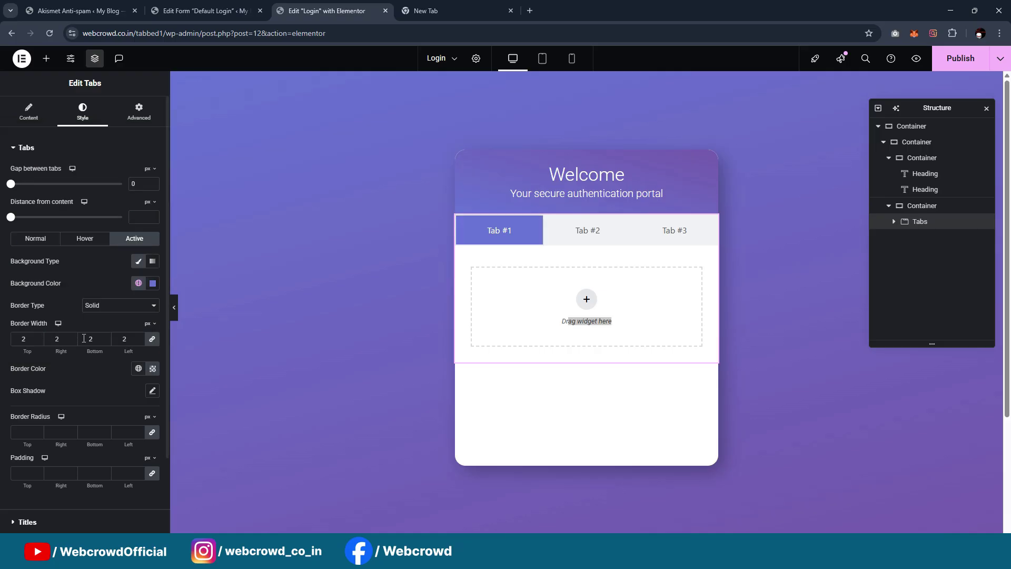
# Make the active tab background transparent and set its border width to 0/0/2/0
pyautogui.click(152, 284)
pyautogui.moveTo(212, 420); pyautogui.dragTo(1, 416)
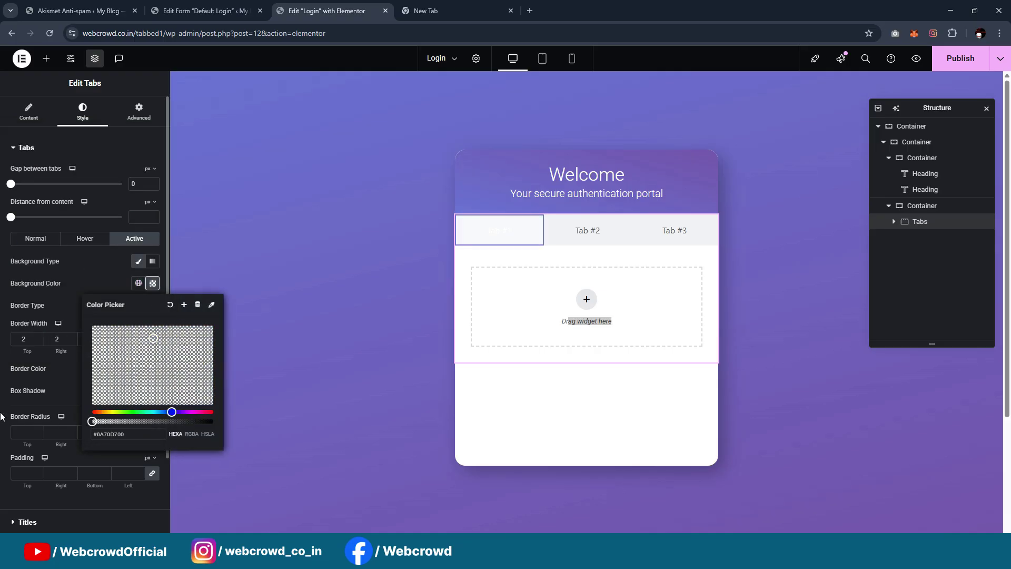
pyautogui.click(1, 349)
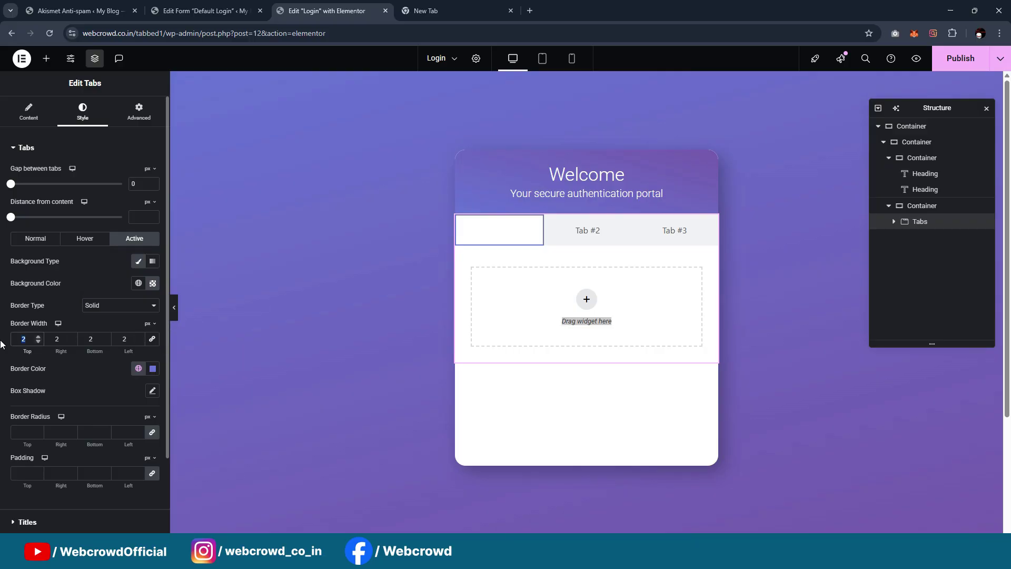
pyautogui.write('0')
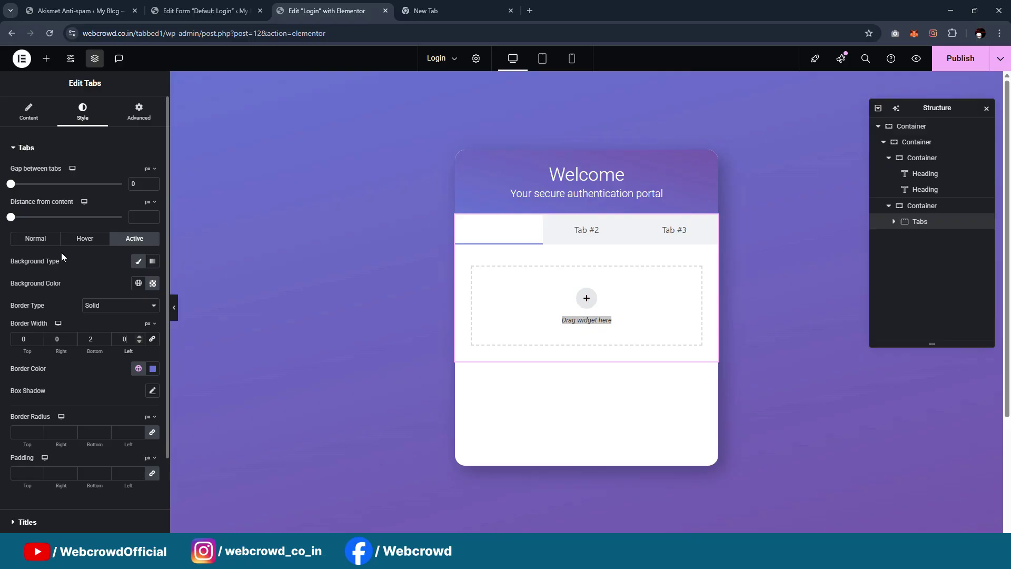
pyautogui.click(73, 283)
pyautogui.scroll(-2, 73, 275)
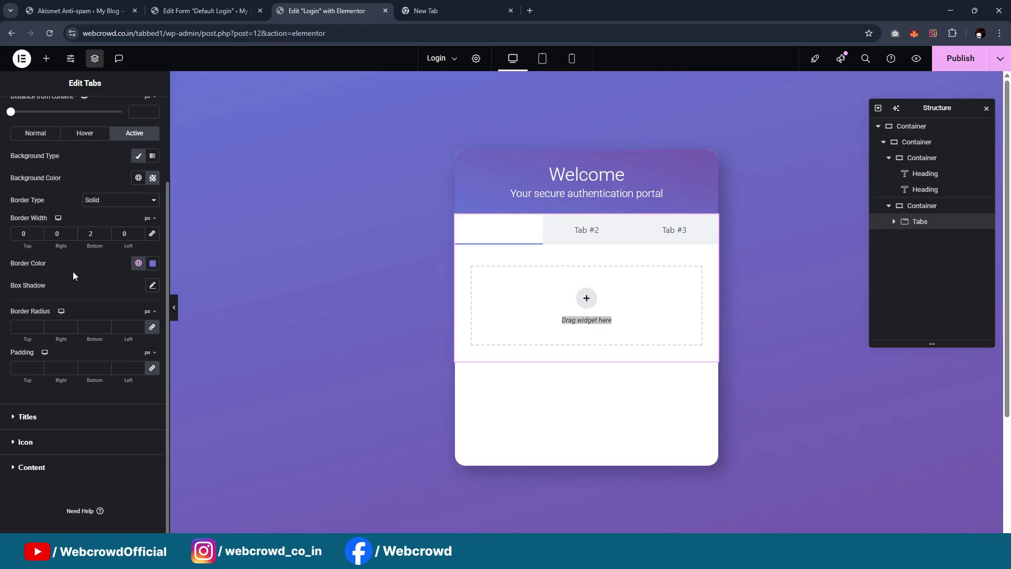
pyautogui.scroll(1, 73, 275)
# Colour the active tab titles grey and save it as global colour 'Text color'
pyautogui.scroll(-1, 73, 272)
pyautogui.click(41, 417)
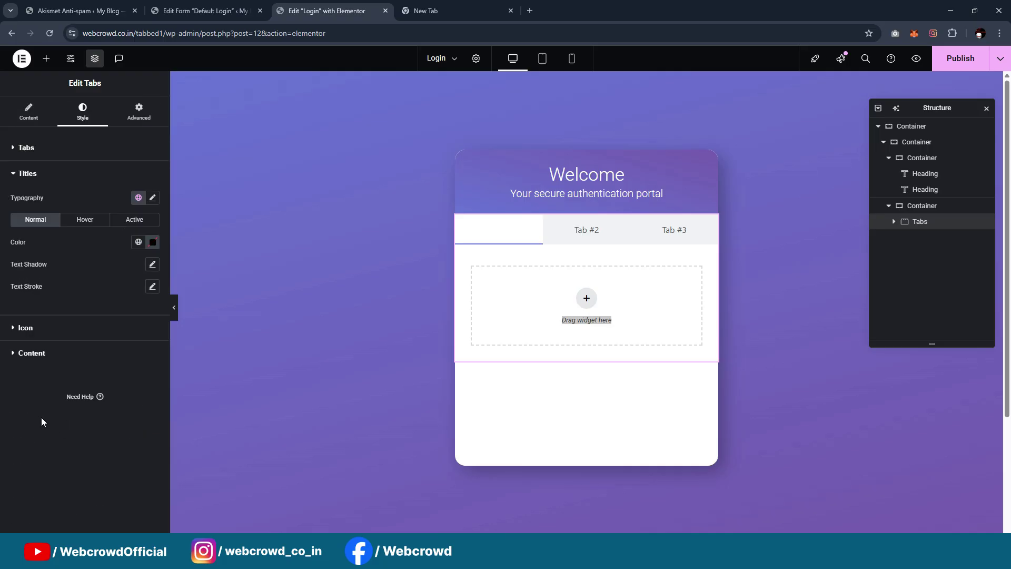
pyautogui.click(135, 220)
pyautogui.click(135, 245)
pyautogui.scroll(-3, 66, 368)
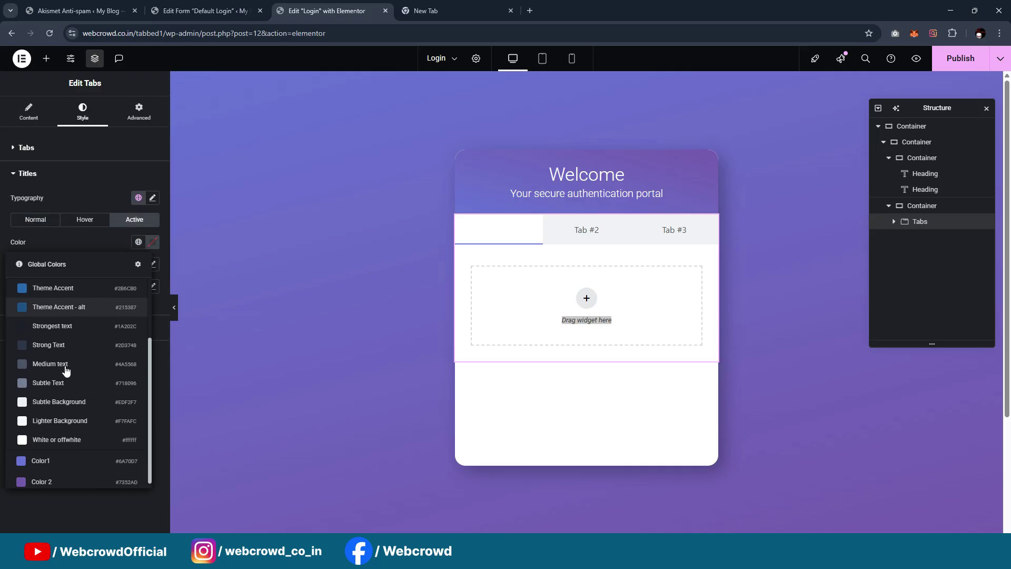
pyautogui.scroll(3, 56, 390)
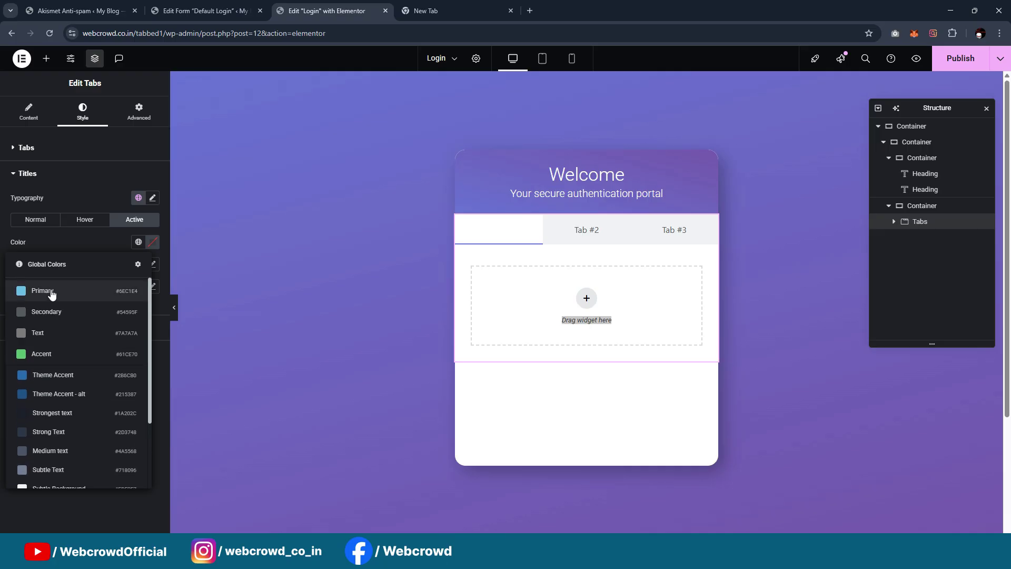
pyautogui.click(128, 248)
pyautogui.click(153, 242)
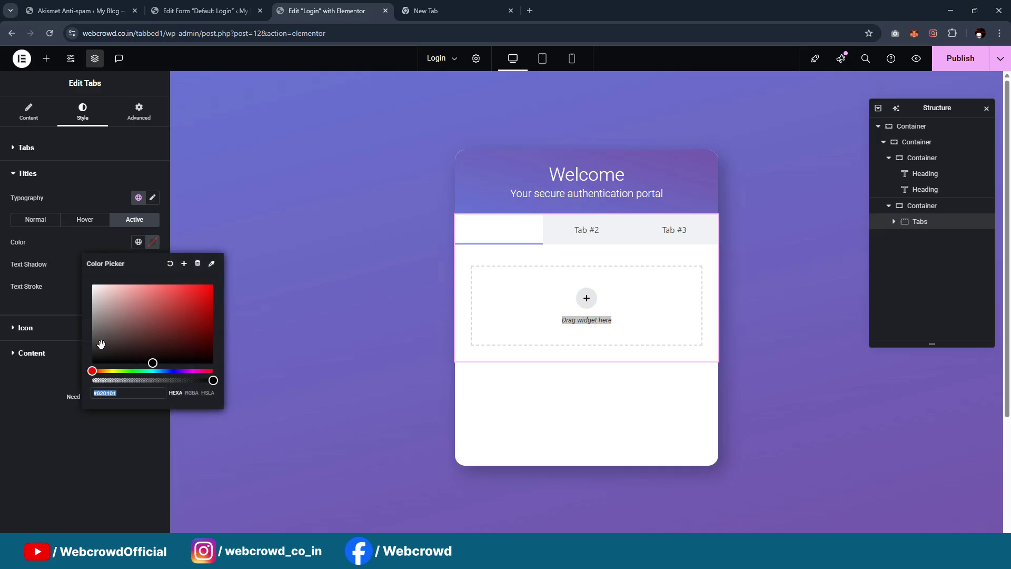
pyautogui.moveTo(100, 342)
pyautogui.mouseDown()
pyautogui.moveTo(90, 316)
pyautogui.moveTo(90, 349)
pyautogui.mouseUp()
pyautogui.click(183, 263)
pyautogui.moveTo(498, 298); pyautogui.dragTo(351, 306)
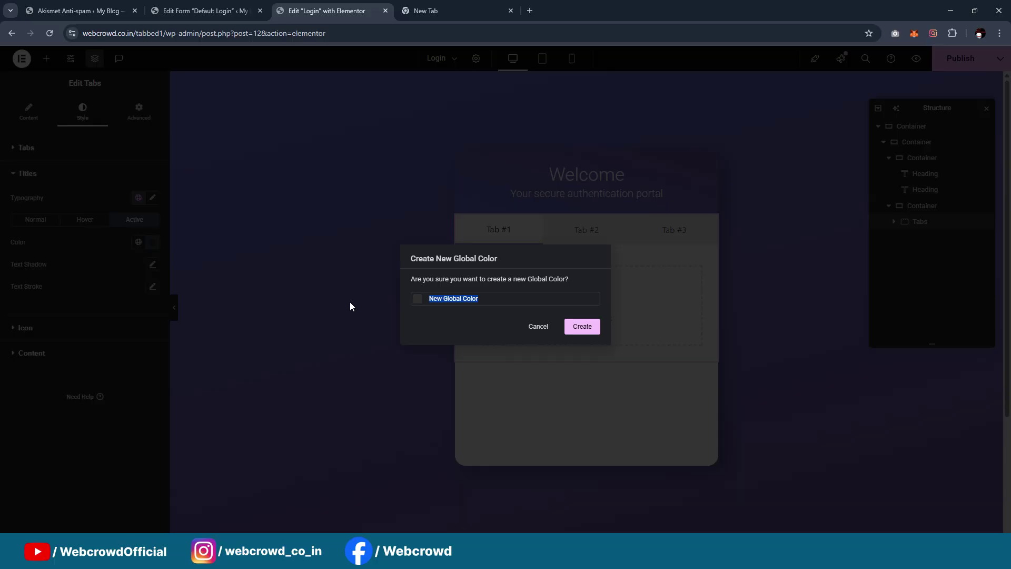
pyautogui.write('Text co')
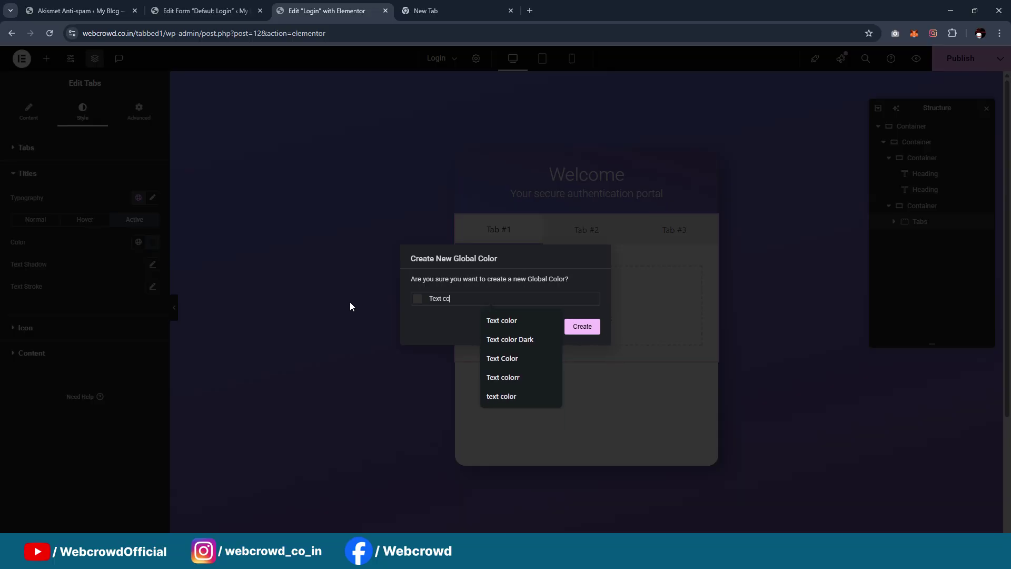
pyautogui.write('lor')
pyautogui.click(582, 327)
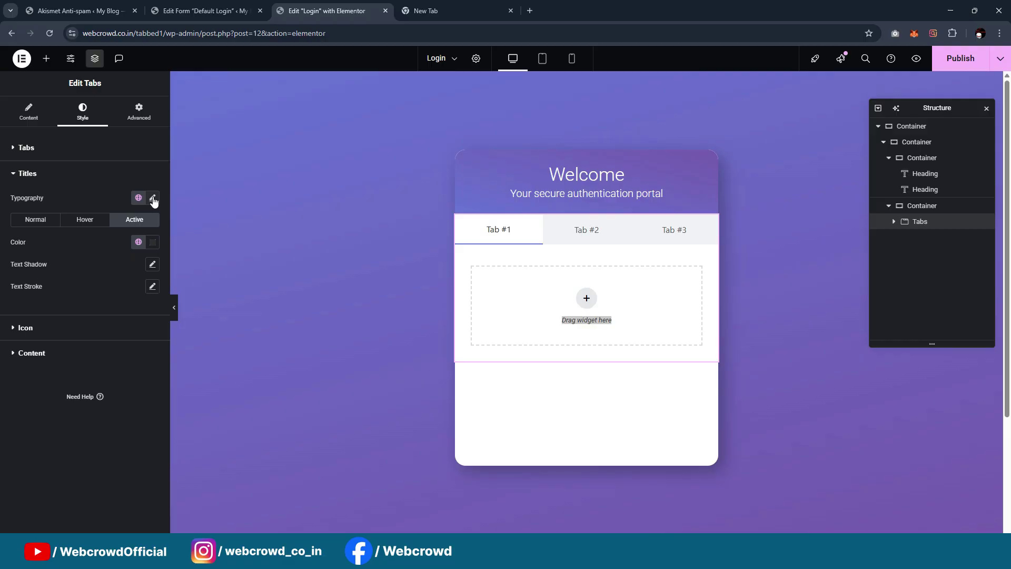
# Change the tab titles' font weight and check each tab as active
pyautogui.click(152, 198)
pyautogui.click(120, 307)
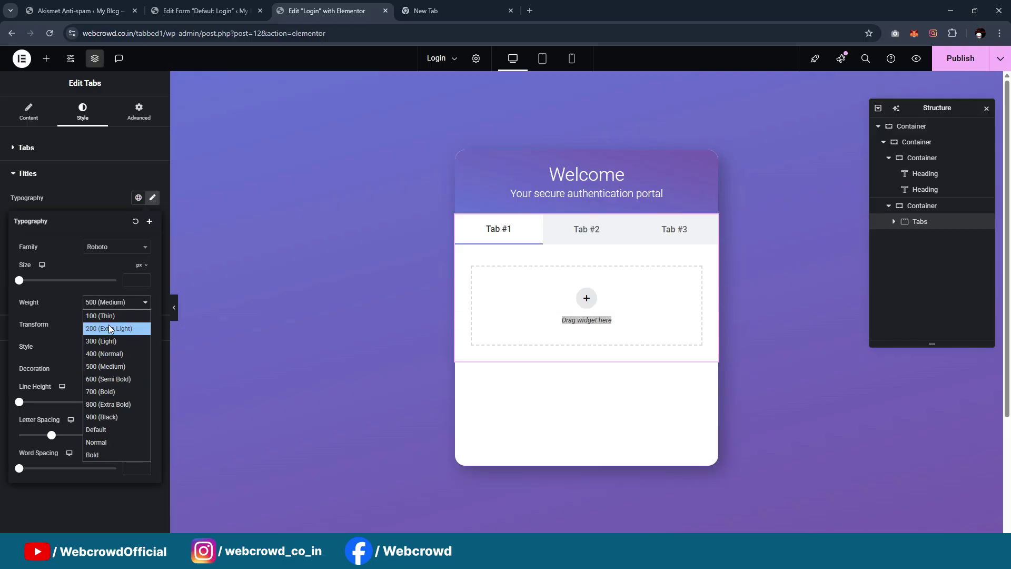
pyautogui.click(109, 313)
pyautogui.click(248, 256)
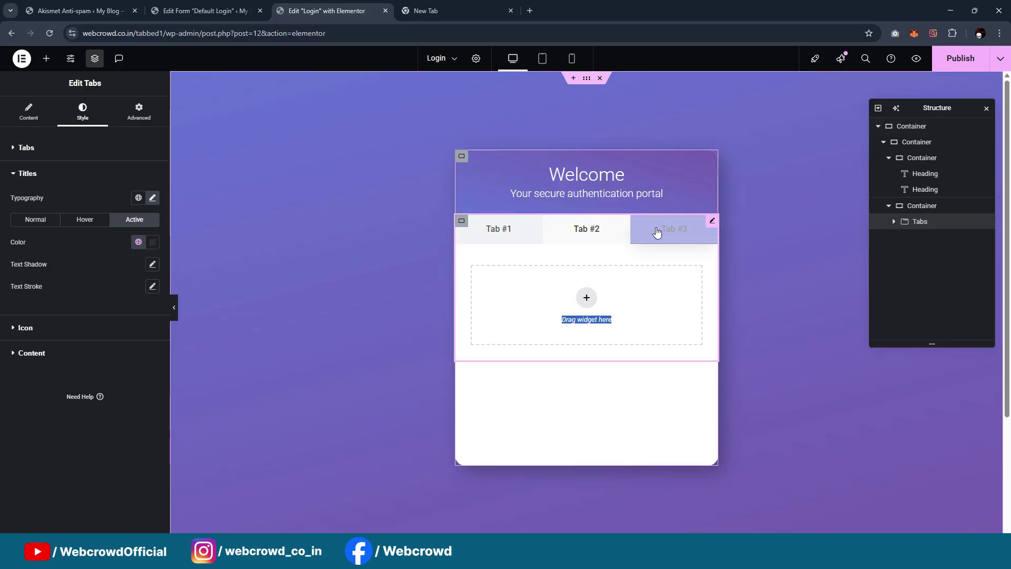
pyautogui.click(583, 231)
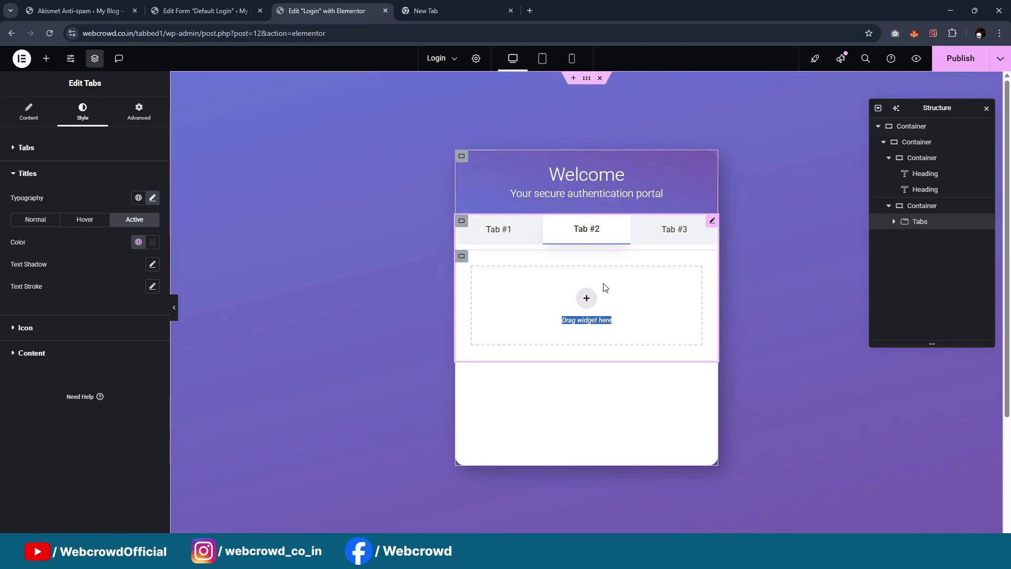
pyautogui.click(679, 235)
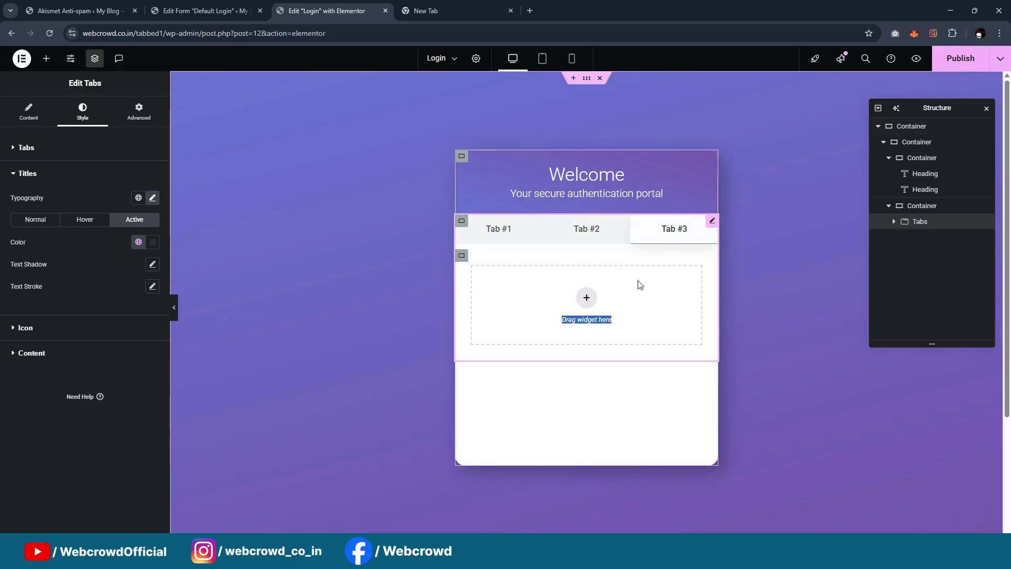
pyautogui.click(588, 235)
pyautogui.click(528, 235)
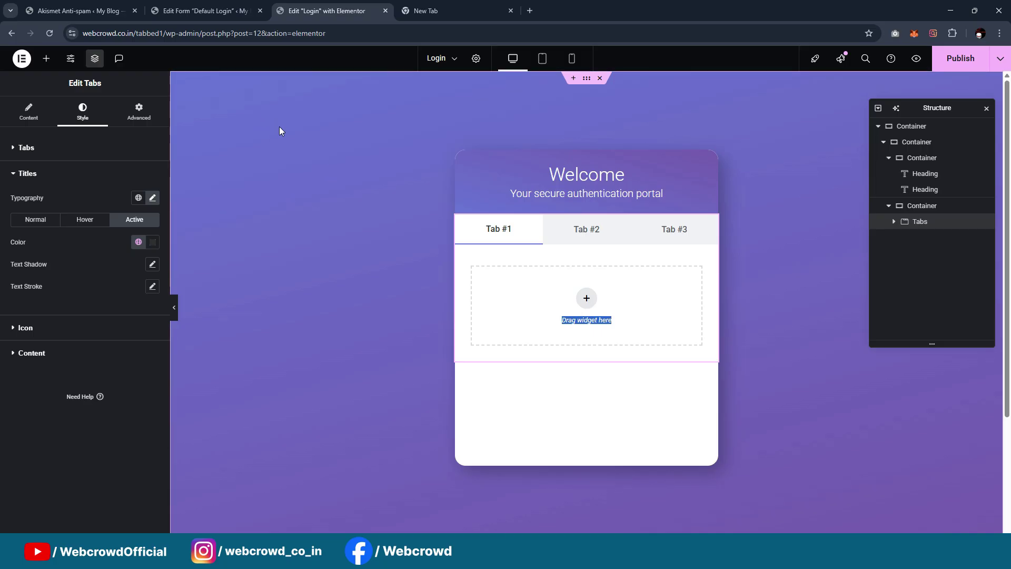
# Bring up the Default Login form's edit page to get its shortcode
pyautogui.click(442, 10)
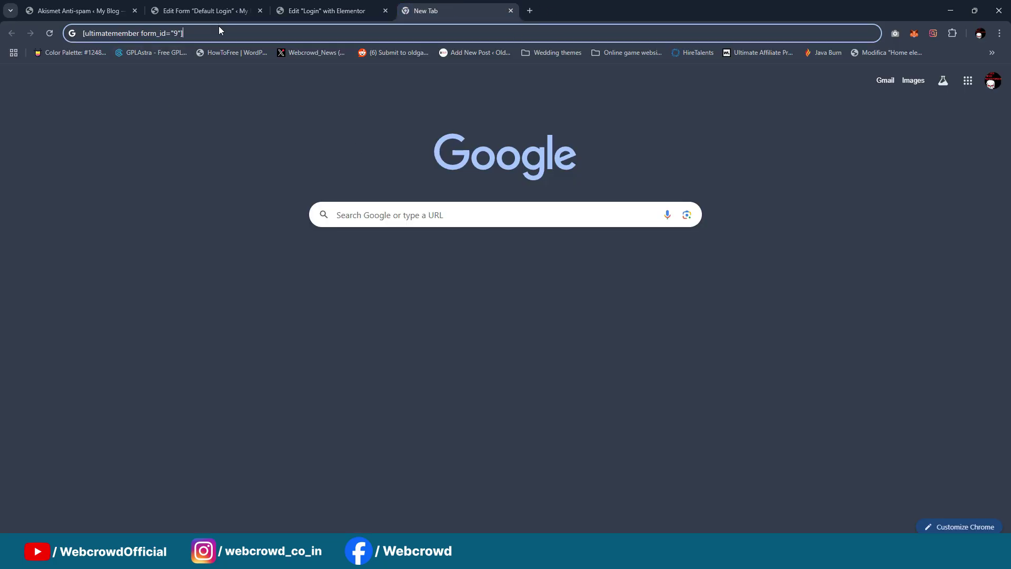
pyautogui.click(240, 38)
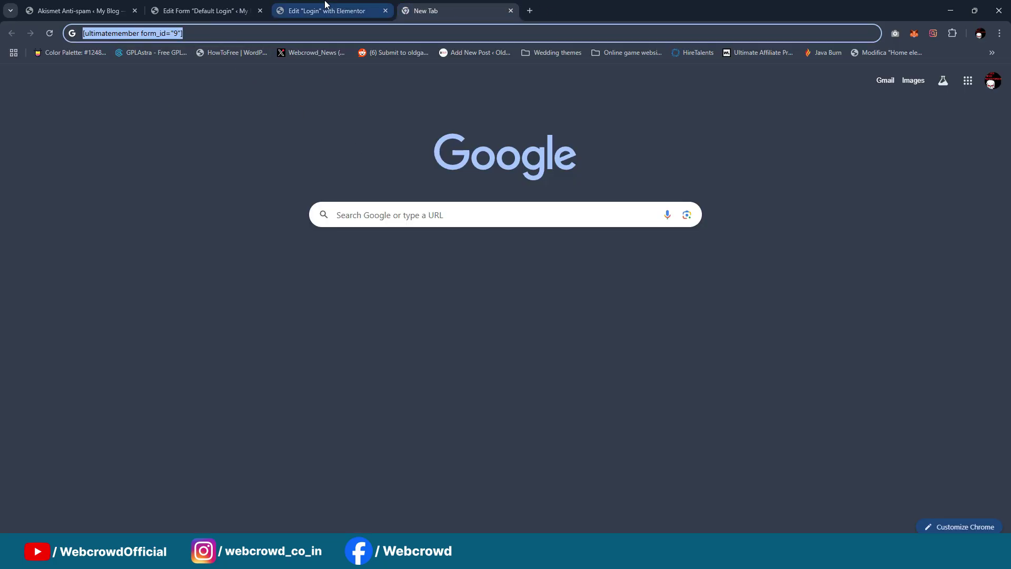
pyautogui.click(326, 10)
pyautogui.click(230, 13)
pyautogui.scroll(-3, 461, 242)
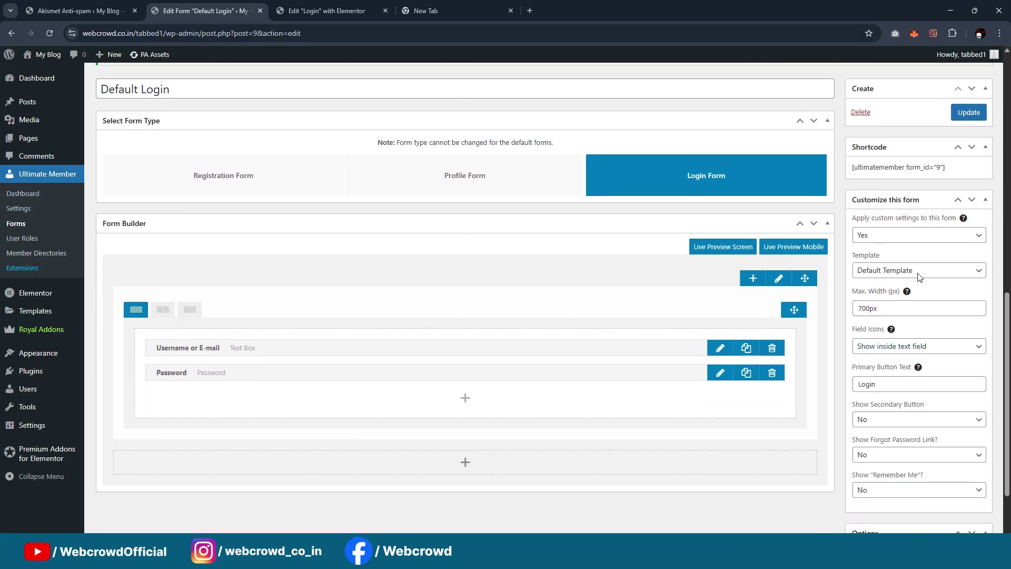
# Copy the Default Login shortcode and drop a Shortcode widget into Tab #1
pyautogui.doubleClick(893, 168)
pyautogui.tripleClick(893, 166)
pyautogui.hotkey('ctrl', 'c')
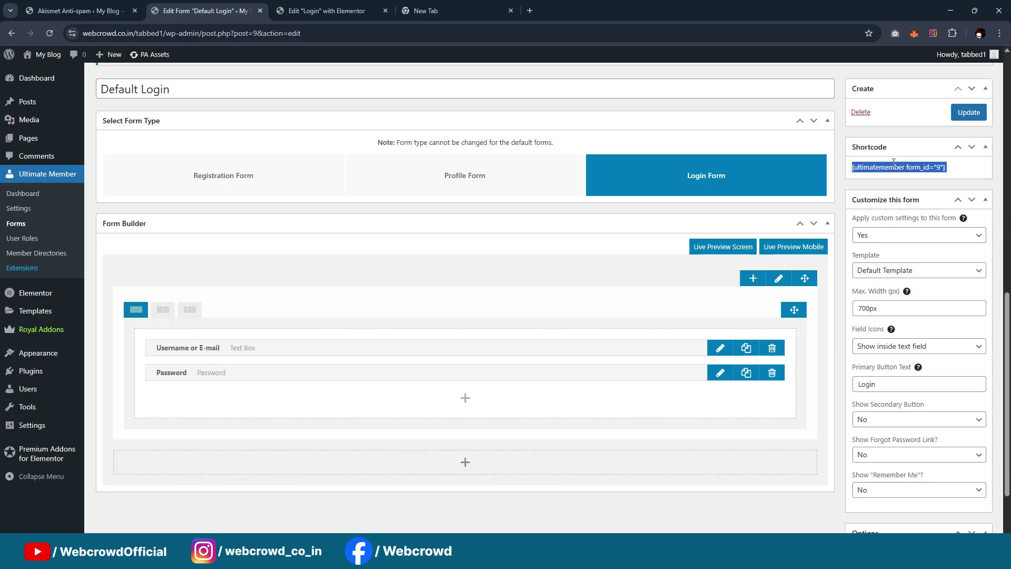
pyautogui.click(311, 11)
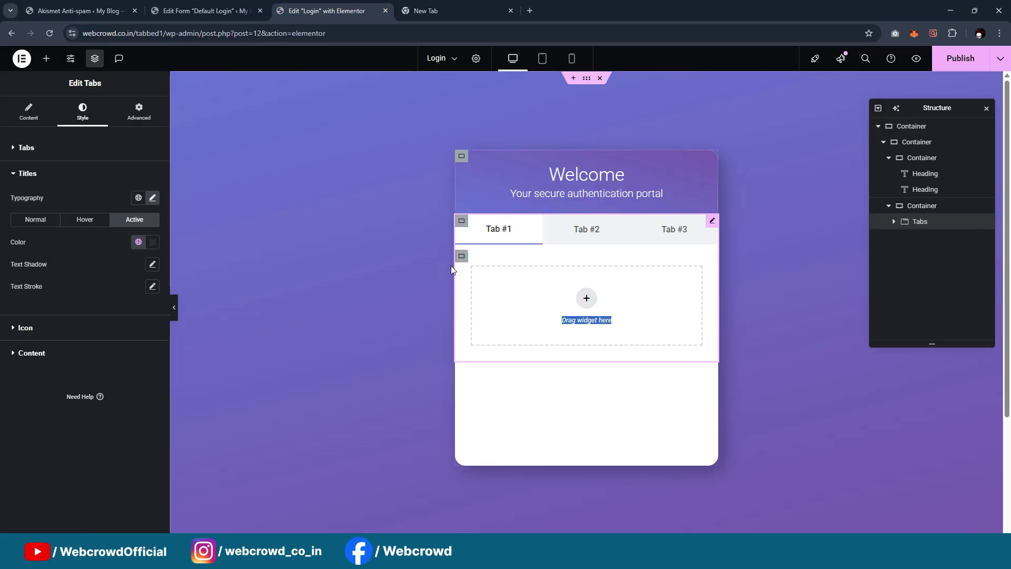
pyautogui.click(47, 58)
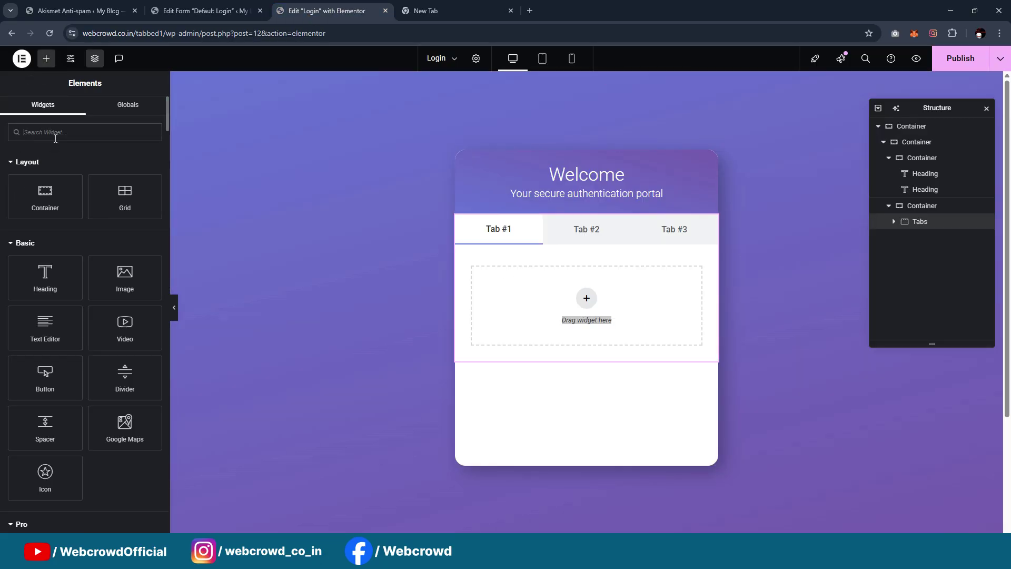
pyautogui.write('short')
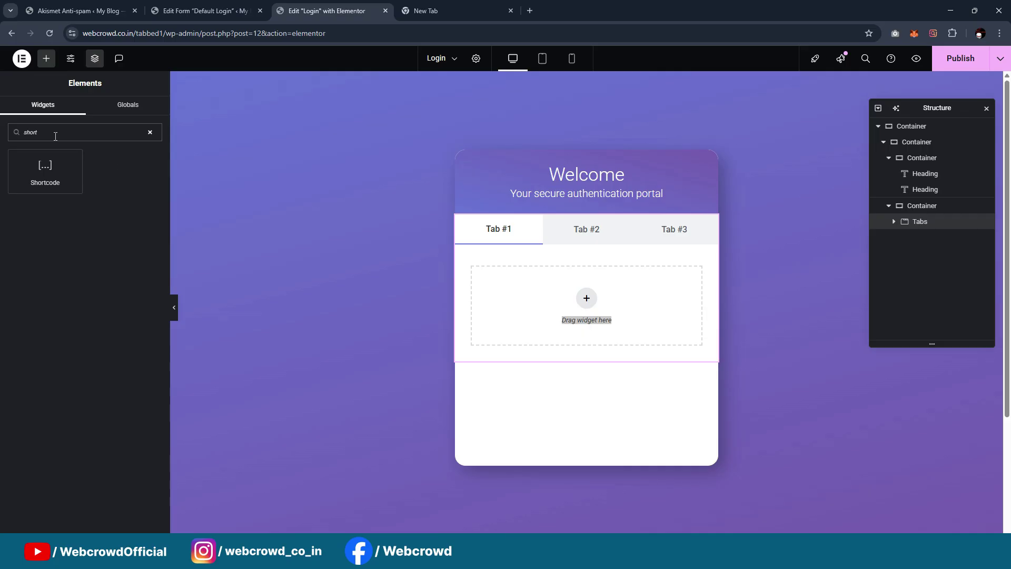
pyautogui.moveTo(45, 168); pyautogui.dragTo(574, 311)
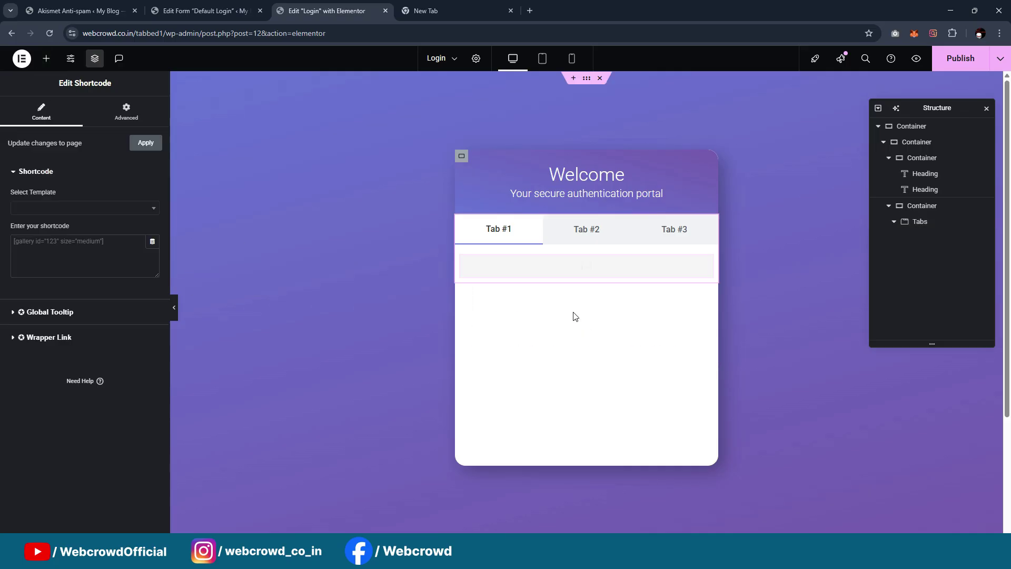
# Paste [ultimatemember form_id="9"] into the widget and copy the site address
pyautogui.click(79, 248)
pyautogui.hotkey('ctrl', 'v')
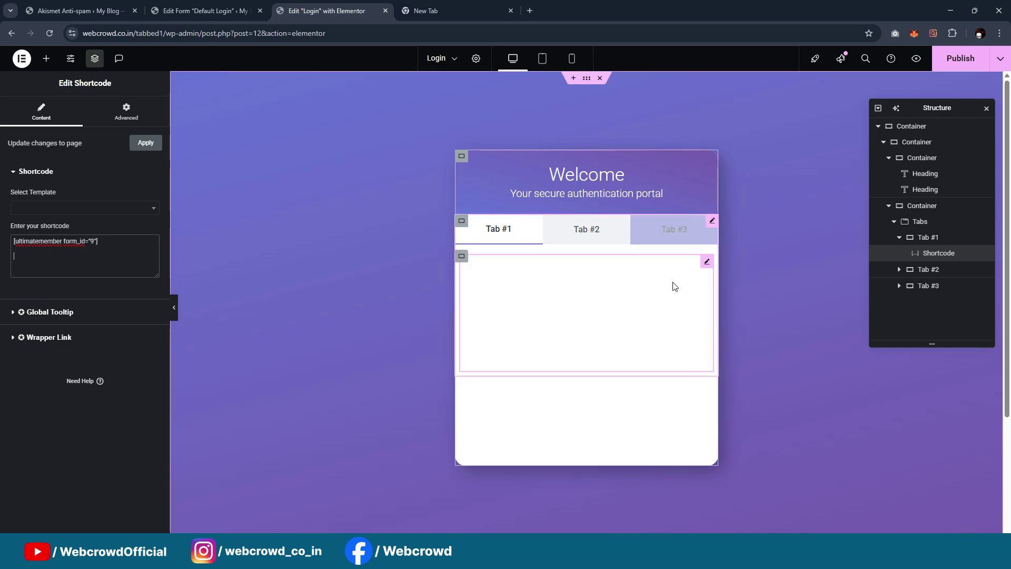
pyautogui.click(462, 258)
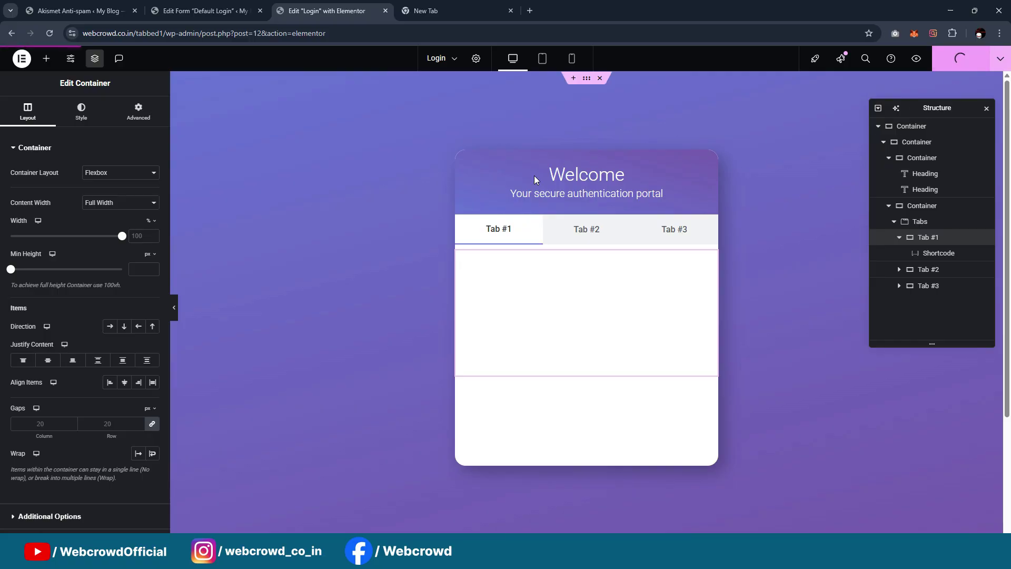
pyautogui.moveTo(149, 32); pyautogui.dragTo(37, 33)
pyautogui.hotkey('ctrl', 'c')
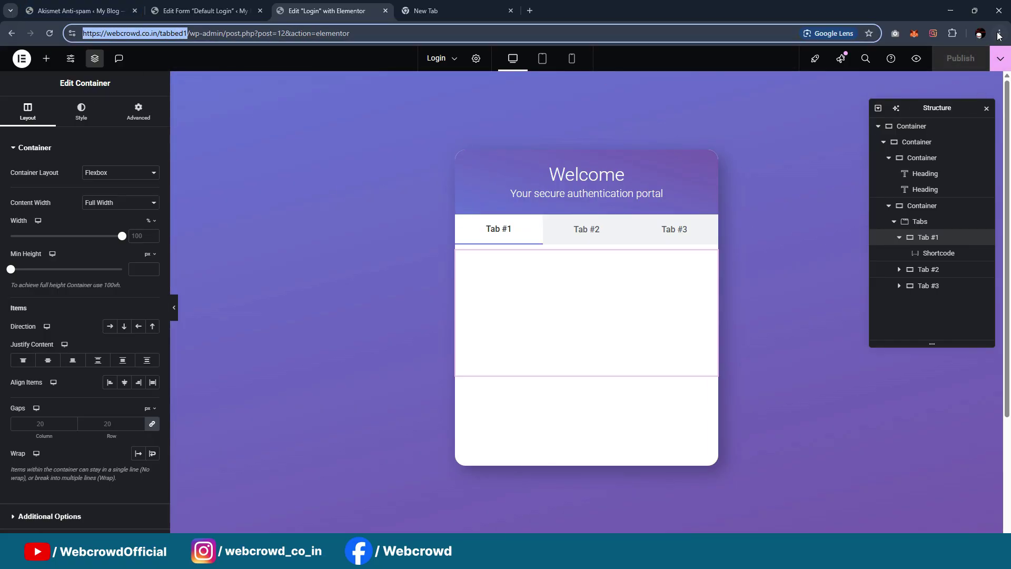
# Load the site in a new Incognito window and check all three tabs
pyautogui.click(999, 33)
pyautogui.click(927, 109)
pyautogui.hotkey('ctrl', 'v')
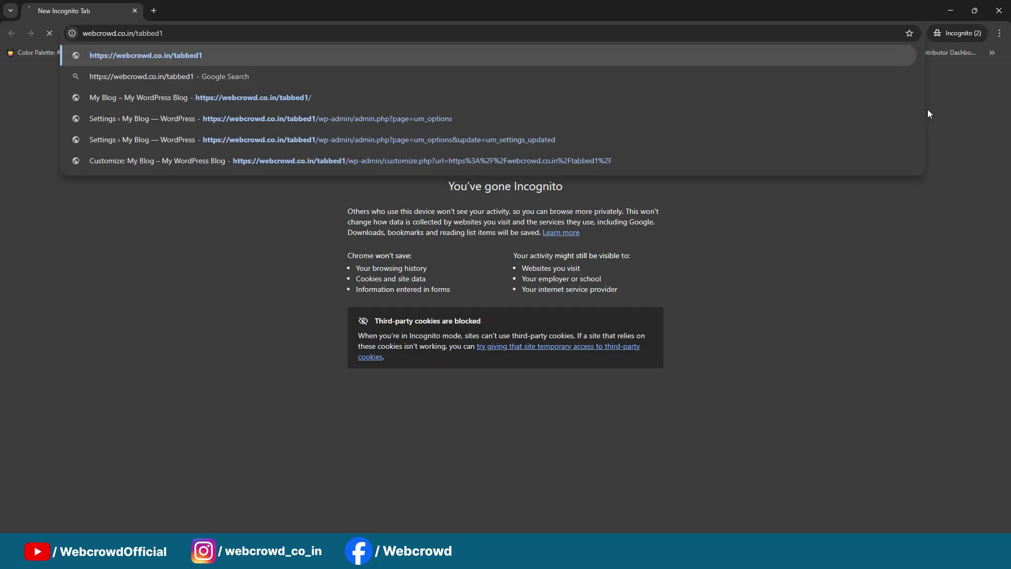
pyautogui.press('Return')
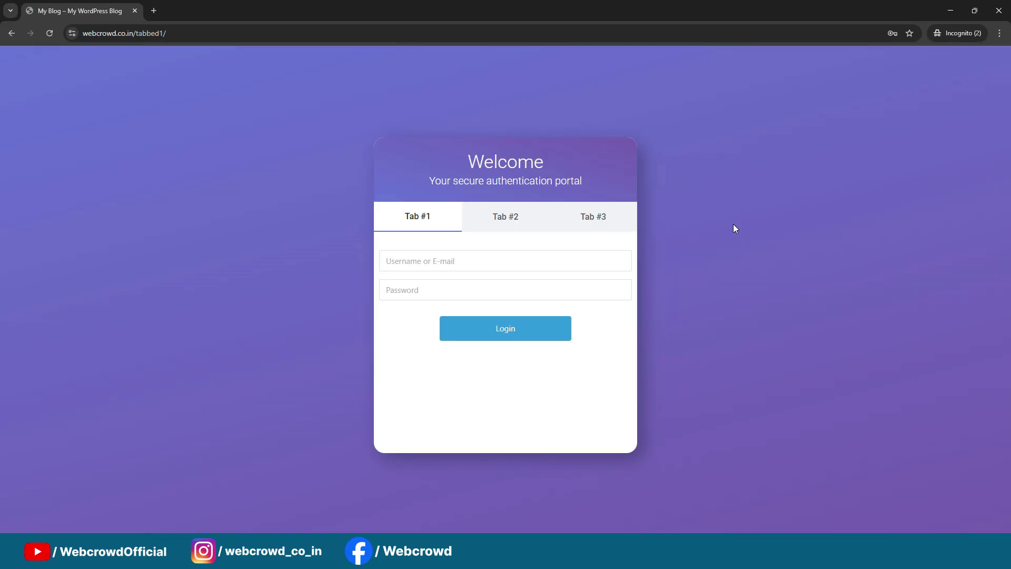
pyautogui.click(504, 217)
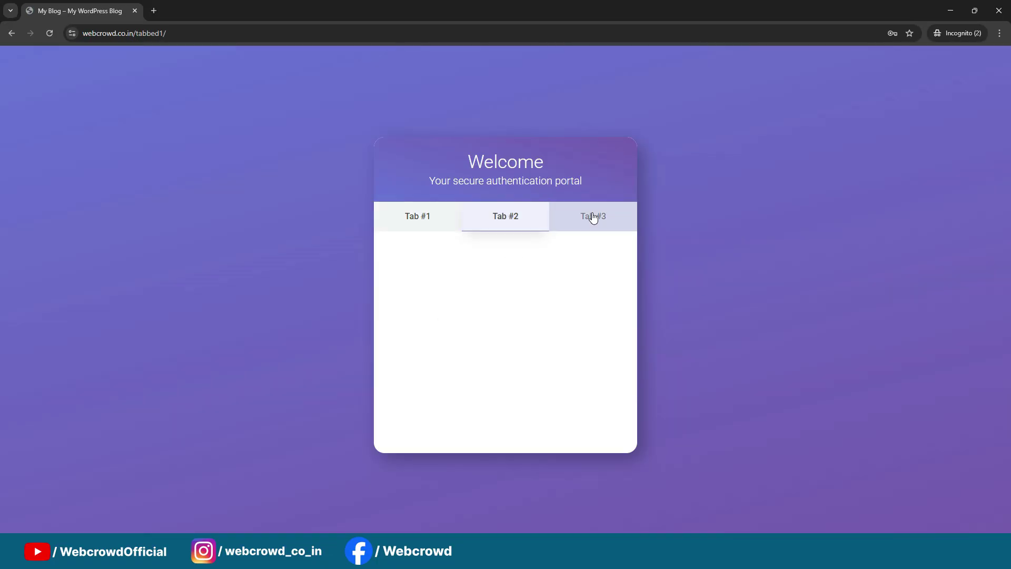
pyautogui.click(591, 217)
pyautogui.click(424, 230)
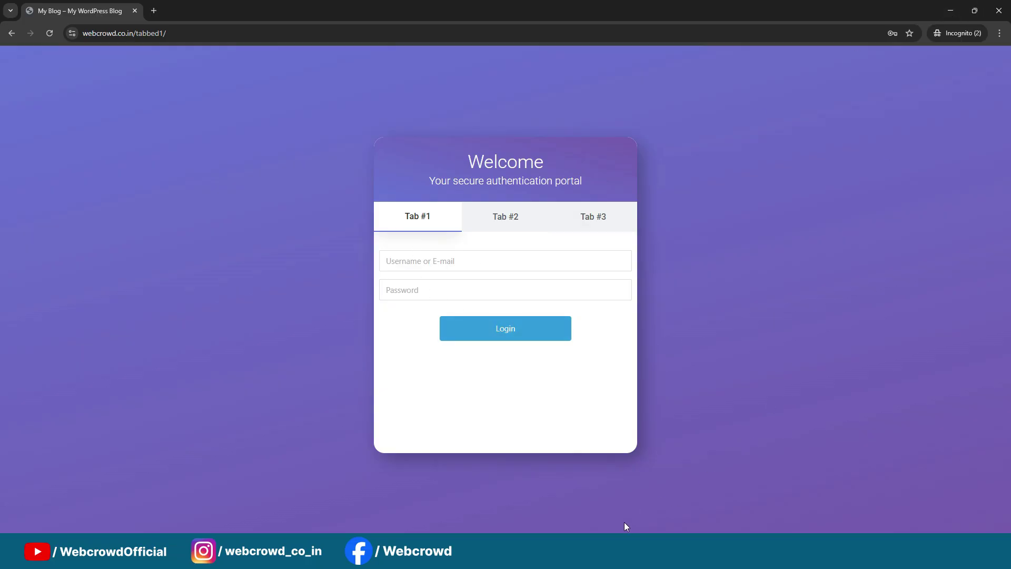
# Compare with the reference tabbed login form, then minimize both browser windows
pyautogui.moveTo(575, 557)
pyautogui.click(586, 504)
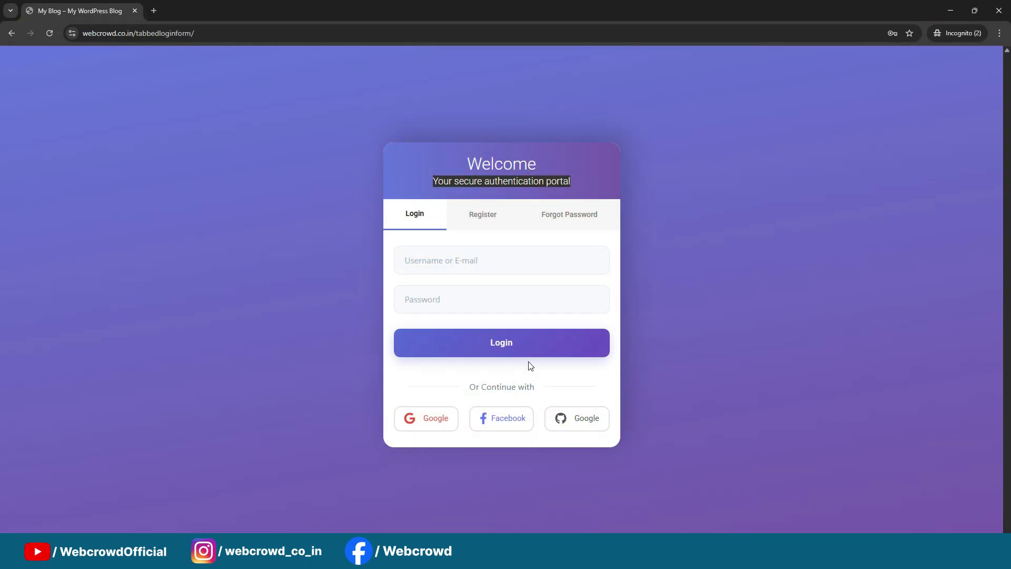
pyautogui.click(431, 258)
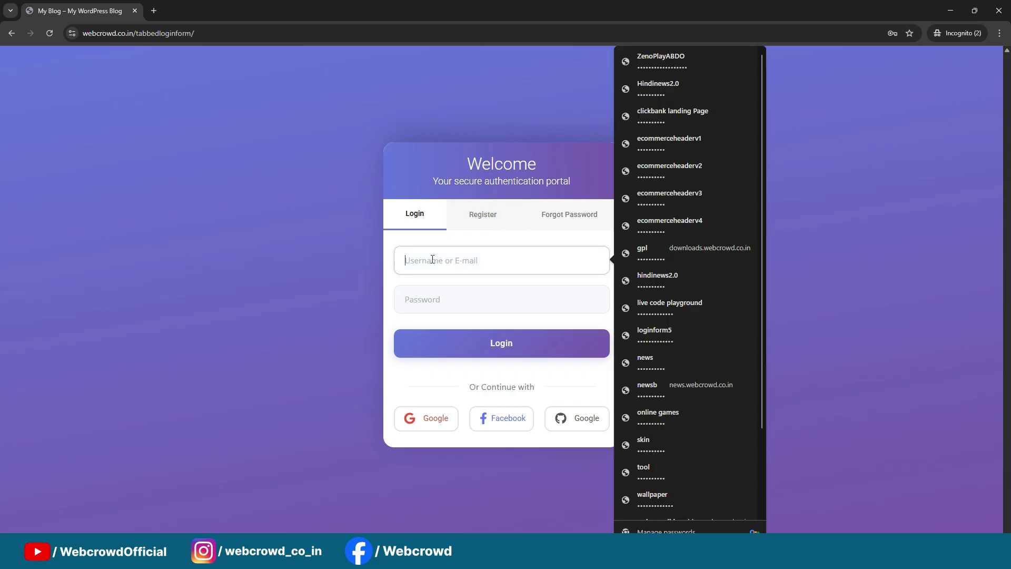
pyautogui.click(444, 300)
pyautogui.click(398, 282)
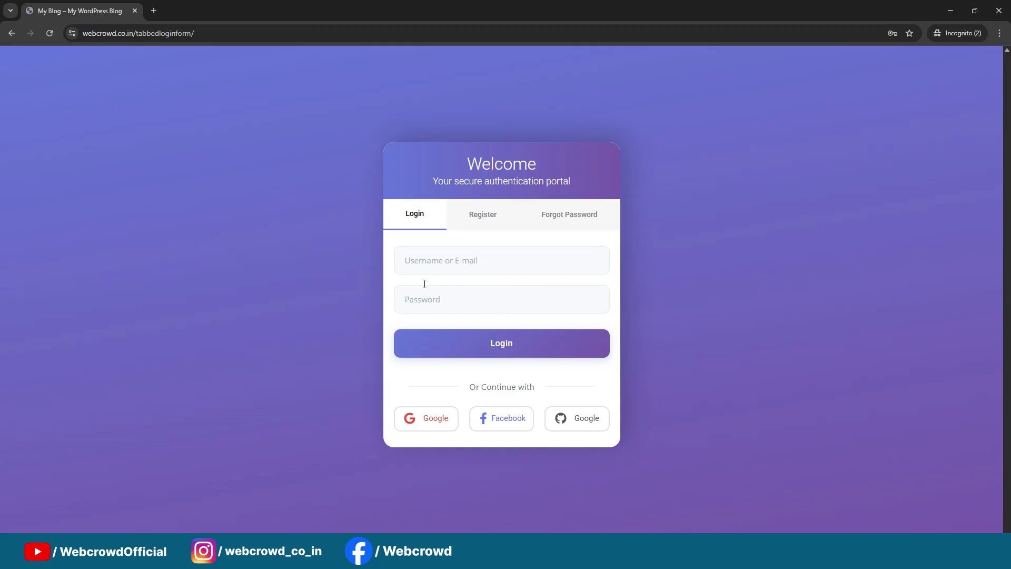
pyautogui.click(429, 266)
pyautogui.click(431, 299)
pyautogui.click(433, 324)
pyautogui.click(952, 11)
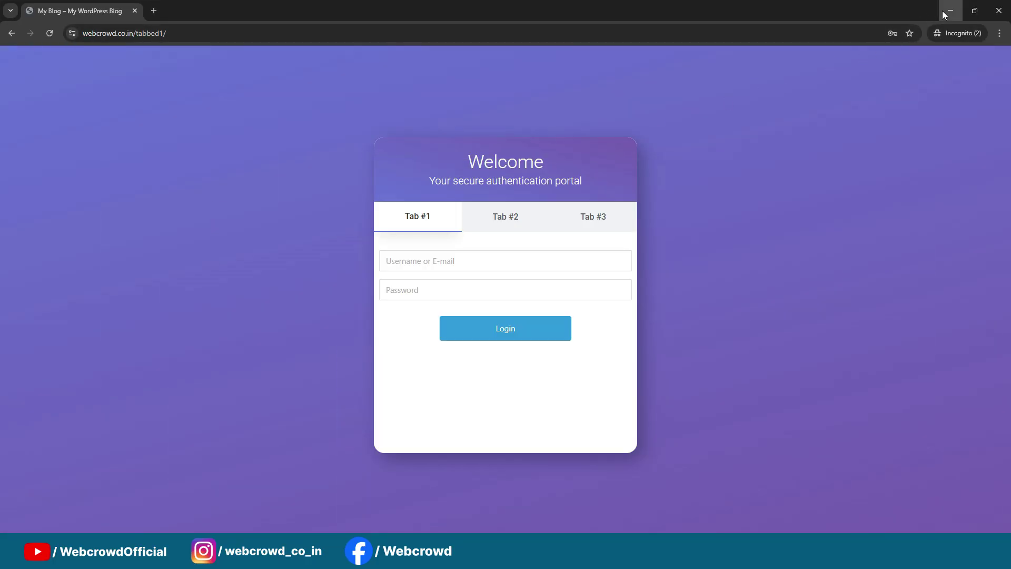
pyautogui.click(943, 11)
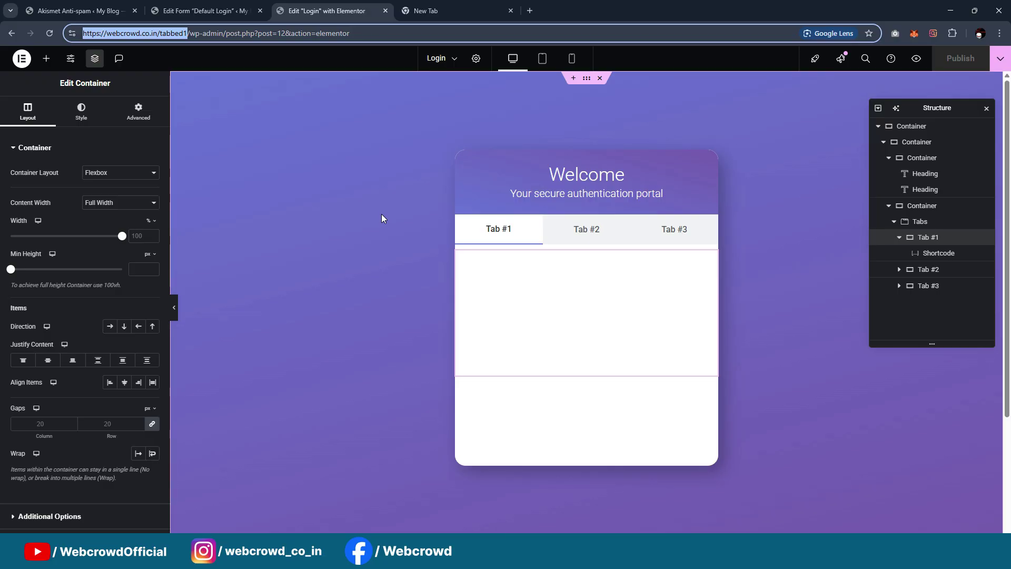
# Paste the login card CSS into Customizer's Additional CSS and publish it
pyautogui.click(79, 10)
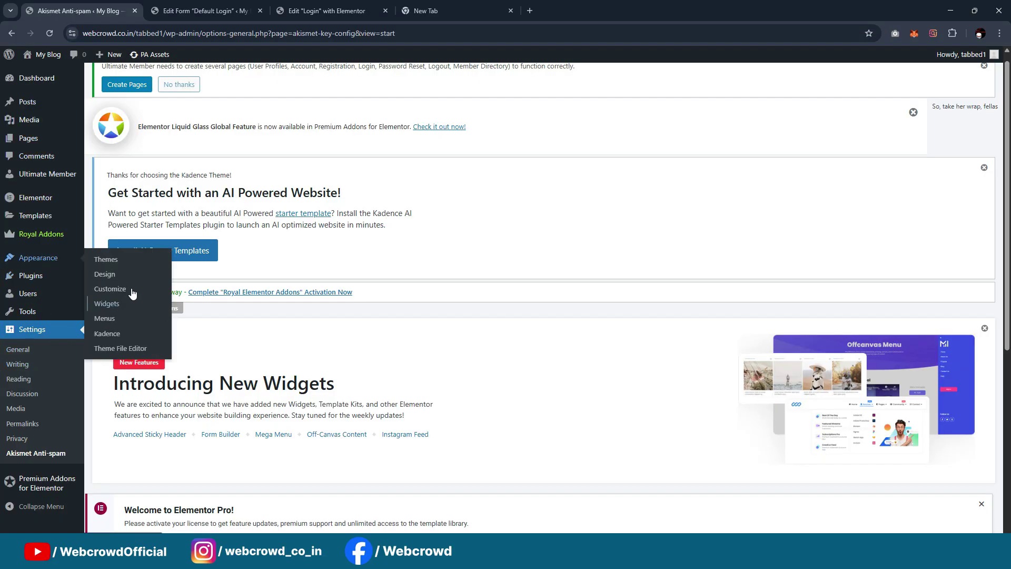
pyautogui.click(133, 294)
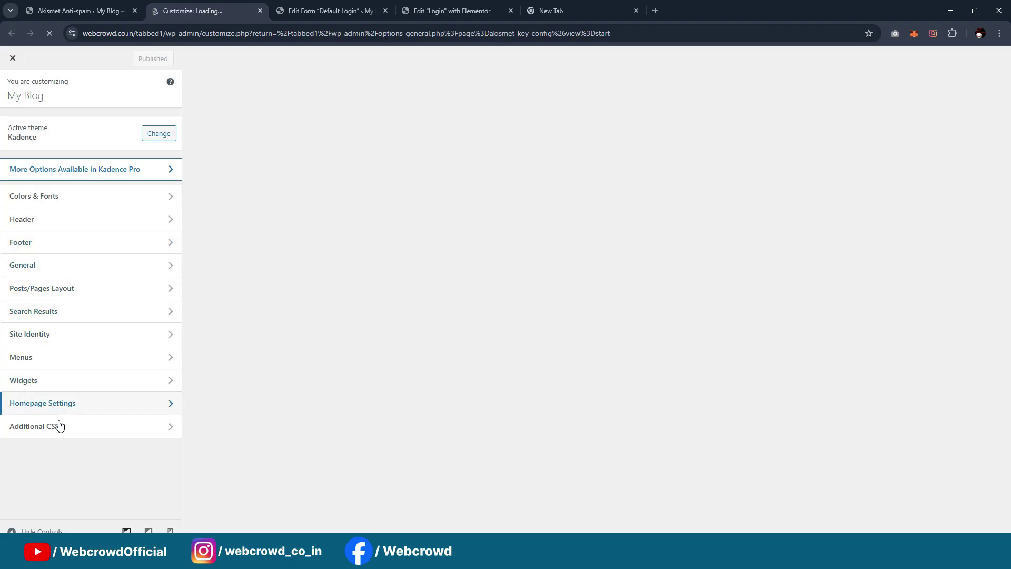
pyautogui.click(58, 424)
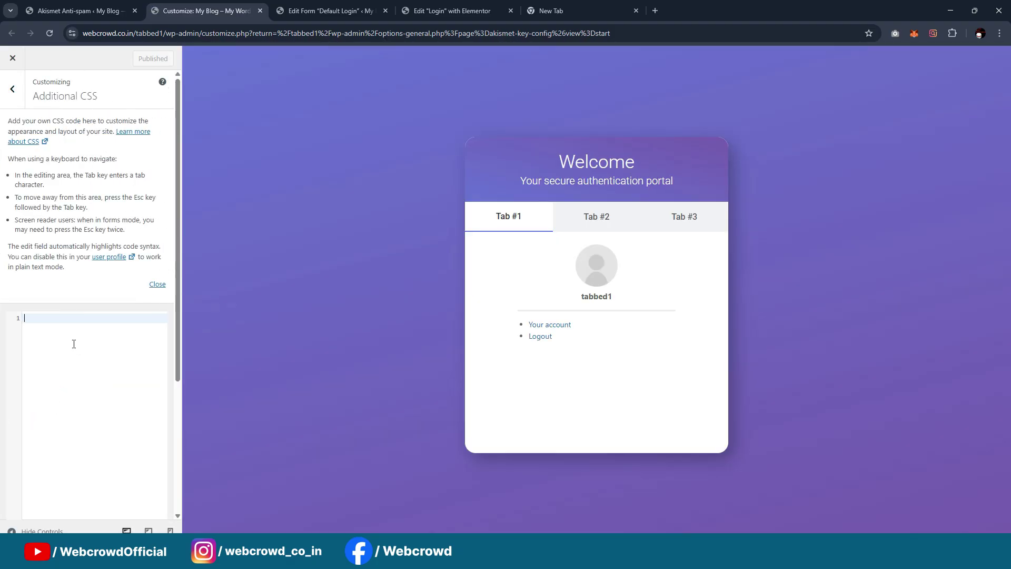
pyautogui.hotkey('ctrl', 'v')
pyautogui.click(133, 60)
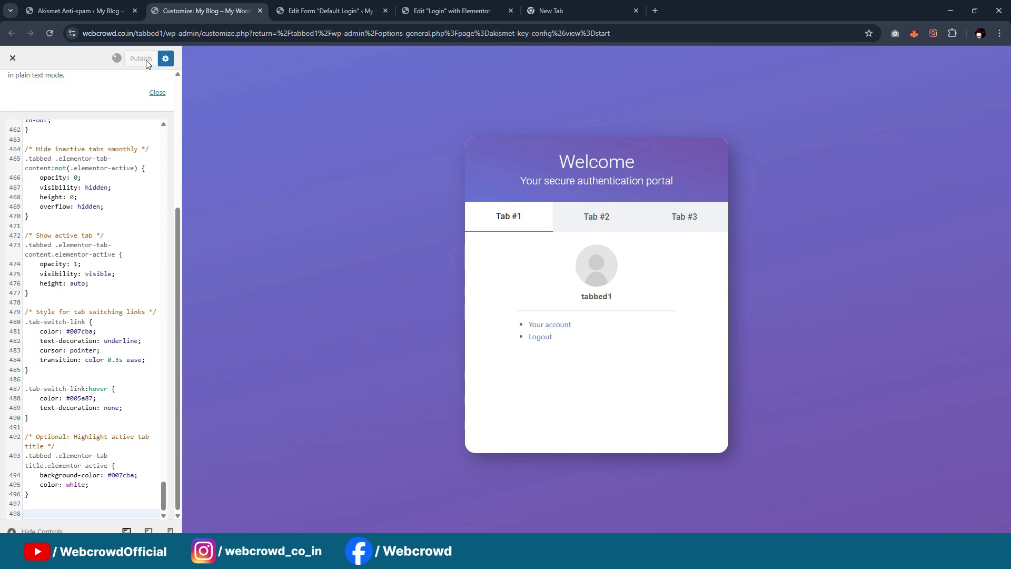
# Reload the live login page to check the new styles, then close it
pyautogui.click(563, 553)
pyautogui.click(709, 501)
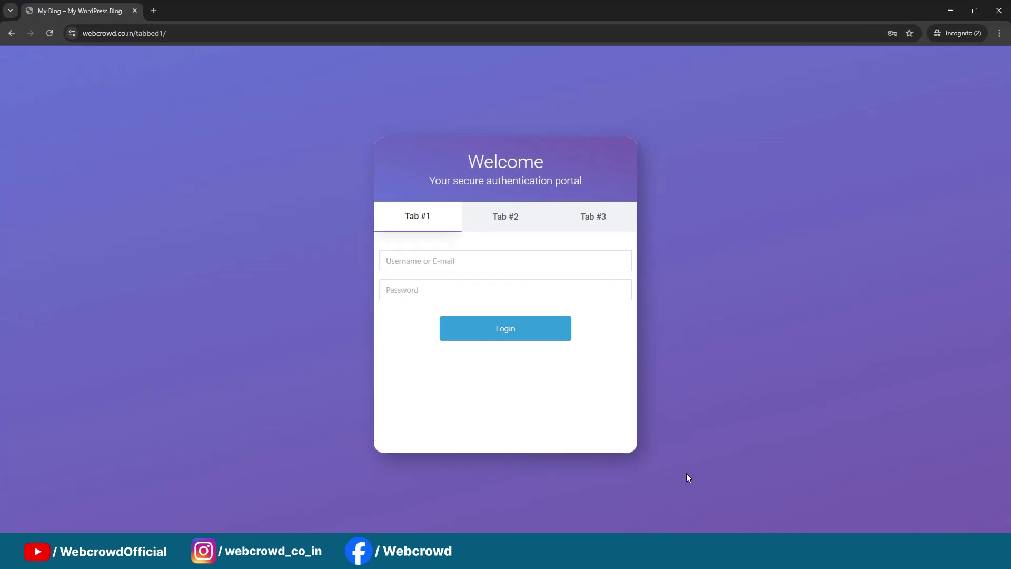
pyautogui.hotkey('ctrl', 'r')
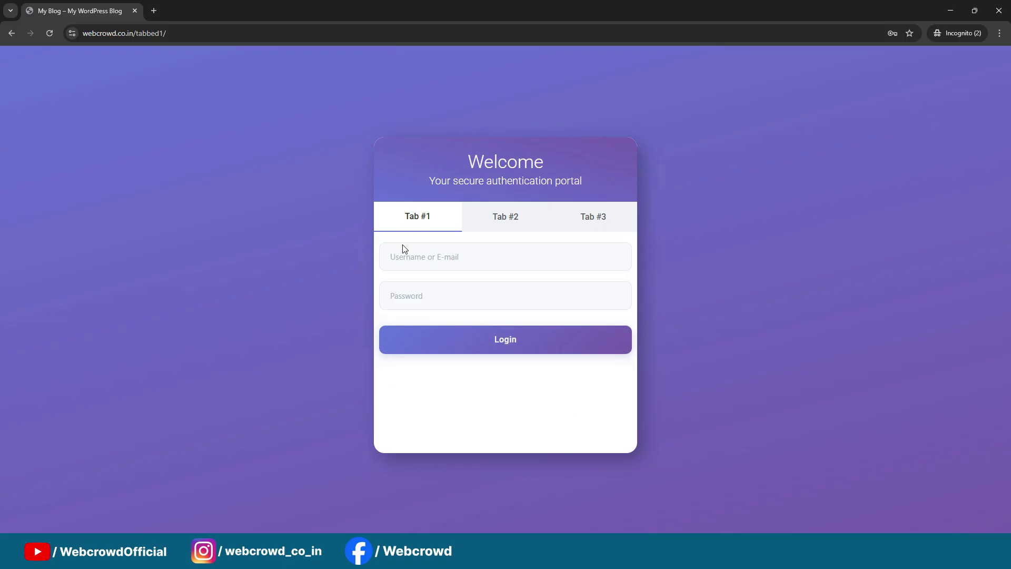
pyautogui.click(999, 10)
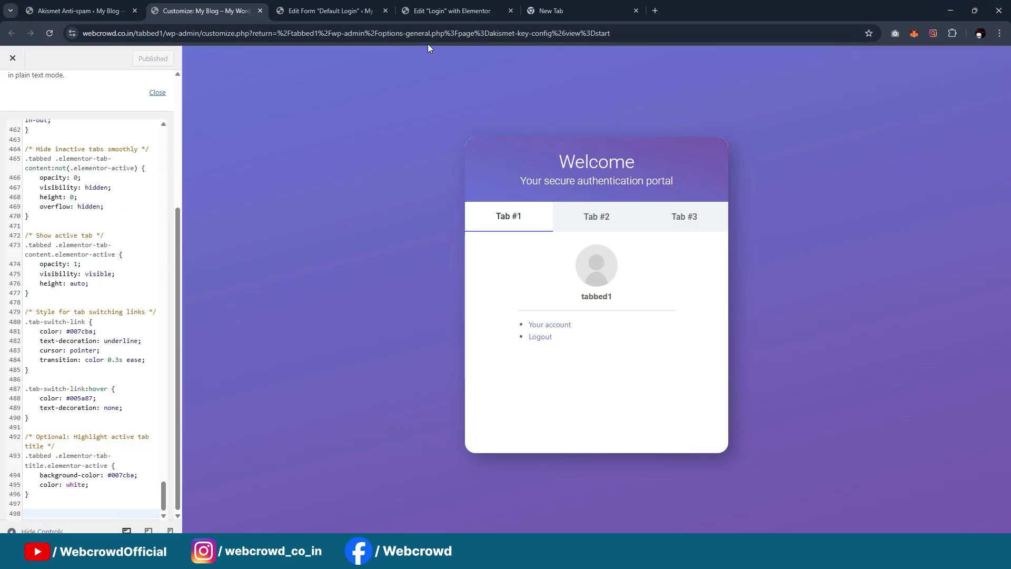
# Set the Tab #1 content container's padding to 20 and publish
pyautogui.click(316, 10)
pyautogui.click(447, 10)
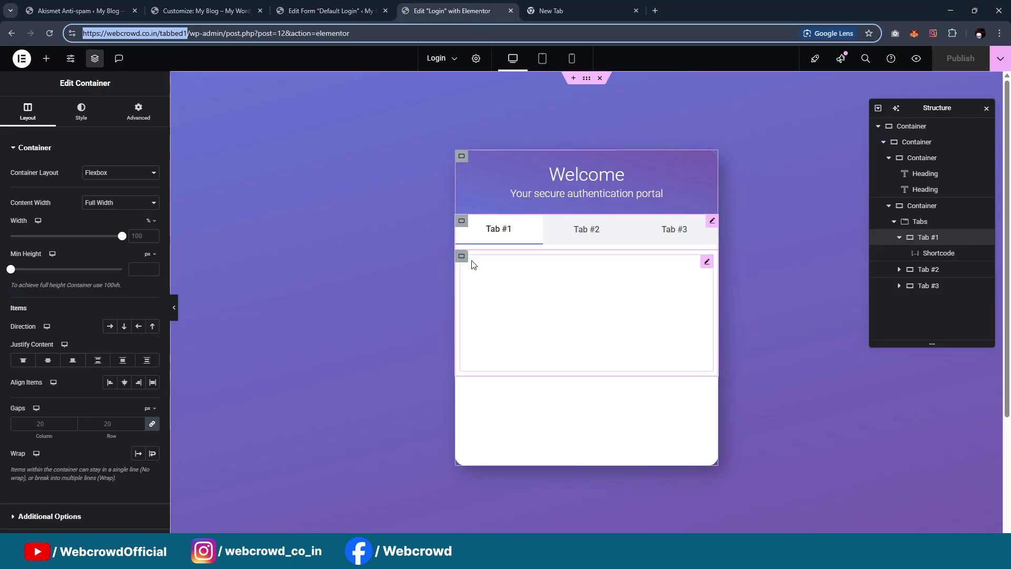
pyautogui.click(139, 111)
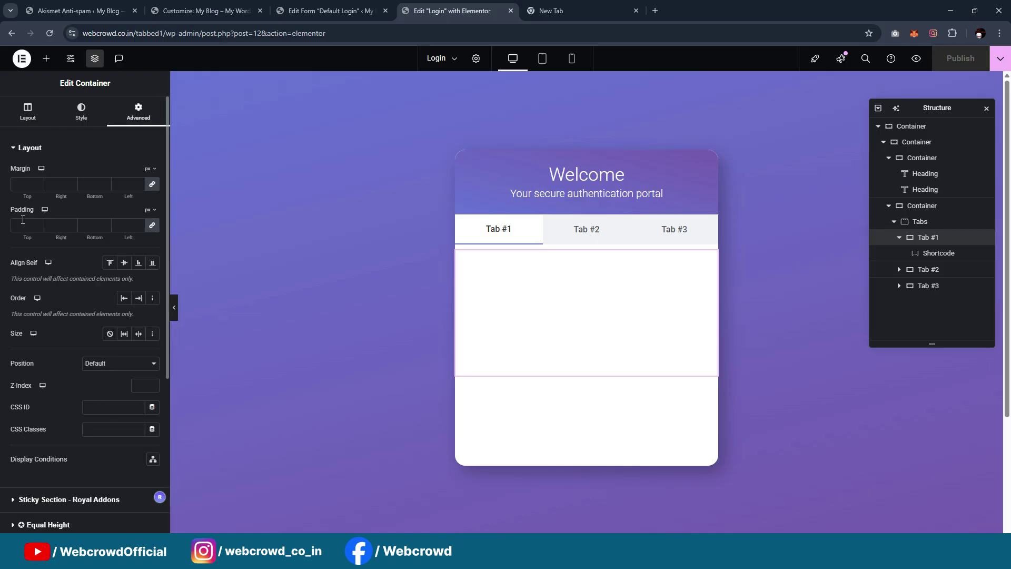
pyautogui.write('20')
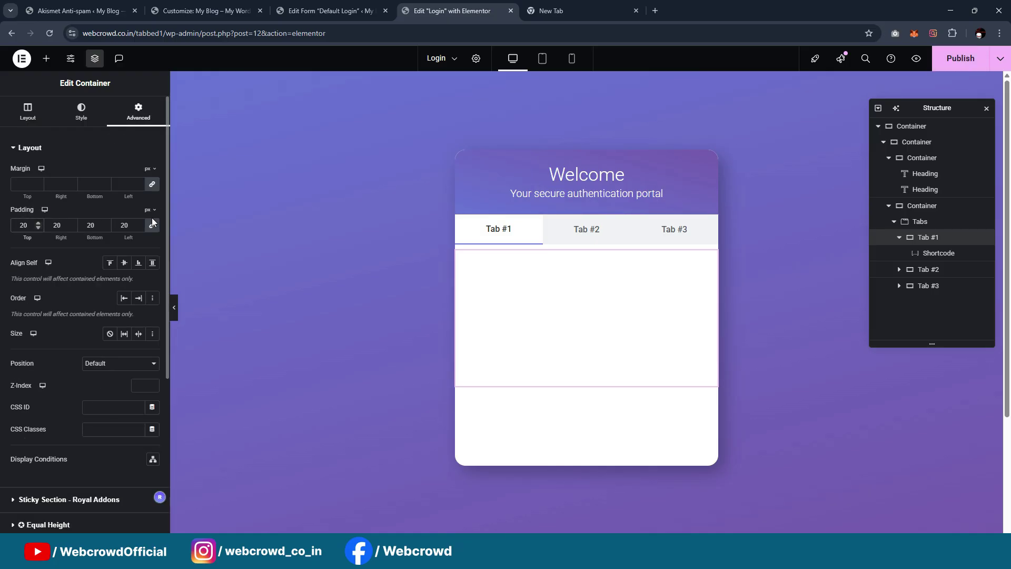
pyautogui.click(939, 65)
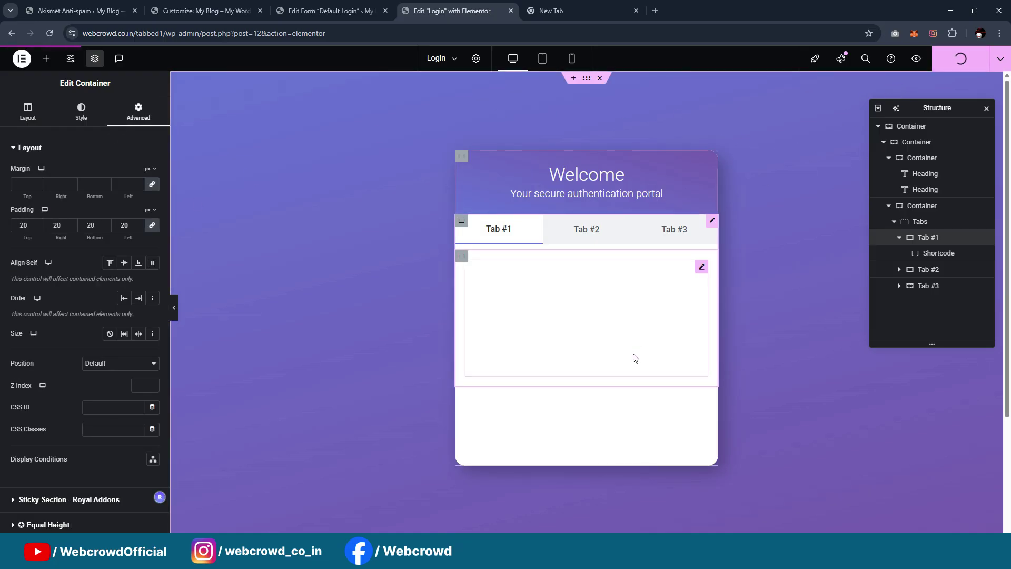
# Reload the live page to verify the padding and tab switching, then minimize it
pyautogui.click(566, 552)
pyautogui.click(659, 509)
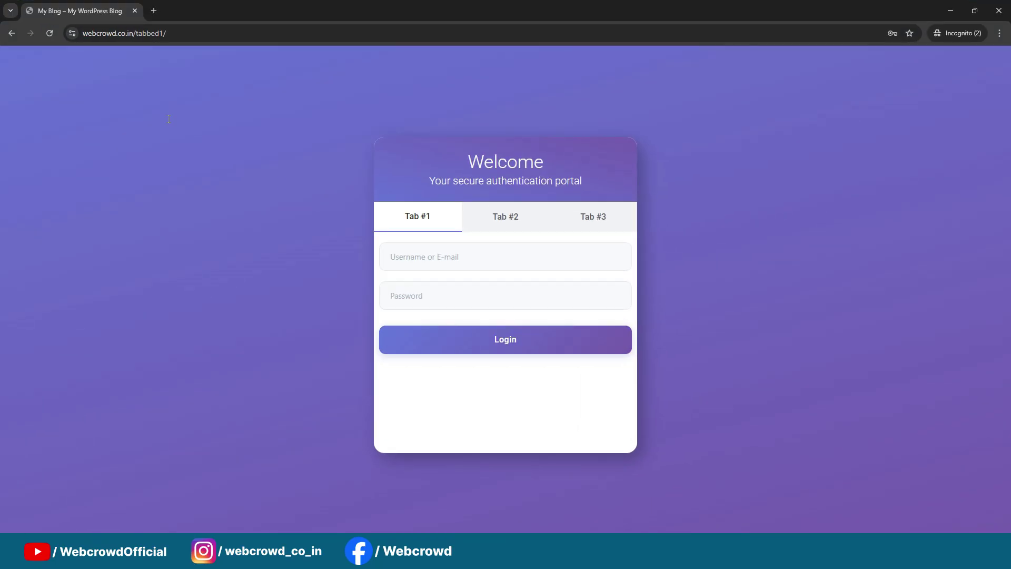
pyautogui.click(49, 34)
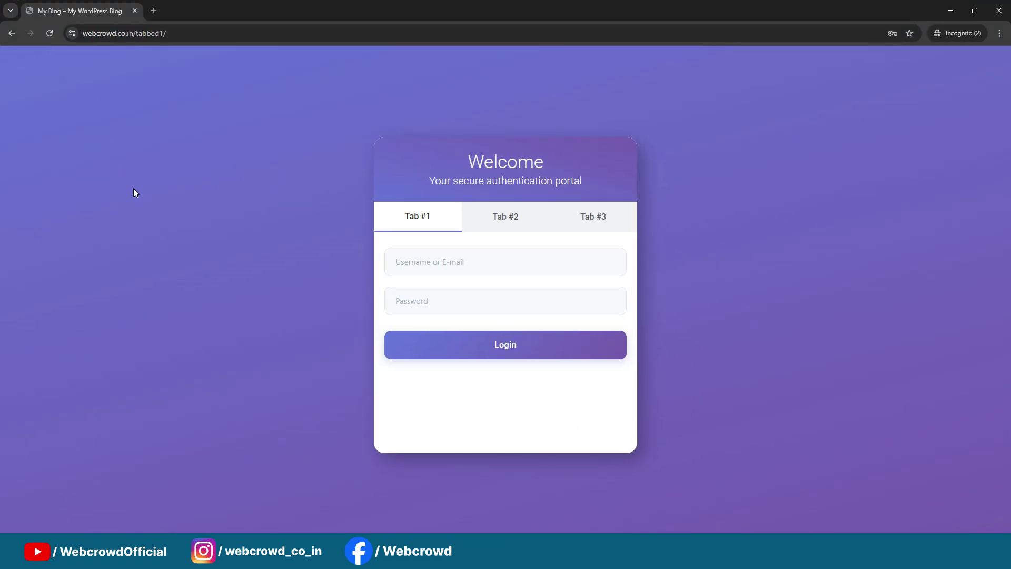
pyautogui.click(553, 310)
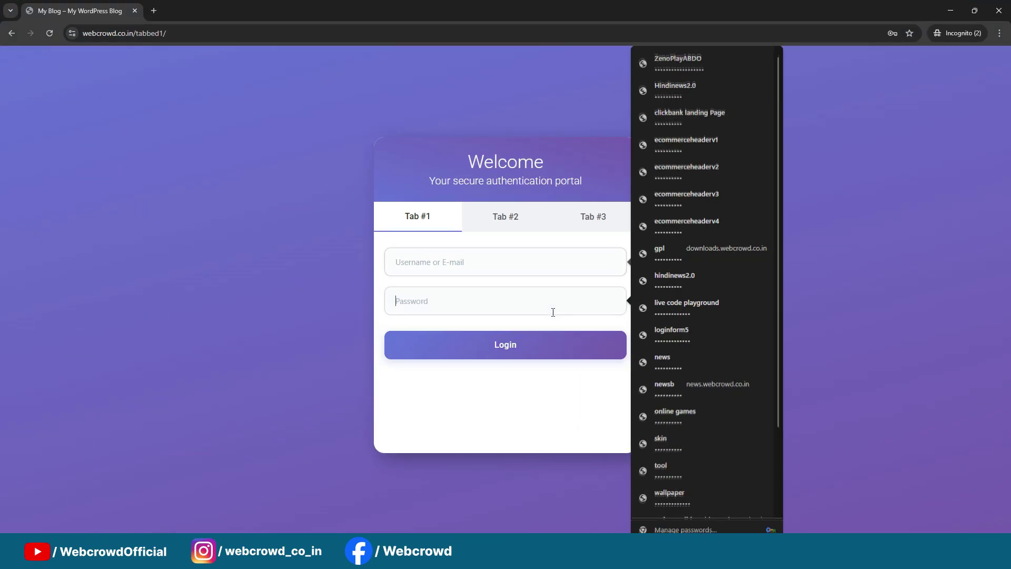
pyautogui.click(527, 383)
pyautogui.click(508, 229)
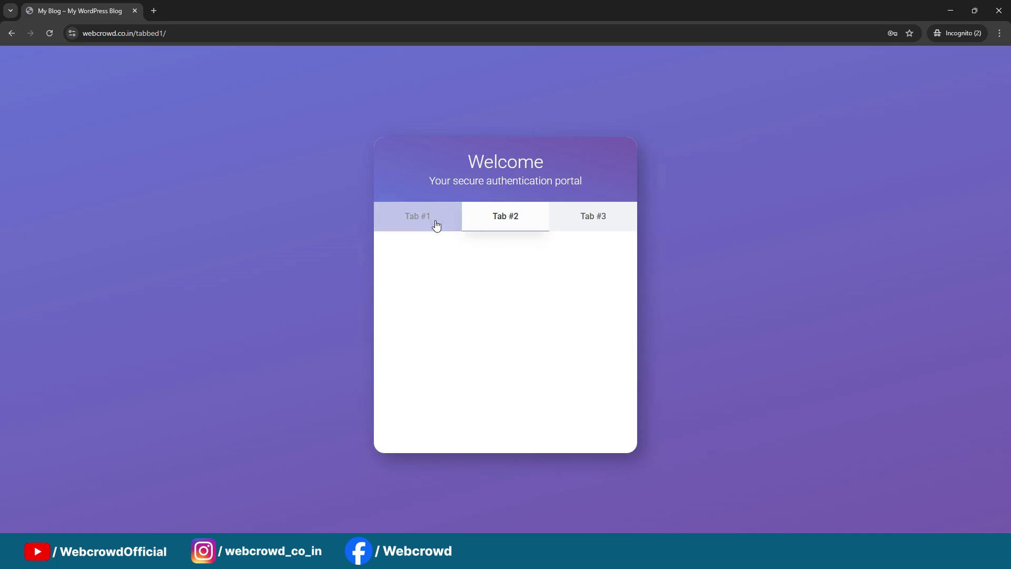
pyautogui.click(435, 225)
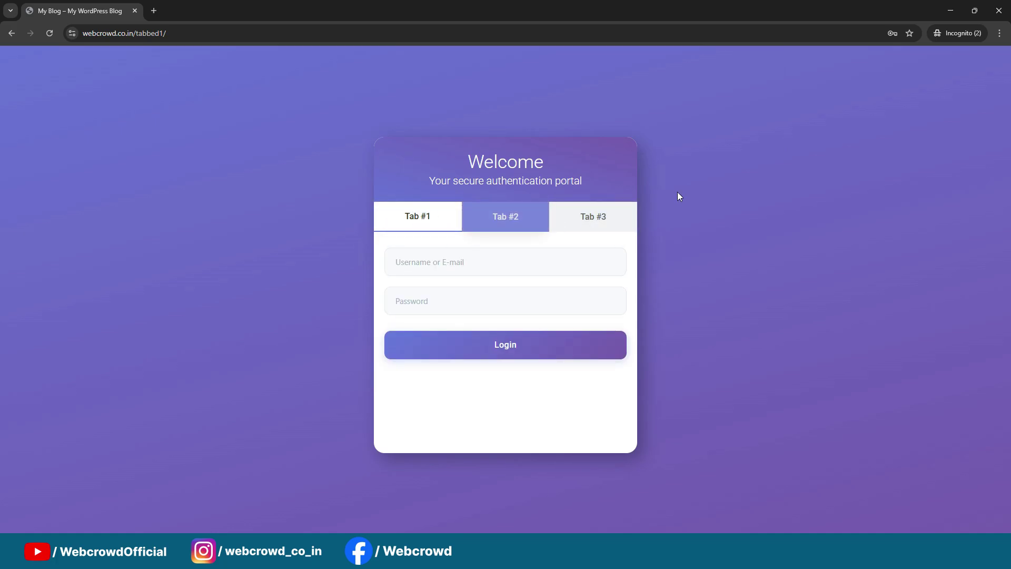
pyautogui.click(950, 11)
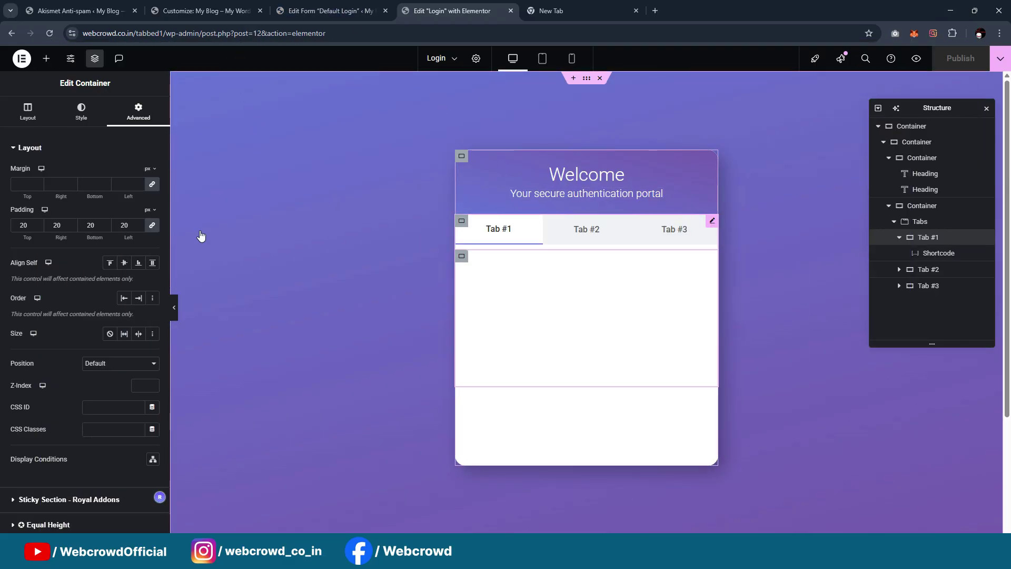
# Rename the first two tabs to 'Login' and 'Register'
pyautogui.click(24, 117)
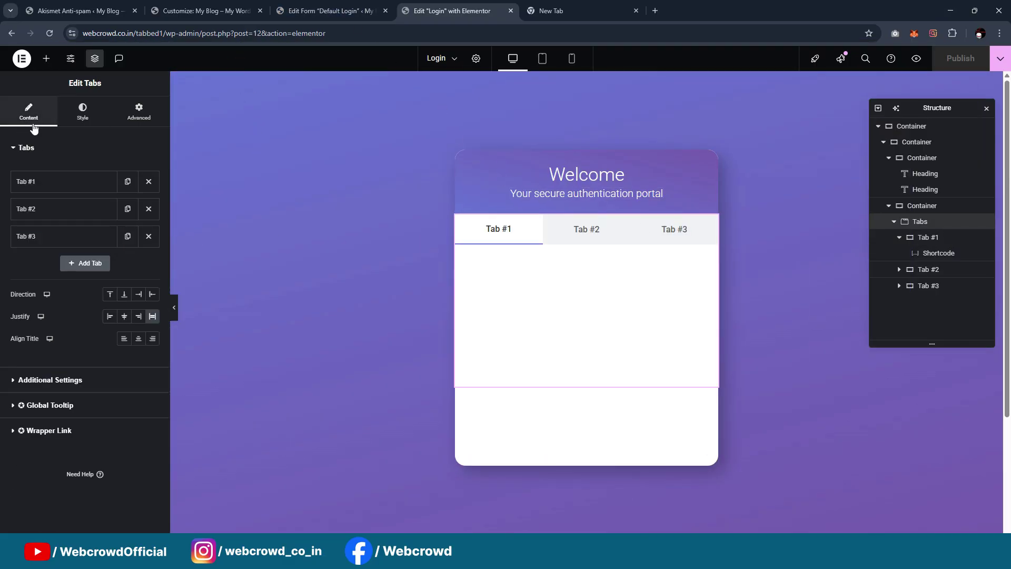
pyautogui.click(25, 191)
pyautogui.moveTo(50, 220); pyautogui.dragTo(1, 221)
pyautogui.write('Login')
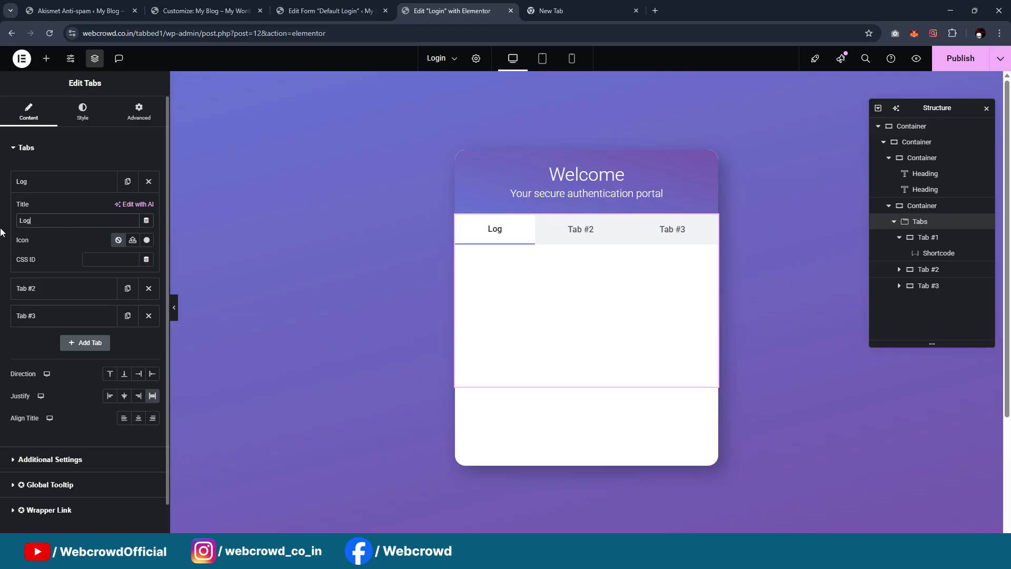
pyautogui.click(64, 186)
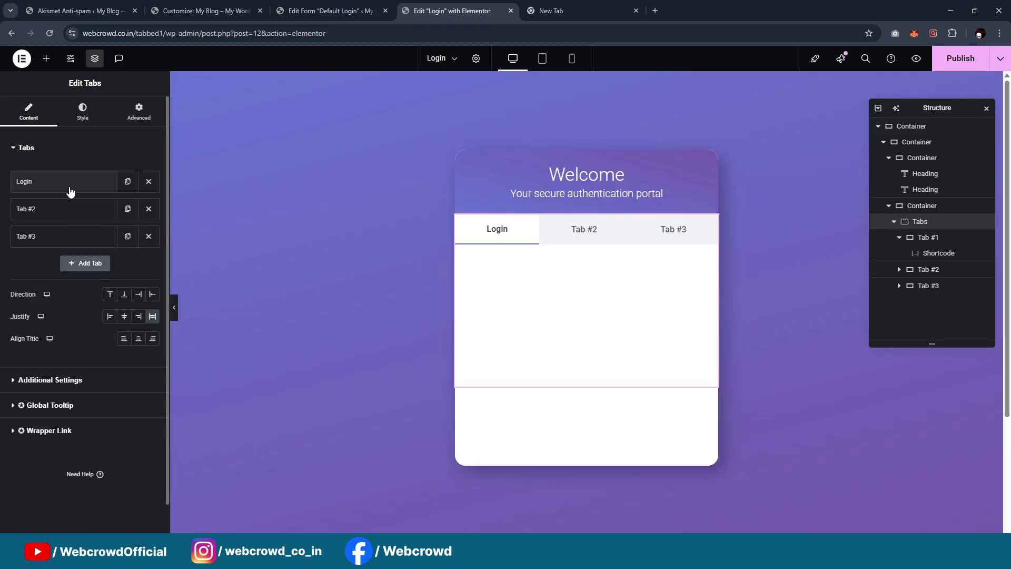
pyautogui.click(61, 209)
pyautogui.moveTo(52, 248); pyautogui.dragTo(2, 248)
pyautogui.write('R')
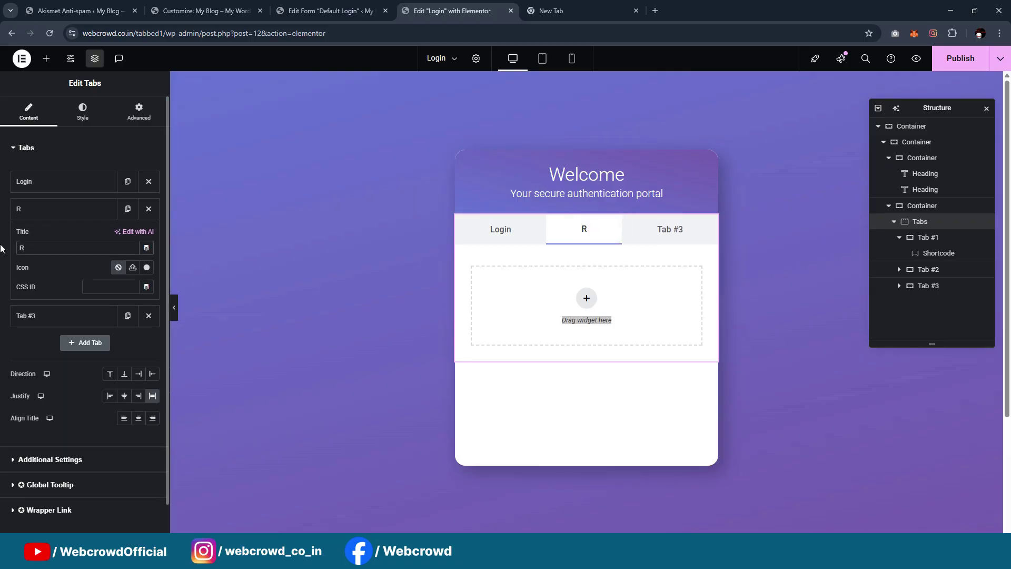
pyautogui.write('egister')
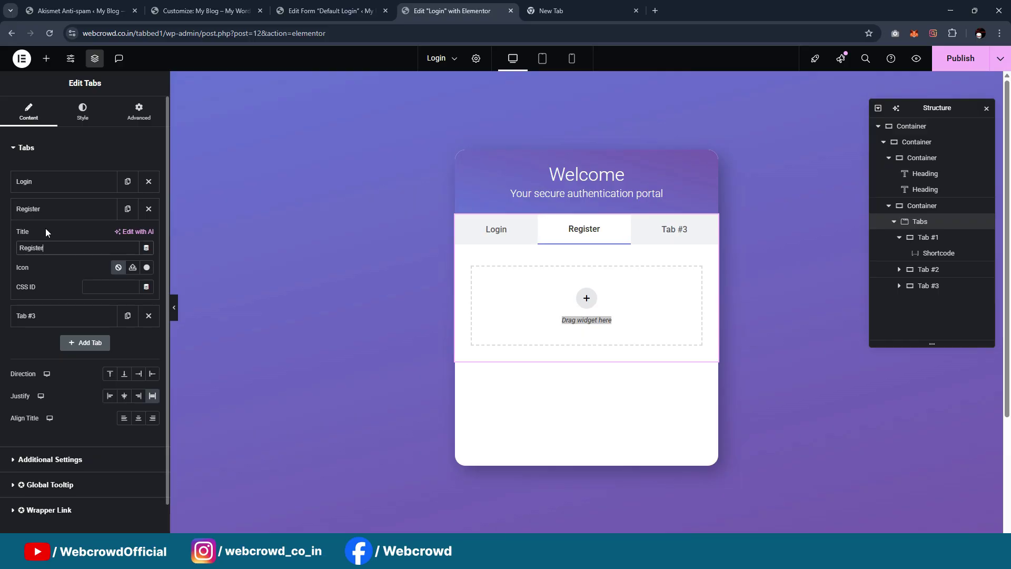
# Rename the third tab to 'Forgot Password' and publish the page
pyautogui.click(47, 210)
pyautogui.click(50, 236)
pyautogui.moveTo(51, 273); pyautogui.dragTo(3, 282)
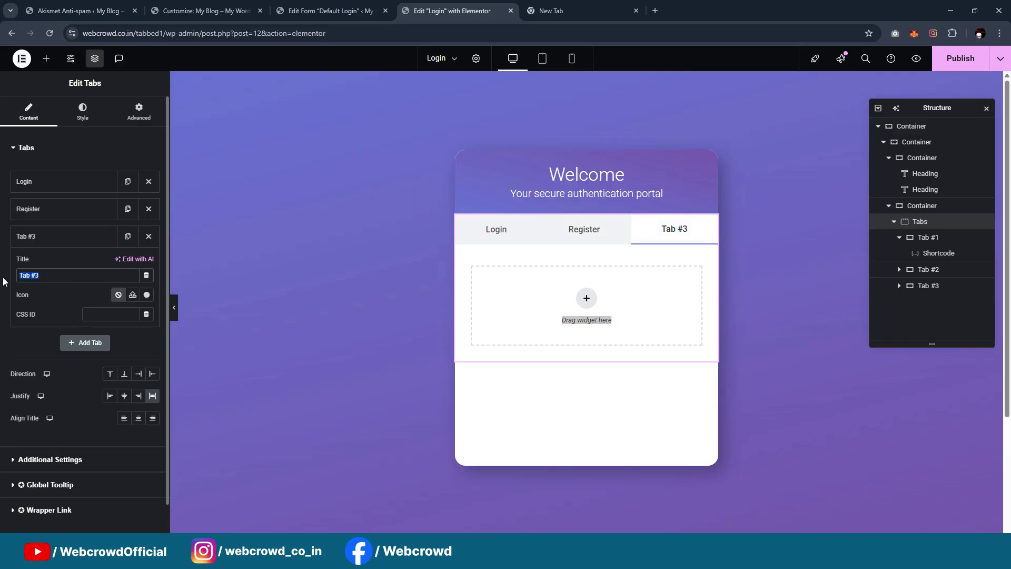
pyautogui.write('Forgot P')
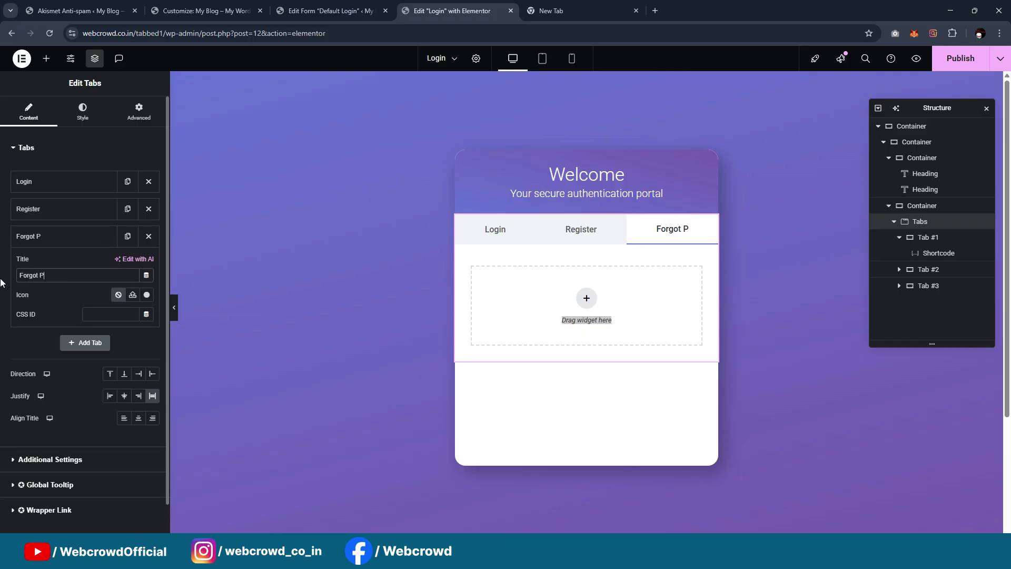
pyautogui.write('assword')
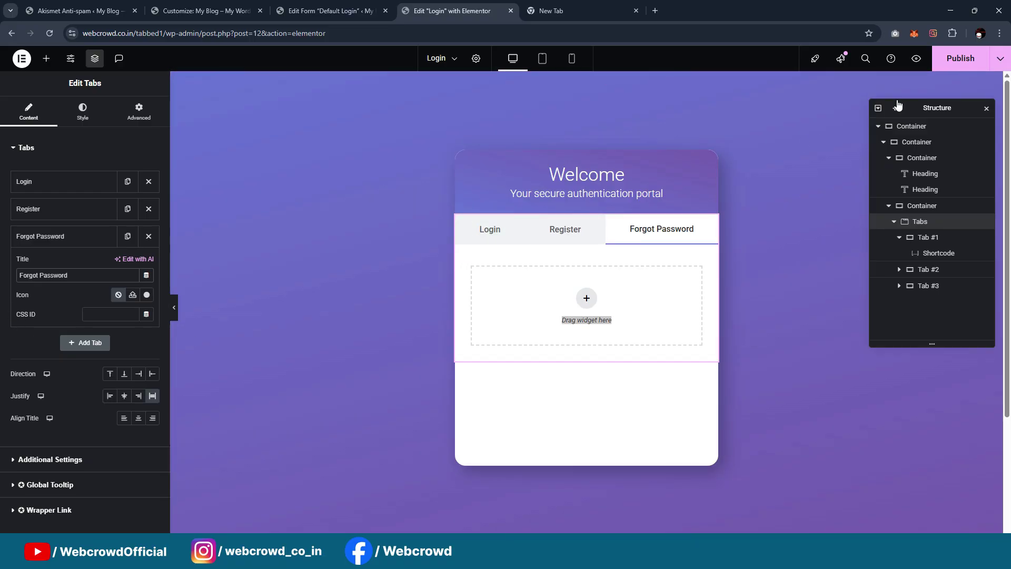
pyautogui.click(947, 64)
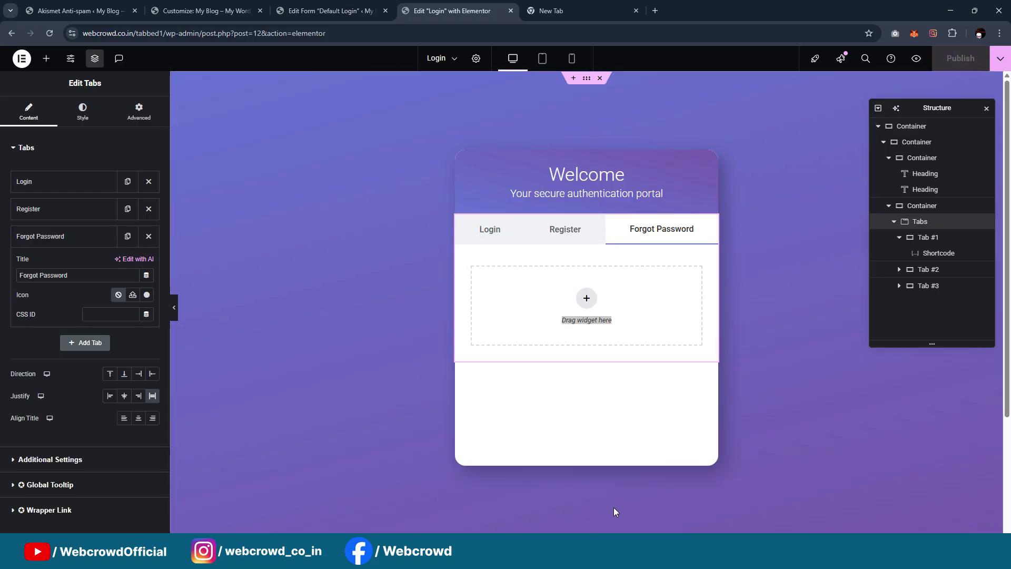
pyautogui.click(670, 519)
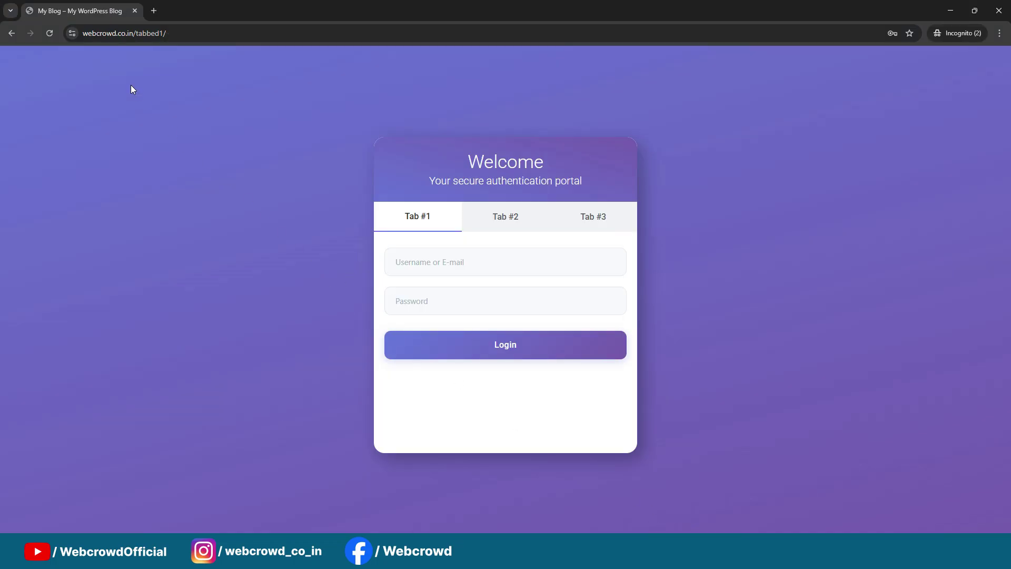
# Reload the live login card and check its Register, Forgot Password and Login tabs, then minimize Chrome
pyautogui.click(50, 33)
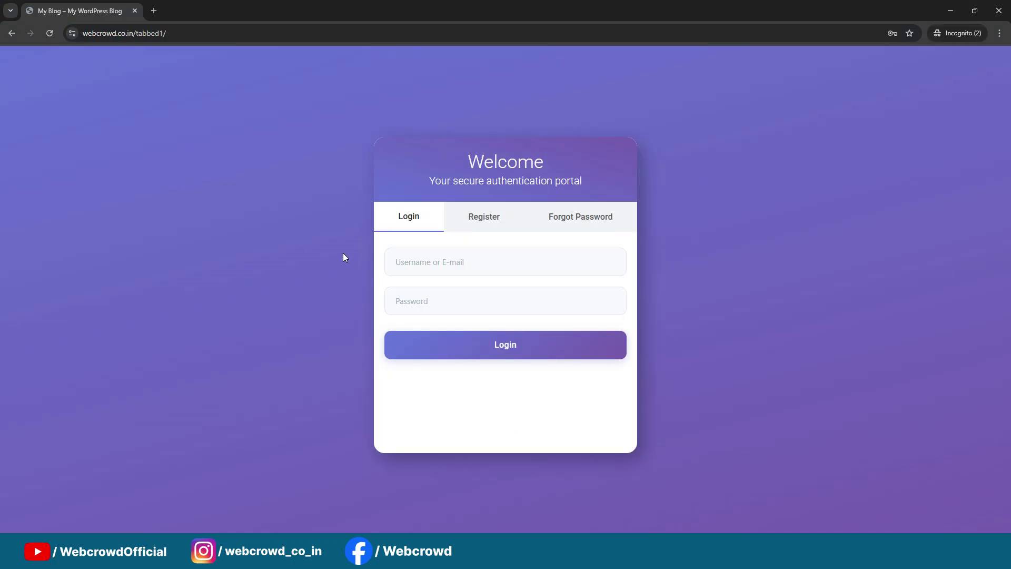
pyautogui.click(481, 226)
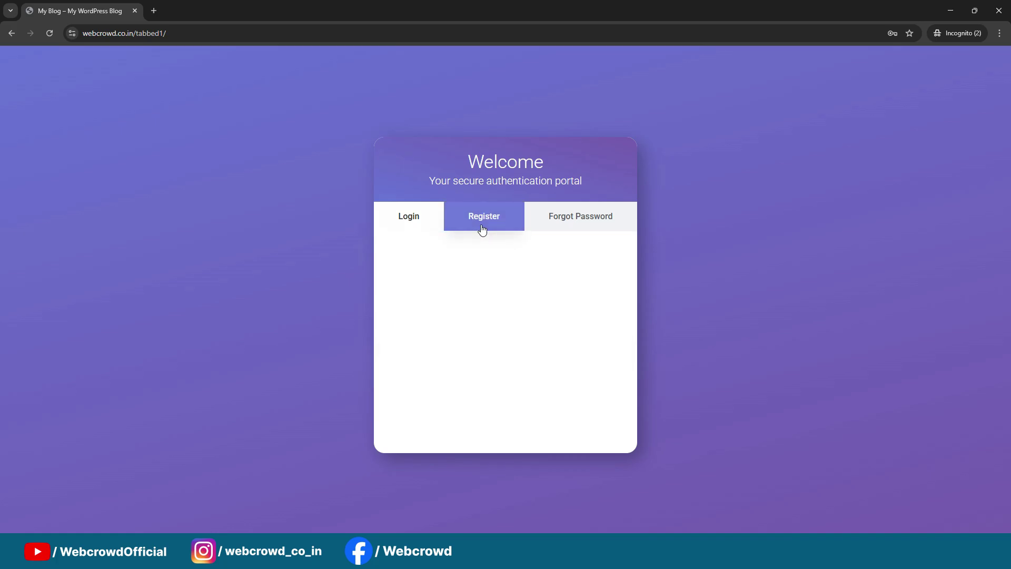
pyautogui.click(564, 226)
pyautogui.click(406, 226)
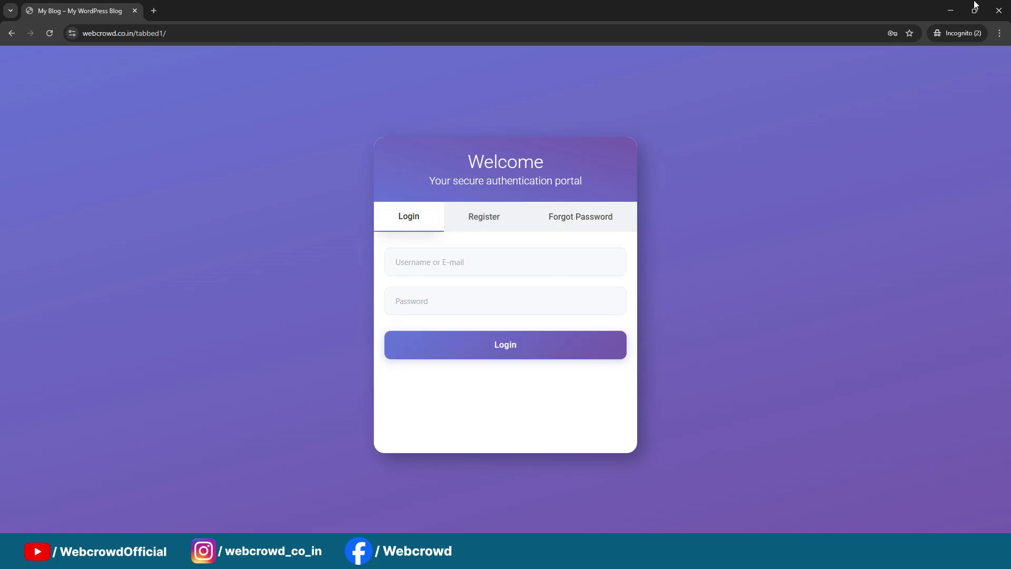
pyautogui.click(951, 11)
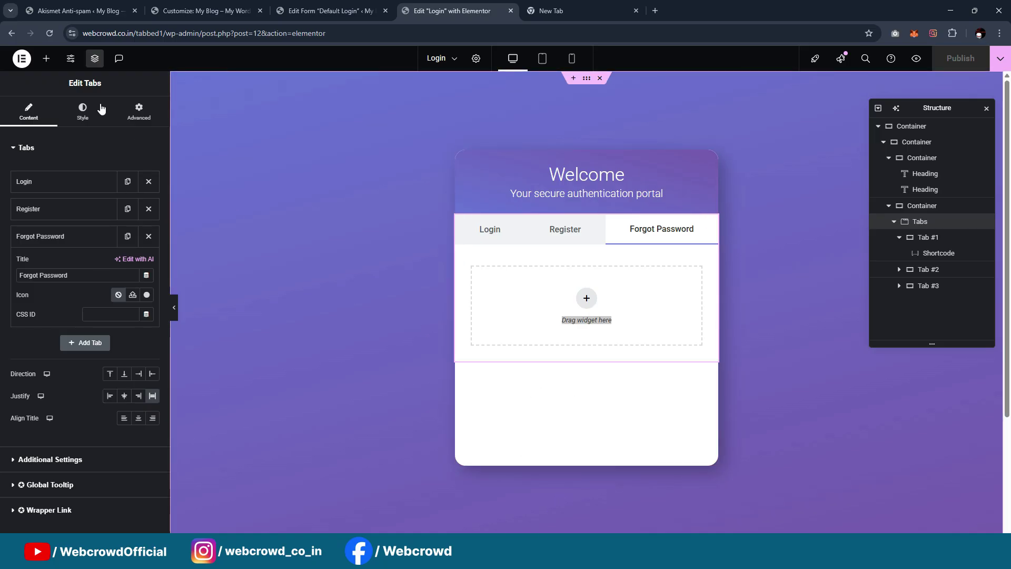
# Add an HTML widget from the Elements panel, copy it, and delete the stray copy
pyautogui.click(47, 59)
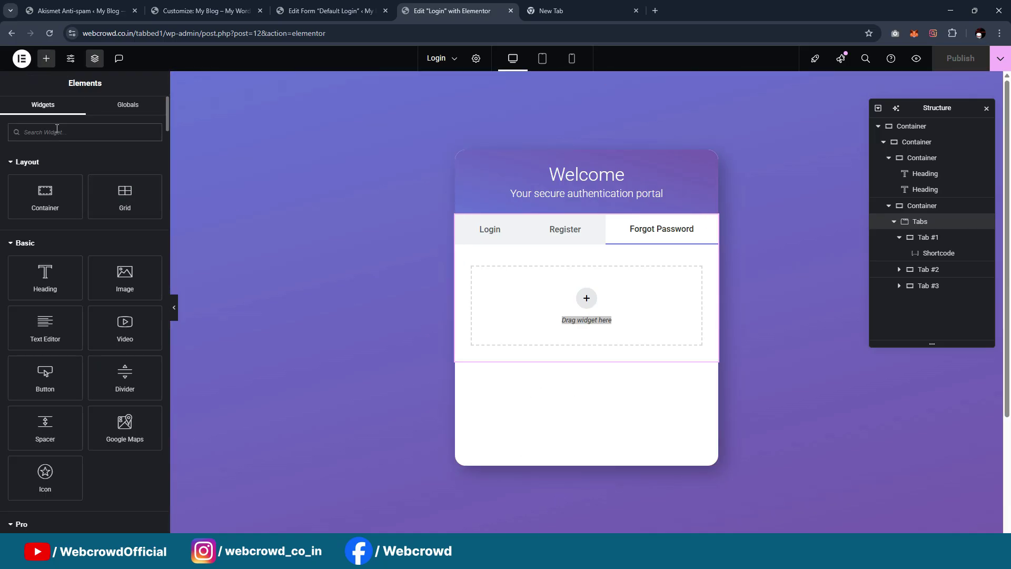
pyautogui.write('html')
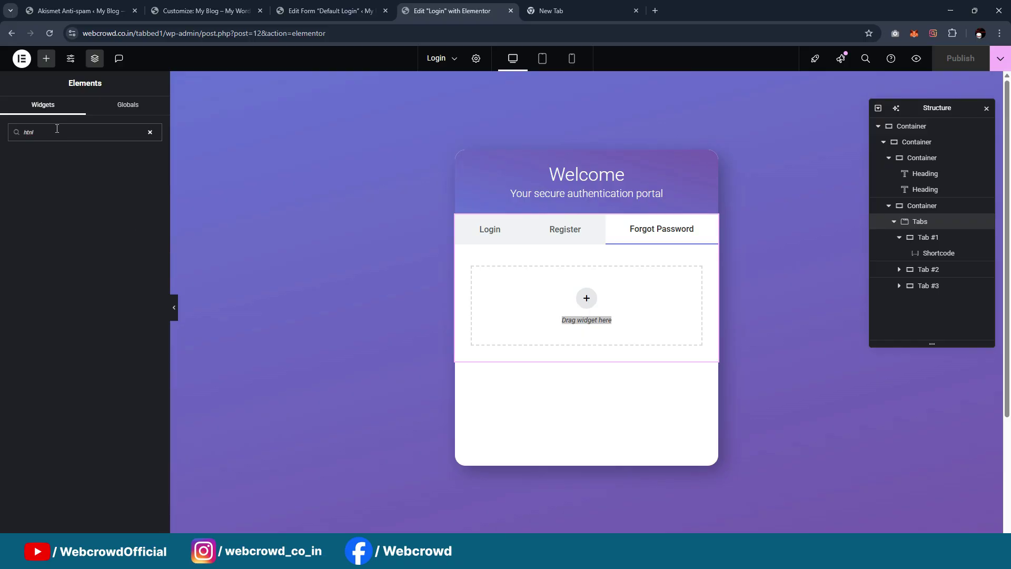
pyautogui.write('m')
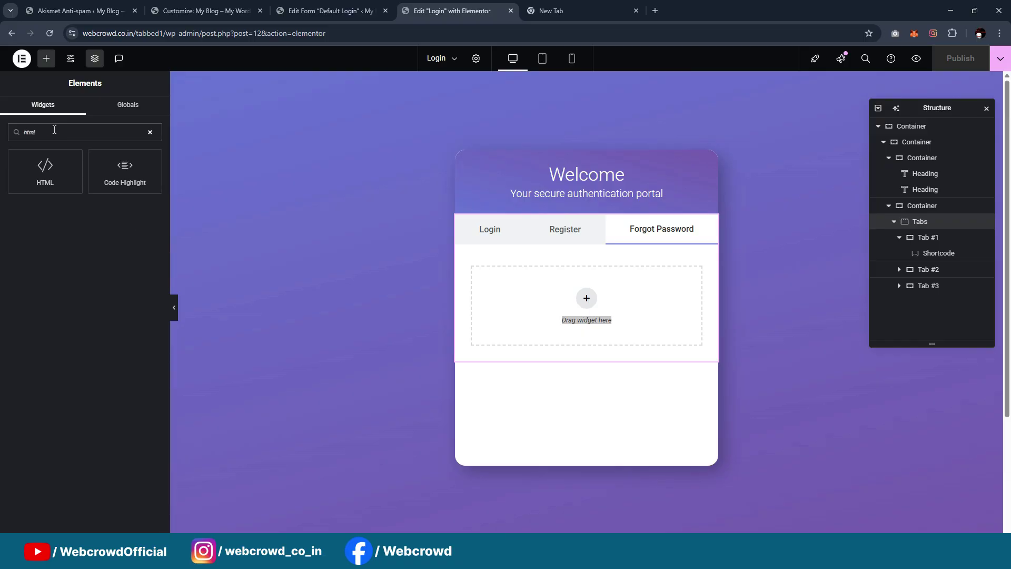
pyautogui.moveTo(29, 181); pyautogui.dragTo(560, 361)
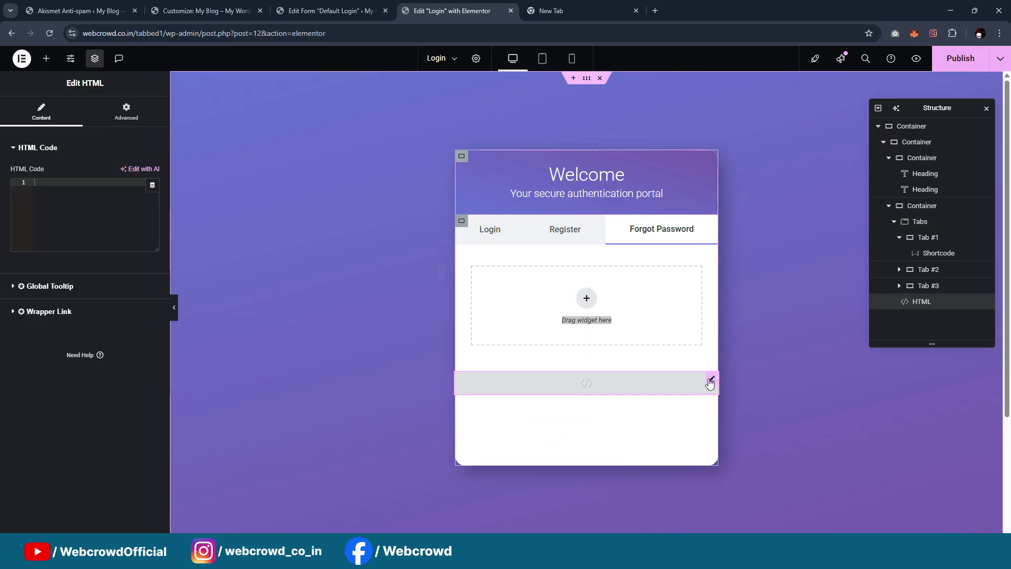
pyautogui.moveTo(709, 383); pyautogui.dragTo(613, 406)
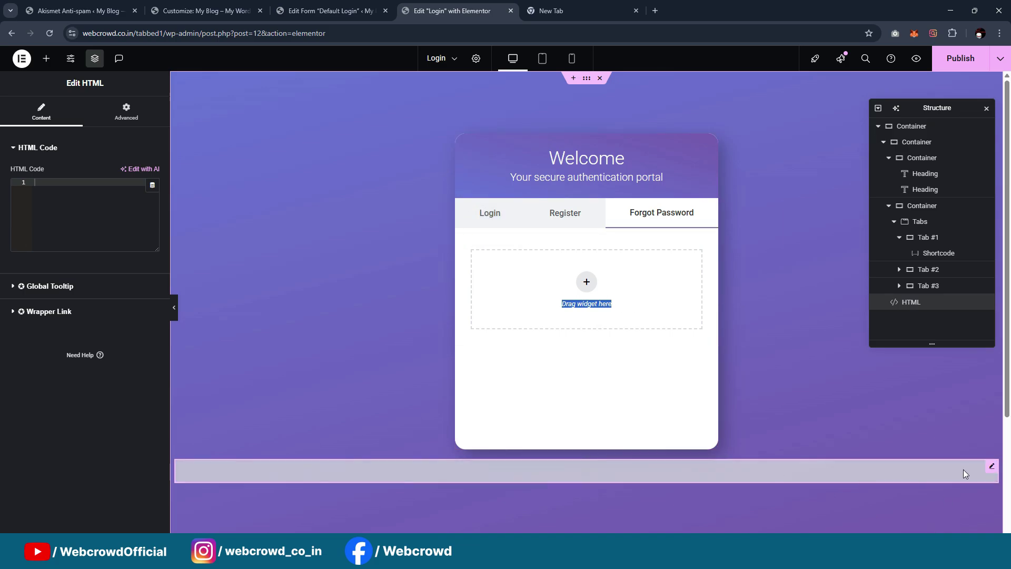
pyautogui.rightClick(991, 470)
pyautogui.click(906, 271)
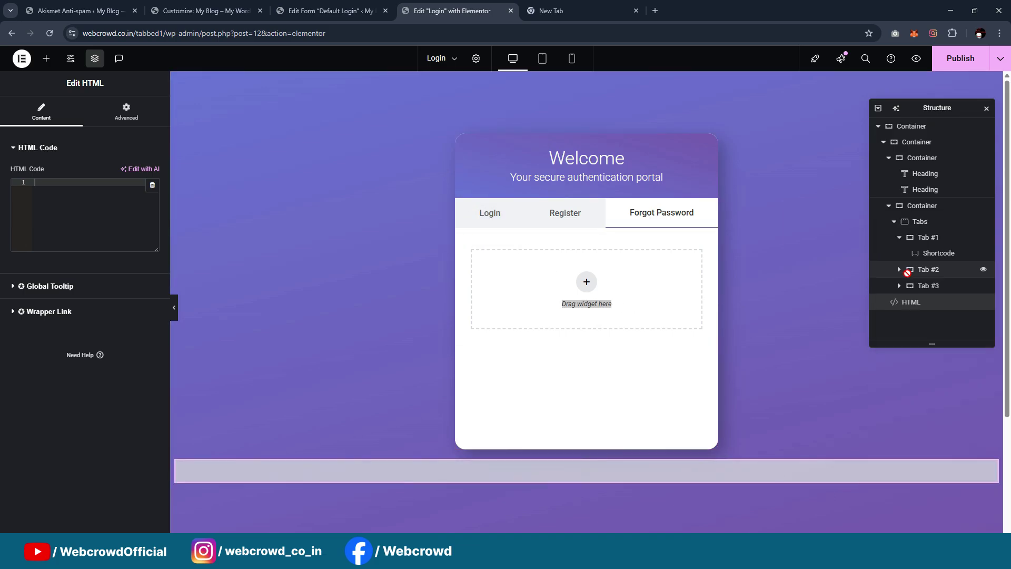
pyautogui.press('Delete')
# Paste the HTML widget into the Login tab's container below the shortcode, then check the other tabs
pyautogui.click(493, 229)
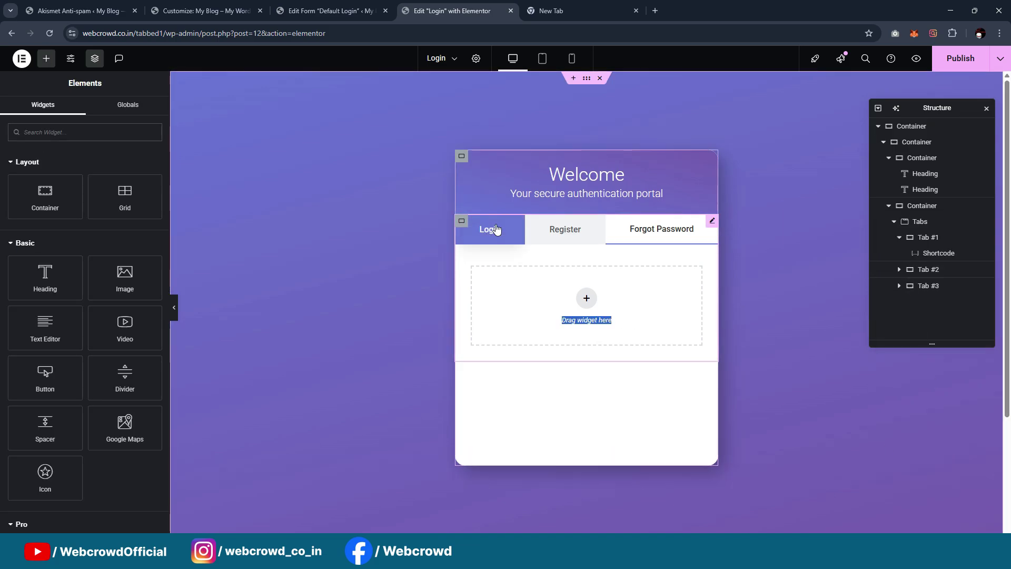
pyautogui.click(462, 256)
pyautogui.rightClick(465, 259)
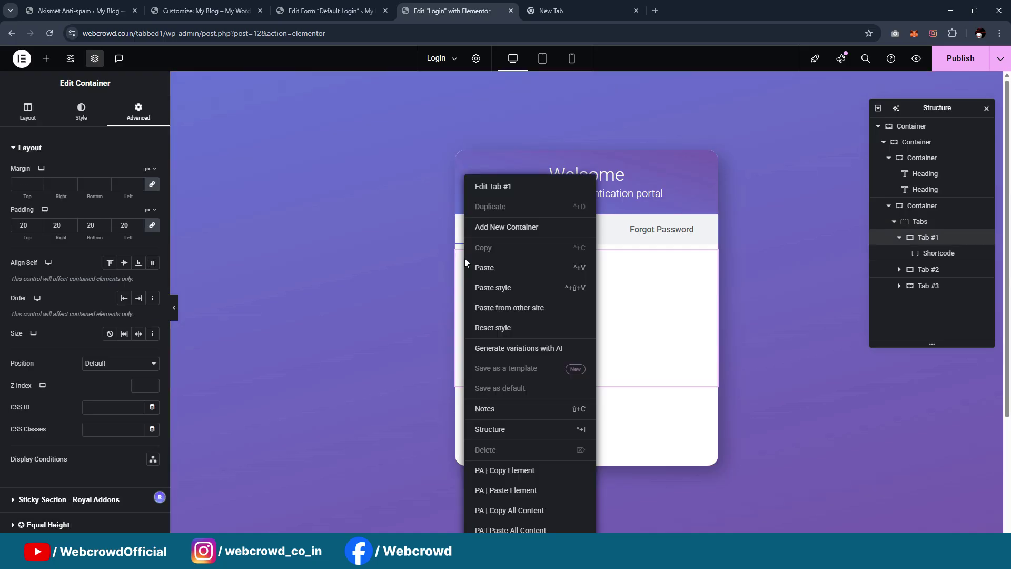
pyautogui.click(490, 269)
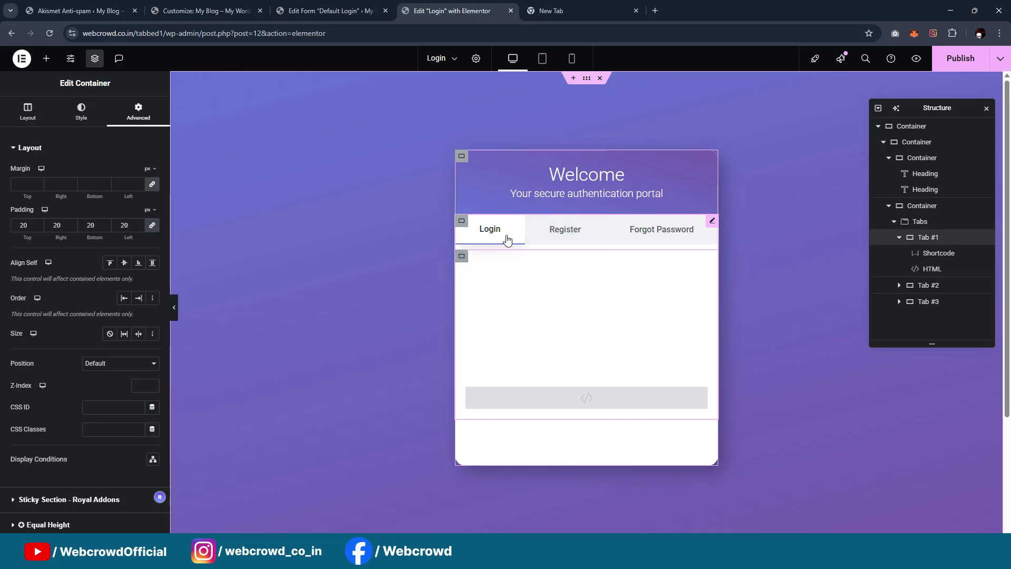
pyautogui.click(588, 238)
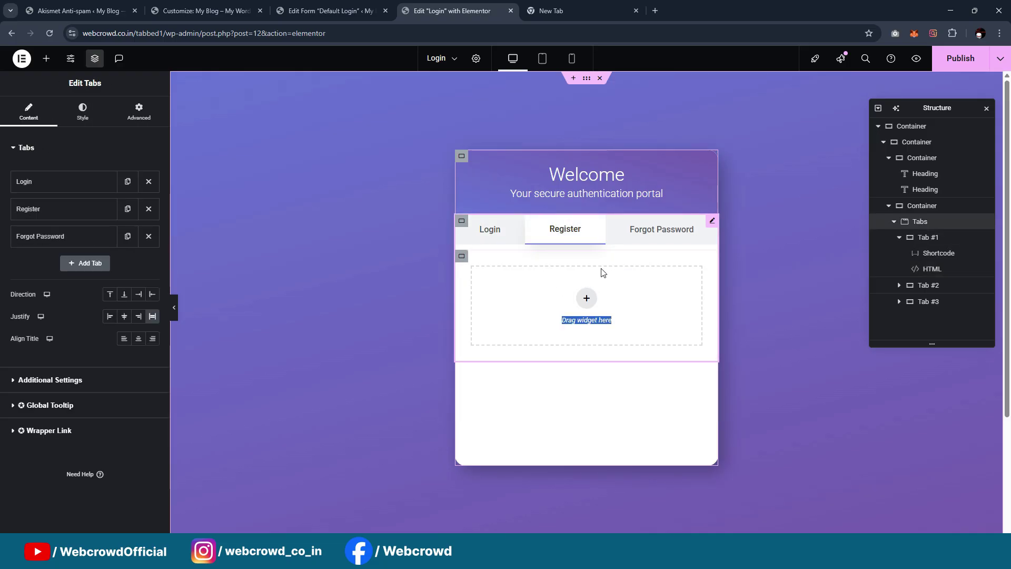
pyautogui.click(665, 243)
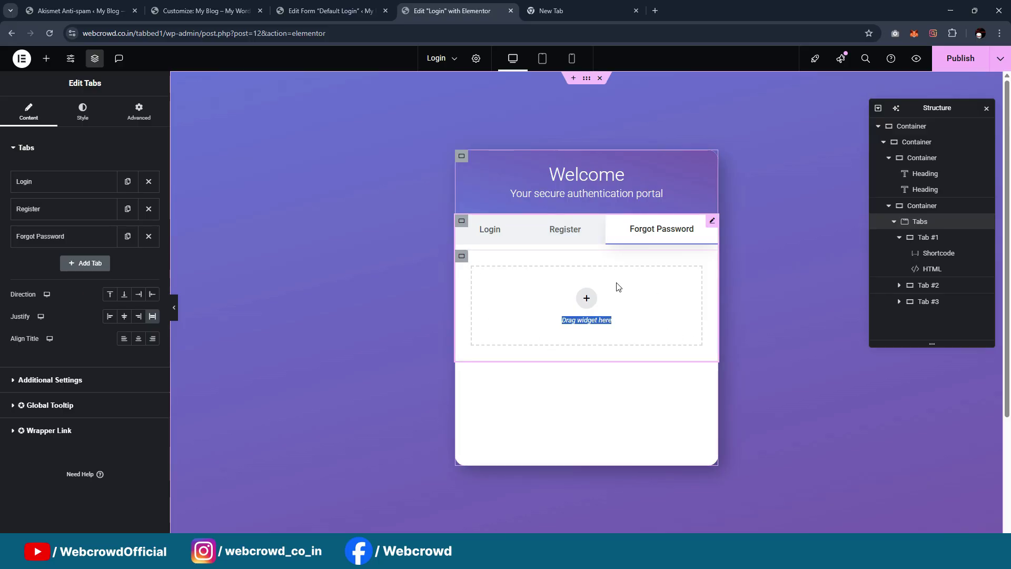
pyautogui.click(570, 232)
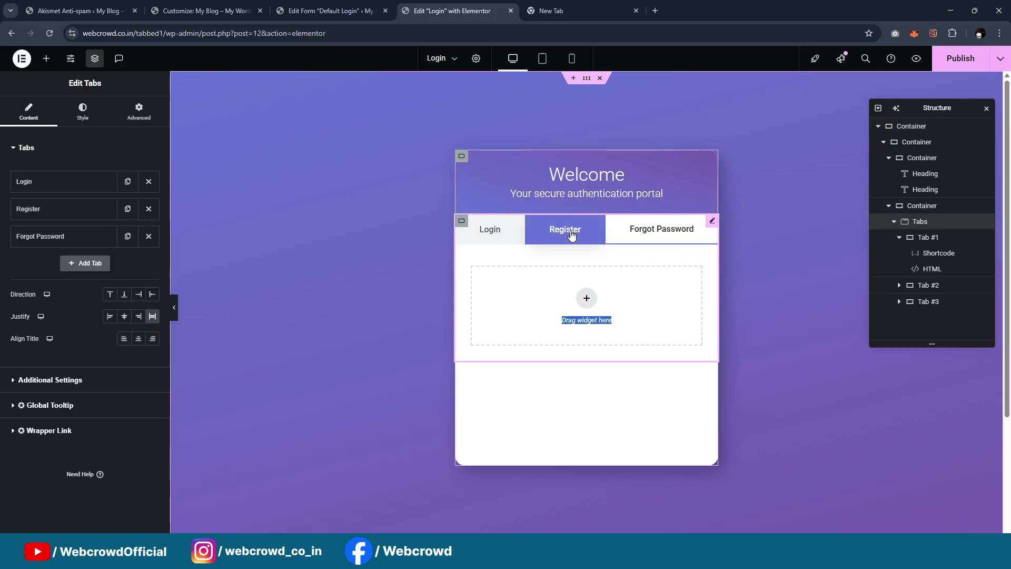
pyautogui.click(489, 232)
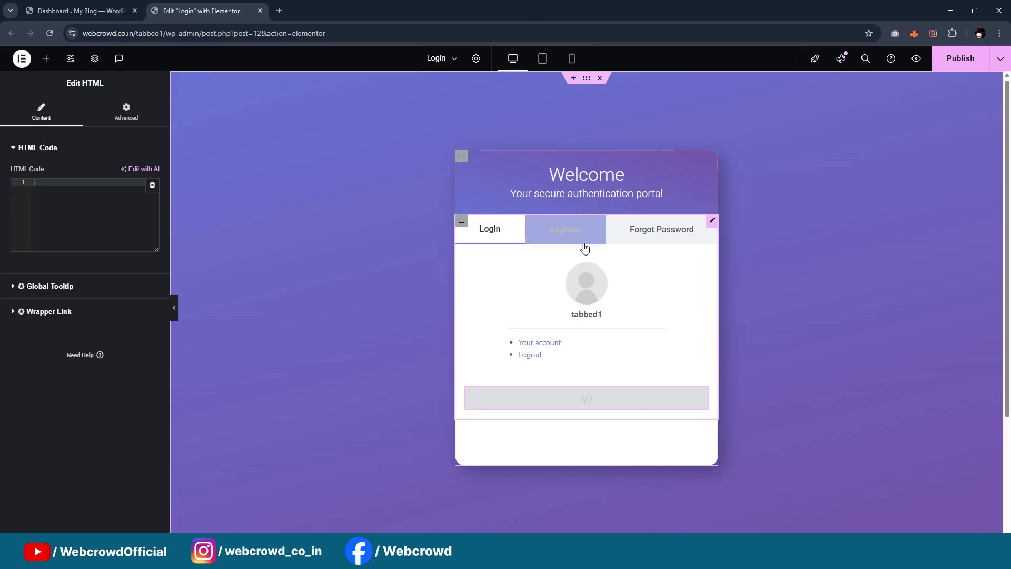
# Open 'SVG Code (continue with)' in Notepad, copy its entire contents, and close it
pyautogui.hotkey('alt', 'Tab')
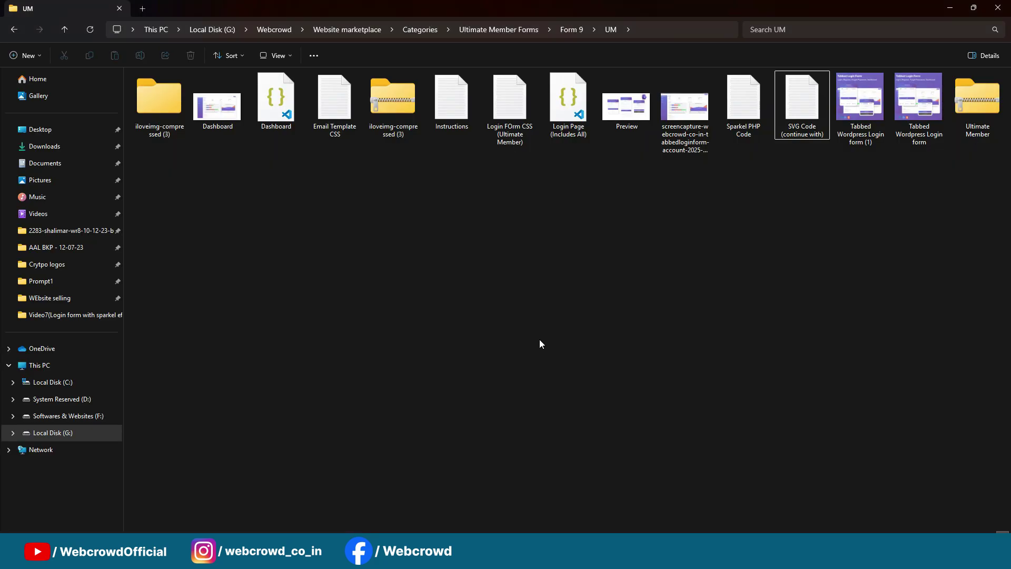
pyautogui.click(797, 105)
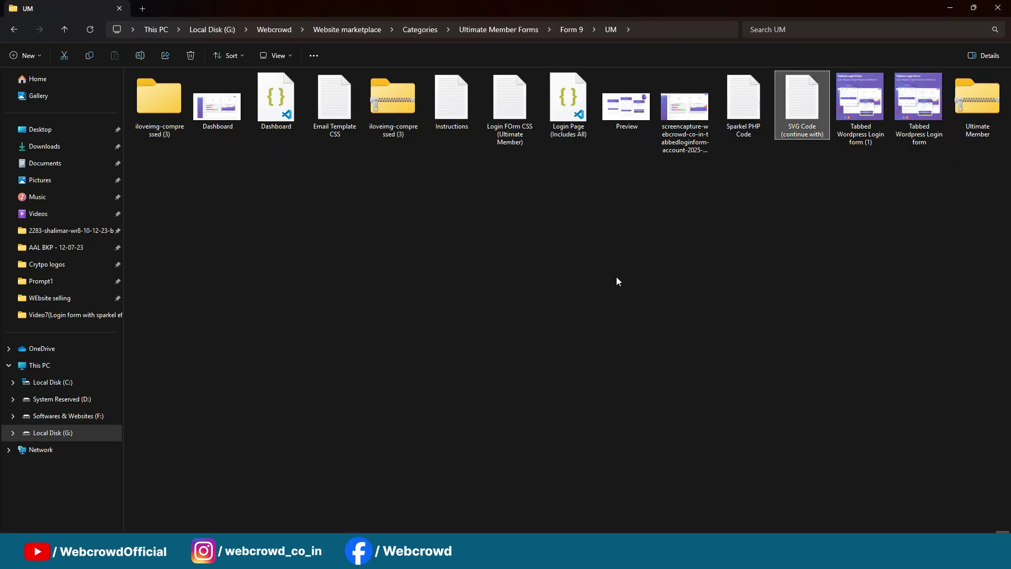
pyautogui.press('Return')
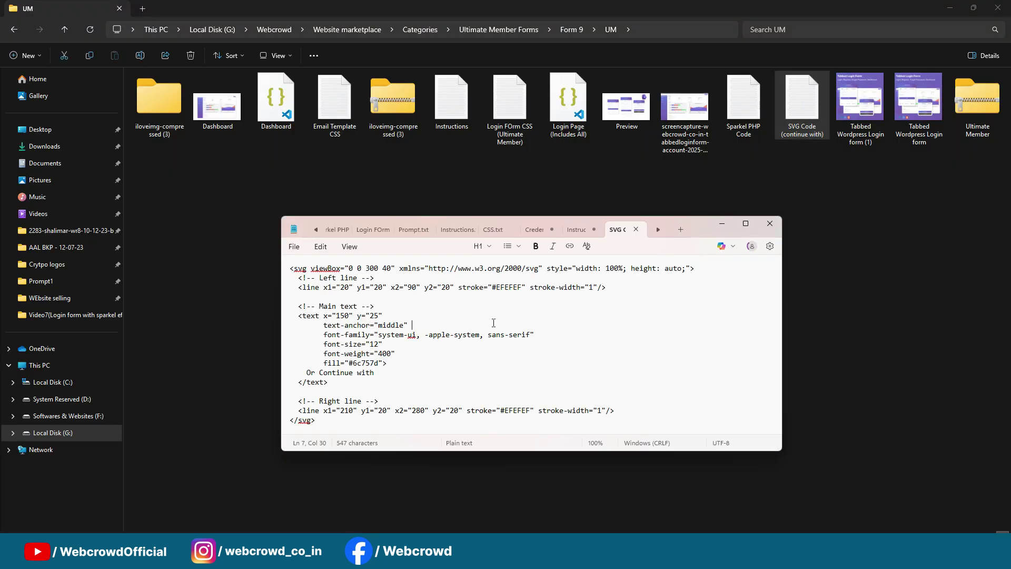
pyautogui.hotkey('ctrl', 'a')
pyautogui.click(720, 224)
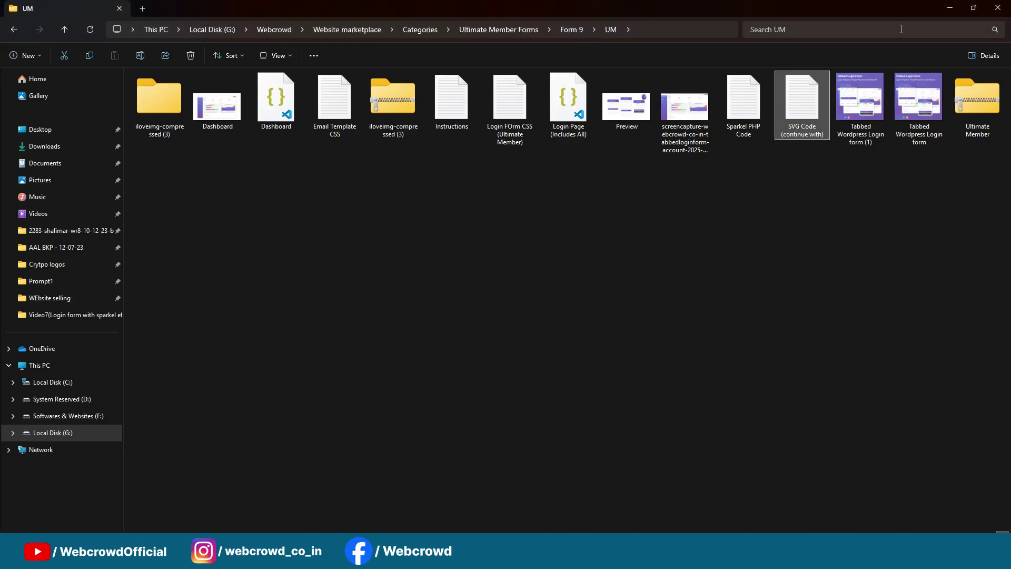
pyautogui.click(949, 8)
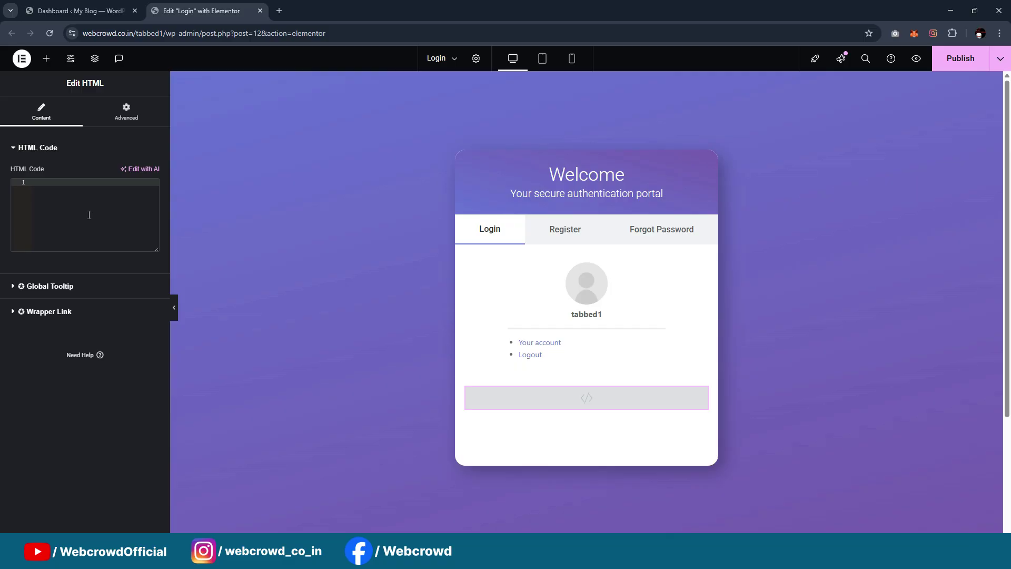
# Paste the SVG markup into the HTML widget's code box to render the 'Or Continue with' divider
pyautogui.hotkey('ctrl', 'v')
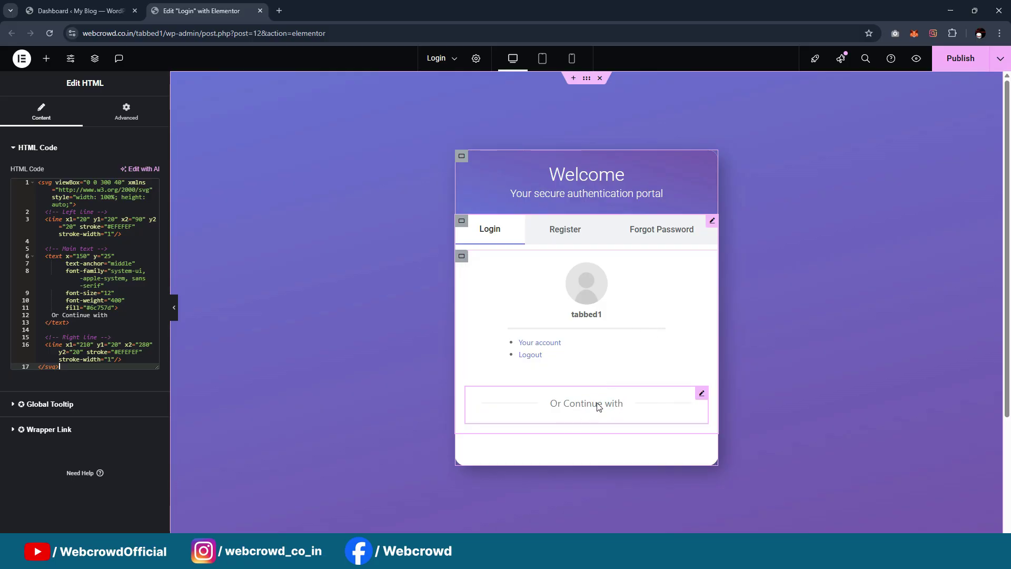
pyautogui.click(86, 321)
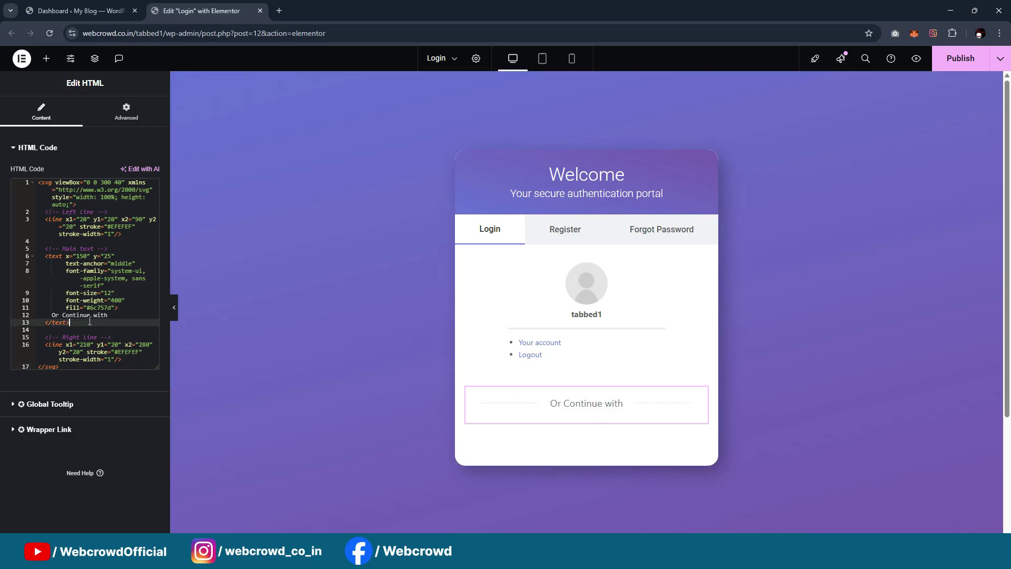
pyautogui.scroll(-1, 624, 367)
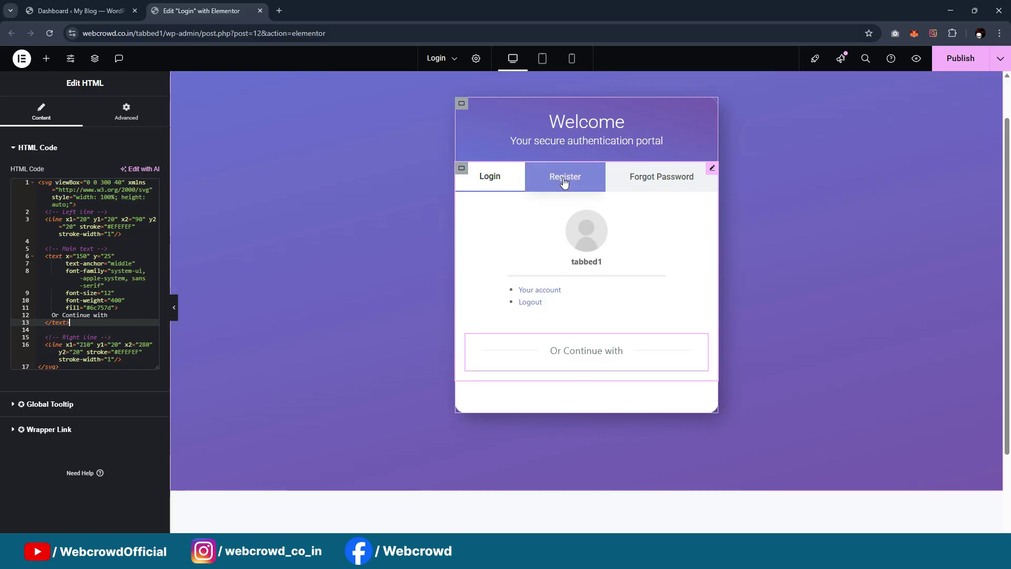
pyautogui.click(655, 180)
pyautogui.click(578, 180)
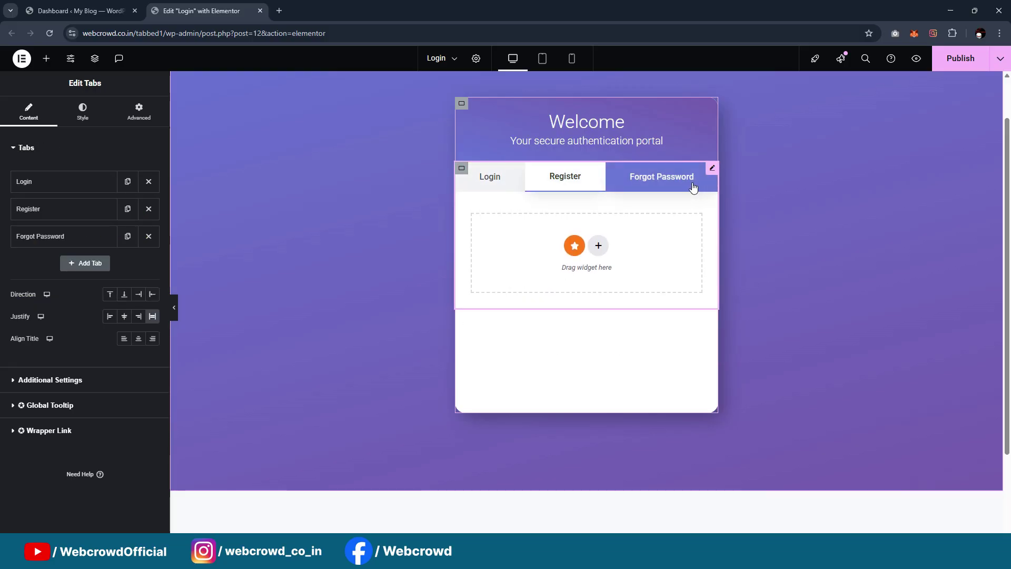
pyautogui.click(492, 184)
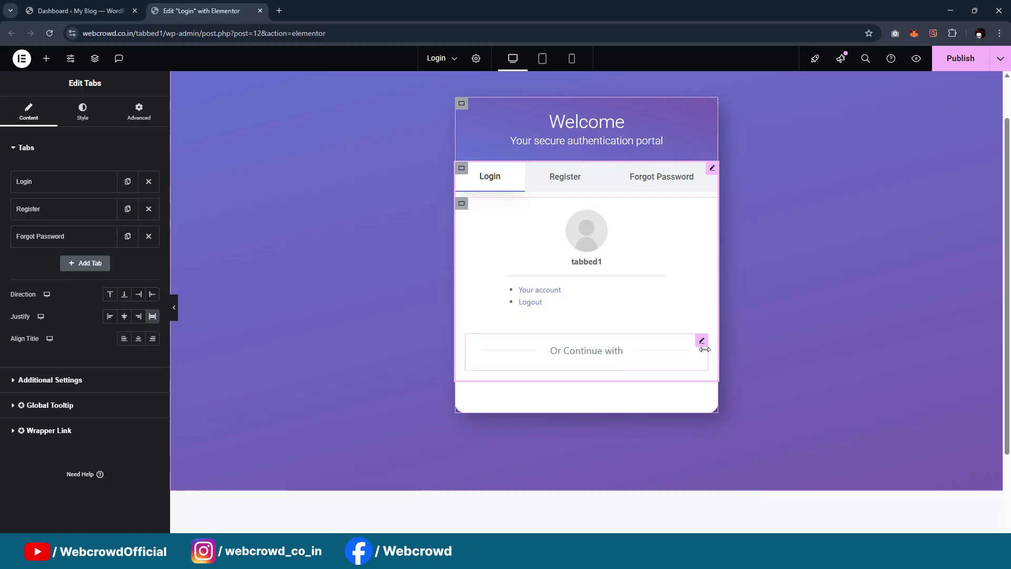
pyautogui.click(573, 188)
pyautogui.click(508, 183)
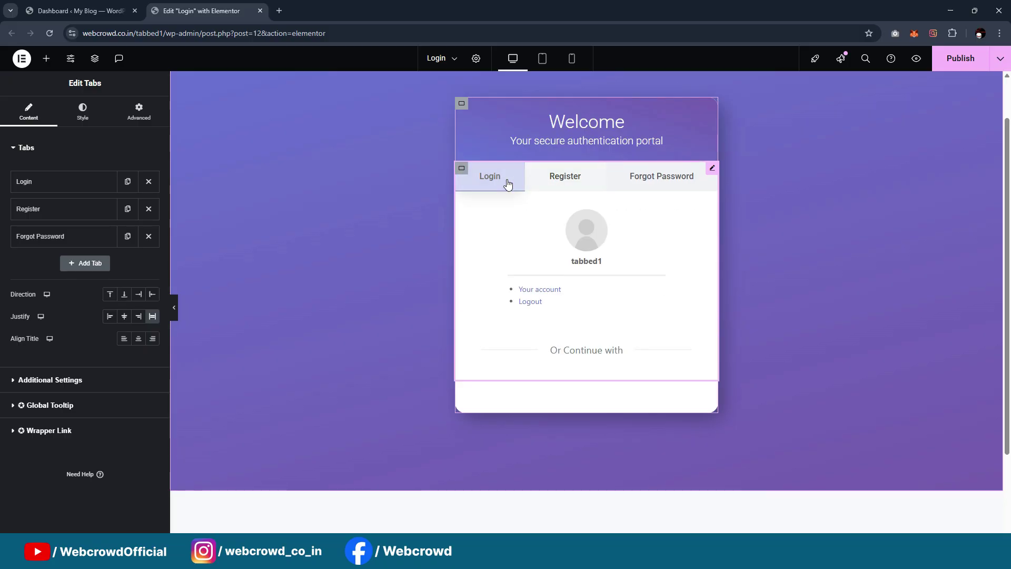
pyautogui.click(49, 62)
# Add a new container to the login card and place it under the Or Continue with divider
pyautogui.rightClick(465, 203)
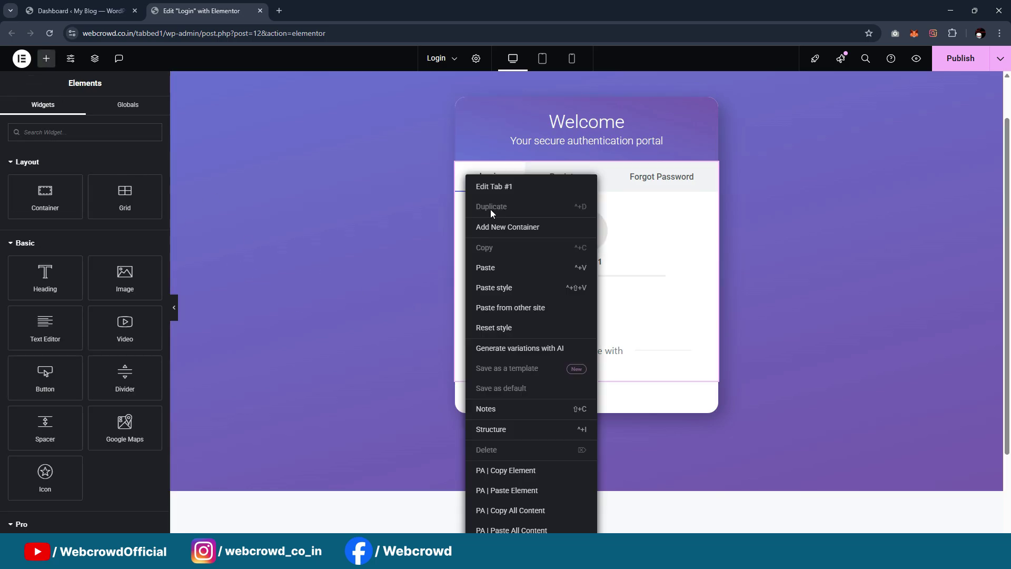
pyautogui.click(649, 232)
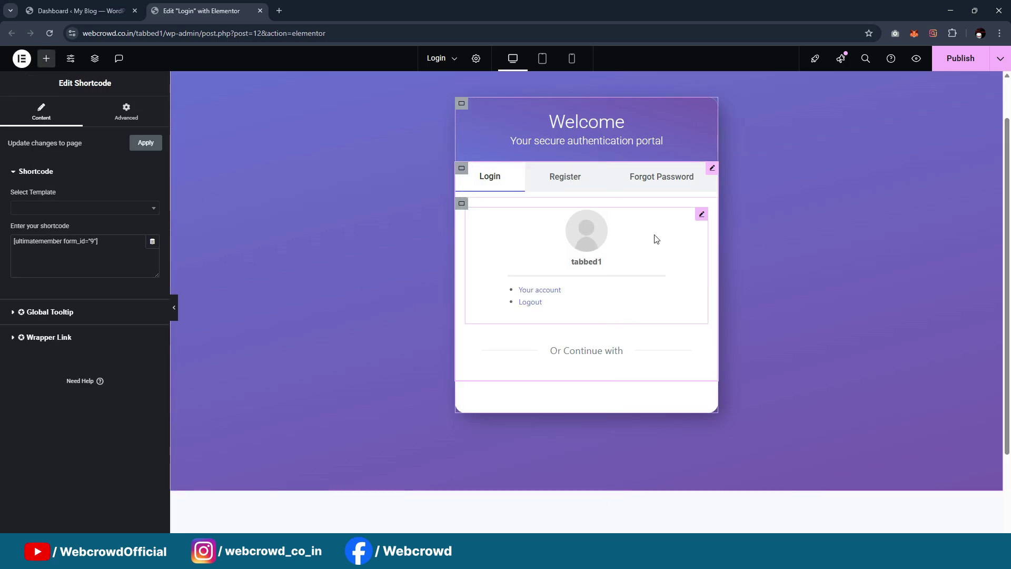
pyautogui.click(463, 206)
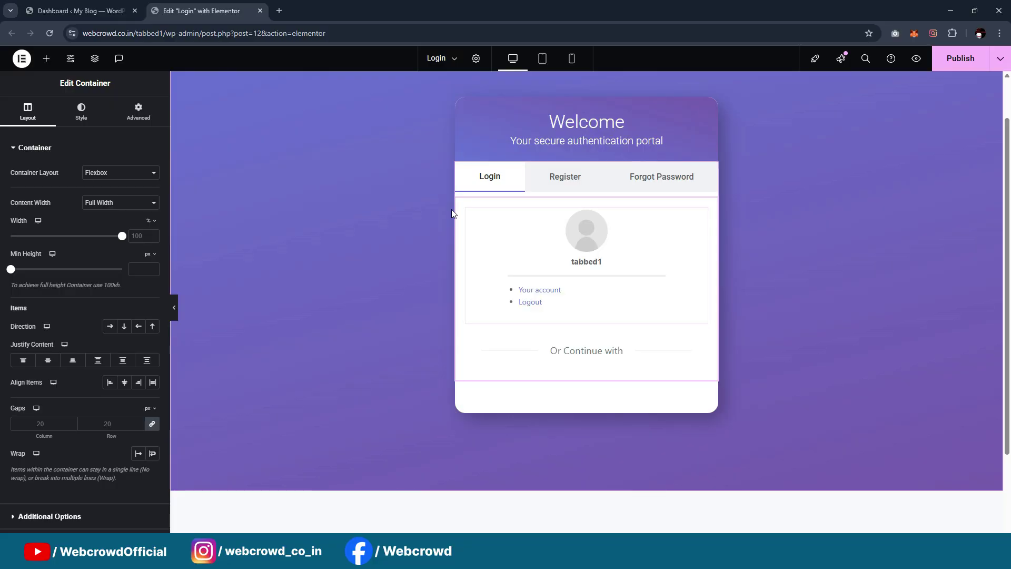
pyautogui.click(47, 59)
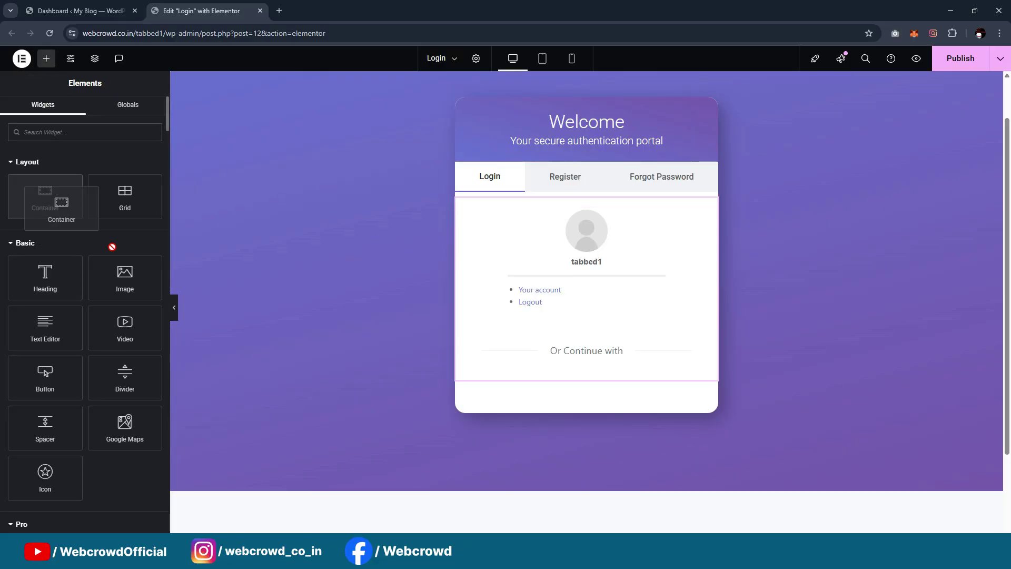
pyautogui.moveTo(44, 196); pyautogui.dragTo(654, 384)
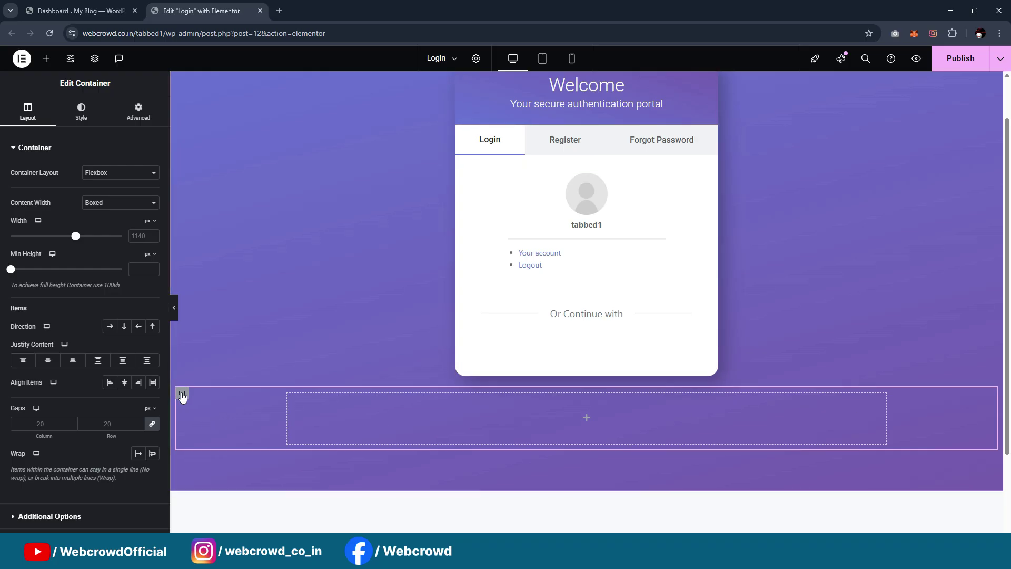
pyautogui.moveTo(183, 394); pyautogui.dragTo(570, 351)
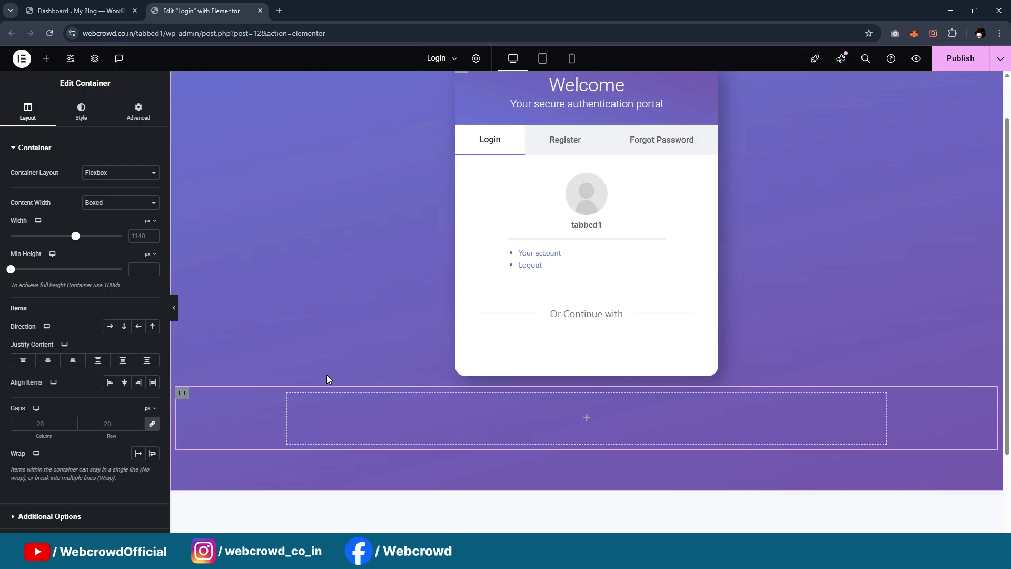
pyautogui.moveTo(179, 398); pyautogui.dragTo(582, 324)
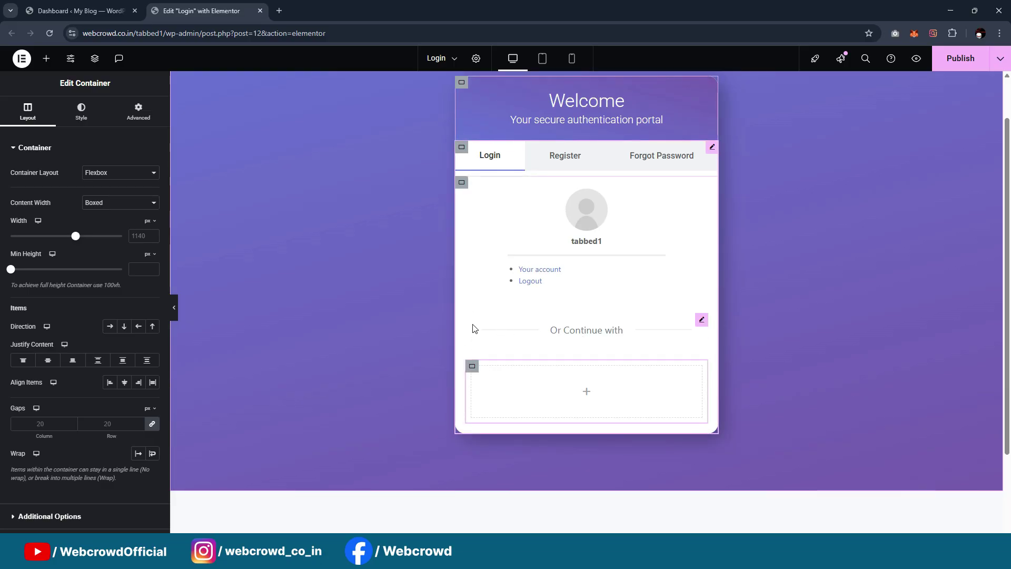
# In the Navigator, move Tab #1's inner container below the Tabs widget and drop the divider into it
pyautogui.click(462, 187)
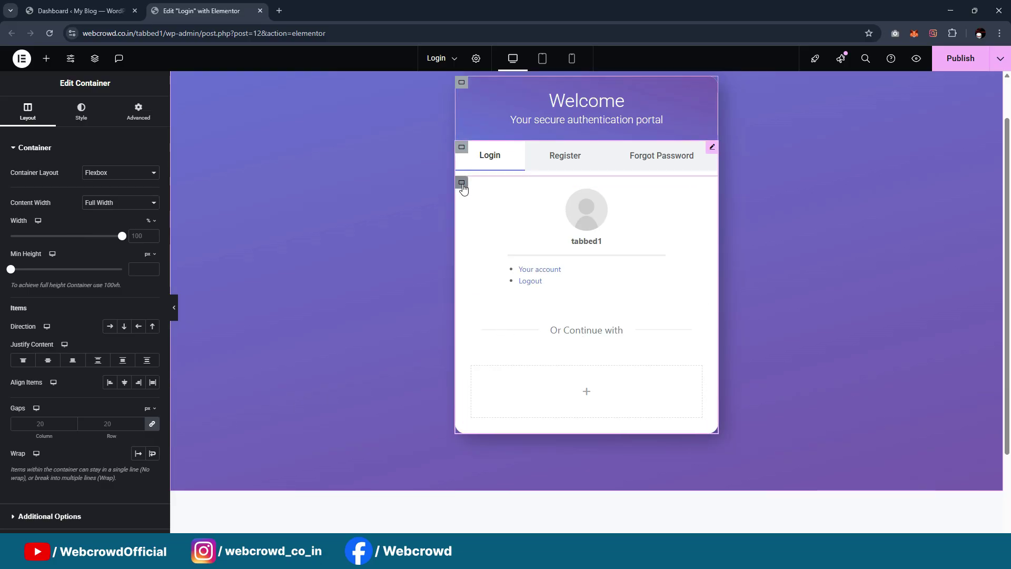
pyautogui.rightClick(462, 187)
pyautogui.click(489, 429)
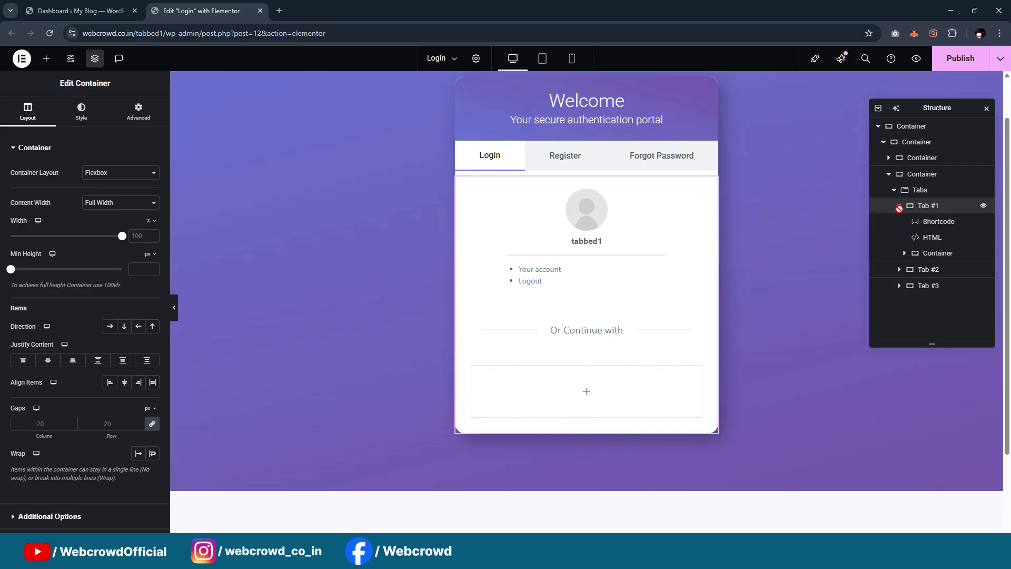
pyautogui.click(894, 191)
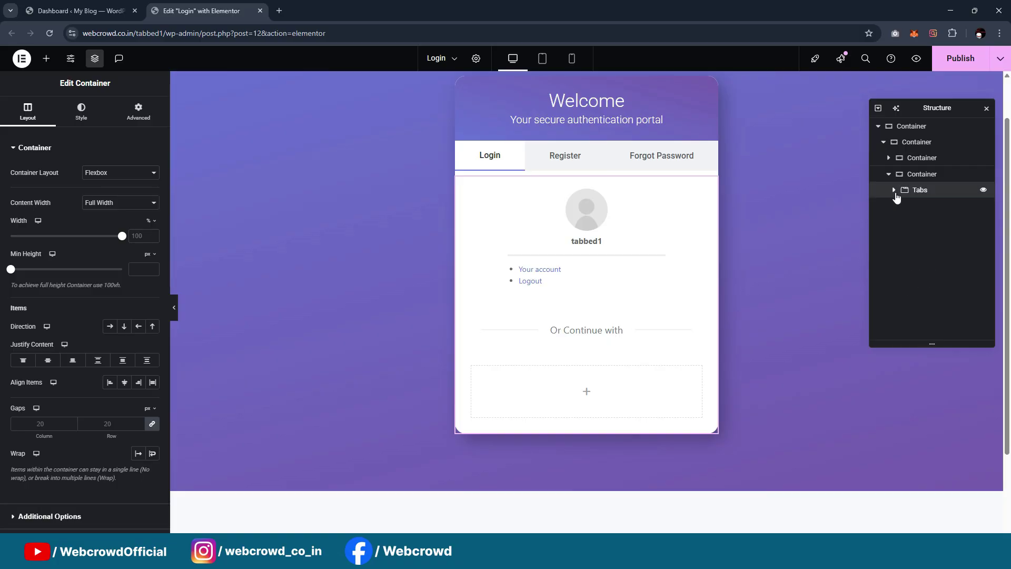
pyautogui.click(894, 191)
pyautogui.click(900, 206)
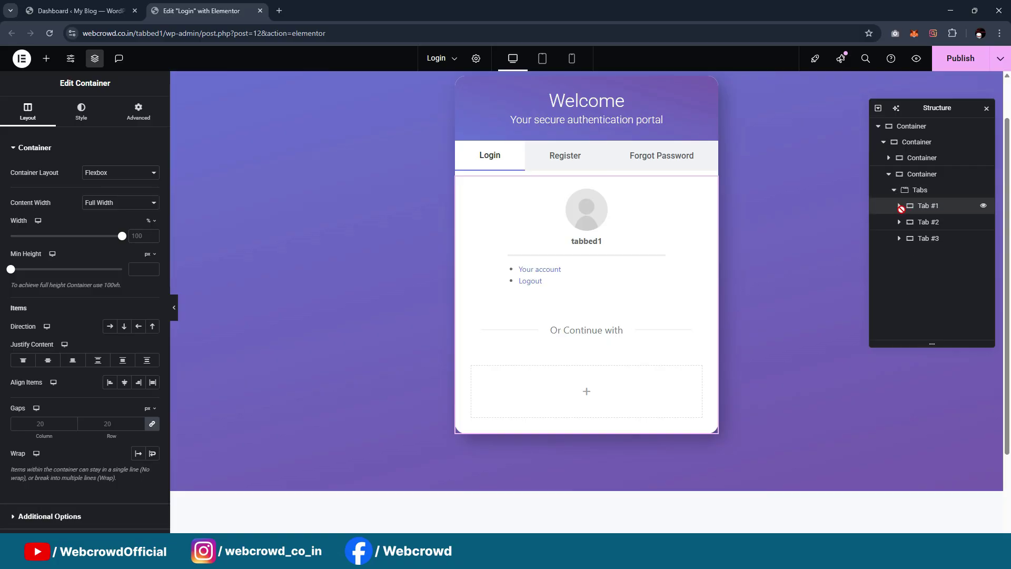
pyautogui.click(899, 206)
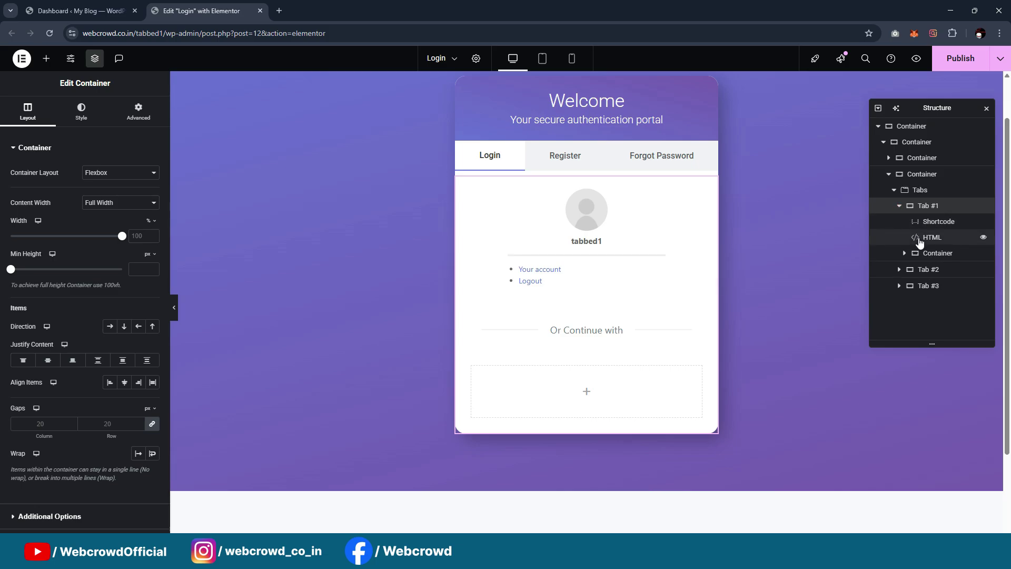
pyautogui.click(929, 253)
pyautogui.moveTo(929, 253); pyautogui.dragTo(927, 286)
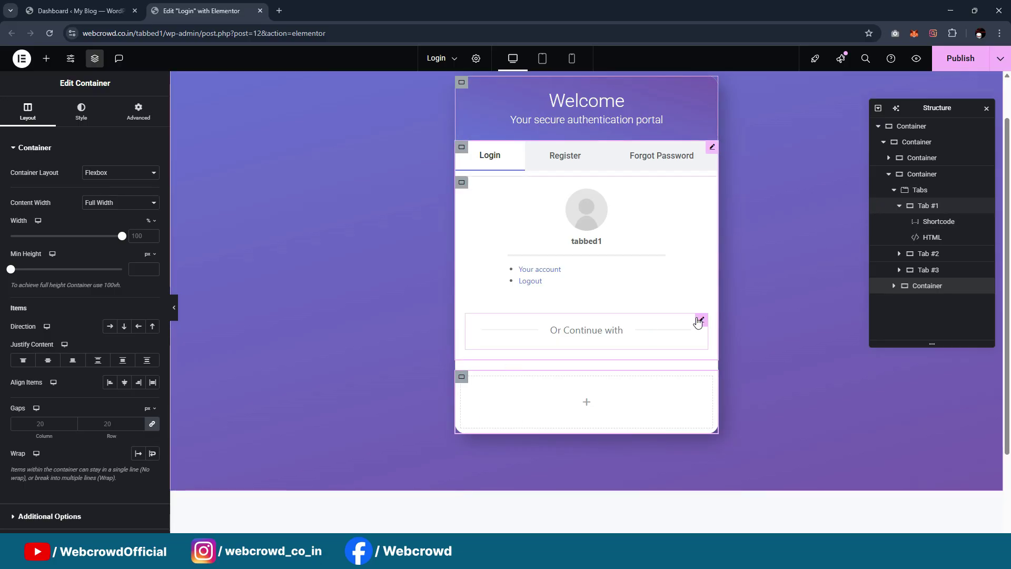
pyautogui.moveTo(698, 322); pyautogui.dragTo(629, 399)
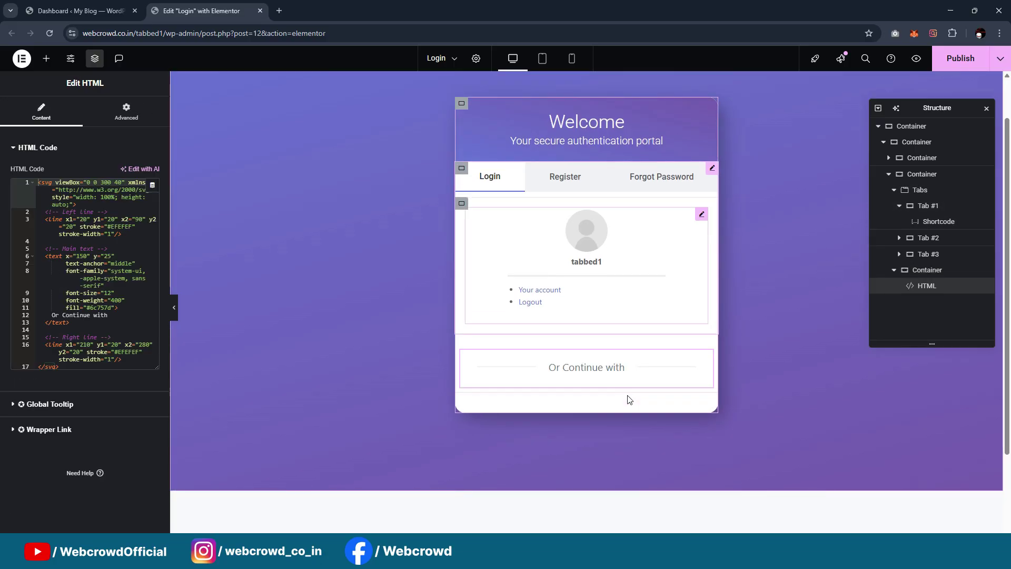
pyautogui.click(568, 184)
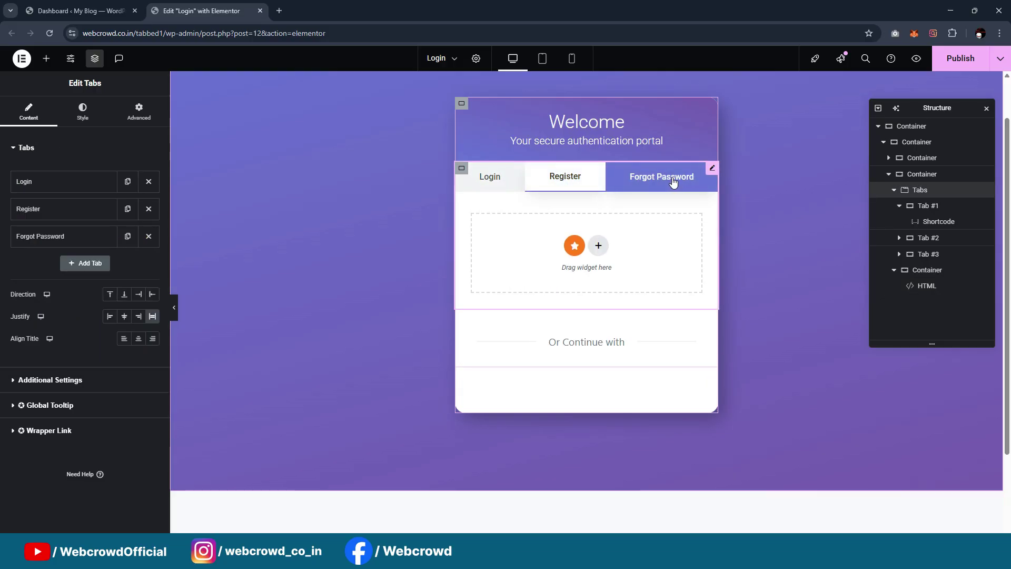
# Check the Forgot Password, Register and Login tabs, close the Navigator, and return to Login
pyautogui.click(652, 181)
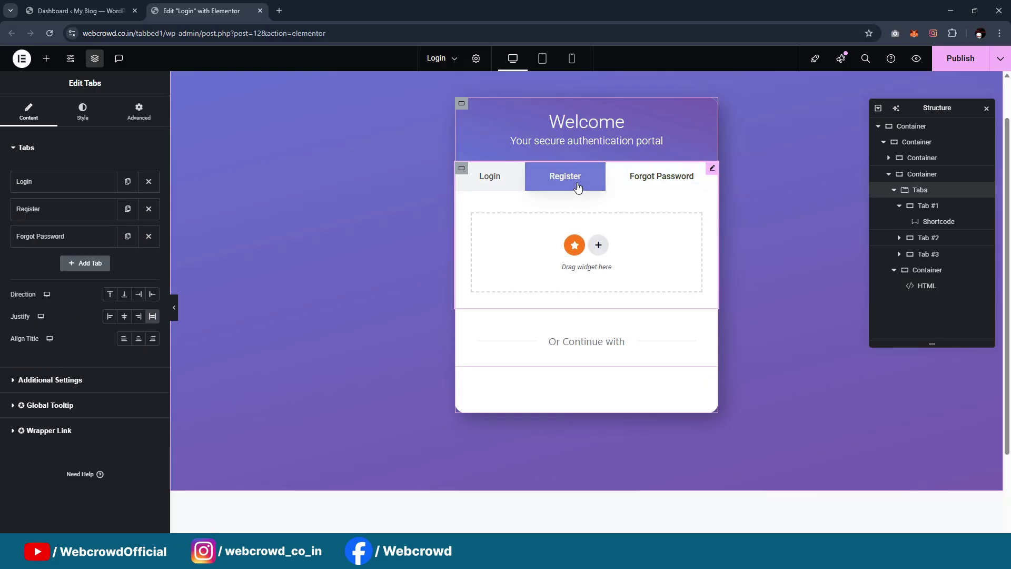
pyautogui.click(577, 185)
pyautogui.click(482, 187)
pyautogui.click(639, 187)
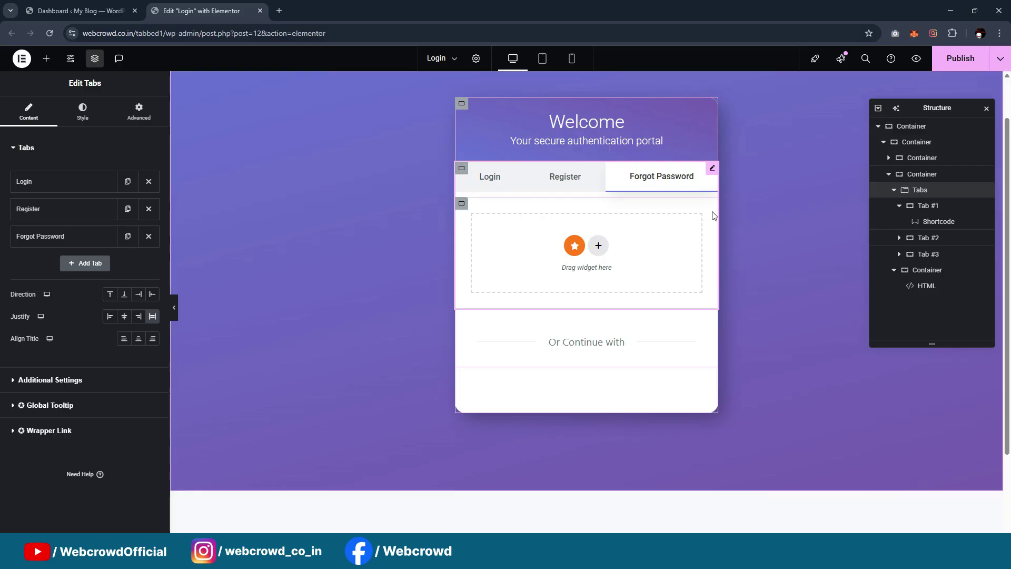
pyautogui.click(986, 108)
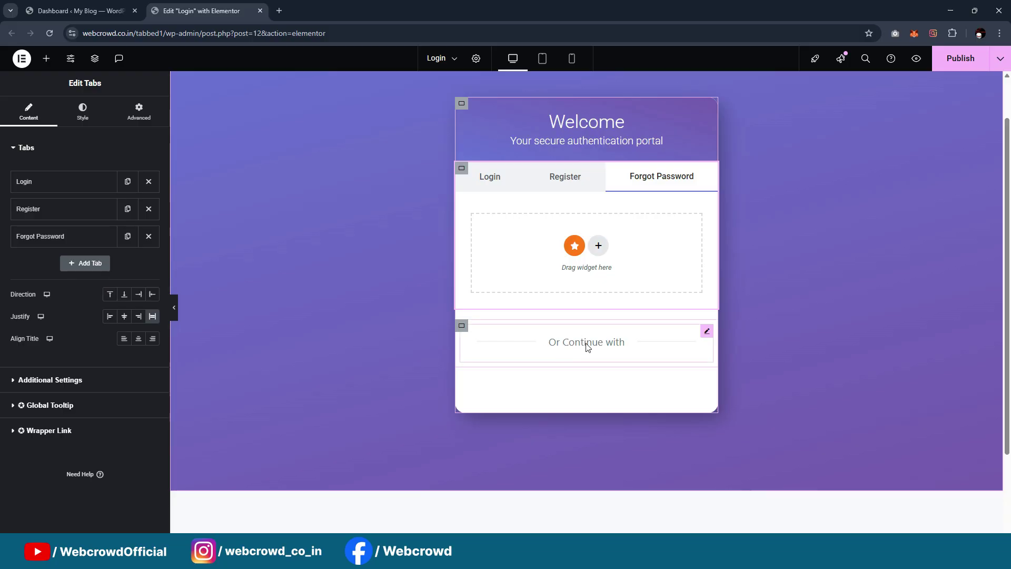
pyautogui.click(523, 178)
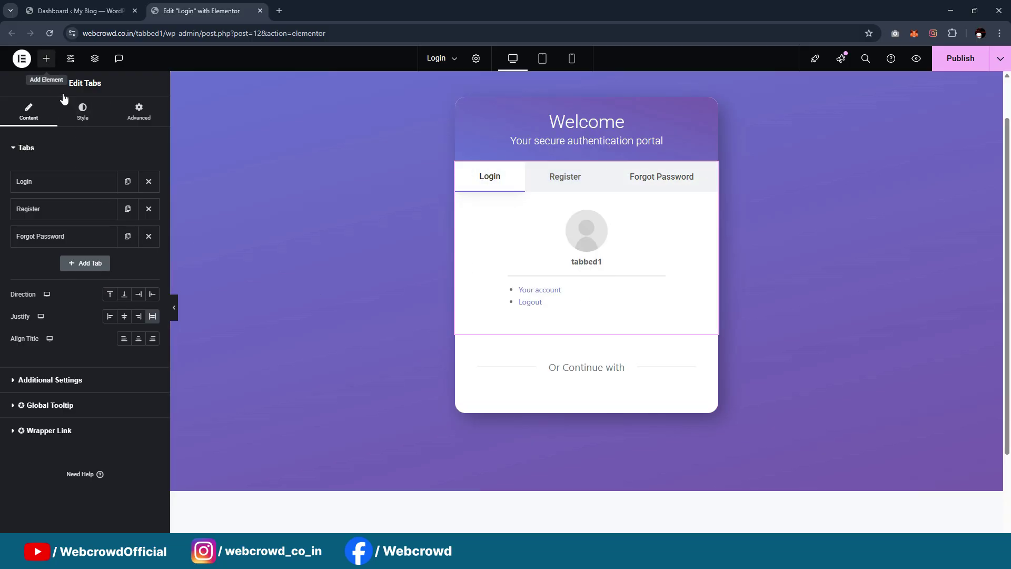
# Search 'grid' and drop a Grid widget below the 'Or Continue with' divider, then reselect it
pyautogui.click(46, 58)
pyautogui.click(47, 131)
pyautogui.write('grid')
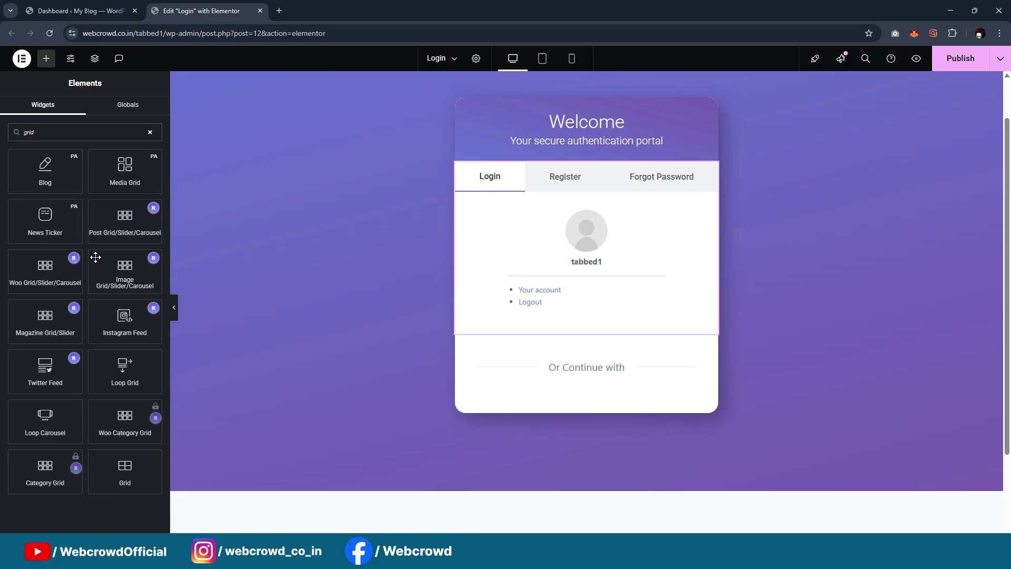
pyautogui.moveTo(133, 478); pyautogui.dragTo(637, 379)
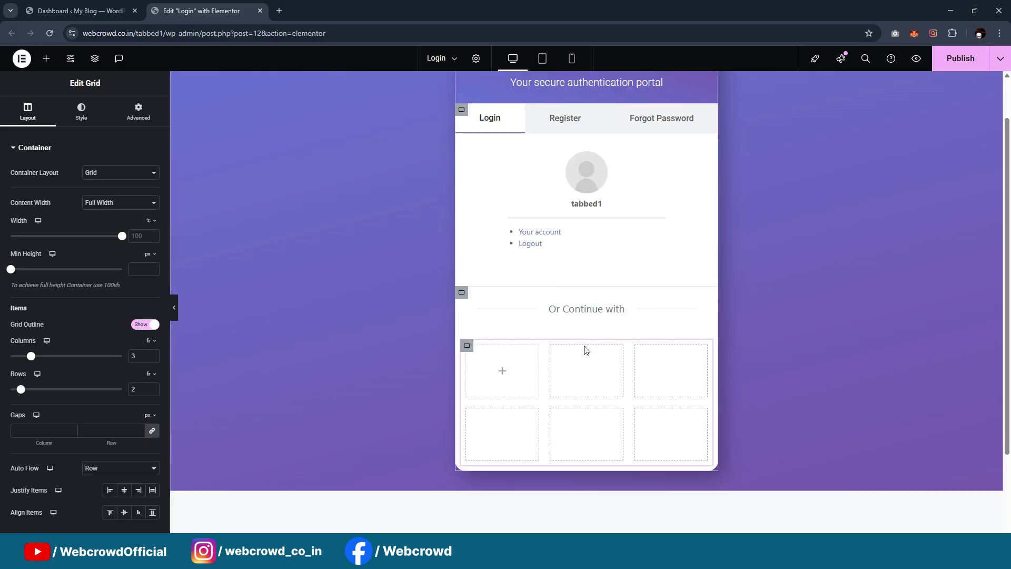
pyautogui.click(46, 58)
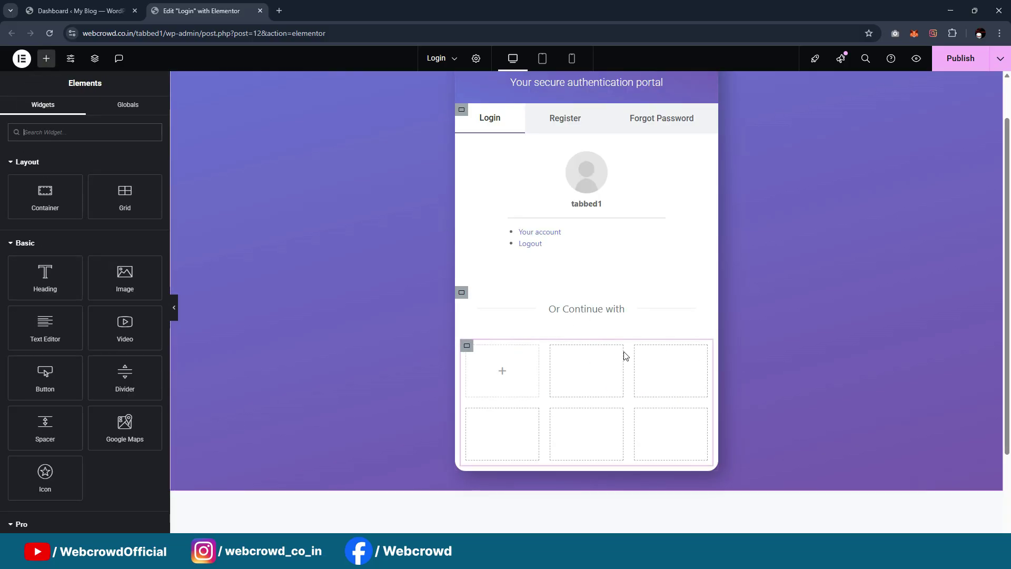
pyautogui.click(466, 346)
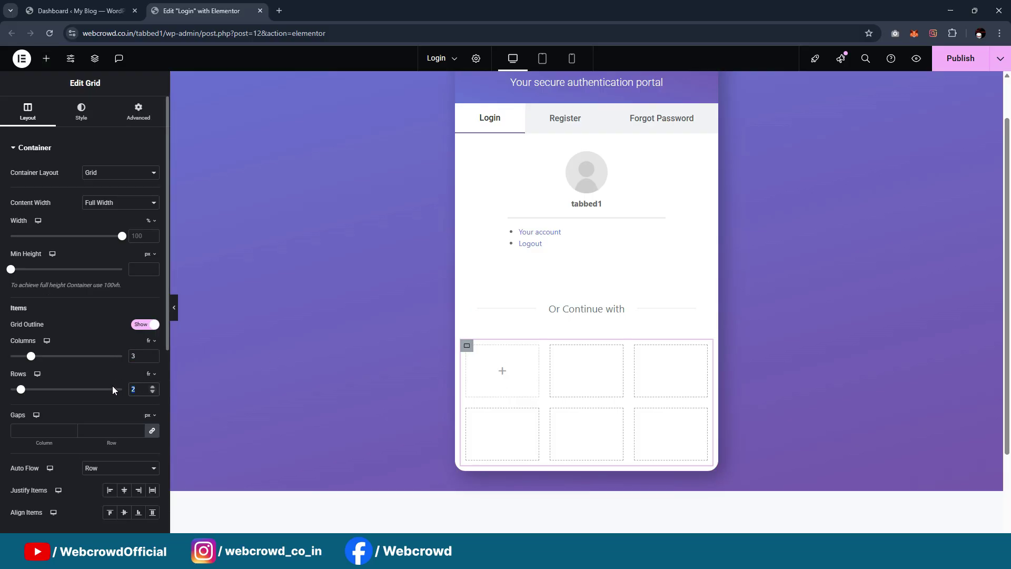
# Set the grid to 1 row and put a container with 20px padding in its first cell
pyautogui.write('1')
pyautogui.click(45, 58)
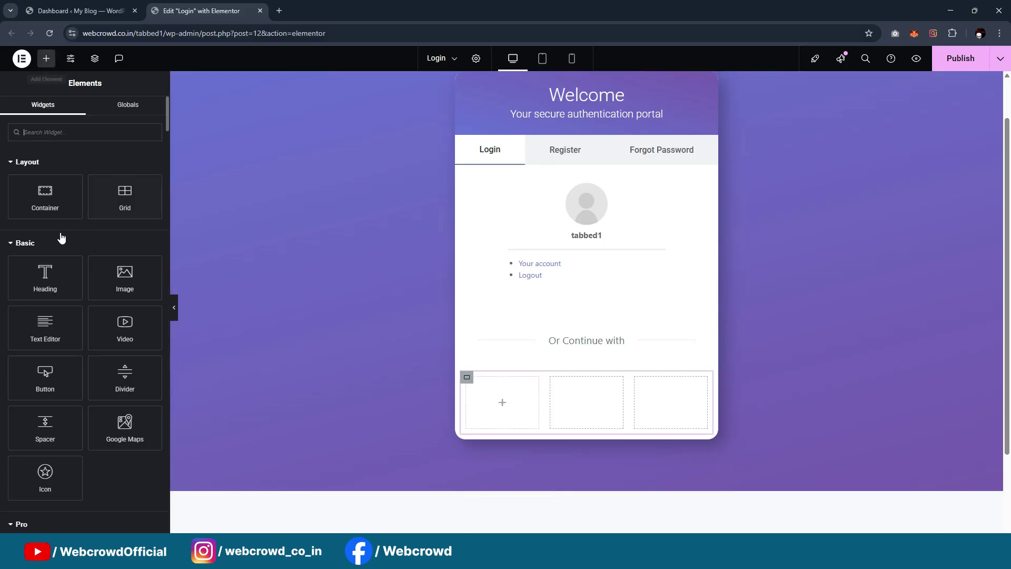
pyautogui.moveTo(53, 202); pyautogui.dragTo(505, 402)
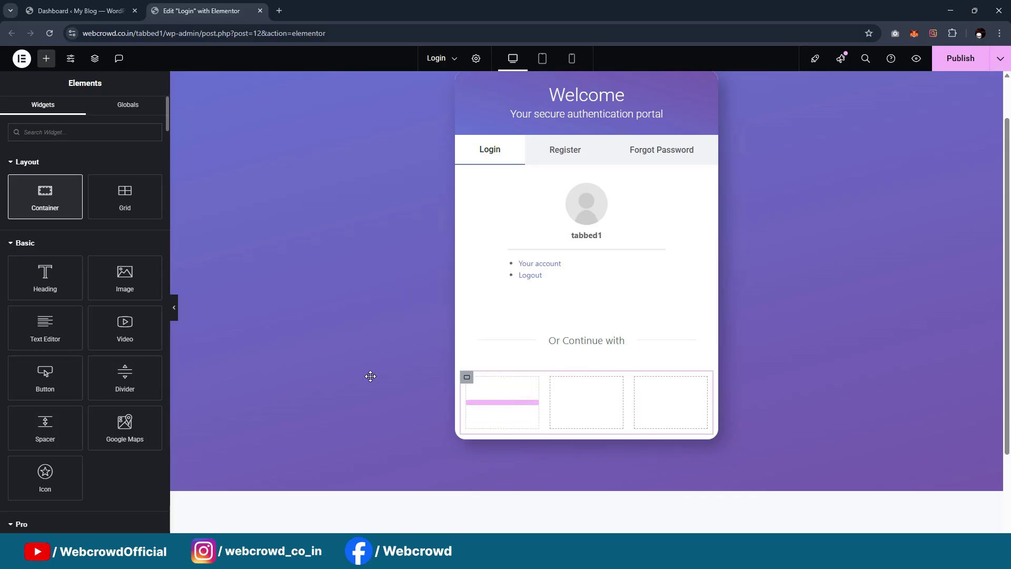
pyautogui.click(138, 114)
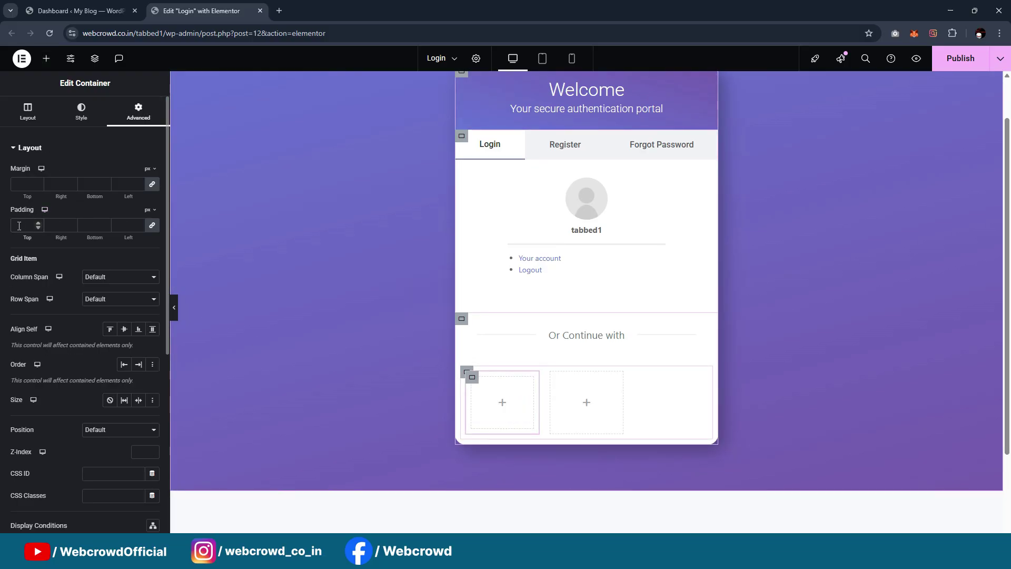
pyautogui.click(19, 226)
pyautogui.write('20')
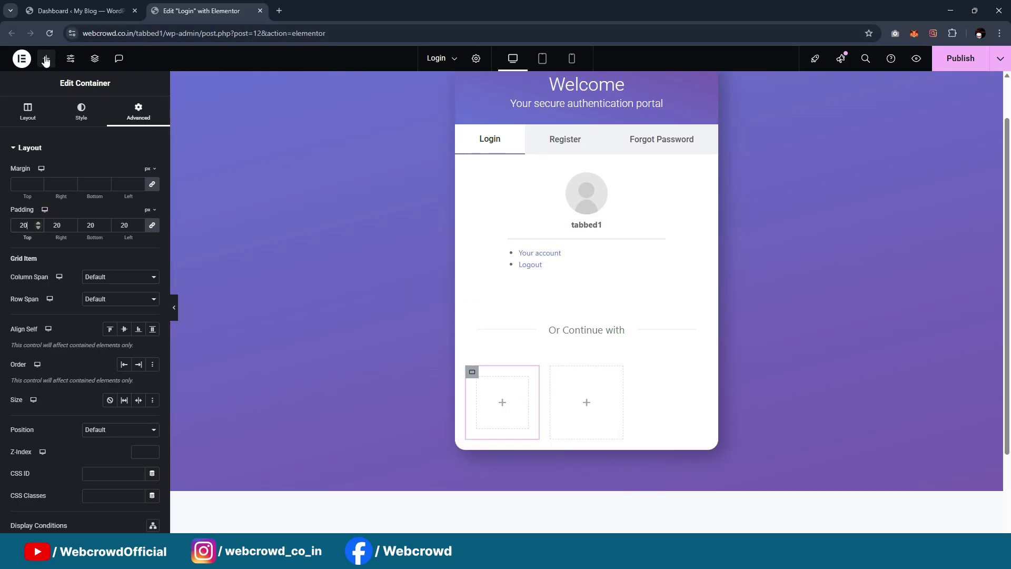
# Add an Icon Box widget into the first cell's container
pyautogui.click(46, 59)
pyautogui.click(72, 134)
pyautogui.write('icons')
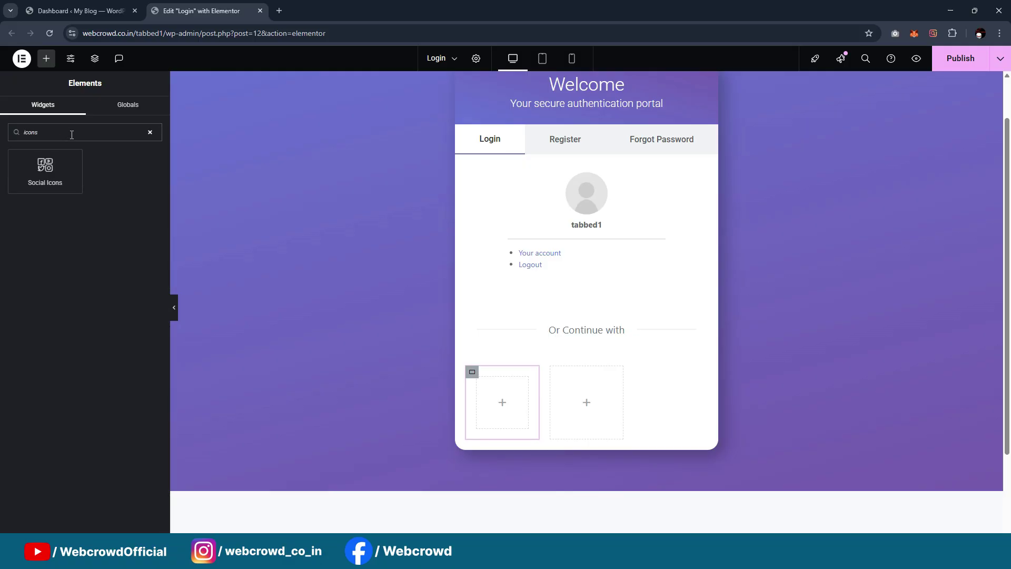
pyautogui.press('BackSpace')
pyautogui.moveTo(125, 169); pyautogui.dragTo(497, 412)
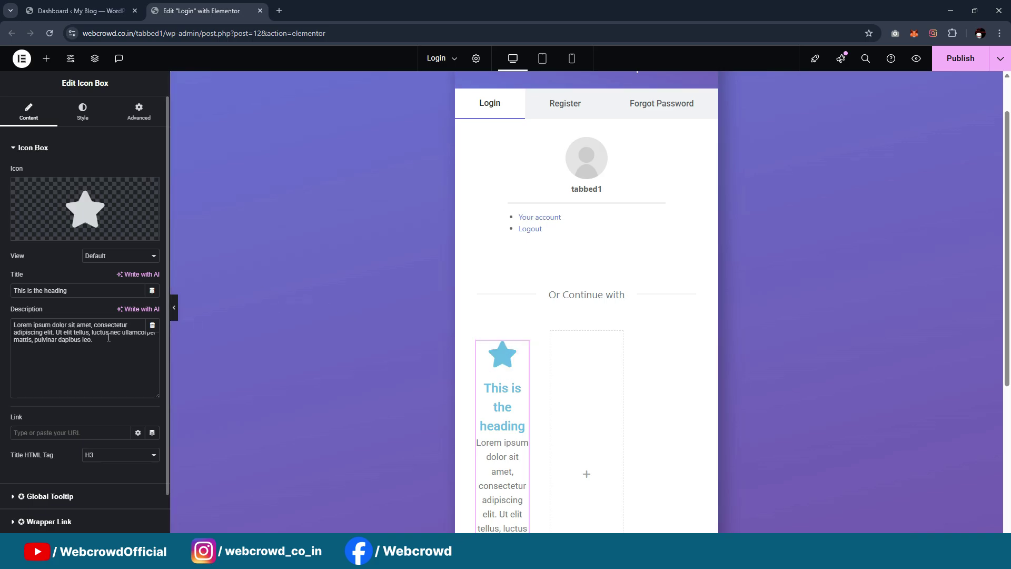
# Place the icon left of the heading, vertically middle-aligned, at size 25
pyautogui.click(79, 119)
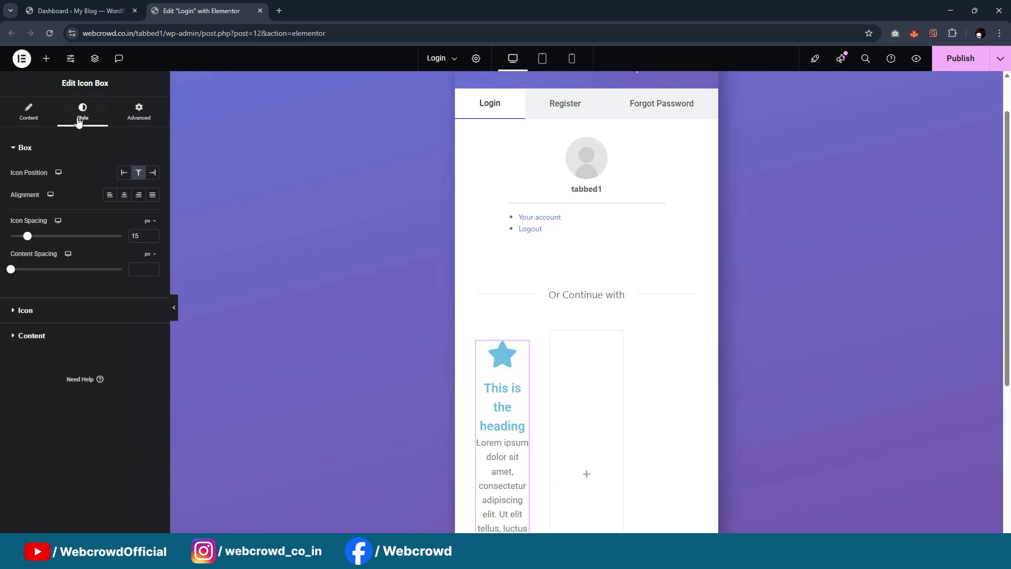
pyautogui.click(123, 173)
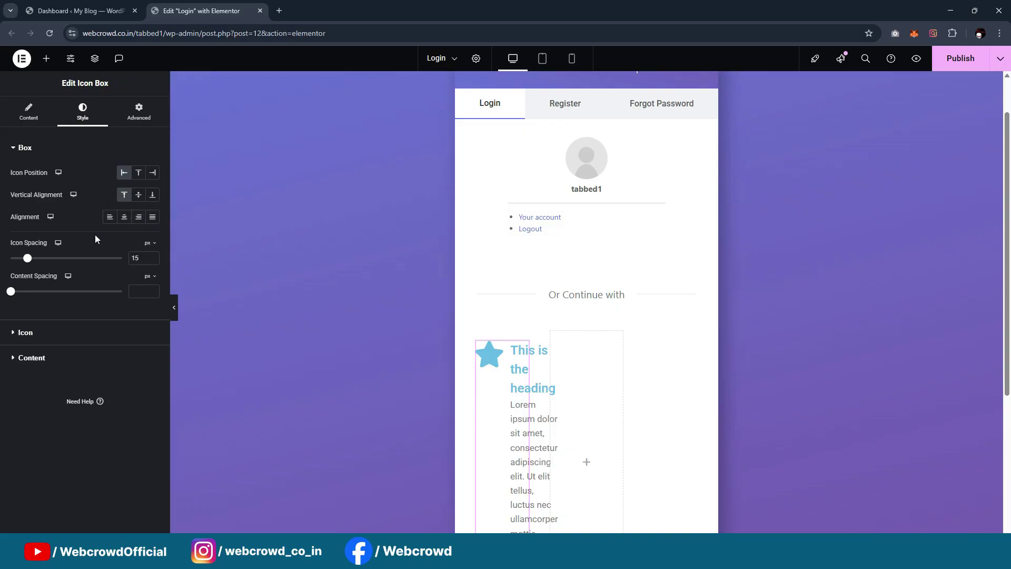
pyautogui.click(139, 196)
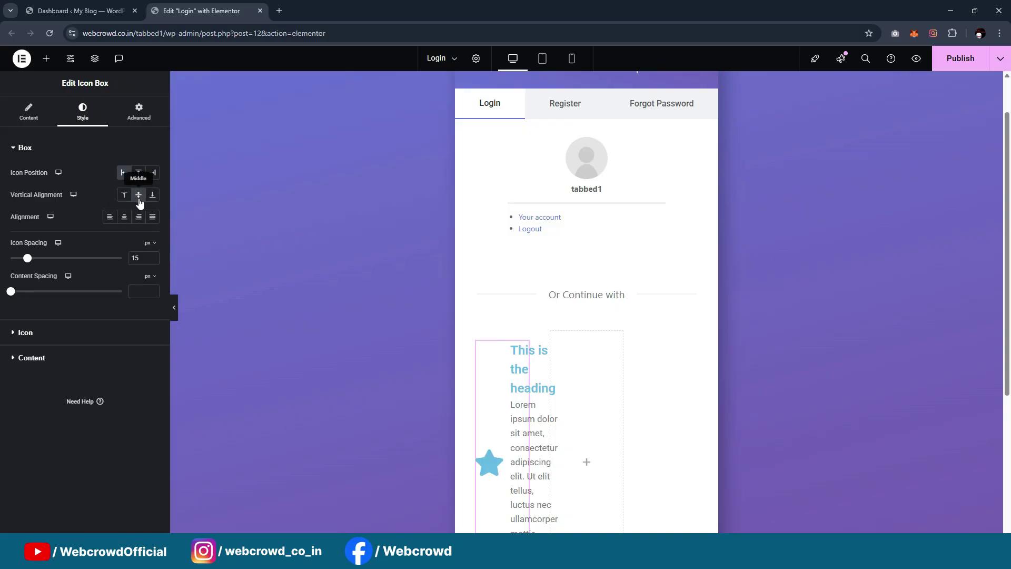
pyautogui.click(29, 112)
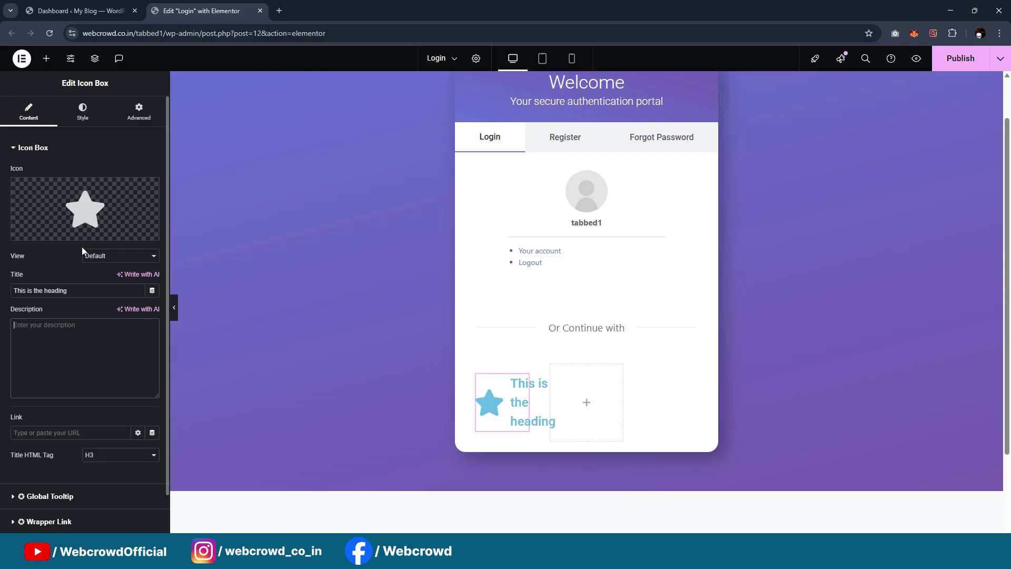
pyautogui.moveTo(103, 231)
pyautogui.click(82, 113)
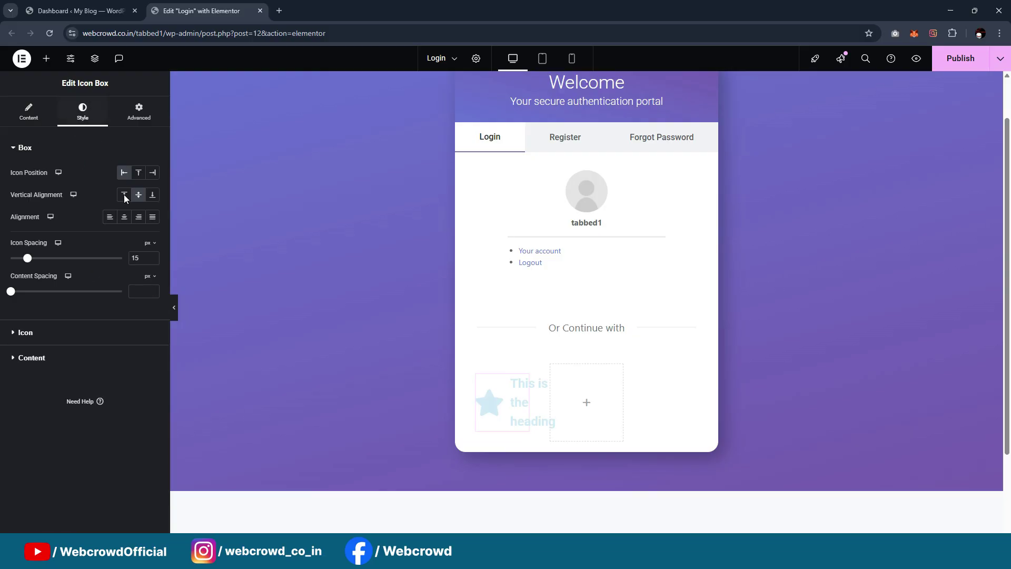
pyautogui.click(66, 333)
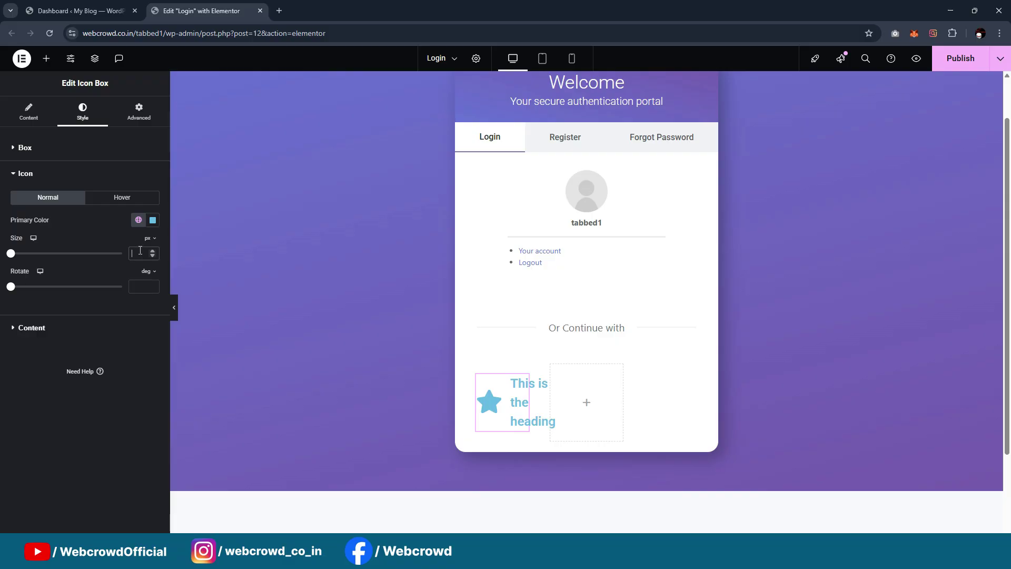
pyautogui.write('20')
pyautogui.press('BackSpace')
pyautogui.write('5')
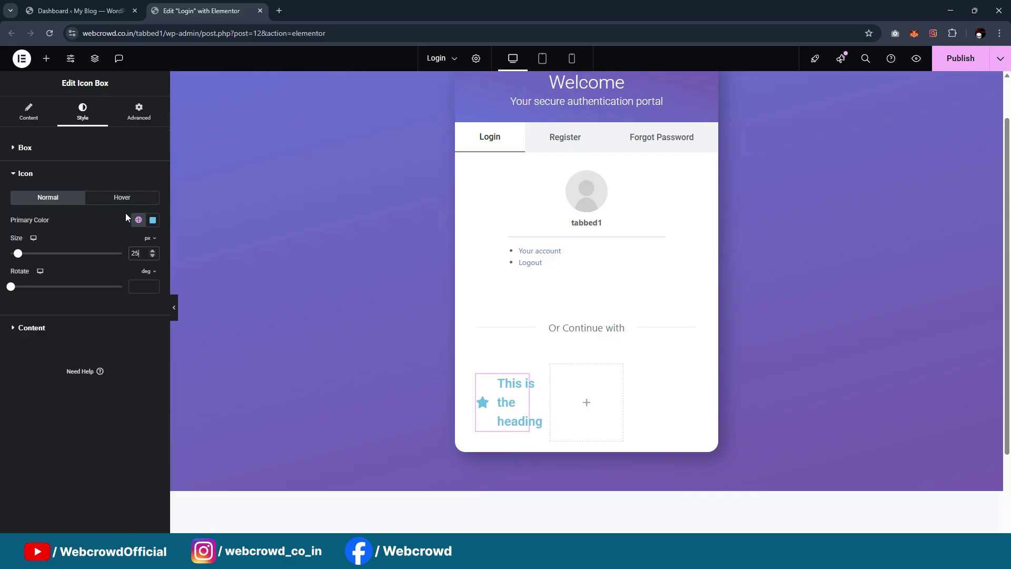
pyautogui.click(29, 112)
# Insert the Facebook icon from the Icon Library and set the title to 'Facebook'
pyautogui.click(45, 228)
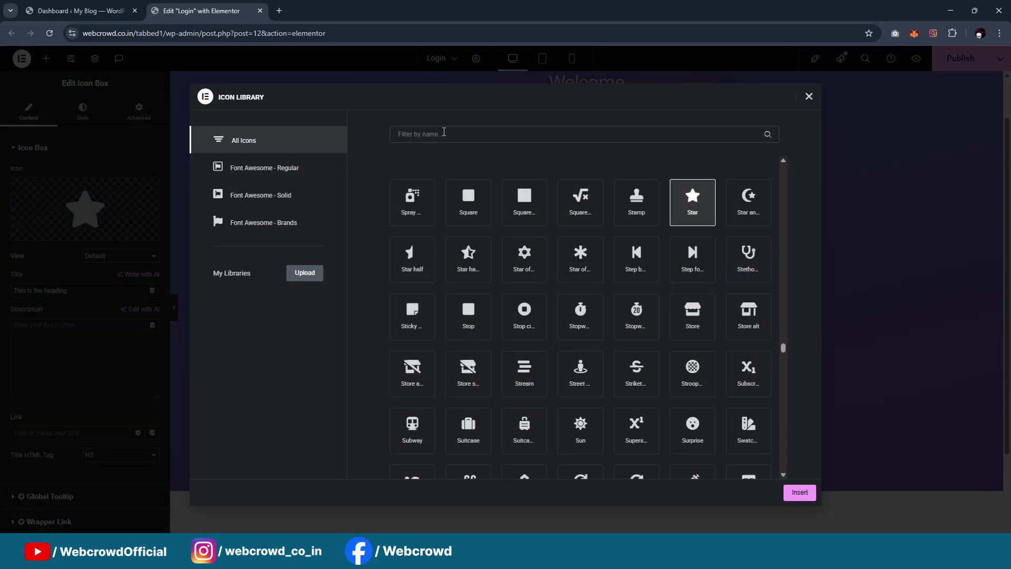
pyautogui.write('rqdl')
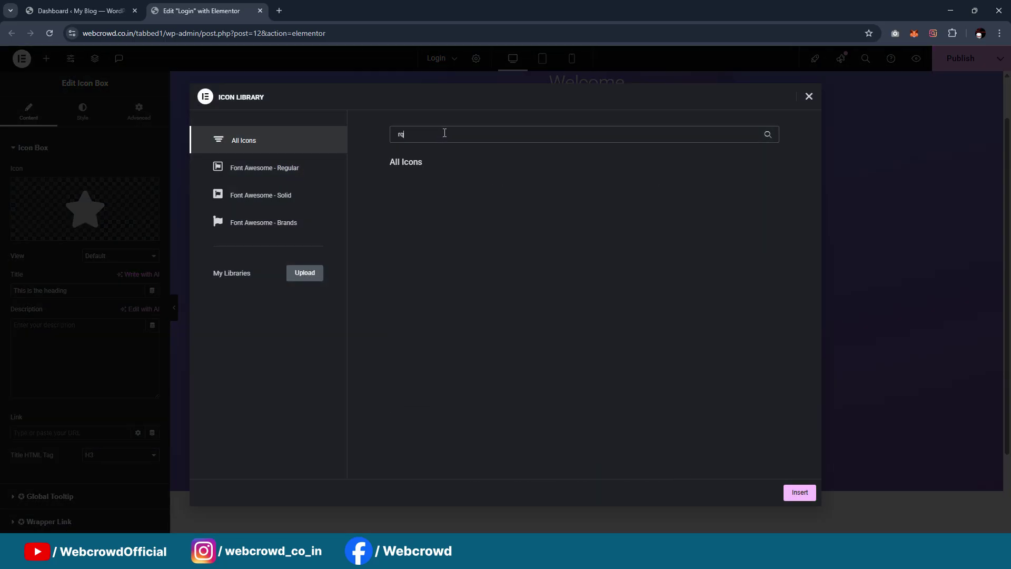
pyautogui.press('BackSpace')
pyautogui.press('BackSpace')
pyautogui.write('face')
pyautogui.click(476, 206)
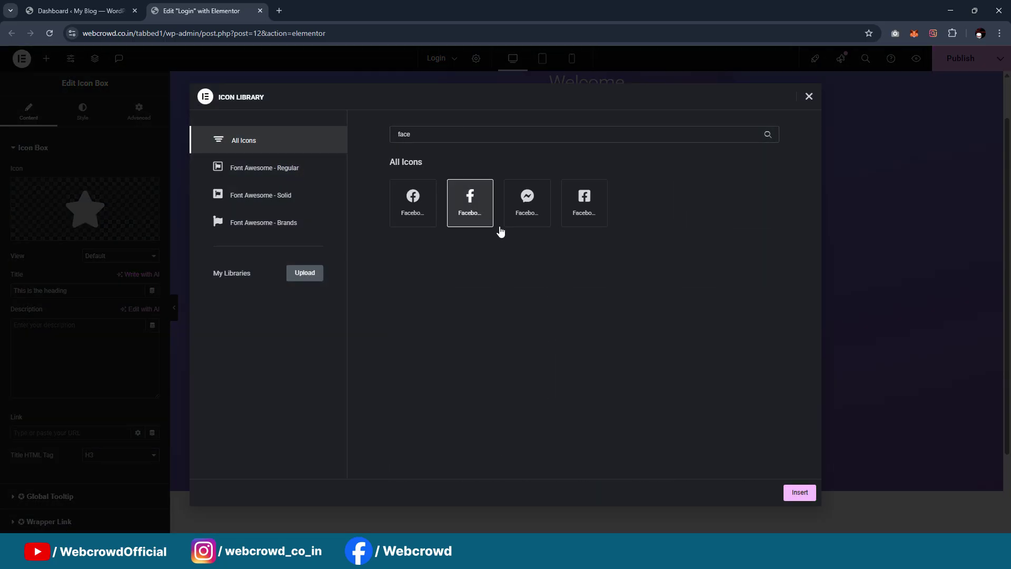
pyautogui.click(799, 492)
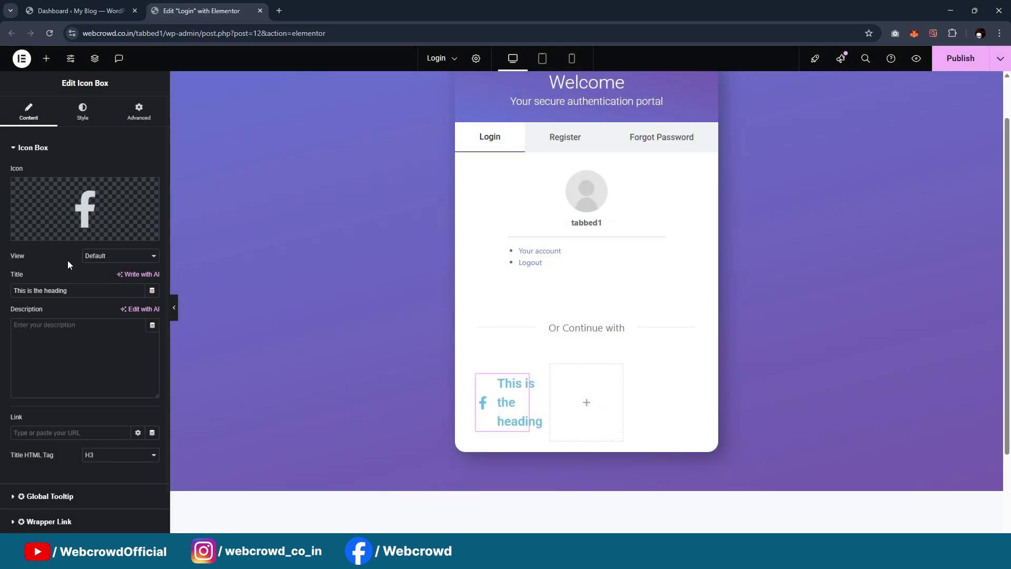
pyautogui.write('Facebook')
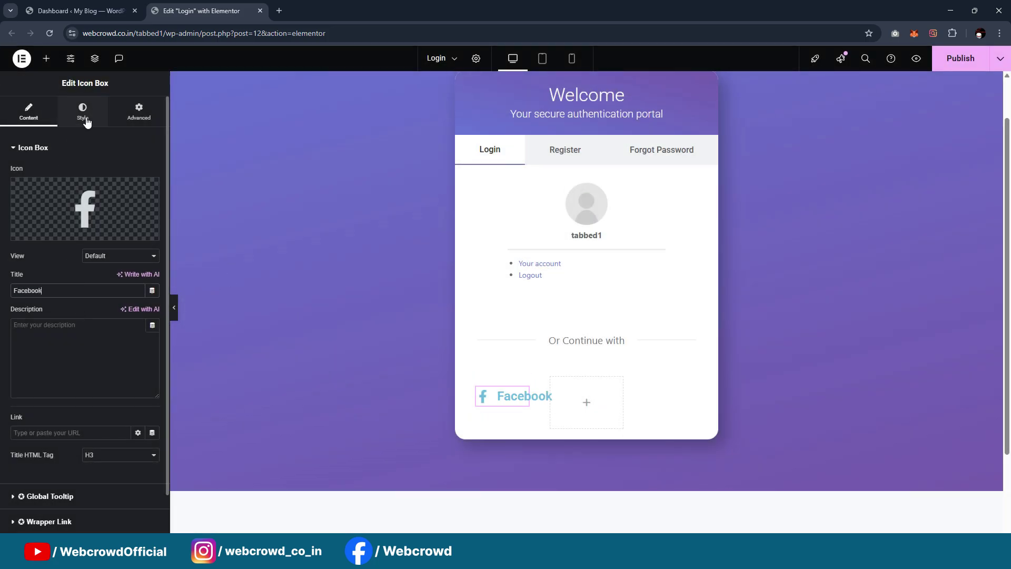
# Set the title colour to the global Text colour and its hover colour to Secondary
pyautogui.click(83, 113)
pyautogui.click(68, 360)
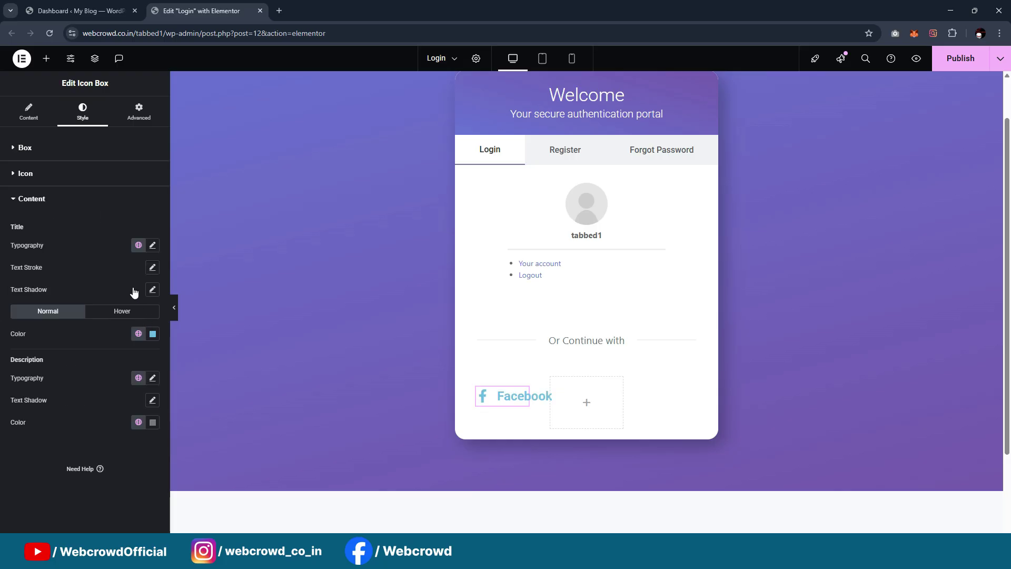
pyautogui.click(139, 333)
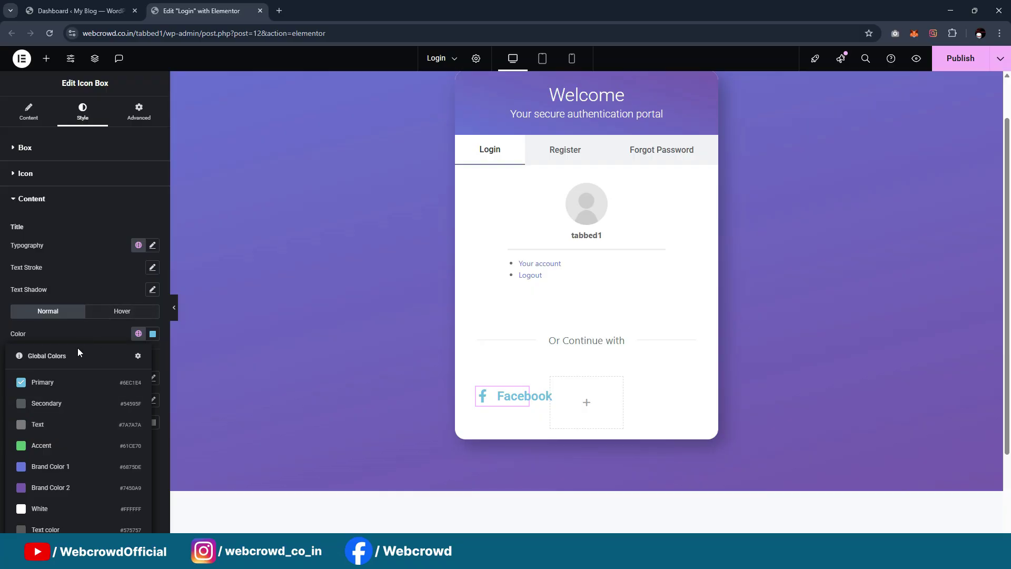
pyautogui.click(56, 424)
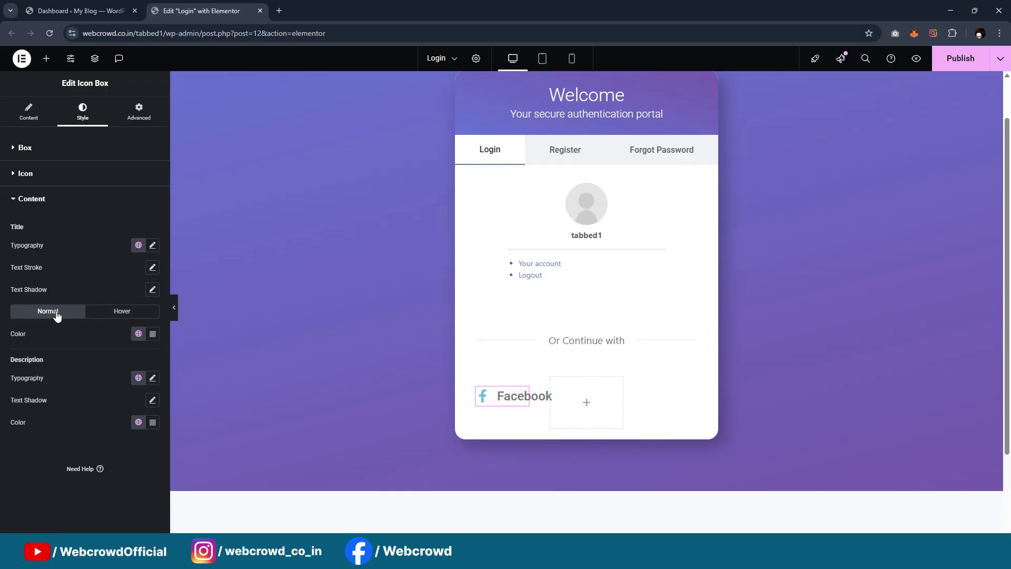
pyautogui.click(118, 311)
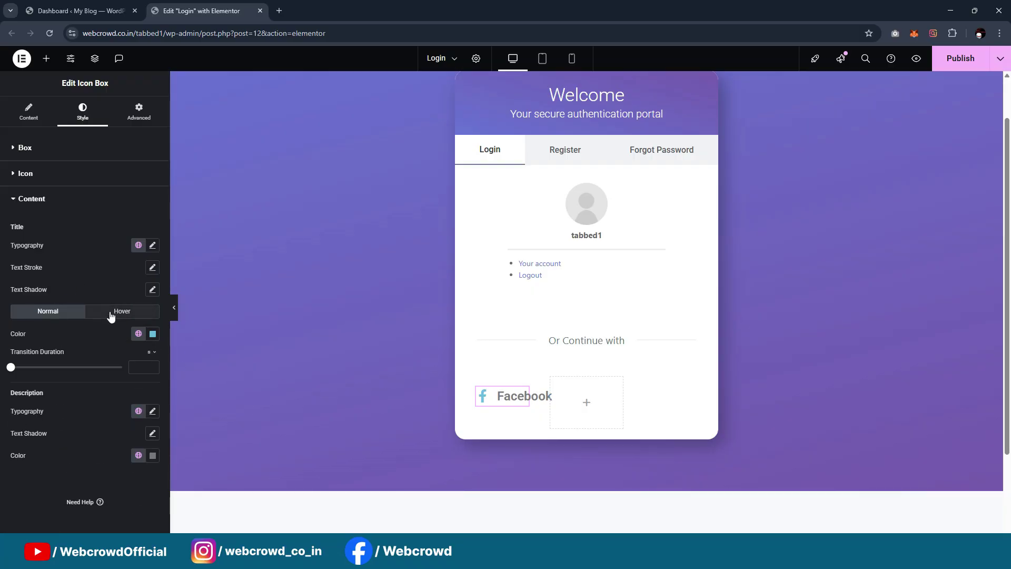
pyautogui.click(138, 333)
pyautogui.click(74, 406)
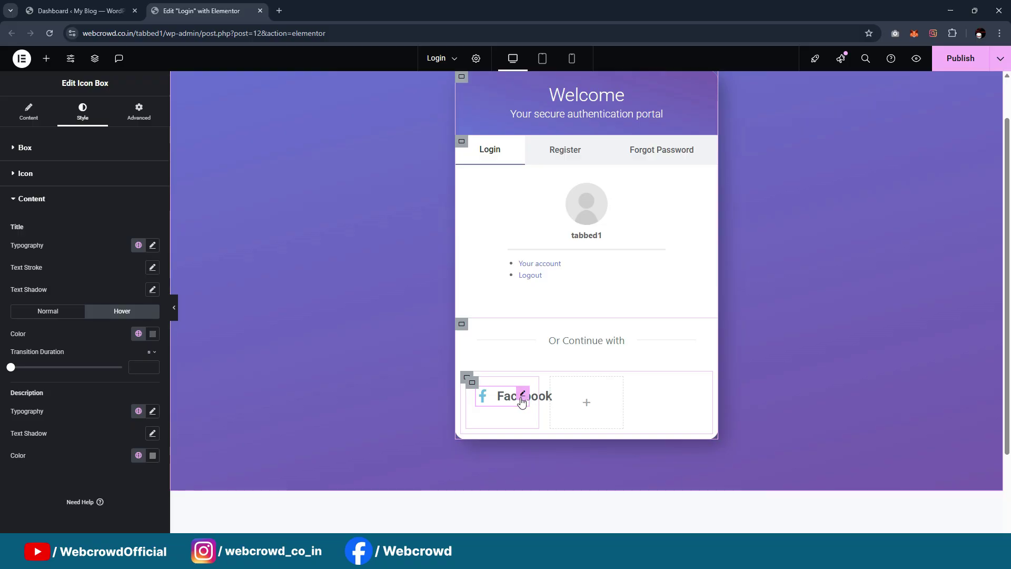
# Make the title Primary in normal and hover states, weight 500 Medium, size 20
pyautogui.click(138, 333)
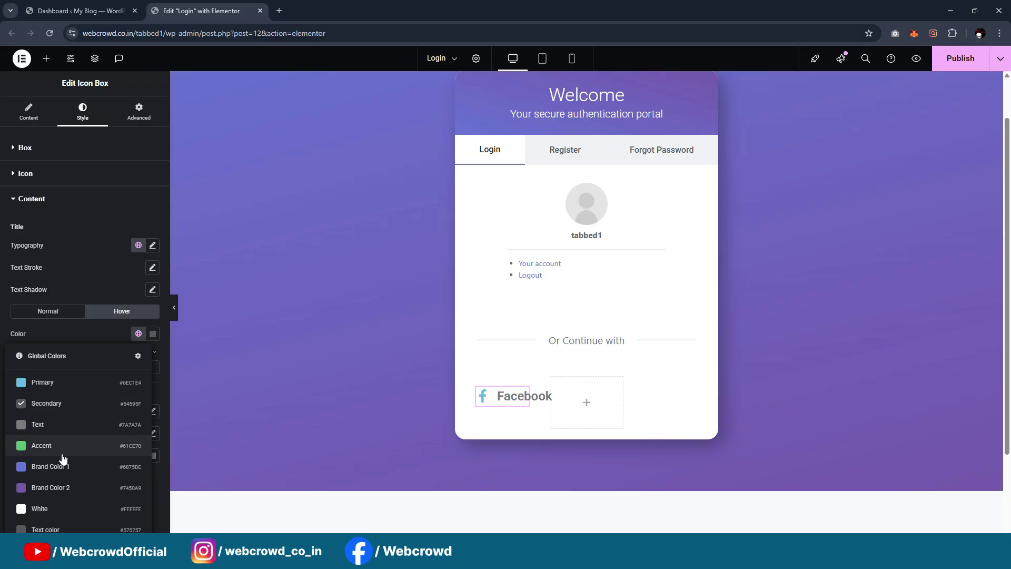
pyautogui.click(71, 384)
pyautogui.click(48, 311)
pyautogui.click(139, 334)
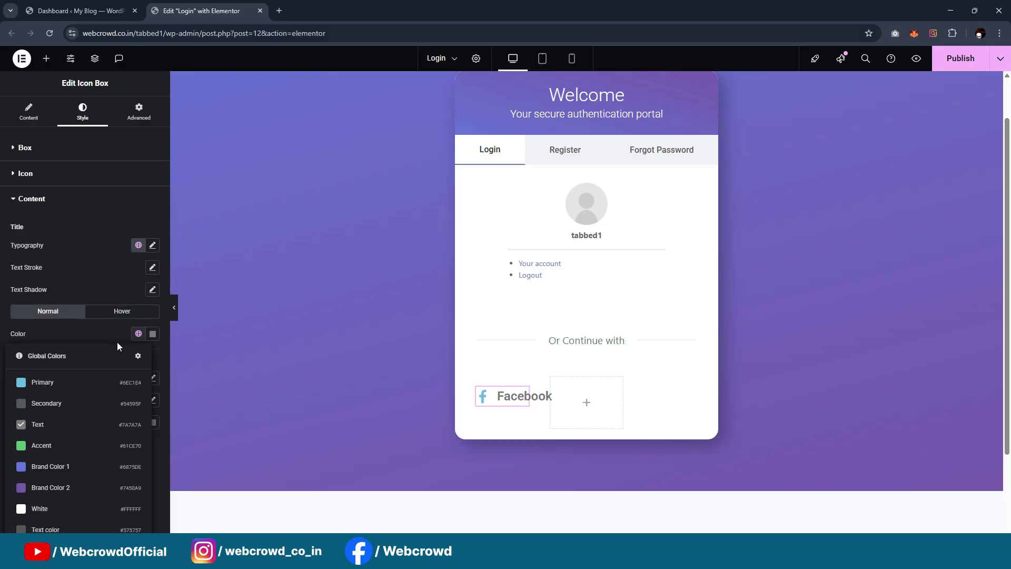
pyautogui.click(68, 385)
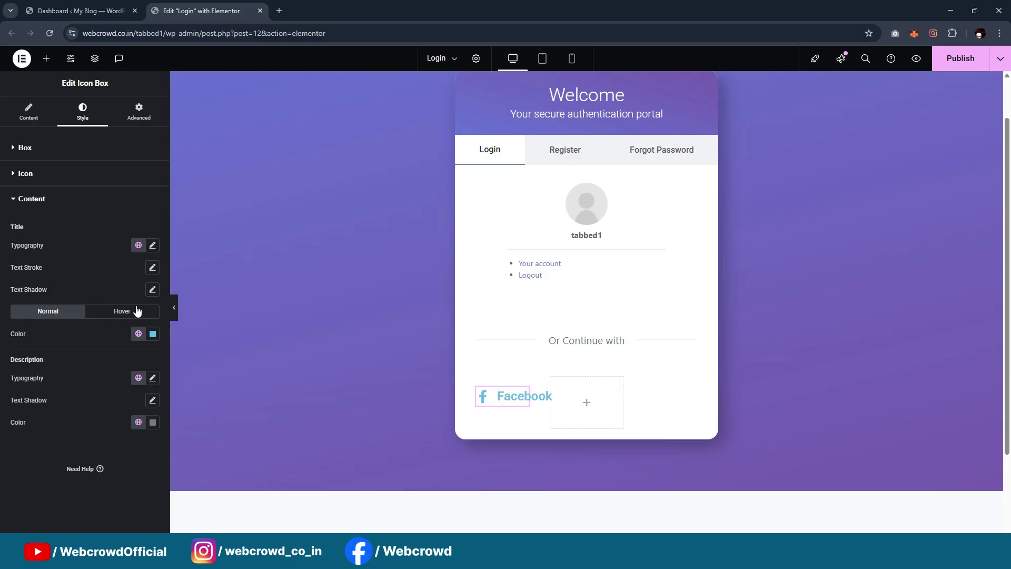
pyautogui.click(153, 246)
pyautogui.click(116, 351)
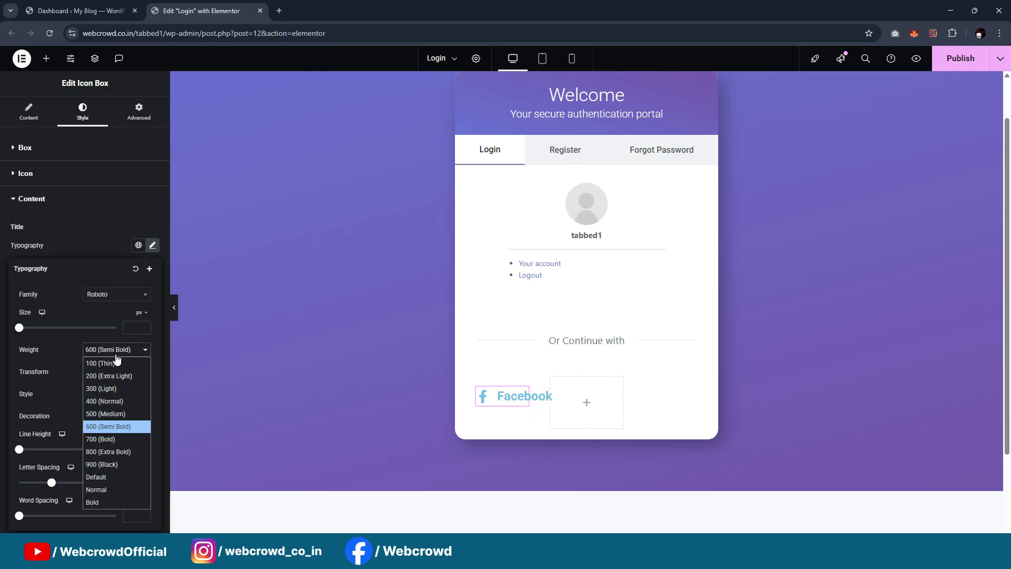
pyautogui.click(109, 413)
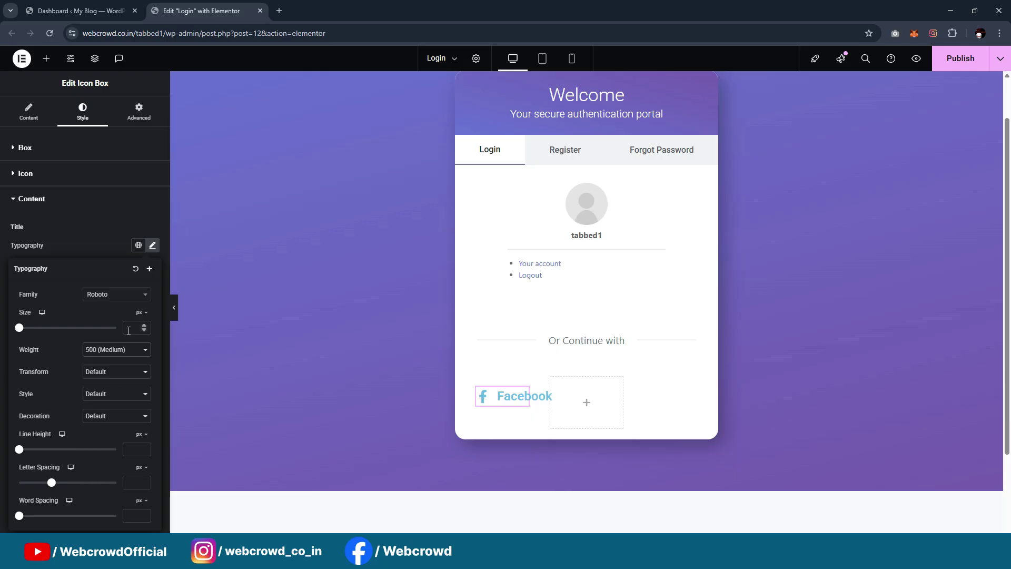
pyautogui.write('20')
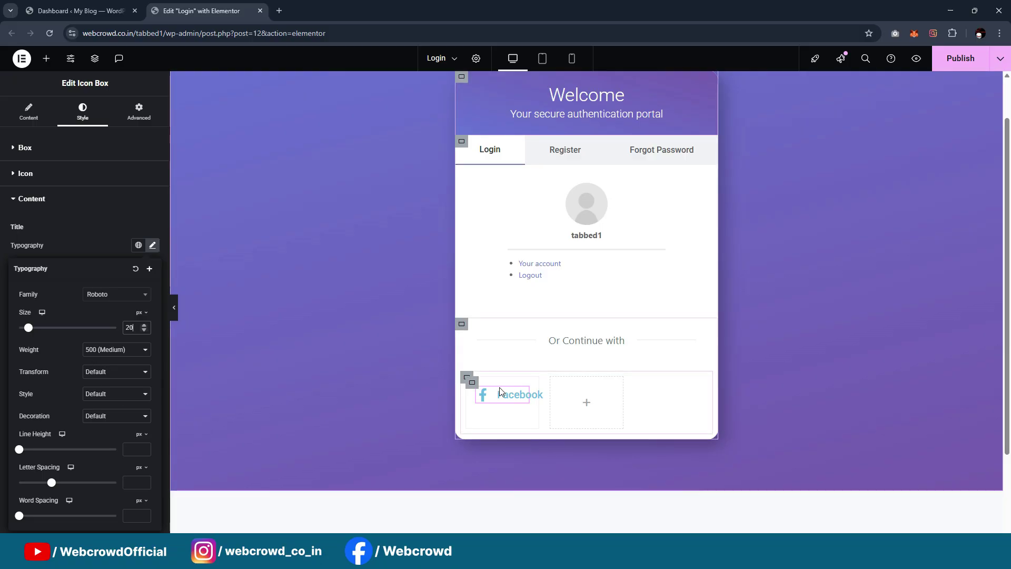
# Centre the Facebook button's column container on both axes with 15px padding
pyautogui.click(471, 385)
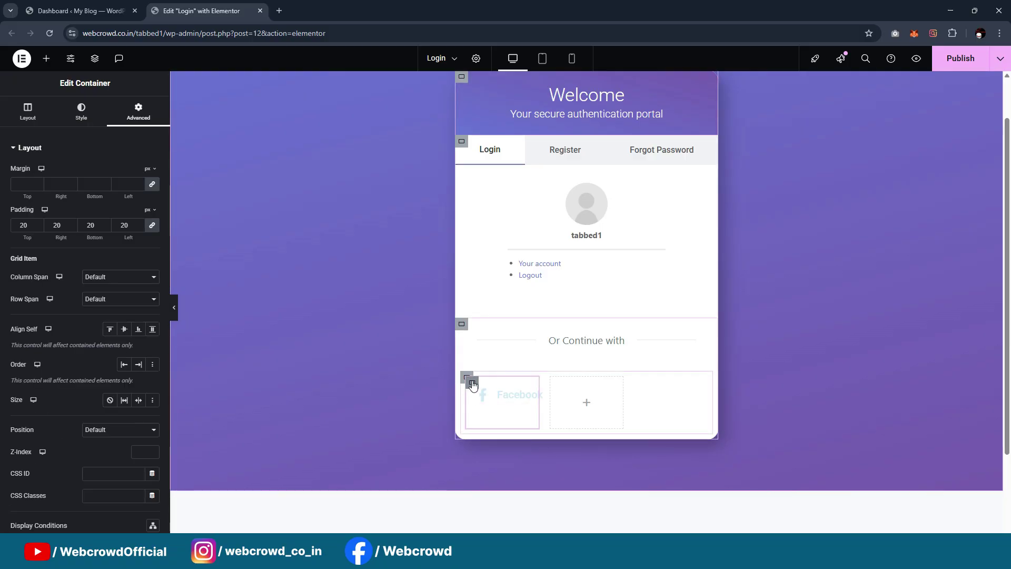
pyautogui.click(28, 112)
pyautogui.click(51, 360)
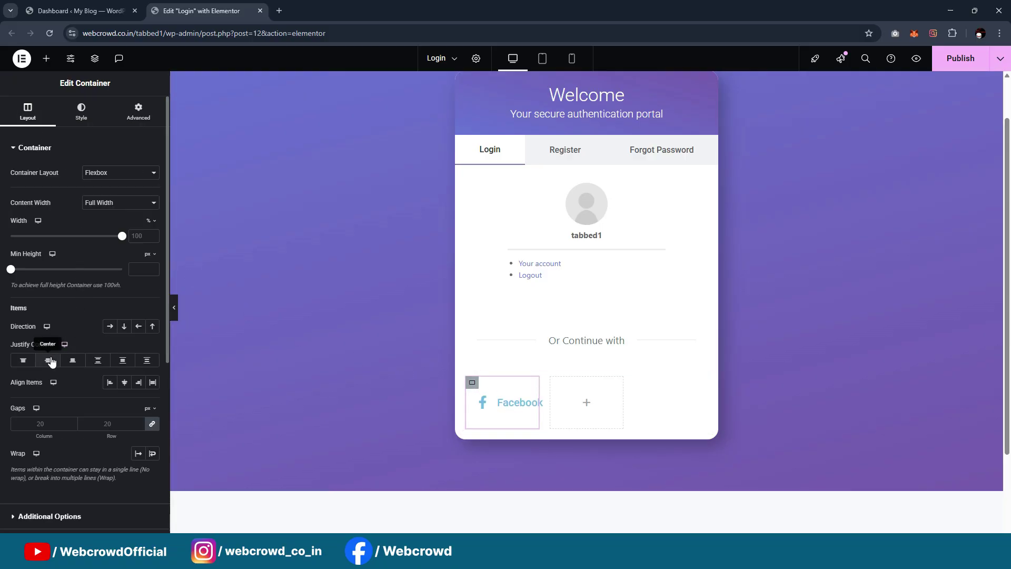
pyautogui.click(124, 383)
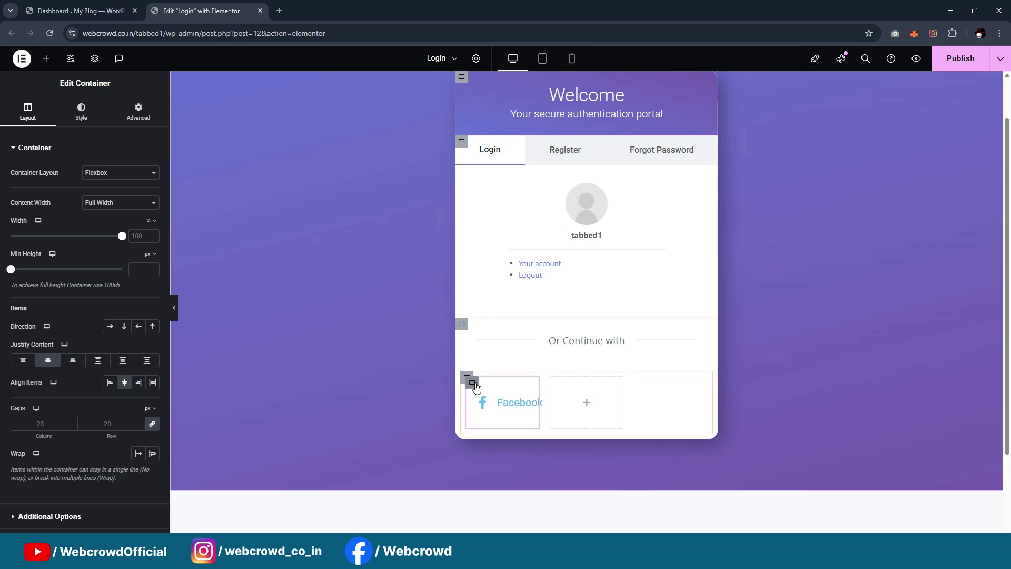
pyautogui.click(139, 112)
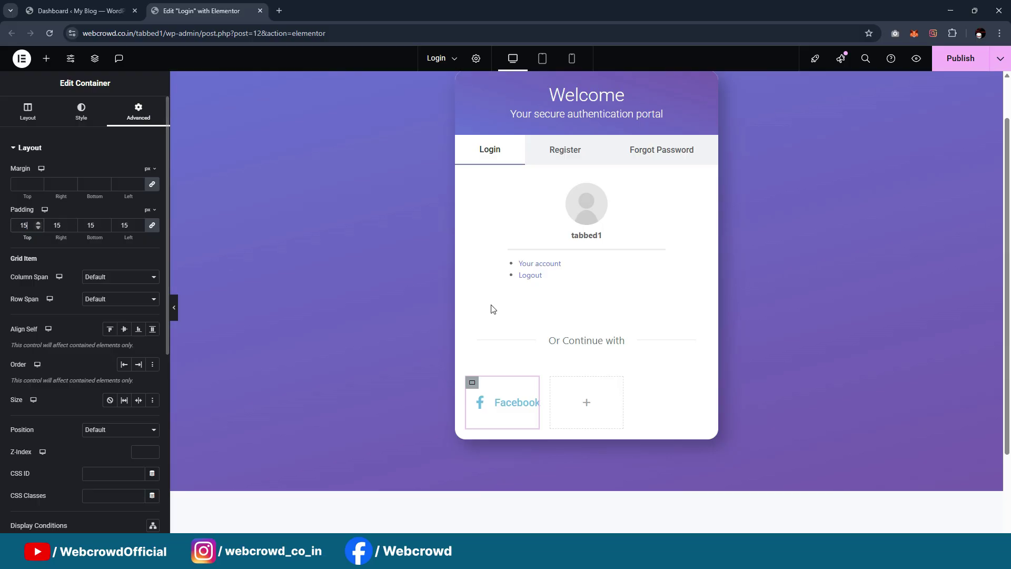
pyautogui.write('15')
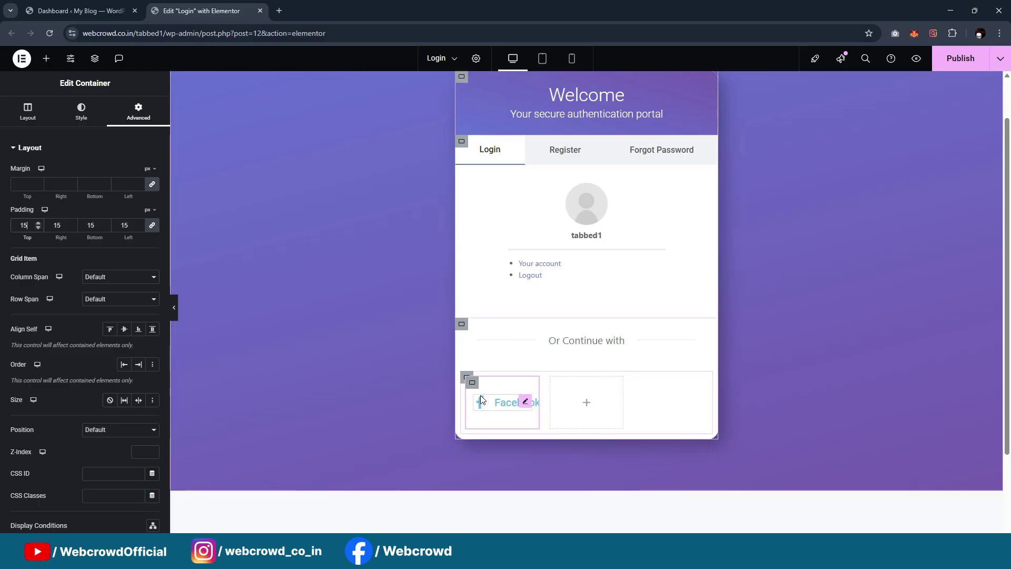
pyautogui.click(475, 384)
# Reduce the Facebook icon's spacing to 3 px so it sits tight against the title
pyautogui.click(521, 402)
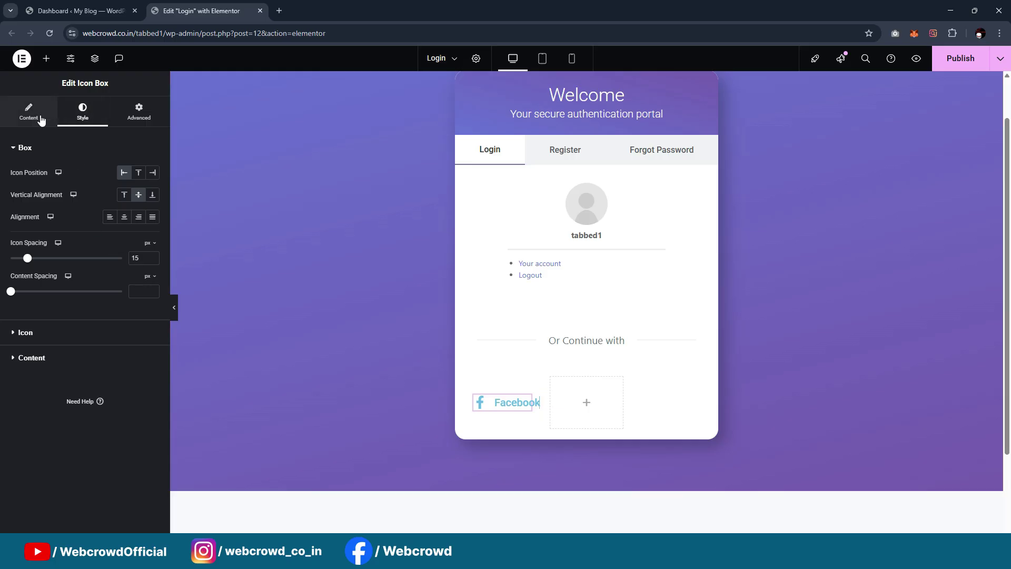
pyautogui.moveTo(27, 262); pyautogui.dragTo(16, 262)
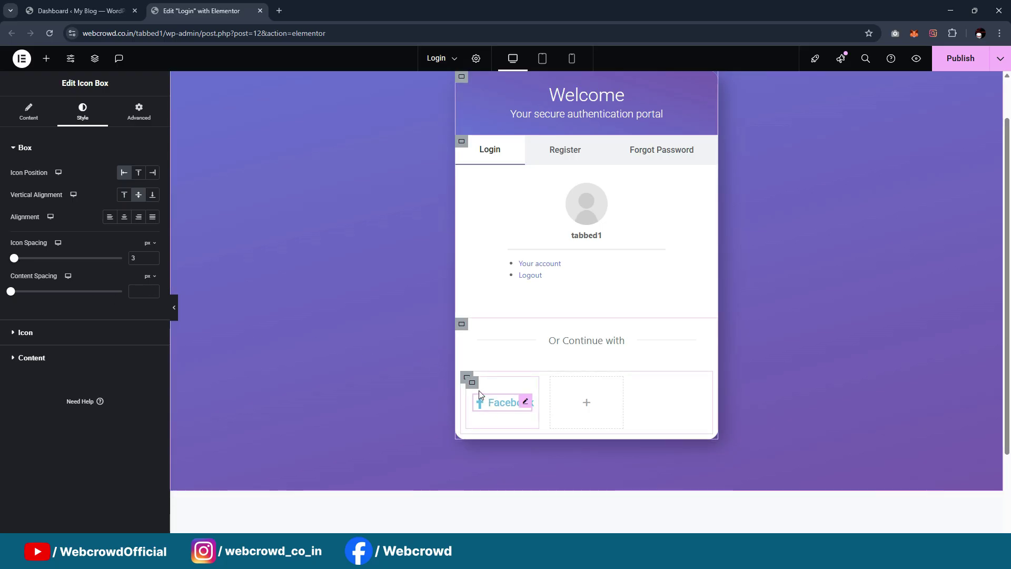
pyautogui.click(472, 382)
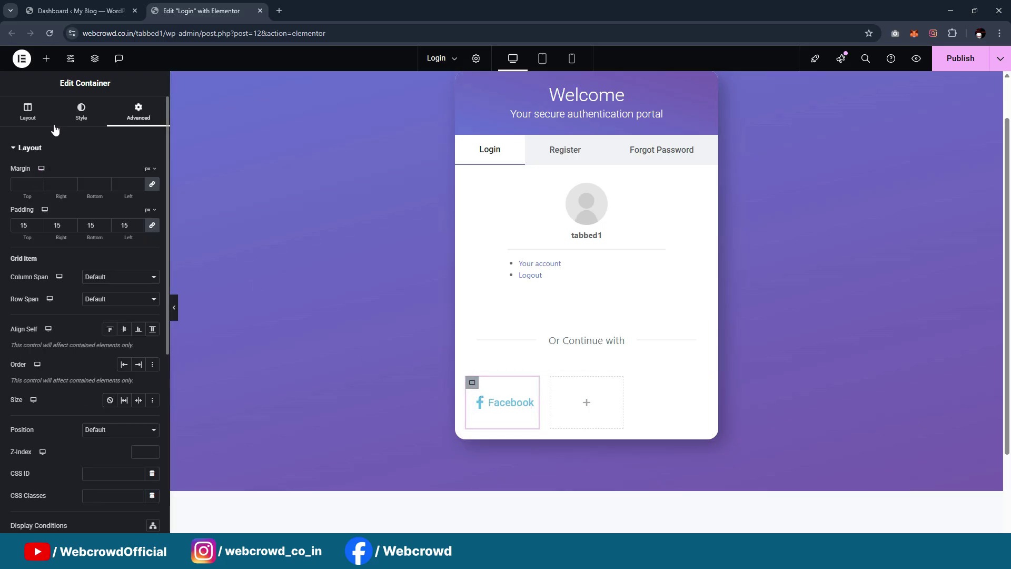
# Give the Facebook button's container a solid light-grey #B1B1B1 border and preview it
pyautogui.click(81, 117)
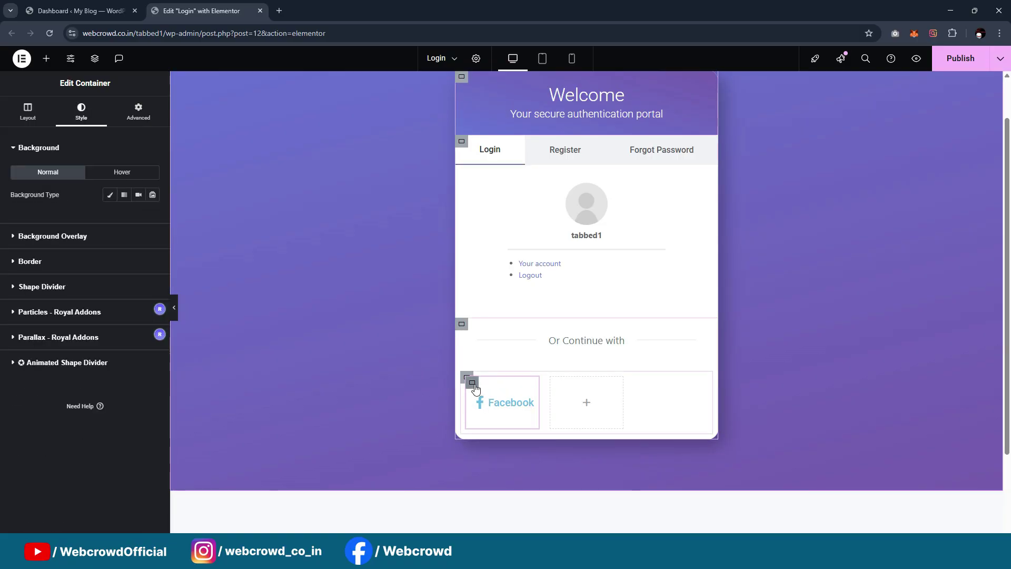
pyautogui.click(42, 263)
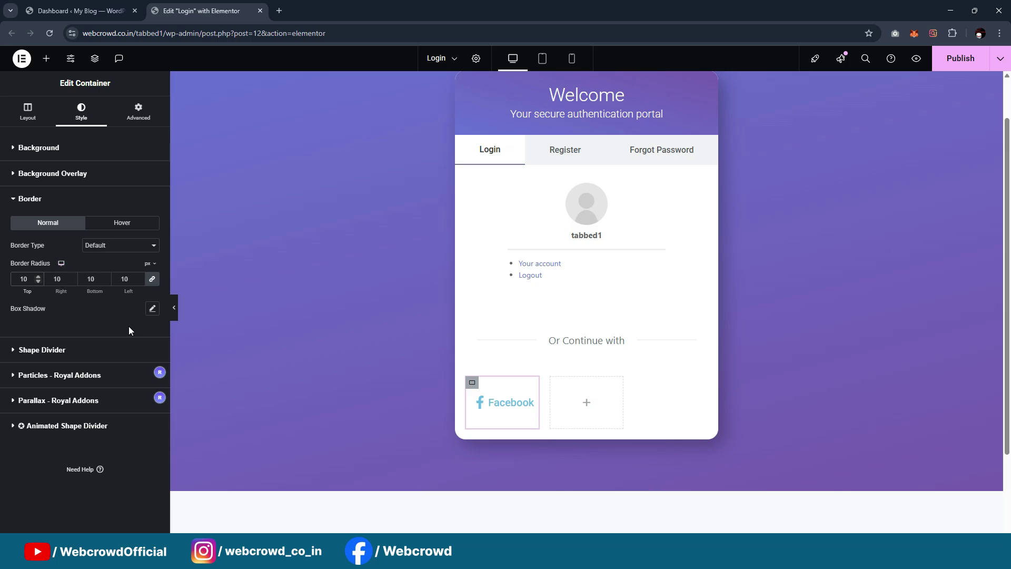
pyautogui.click(98, 253)
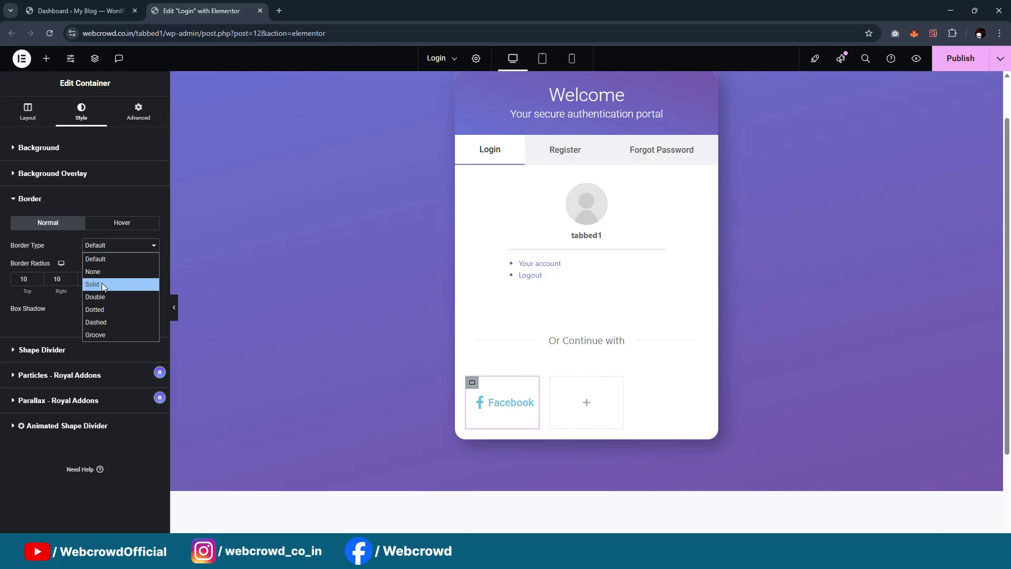
pyautogui.click(102, 282)
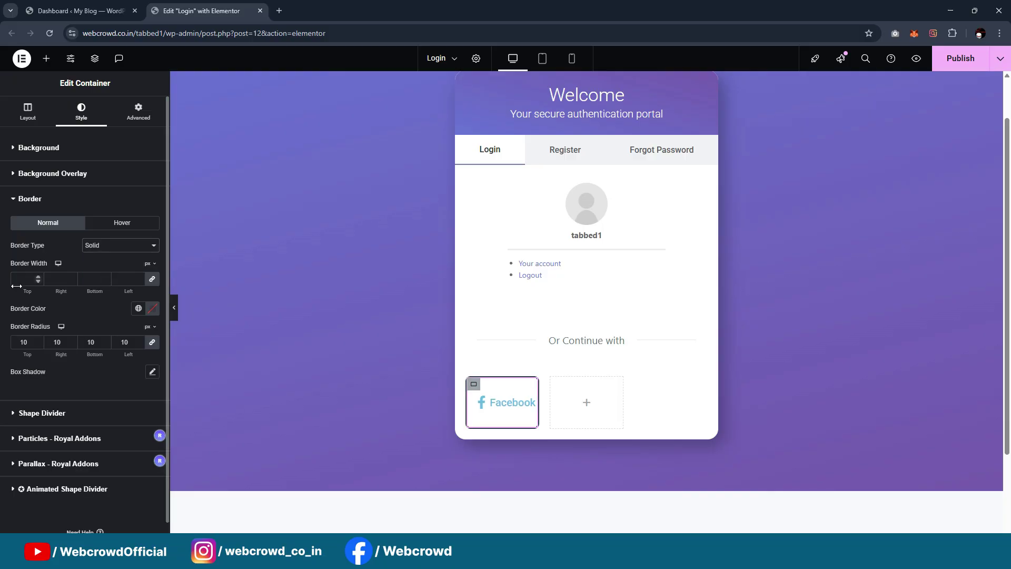
pyautogui.click(139, 308)
pyautogui.click(86, 504)
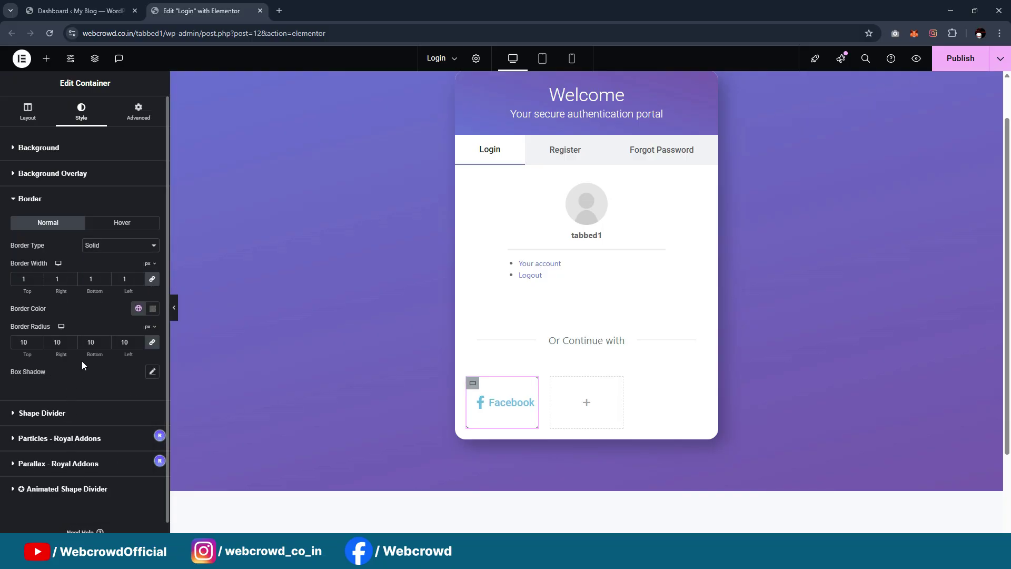
pyautogui.click(153, 309)
pyautogui.moveTo(92, 404); pyautogui.dragTo(82, 374)
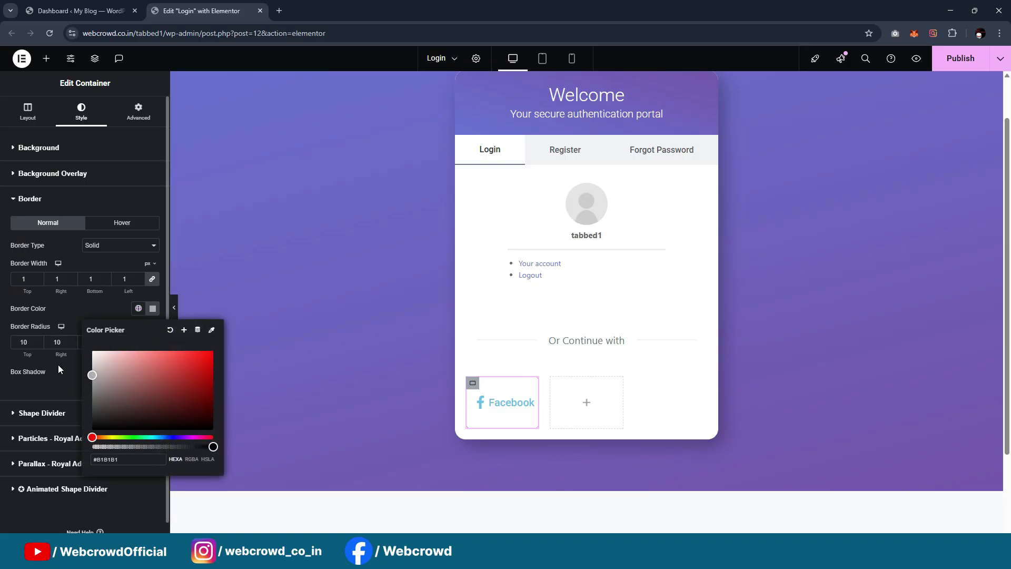
pyautogui.click(74, 365)
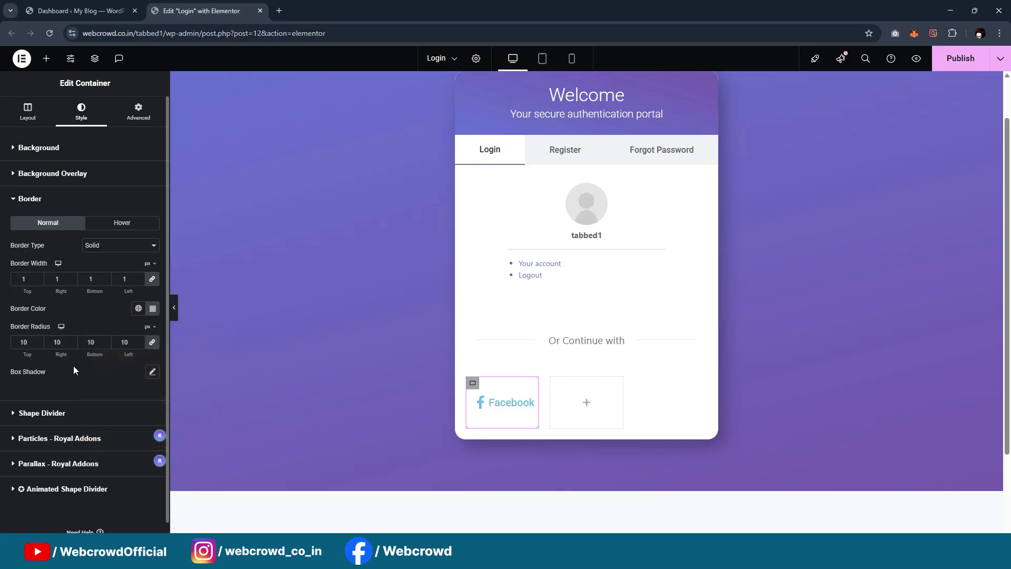
pyautogui.click(176, 308)
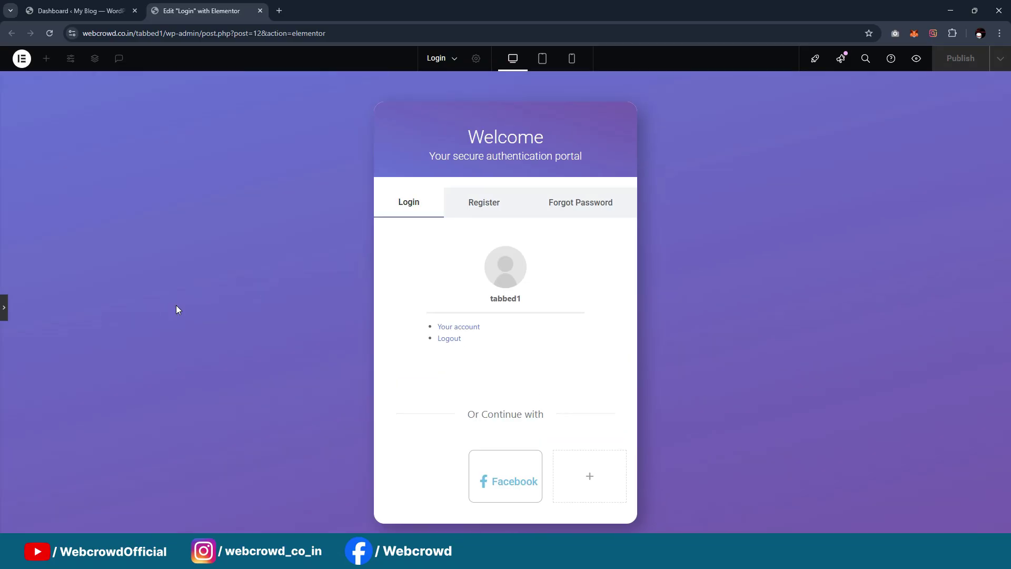
pyautogui.click(4, 308)
# Make the container's hover border solid in the Primary colour and preview the card
pyautogui.click(120, 223)
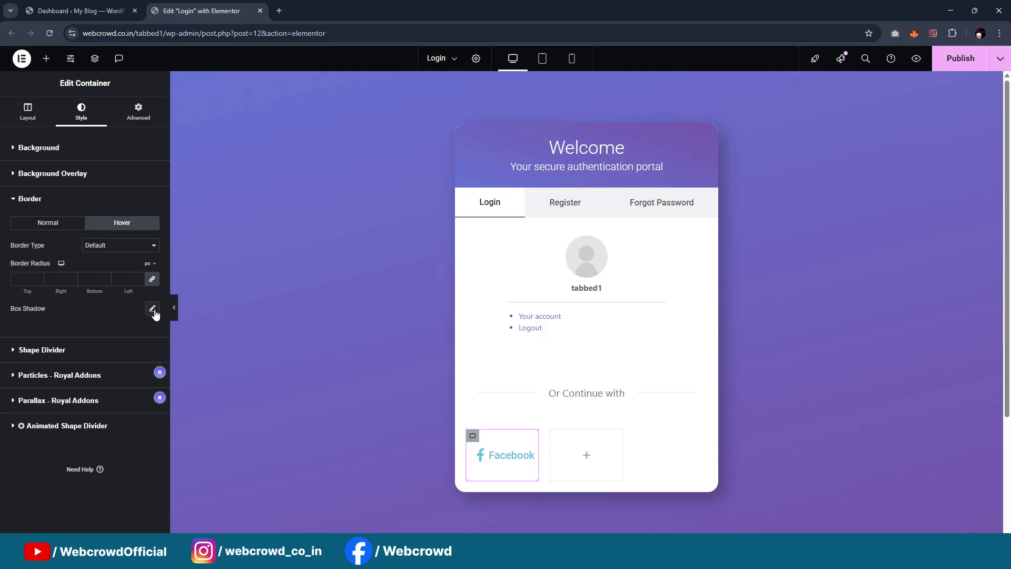
pyautogui.click(146, 251)
pyautogui.click(119, 287)
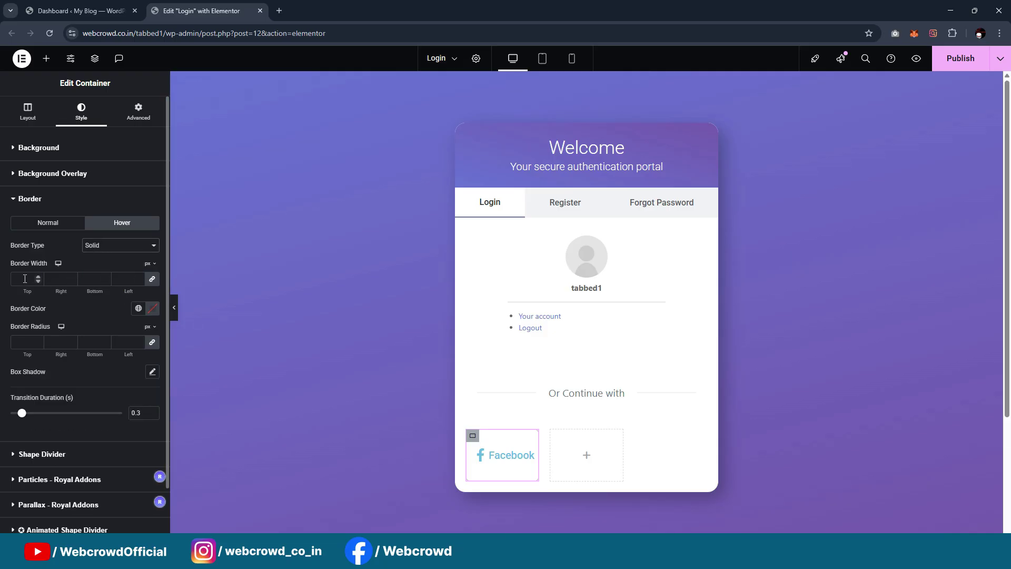
pyautogui.click(138, 309)
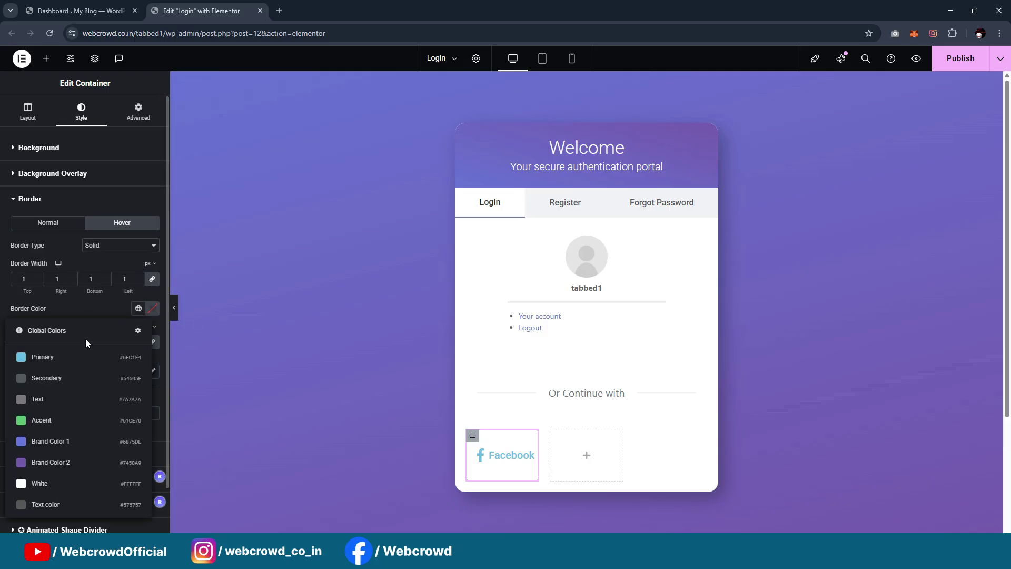
pyautogui.click(78, 362)
pyautogui.click(174, 307)
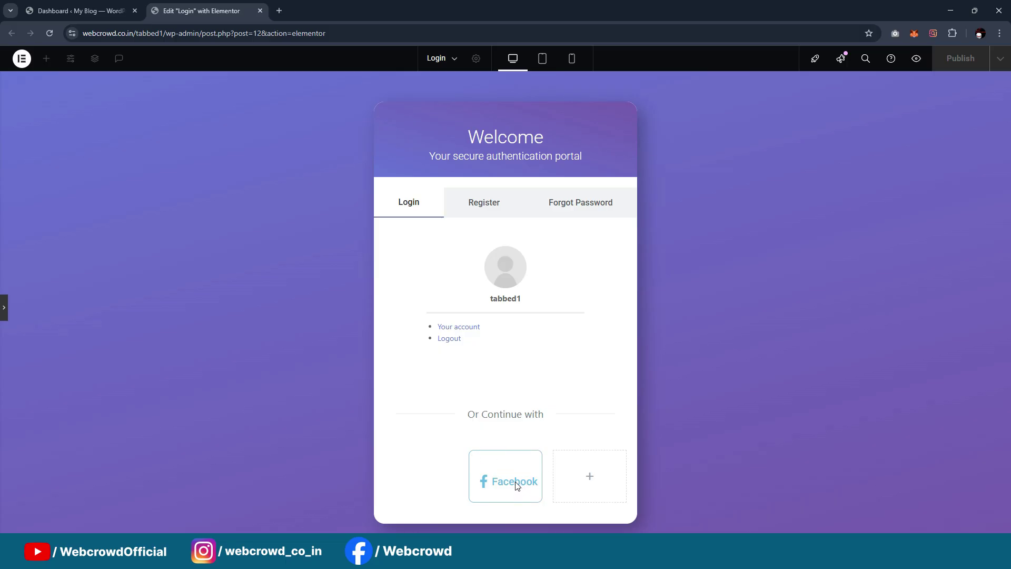
pyautogui.click(3, 315)
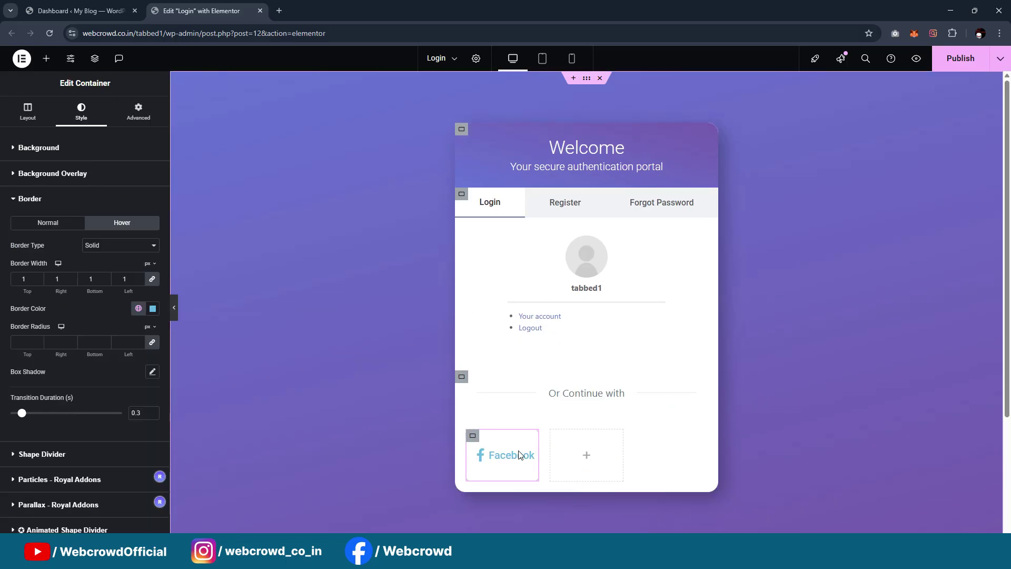
# Add a new container beside the Facebook button and duplicate it for a third button
pyautogui.rightClick(478, 441)
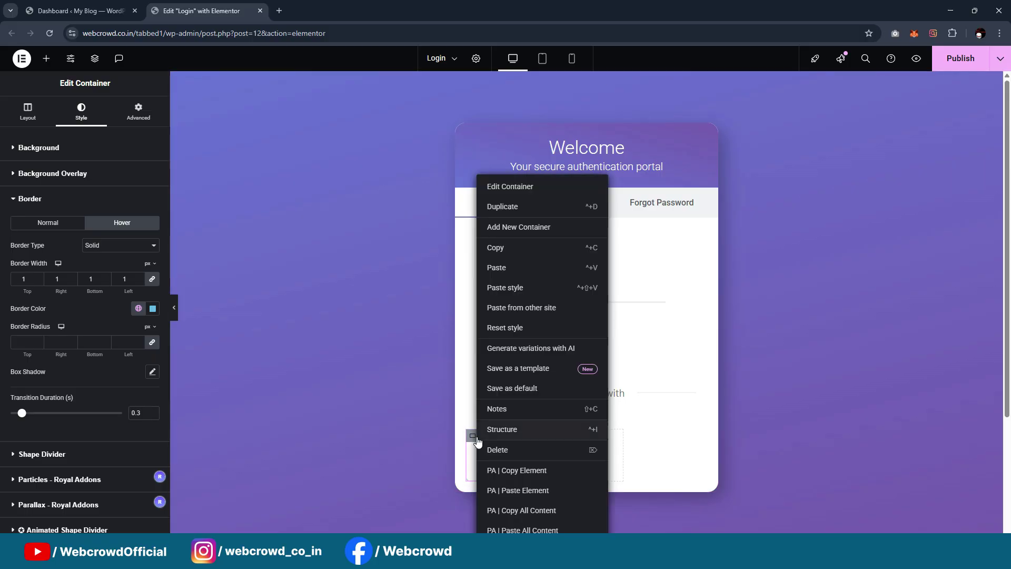
pyautogui.click(505, 227)
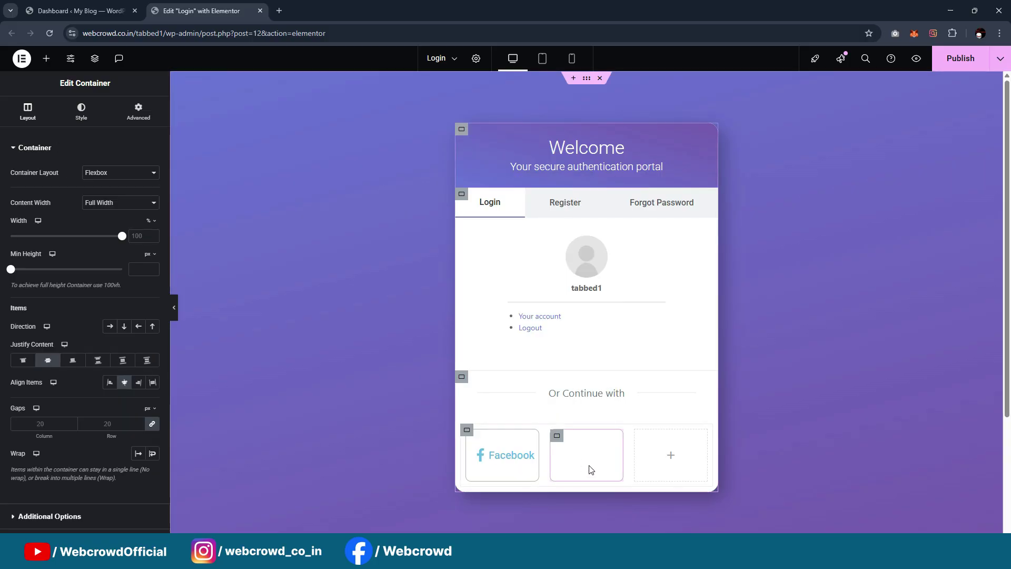
pyautogui.rightClick(558, 436)
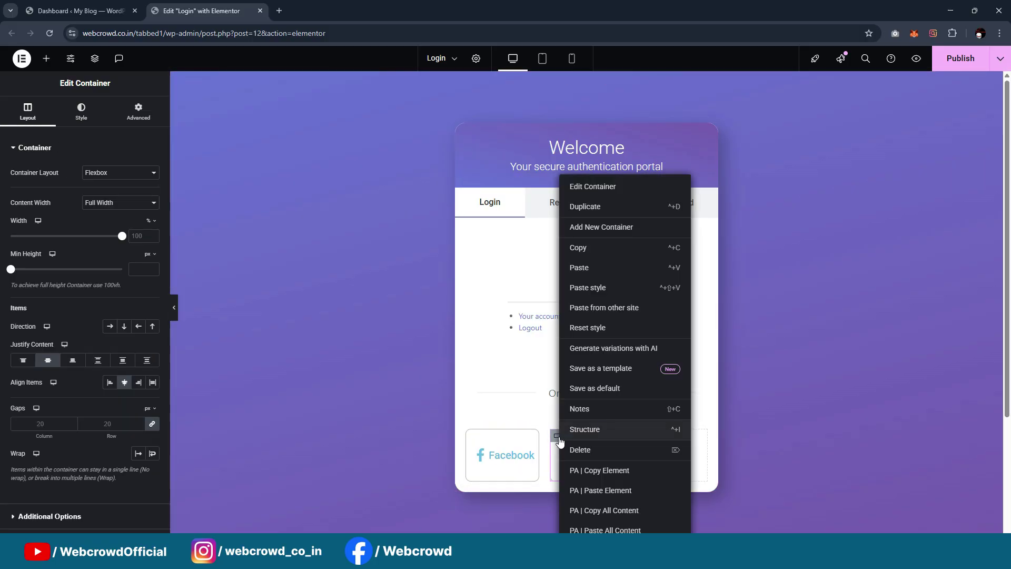
pyautogui.click(593, 212)
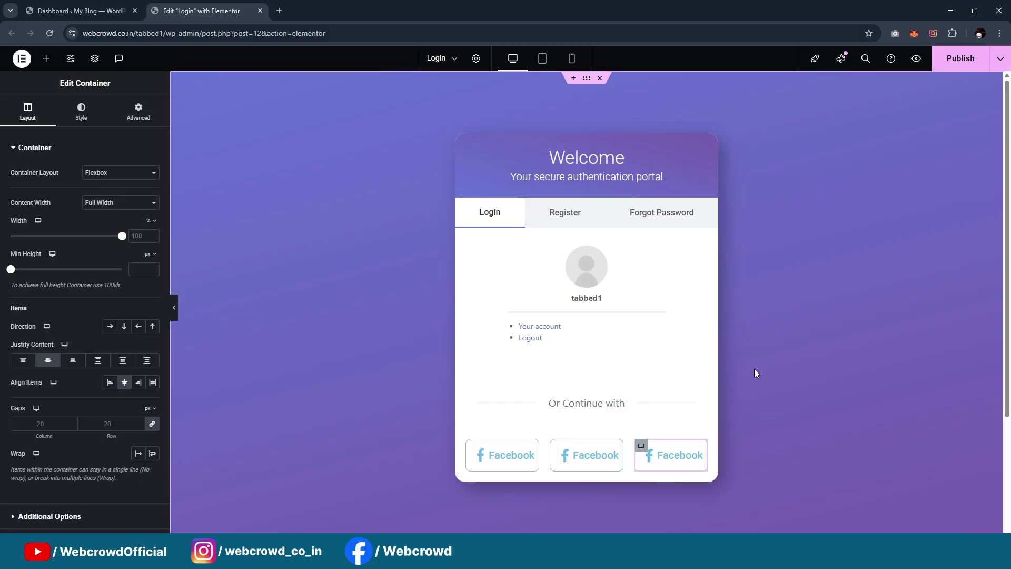
# Shrink the first Facebook button's icon to 22 and its title text to 17 px
pyautogui.click(523, 456)
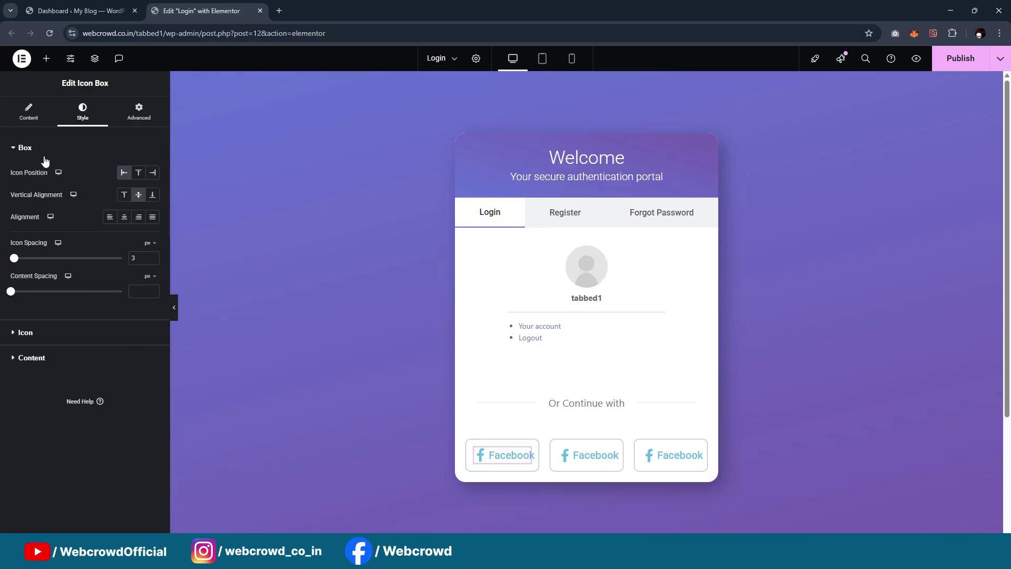
pyautogui.click(47, 337)
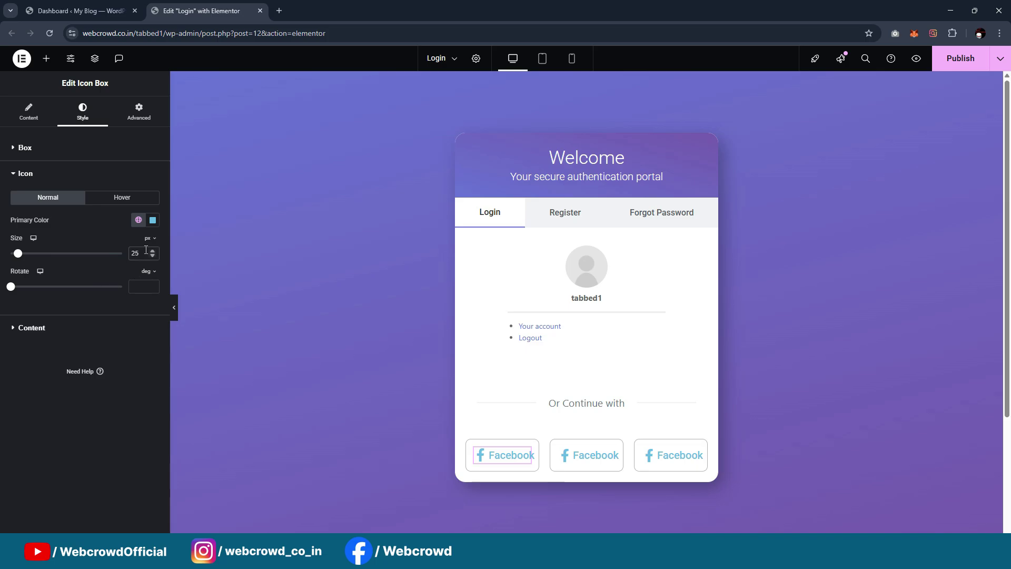
pyautogui.press('Down')
pyautogui.press('Down')
pyautogui.press('Down')
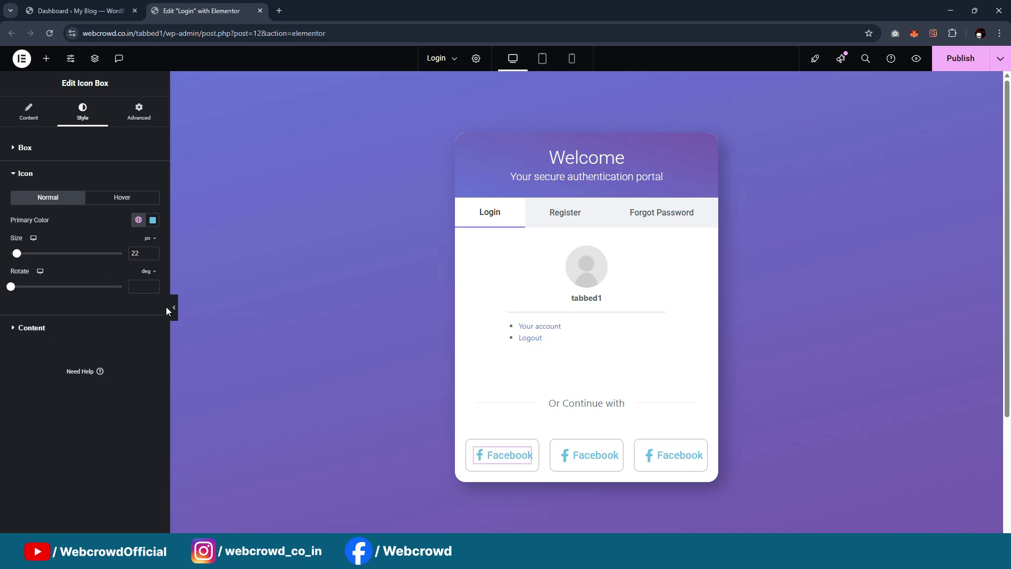
pyautogui.click(153, 327)
pyautogui.click(152, 245)
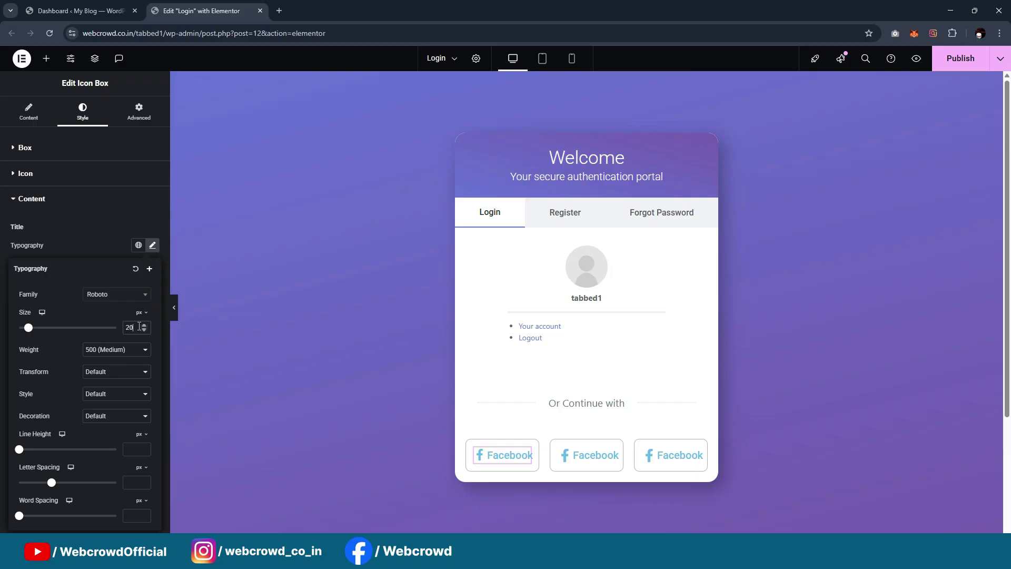
pyautogui.press('Down')
pyautogui.press('Down')
pyautogui.press('Down')
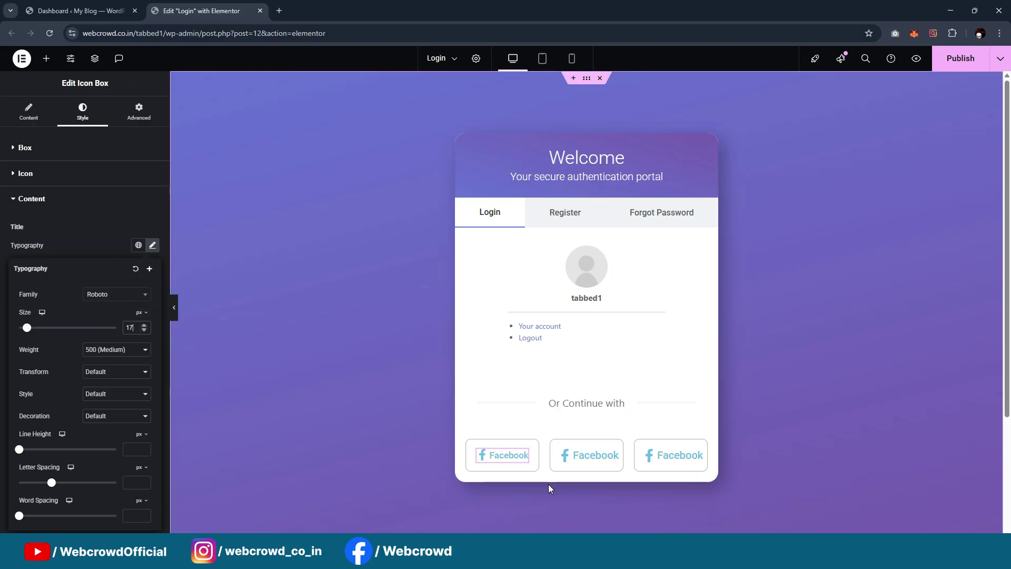
# Copy the first button's style and paste it onto the second and third buttons
pyautogui.rightClick(524, 454)
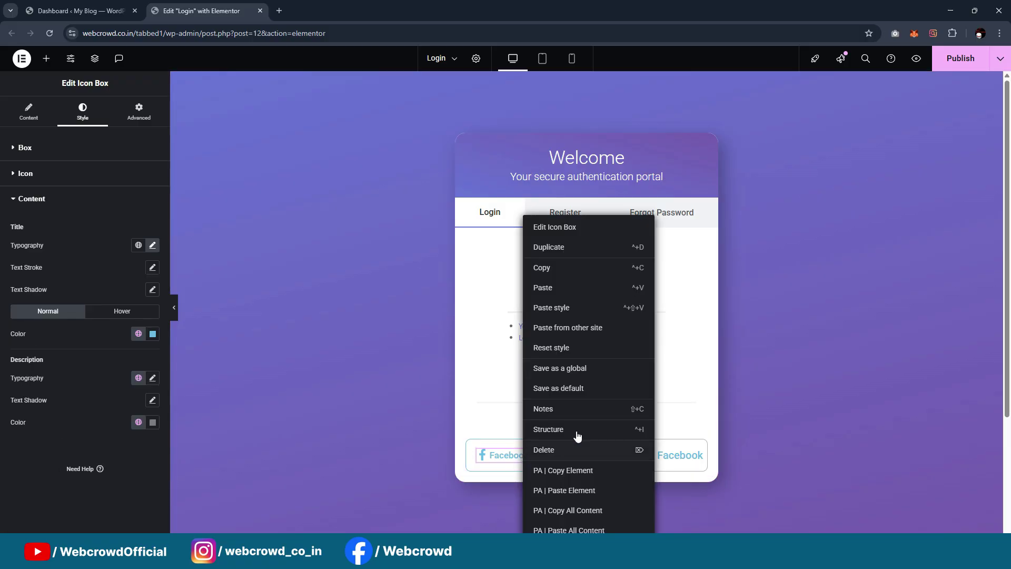
pyautogui.click(556, 265)
pyautogui.click(609, 454)
pyautogui.rightClick(613, 456)
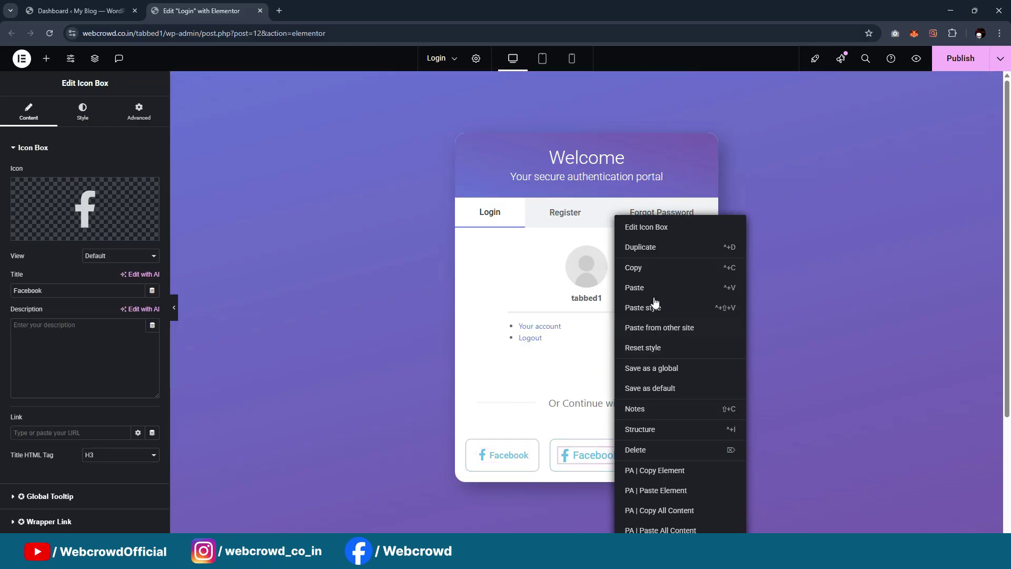
pyautogui.click(654, 306)
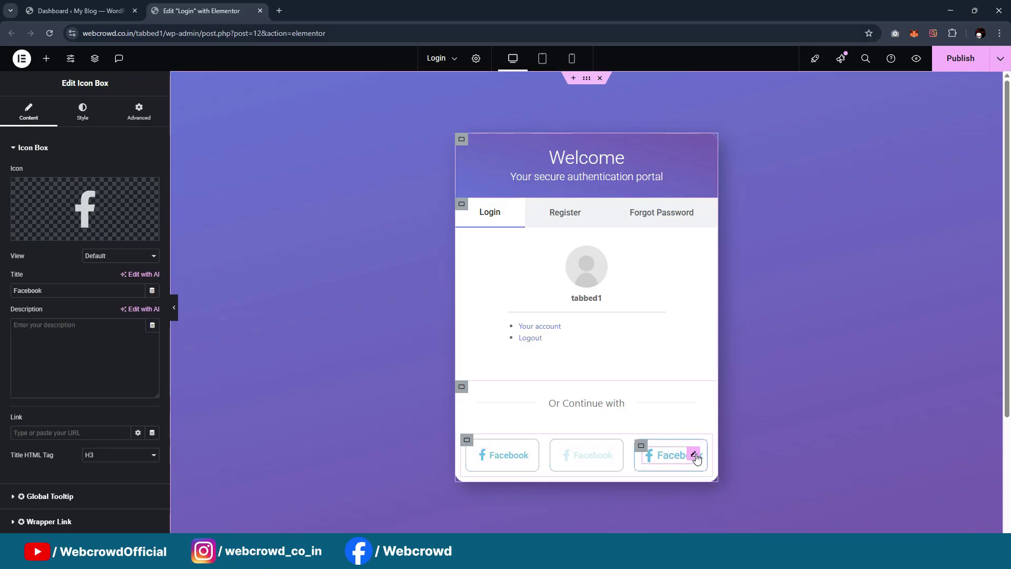
pyautogui.rightClick(695, 452)
pyautogui.click(715, 309)
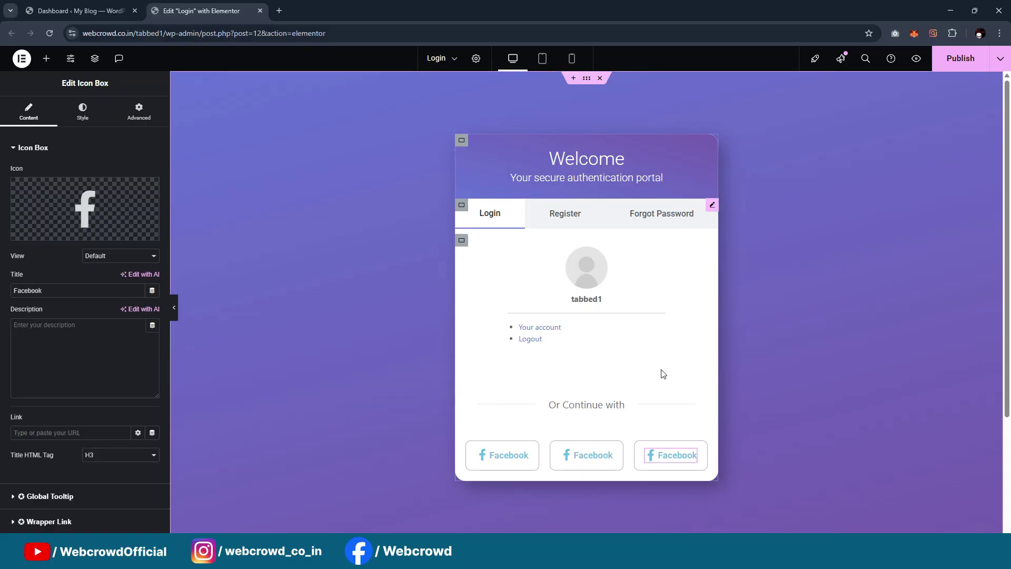
# Replace the middle button's icon with the plain Google G icon from the Icon Library
pyautogui.scroll(-2, 566, 330)
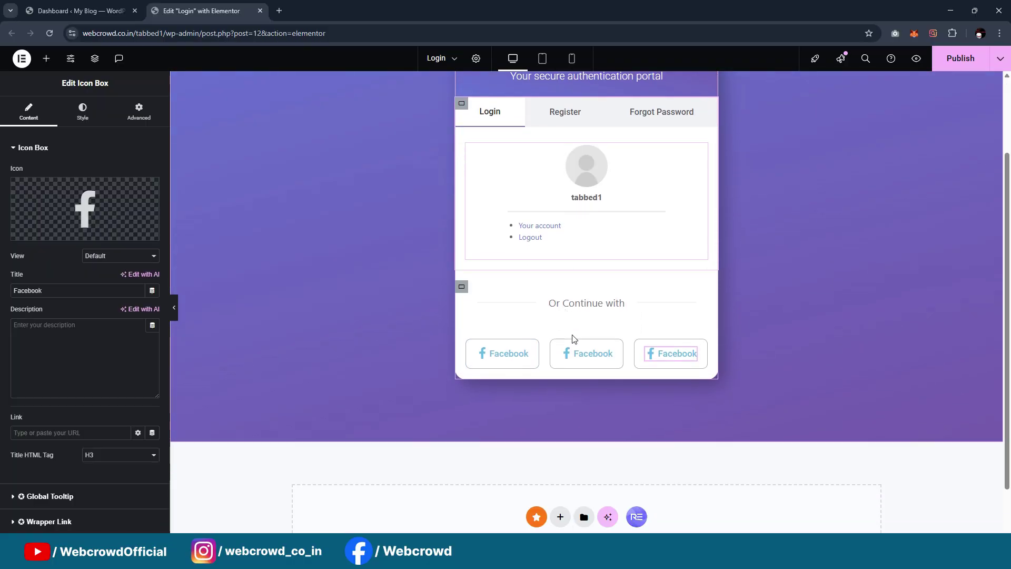
pyautogui.scroll(1, 572, 338)
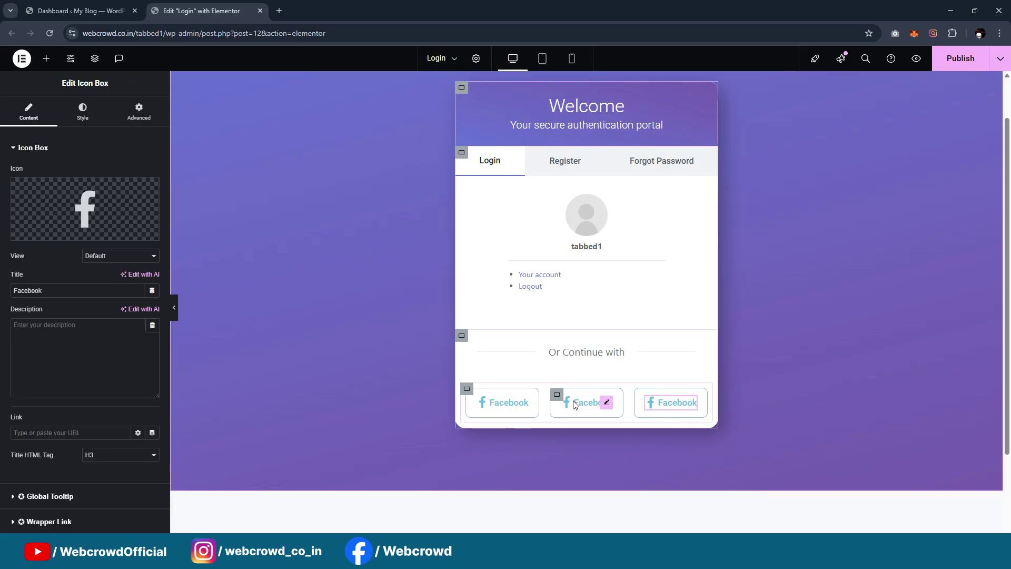
pyautogui.scroll(1, 528, 447)
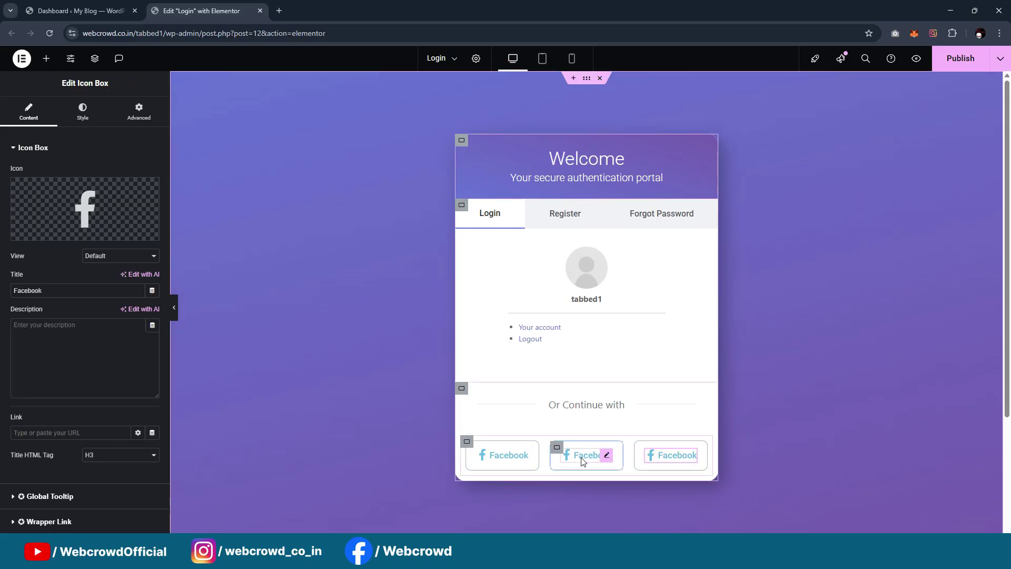
pyautogui.click(47, 228)
pyautogui.click(503, 134)
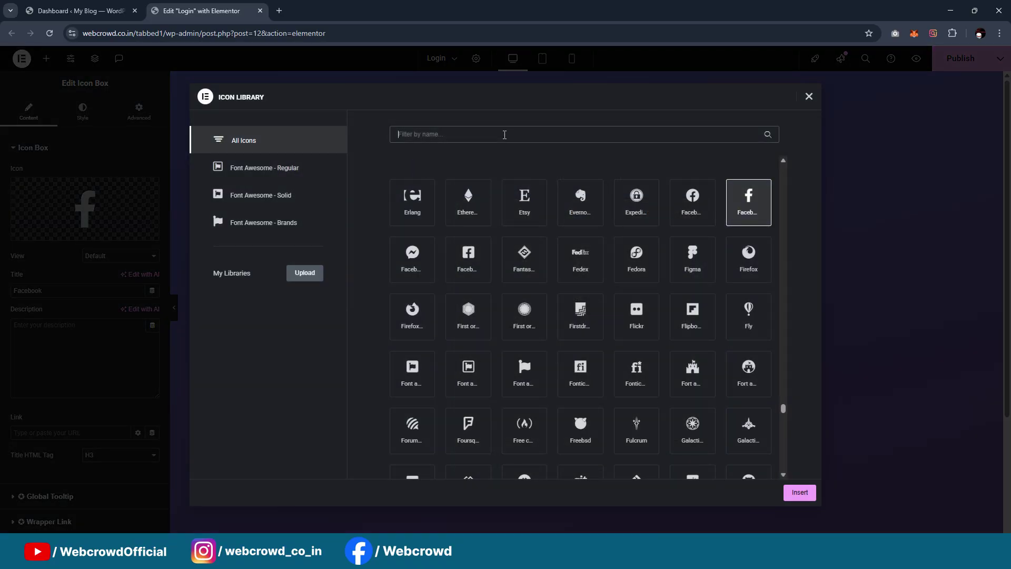
pyautogui.write('Google')
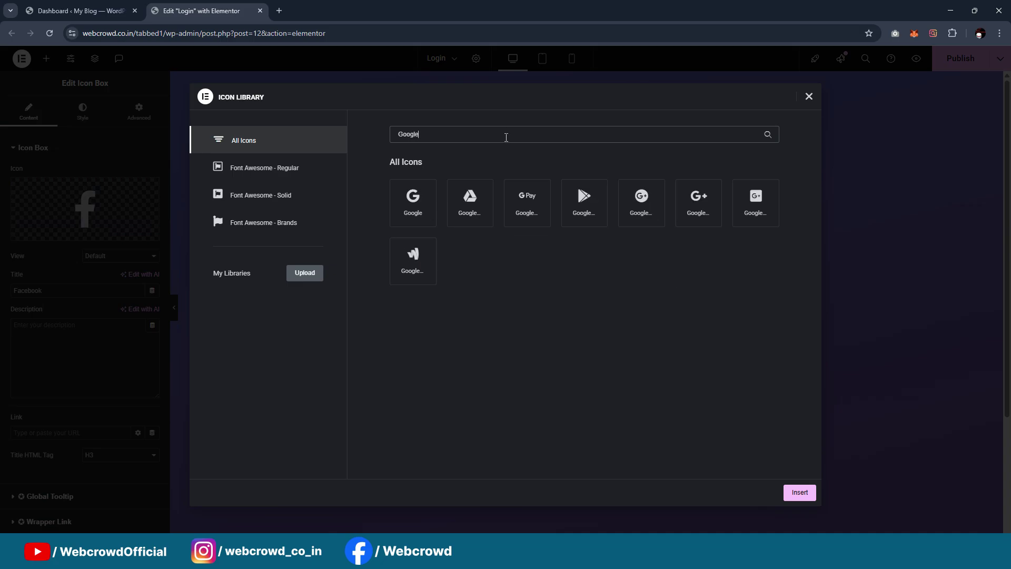
pyautogui.click(450, 199)
pyautogui.click(412, 203)
pyautogui.click(798, 494)
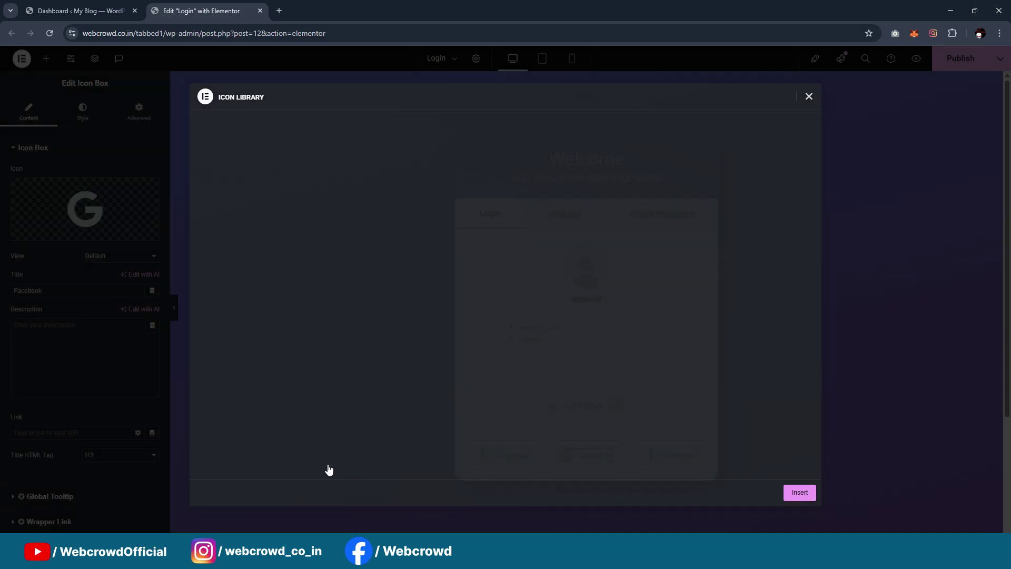
# Colour the Google icon red, #F15F4C
pyautogui.click(82, 111)
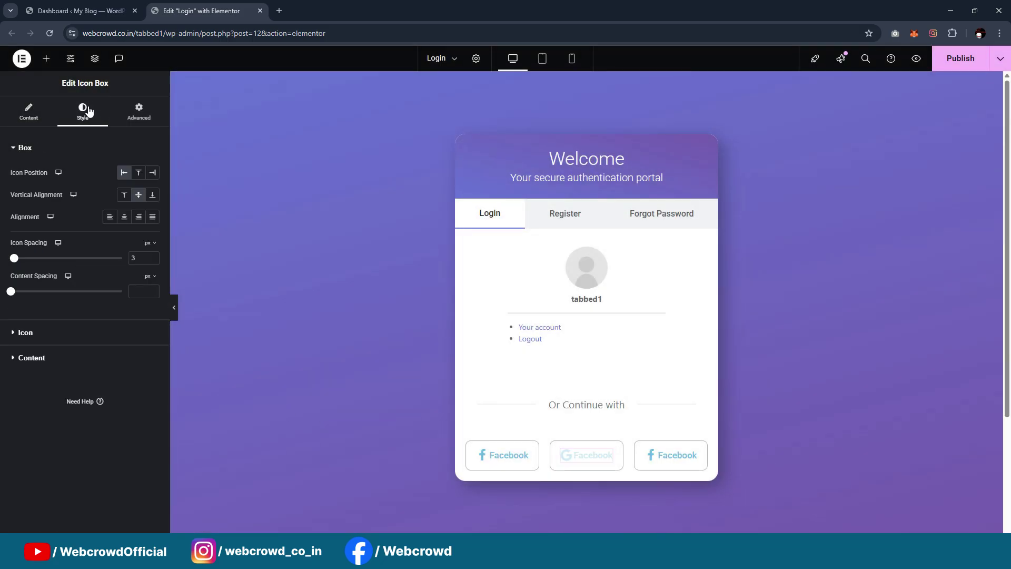
pyautogui.click(72, 334)
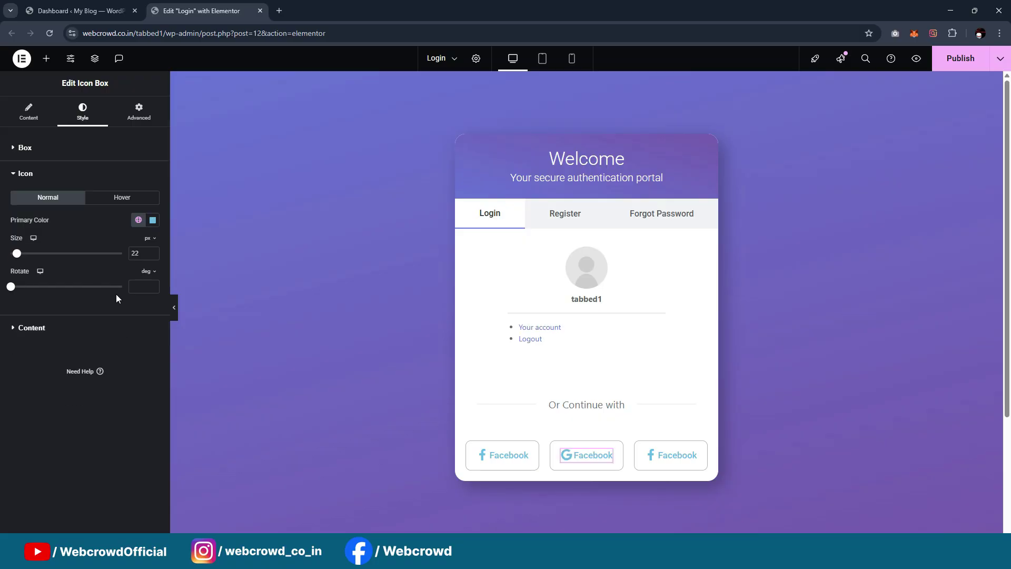
pyautogui.click(152, 221)
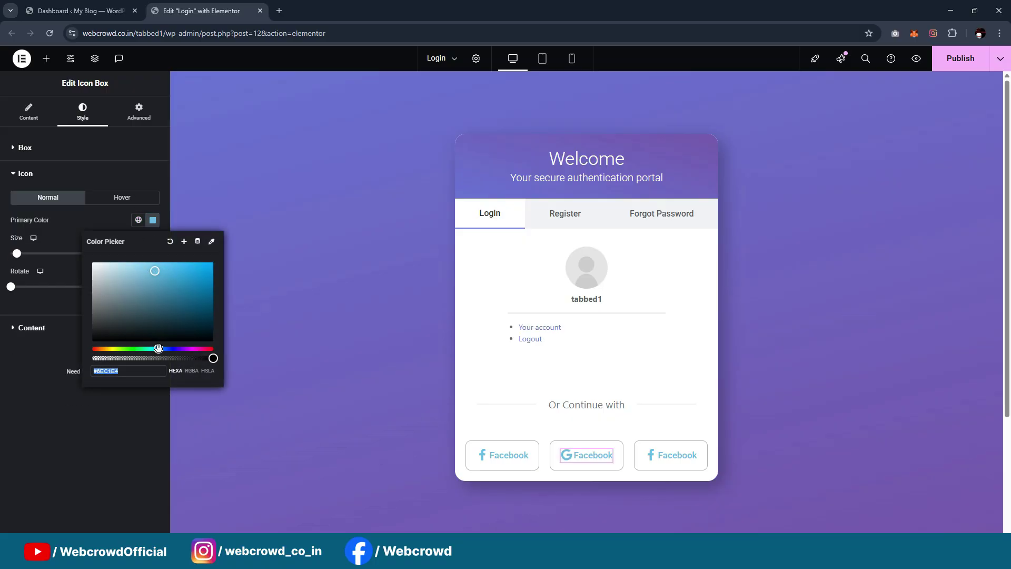
pyautogui.moveTo(158, 348); pyautogui.dragTo(94, 348)
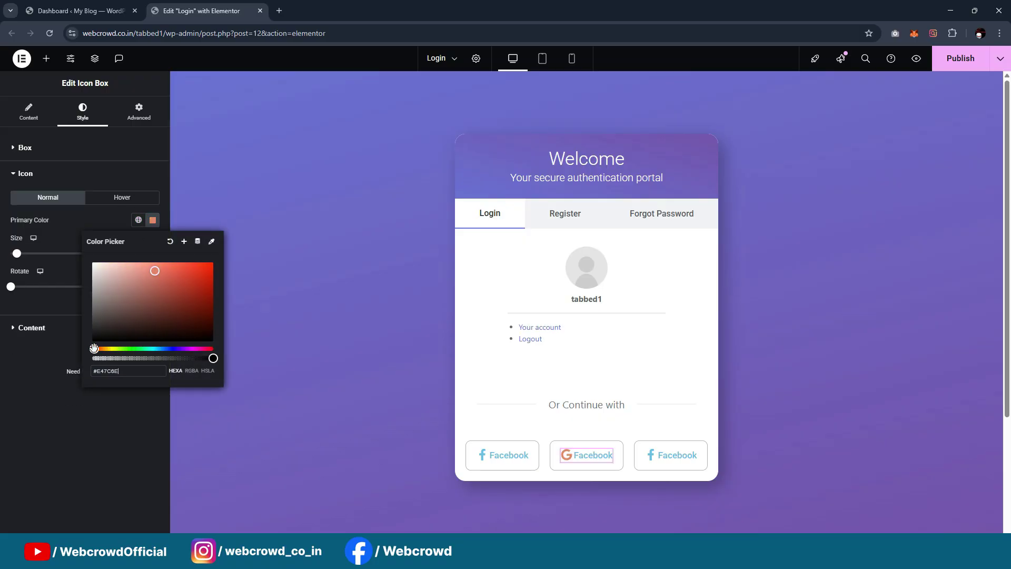
pyautogui.moveTo(145, 267); pyautogui.dragTo(175, 265)
pyautogui.tripleClick(126, 370)
pyautogui.hotkey('ctrl', 'c')
pyautogui.click(9, 405)
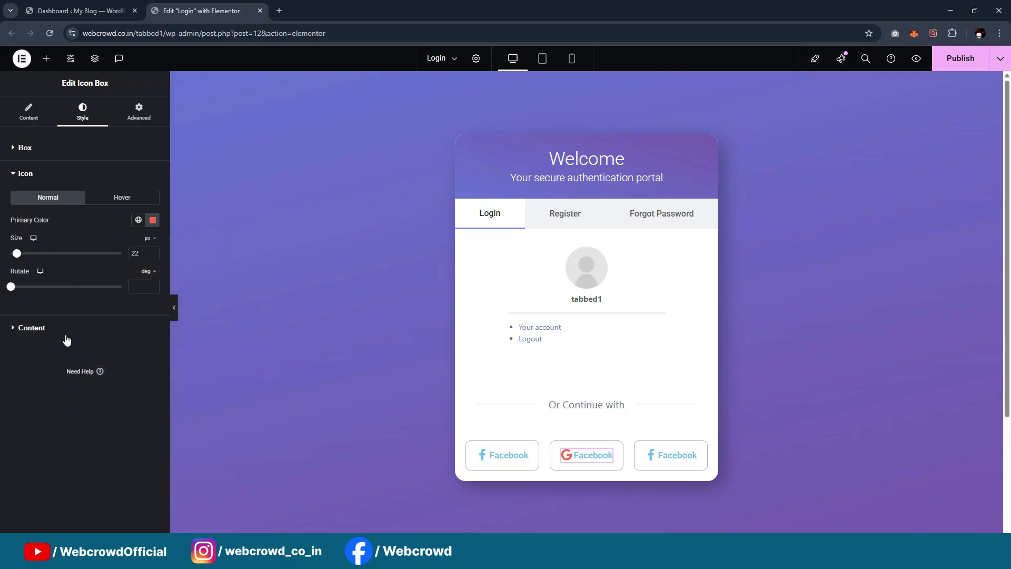
# Set the Google button's title colour to the same red #F15F4C
pyautogui.click(83, 336)
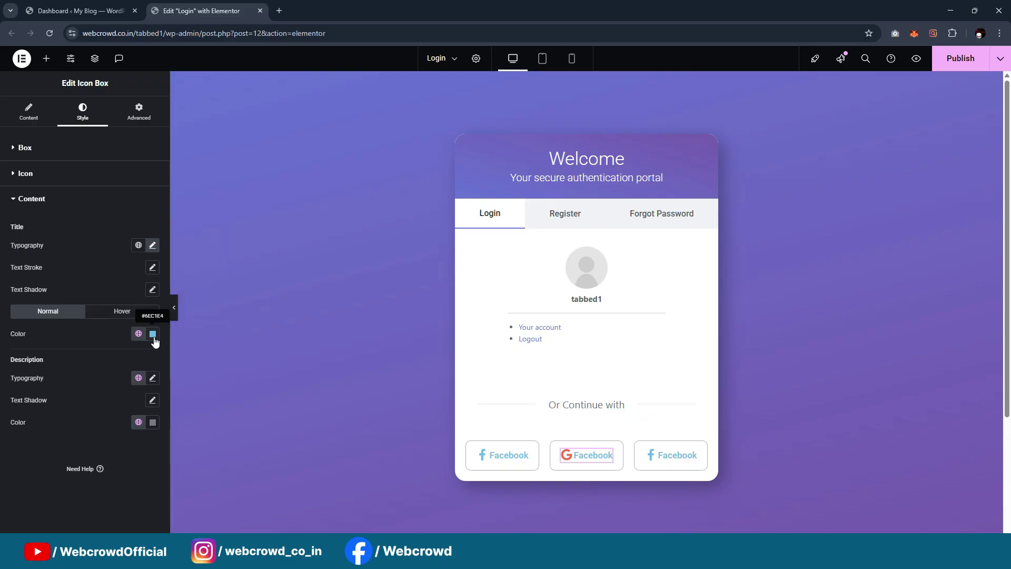
pyautogui.click(152, 333)
pyautogui.hotkey('ctrl', 'a')
pyautogui.hotkey('ctrl', 'v')
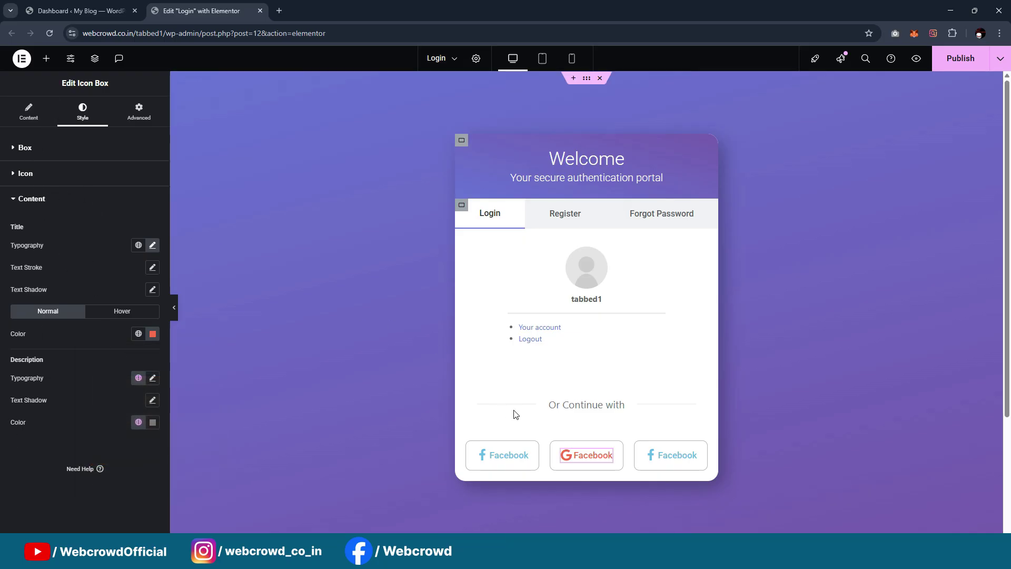
pyautogui.click(554, 448)
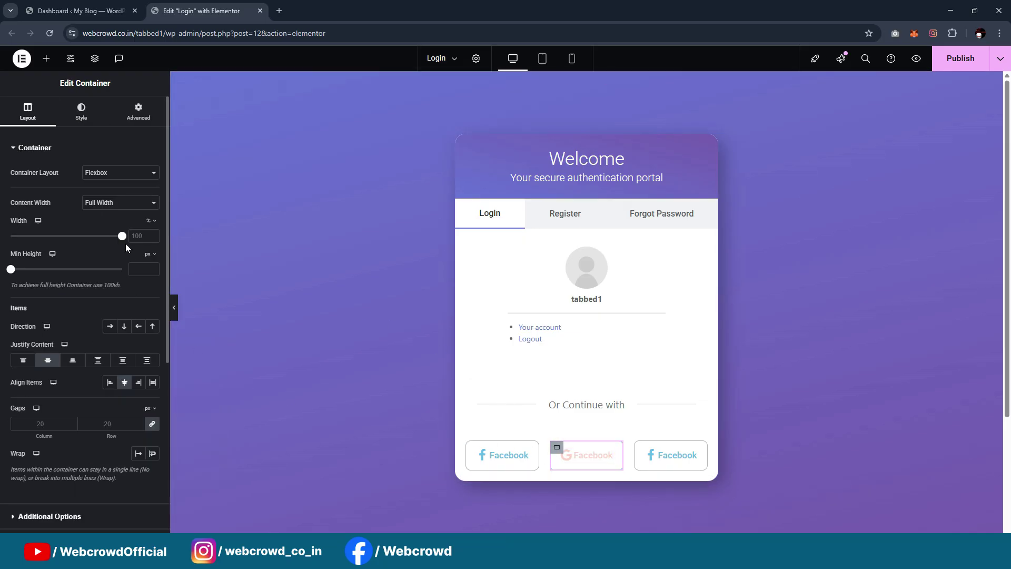
# Set the Google button container's hover border colour to #F15F4C
pyautogui.click(74, 122)
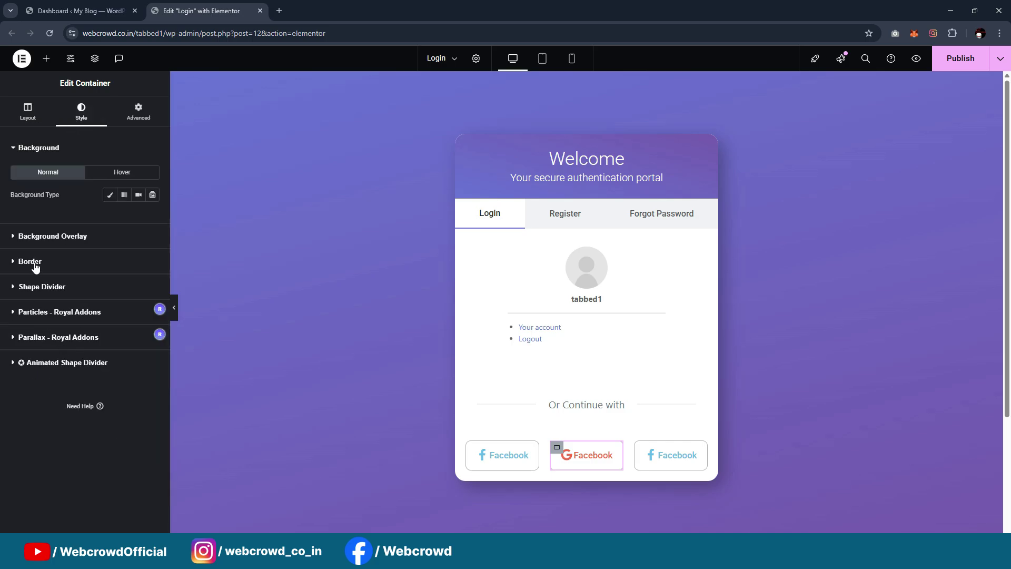
pyautogui.click(54, 266)
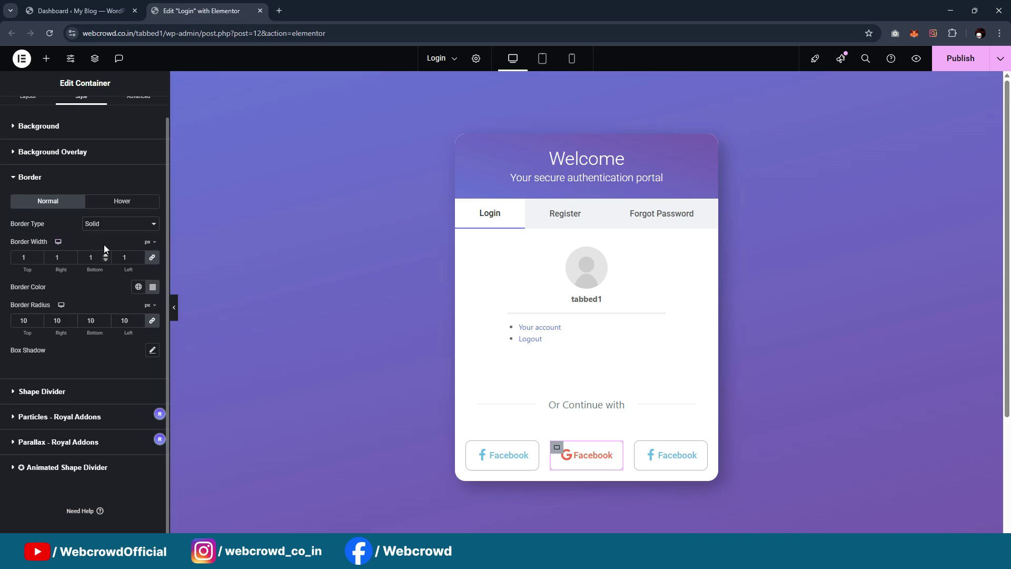
pyautogui.click(116, 205)
pyautogui.click(150, 290)
pyautogui.click(141, 439)
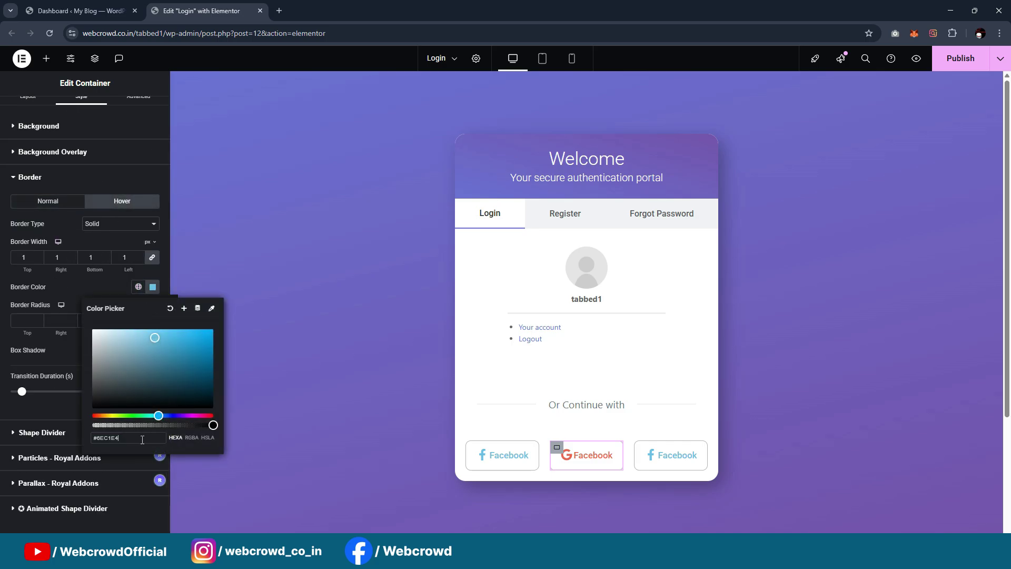
pyautogui.hotkey('ctrl', 'a')
pyautogui.hotkey('ctrl', 'v')
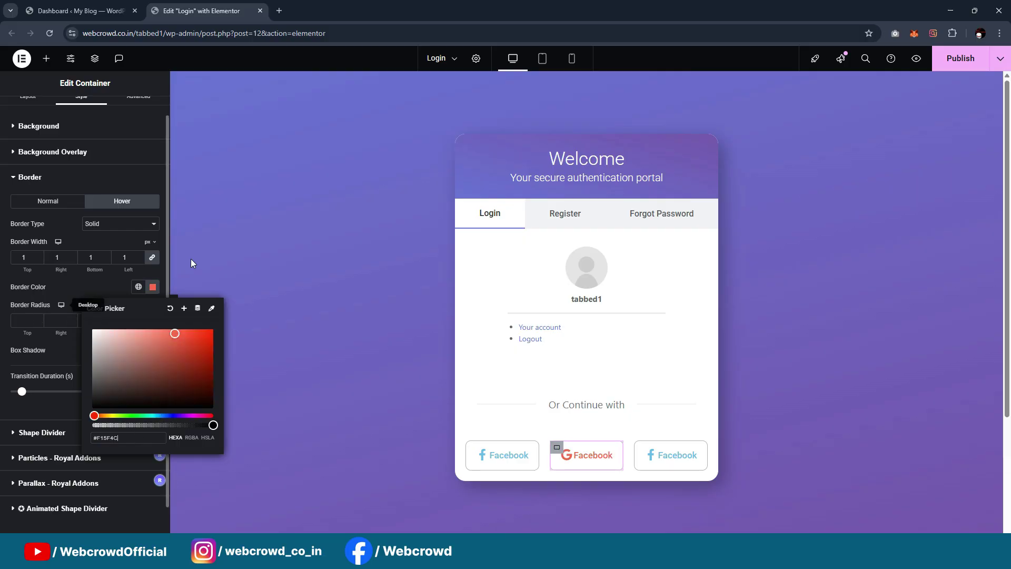
# Preview the card at full width, then select the third Facebook button
pyautogui.scroll(-1, 162, 269)
pyautogui.click(175, 310)
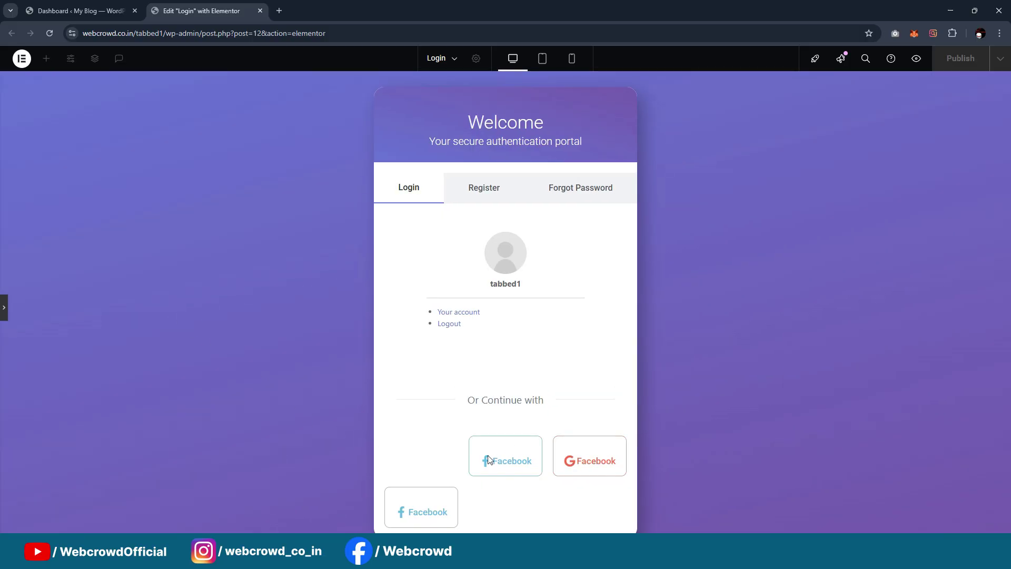
pyautogui.click(3, 309)
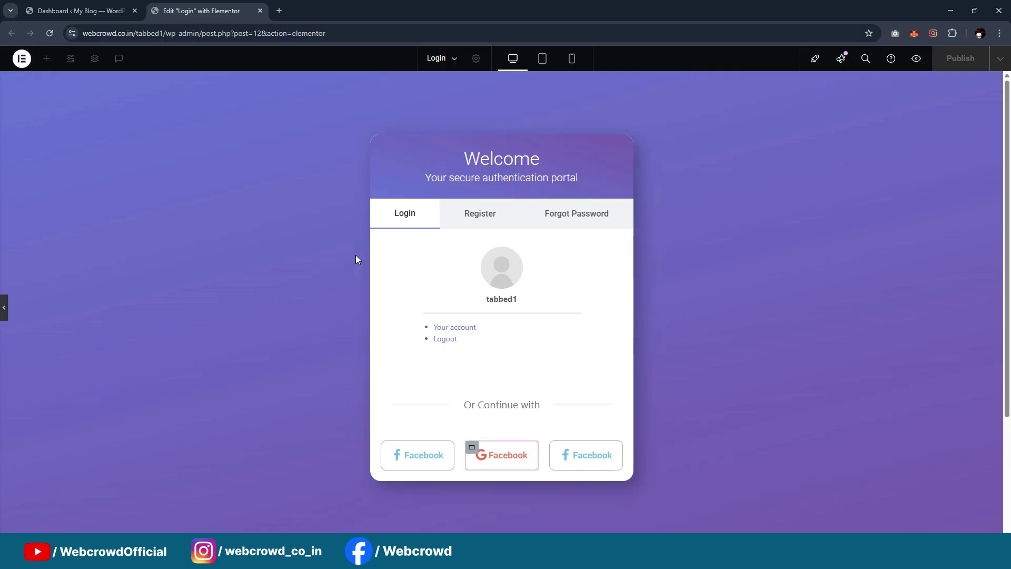
pyautogui.click(690, 456)
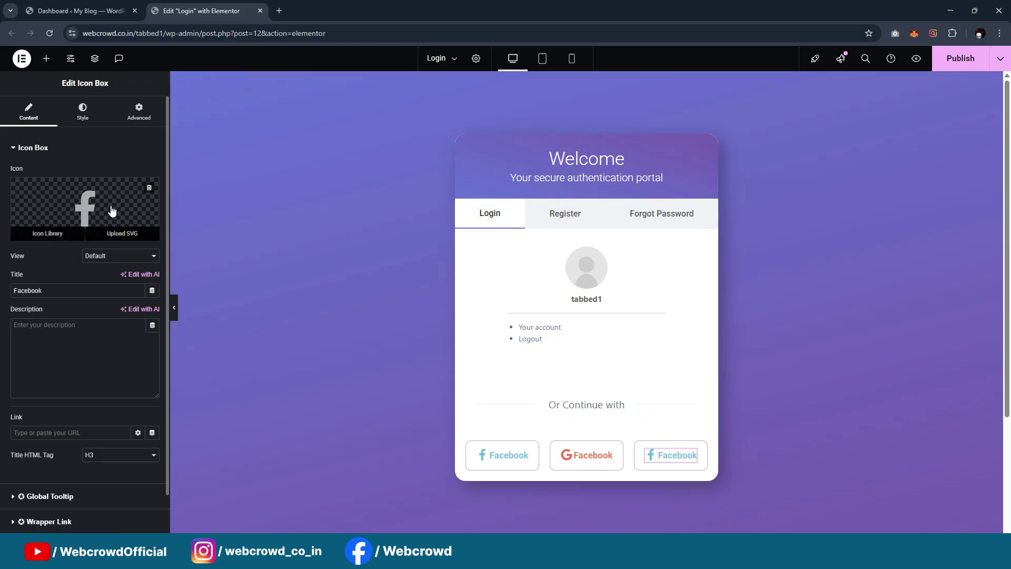
# Swap the third button's icon for the GitHub icon
pyautogui.click(49, 228)
pyautogui.click(500, 135)
pyautogui.write('Github')
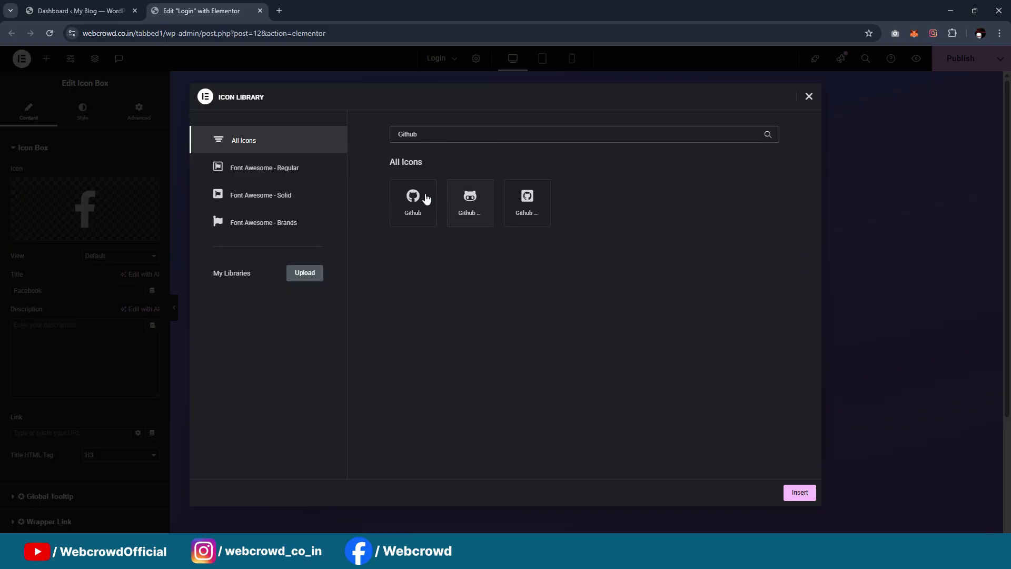
pyautogui.click(426, 198)
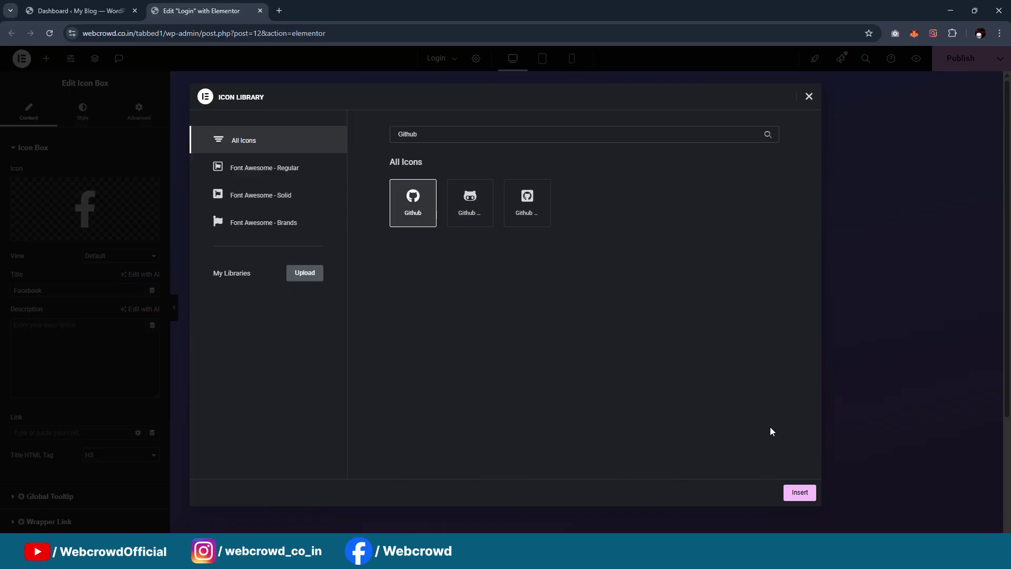
pyautogui.click(811, 492)
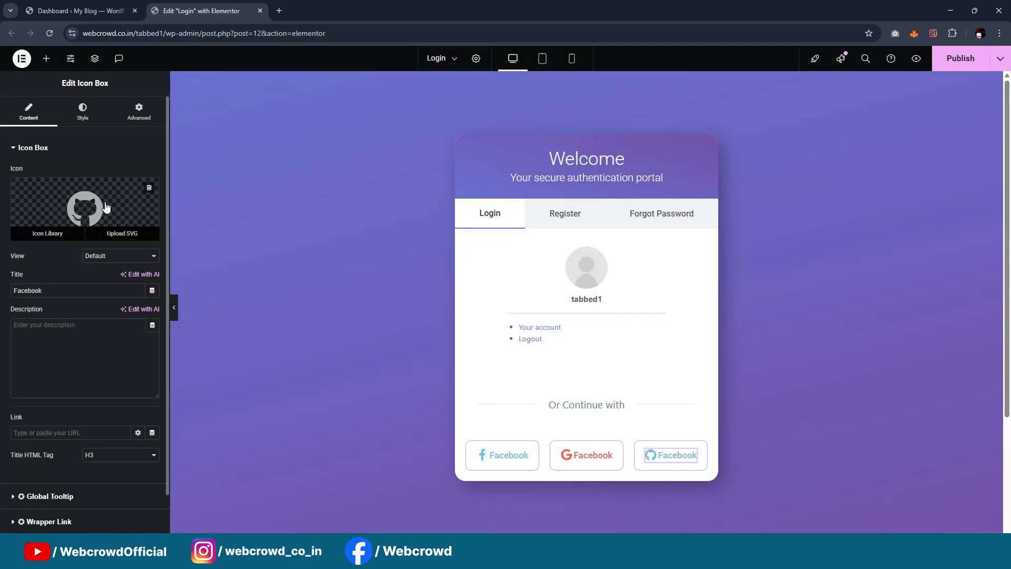
# Make the title's normal and hover colours and the icon colour dark grey #4B4B4B
pyautogui.click(84, 122)
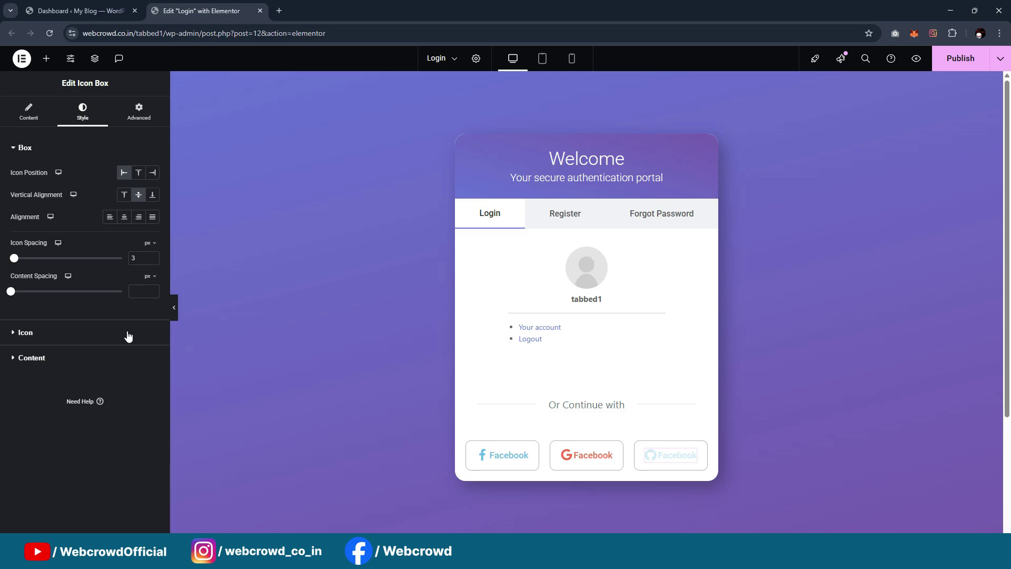
pyautogui.click(78, 359)
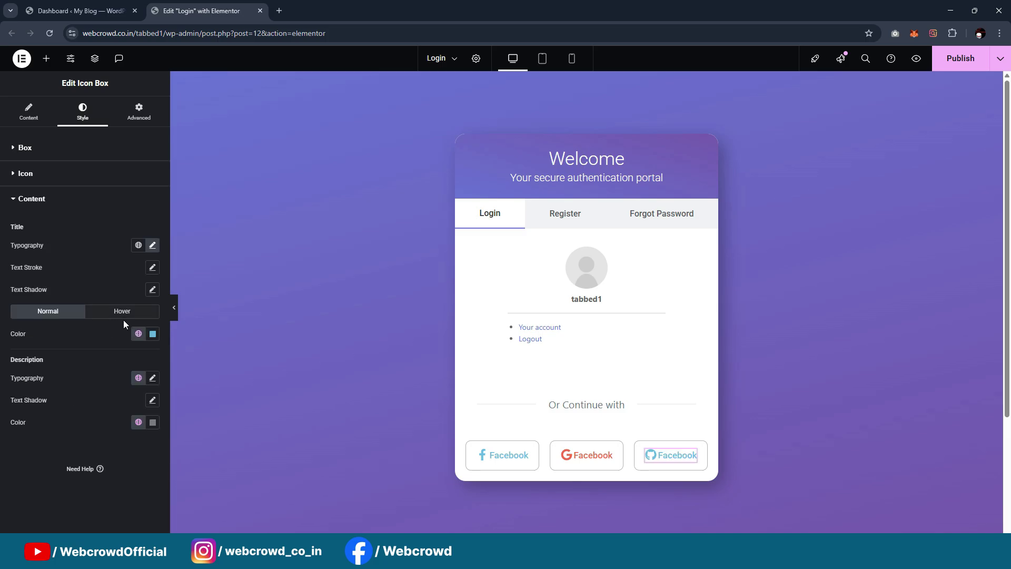
pyautogui.click(152, 334)
pyautogui.moveTo(108, 399); pyautogui.dragTo(80, 431)
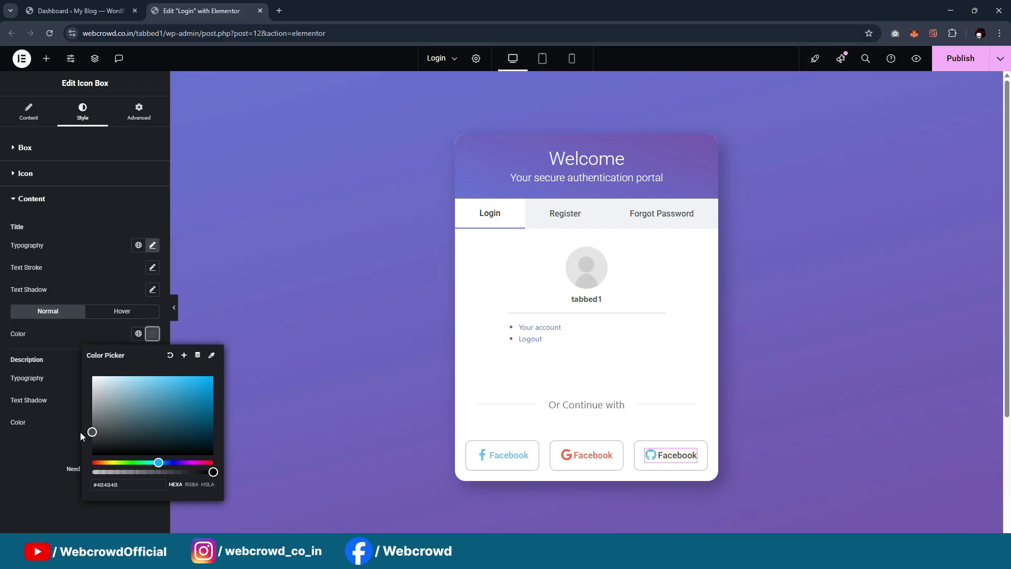
pyautogui.click(130, 481)
pyautogui.hotkey('ctrl', 'c')
pyautogui.click(121, 311)
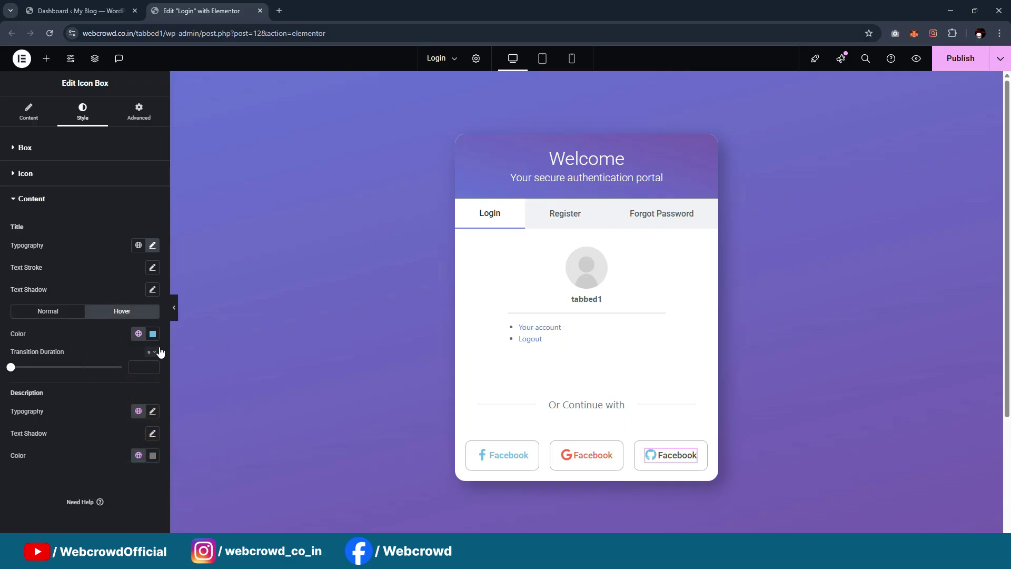
pyautogui.click(153, 333)
pyautogui.hotkey('ctrl', 'v')
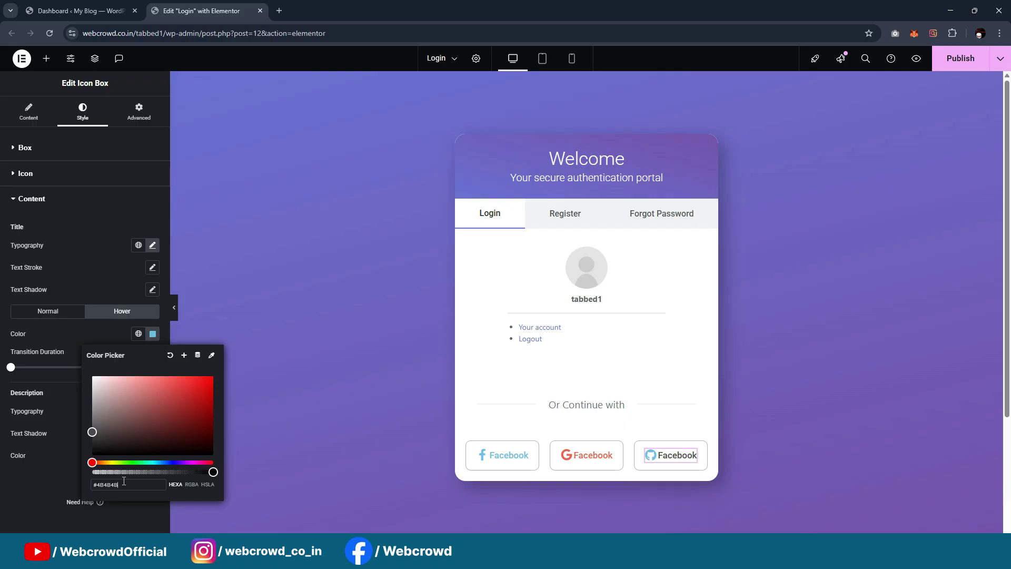
pyautogui.click(25, 173)
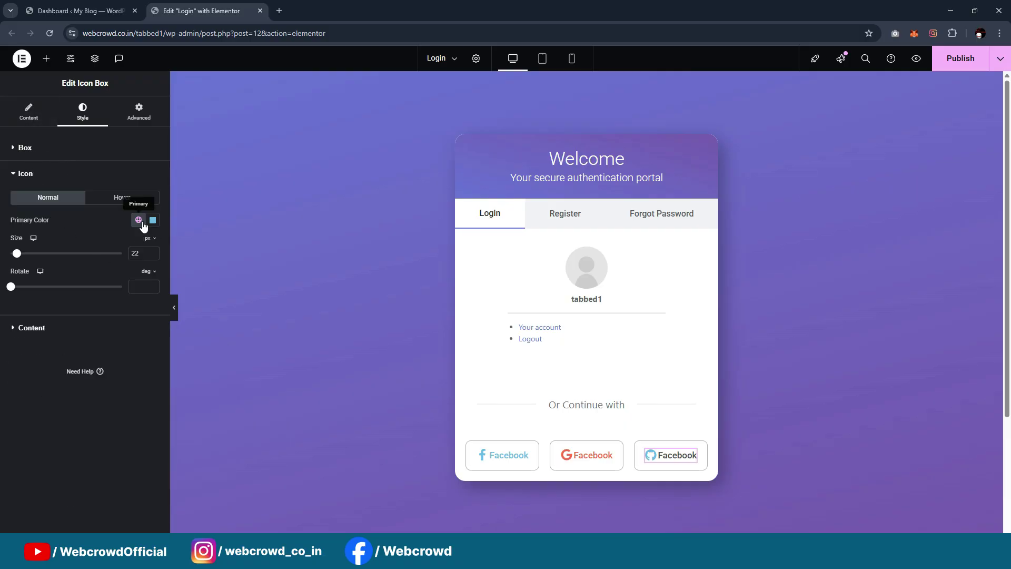
pyautogui.click(153, 219)
pyautogui.hotkey('ctrl', 'v')
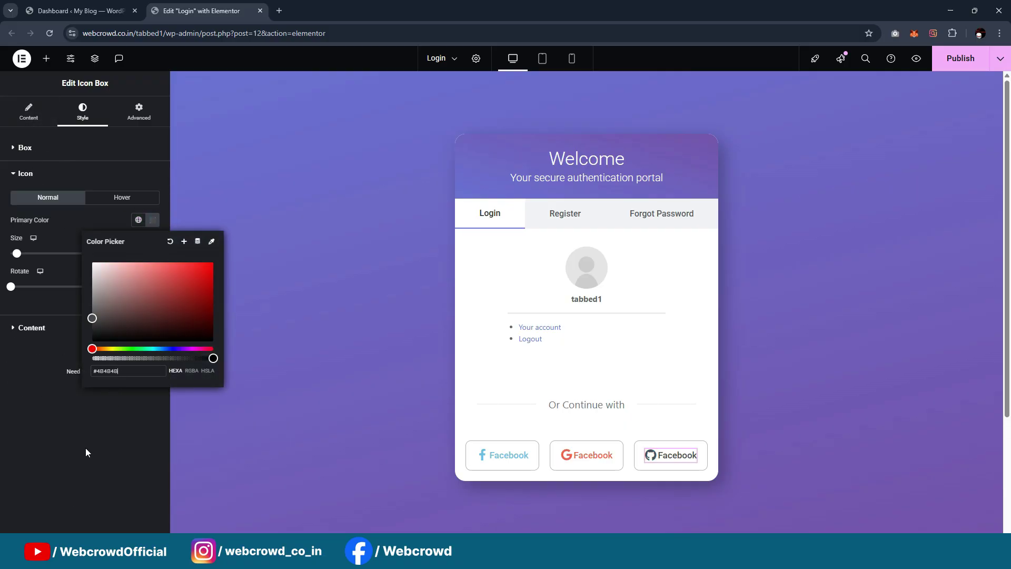
pyautogui.click(77, 415)
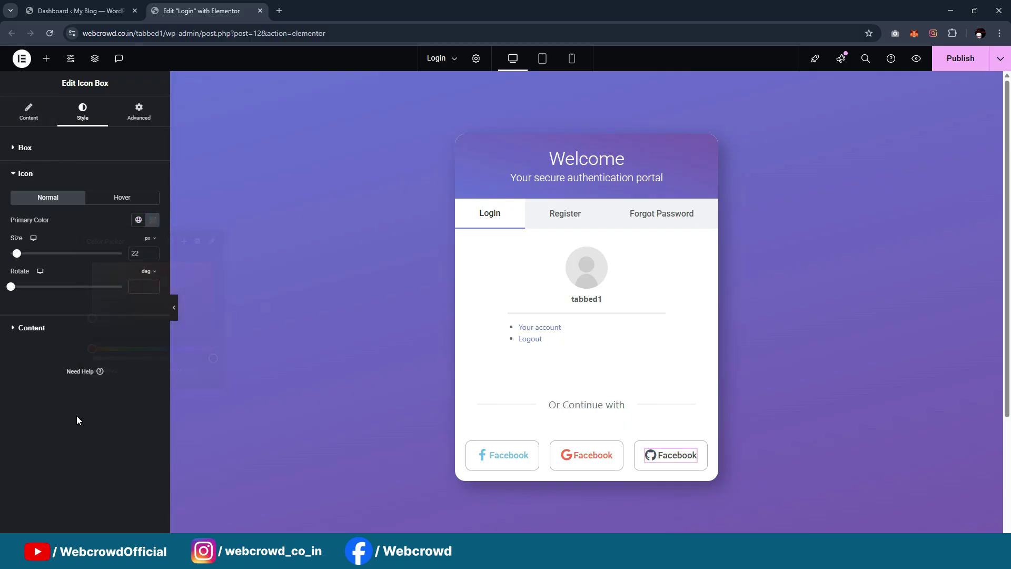
# Give the GitHub button's container a #4B4B4B hover border colour
pyautogui.click(640, 448)
pyautogui.click(81, 112)
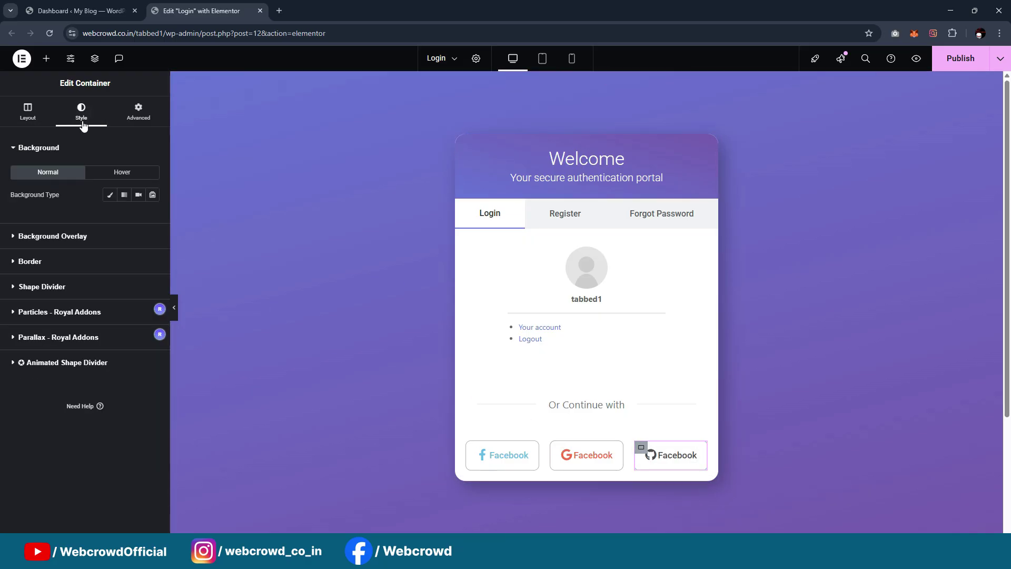
pyautogui.click(76, 262)
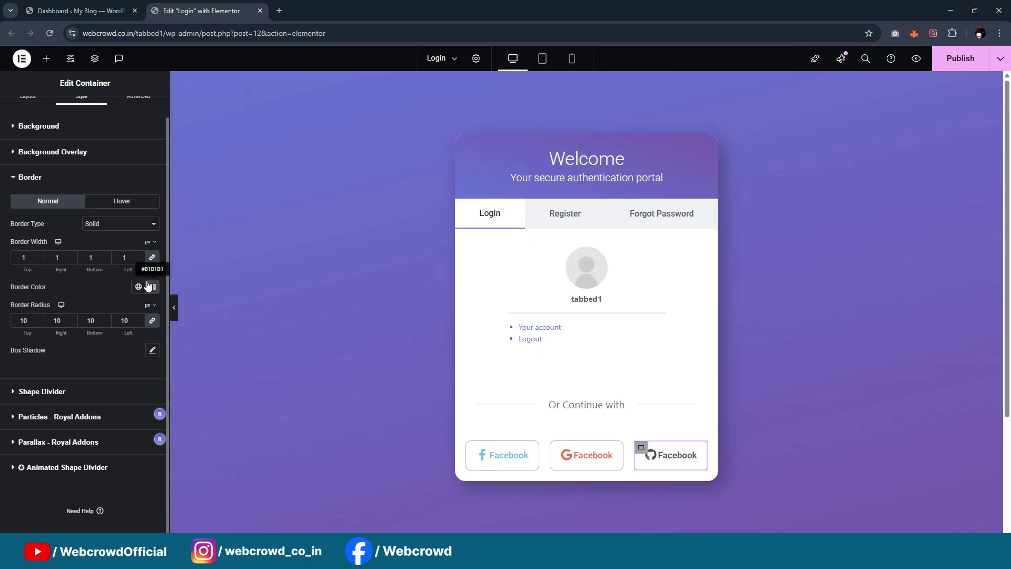
pyautogui.click(152, 286)
pyautogui.click(110, 206)
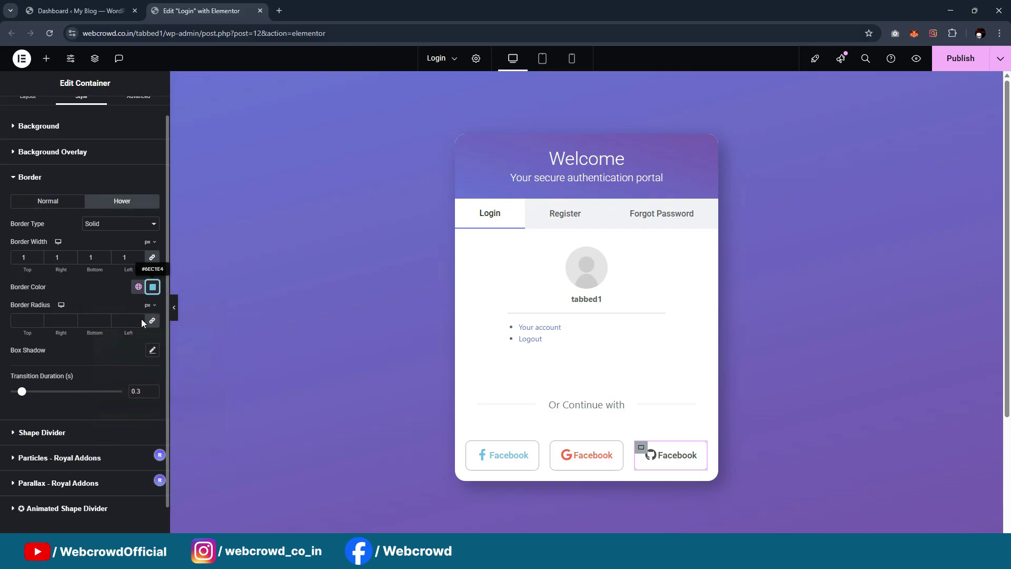
pyautogui.click(152, 286)
pyautogui.hotkey('ctrl', 'v')
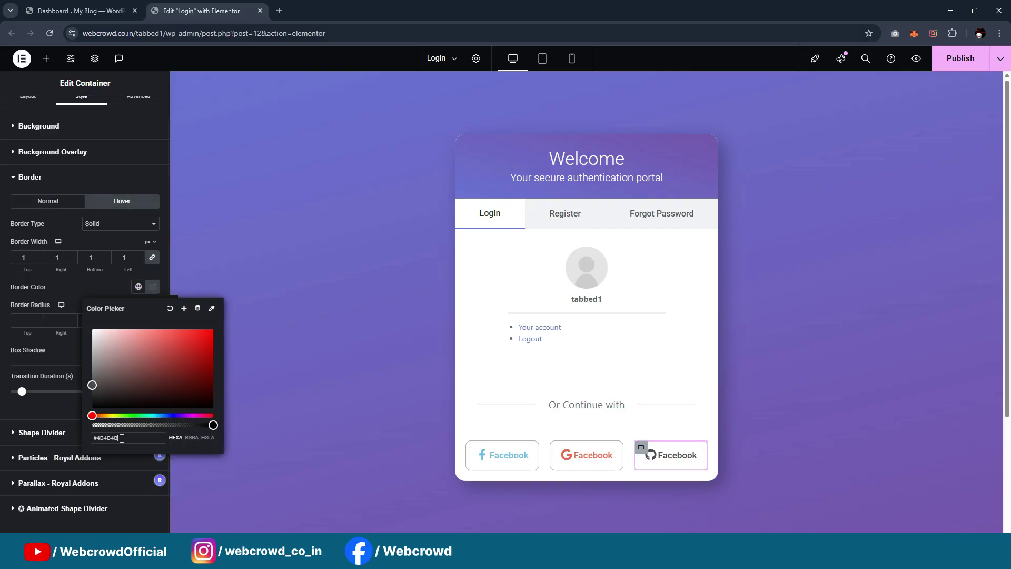
pyautogui.click(369, 419)
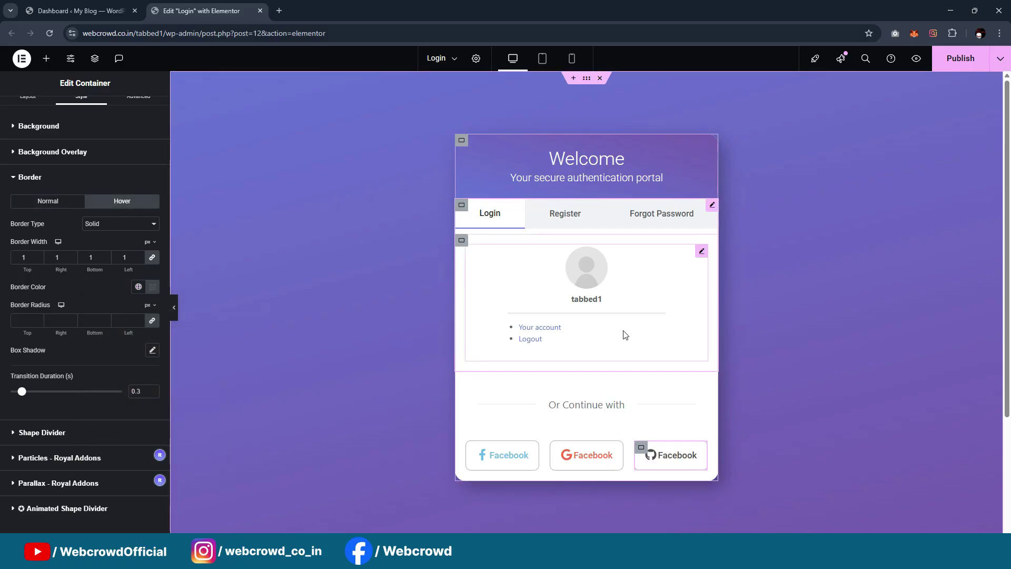
# Publish the login page and check it live in the incognito window
pyautogui.scroll(-1, 626, 298)
pyautogui.click(956, 58)
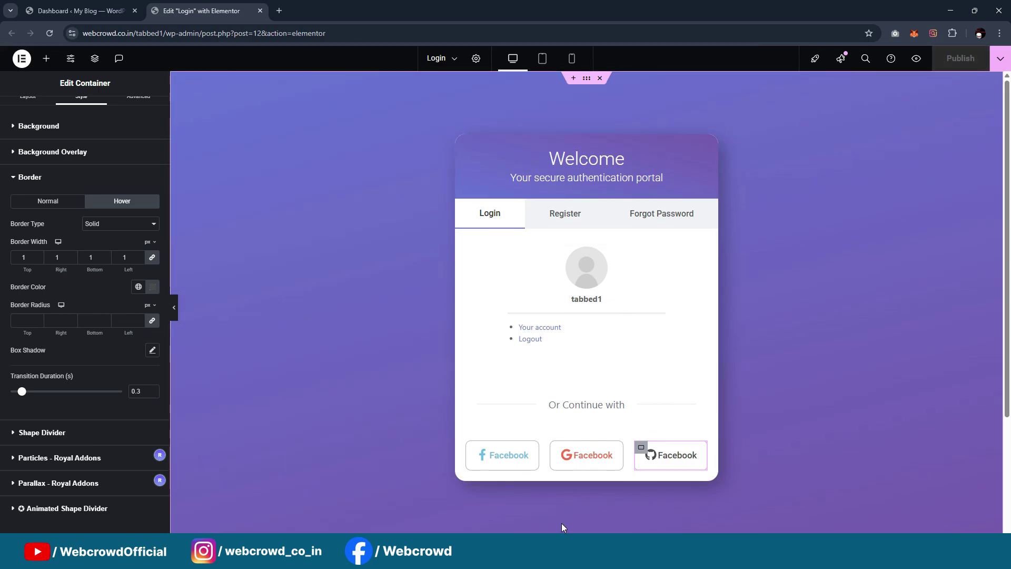
pyautogui.click(626, 513)
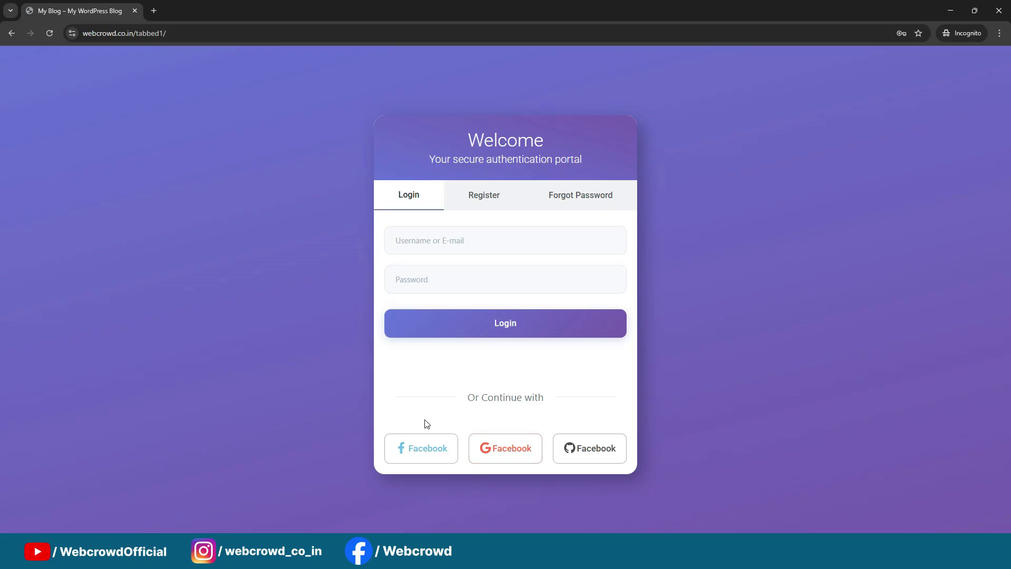
pyautogui.click(950, 11)
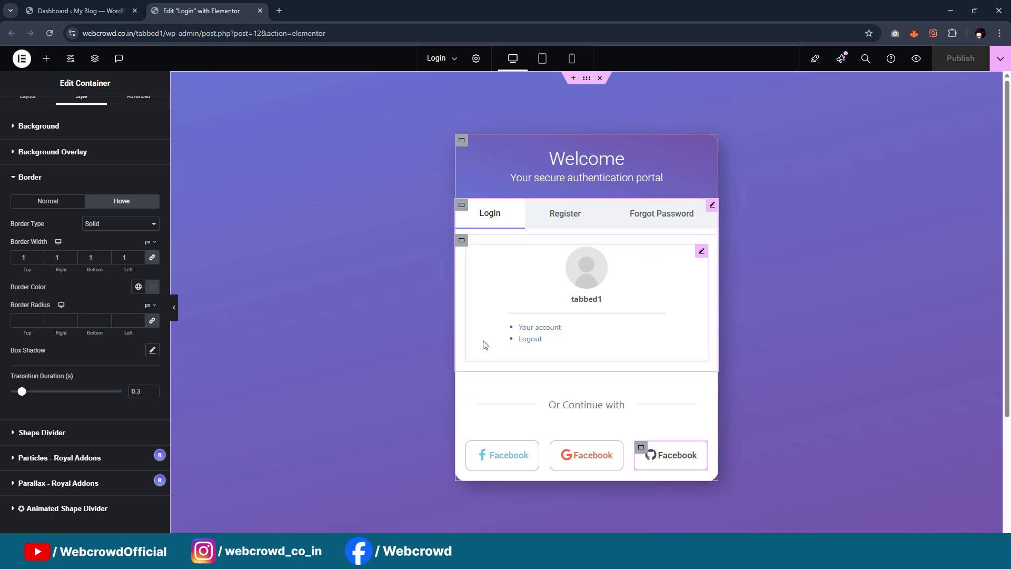
# Set the login Shortcode widget's bottom margin to -54
pyautogui.click(700, 251)
pyautogui.click(126, 116)
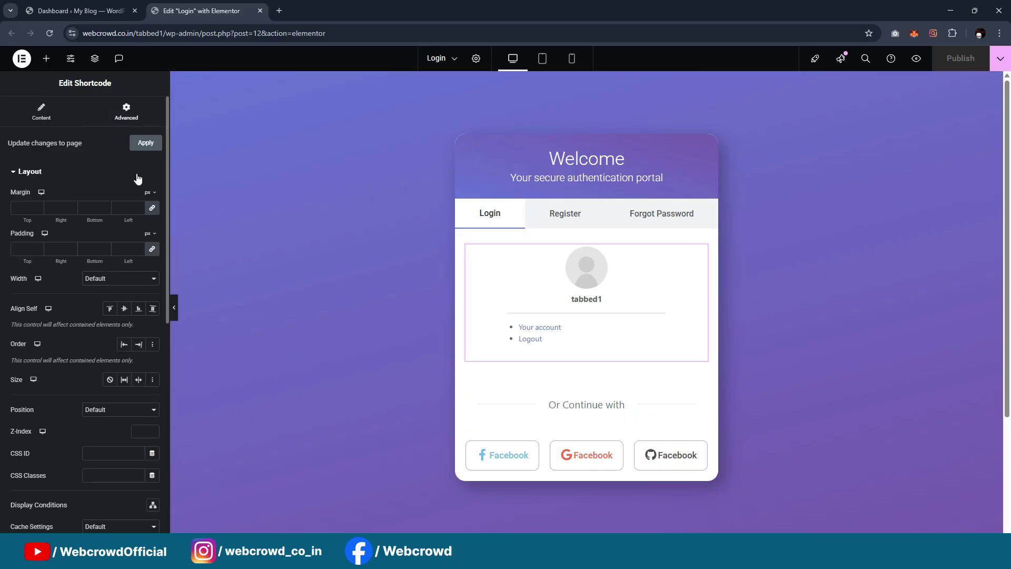
pyautogui.click(152, 209)
pyautogui.click(90, 208)
pyautogui.write('-9')
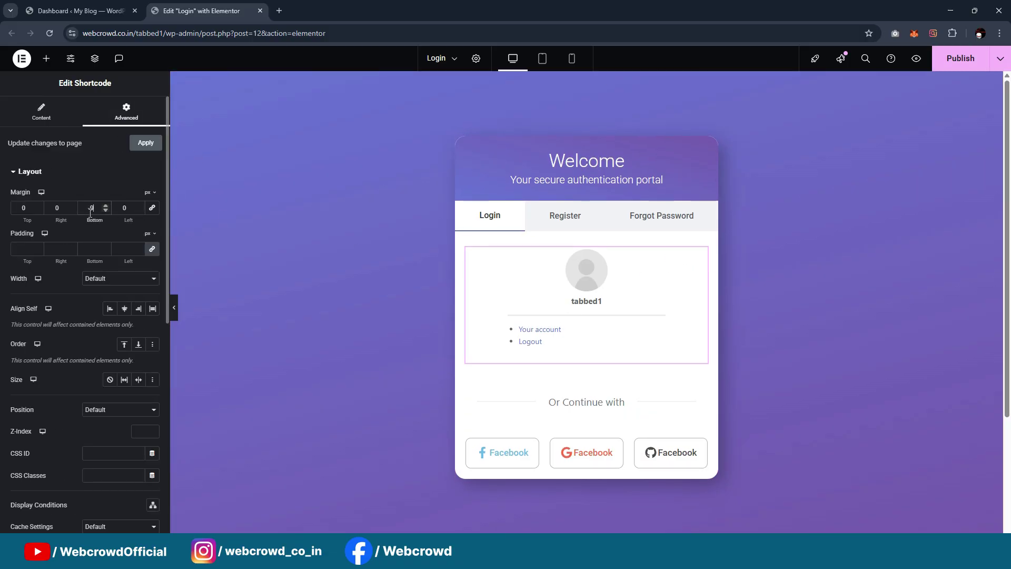
pyautogui.press('Down')
pyautogui.press('Down')
pyautogui.press('Down')
pyautogui.press('Down')
pyautogui.press('Down')
pyautogui.press('Down')
pyautogui.press('Down')
pyautogui.press('Down')
pyautogui.press('Down')
pyautogui.press('Down')
pyautogui.press('Down')
pyautogui.press('Down')
pyautogui.press('Down')
pyautogui.press('Down')
pyautogui.press('Down')
pyautogui.press('Down')
pyautogui.press('Down')
pyautogui.press('Down')
pyautogui.press('Down')
pyautogui.press('Down')
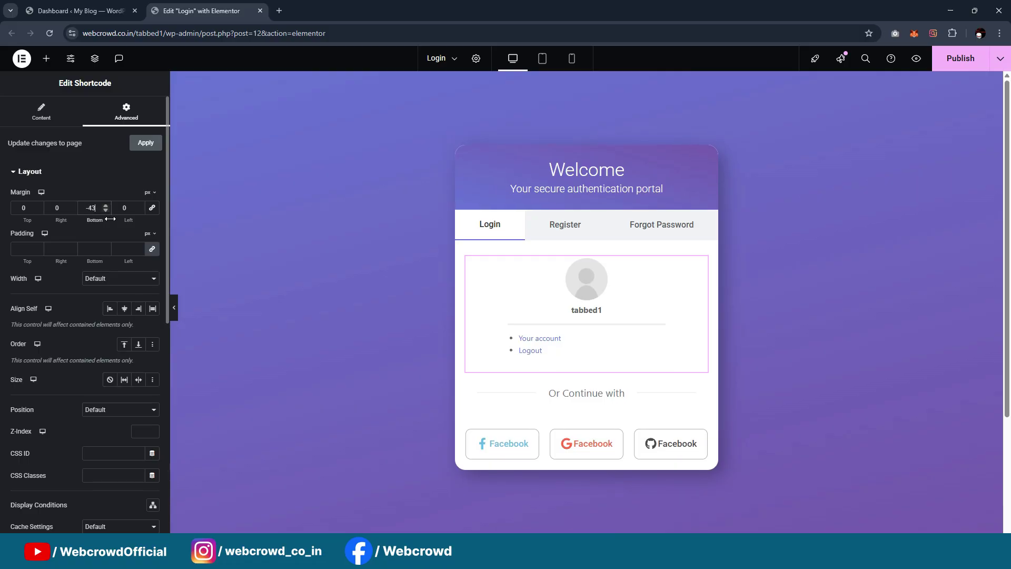
pyautogui.moveTo(110, 219); pyautogui.dragTo(115, 222)
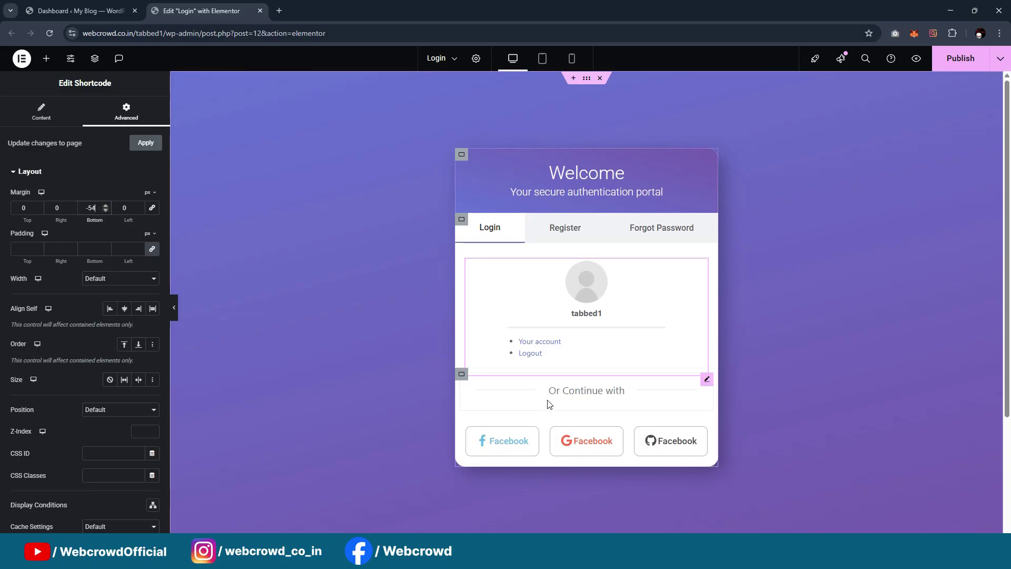
# Set the Or Continue with divider's bottom margin to -22
pyautogui.click(707, 380)
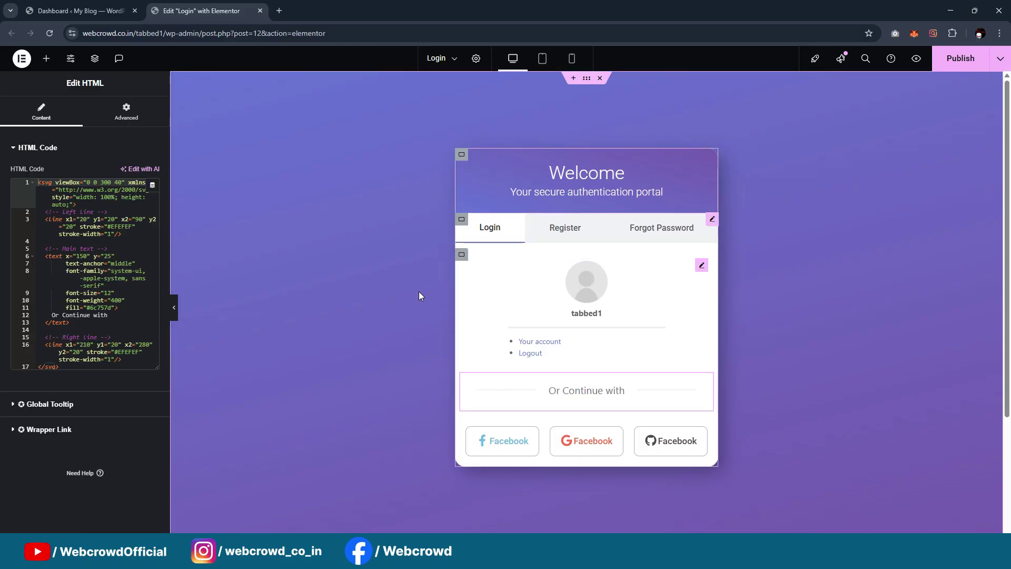
pyautogui.click(124, 112)
pyautogui.click(93, 184)
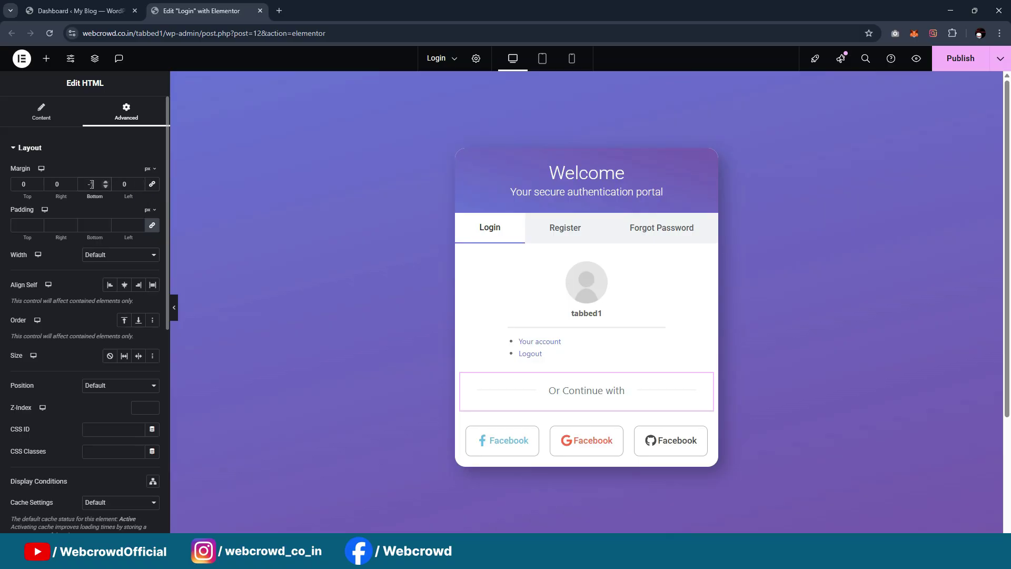
pyautogui.press('Down')
pyautogui.press('Down')
pyautogui.press('Down')
pyautogui.press('Down')
pyautogui.press('Down')
pyautogui.press('Down')
pyautogui.press('Down')
pyautogui.press('Down')
pyautogui.press('Down')
pyautogui.press('Down')
pyautogui.press('Down')
pyautogui.press('Down')
pyautogui.press('Down')
pyautogui.press('Down')
pyautogui.press('Down')
pyautogui.press('Down')
pyautogui.press('Down')
pyautogui.press('Down')
pyautogui.press('Down')
pyautogui.press('Down')
pyautogui.press('Down')
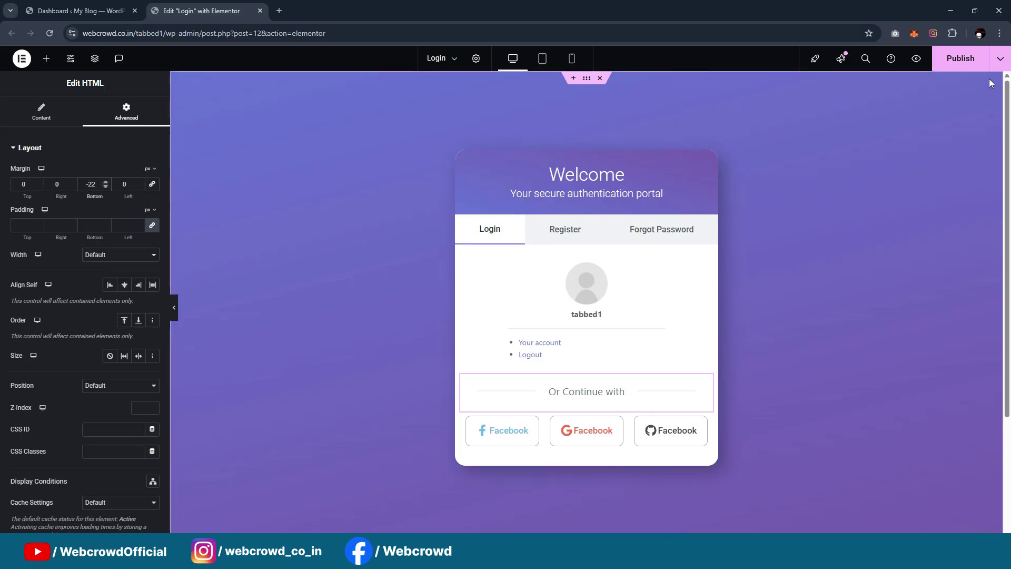
# Publish the page and check the tighter spacing on the live page
pyautogui.hotkey('ctrl', 's')
pyautogui.moveTo(566, 553)
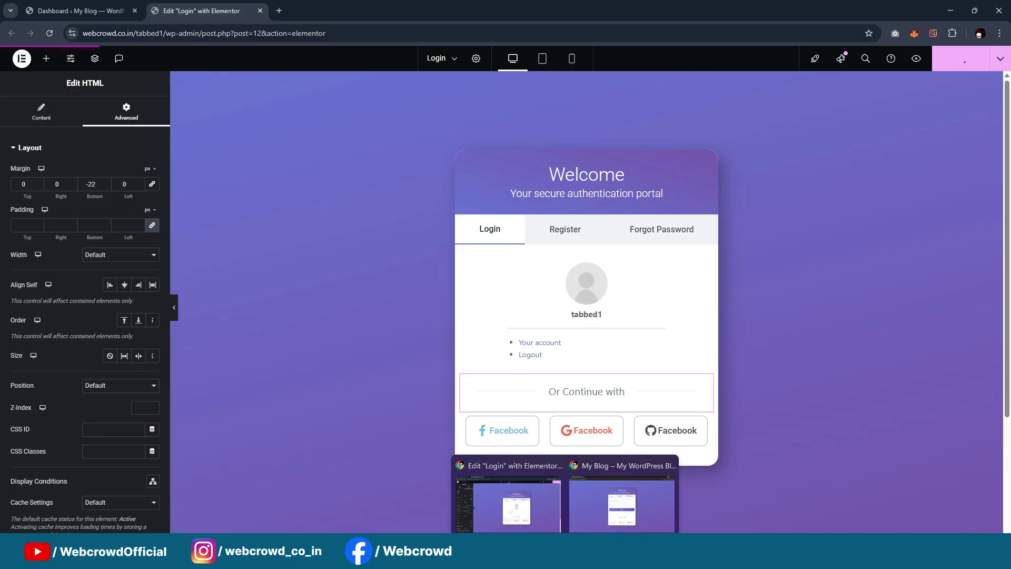
pyautogui.click(623, 503)
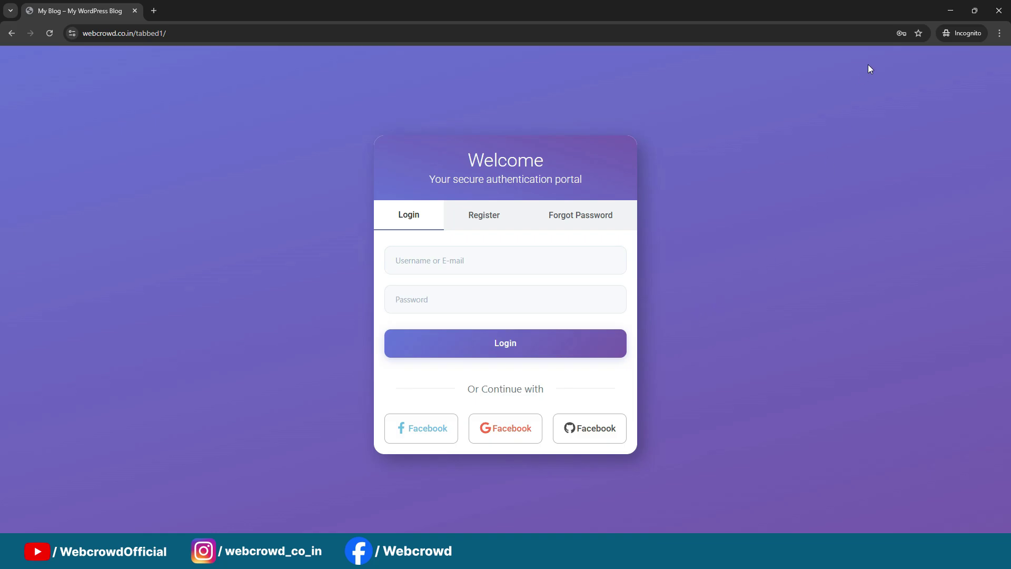
pyautogui.click(950, 11)
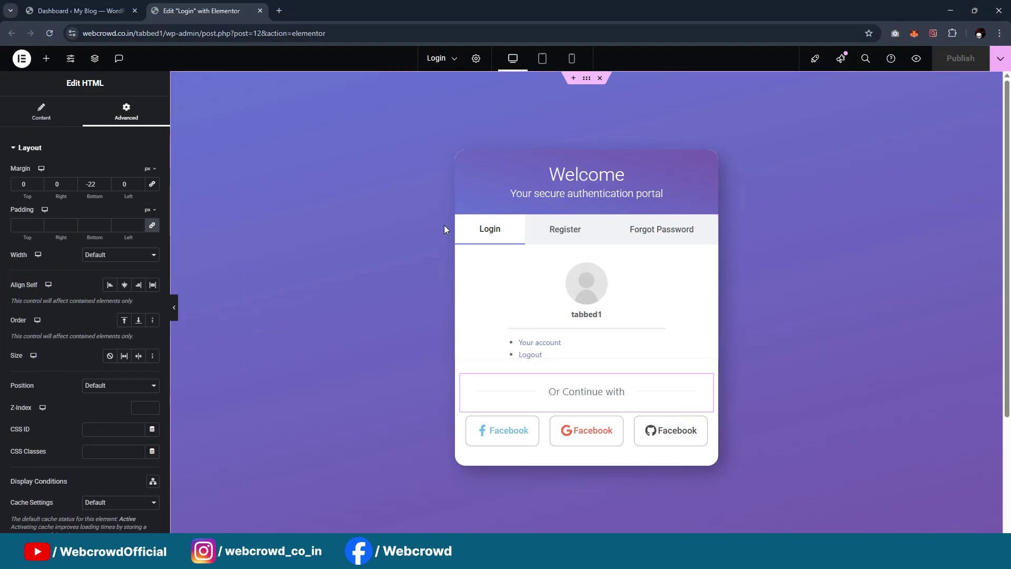
# Select the main login card container via Navigator and set its minimum height to 634 px
pyautogui.click(462, 223)
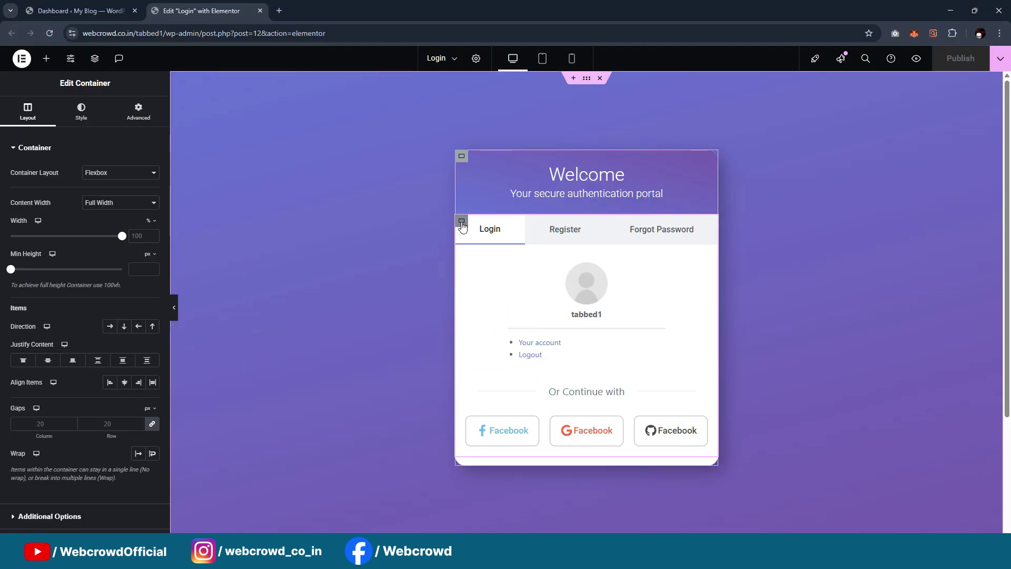
pyautogui.rightClick(463, 158)
pyautogui.click(489, 410)
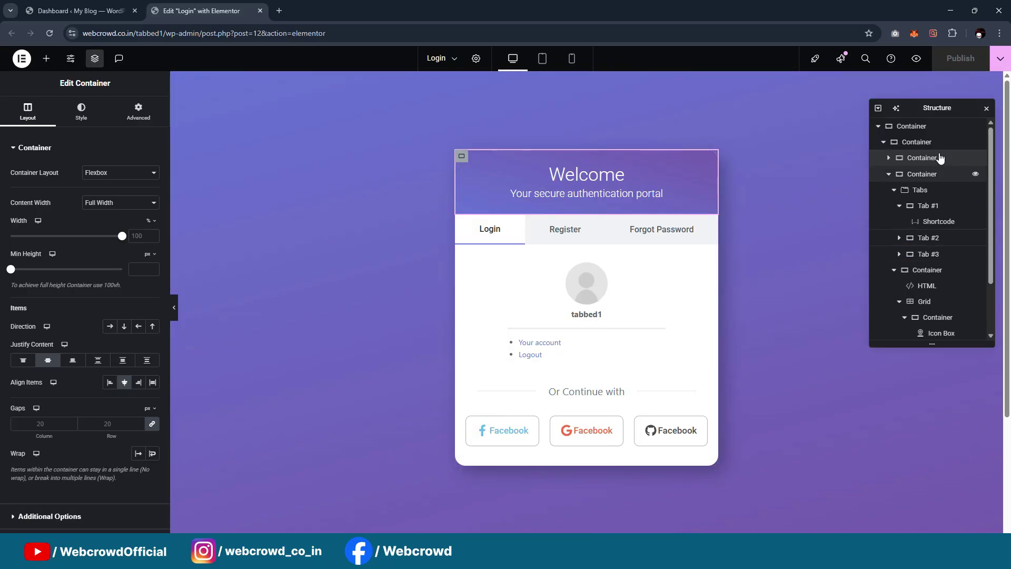
pyautogui.click(891, 147)
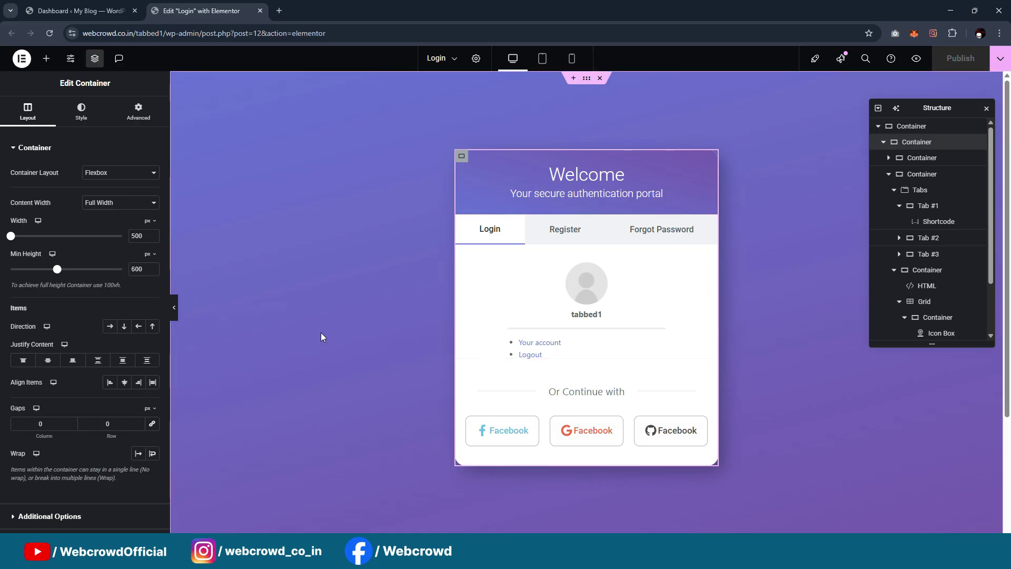
pyautogui.moveTo(58, 271); pyautogui.dragTo(61, 271)
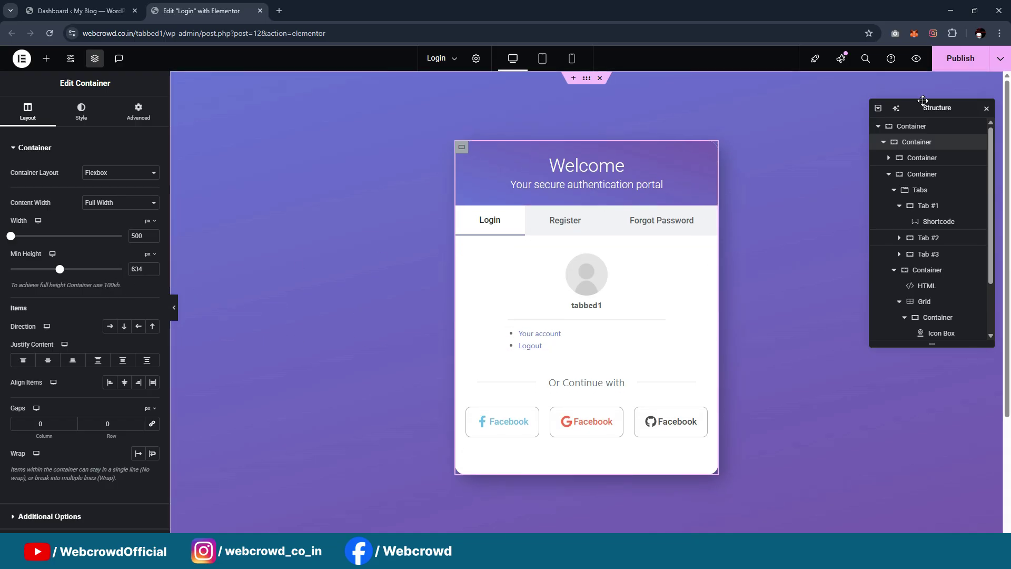
# Save the page and test the Login and Register tabs on the live page
pyautogui.hotkey('ctrl', 's')
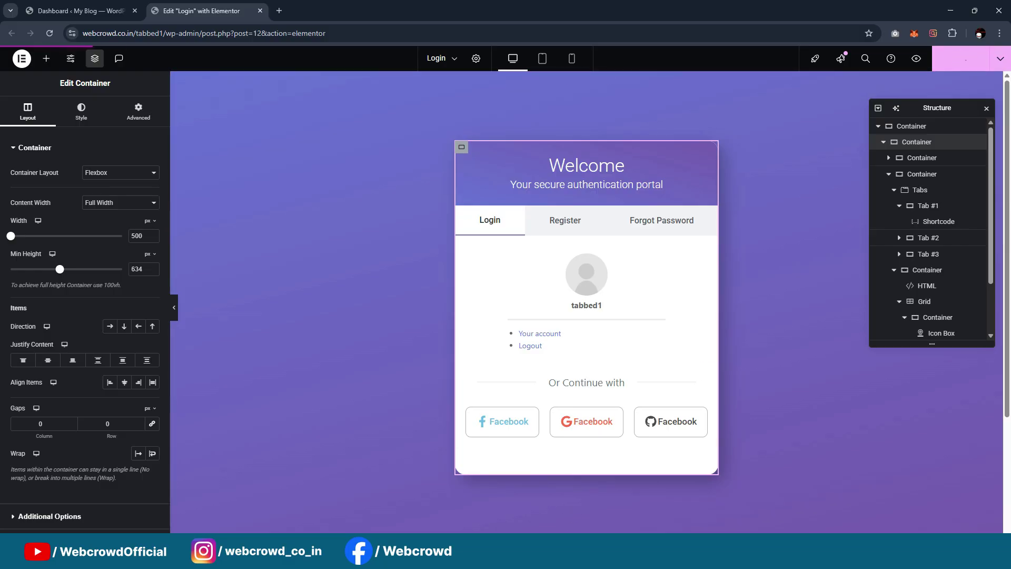
pyautogui.moveTo(565, 553)
pyautogui.click(617, 501)
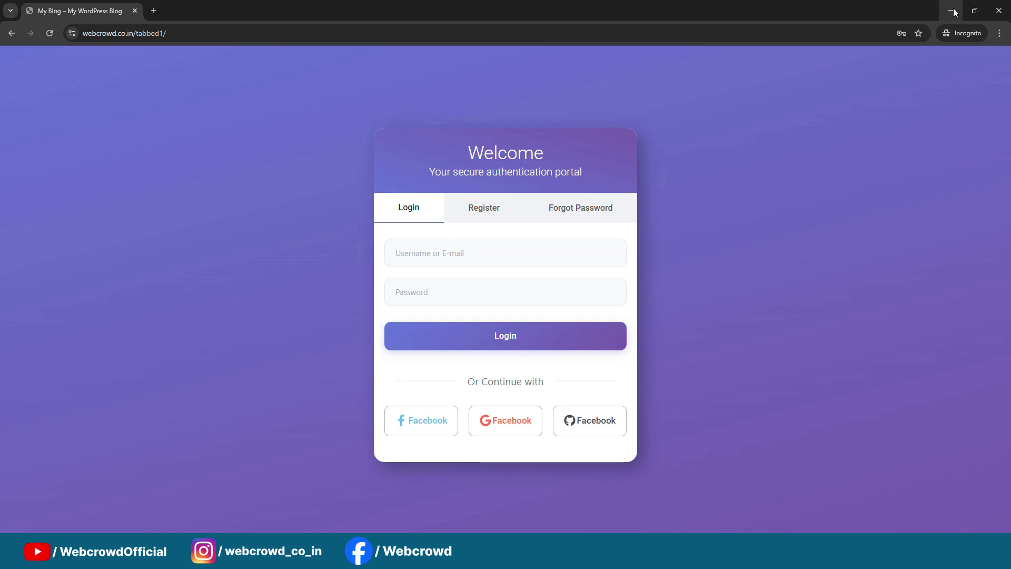
pyautogui.click(482, 209)
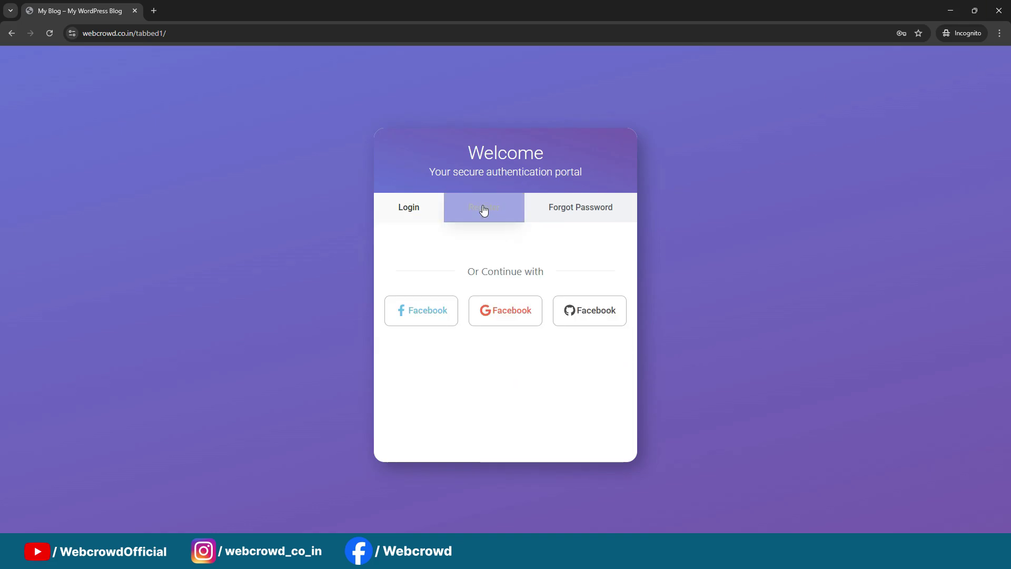
pyautogui.click(419, 220)
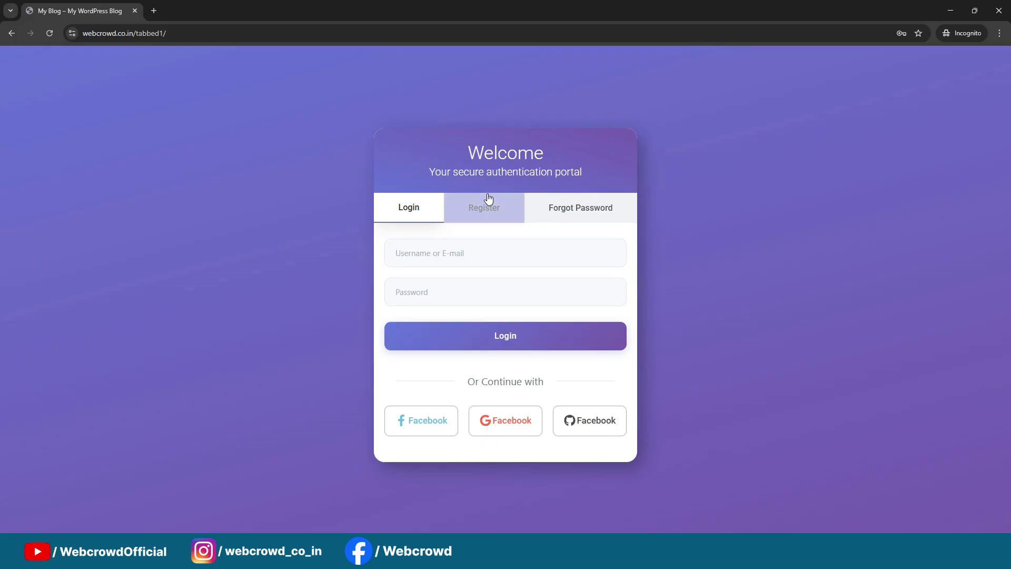
pyautogui.click(490, 207)
pyautogui.click(440, 215)
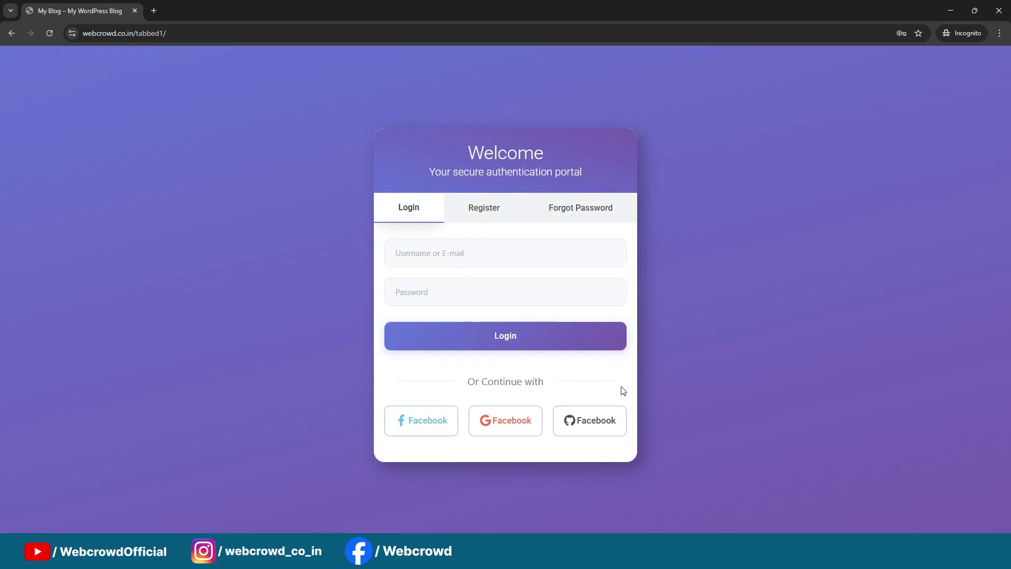
pyautogui.click(477, 206)
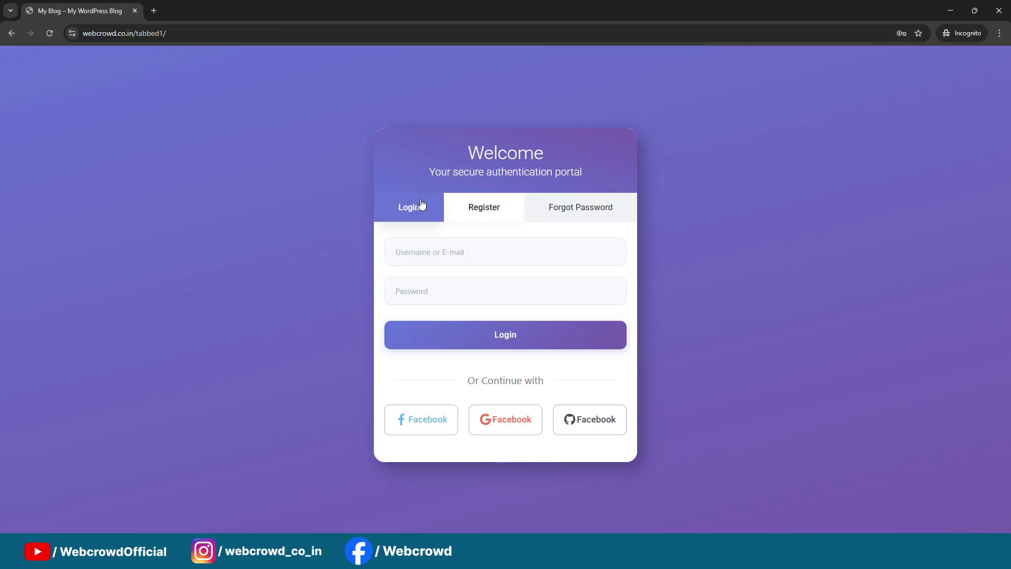
pyautogui.click(416, 206)
# Compare the Login and empty Register tabs in the editor, then go to the Dashboard
pyautogui.click(950, 11)
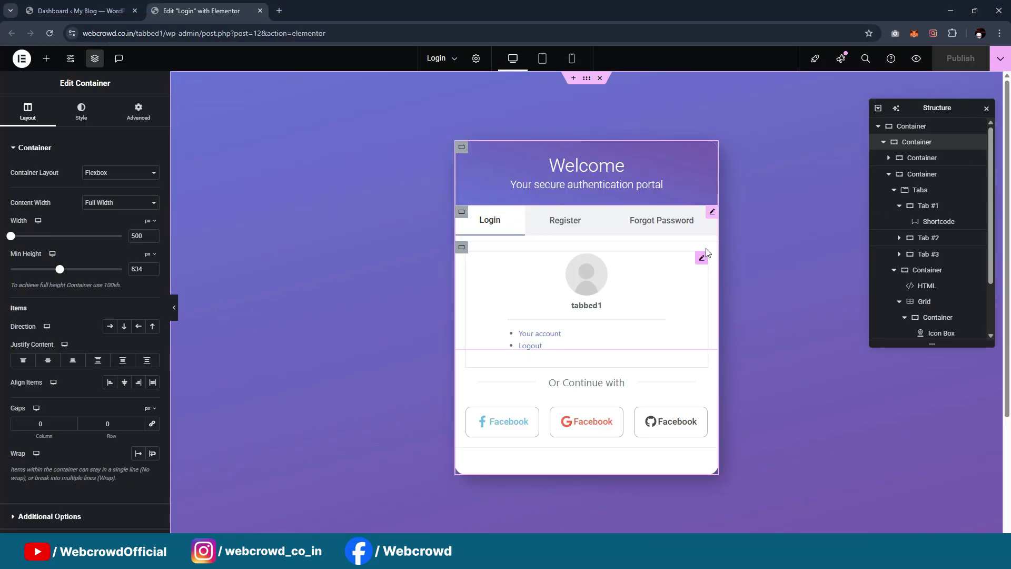
pyautogui.click(702, 259)
pyautogui.click(562, 220)
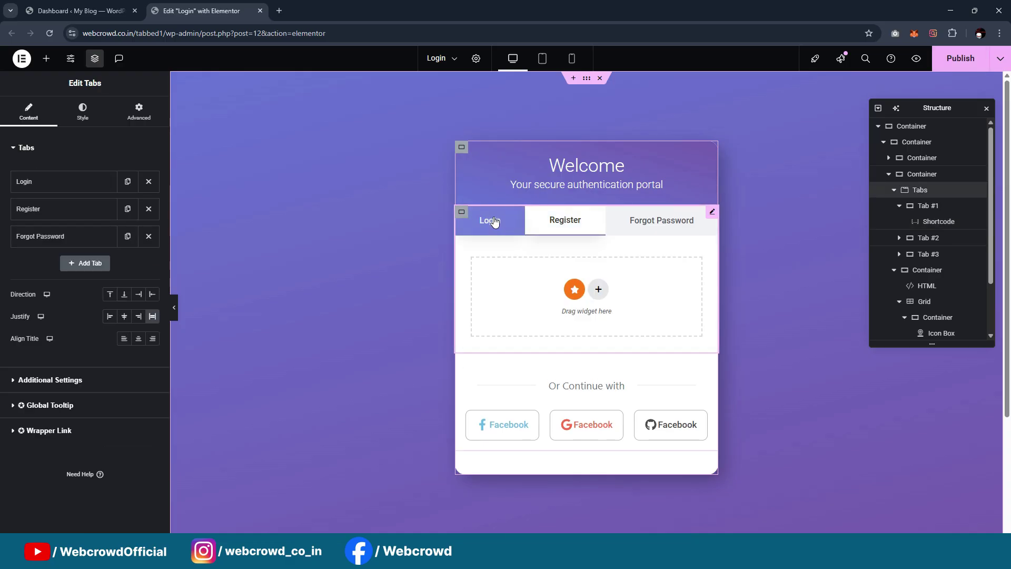
pyautogui.click(490, 220)
pyautogui.click(551, 221)
pyautogui.click(490, 220)
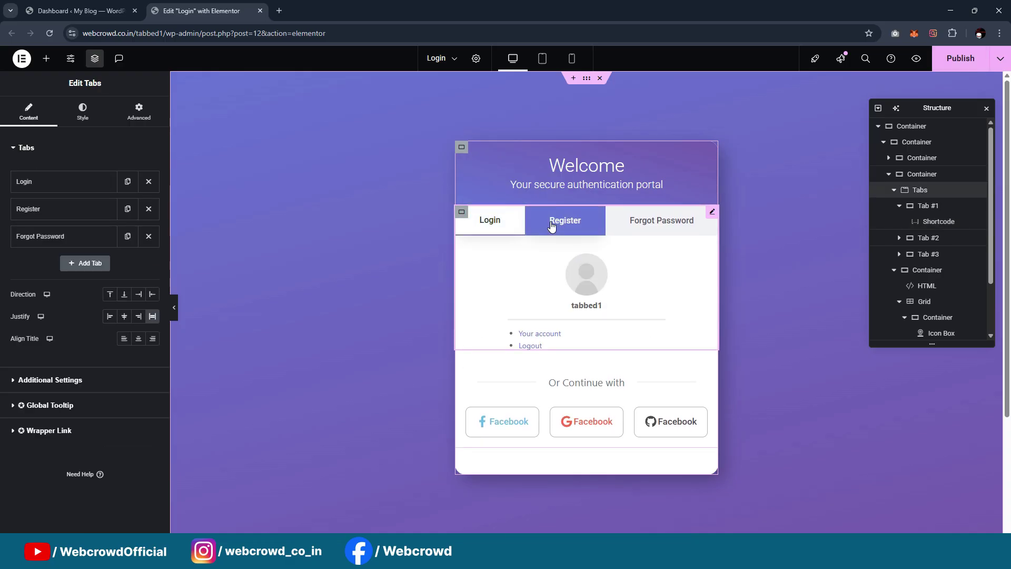
pyautogui.click(552, 224)
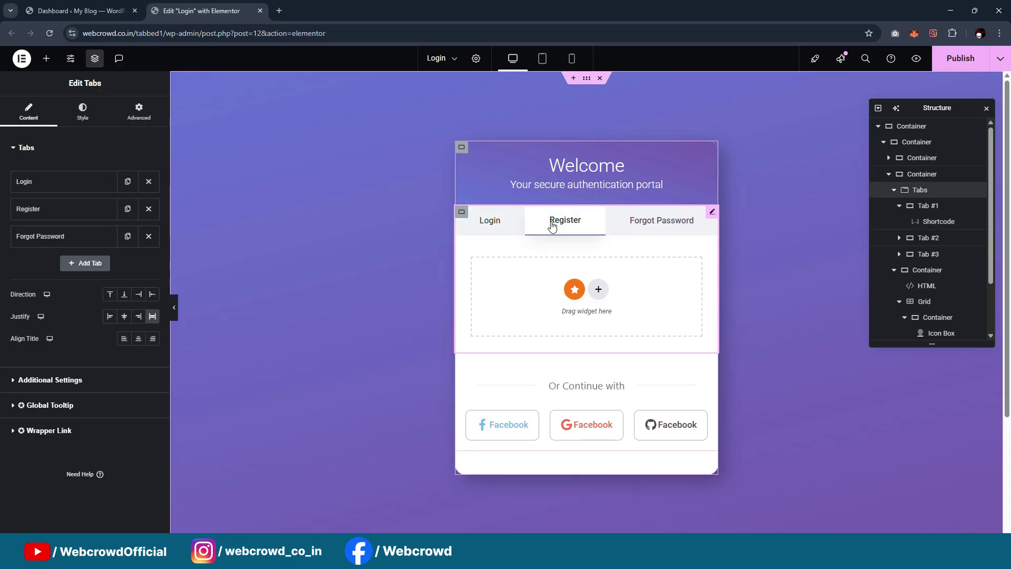
pyautogui.click(507, 227)
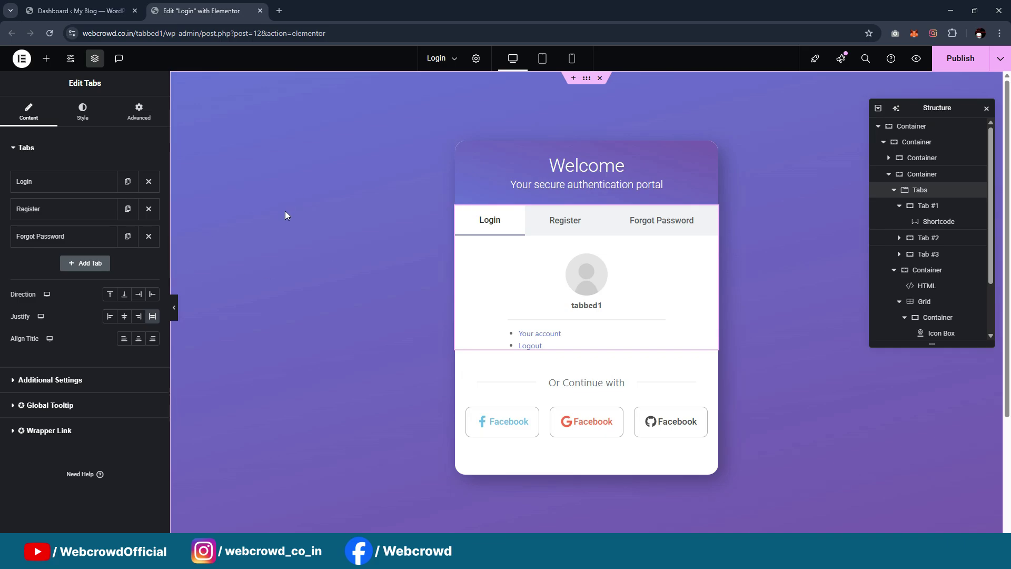
pyautogui.click(47, 11)
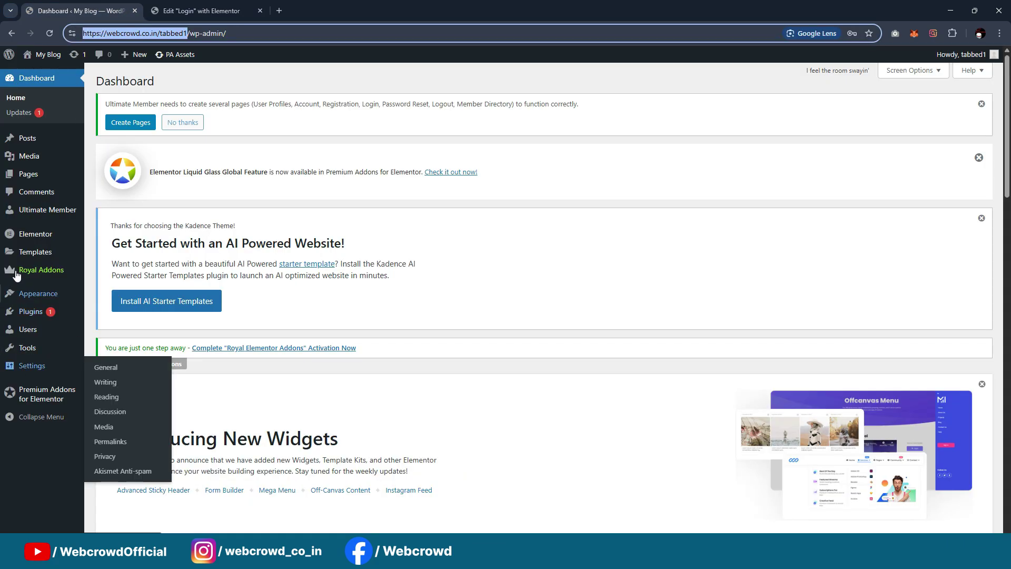
# Copy the Default Registration shortcode [ultimatemember form_id="8"] from the Ultimate Member Forms list
pyautogui.moveTo(32, 308)
pyautogui.moveTo(32, 211)
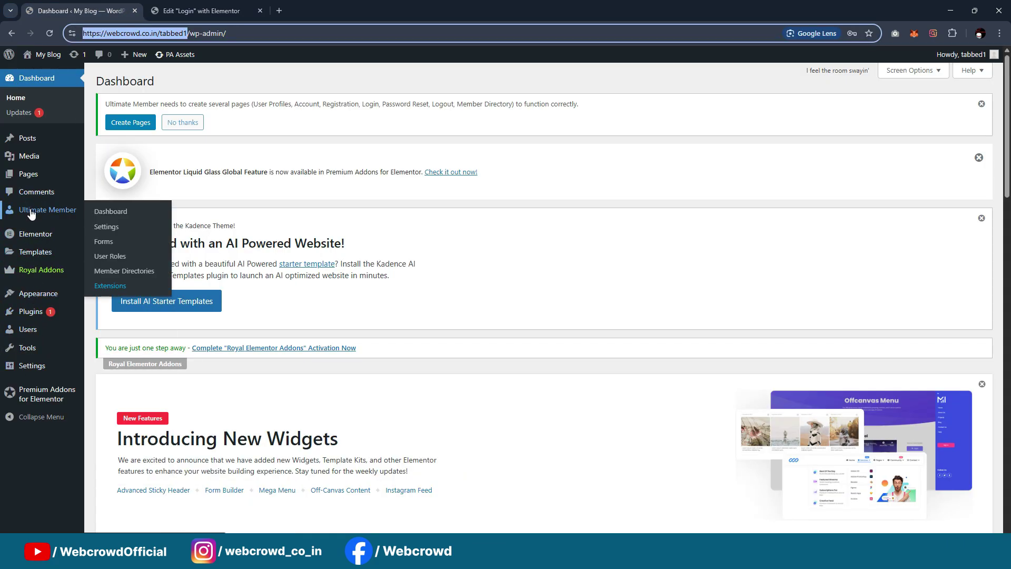
pyautogui.click(109, 243)
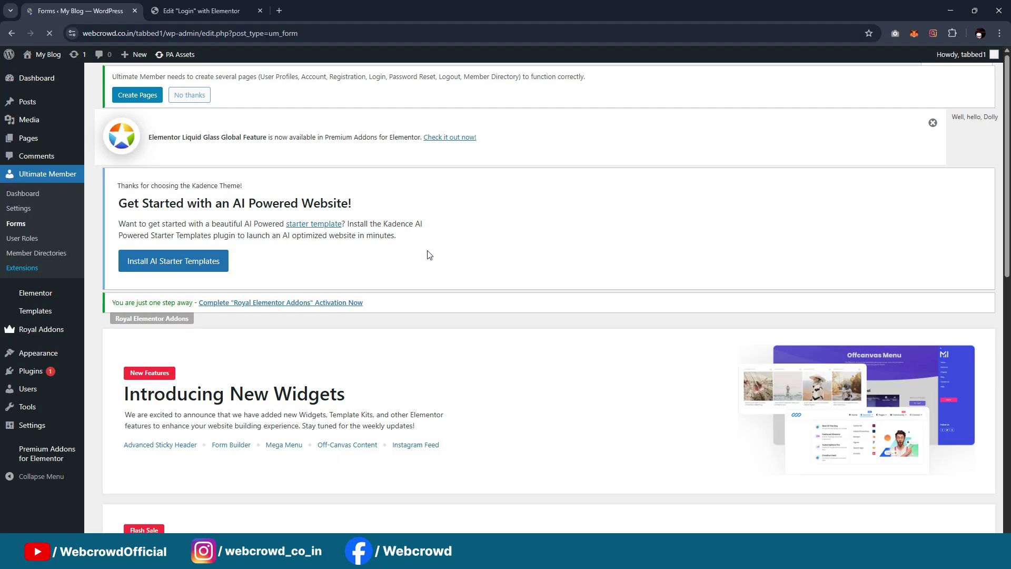
pyautogui.scroll(-4, 633, 280)
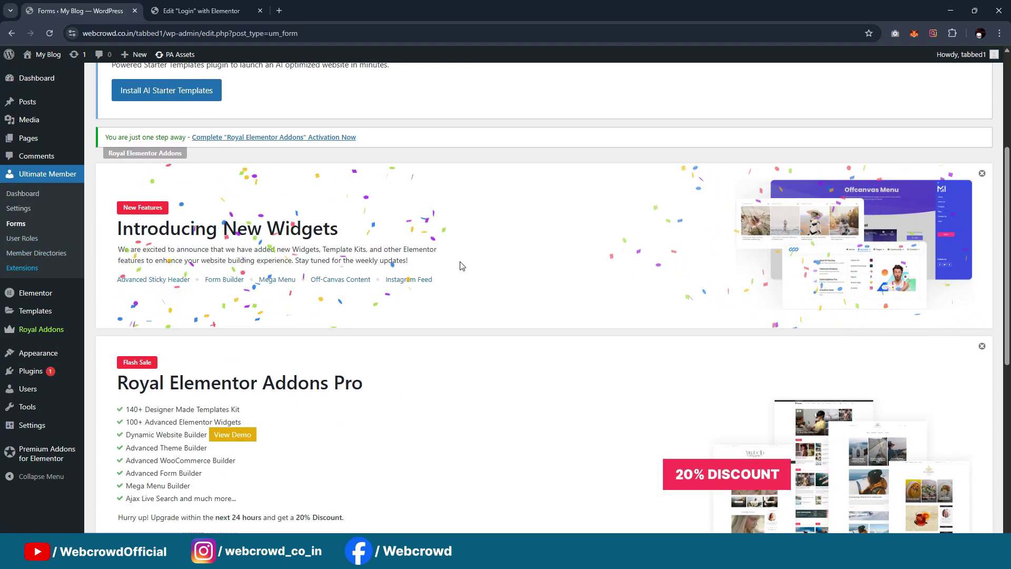
pyautogui.scroll(-7, 634, 281)
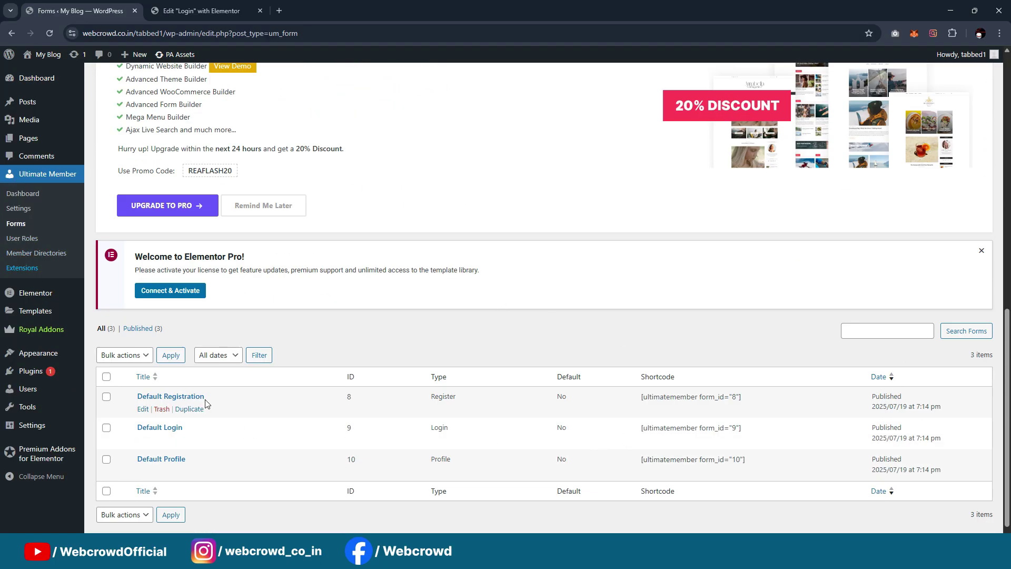
pyautogui.moveTo(641, 395); pyautogui.dragTo(792, 399)
pyautogui.hotkey('ctrl', 'c')
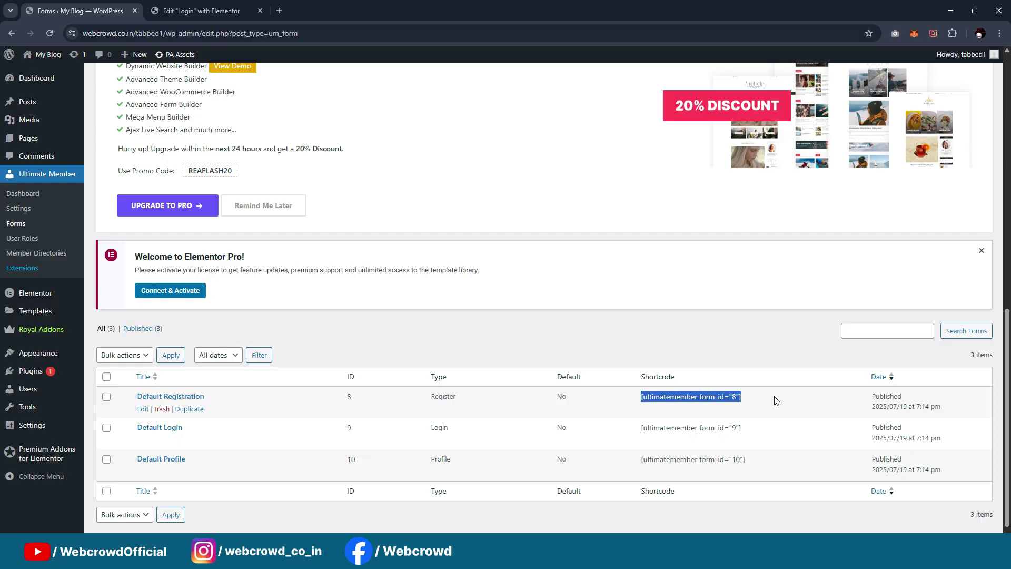
# Drop a Shortcode widget into the card's Register tab, paste the shortcode, and publish
pyautogui.click(202, 11)
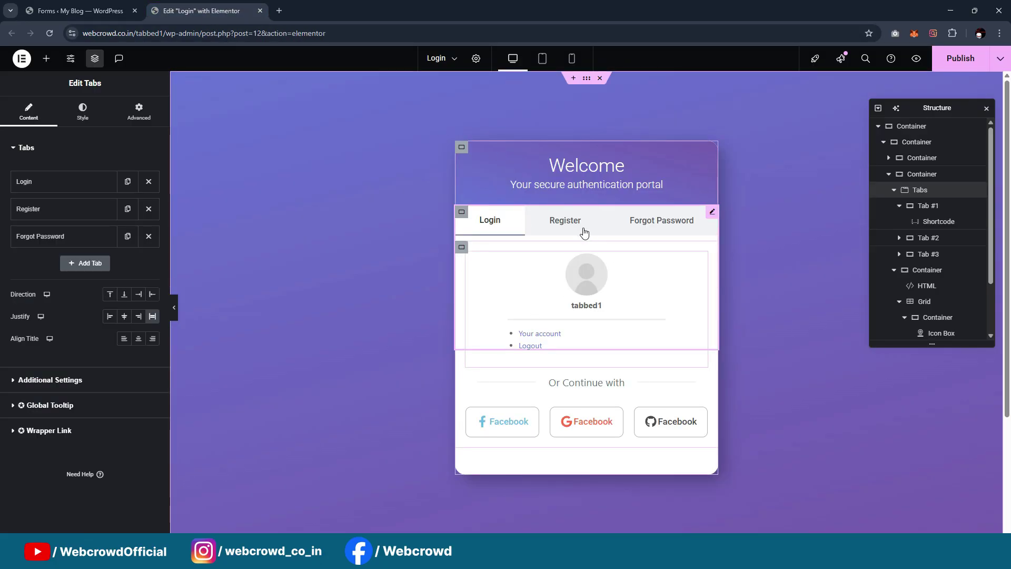
pyautogui.click(560, 224)
pyautogui.click(47, 59)
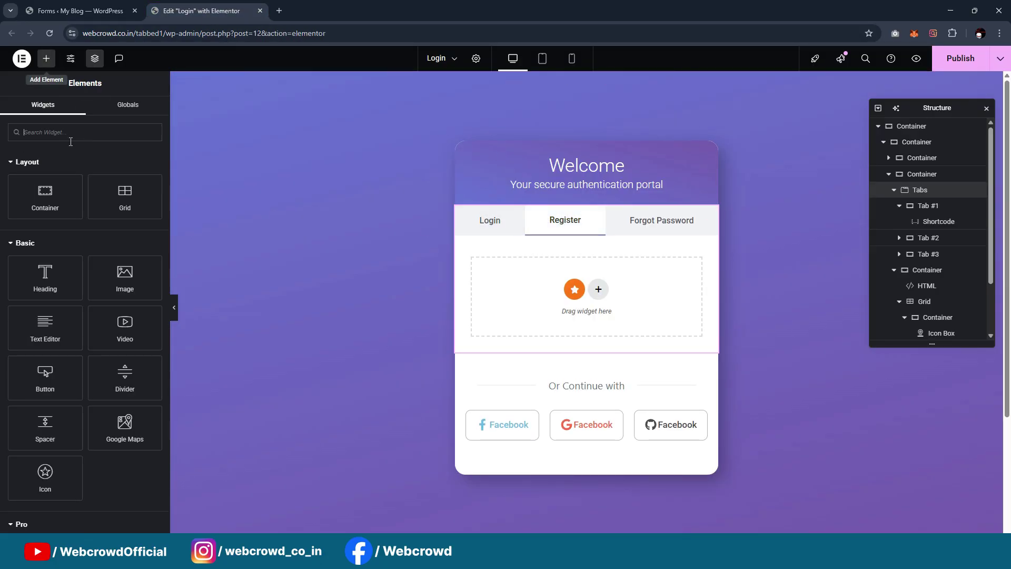
pyautogui.click(79, 139)
pyautogui.write('shortcode')
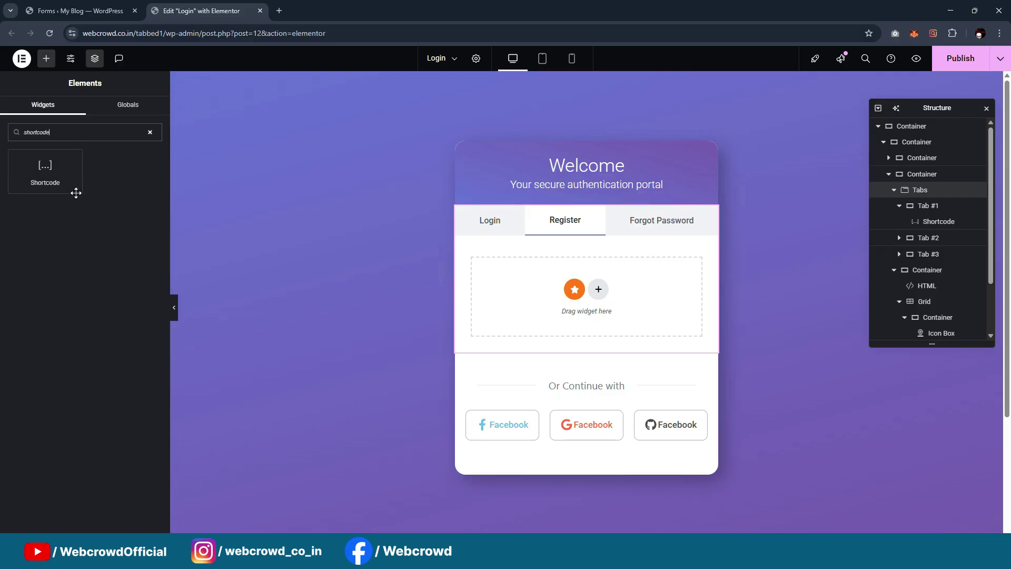
pyautogui.moveTo(76, 192); pyautogui.dragTo(584, 281)
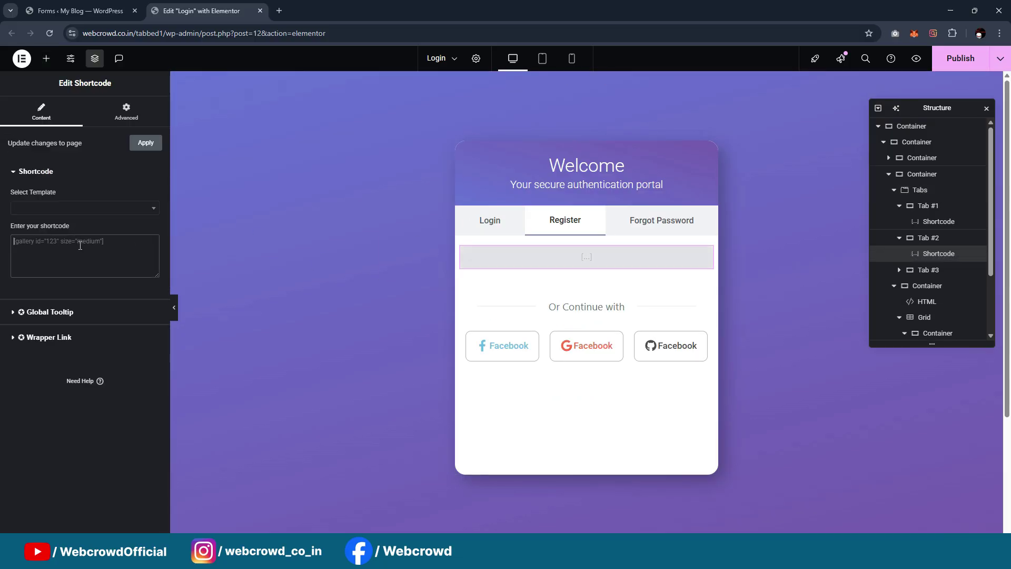
pyautogui.hotkey('ctrl', 'v')
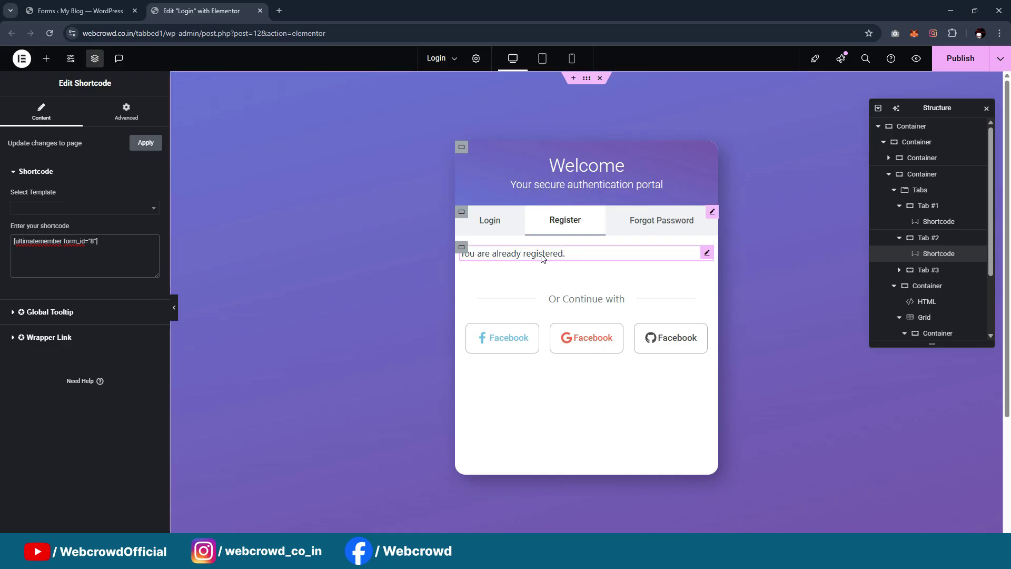
pyautogui.click(965, 57)
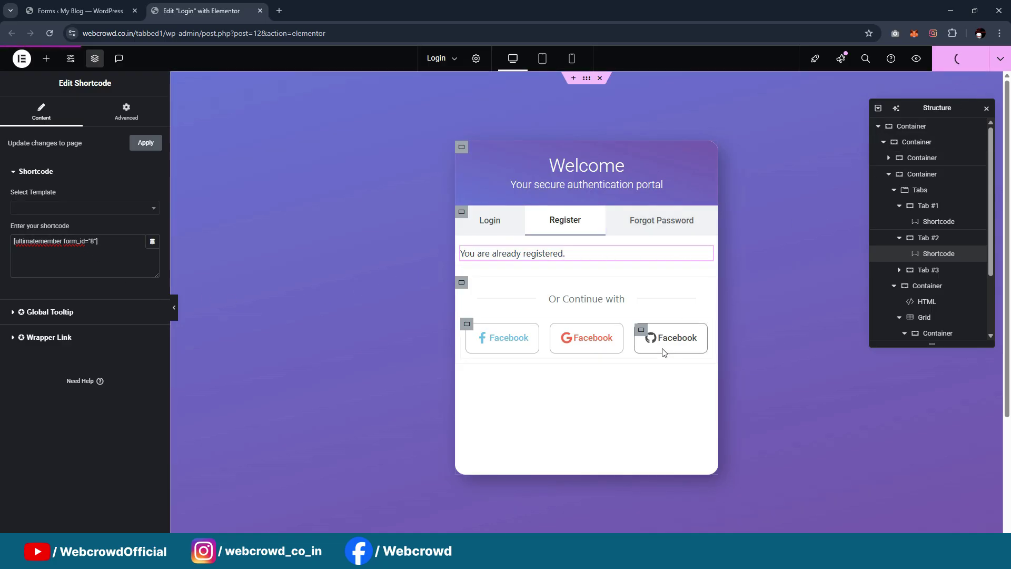
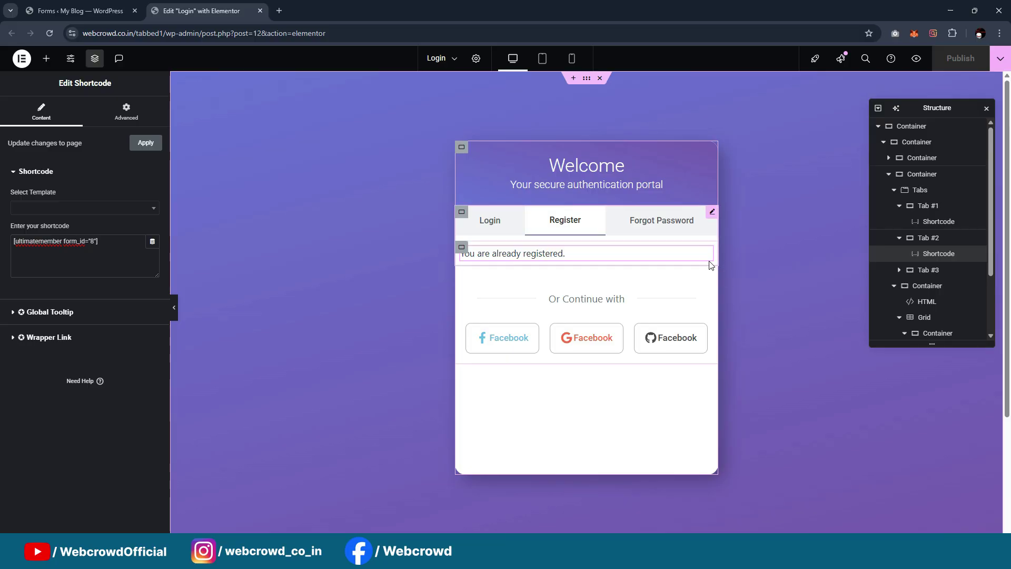
# Switch to the incognito My Blog window showing the live site
pyautogui.click(565, 554)
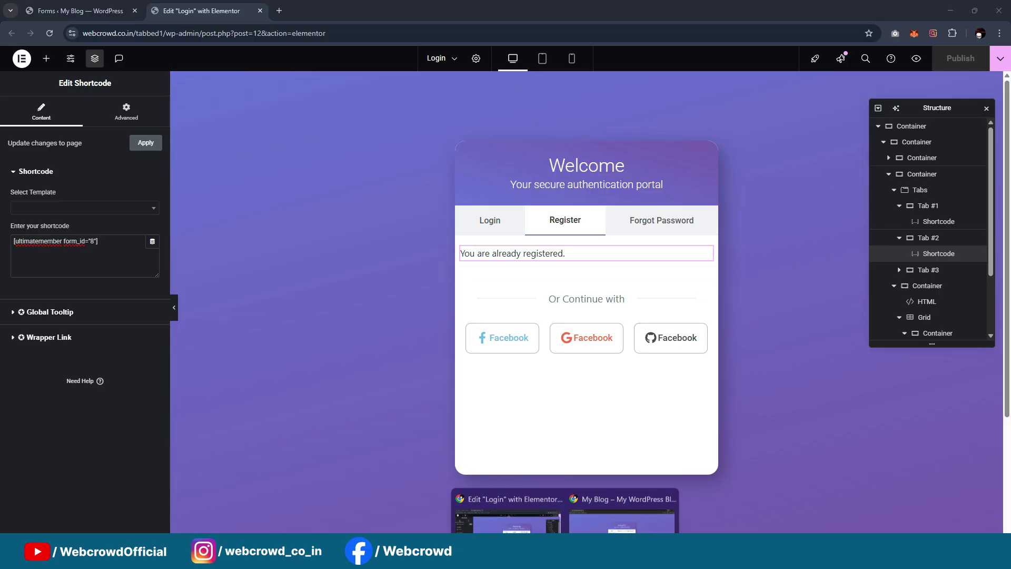
pyautogui.click(621, 513)
# Reload the live page, scroll through the long Register form, then return to the admin Forms list
pyautogui.click(50, 33)
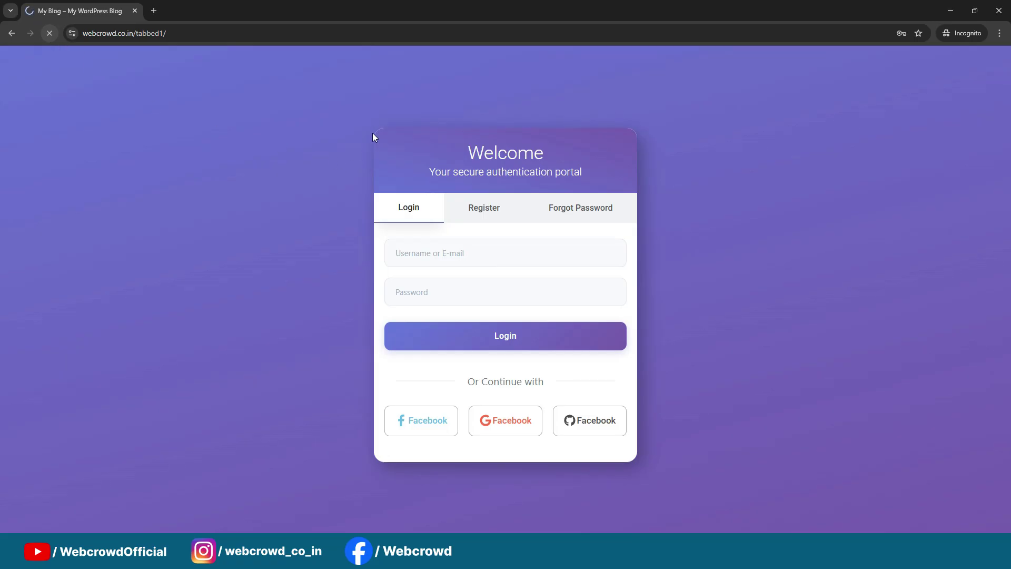
pyautogui.click(499, 208)
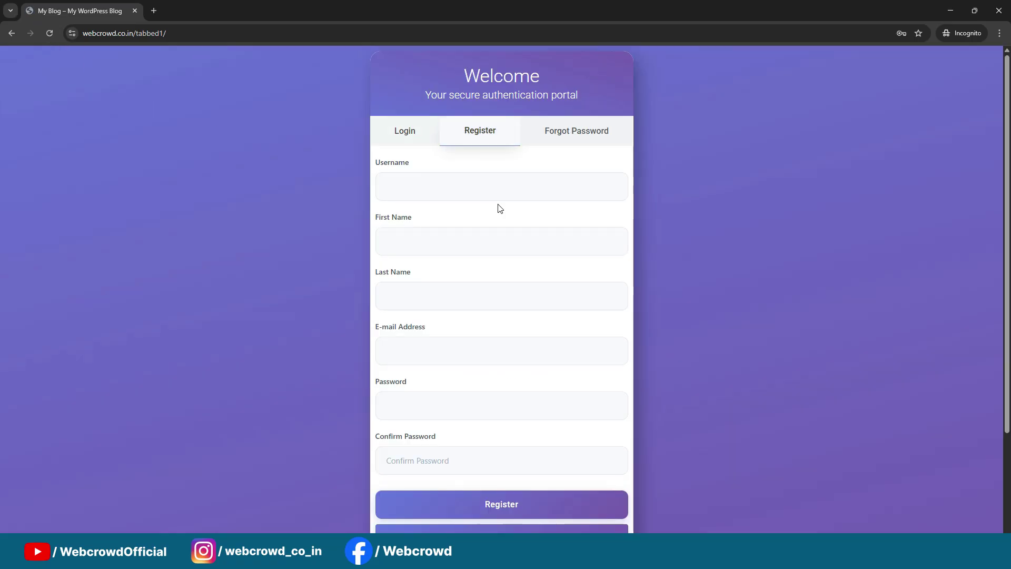
pyautogui.scroll(-3, 583, 206)
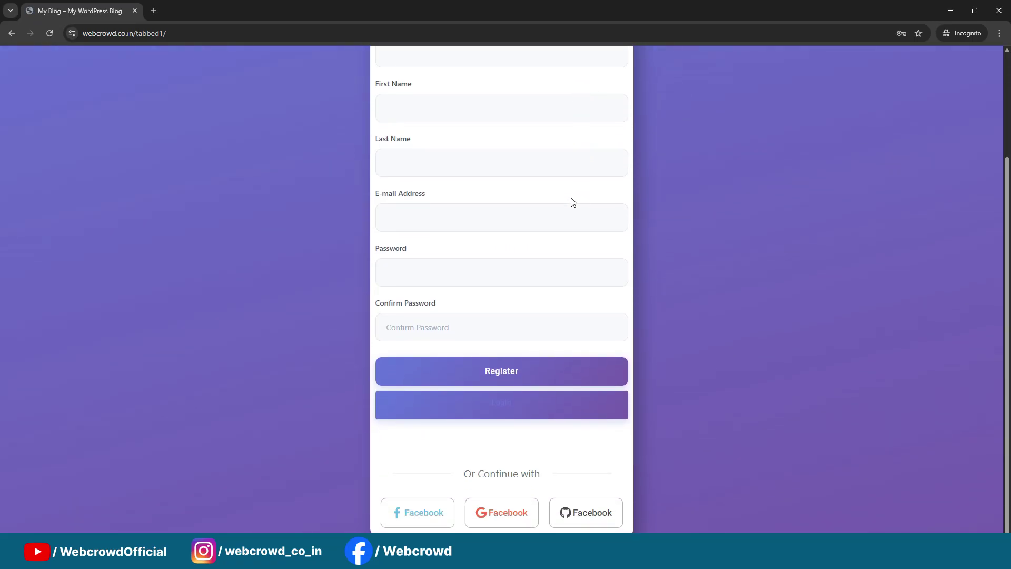
pyautogui.scroll(3, 572, 199)
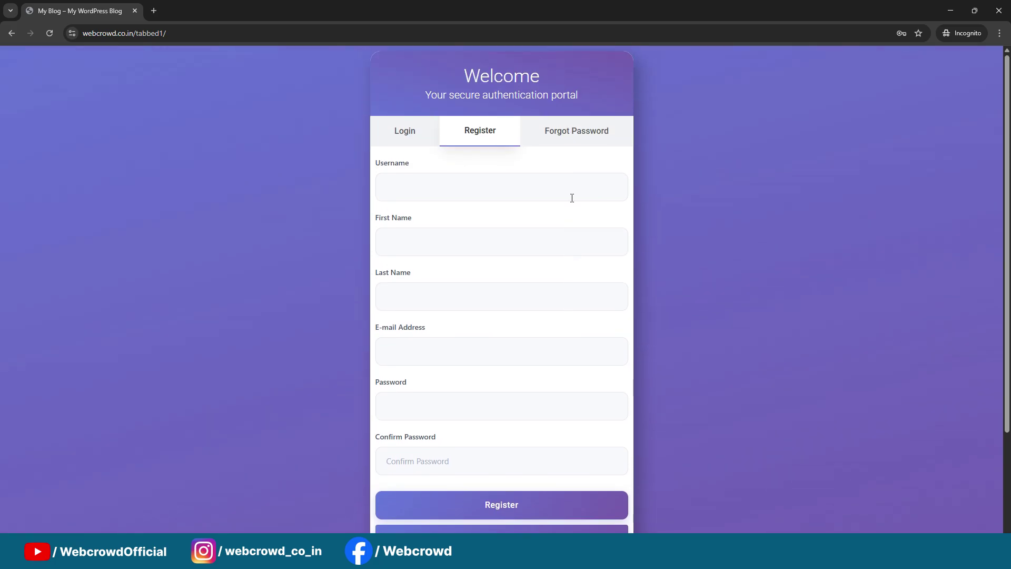
pyautogui.scroll(-3, 571, 199)
pyautogui.scroll(3, 572, 198)
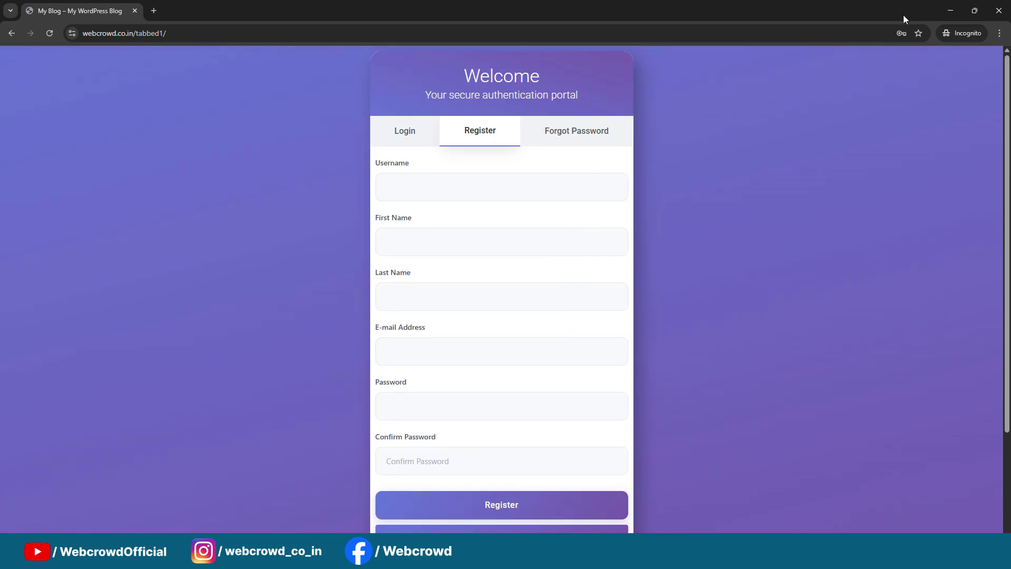
pyautogui.click(950, 11)
pyautogui.click(46, 12)
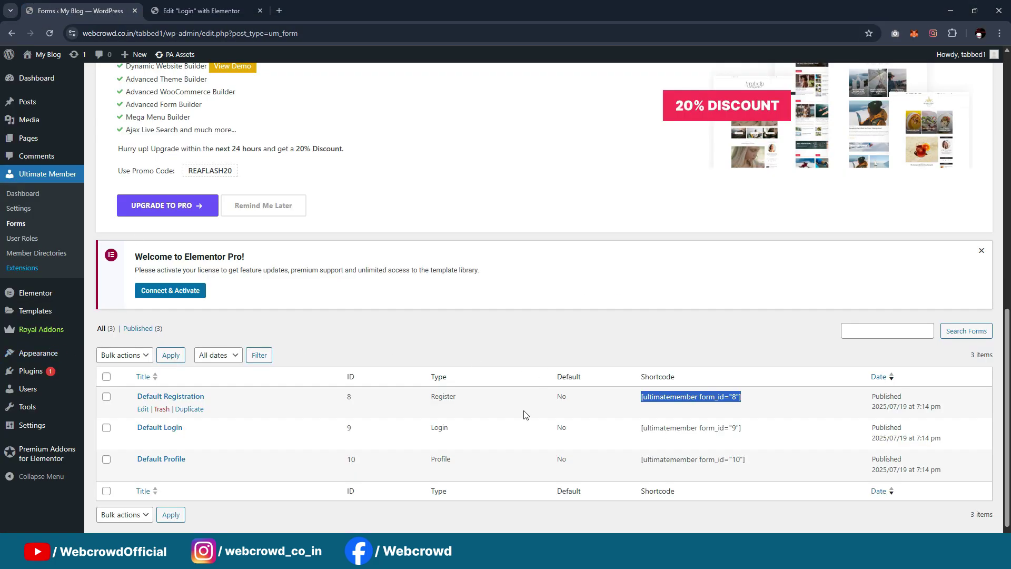
# Edit the Default Registration form and set Apply custom settings to Yes
pyautogui.click(143, 409)
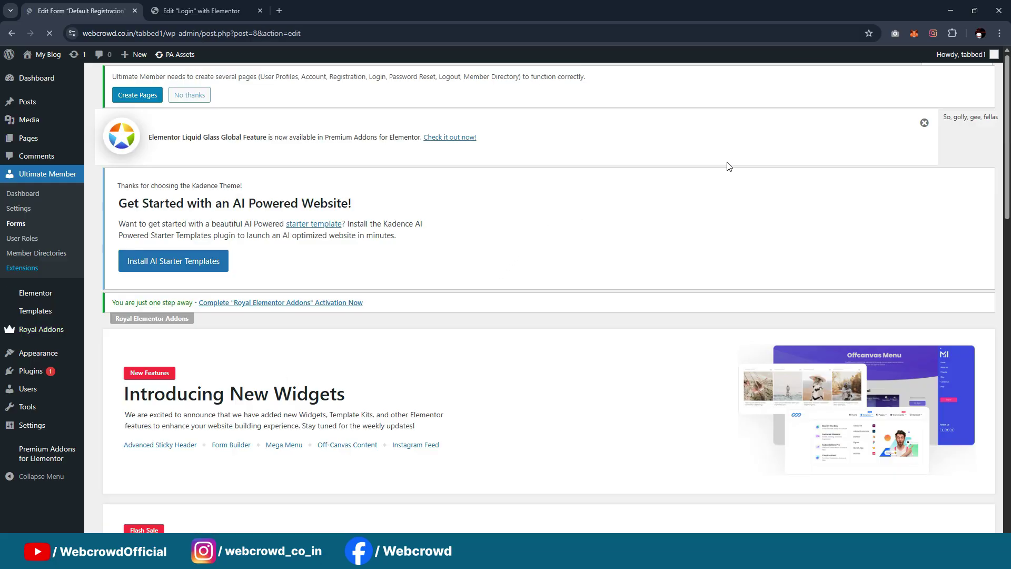
pyautogui.scroll(-15, 728, 166)
pyautogui.scroll(-3, 728, 166)
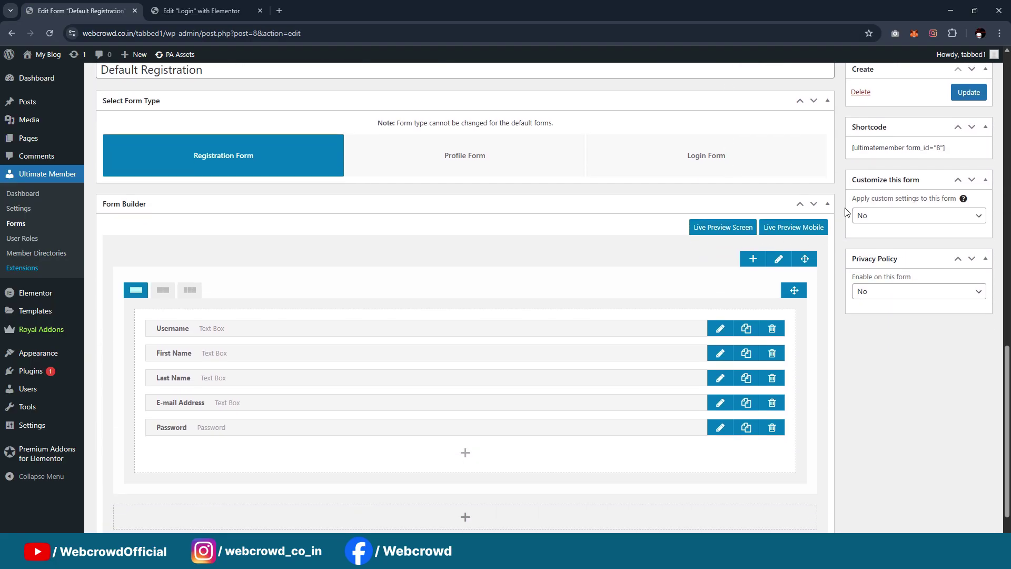
pyautogui.click(889, 215)
pyautogui.click(895, 241)
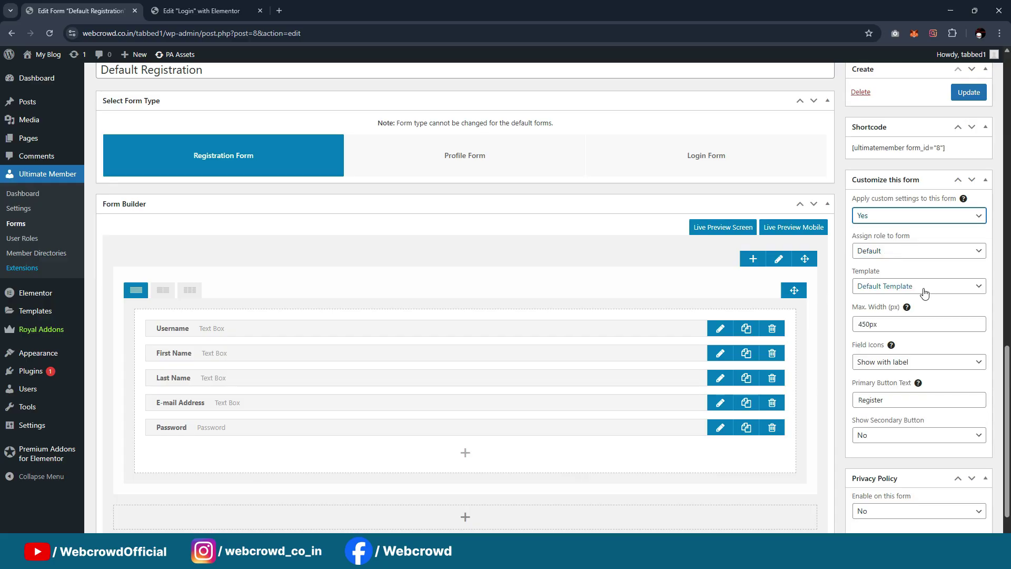
# Set Max. Width to 600px, show field icons inside text fields, and delete First Name
pyautogui.scroll(-1, 906, 262)
pyautogui.doubleClick(869, 275)
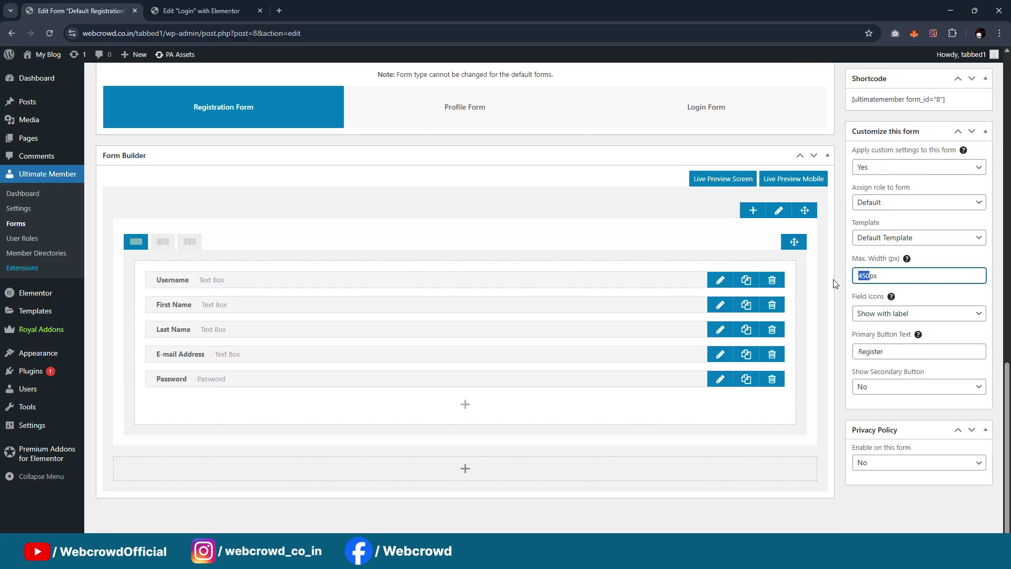
pyautogui.click(878, 315)
pyautogui.click(881, 330)
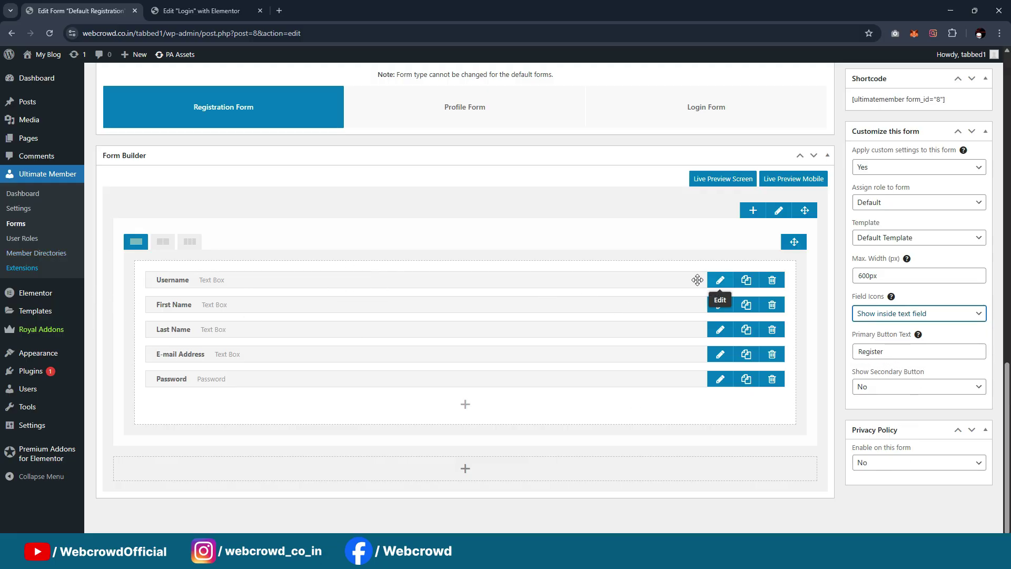
pyautogui.click(774, 311)
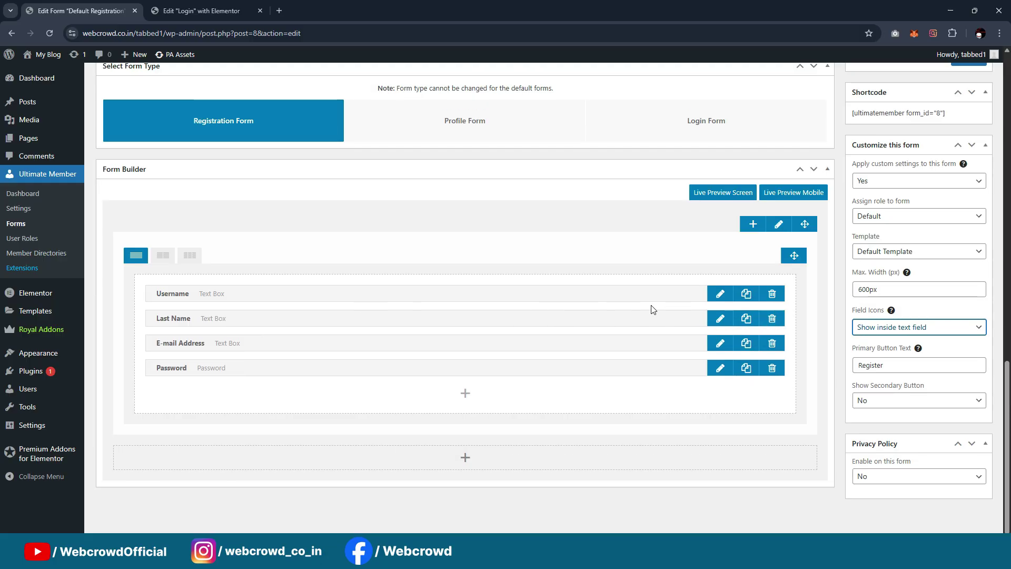
# Turn the Username field's label into the placeholder 'Username'
pyautogui.click(719, 293)
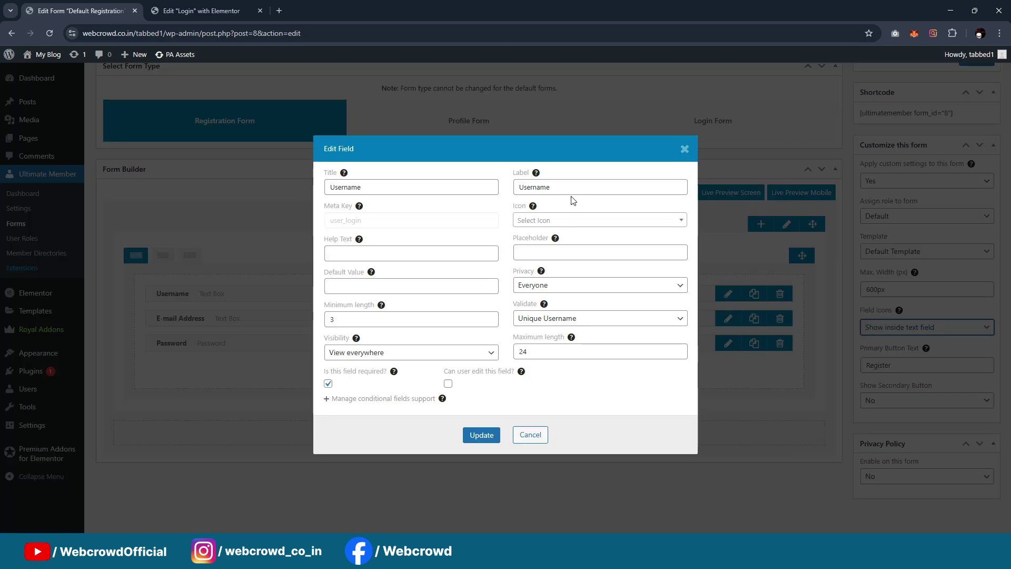
pyautogui.doubleClick(572, 188)
pyautogui.click(571, 253)
pyautogui.write('Username')
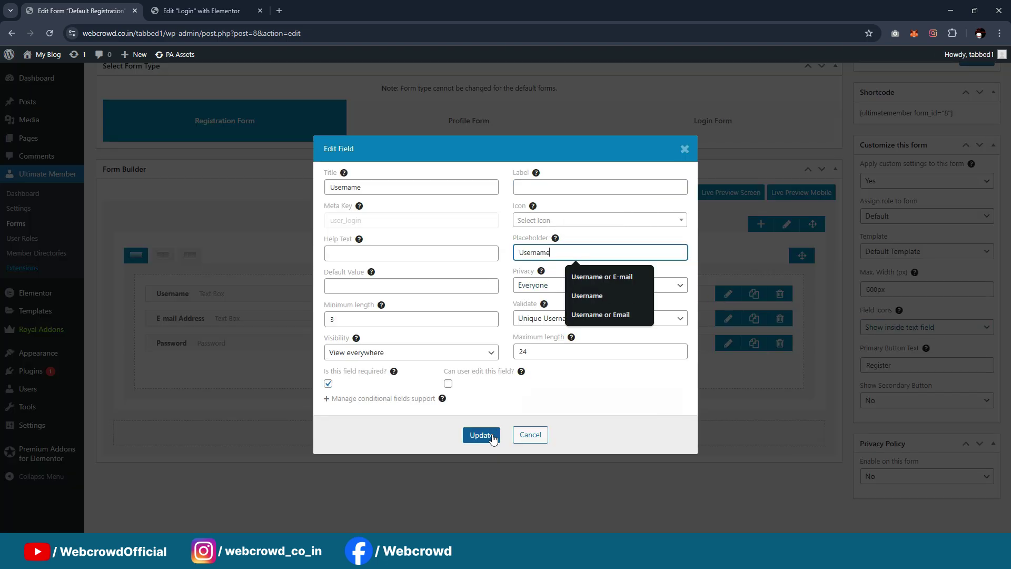
pyautogui.click(482, 434)
# Move the E-mail Address label text into that field's placeholder
pyautogui.click(720, 318)
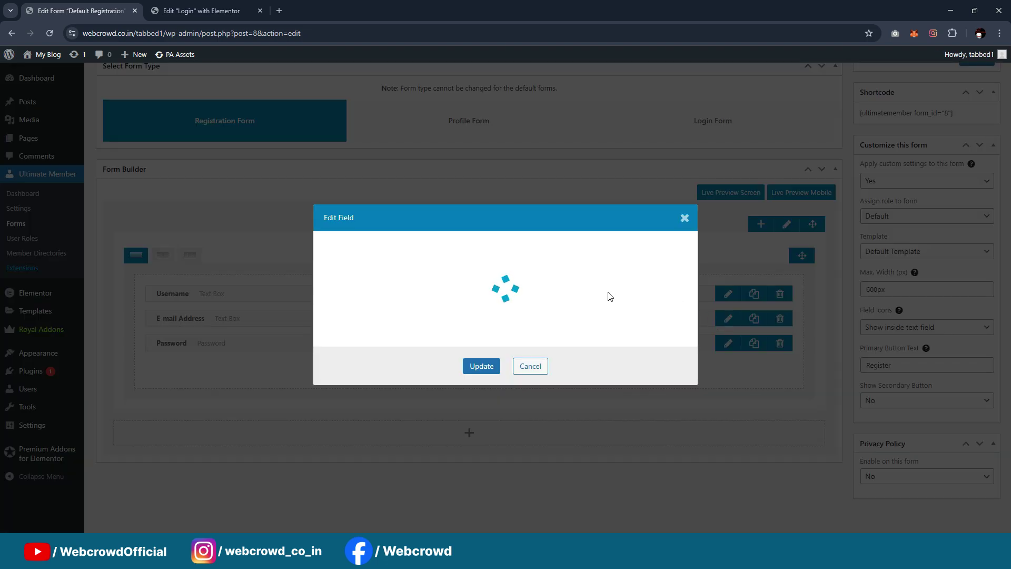
pyautogui.tripleClick(576, 188)
pyautogui.hotkey('ctrl', 'x')
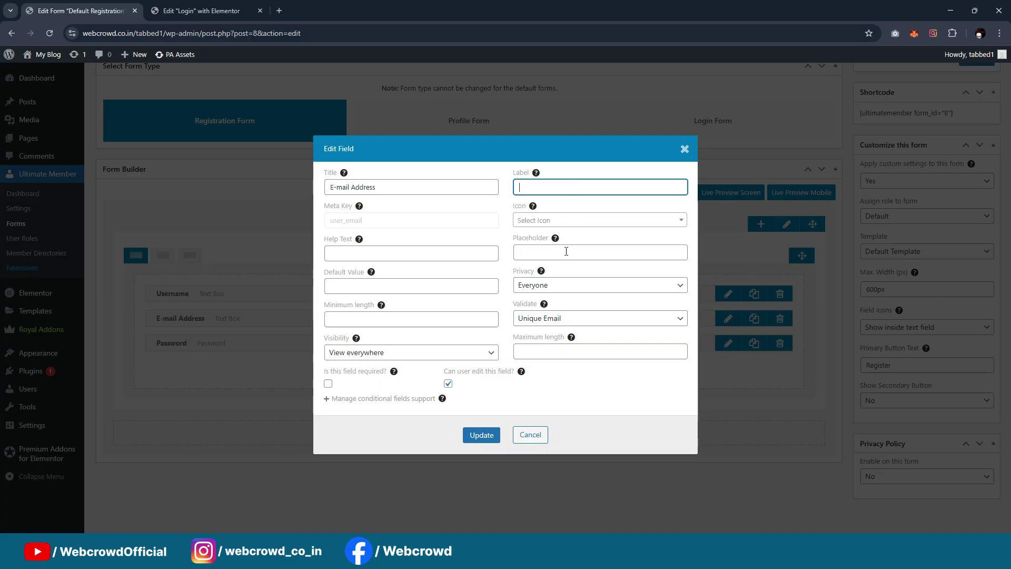
pyautogui.click(571, 253)
pyautogui.hotkey('ctrl', 'v')
pyautogui.click(481, 435)
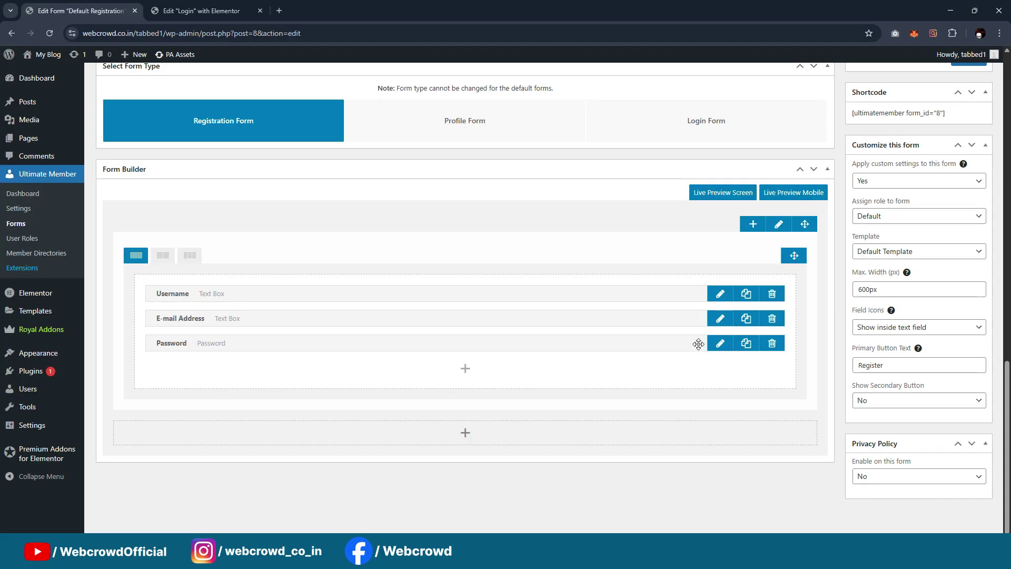
# Move the Password label text into that field's placeholder
pyautogui.click(727, 342)
pyautogui.tripleClick(581, 177)
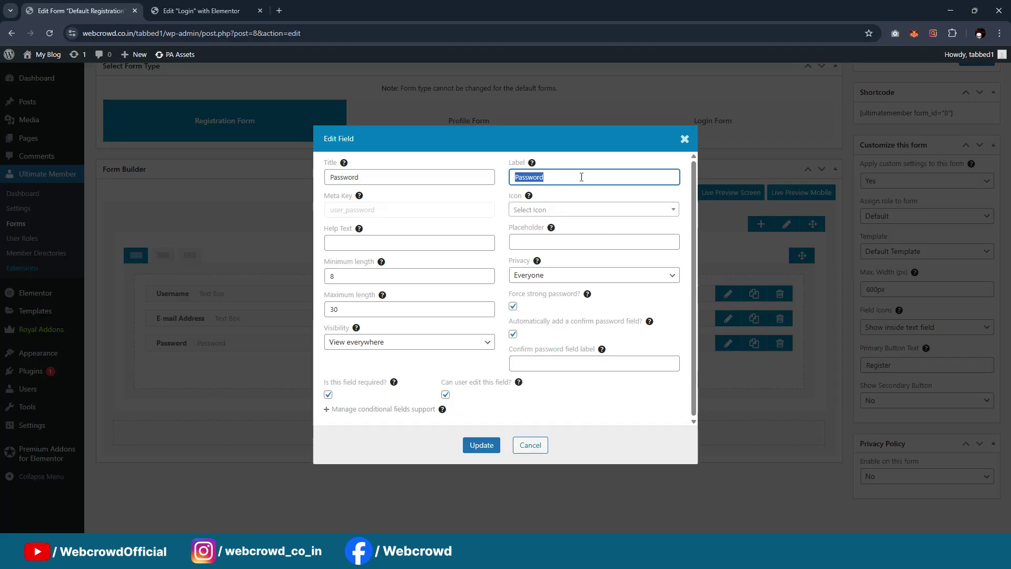
pyautogui.hotkey('ctrl', 'x')
pyautogui.click(571, 242)
pyautogui.hotkey('ctrl', 'v')
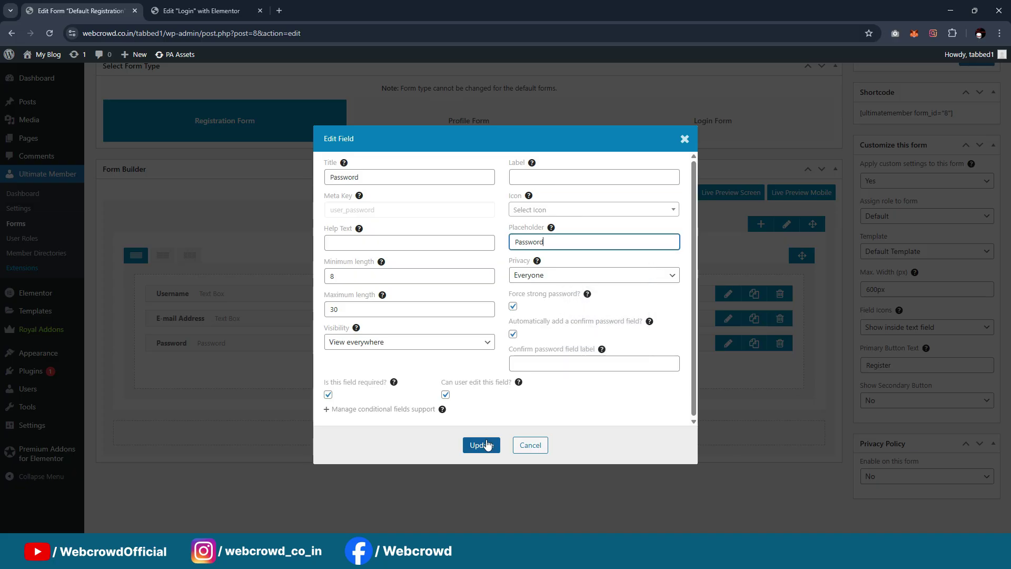
pyautogui.click(481, 445)
# Update the registration form to save the field changes
pyautogui.scroll(4, 933, 279)
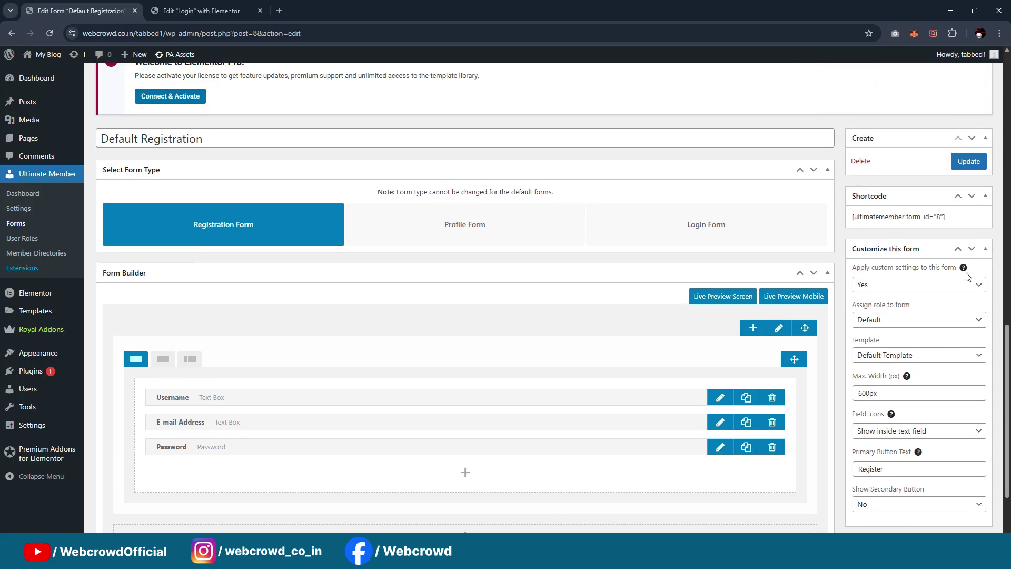
pyautogui.click(970, 269)
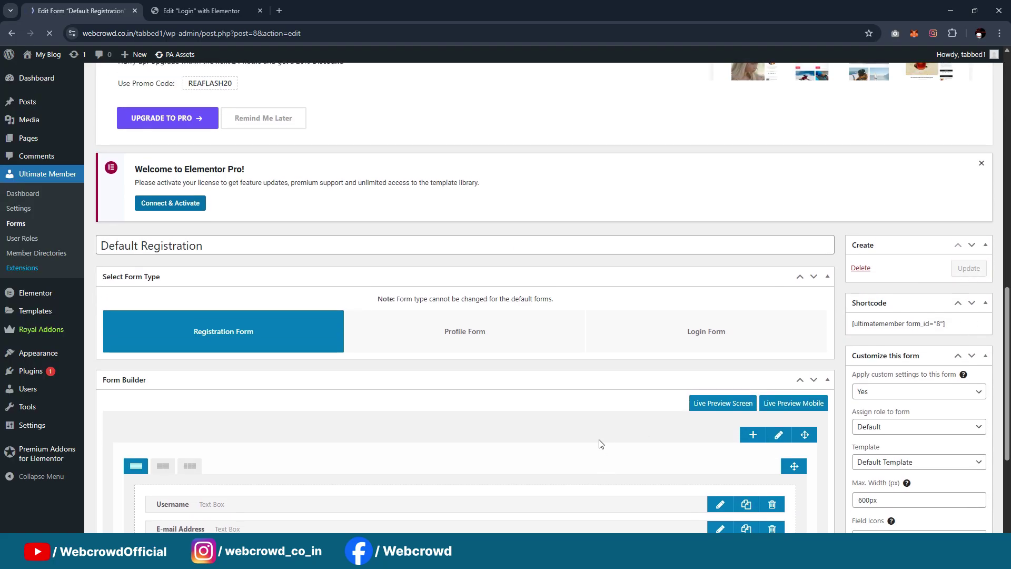
pyautogui.scroll(-8, 593, 398)
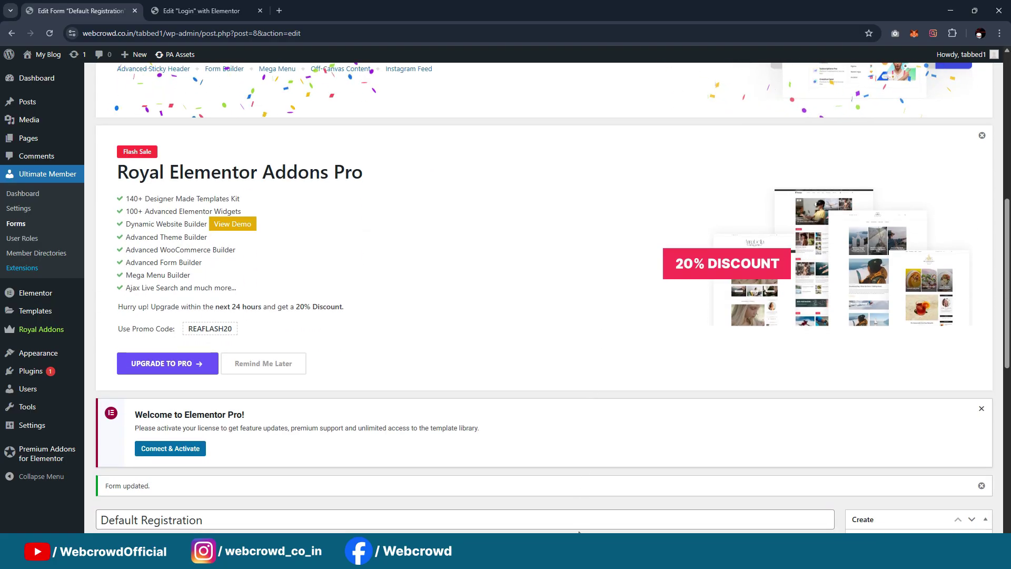
pyautogui.click(565, 556)
# Reload the live site and toggle between Login and Register to check the placeholder-only form
pyautogui.click(673, 498)
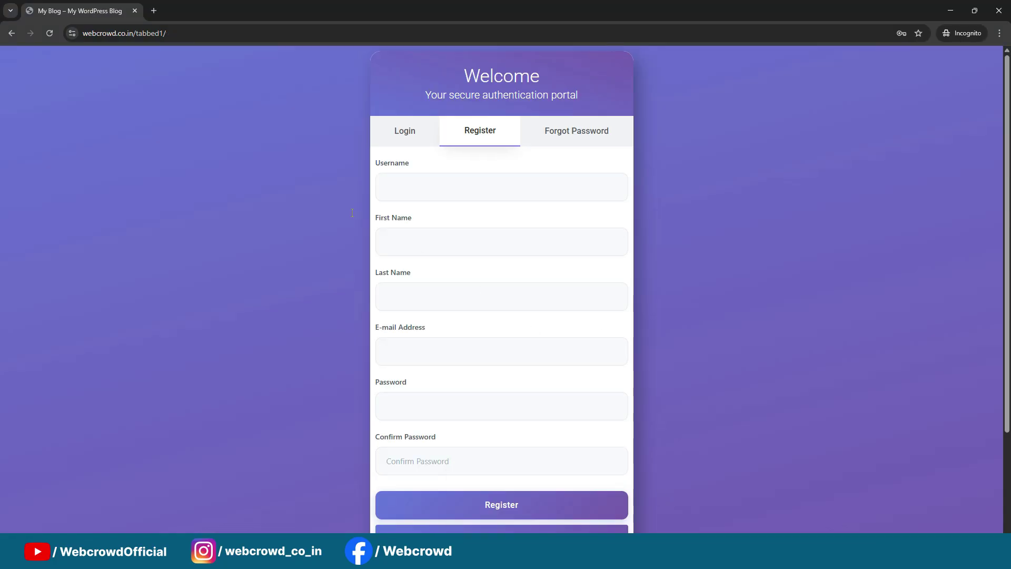
pyautogui.click(49, 34)
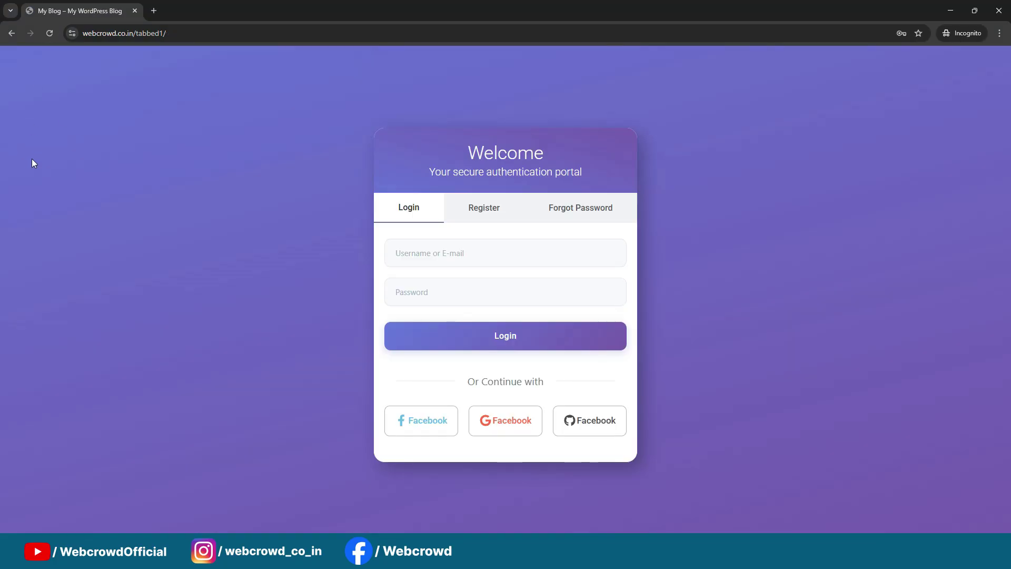
pyautogui.click(479, 209)
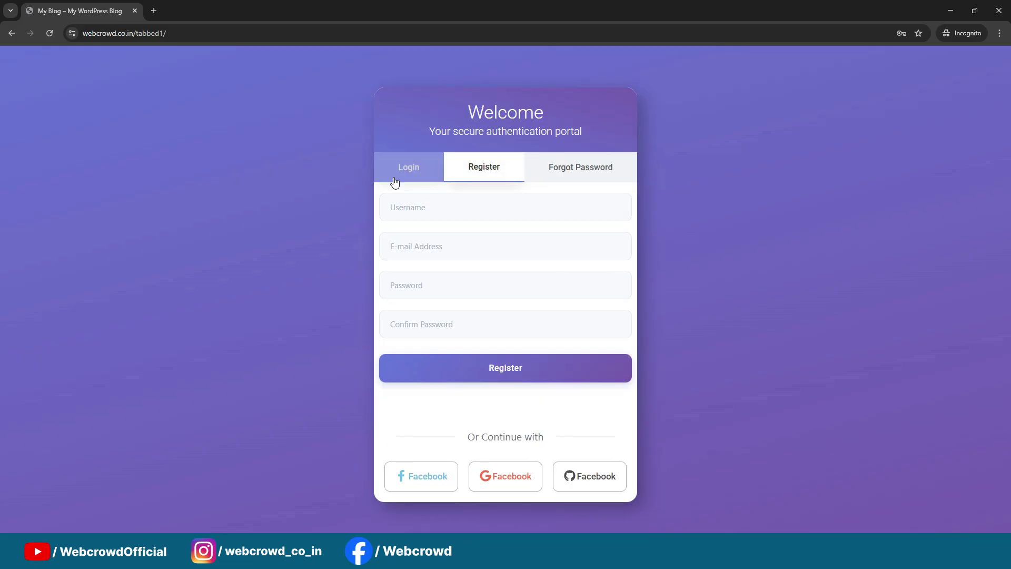
pyautogui.click(413, 174)
pyautogui.click(482, 173)
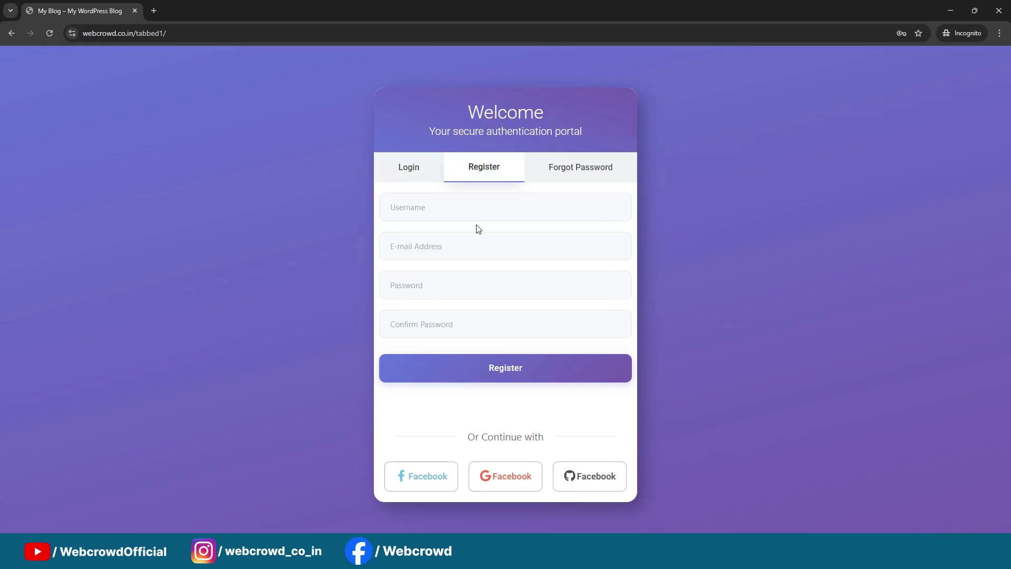
pyautogui.click(410, 175)
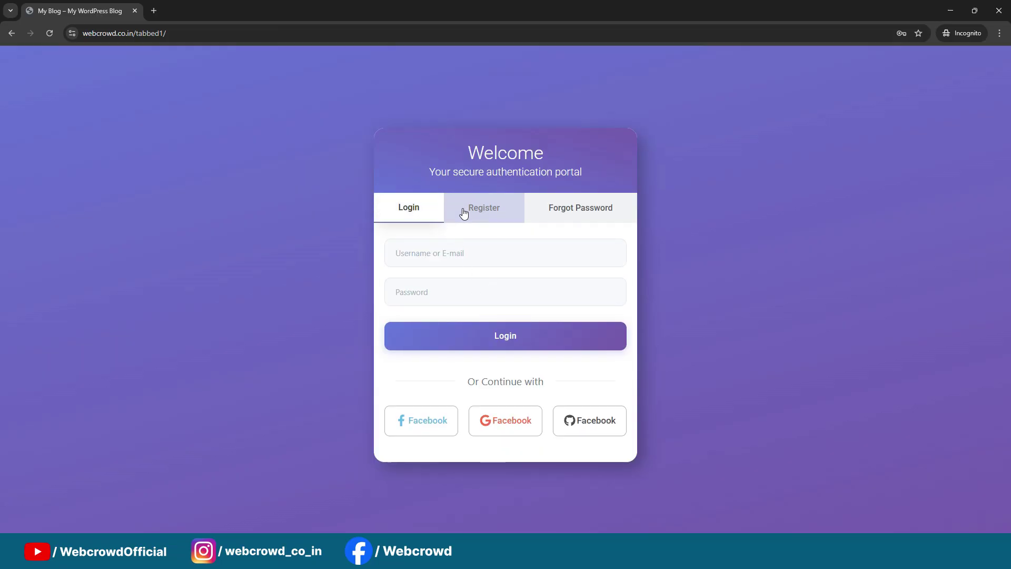
pyautogui.click(470, 211)
pyautogui.click(400, 173)
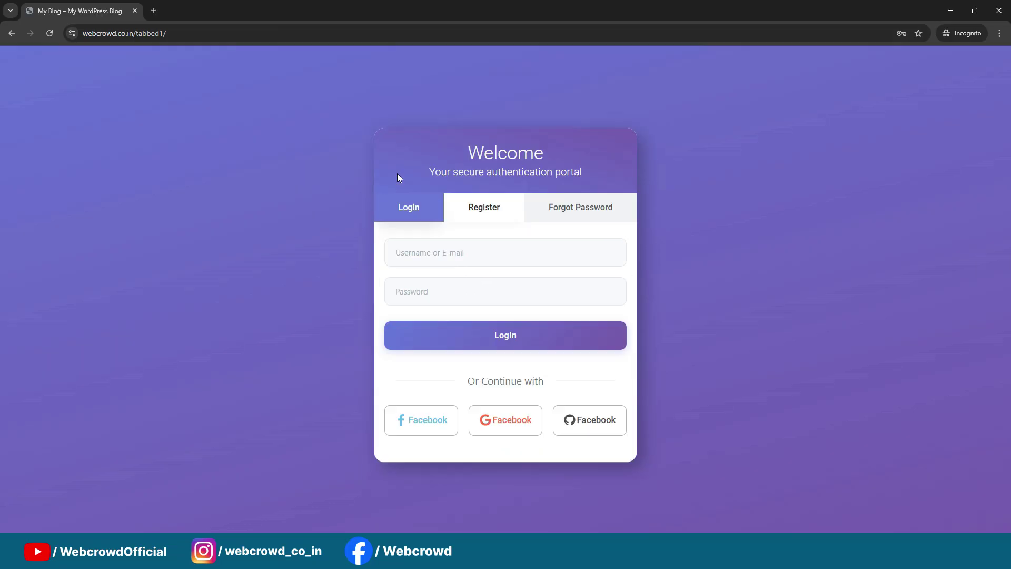
pyautogui.click(484, 211)
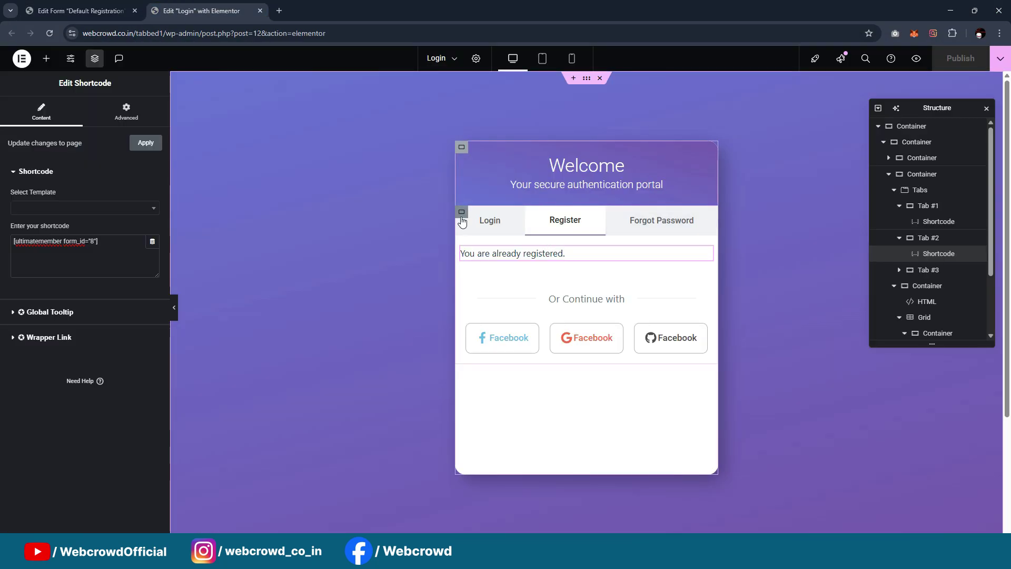
# Inspect the Tabs widget's content containers and the Login container's spacing settings
pyautogui.click(461, 212)
pyautogui.click(135, 113)
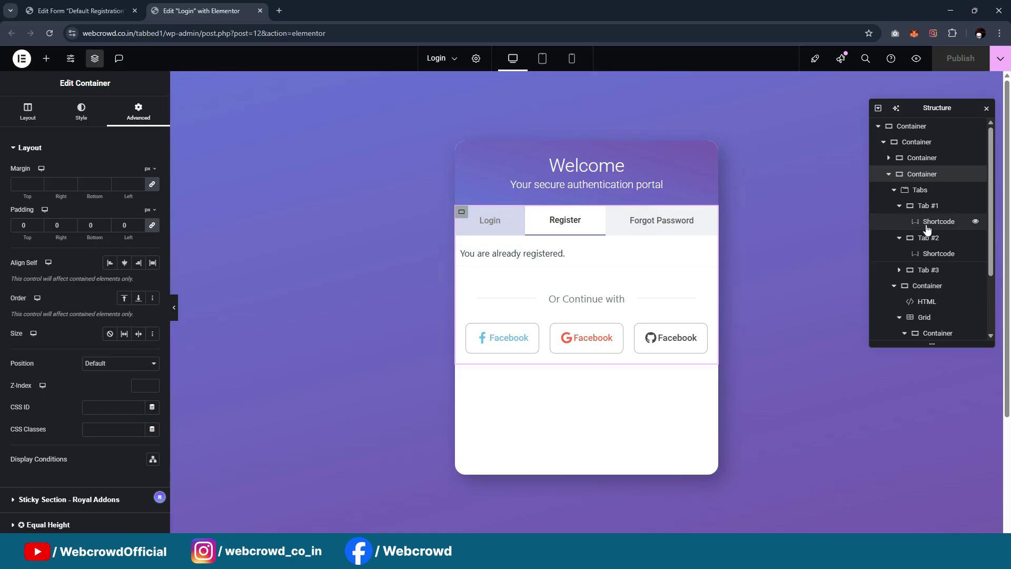
pyautogui.click(924, 196)
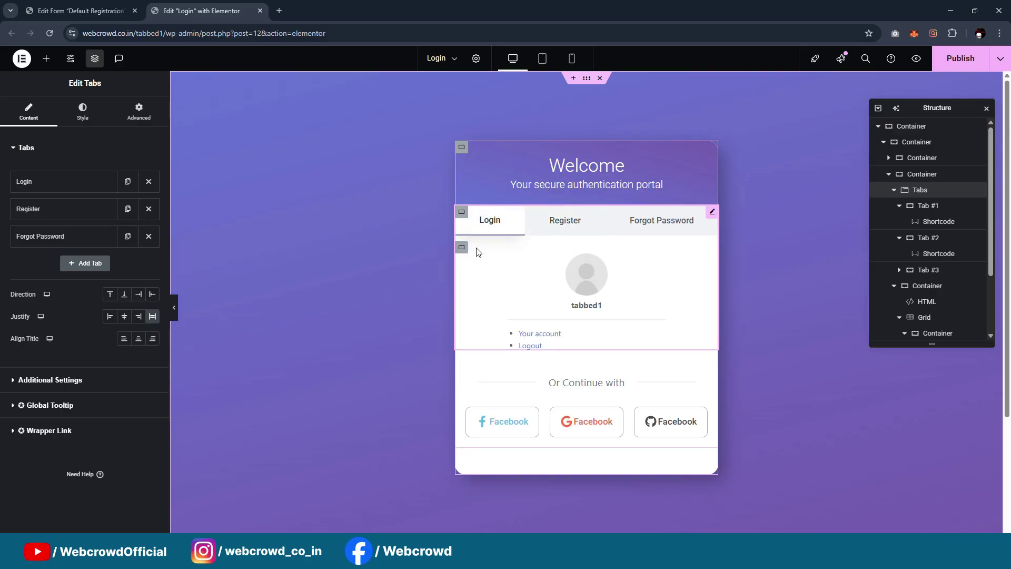
pyautogui.click(462, 249)
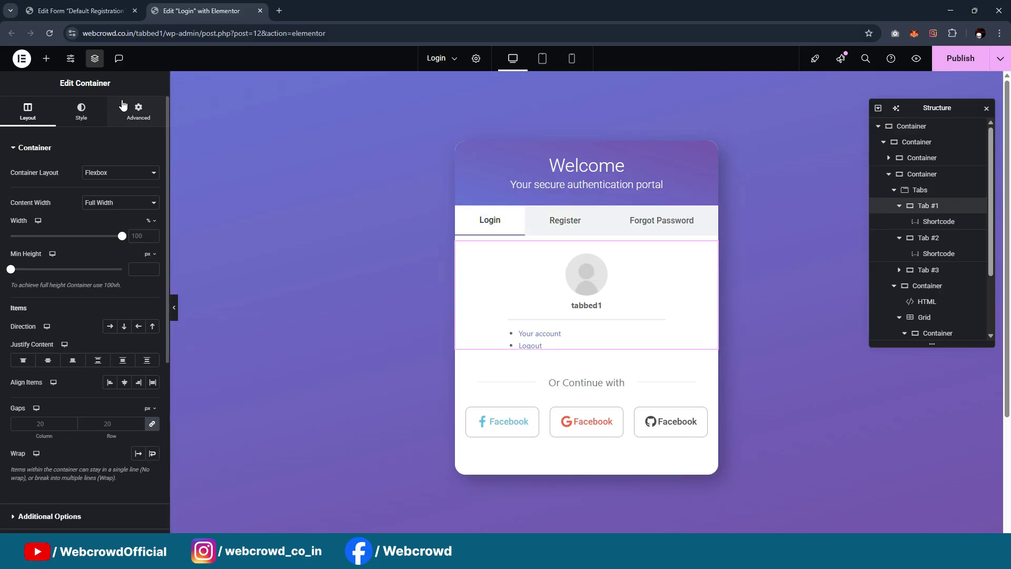
pyautogui.click(137, 111)
# Give the Register and Forgot Password tab containers 20 px padding on every side
pyautogui.click(576, 223)
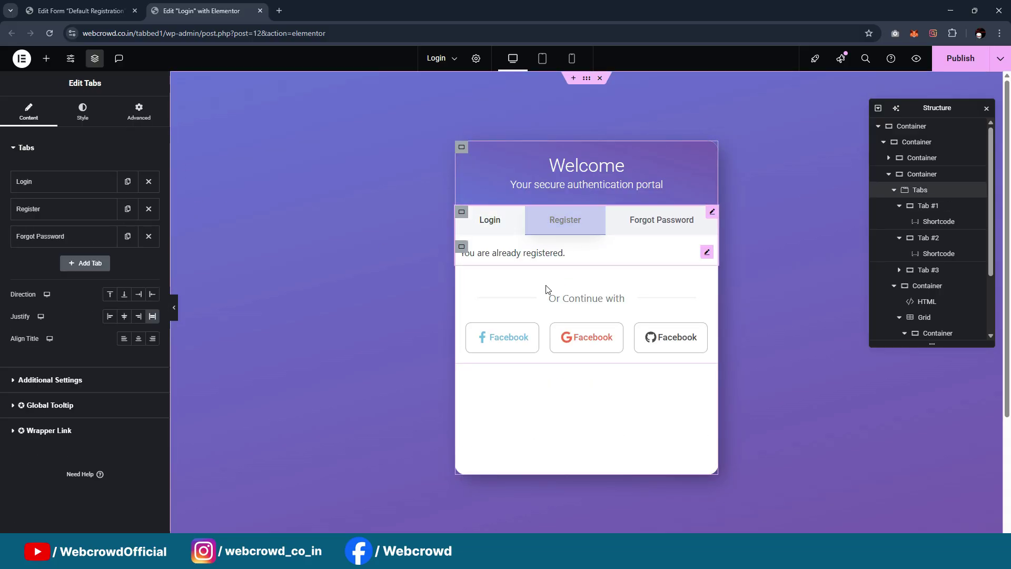
pyautogui.click(462, 247)
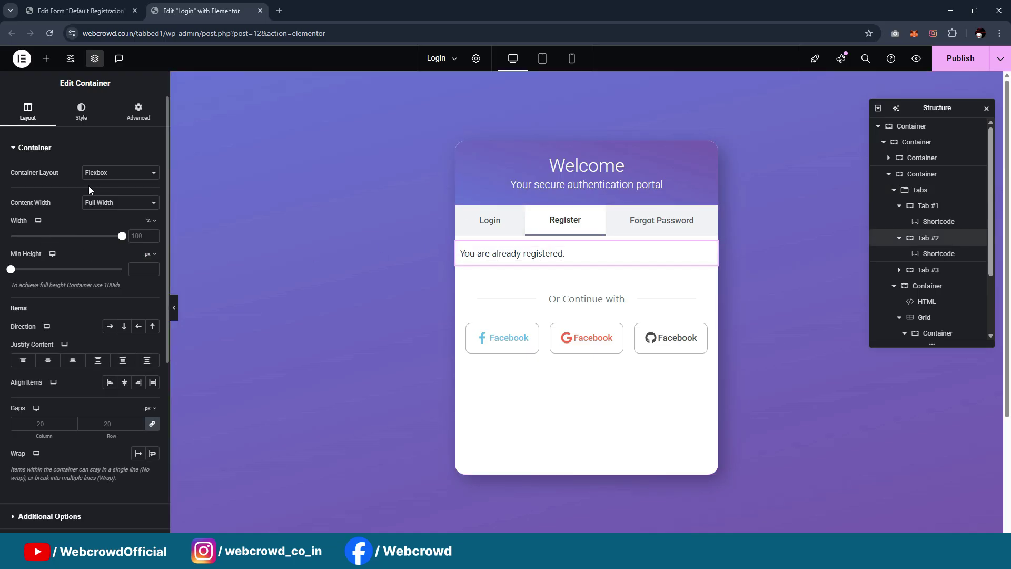
pyautogui.click(132, 112)
pyautogui.write('2')
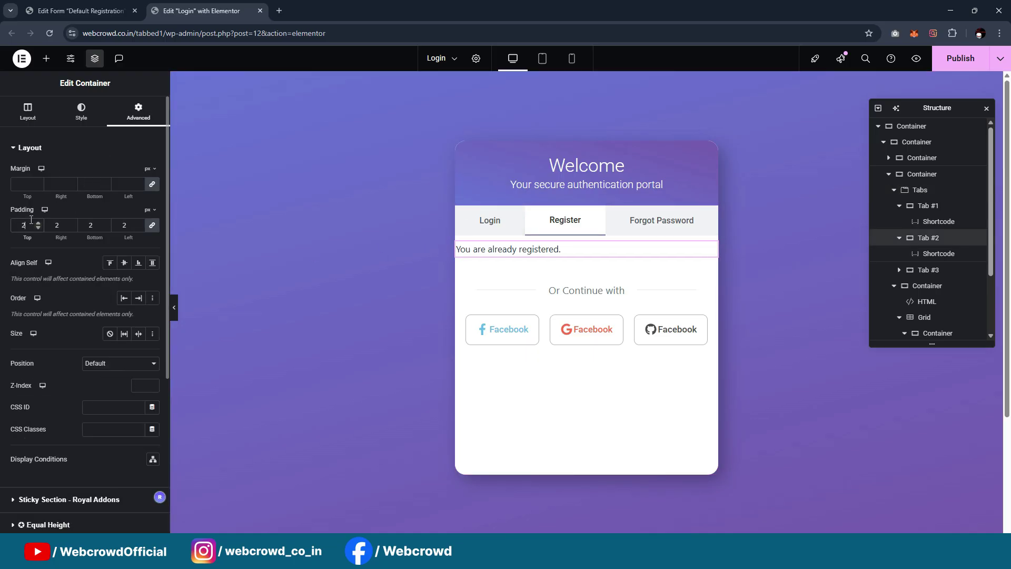
pyautogui.write('0')
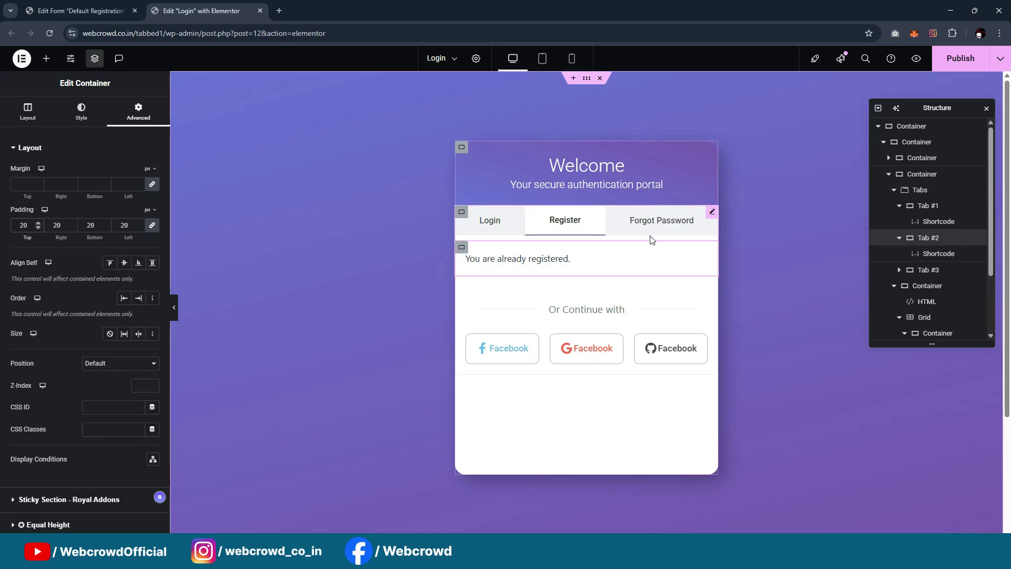
pyautogui.click(661, 220)
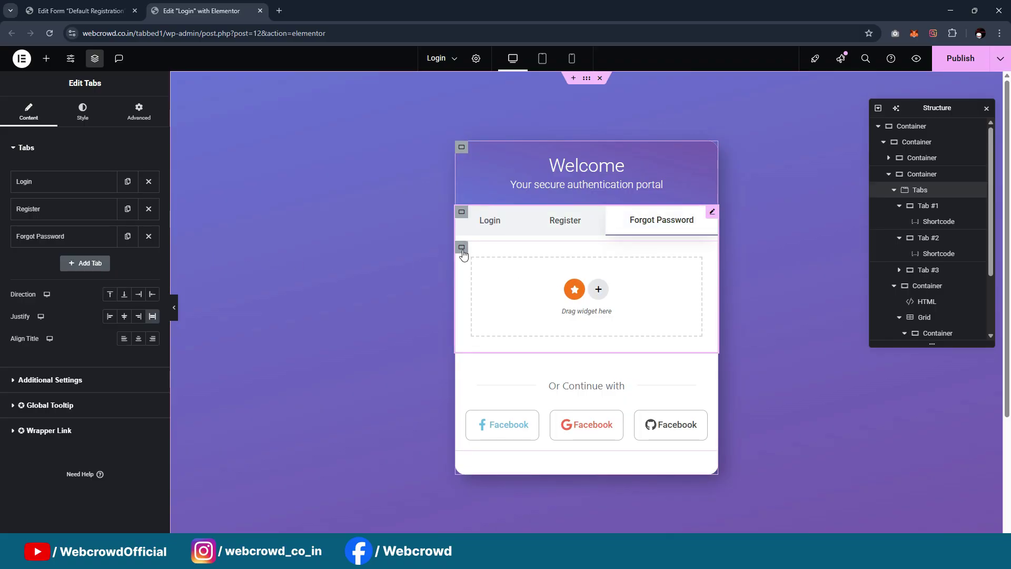
pyautogui.click(462, 247)
pyautogui.click(138, 112)
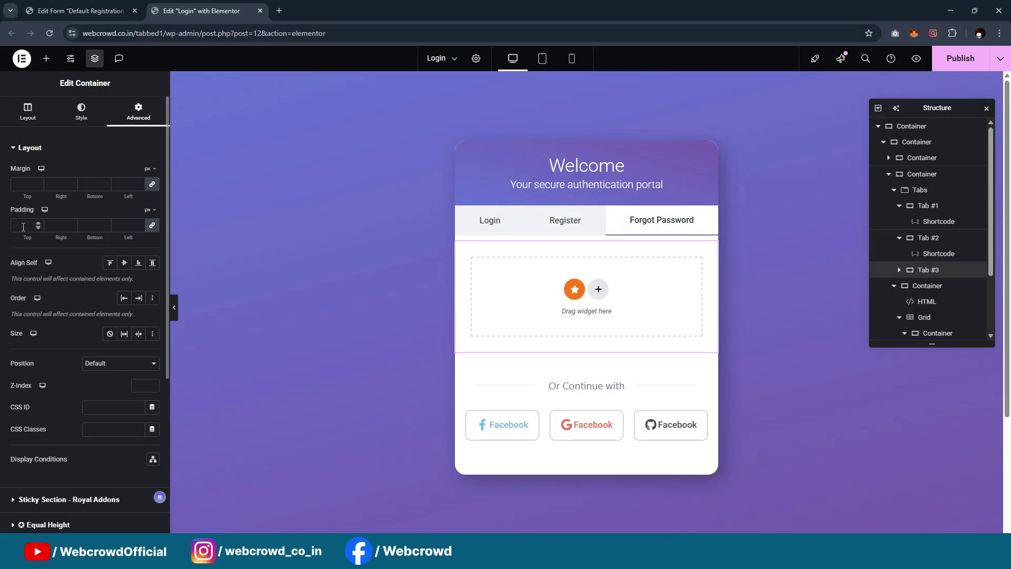
pyautogui.write('20')
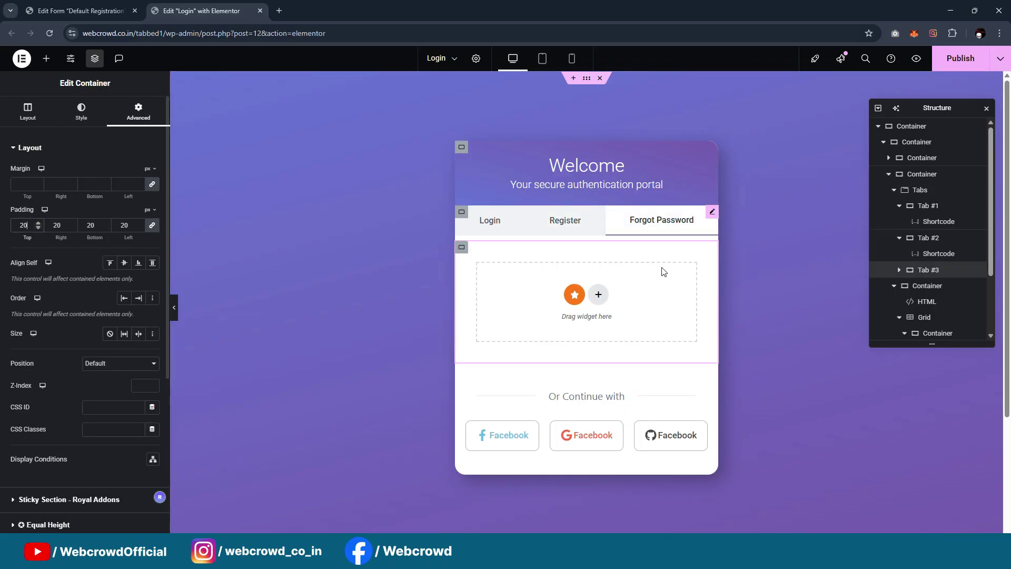
# Check the Register and Login shortcodes' margin settings
pyautogui.click(563, 232)
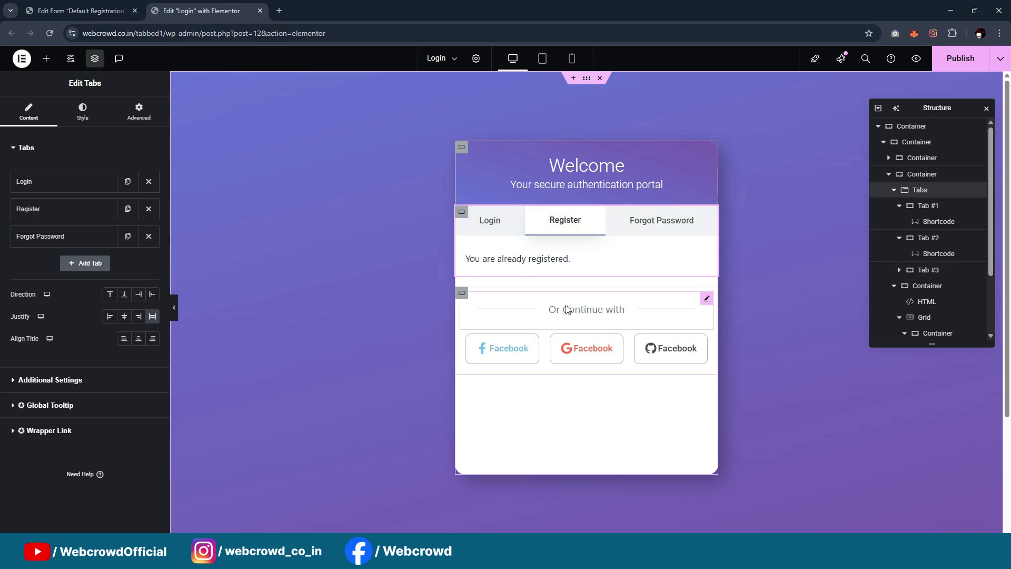
pyautogui.click(700, 259)
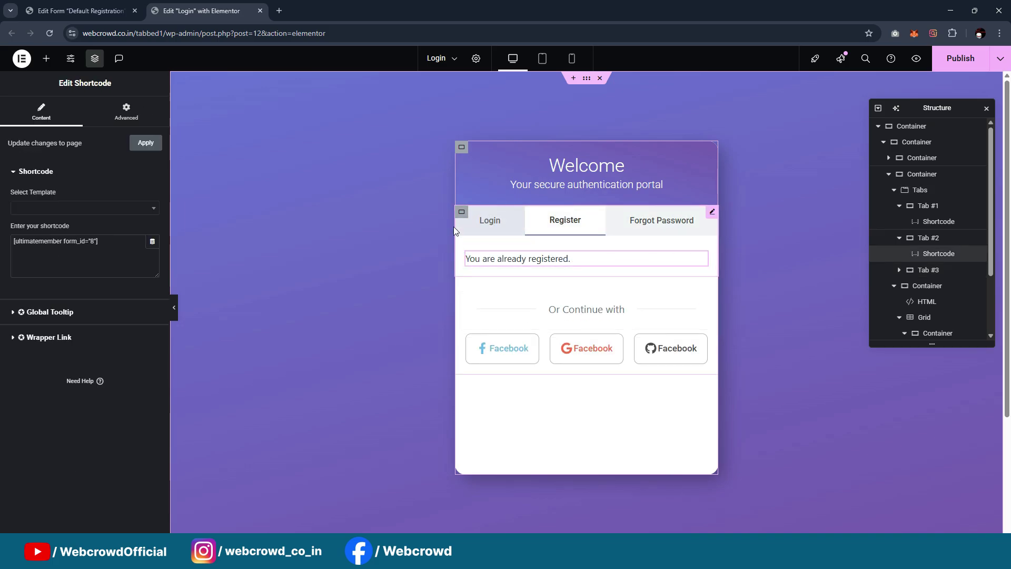
pyautogui.click(499, 224)
pyautogui.click(701, 258)
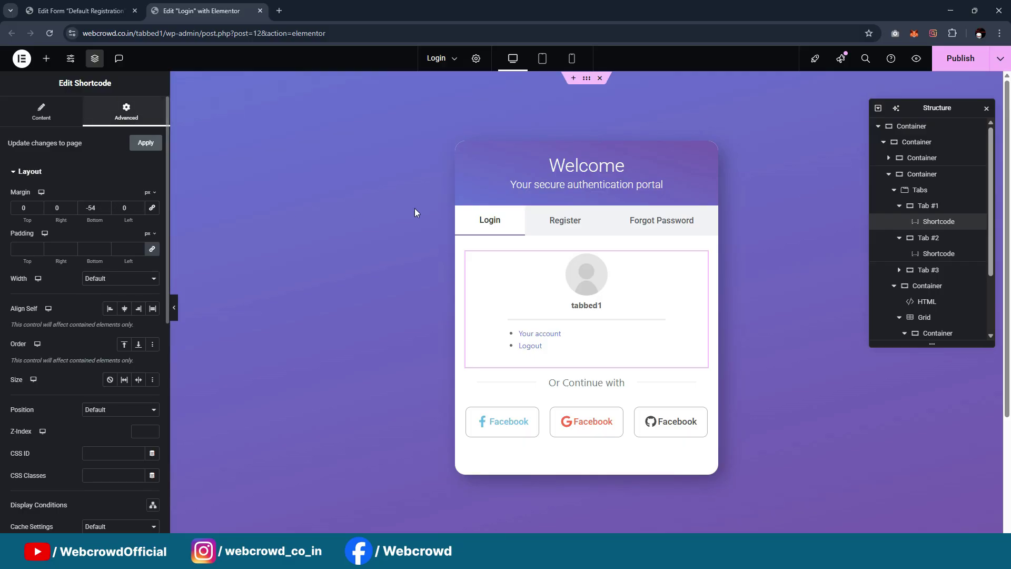
# Set the Register tab shortcode's bottom margin to -54 px
pyautogui.click(589, 227)
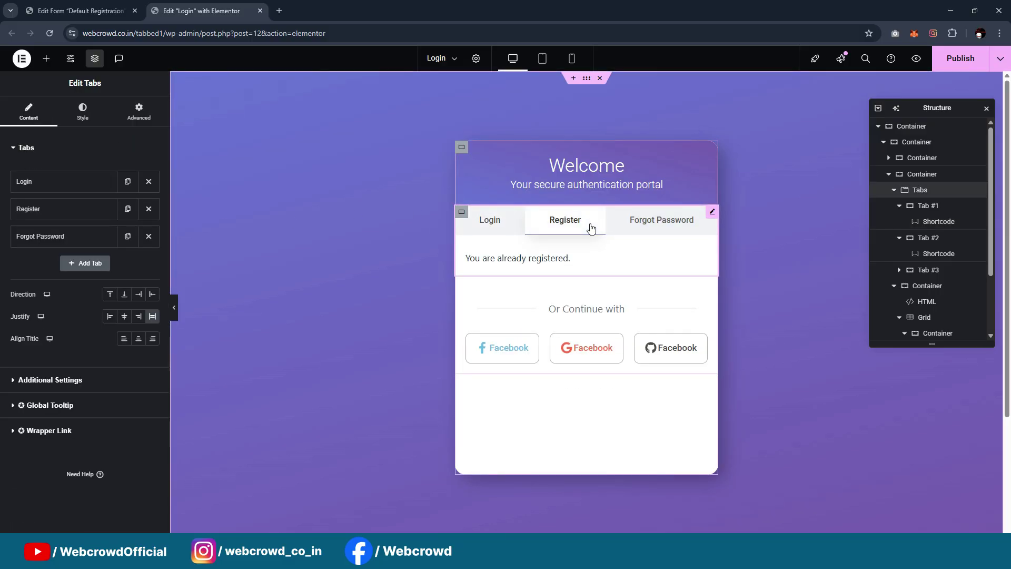
pyautogui.click(701, 258)
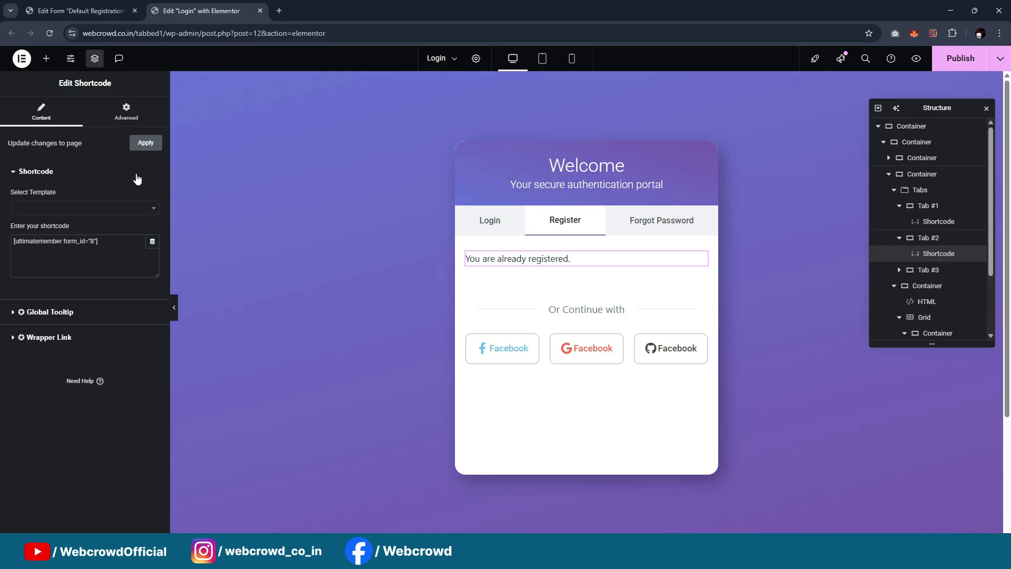
pyautogui.click(118, 117)
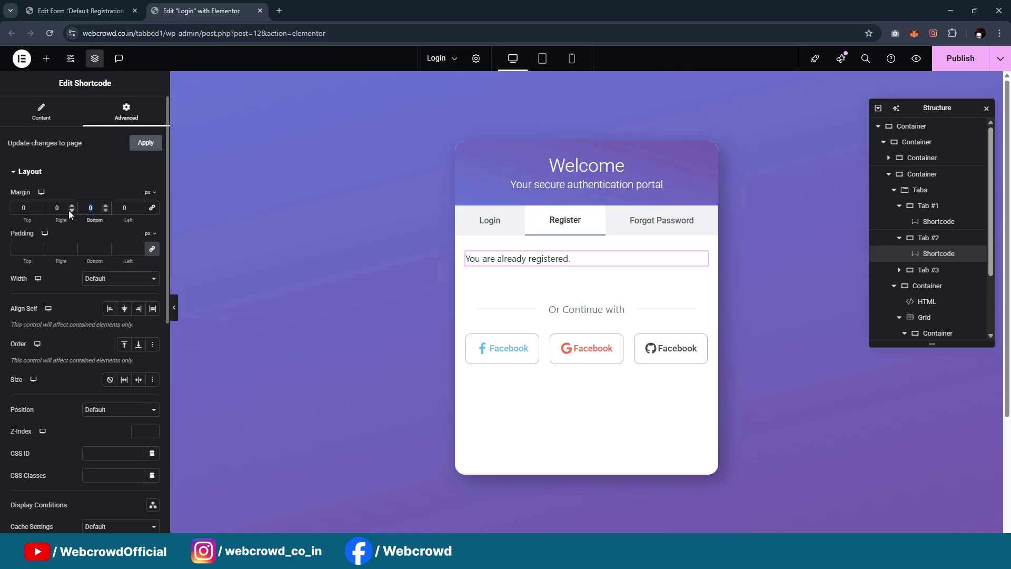
pyautogui.write('-54')
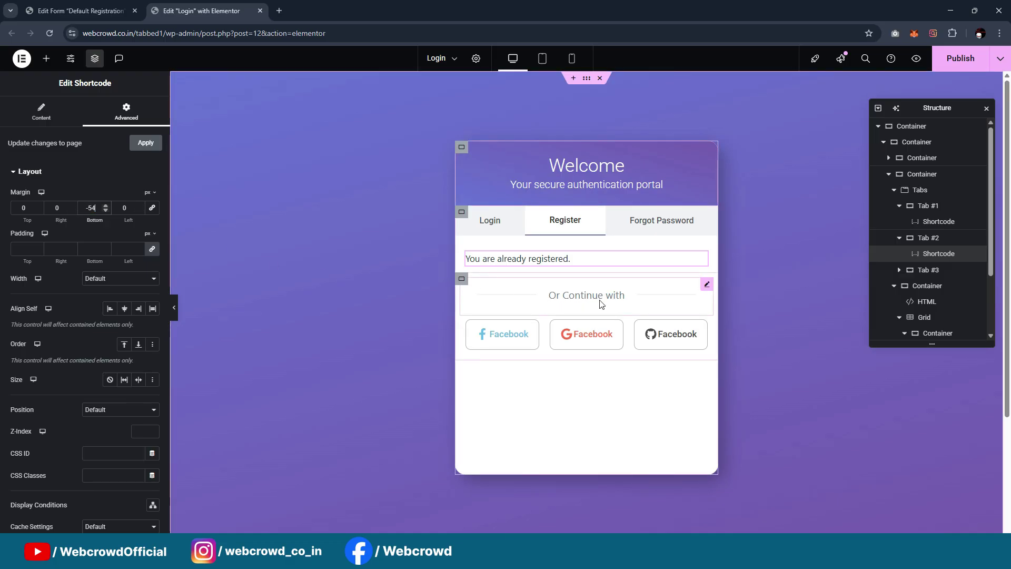
# Publish the Login page and bring the incognito live page forward
pyautogui.click(706, 285)
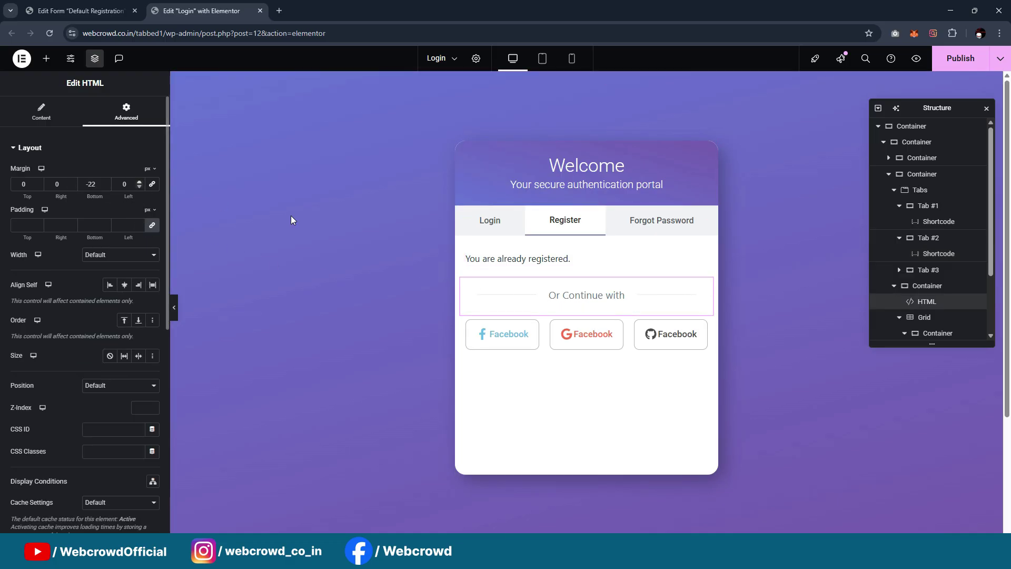
pyautogui.click(945, 63)
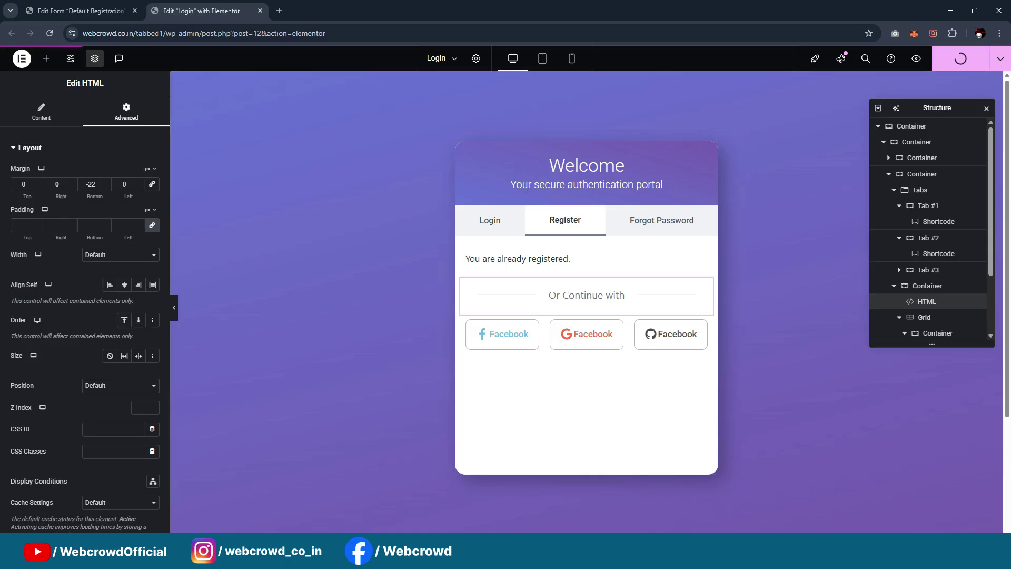
pyautogui.click(565, 556)
pyautogui.click(621, 503)
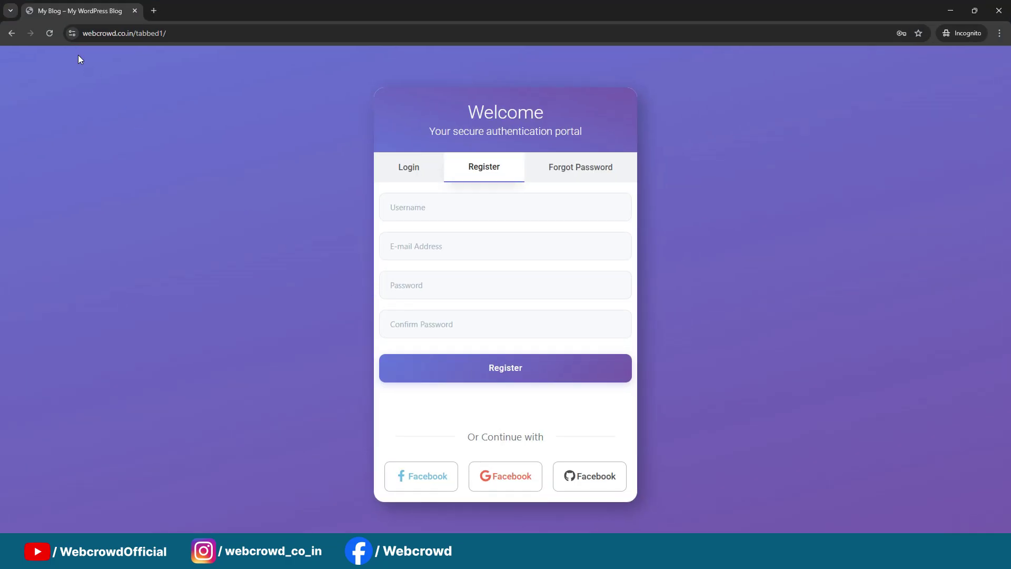
# Reload the live page and cycle through the Login, Register and Forgot Password tabs
pyautogui.click(49, 33)
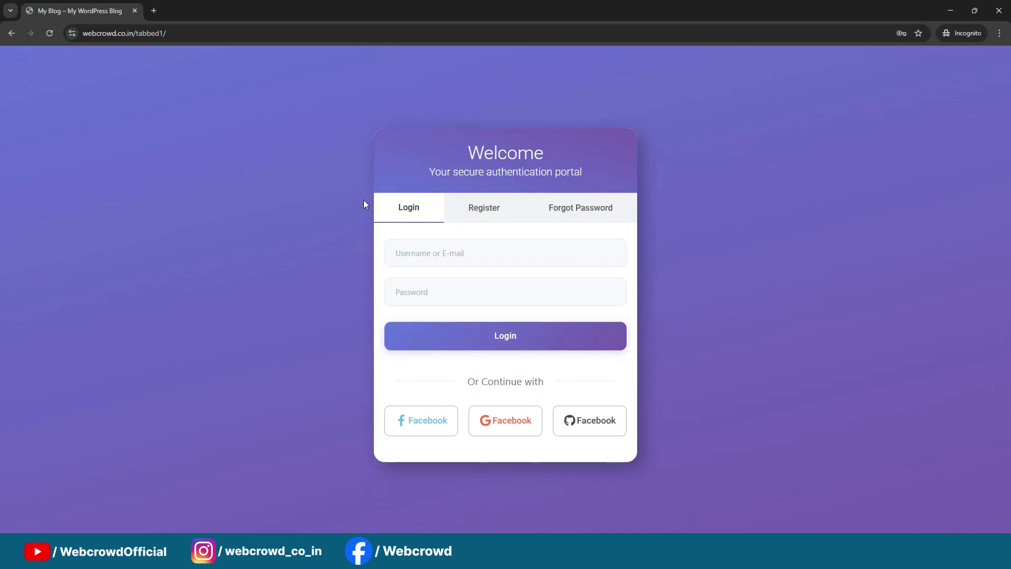
pyautogui.click(474, 208)
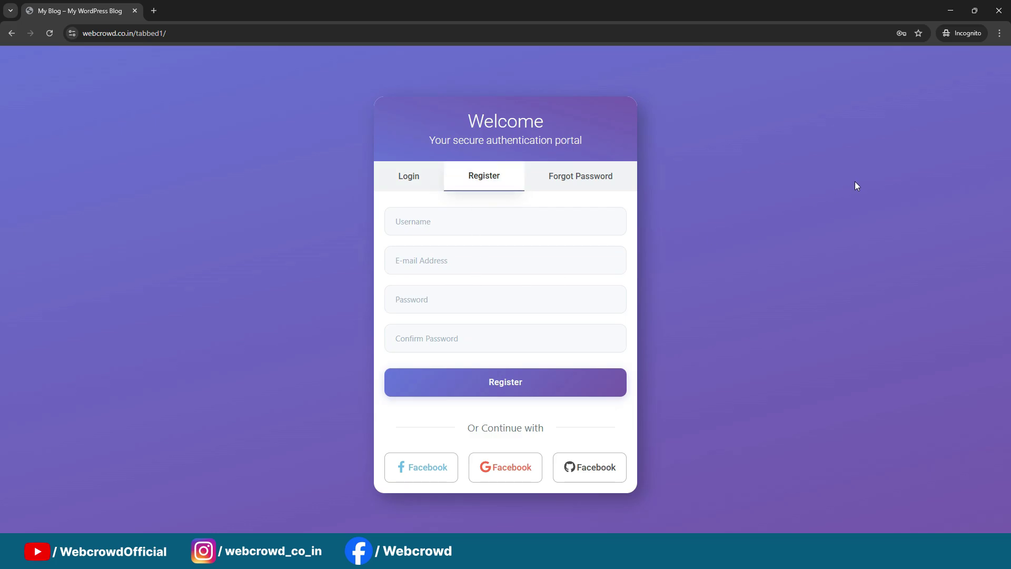
pyautogui.click(418, 185)
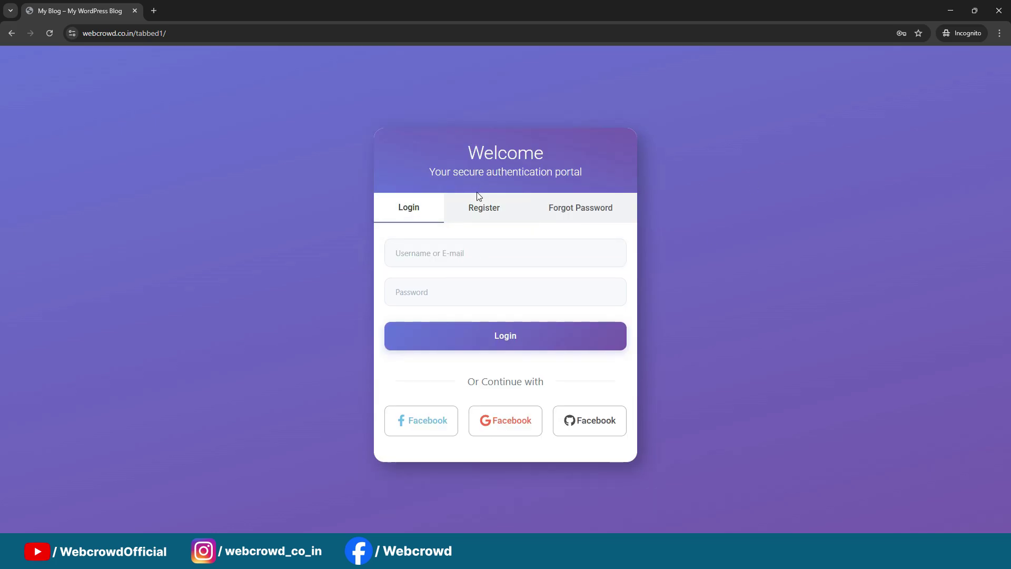
pyautogui.click(478, 202)
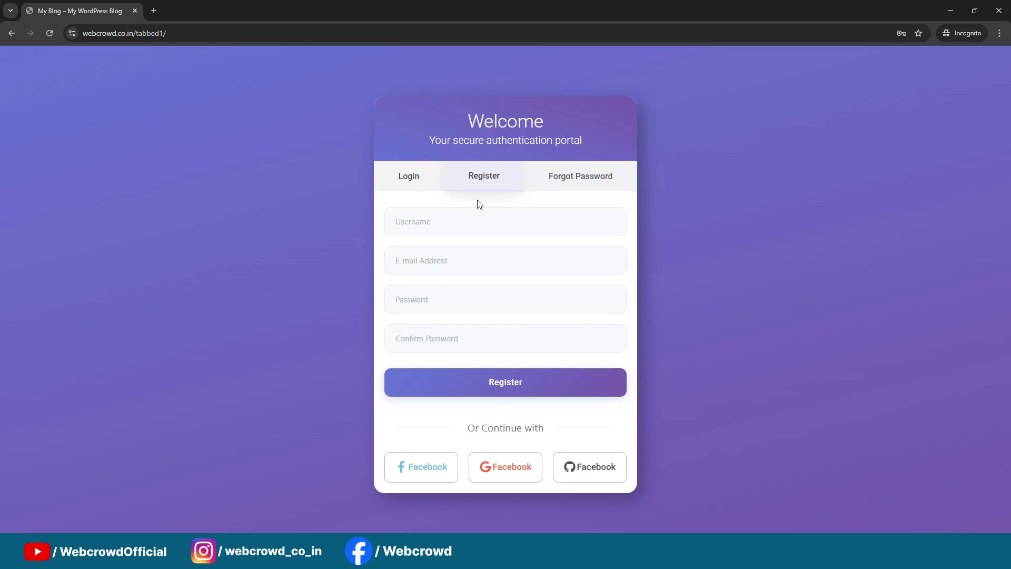
pyautogui.click(589, 188)
pyautogui.click(426, 218)
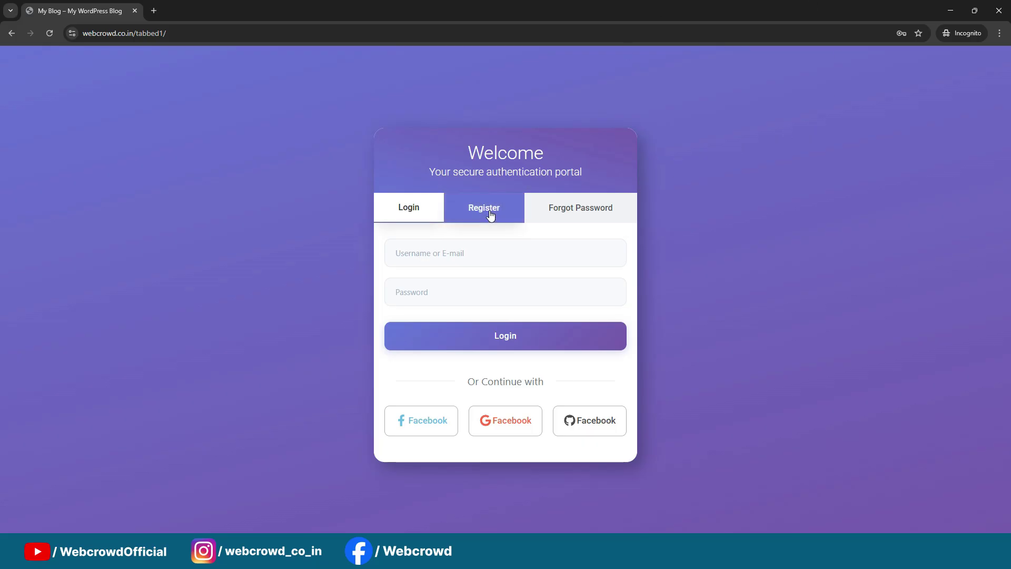
pyautogui.click(489, 214)
pyautogui.click(413, 198)
pyautogui.click(949, 12)
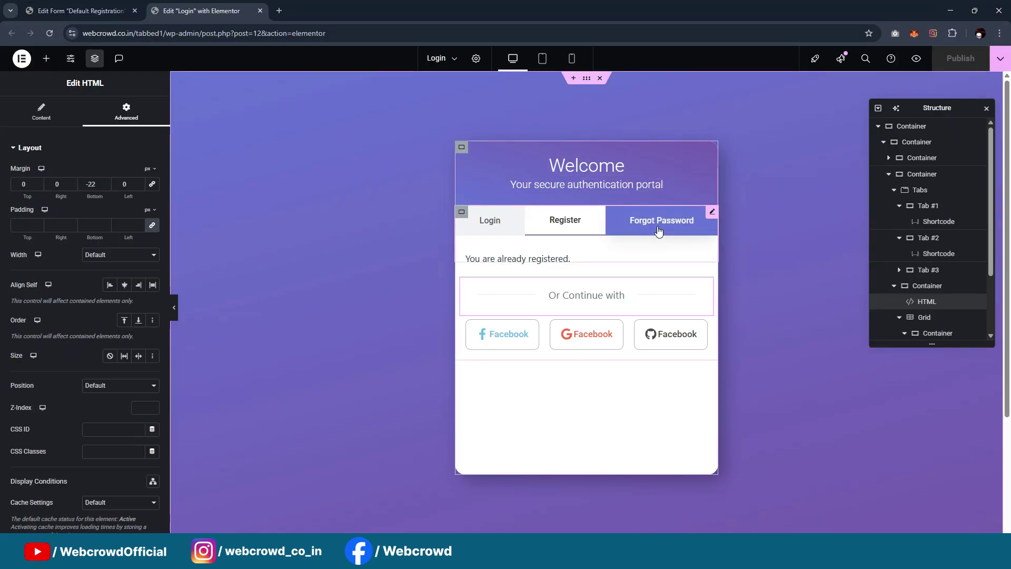
# Open Pages > All Pages in a new browser tab
pyautogui.click(658, 230)
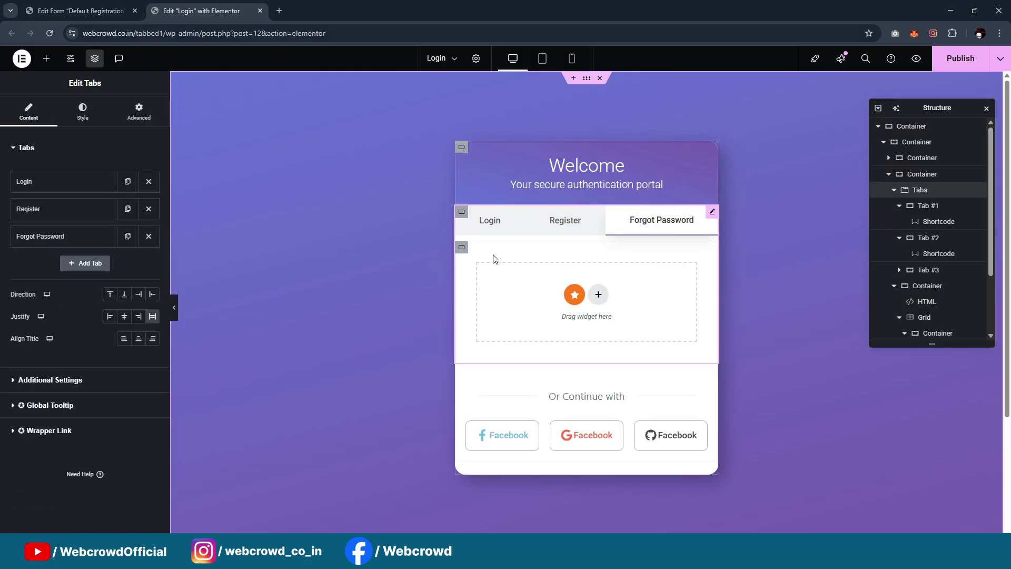
pyautogui.click(46, 58)
pyautogui.click(79, 10)
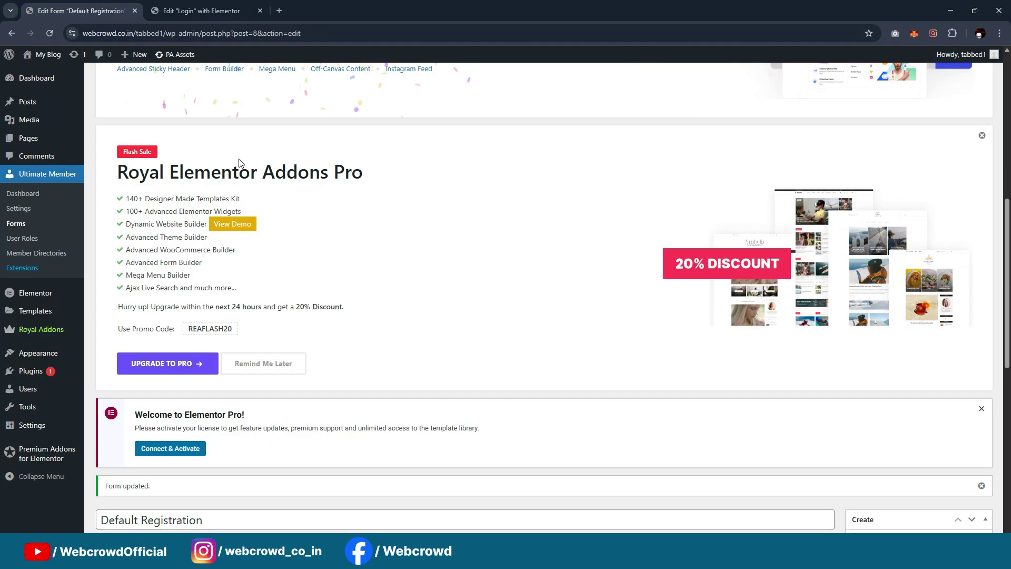
pyautogui.scroll(-5, 242, 173)
pyautogui.scroll(-3, 251, 195)
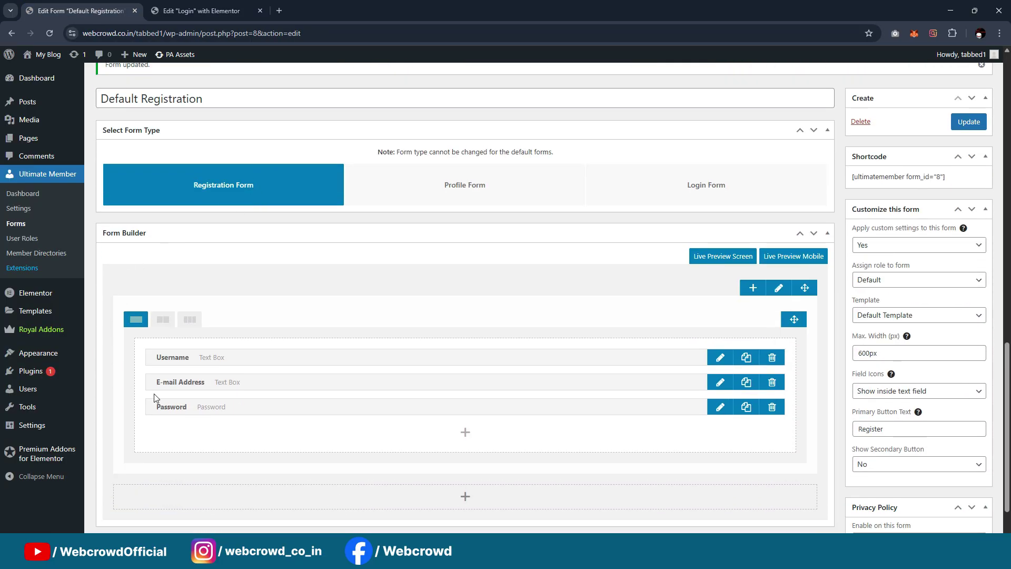
pyautogui.moveTo(74, 138)
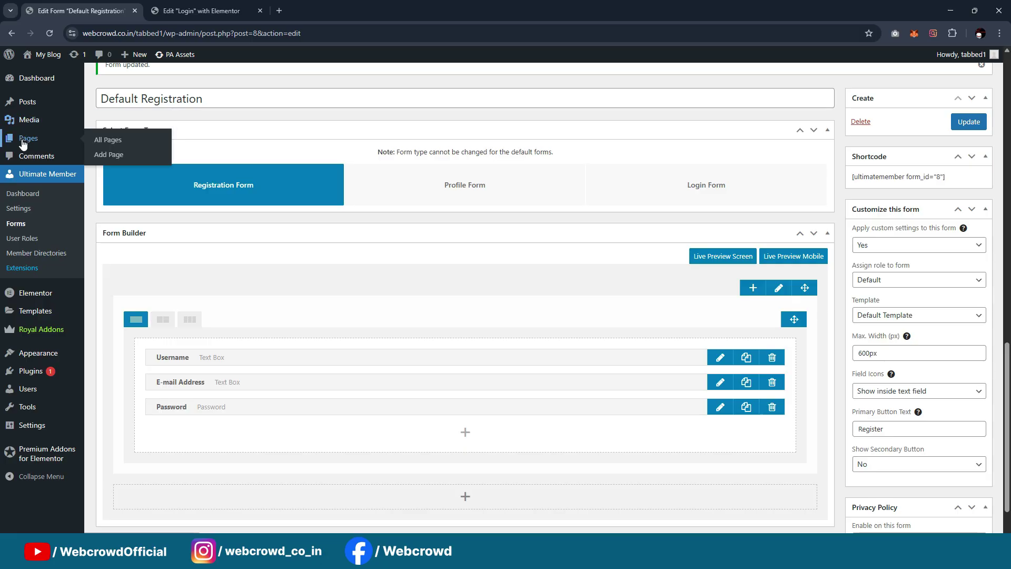
pyautogui.middleClick(107, 144)
pyautogui.click(173, 11)
# Open Ultimate Member Settings in a new tab and scroll to the page assignments
pyautogui.scroll(-8, 287, 167)
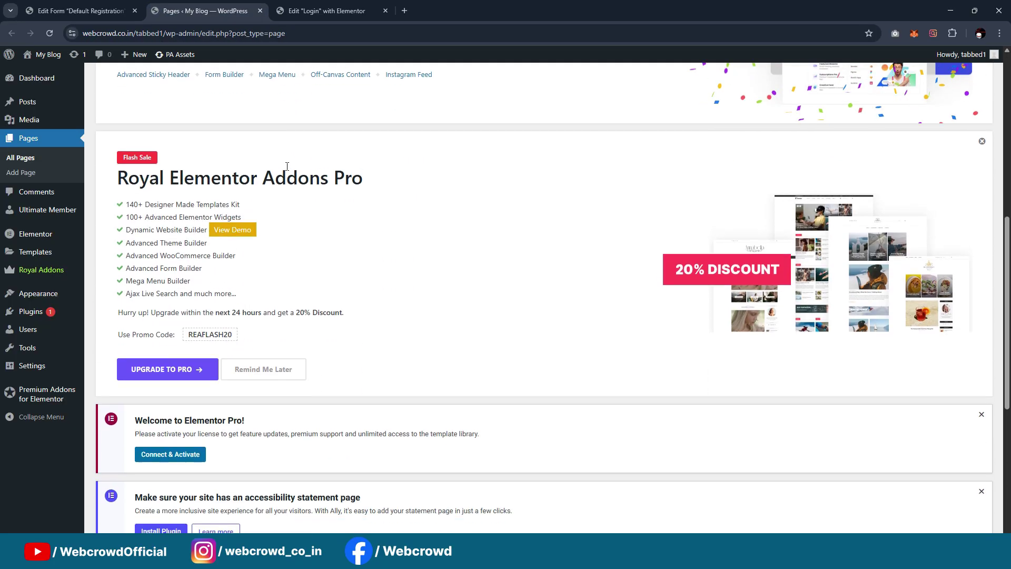
pyautogui.scroll(-6, 287, 167)
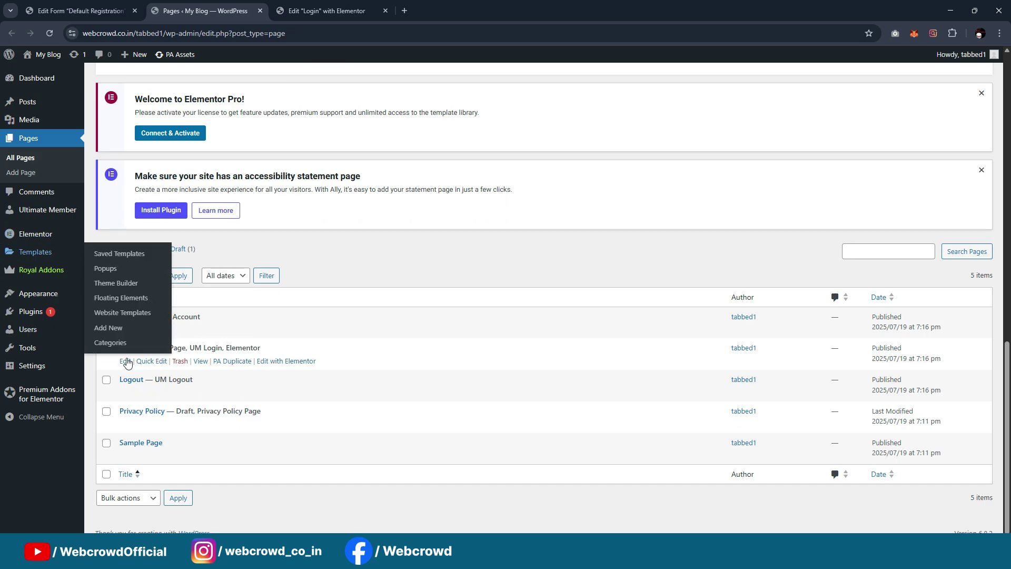
pyautogui.scroll(2, 37, 239)
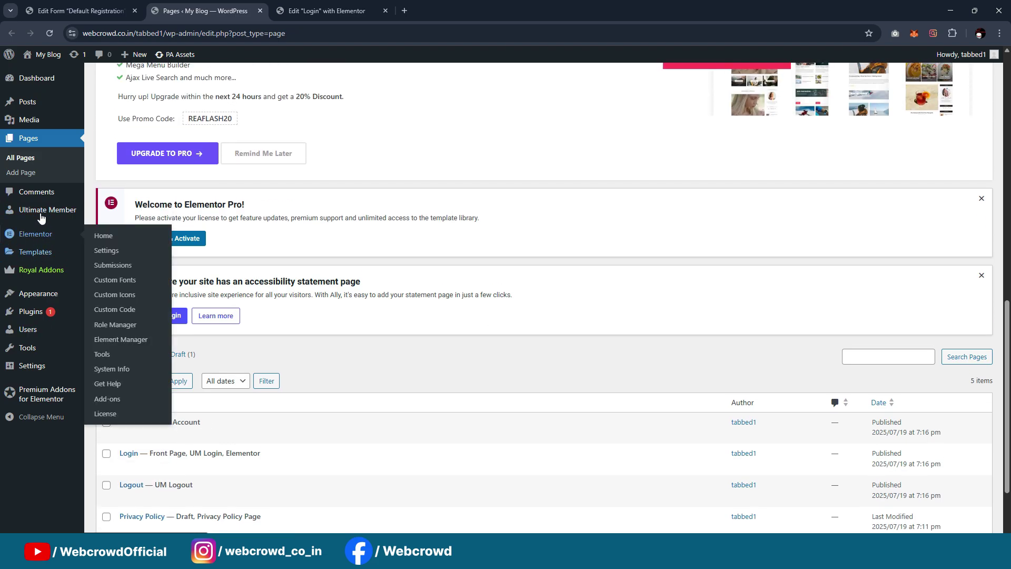
pyautogui.moveTo(41, 217)
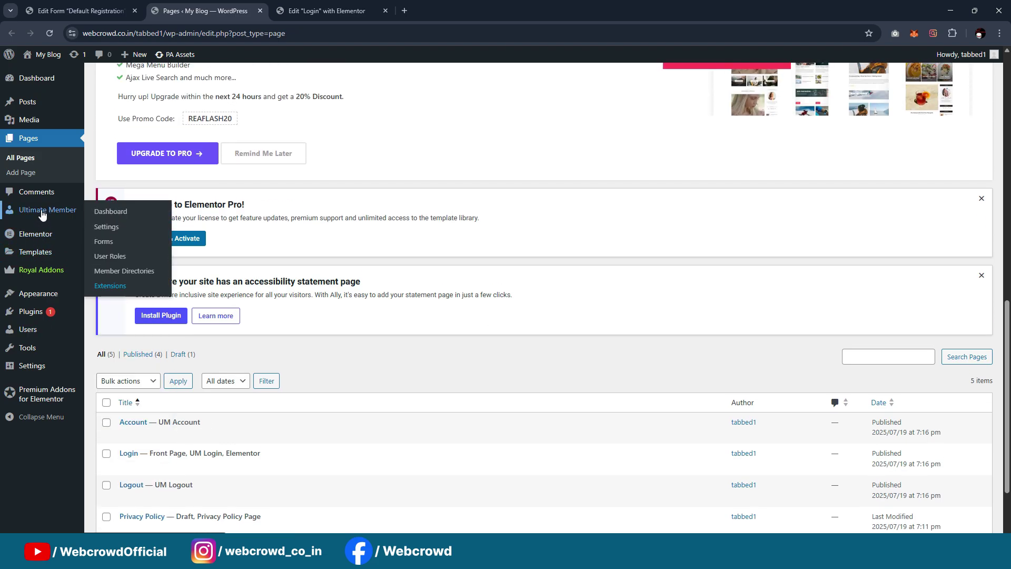
pyautogui.middleClick(106, 226)
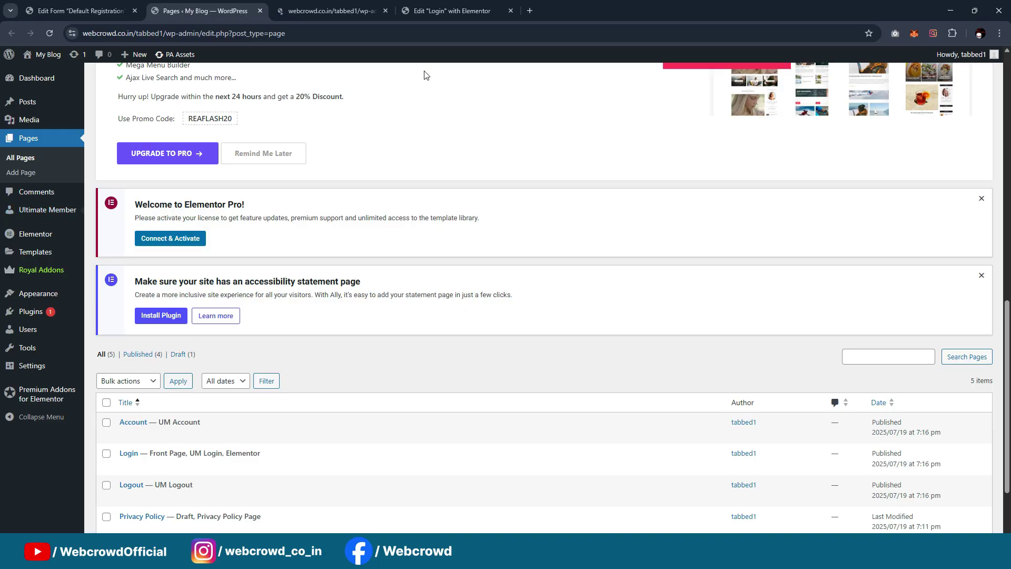
pyautogui.click(321, 14)
pyautogui.scroll(-15, 365, 254)
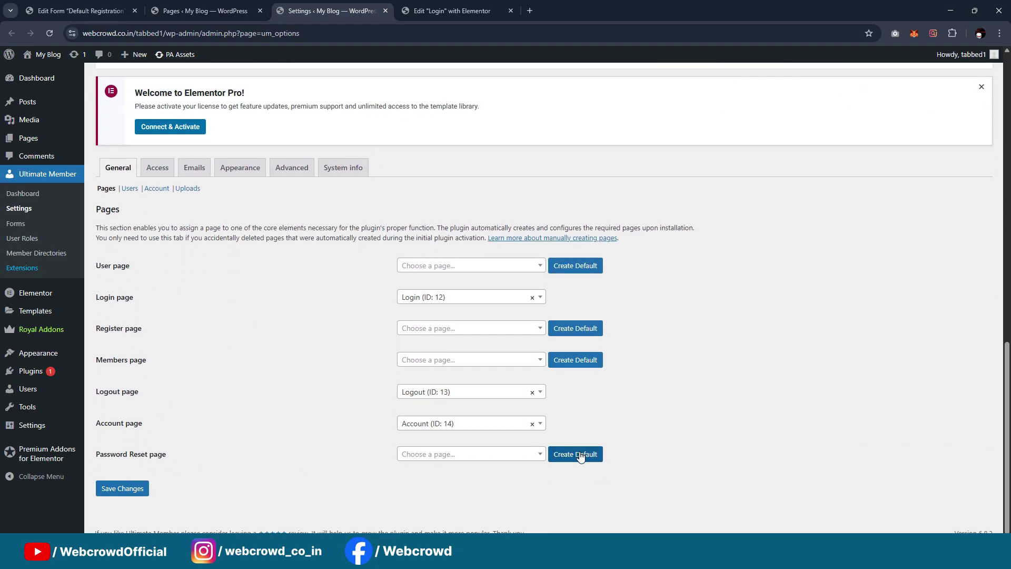
# Create the default Password Reset page and reload the All Pages list
pyautogui.click(580, 456)
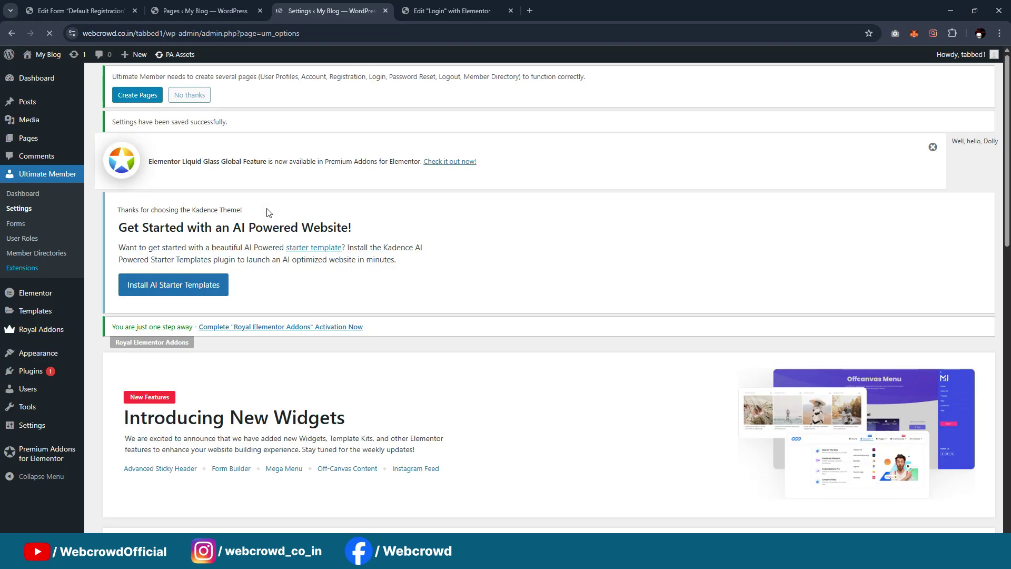
pyautogui.scroll(-7, 380, 225)
pyautogui.scroll(-8, 379, 224)
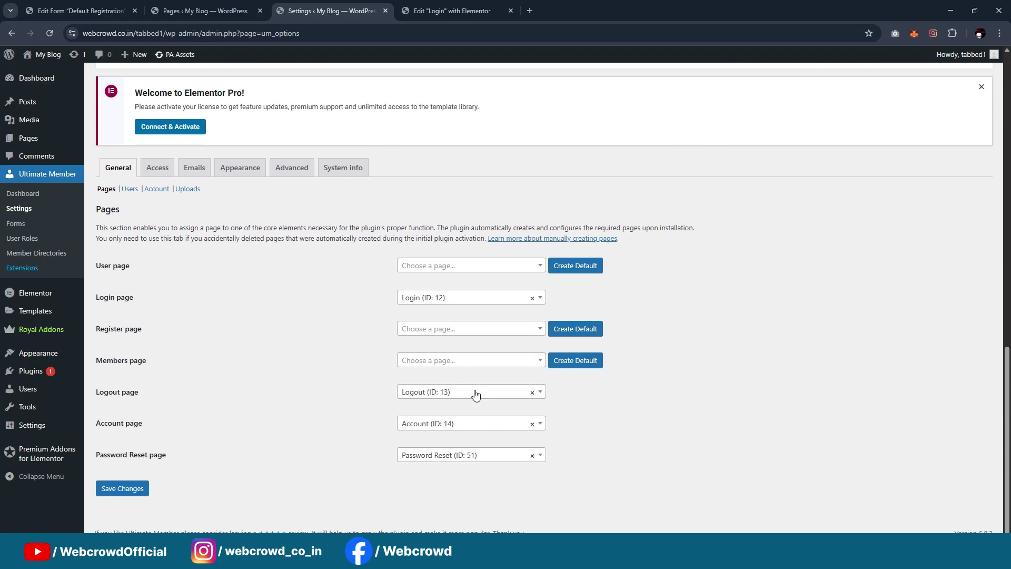
pyautogui.click(451, 10)
pyautogui.click(202, 11)
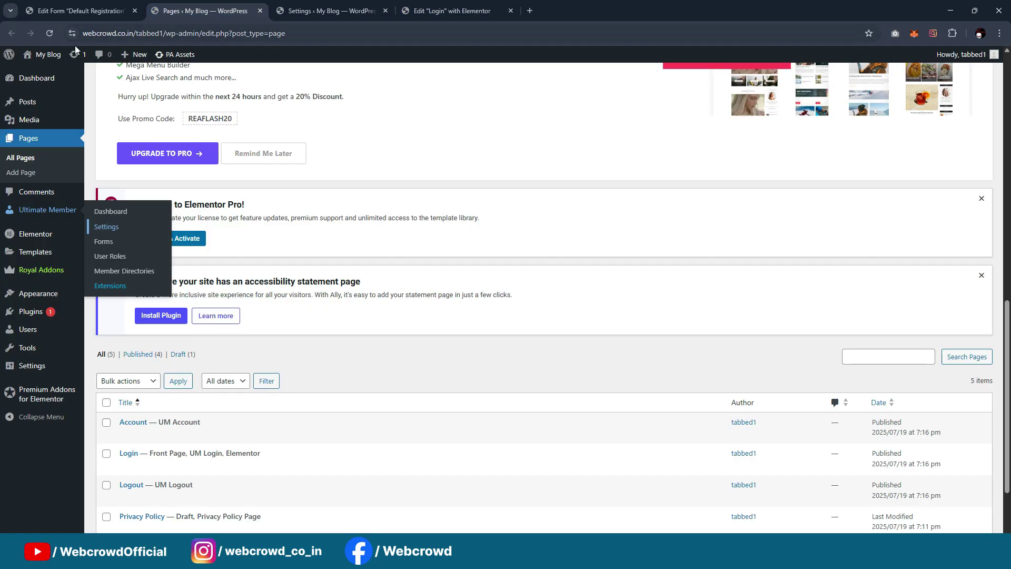
pyautogui.click(49, 34)
# Copy the [ultimatemember_password] shortcode from the Password Reset page's block
pyautogui.scroll(-2, 96, 356)
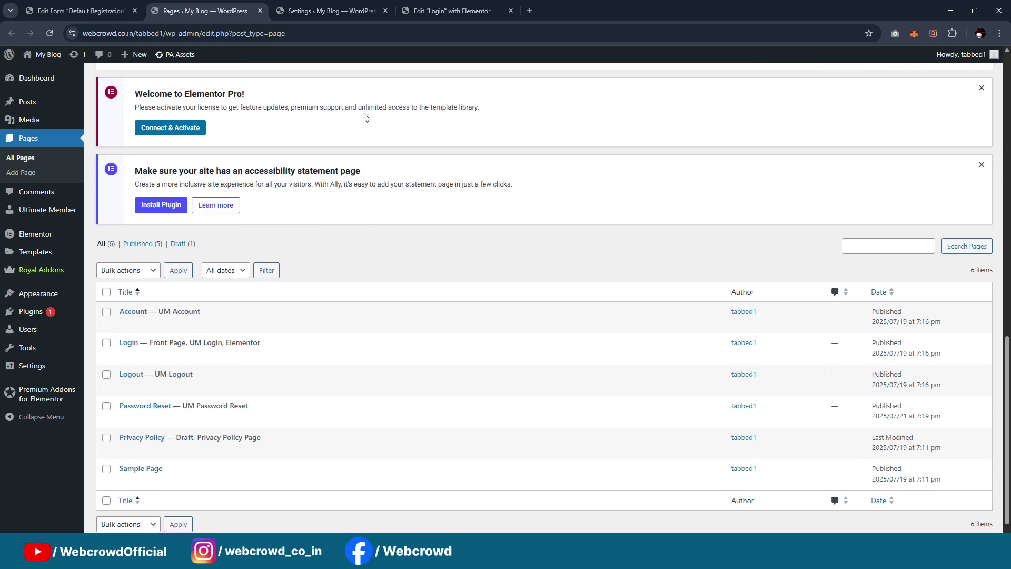
pyautogui.click(124, 391)
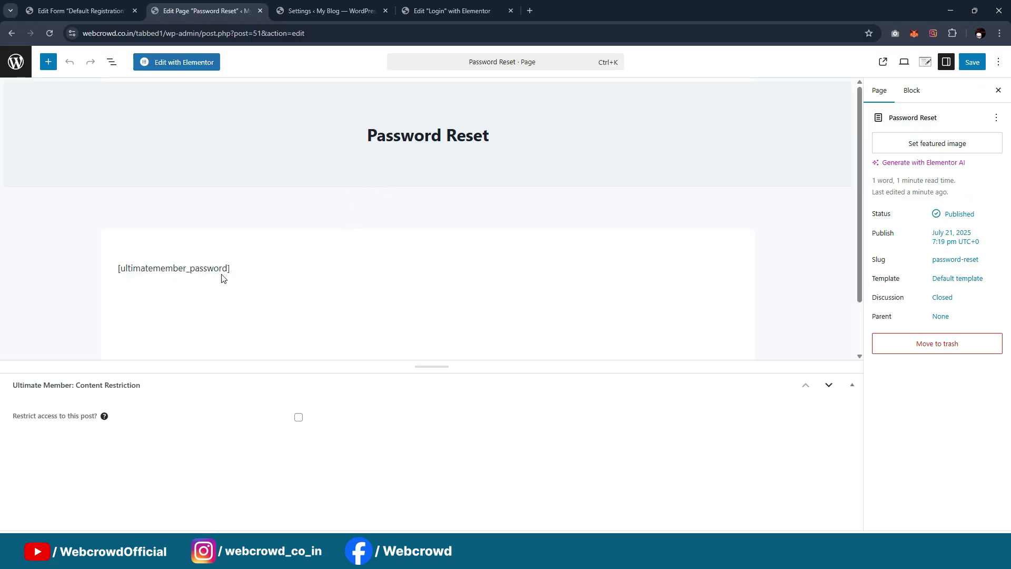
pyautogui.click(220, 271)
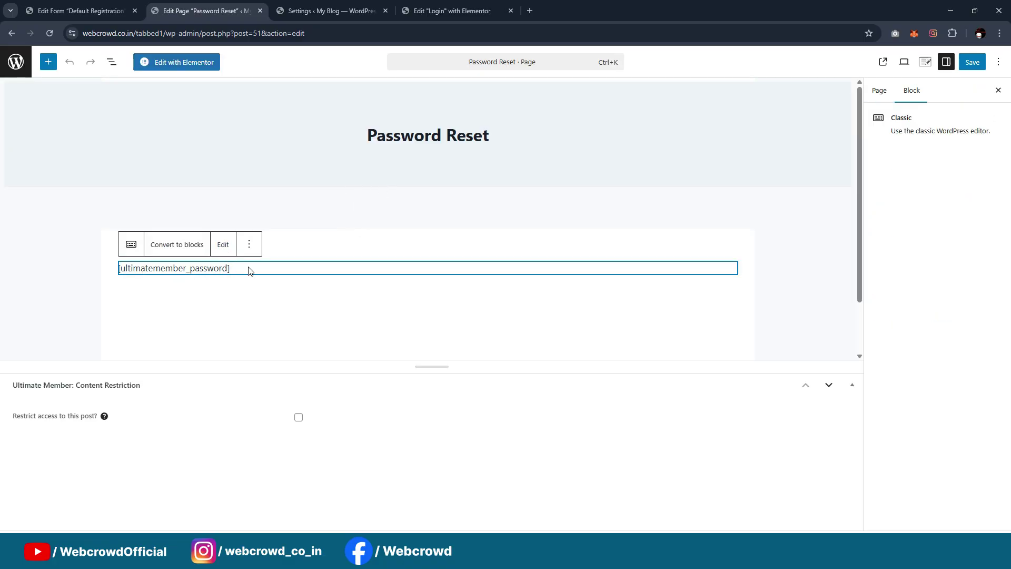
pyautogui.click(222, 245)
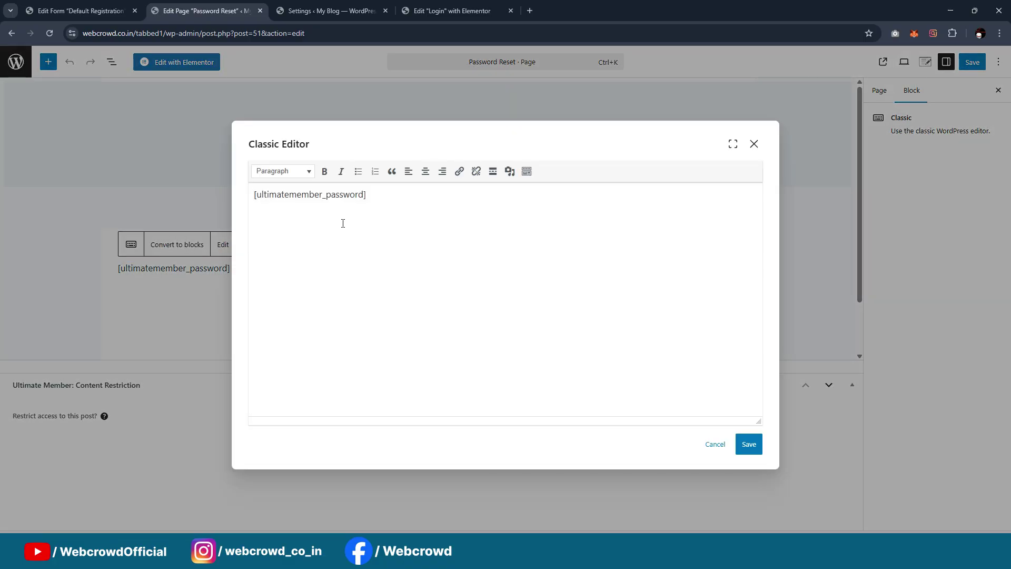
pyautogui.hotkey('ctrl', 'a')
pyautogui.click(375, 219)
pyautogui.hotkey('ctrl', 'a')
pyautogui.hotkey('ctrl', 'c')
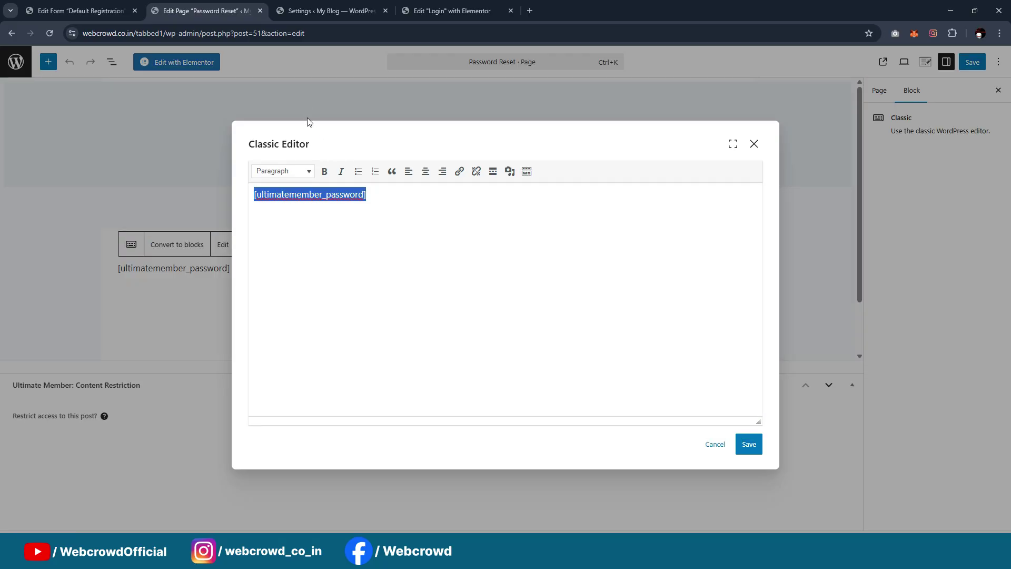
pyautogui.click(448, 11)
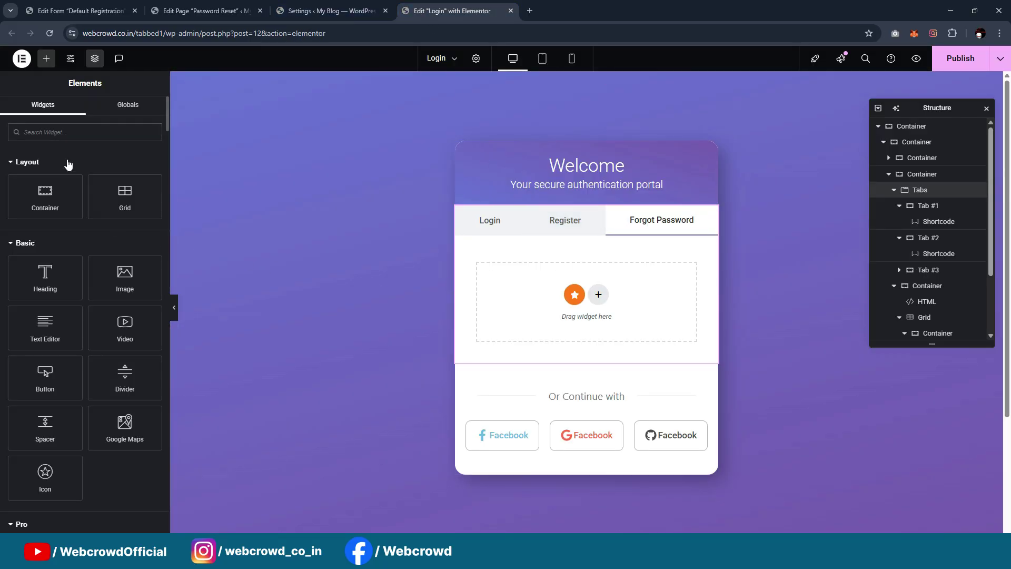
# Add a Shortcode widget holding [ultimatemember_password] to the Login page's Forgot Password tab
pyautogui.click(68, 133)
pyautogui.write('short')
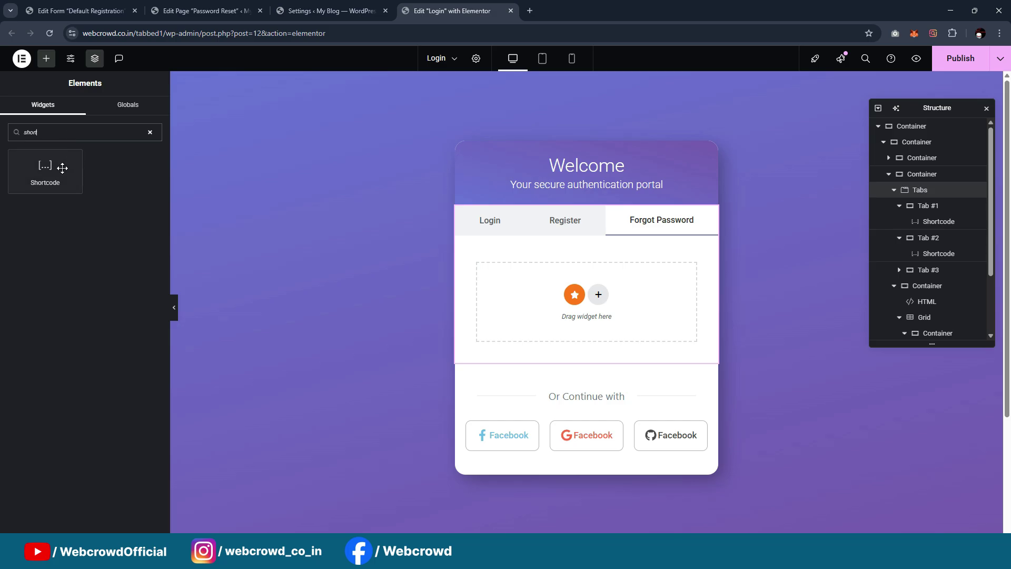
pyautogui.moveTo(63, 168); pyautogui.dragTo(537, 308)
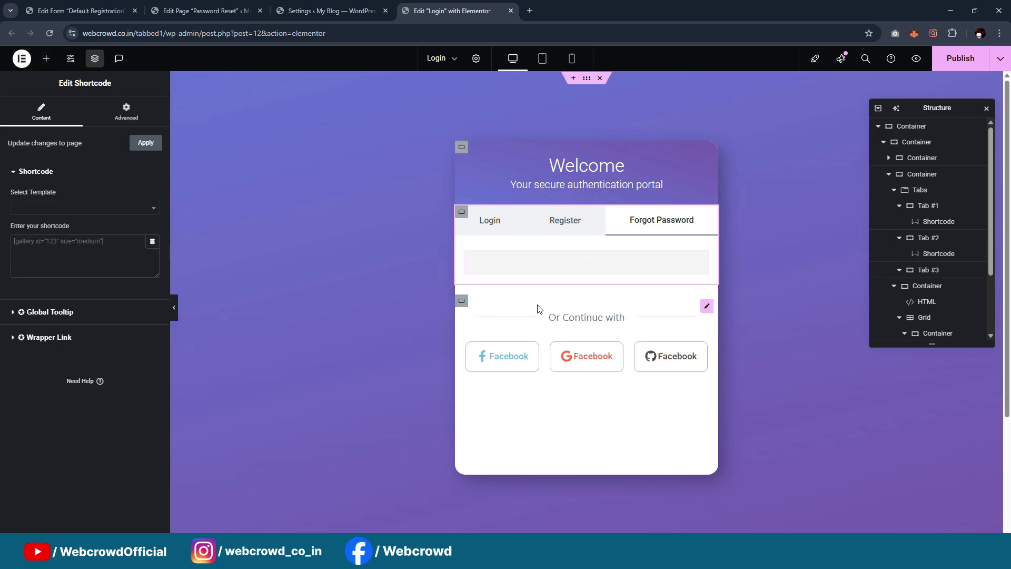
pyautogui.click(104, 250)
pyautogui.hotkey('ctrl', 'v')
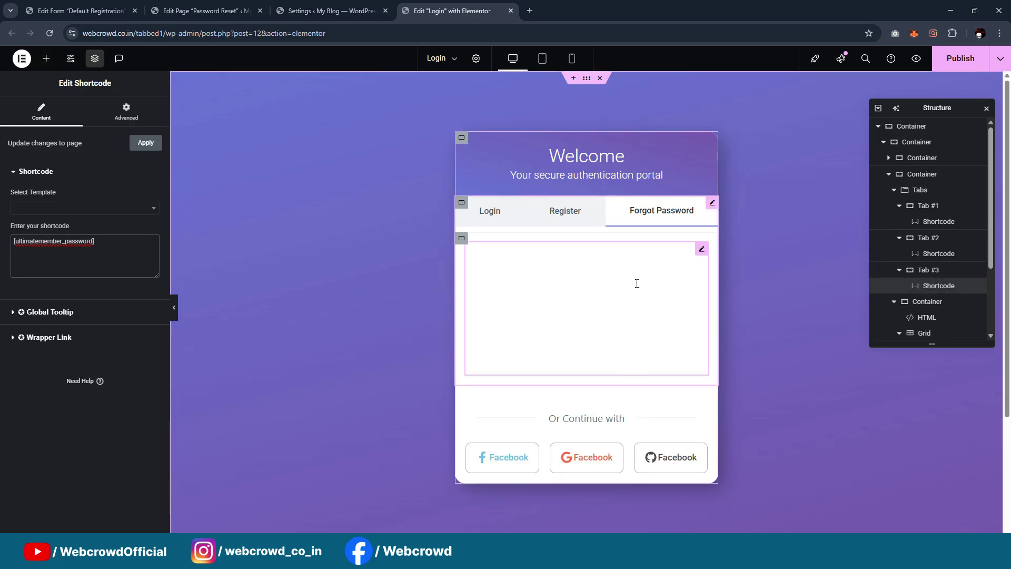
# Publish the updated Login page and bring up the incognito window
pyautogui.scroll(-2, 637, 284)
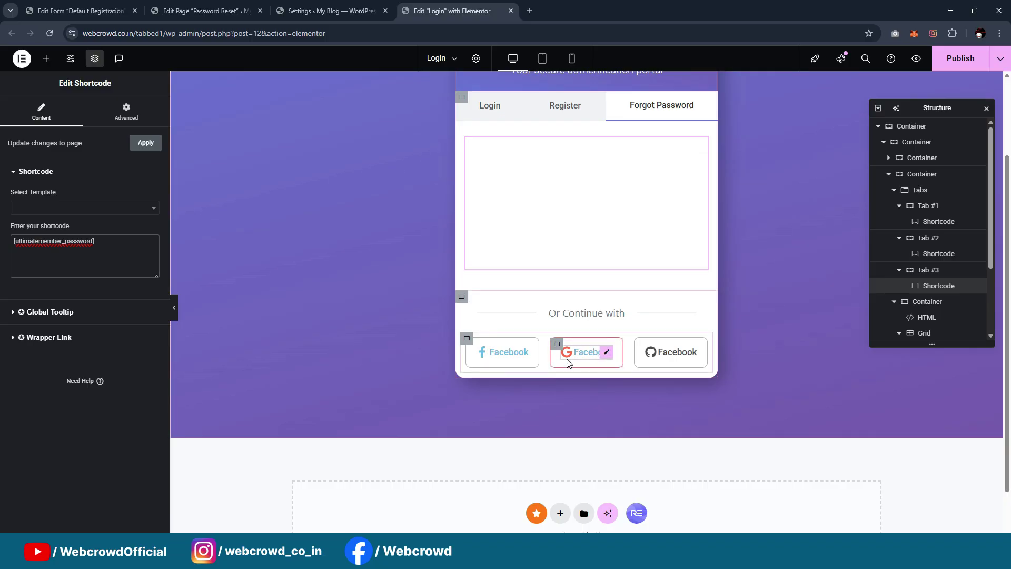
pyautogui.hotkey('ctrl', 's')
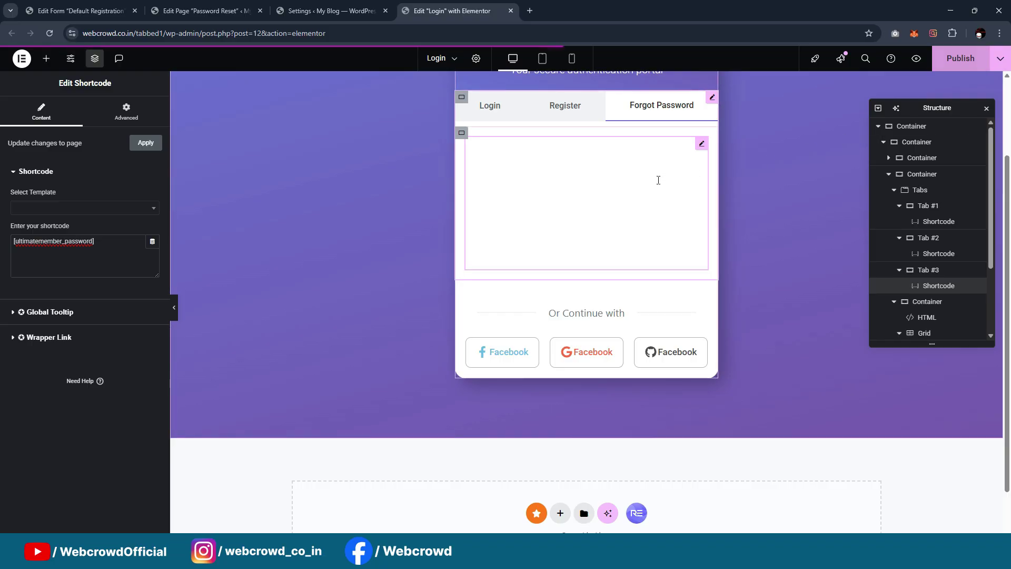
pyautogui.click(565, 554)
# Reload the live login page and check its Register and Forgot Password forms
pyautogui.click(648, 504)
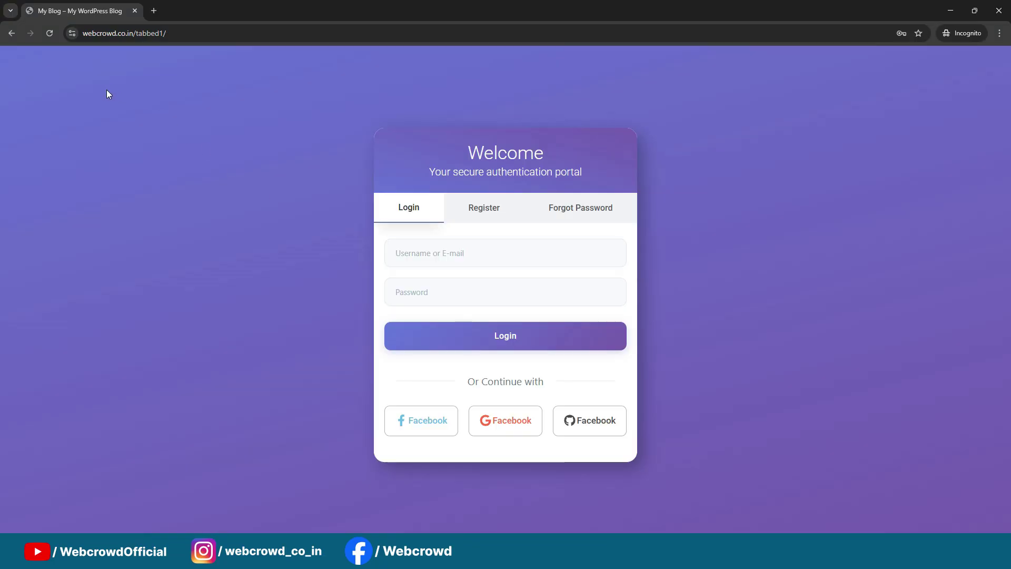
pyautogui.click(47, 33)
pyautogui.click(483, 213)
pyautogui.click(570, 183)
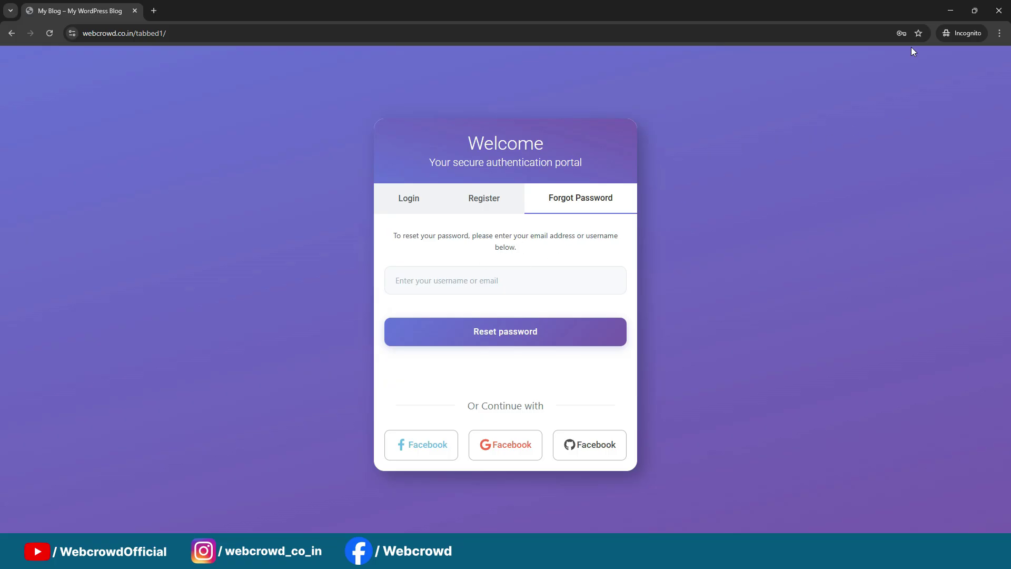
pyautogui.click(950, 11)
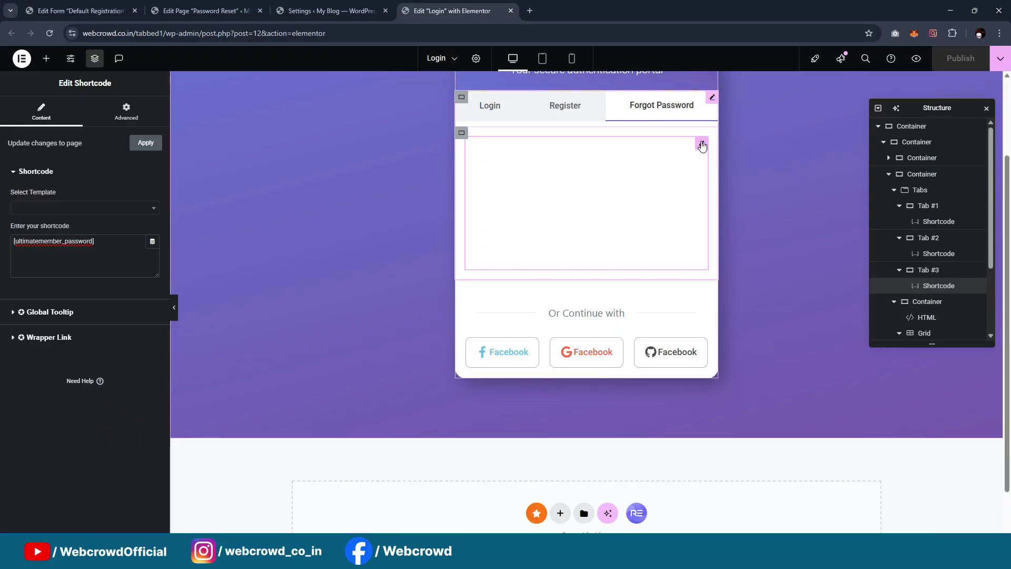
# Give the Forgot Password shortcode widget a -54 bottom margin and republish the Login page
pyautogui.click(127, 110)
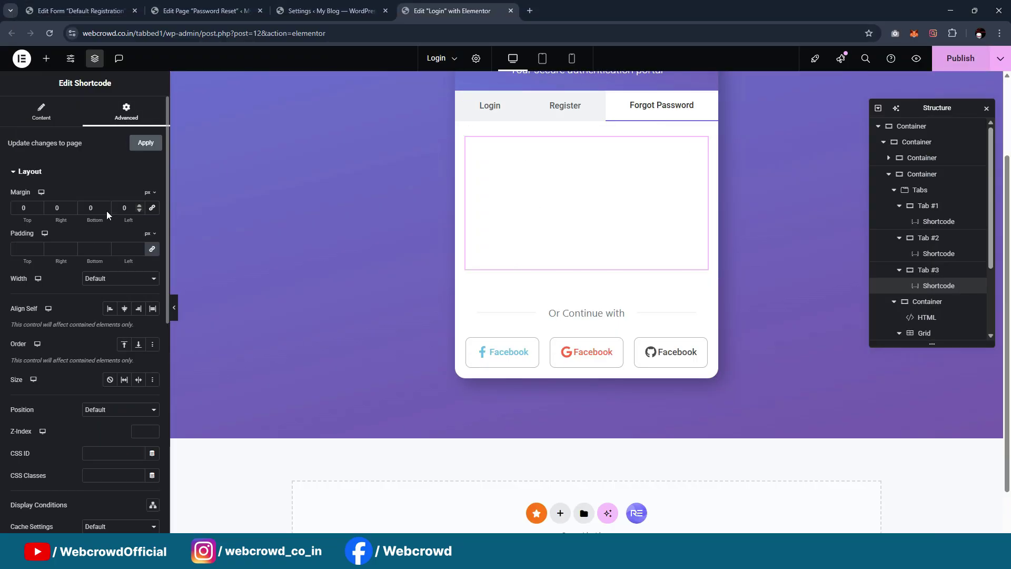
pyautogui.doubleClick(92, 208)
pyautogui.write('-54')
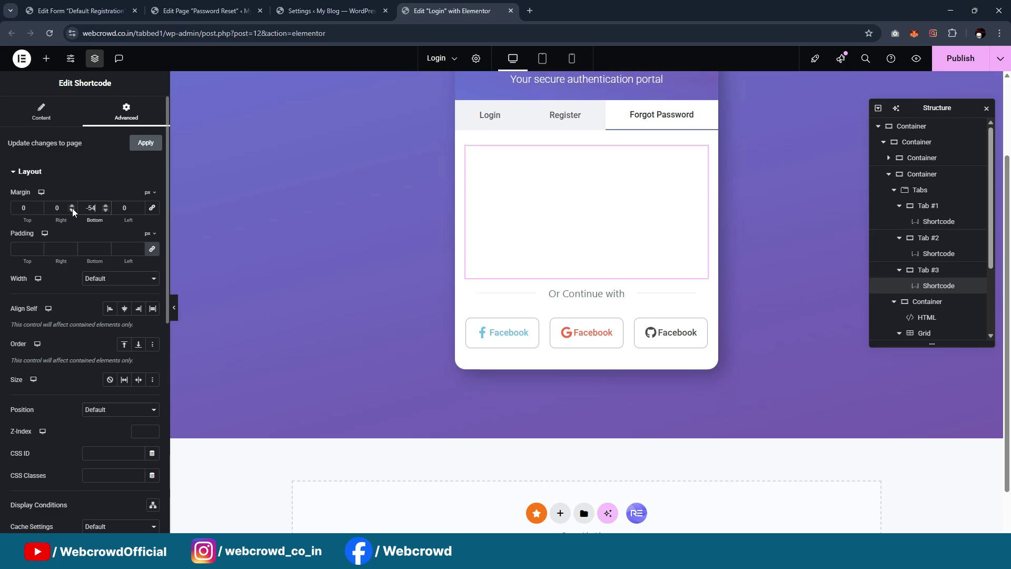
pyautogui.click(960, 58)
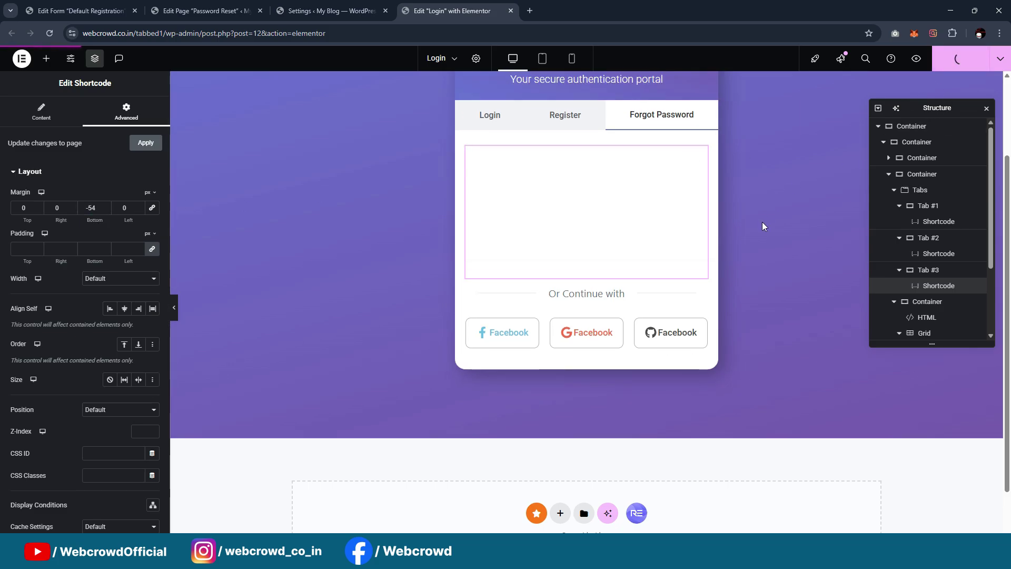
# Switch between the live page's Login, Register and Forgot Password tabs
pyautogui.moveTo(563, 552)
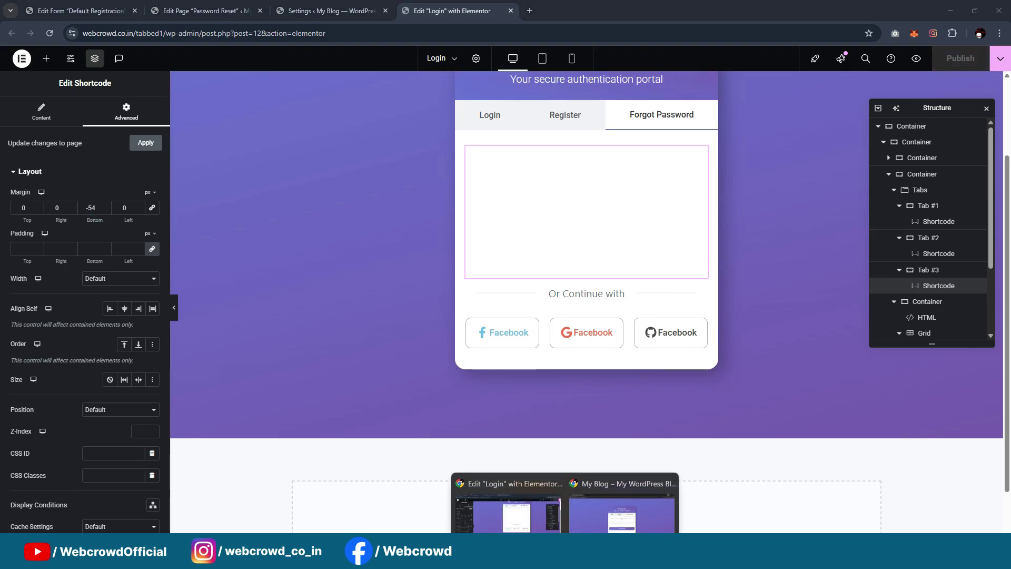
pyautogui.click(625, 526)
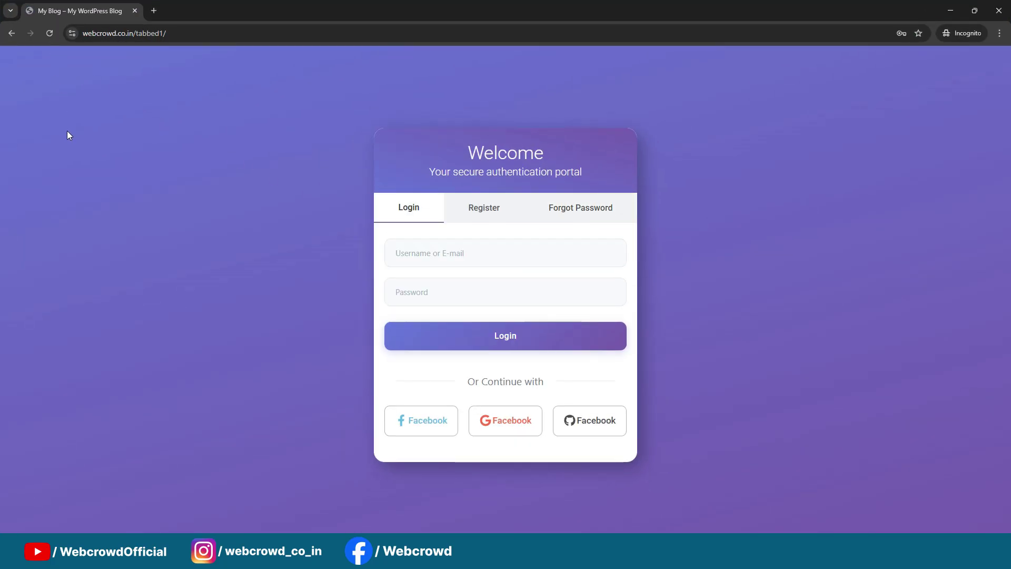
pyautogui.click(593, 218)
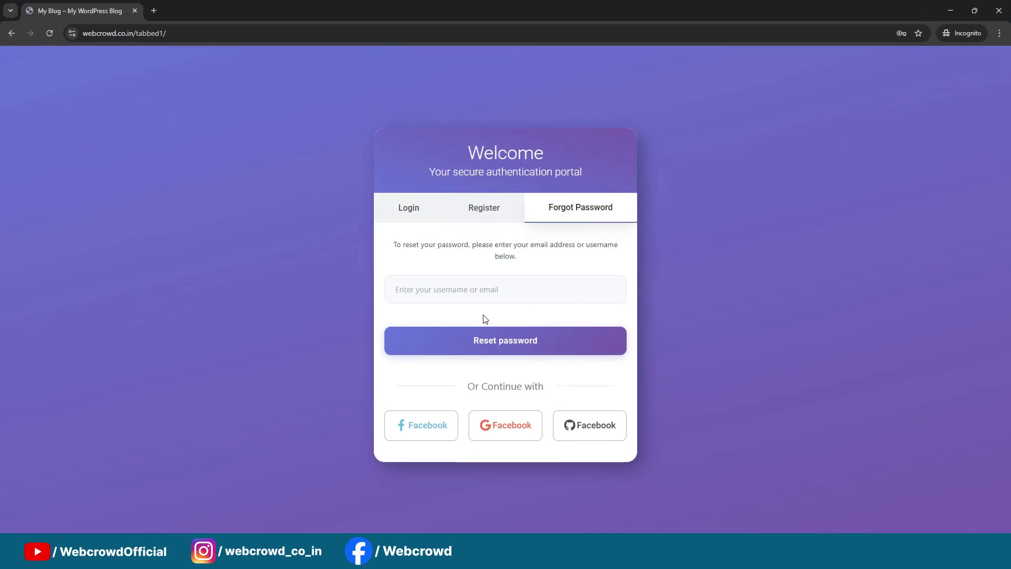
pyautogui.click(476, 215)
pyautogui.click(412, 205)
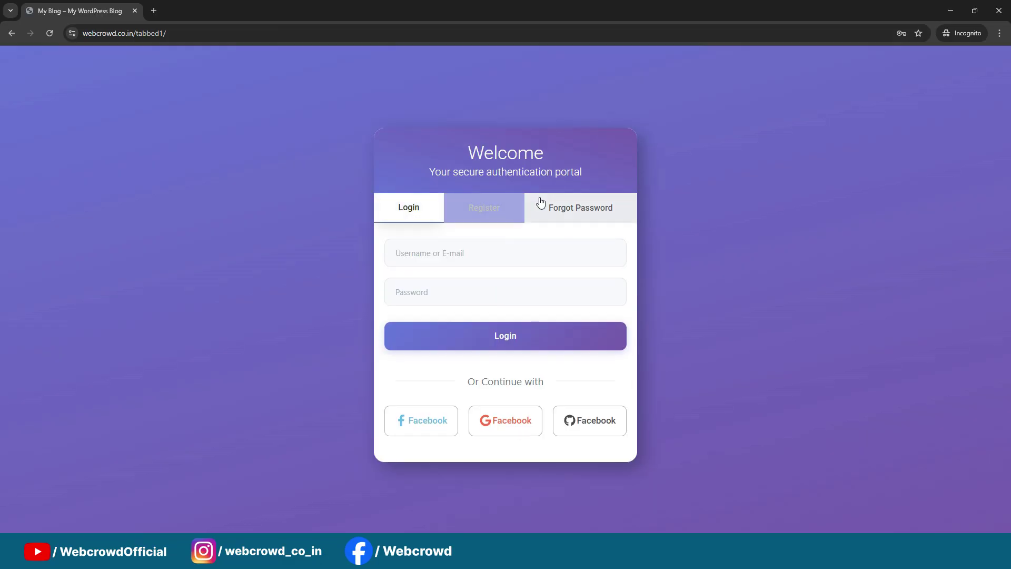
pyautogui.click(541, 203)
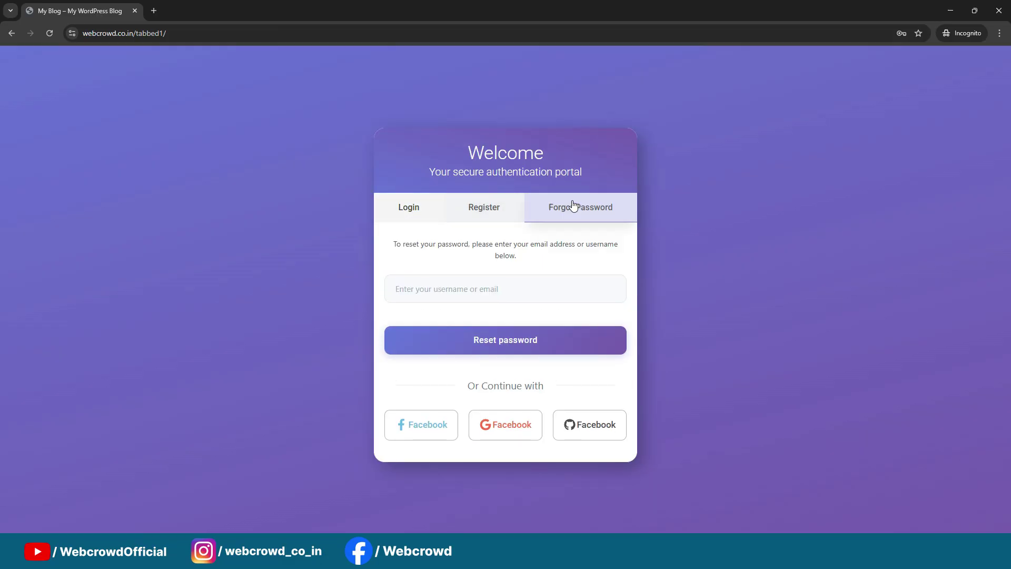
pyautogui.click(404, 212)
pyautogui.click(622, 207)
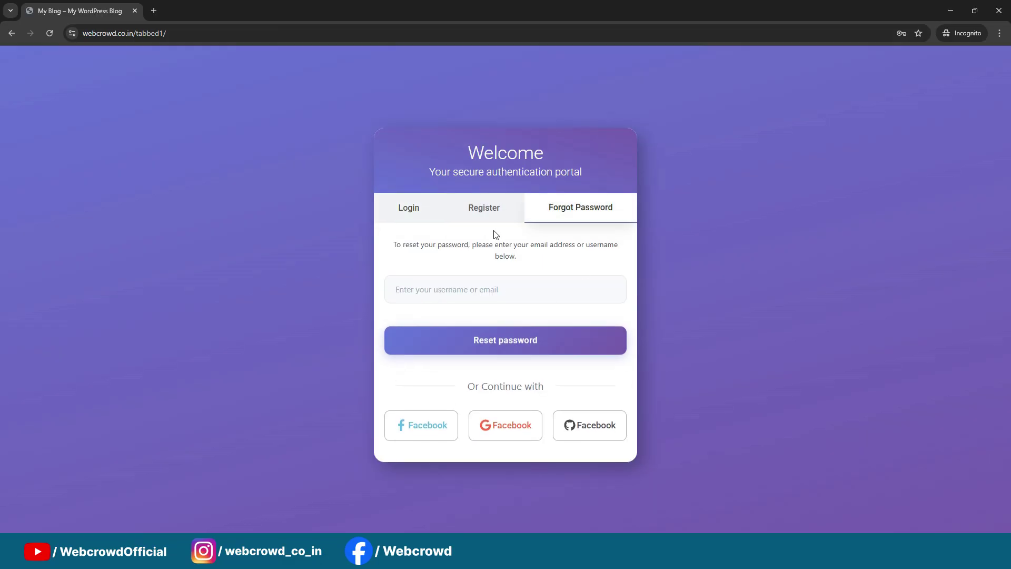
pyautogui.click(487, 210)
# Submit the Register form empty to test validation, then dismiss the error messages
pyautogui.click(481, 381)
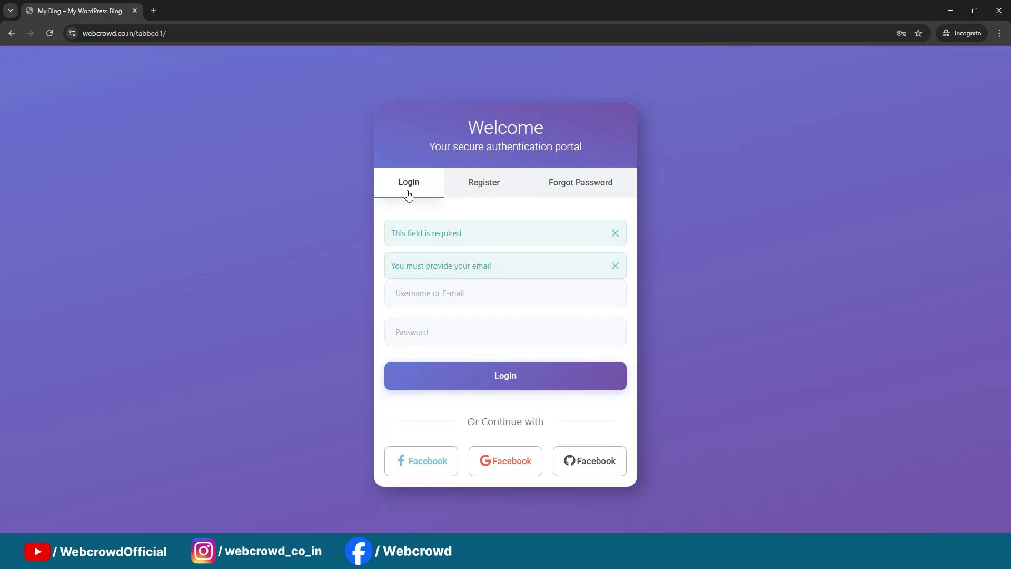
pyautogui.click(615, 233)
pyautogui.click(615, 266)
pyautogui.click(615, 251)
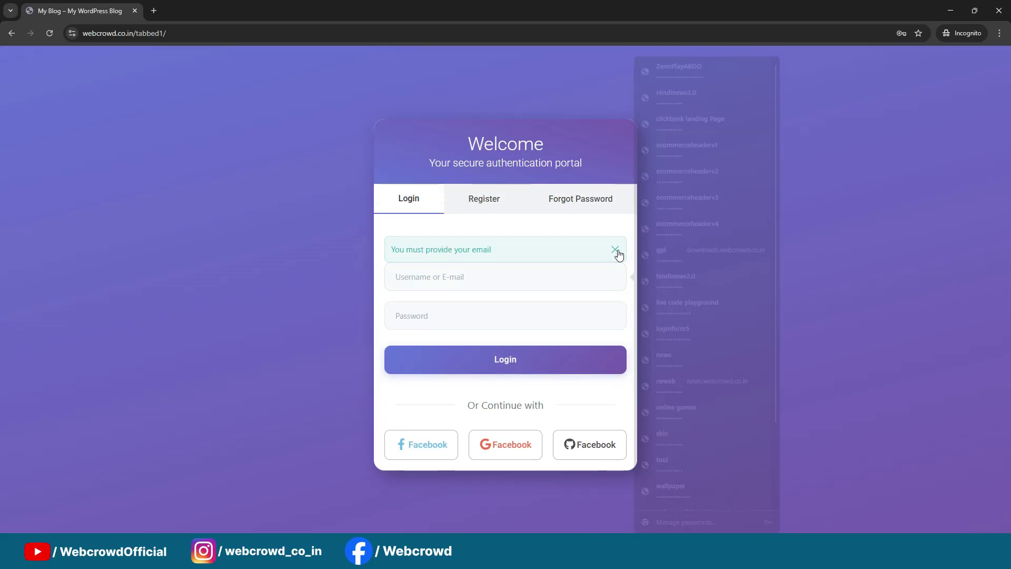
pyautogui.click(500, 213)
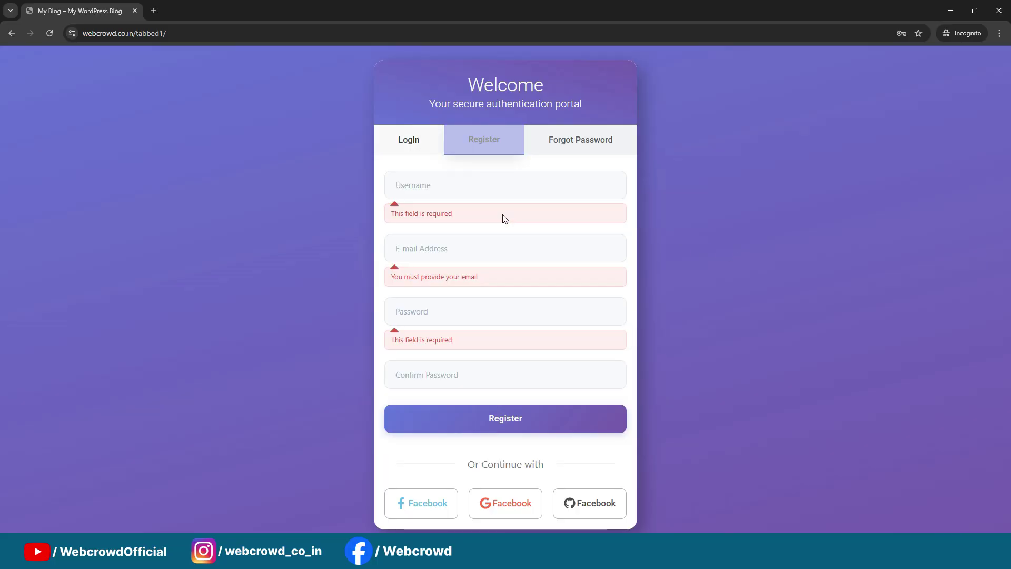
pyautogui.click(417, 157)
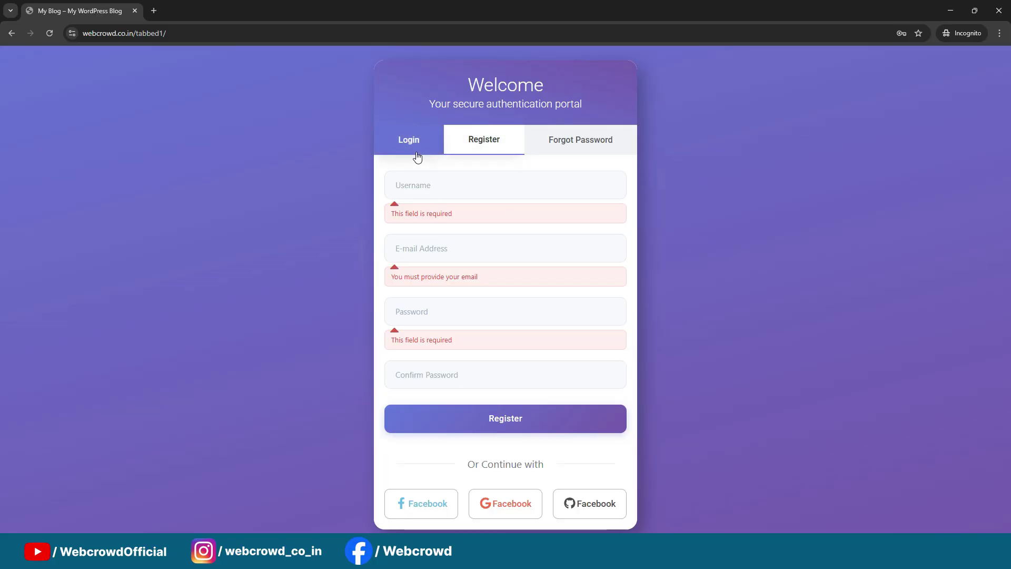
# In Elementor, close the Structure navigator and republish the Login page
pyautogui.click(950, 11)
pyautogui.scroll(2, 744, 220)
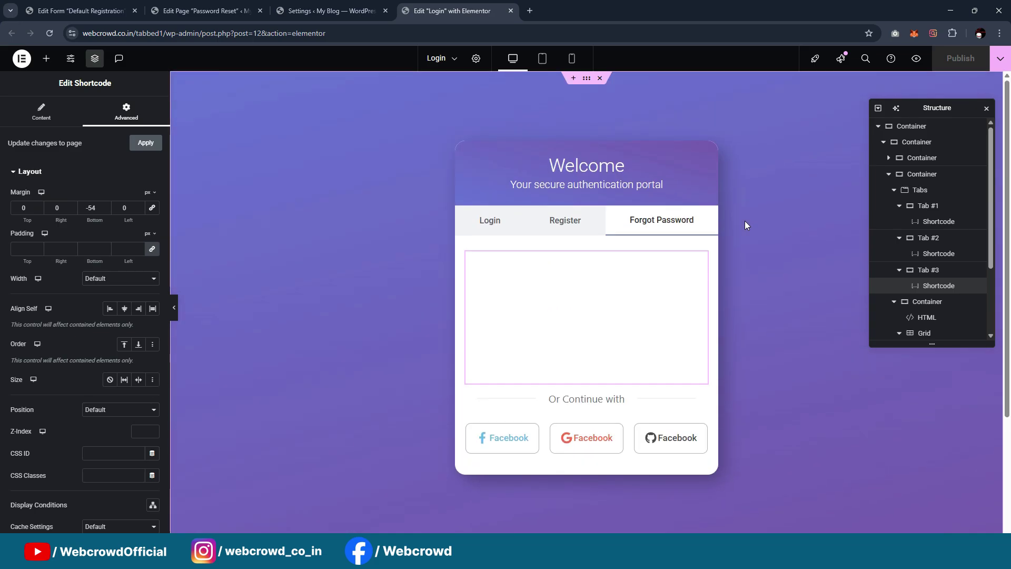
pyautogui.click(514, 221)
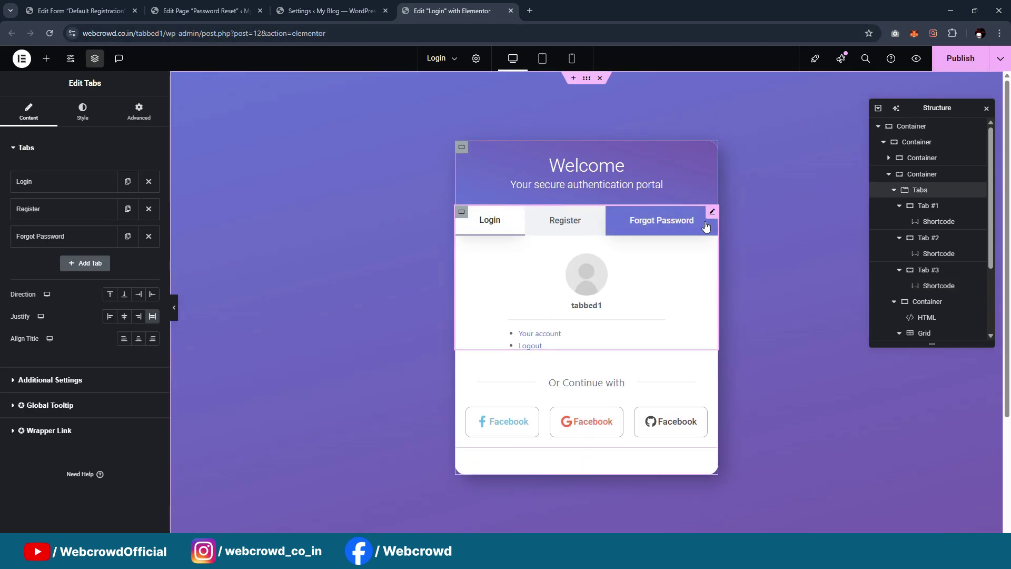
pyautogui.click(986, 108)
pyautogui.click(954, 61)
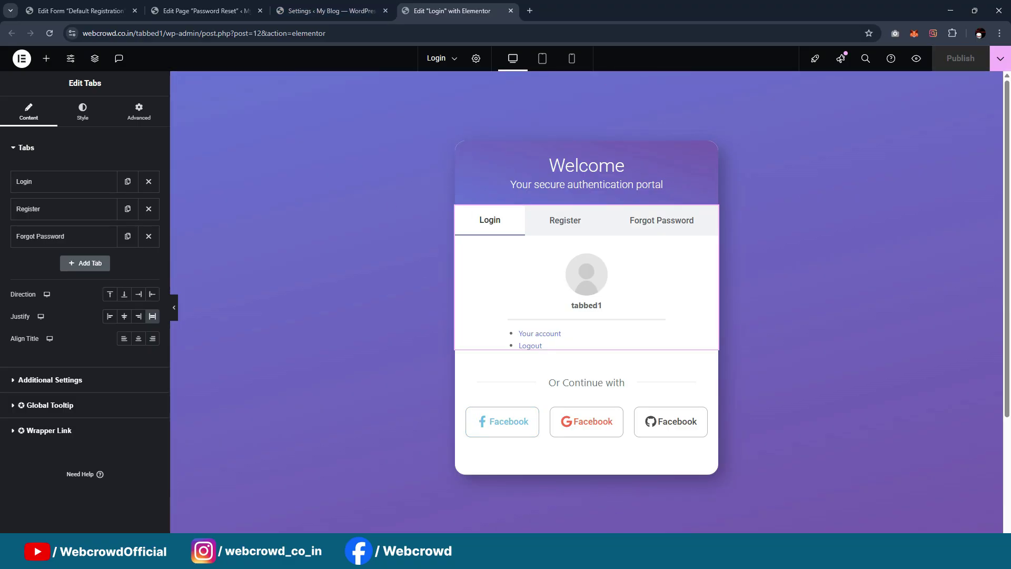
# Retest the live login card's tabs and inspect the Or Continue with social section
pyautogui.moveTo(579, 553)
pyautogui.click(640, 514)
pyautogui.click(479, 216)
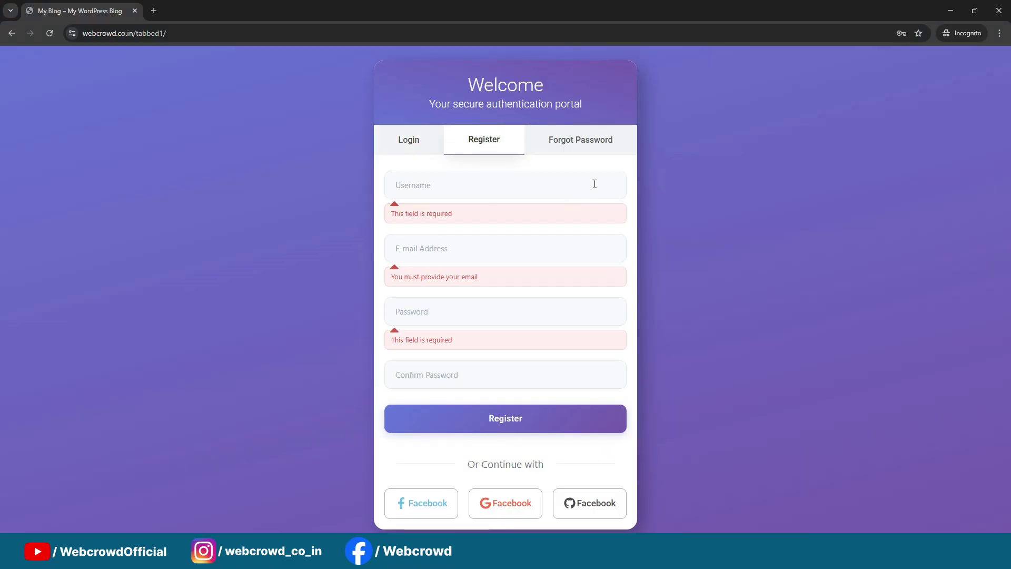
pyautogui.click(592, 143)
pyautogui.click(497, 203)
pyautogui.click(417, 213)
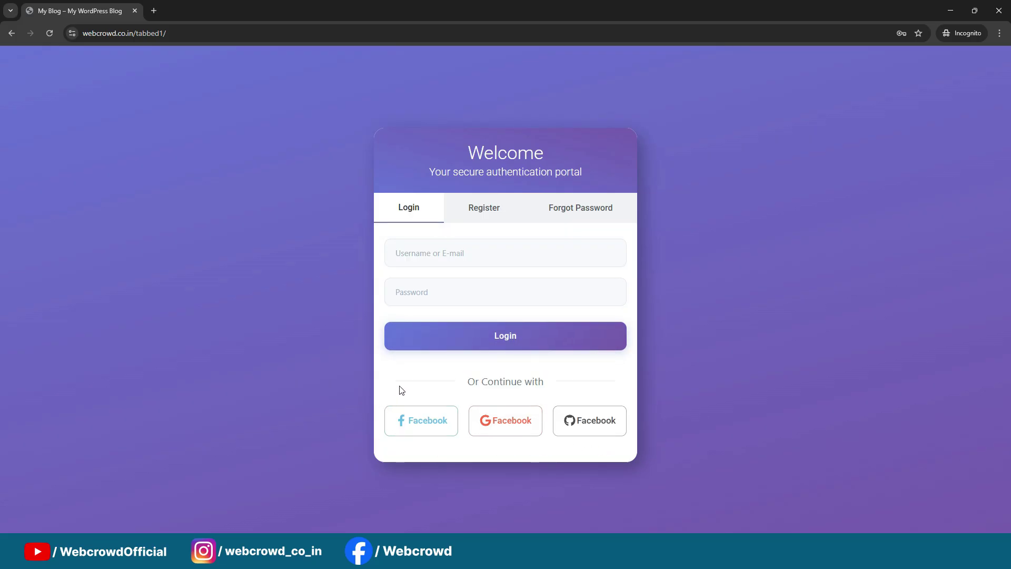
pyautogui.moveTo(380, 397); pyautogui.dragTo(555, 443)
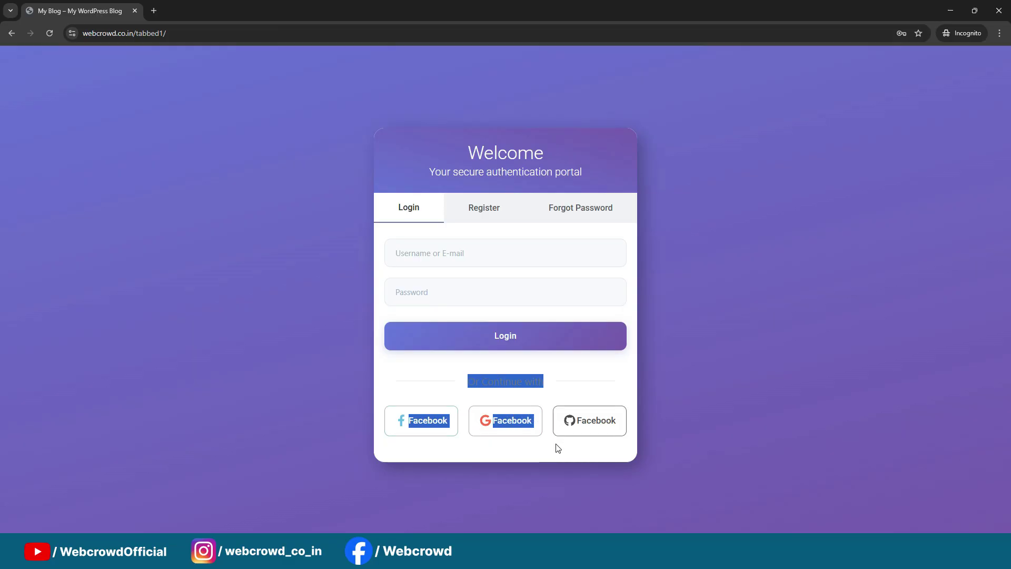
pyautogui.click(555, 446)
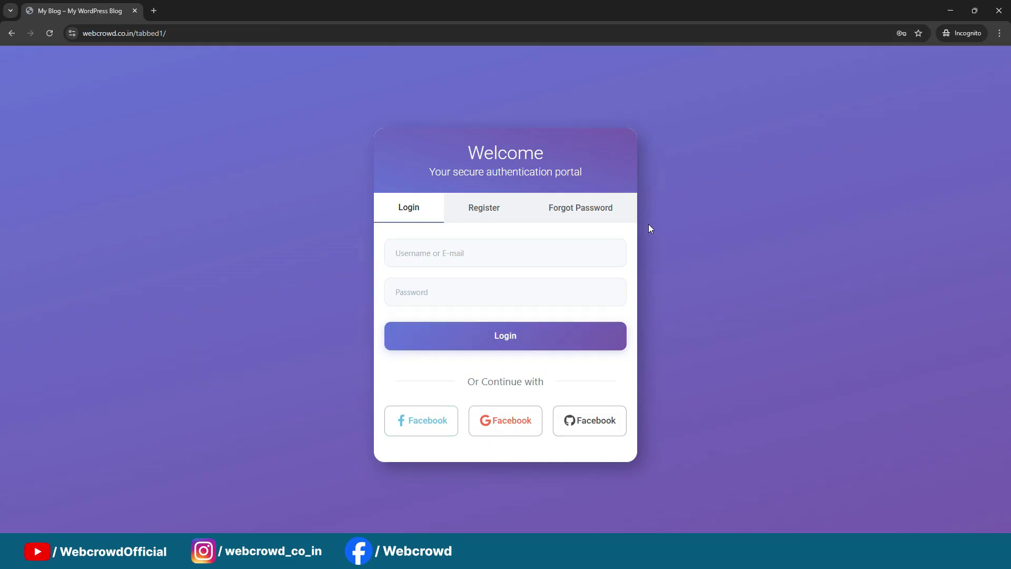
# Scroll through the new user's Account dashboard with its stat cards and charts
pyautogui.click(957, 9)
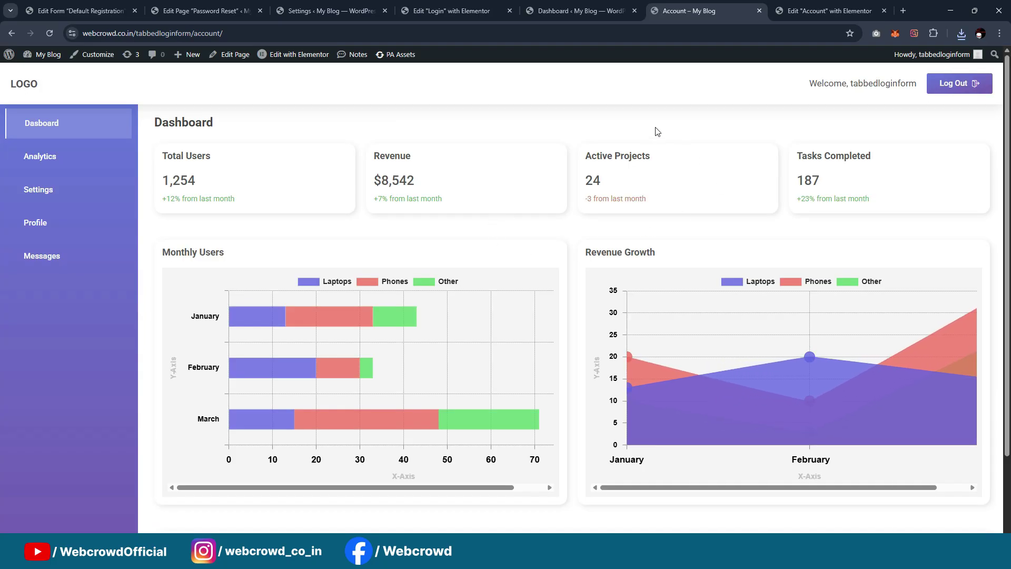
pyautogui.scroll(-2, 684, 205)
pyautogui.scroll(2, 681, 246)
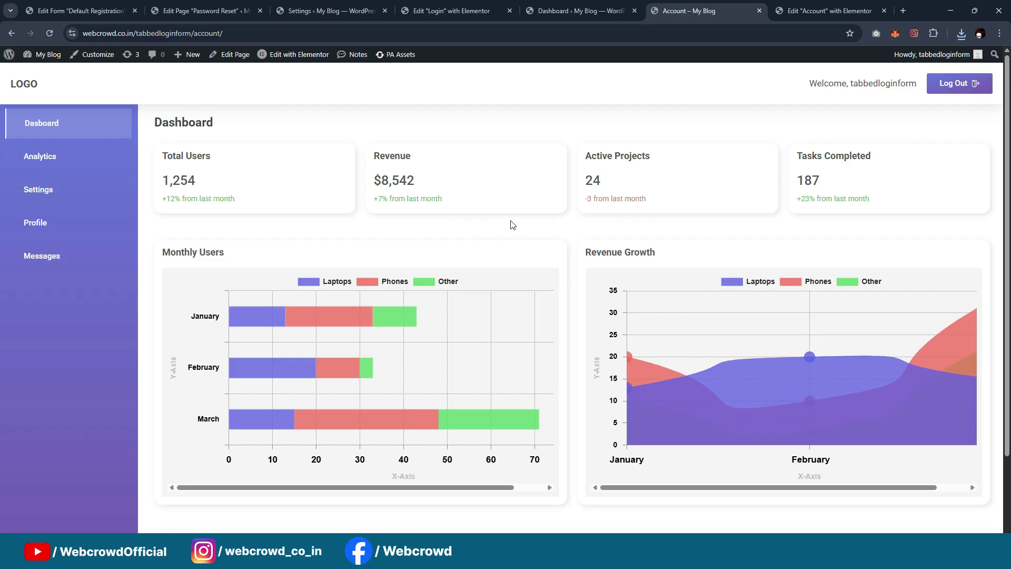
pyautogui.scroll(-1, 501, 230)
pyautogui.scroll(1, 501, 230)
pyautogui.scroll(-1, 541, 252)
pyautogui.scroll(1, 465, 345)
pyautogui.scroll(-1, 403, 329)
pyautogui.scroll(1, 402, 328)
pyautogui.scroll(-2, 741, 224)
pyautogui.scroll(2, 734, 219)
# Select the end of the Account page's web address
pyautogui.click(231, 33)
pyautogui.press('End')
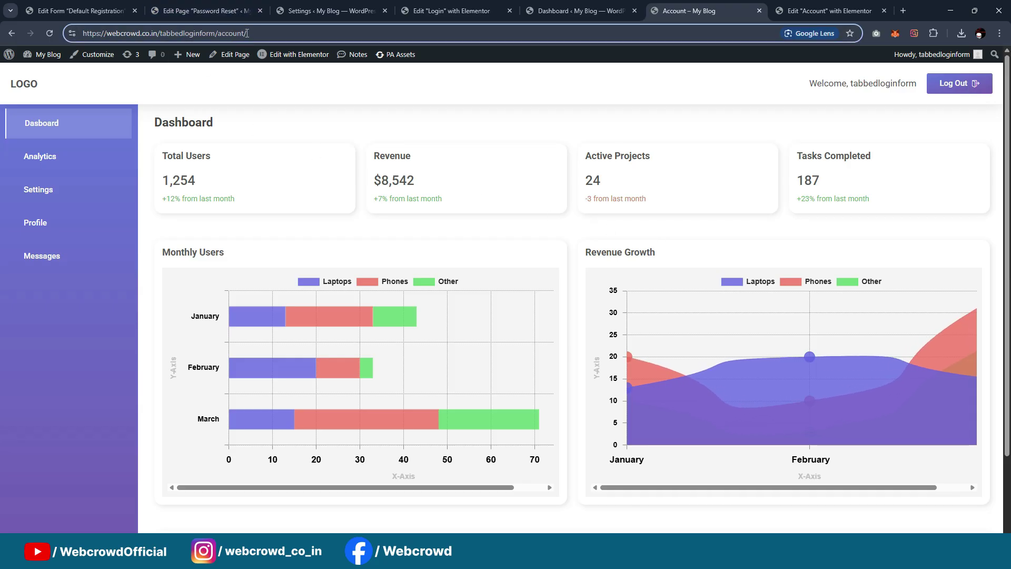
pyautogui.moveTo(247, 33); pyautogui.dragTo(226, 37)
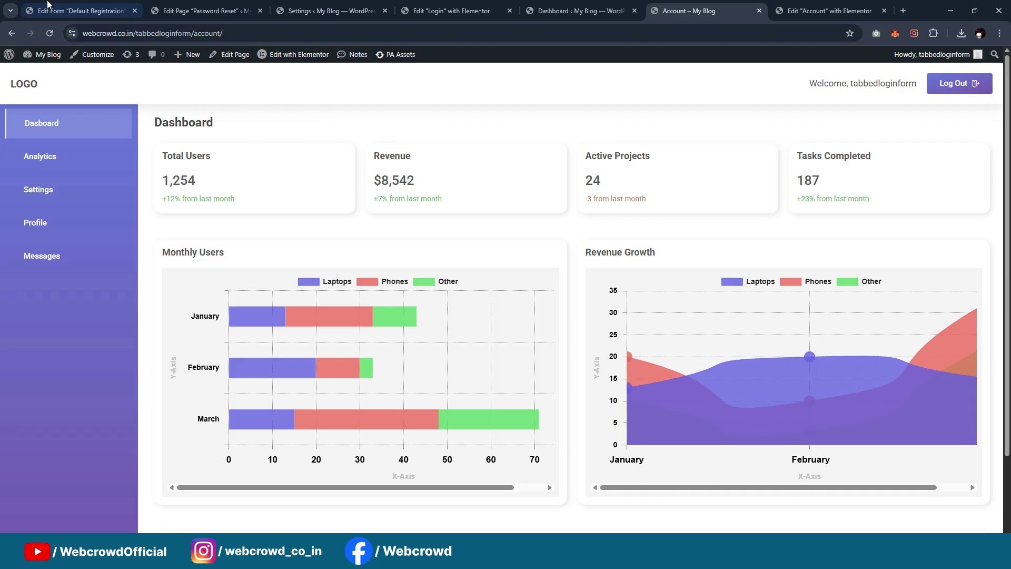
# Open the Account page for editing from the All Pages list
pyautogui.click(79, 10)
pyautogui.scroll(3, 50, 290)
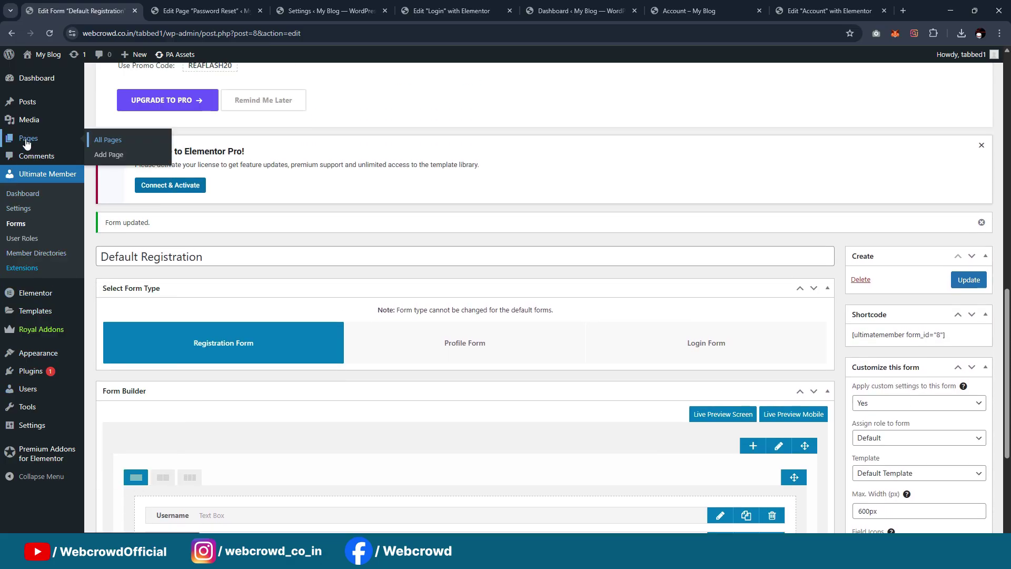
pyautogui.middleClick(116, 142)
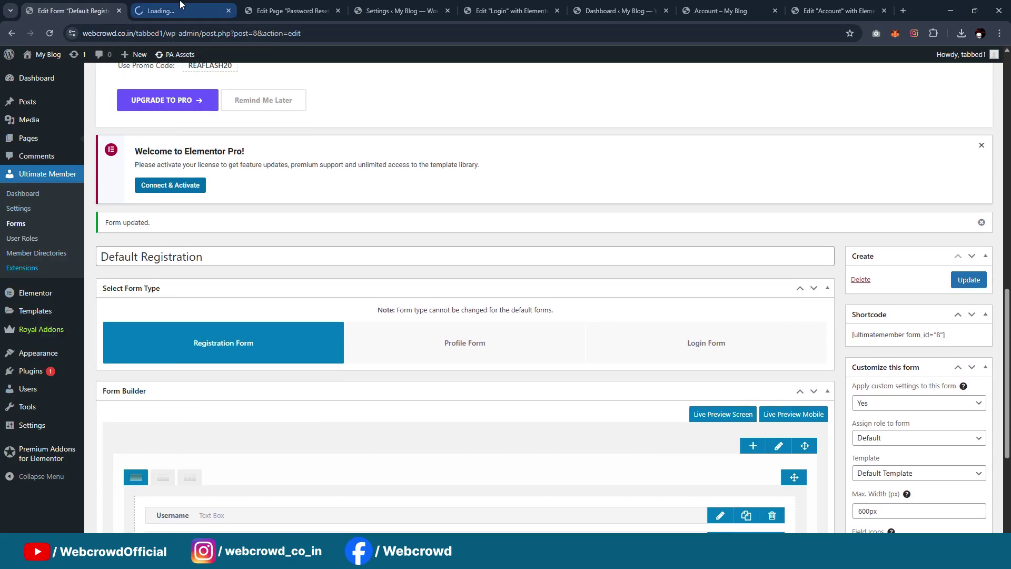
pyautogui.click(181, 7)
pyautogui.scroll(-15, 437, 213)
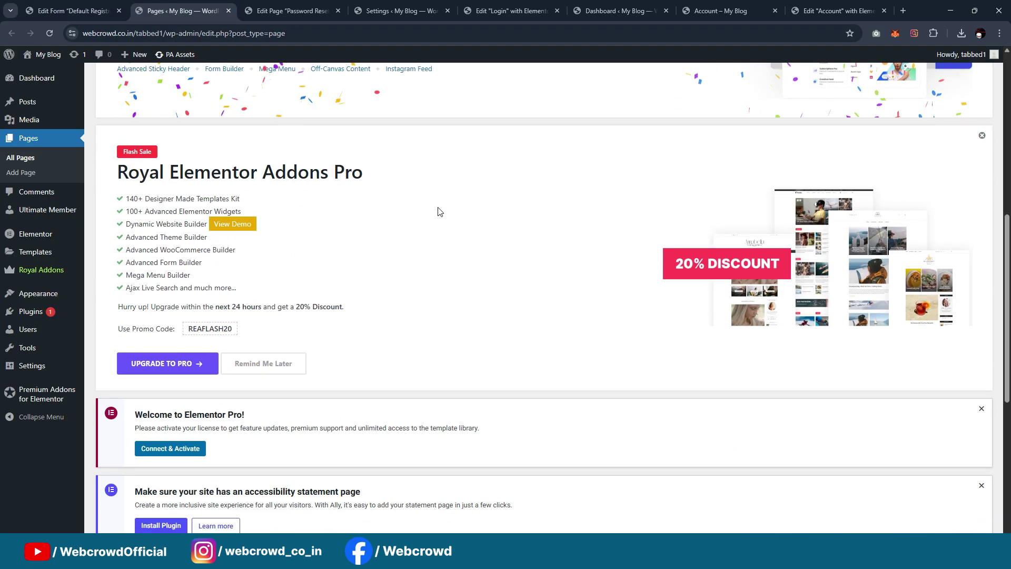
pyautogui.moveTo(202, 284)
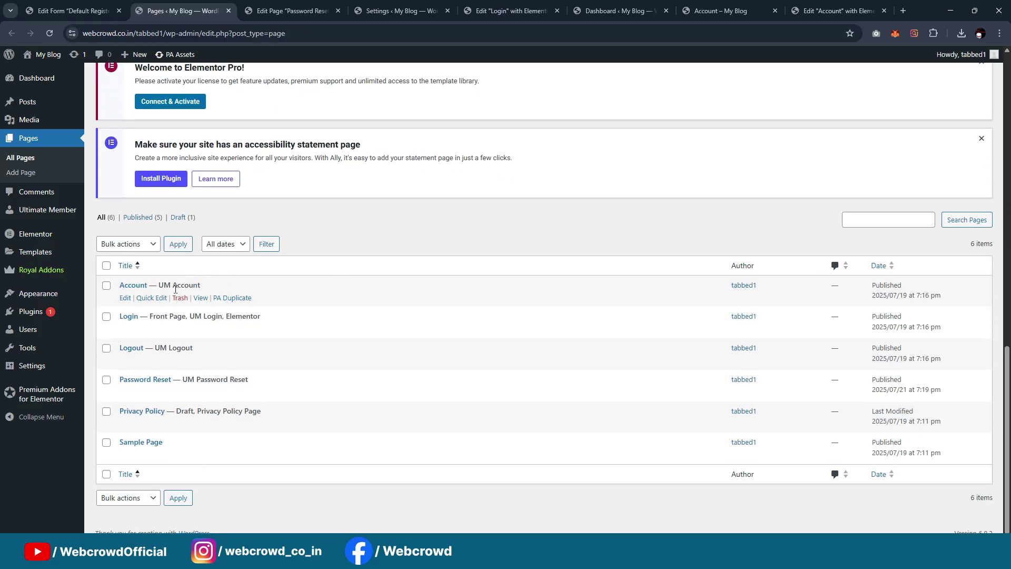
pyautogui.click(125, 298)
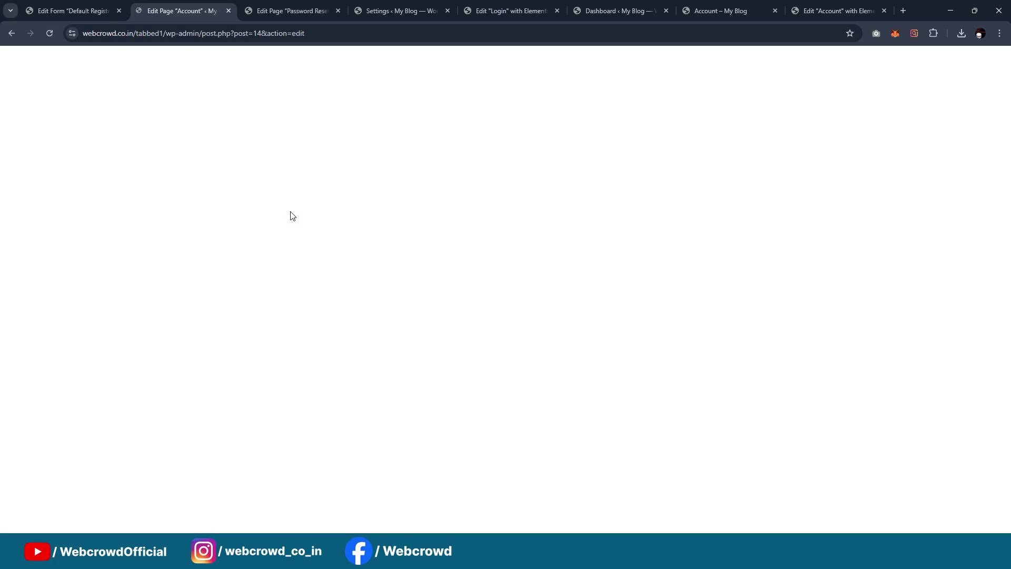
# Set the Account page template to Elementor Full Width and save the page
pyautogui.scroll(-1, 204, 211)
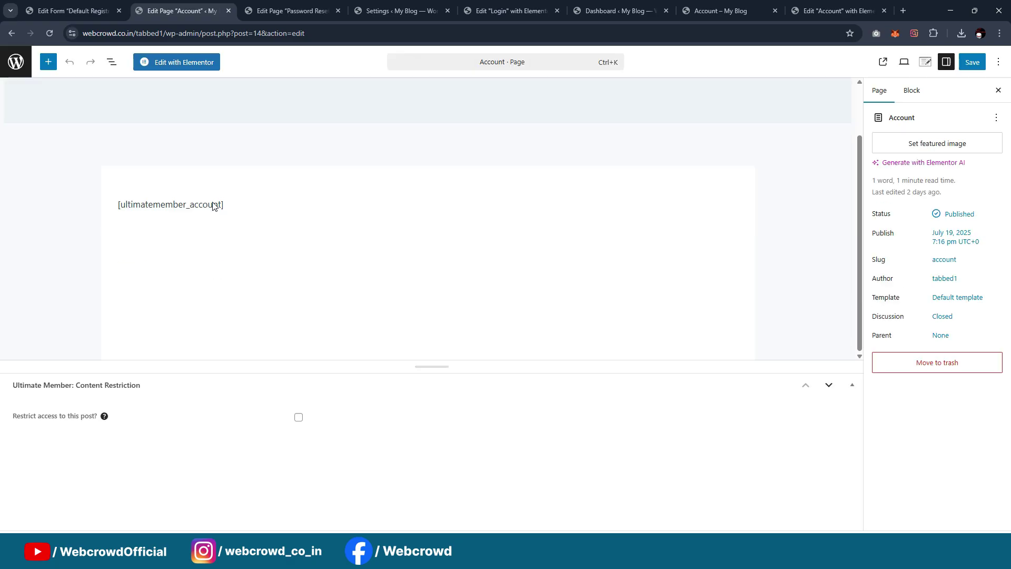
pyautogui.click(248, 206)
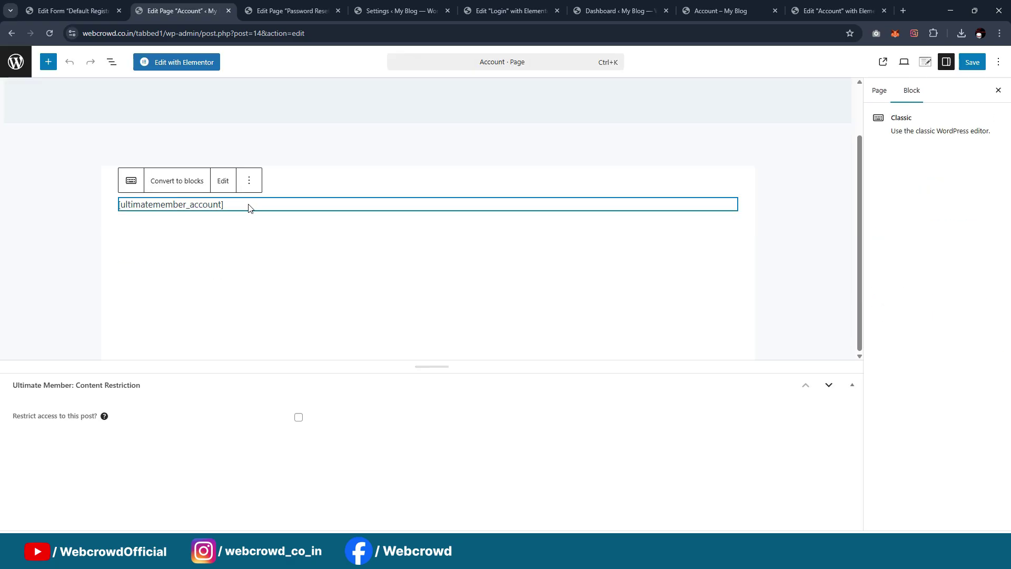
pyautogui.click(879, 93)
pyautogui.click(959, 297)
pyautogui.click(789, 356)
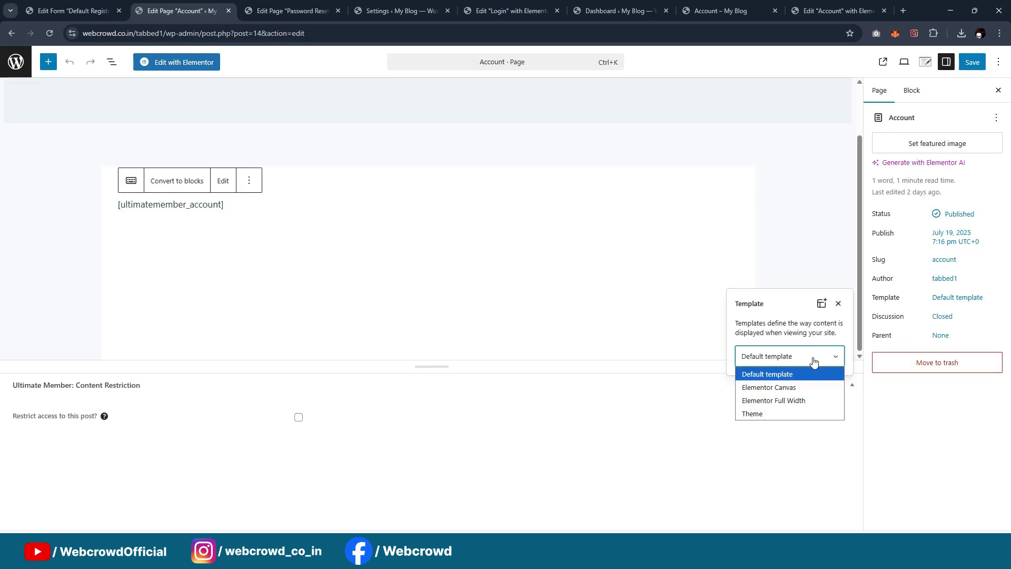
pyautogui.click(792, 398)
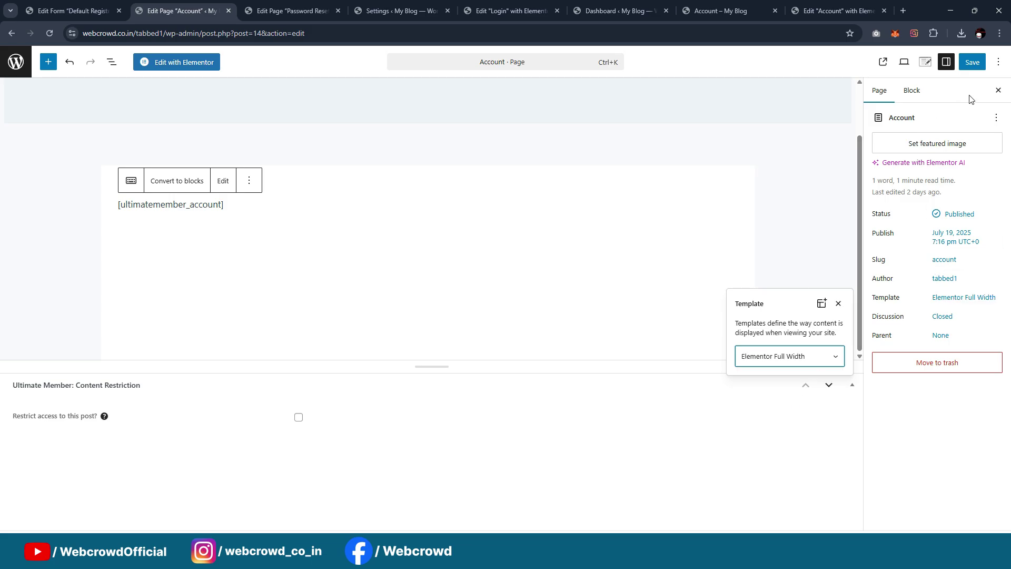
pyautogui.click(854, 139)
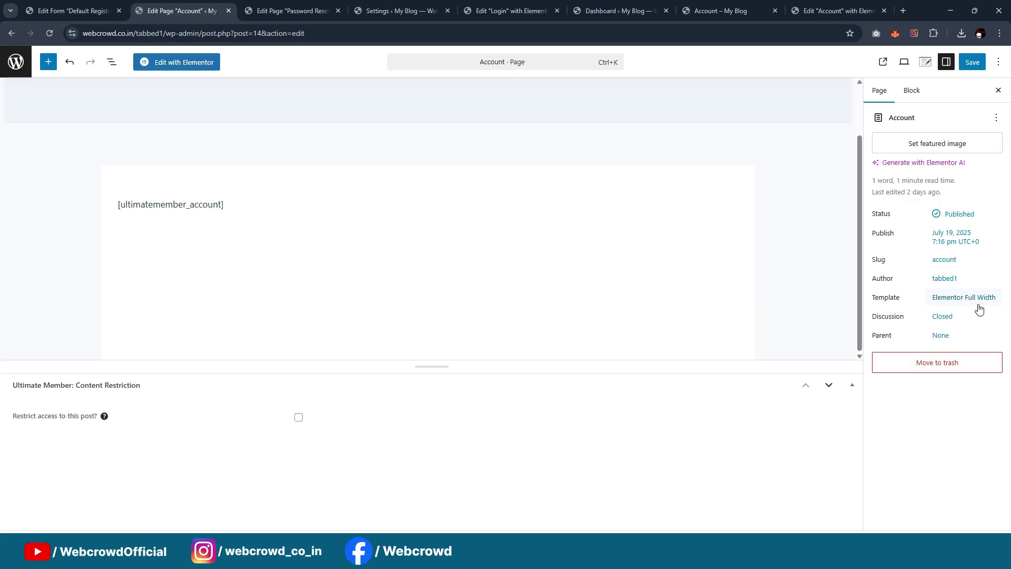
pyautogui.click(983, 63)
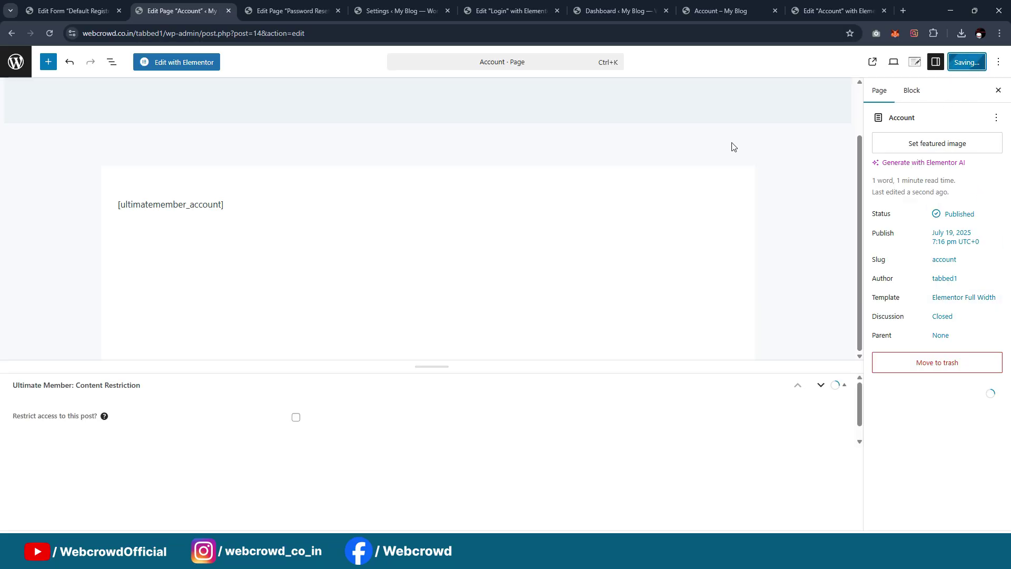
# Open the Account page in Elementor and delete its empty container
pyautogui.click(189, 72)
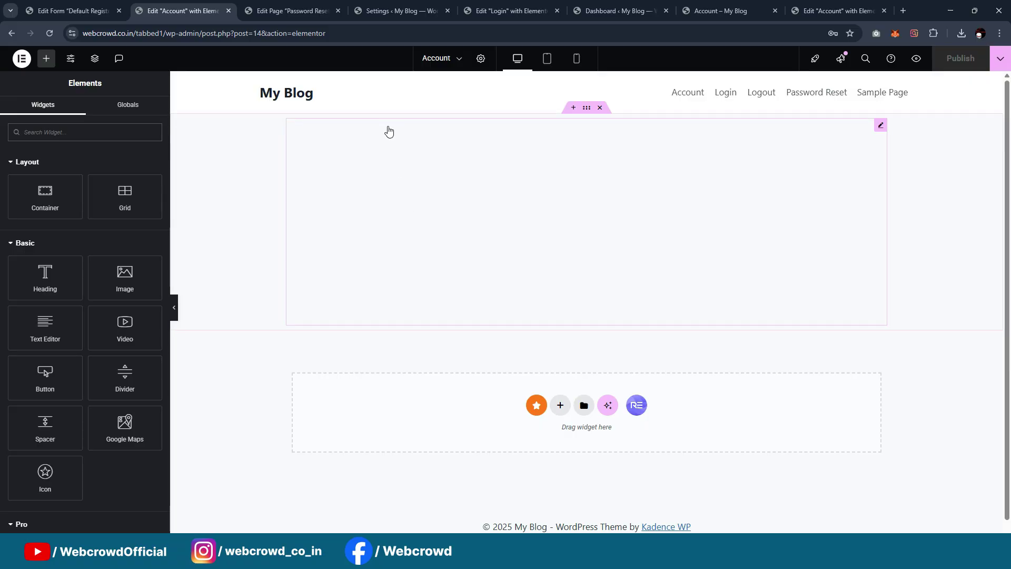
pyautogui.click(600, 108)
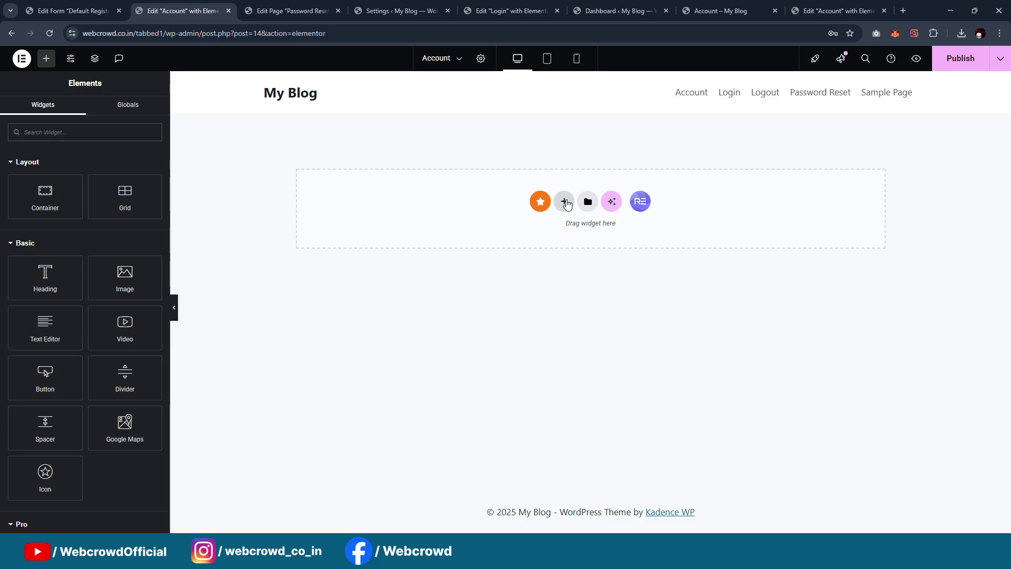
pyautogui.click(564, 202)
pyautogui.click(868, 185)
# Import the Dashboard template JSON into the Elementor template library
pyautogui.click(588, 202)
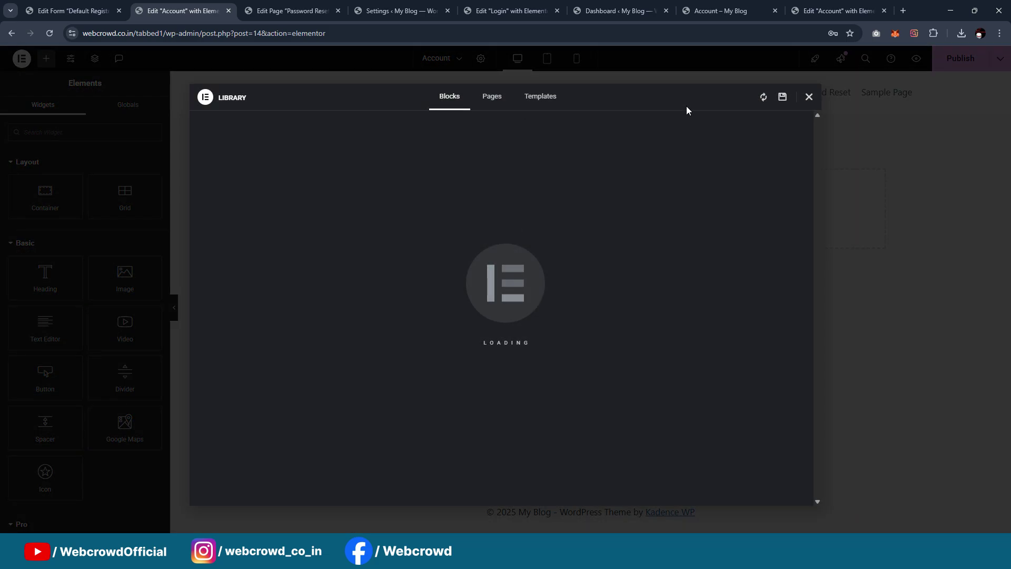
pyautogui.click(541, 96)
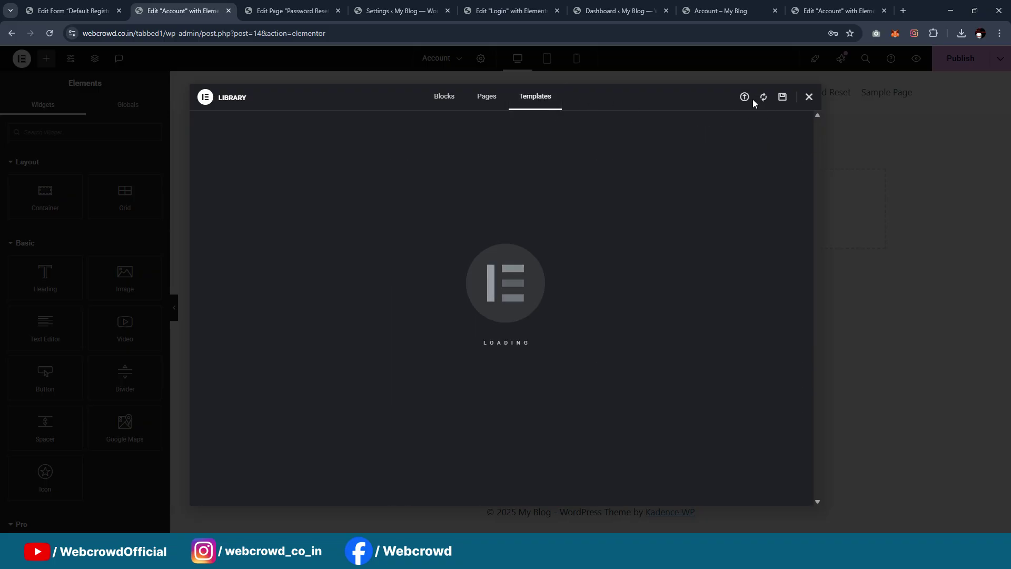
pyautogui.click(747, 100)
pyautogui.click(503, 316)
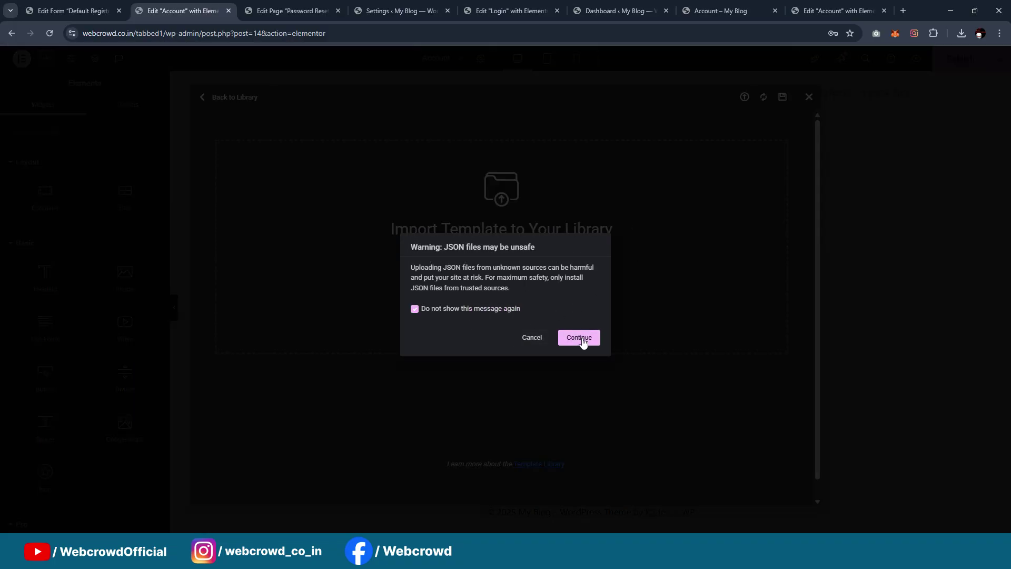
pyautogui.click(582, 339)
pyautogui.click(579, 350)
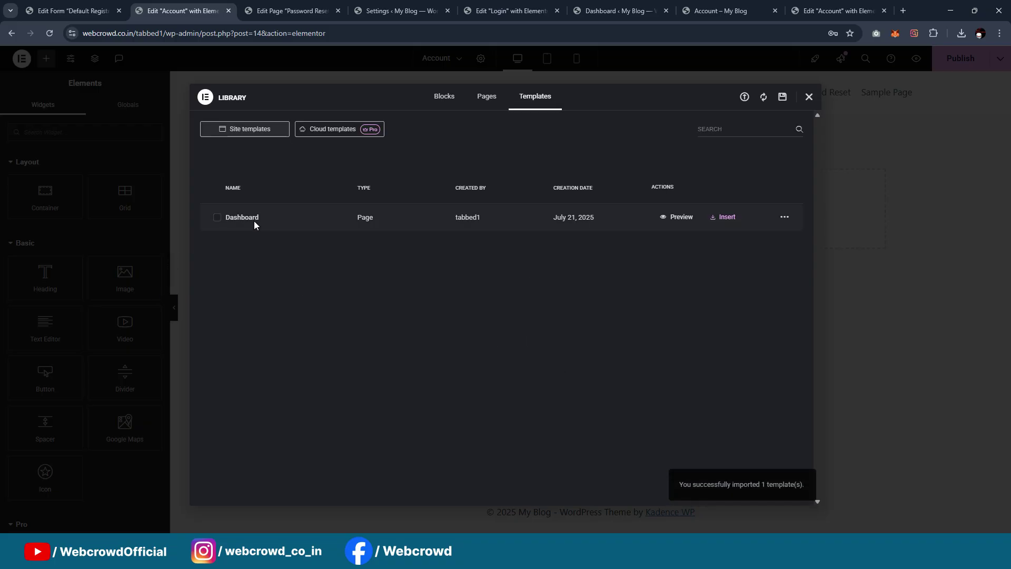
# Insert the Dashboard template into the Account page
pyautogui.click(721, 218)
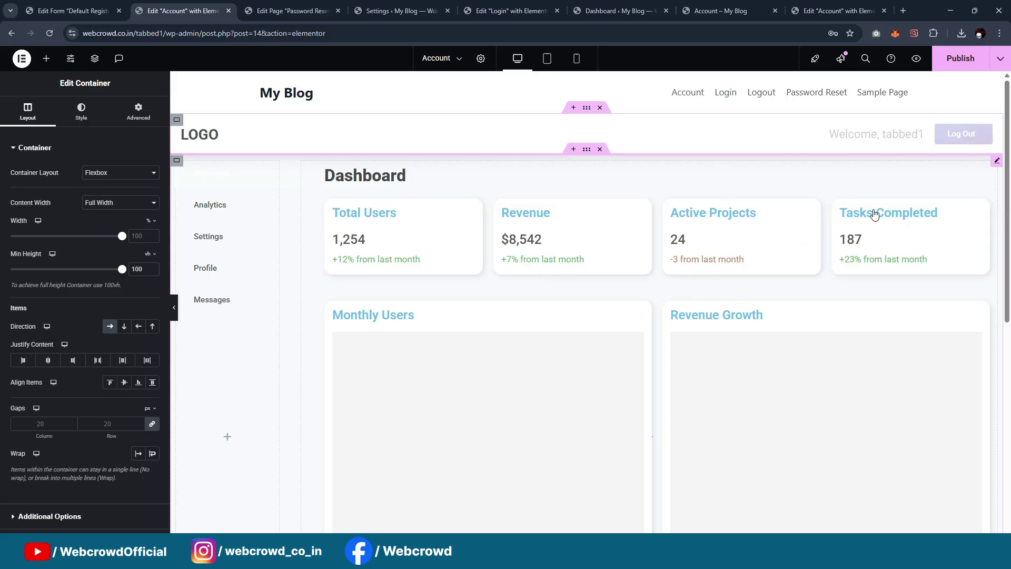
pyautogui.scroll(-5, 848, 268)
pyautogui.scroll(4, 846, 257)
pyautogui.scroll(1, 842, 254)
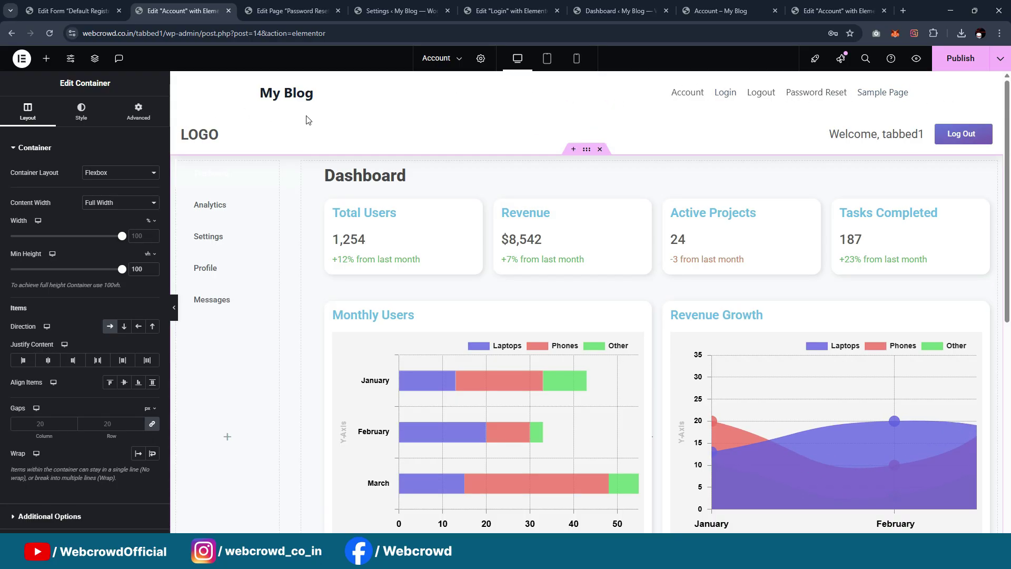
# Set the Account page's layout to Elementor Canvas to hide the site header
pyautogui.click(480, 58)
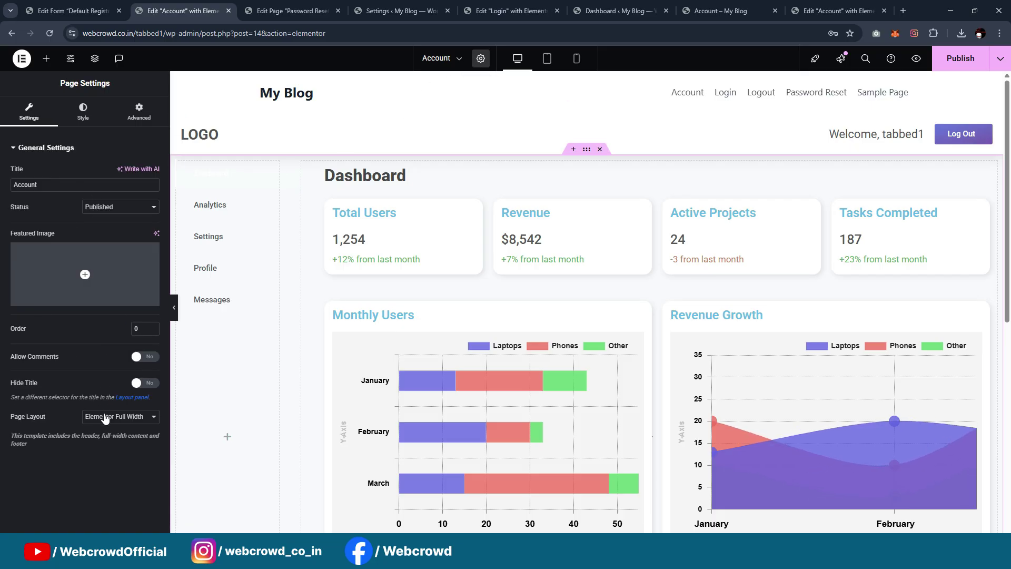
pyautogui.click(105, 418)
pyautogui.click(110, 445)
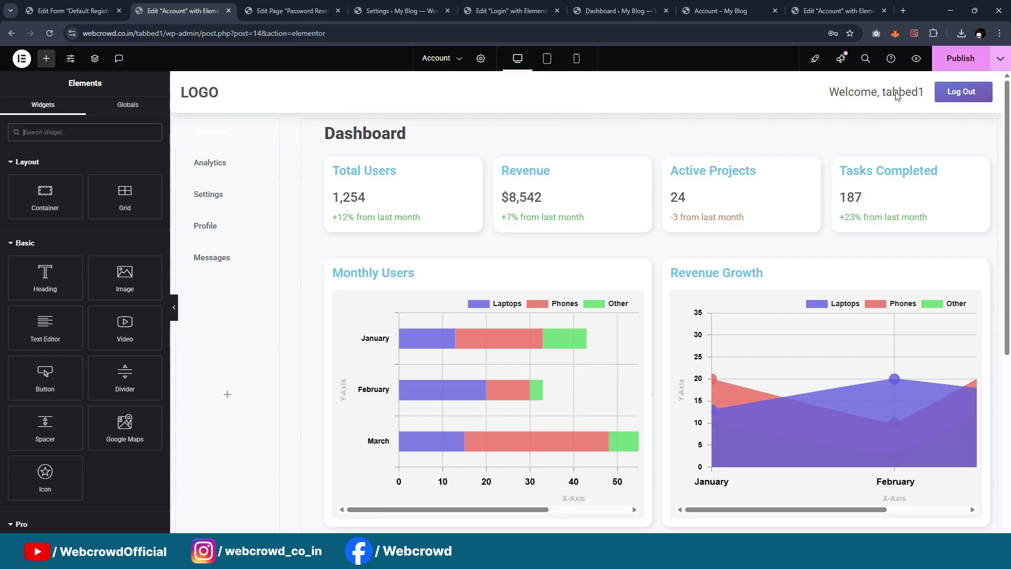
pyautogui.scroll(-4, 758, 258)
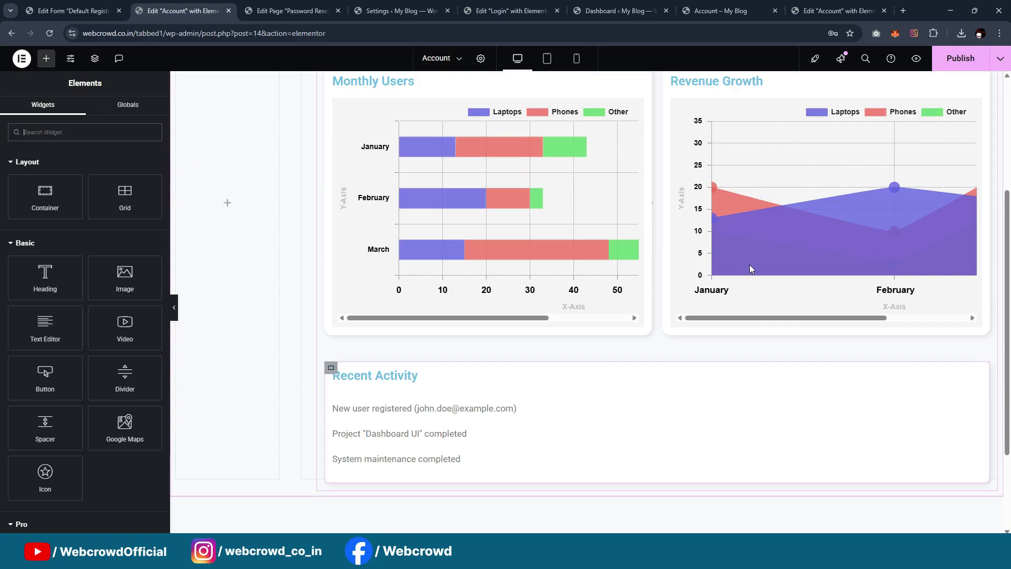
pyautogui.scroll(4, 749, 269)
# Give the Total Users heading a dark global text colour
pyautogui.click(374, 172)
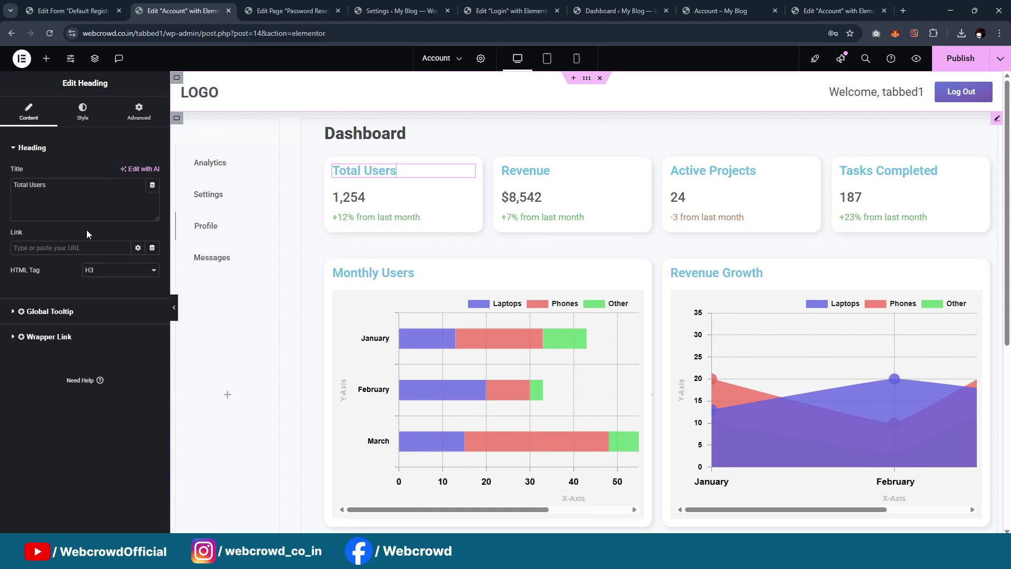
pyautogui.click(83, 112)
pyautogui.click(137, 203)
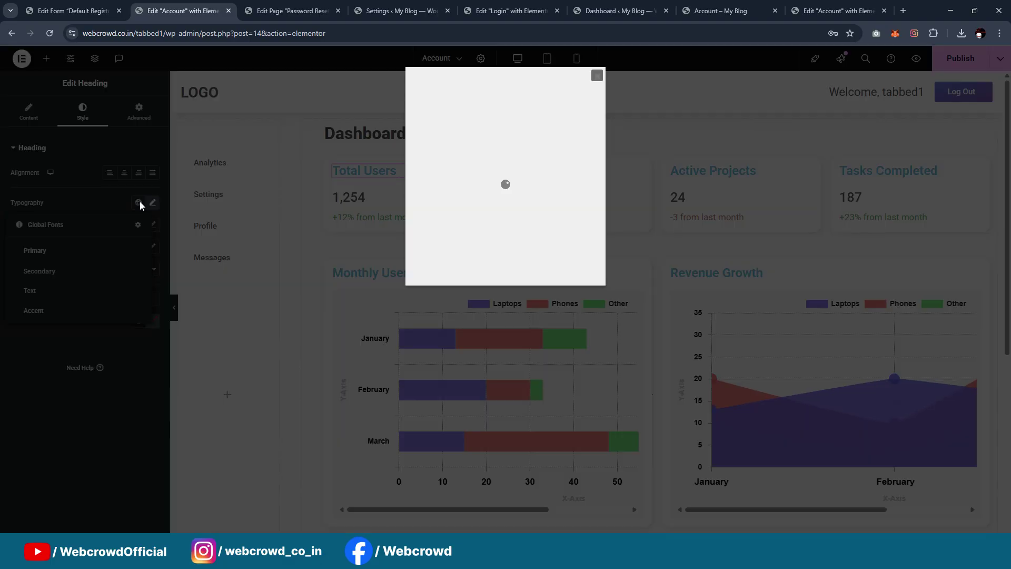
pyautogui.click(595, 76)
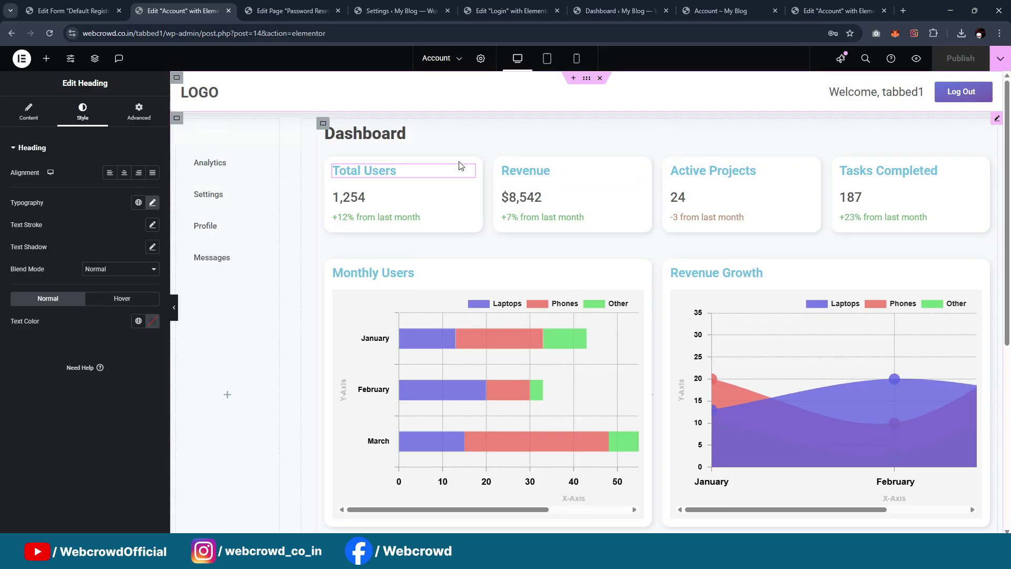
pyautogui.scroll(-4, 574, 232)
pyautogui.scroll(3, 552, 258)
pyautogui.scroll(-3, 551, 255)
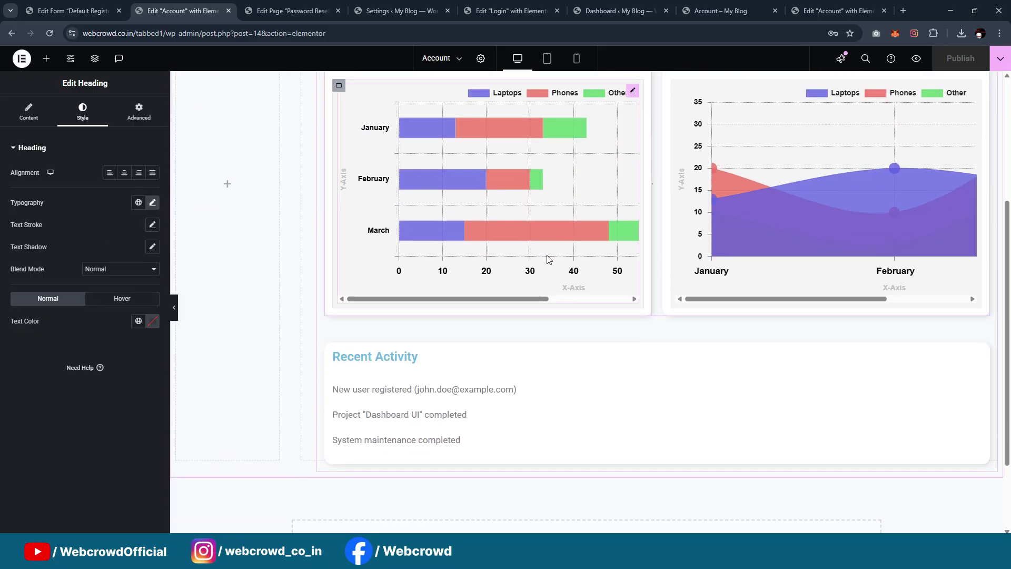
pyautogui.scroll(4, 480, 314)
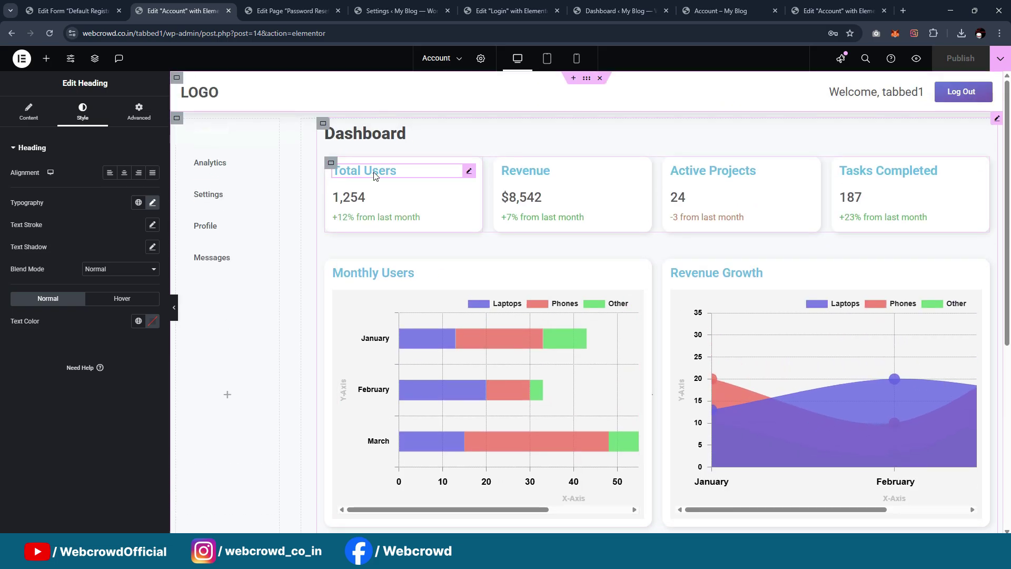
pyautogui.click(137, 321)
pyautogui.scroll(-5, 66, 258)
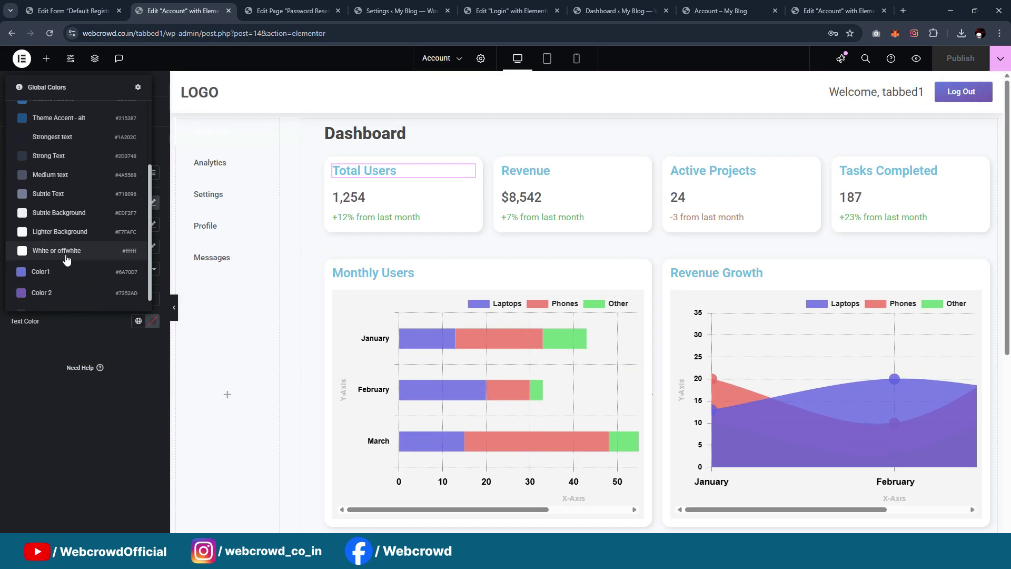
pyautogui.click(63, 295)
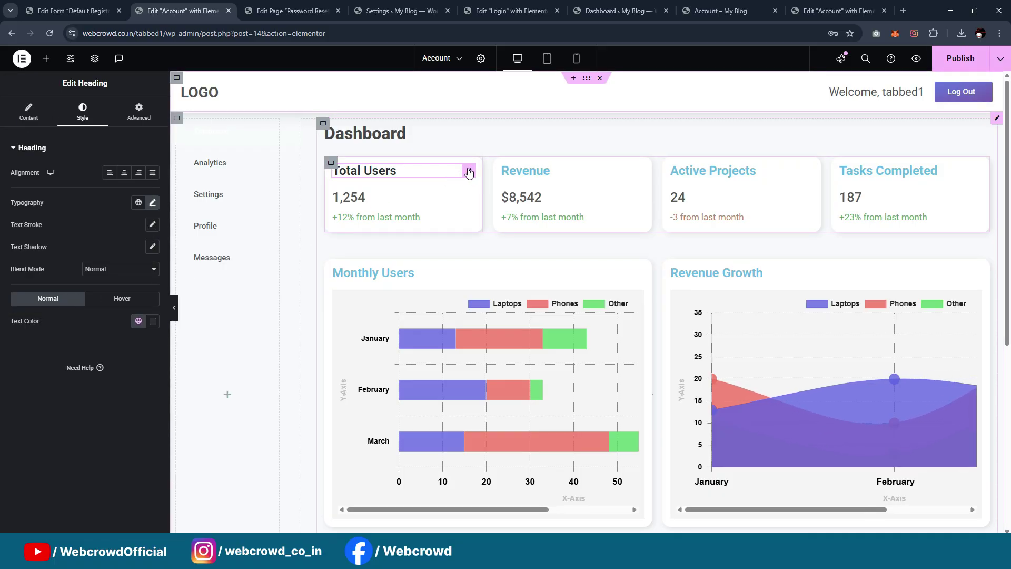
# Copy the Total Users heading style onto the Revenue, Active Projects and Tasks Completed headings
pyautogui.rightClick(469, 171)
pyautogui.click(519, 188)
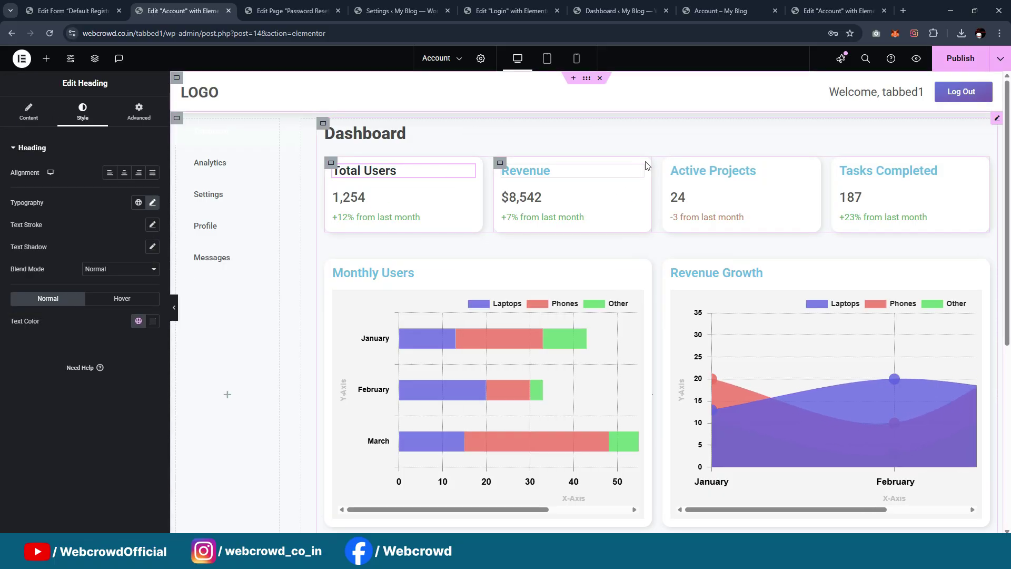
pyautogui.rightClick(640, 169)
pyautogui.click(677, 227)
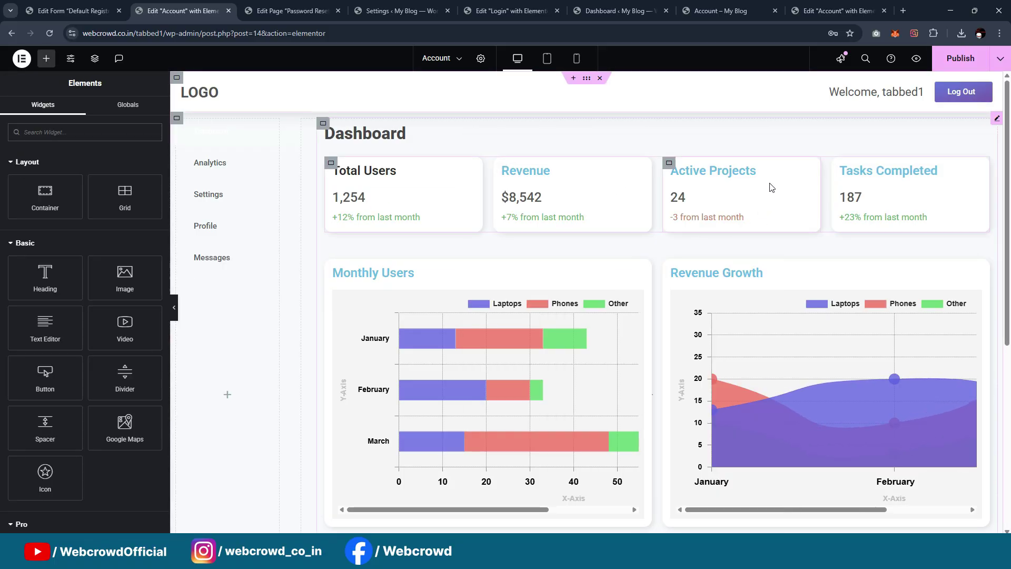
pyautogui.rightClick(808, 171)
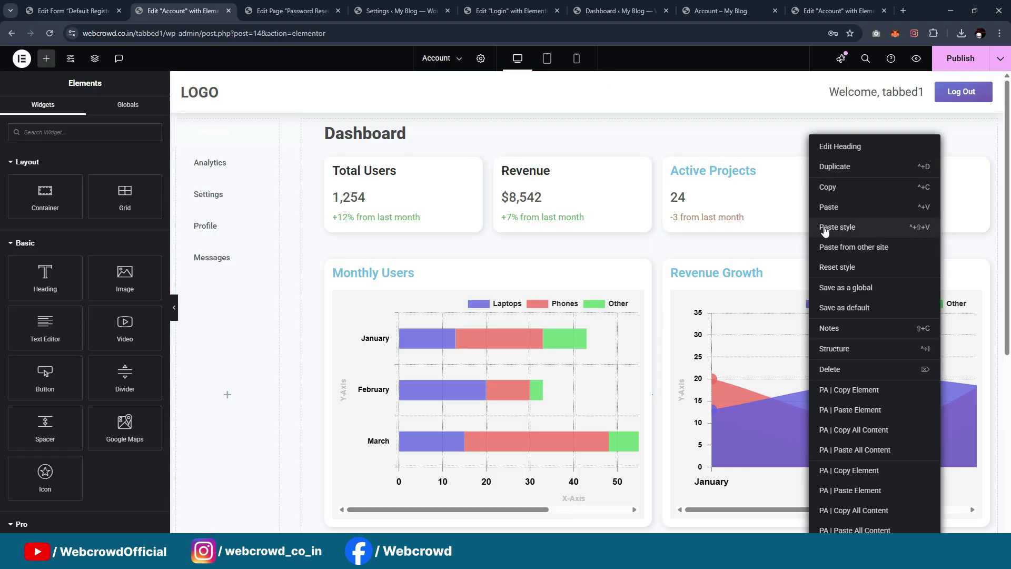
pyautogui.click(824, 227)
pyautogui.rightClick(971, 175)
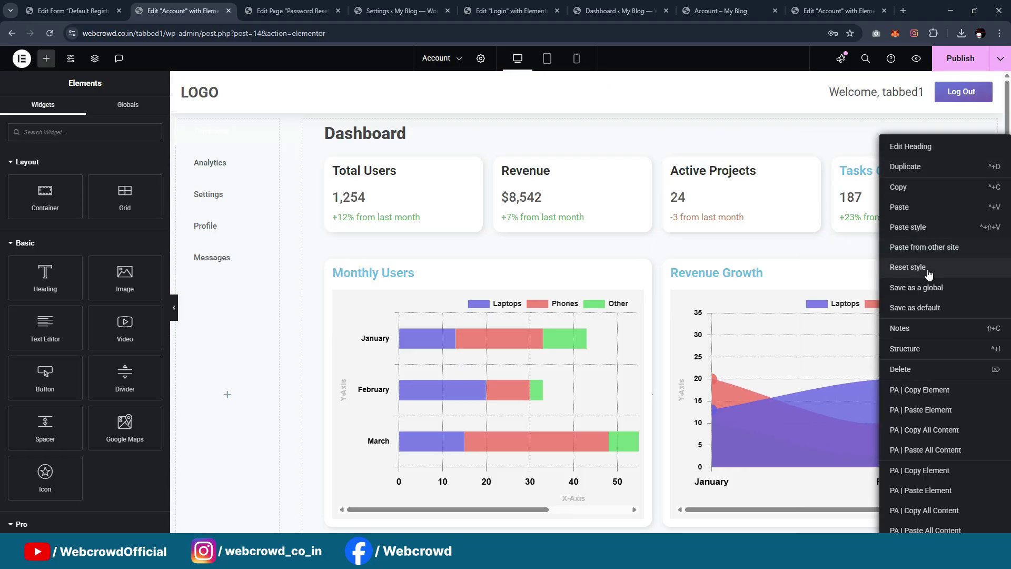
pyautogui.click(928, 230)
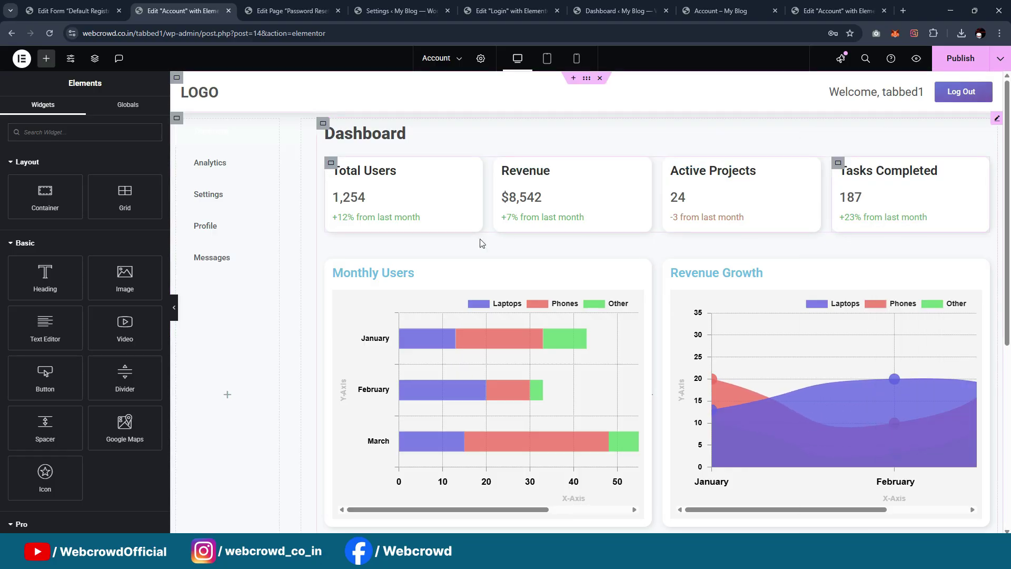
# Paste the same heading style onto the Recent Activity heading
pyautogui.scroll(-4, 477, 245)
pyautogui.click(421, 360)
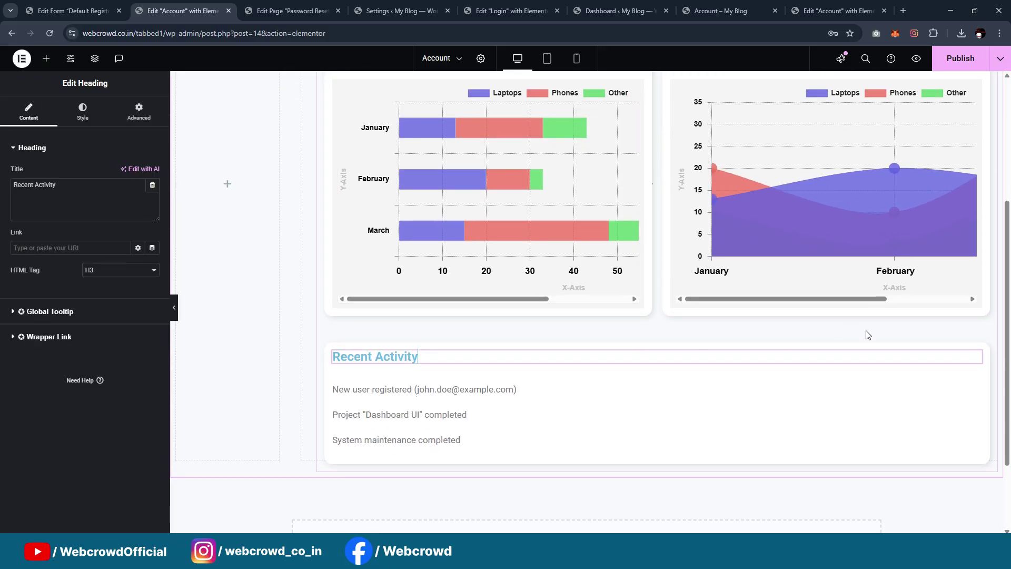
pyautogui.rightClick(975, 358)
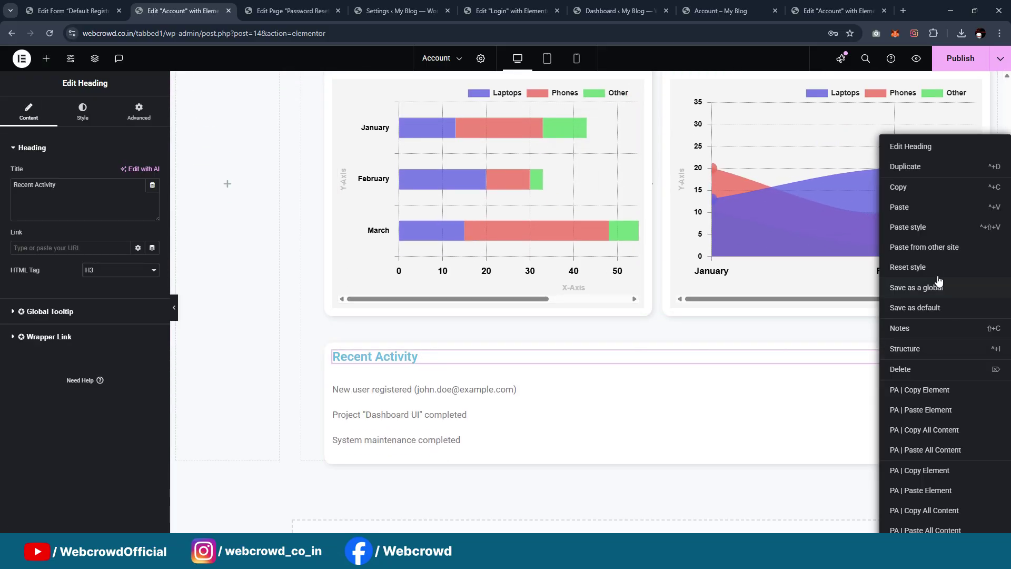
pyautogui.click(979, 226)
pyautogui.scroll(4, 749, 289)
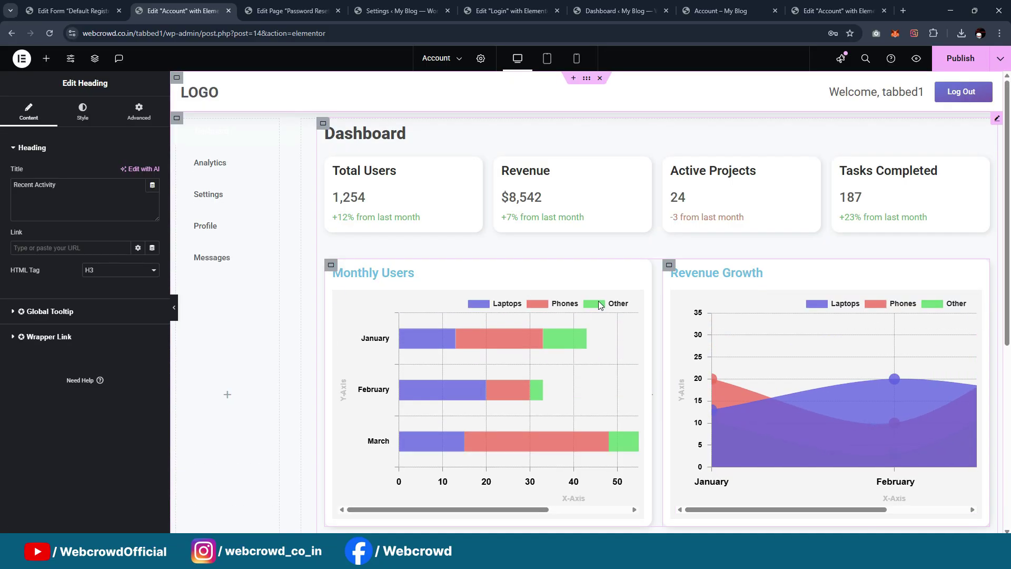
pyautogui.click(178, 119)
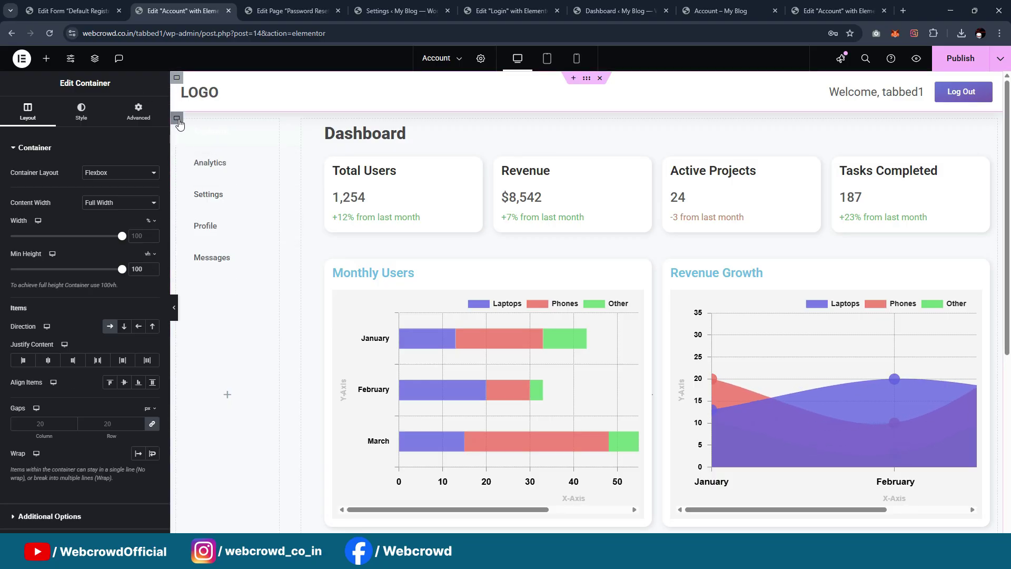
# Select the dashboard's sidebar container through the Navigator
pyautogui.rightClick(179, 123)
pyautogui.click(197, 348)
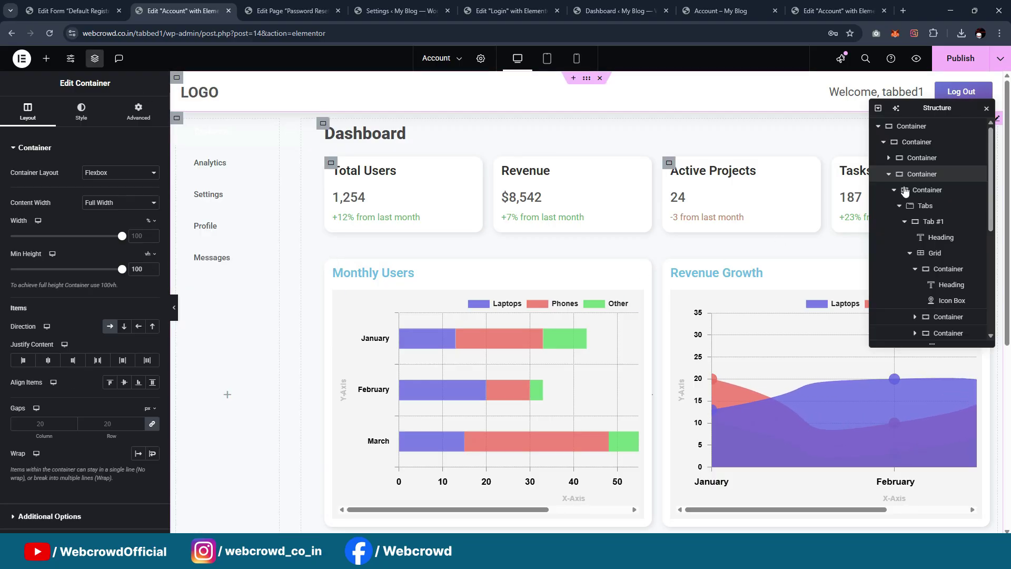
pyautogui.click(941, 191)
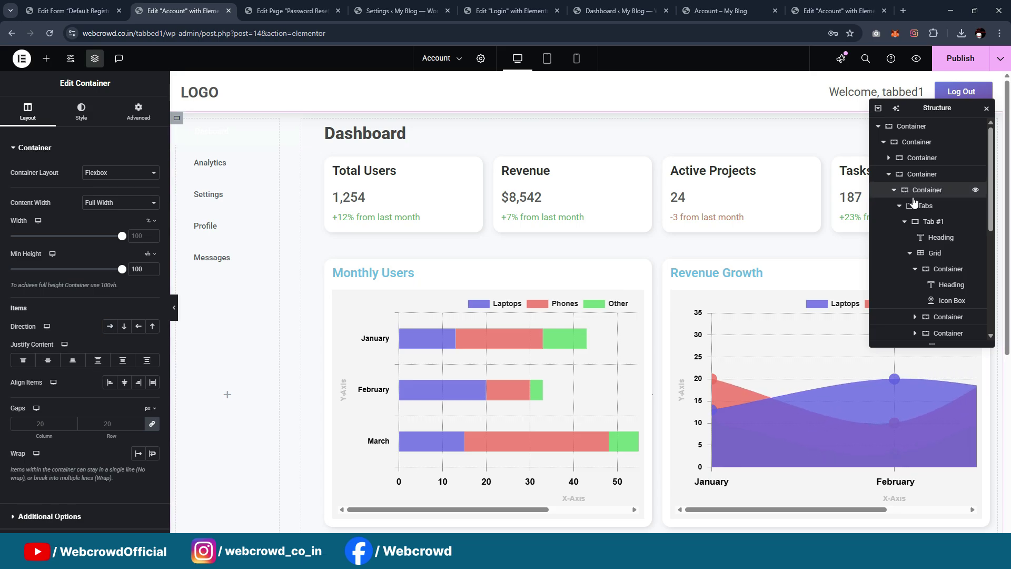
pyautogui.click(894, 190)
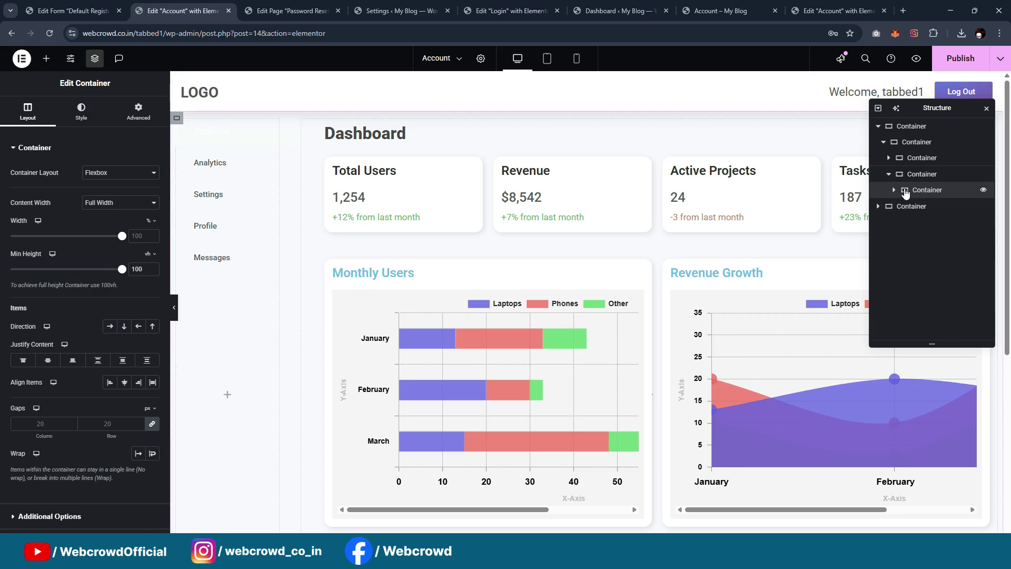
pyautogui.click(900, 208)
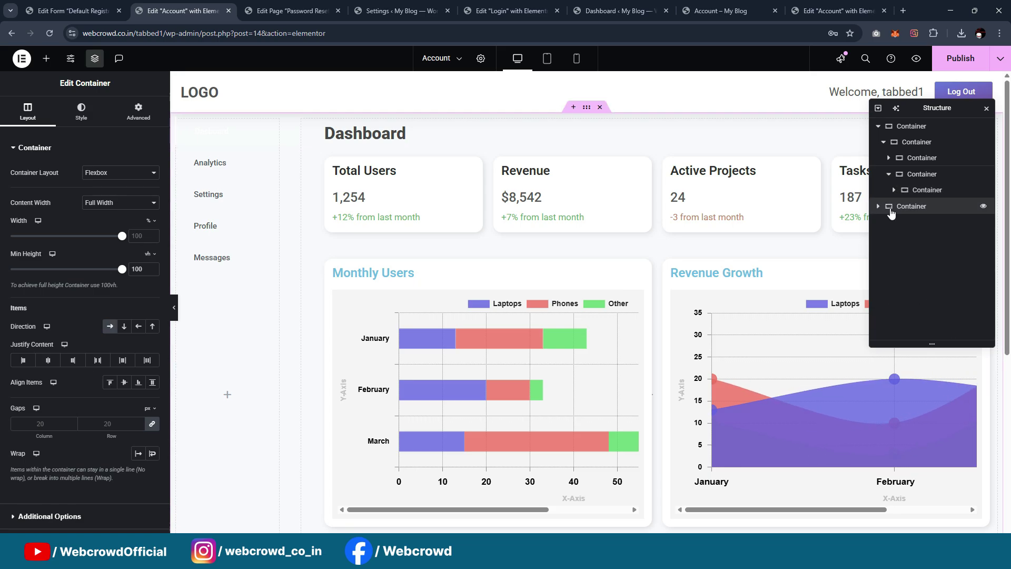
pyautogui.click(878, 205)
pyautogui.click(907, 222)
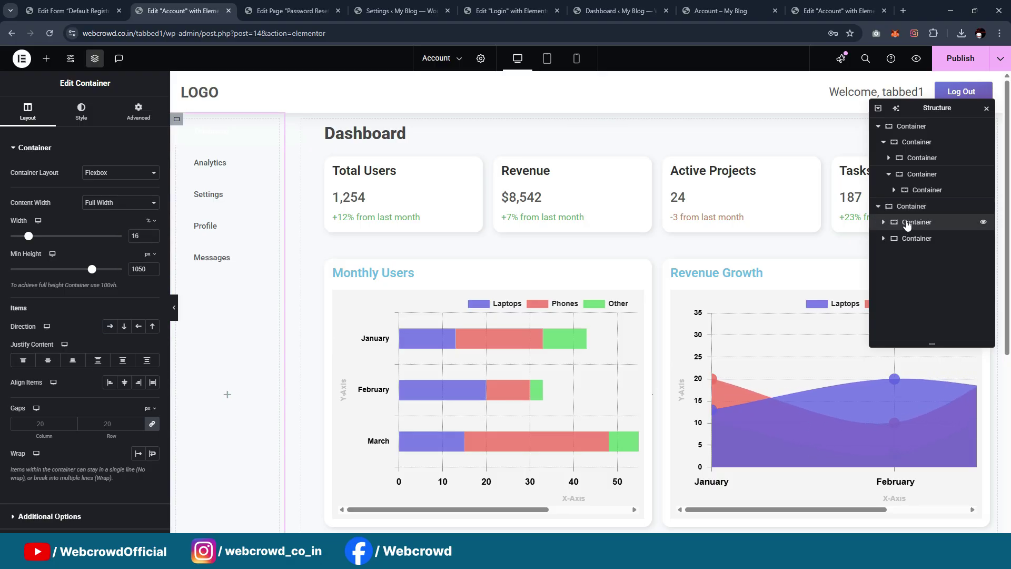
# Set the sidebar's background gradient to Color1 and a purple global second colour
pyautogui.click(80, 111)
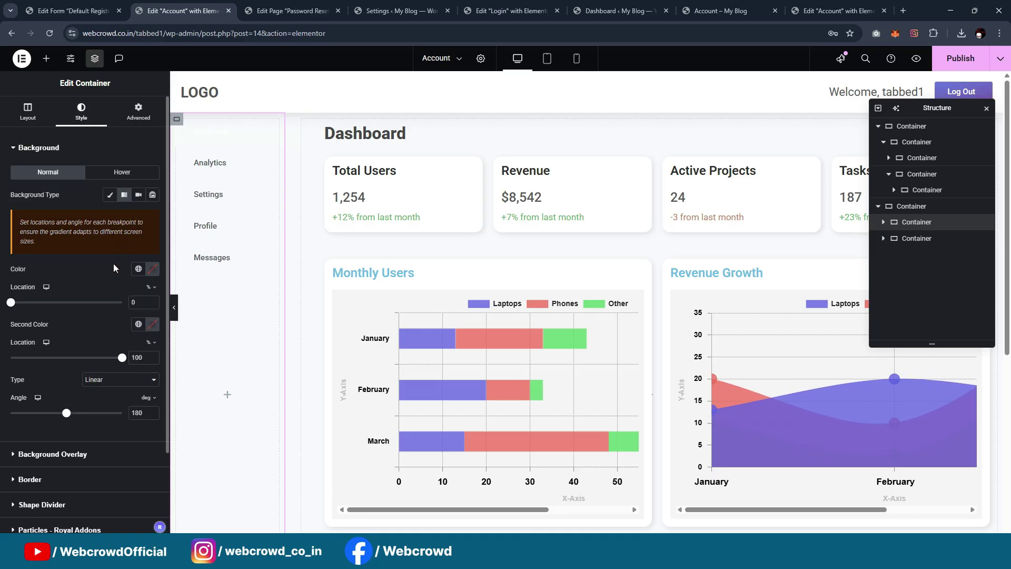
pyautogui.scroll(-1, 111, 269)
pyautogui.click(138, 215)
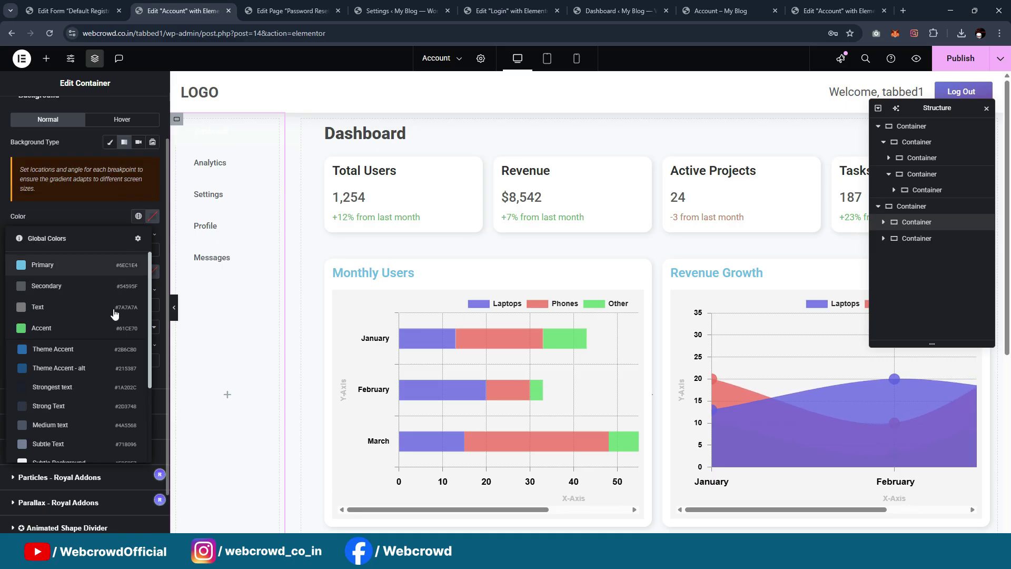
pyautogui.scroll(-5, 66, 414)
pyautogui.click(66, 414)
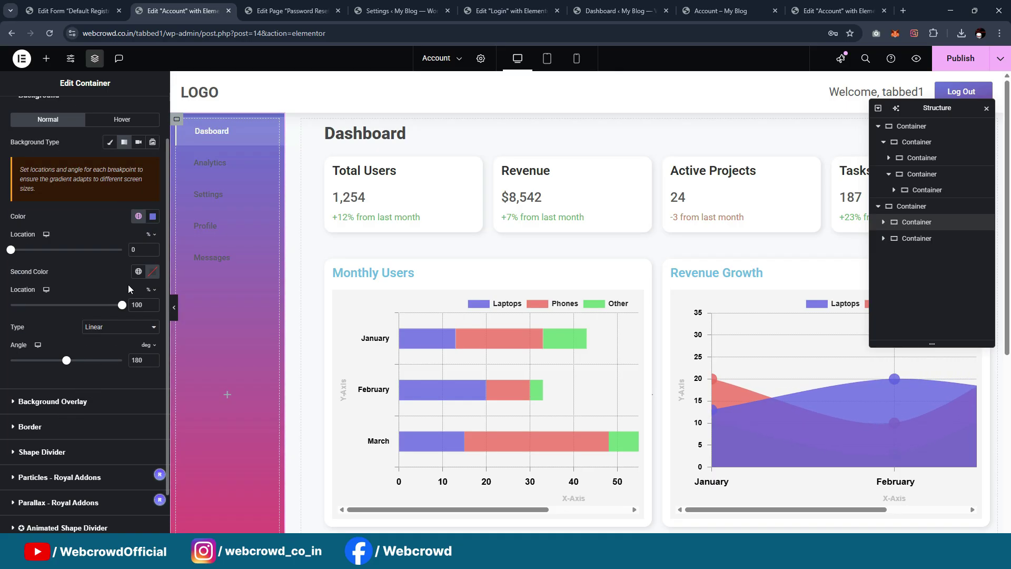
pyautogui.click(138, 271)
pyautogui.scroll(-5, 63, 421)
pyautogui.click(59, 440)
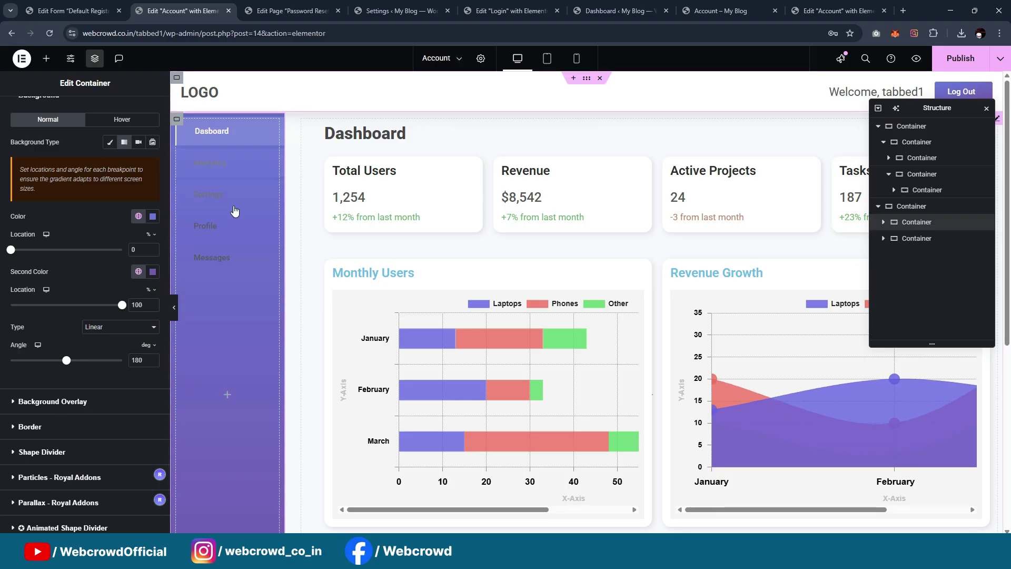
# Set the Tabs widget's normal title colour to the white global colour
pyautogui.click(248, 141)
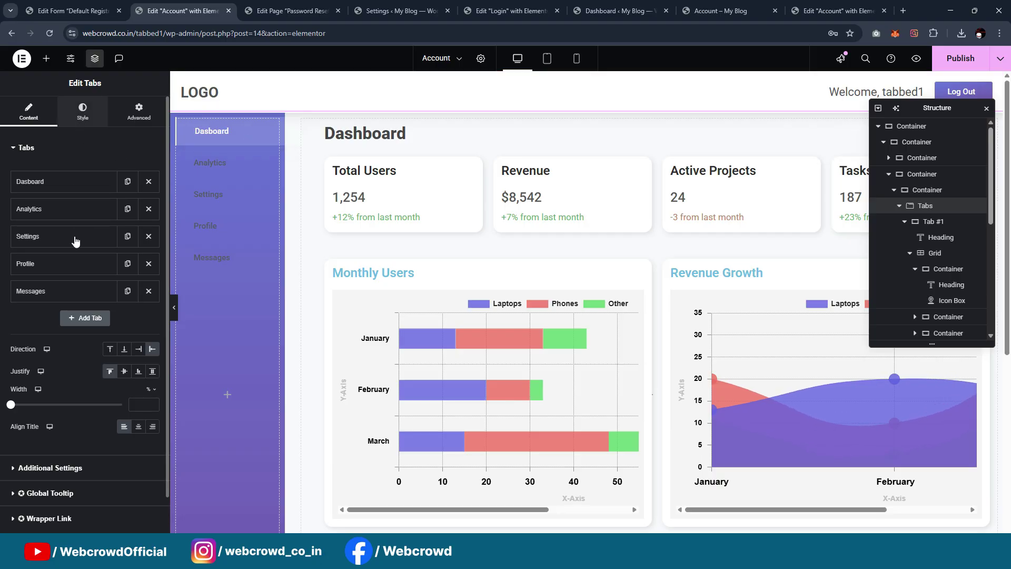
pyautogui.click(82, 110)
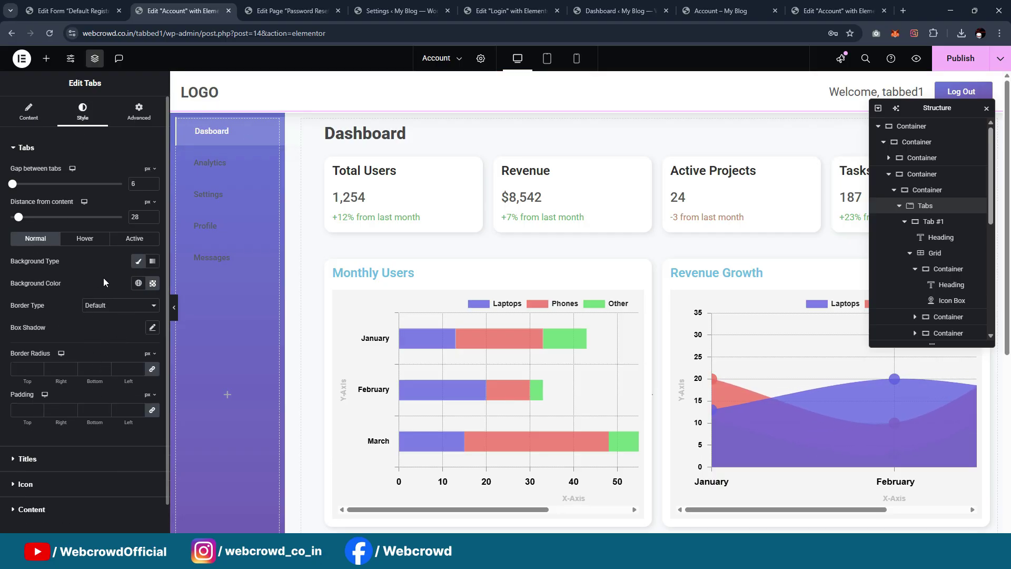
pyautogui.click(83, 461)
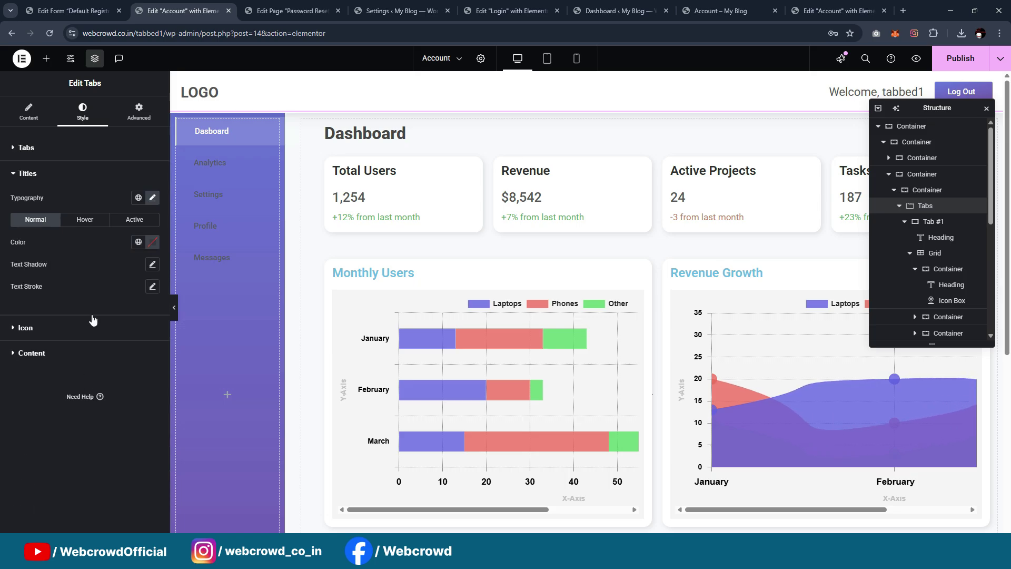
pyautogui.click(138, 243)
pyautogui.scroll(-5, 74, 400)
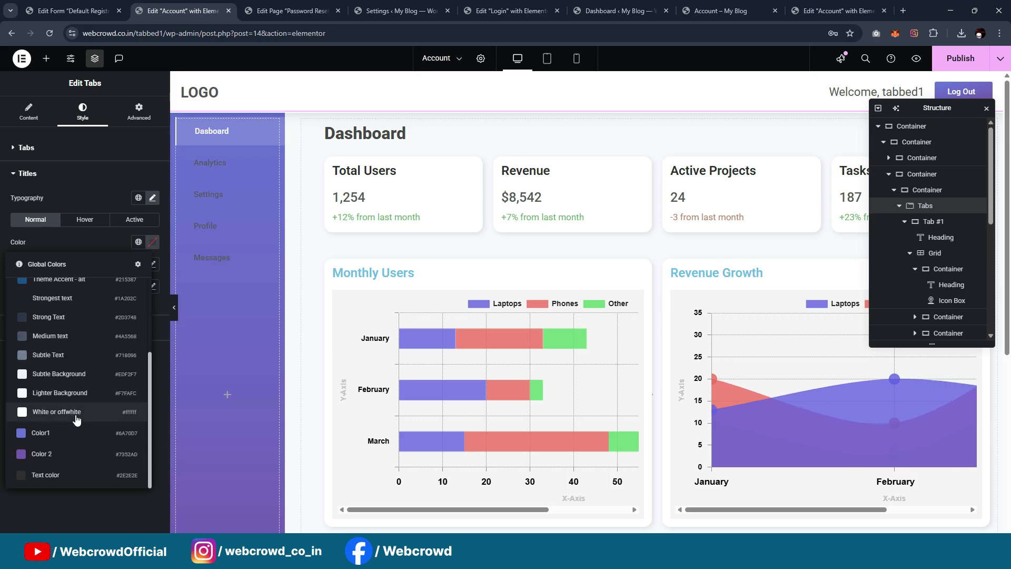
pyautogui.click(76, 415)
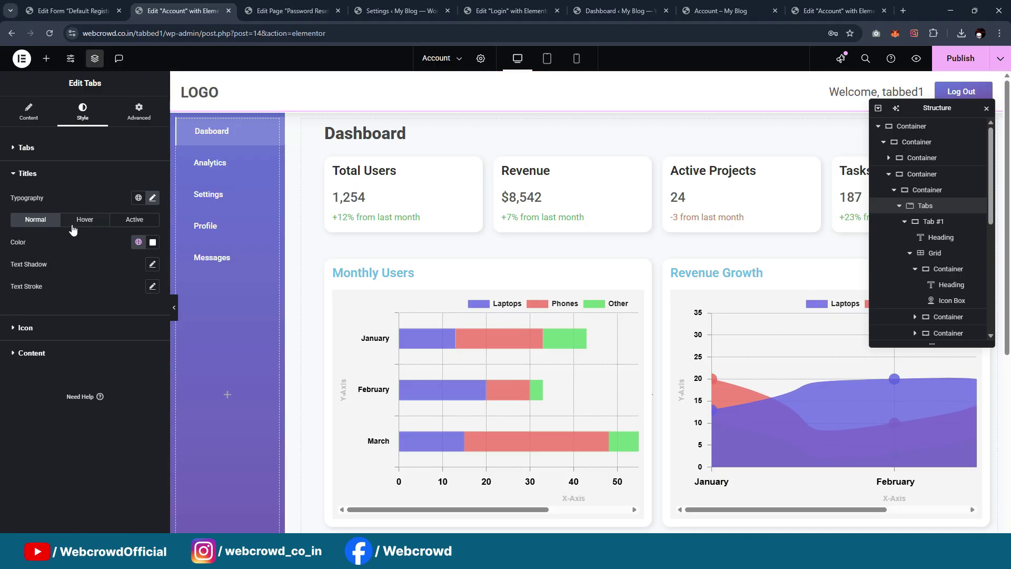
# Clear the tab titles' hover colour and close the Navigator
pyautogui.click(89, 219)
pyautogui.click(138, 242)
pyautogui.scroll(-5, 68, 410)
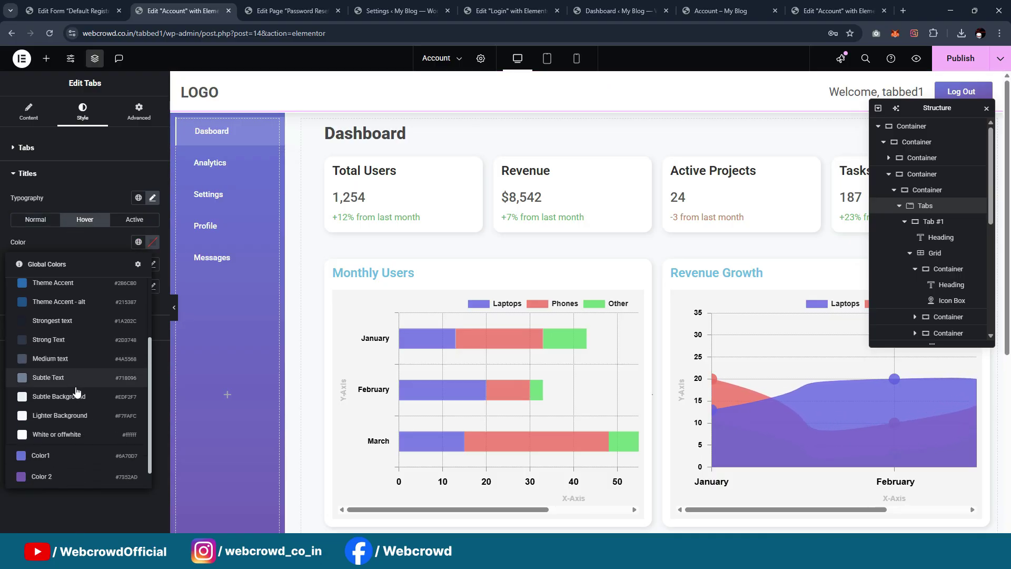
pyautogui.click(71, 471)
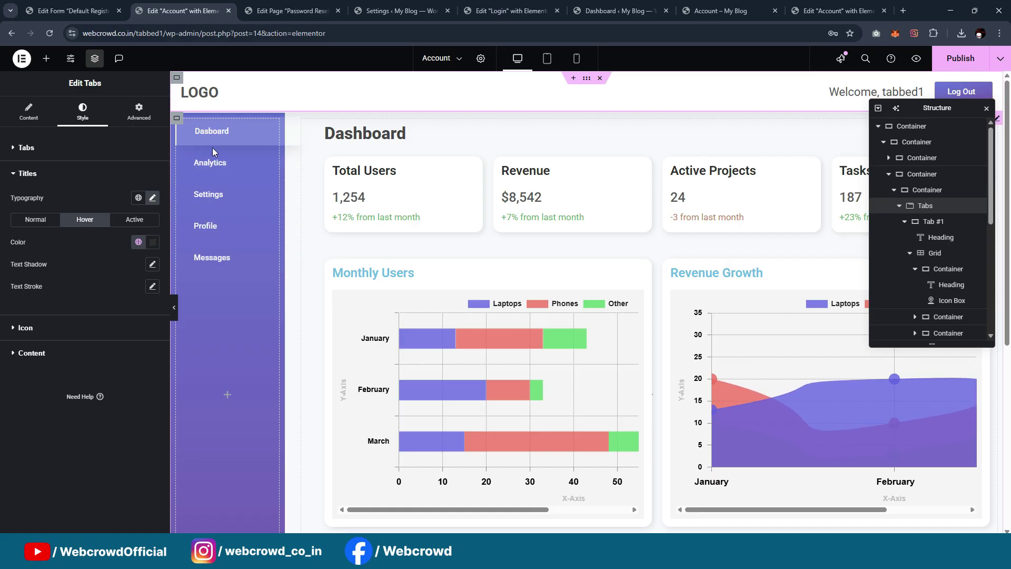
pyautogui.click(153, 241)
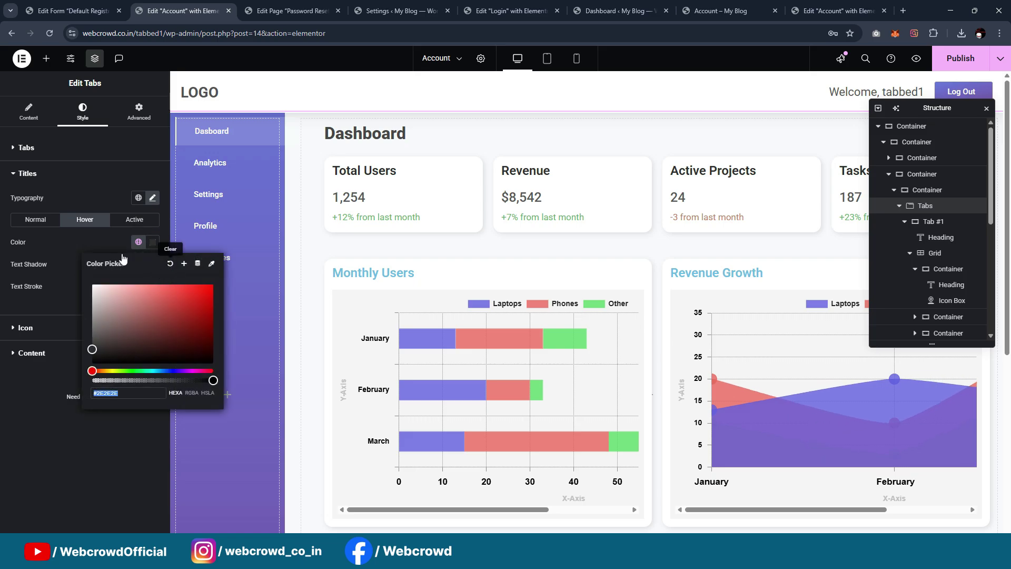
pyautogui.click(95, 245)
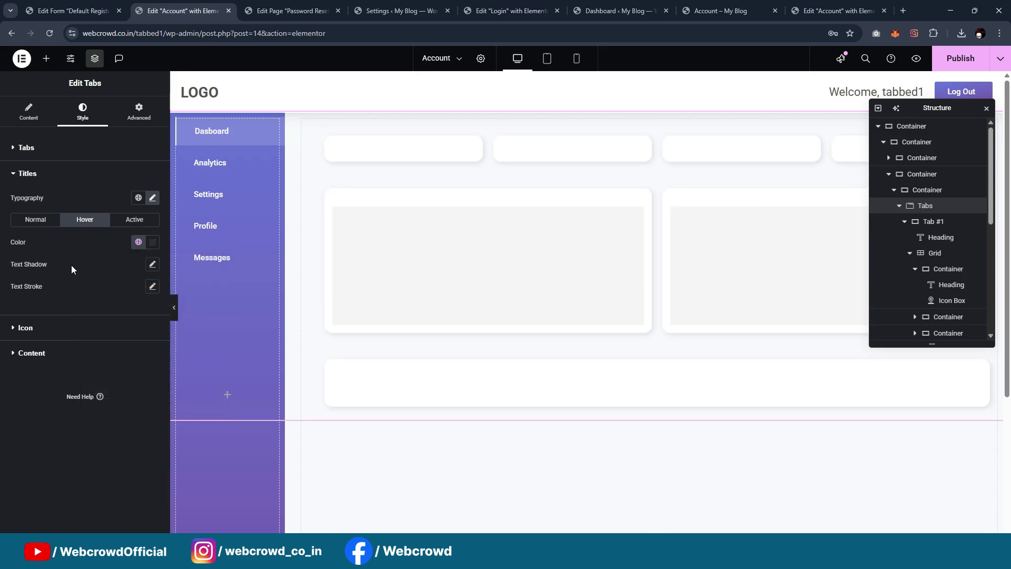
pyautogui.click(986, 108)
pyautogui.scroll(-5, 653, 198)
pyautogui.scroll(5, 651, 199)
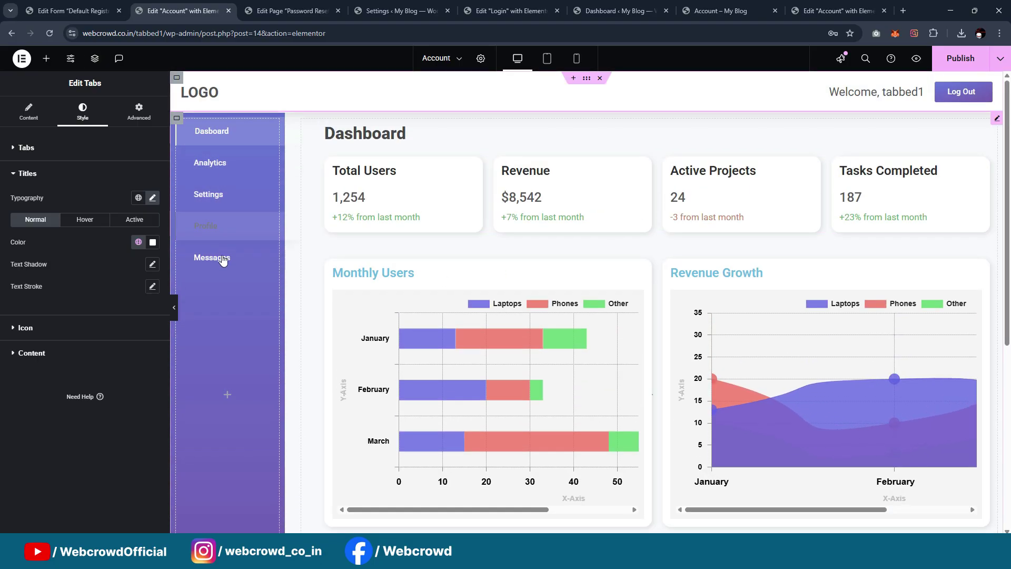
pyautogui.scroll(-2, 859, 256)
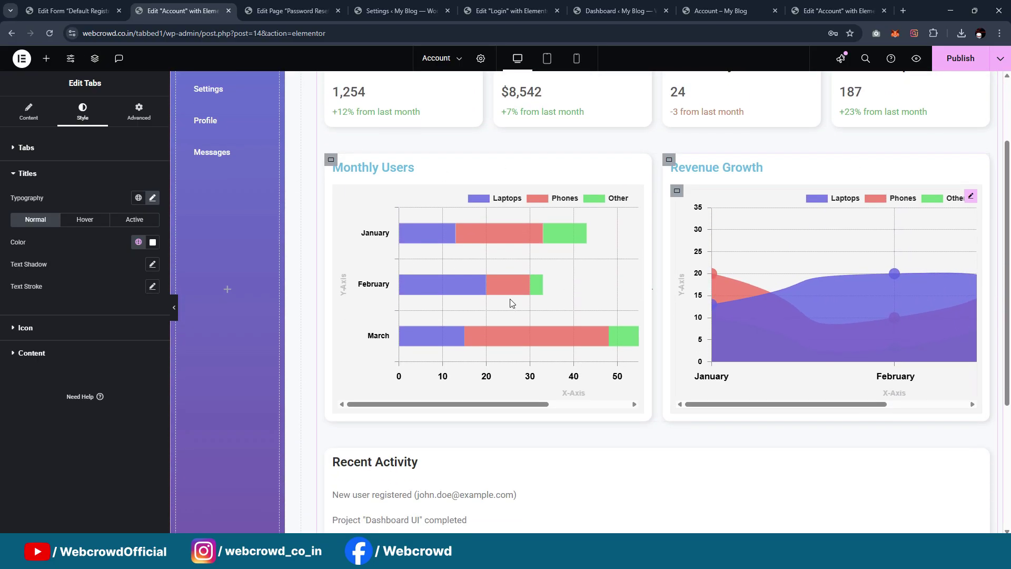
# Select the Monthly Users chart and search the widget panel for 'char'
pyautogui.click(634, 197)
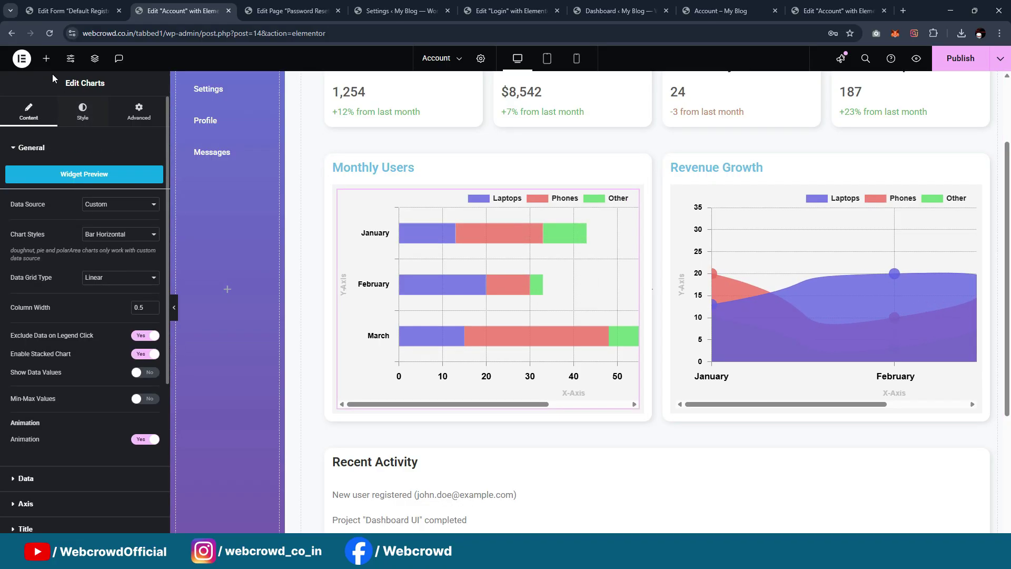
pyautogui.click(46, 58)
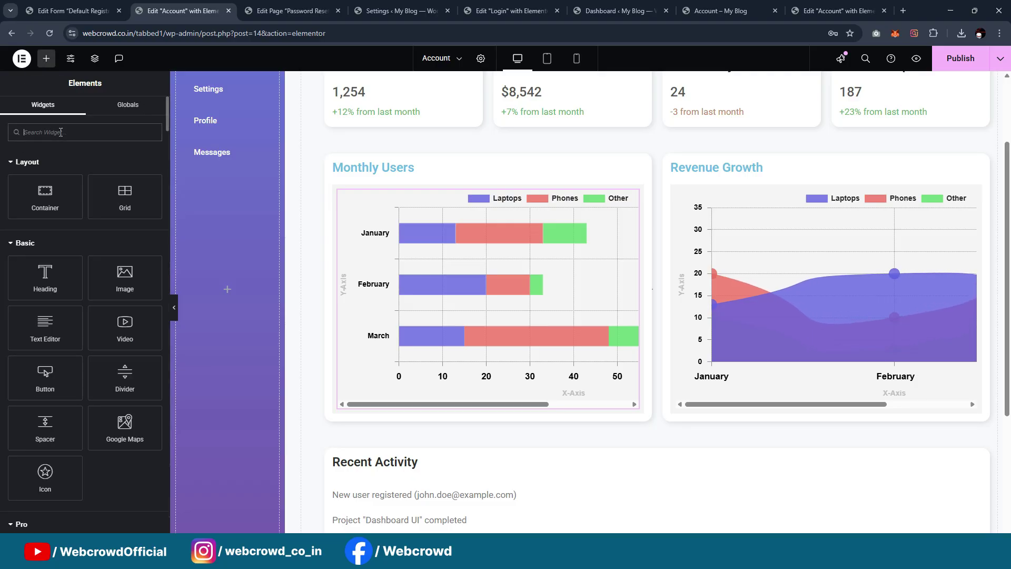
pyautogui.write('chart')
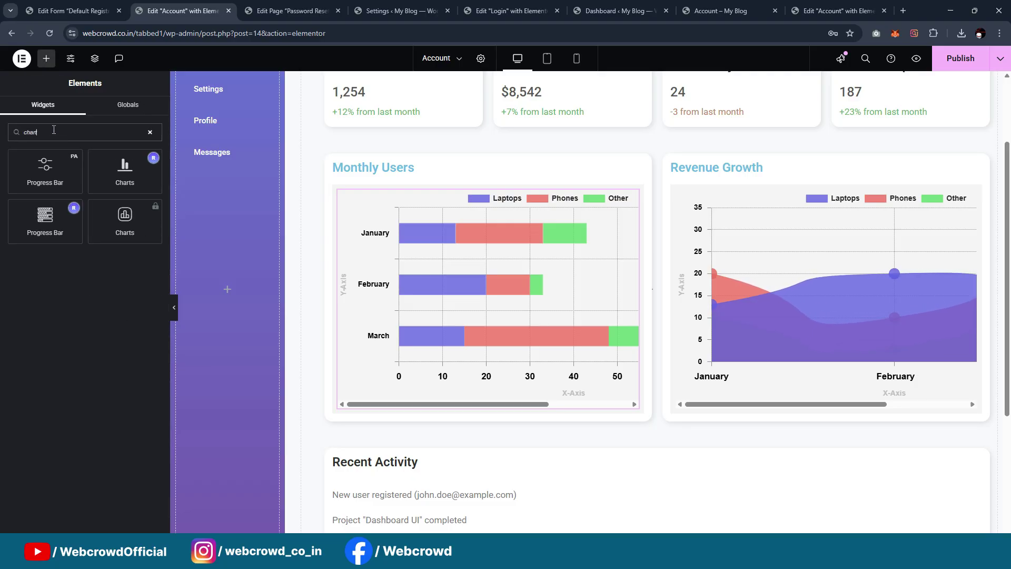
pyautogui.click(550, 250)
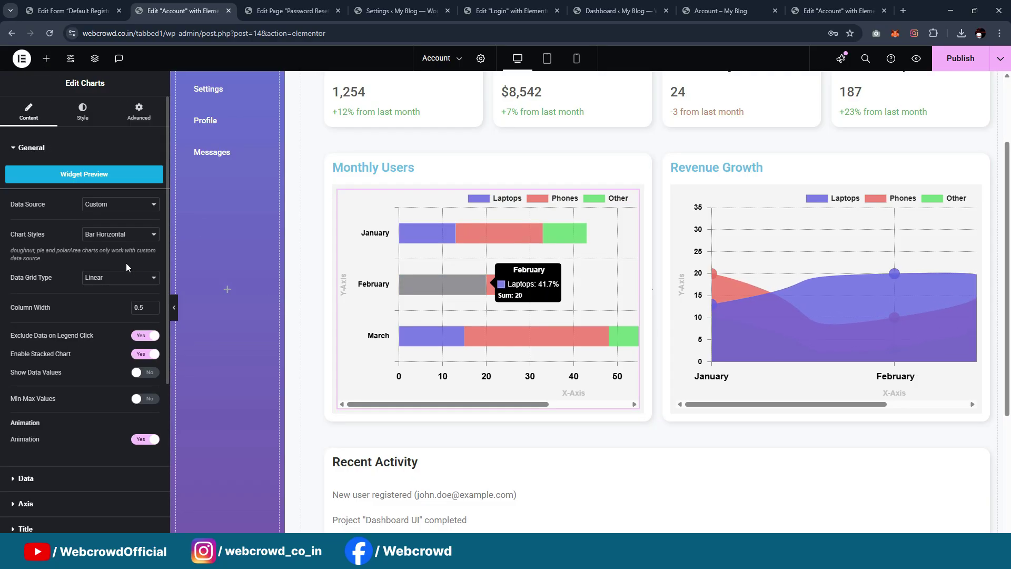
pyautogui.scroll(-3, 106, 363)
pyautogui.scroll(-1, 69, 337)
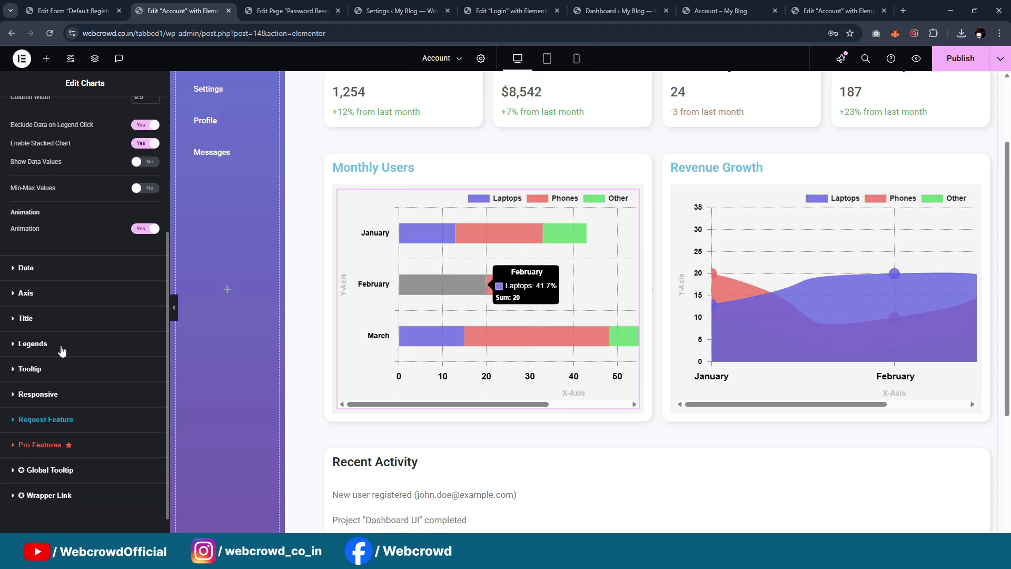
# Select the Revenue Growth chart to show its settings
pyautogui.click(970, 198)
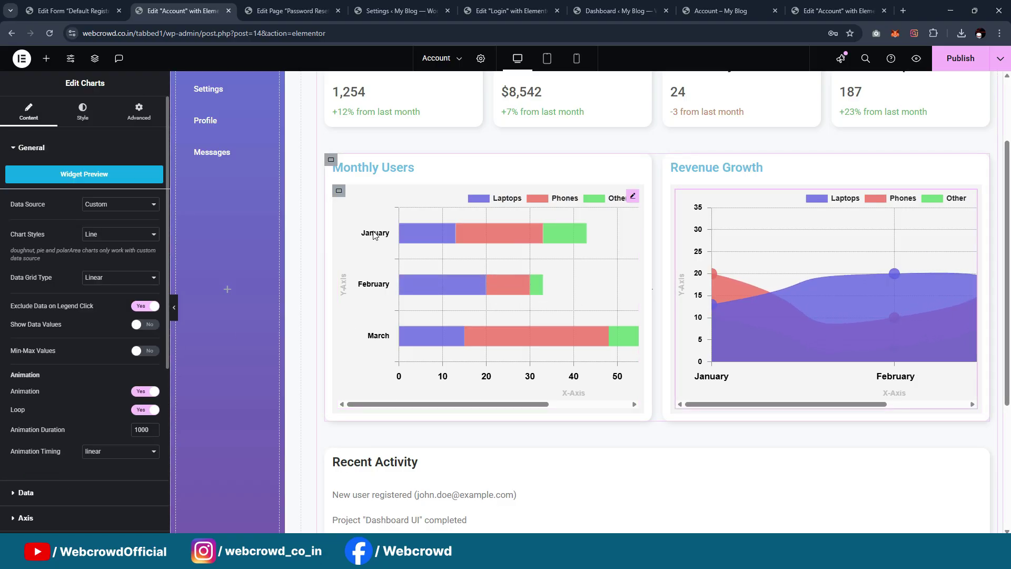
pyautogui.scroll(-5, 113, 298)
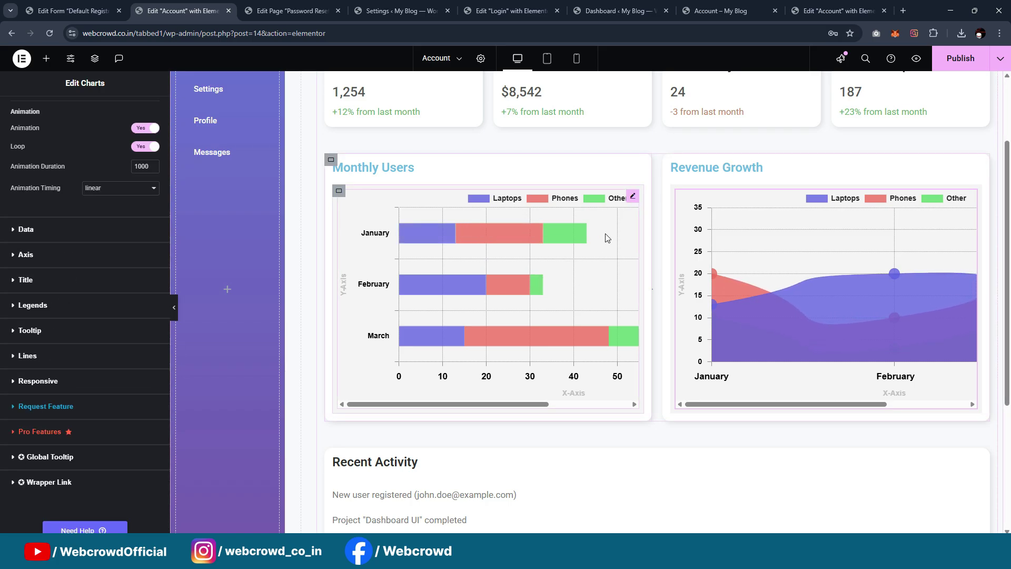
pyautogui.scroll(1, 501, 240)
# Paste the Monthly Users heading's style onto the Revenue Growth heading
pyautogui.scroll(2, 500, 235)
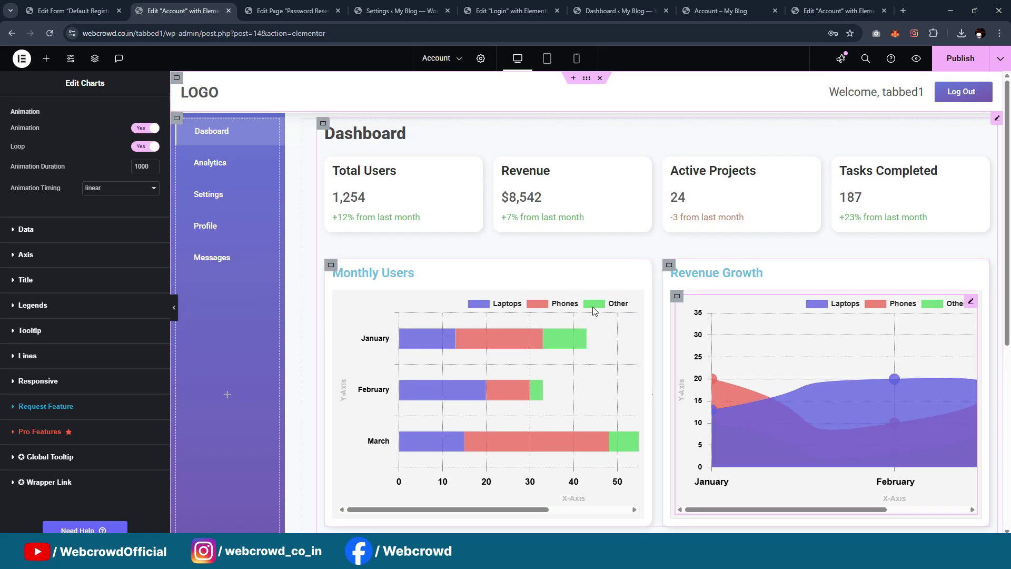
pyautogui.click(645, 274)
pyautogui.rightClick(647, 277)
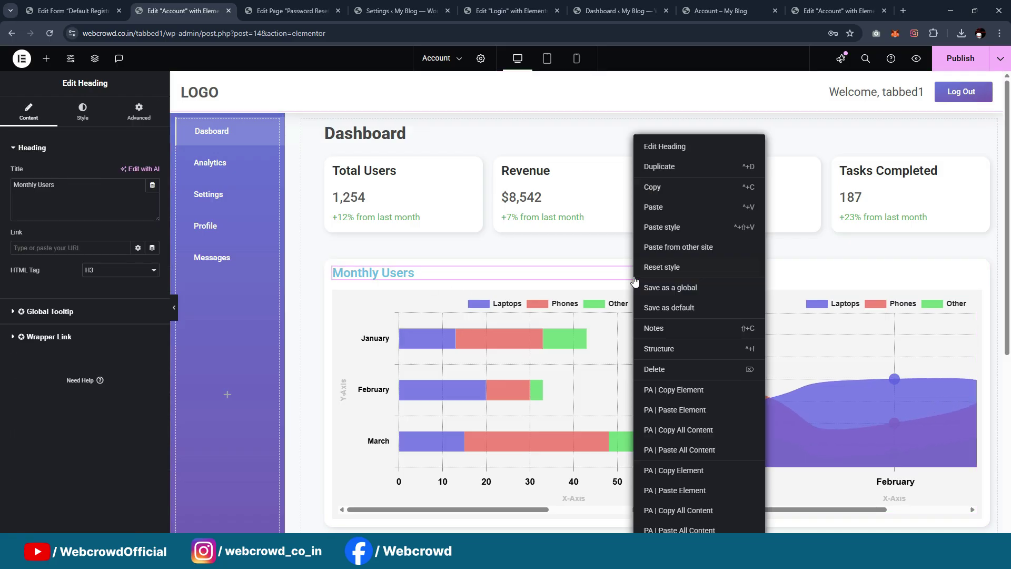
pyautogui.click(666, 224)
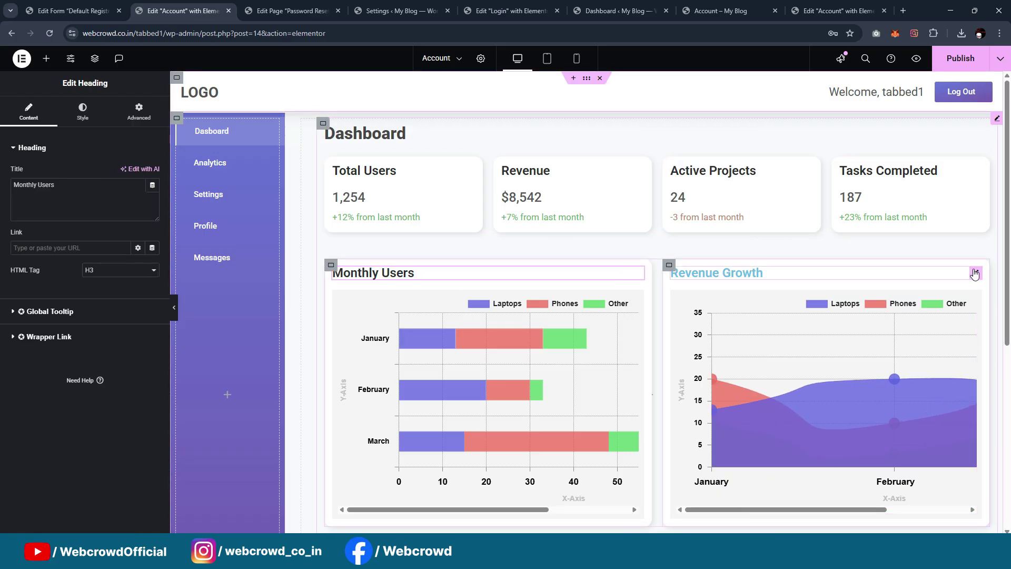
pyautogui.rightClick(977, 273)
pyautogui.click(933, 228)
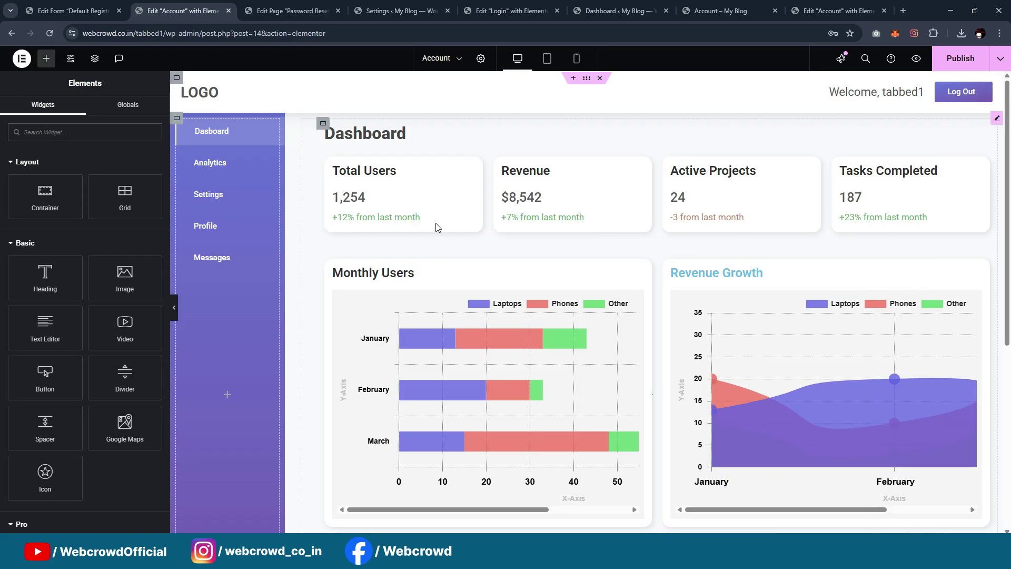
# Publish the updated Account page
pyautogui.scroll(-4, 442, 279)
pyautogui.scroll(4, 452, 286)
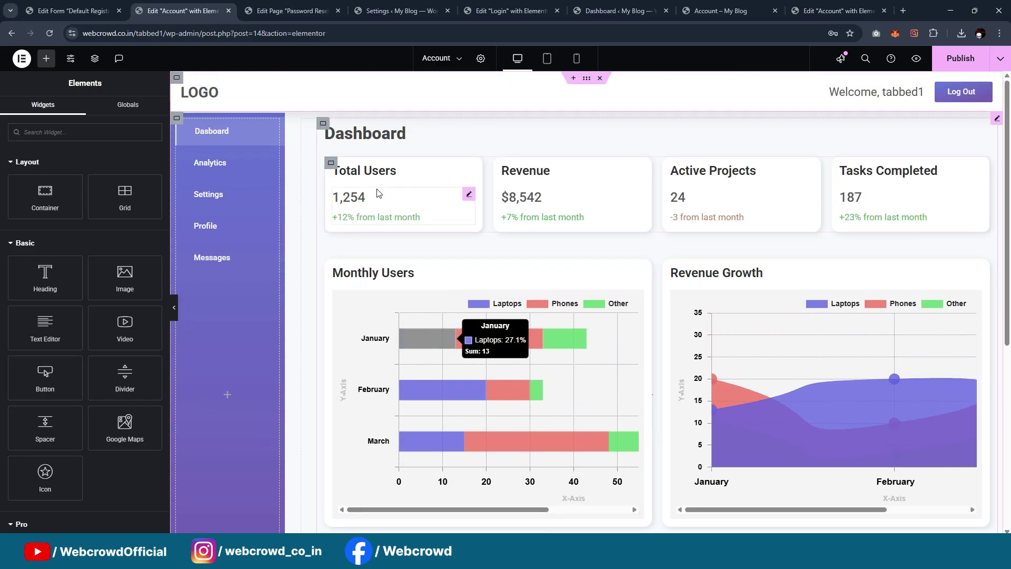
pyautogui.click(958, 70)
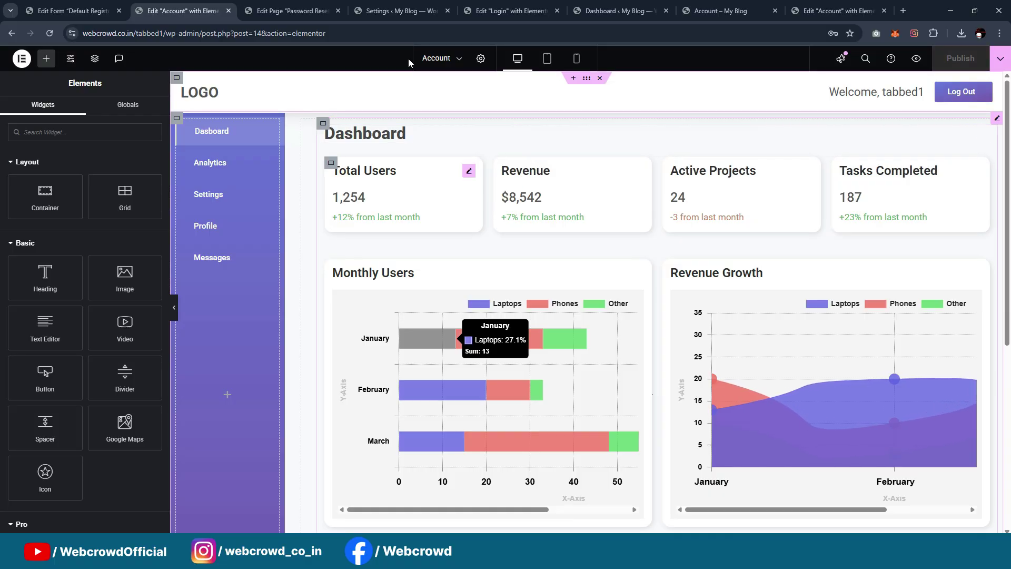
# Close the Password Reset page's Classic Editor dialog and return to the Edit Form Default Registration tab
pyautogui.click(292, 11)
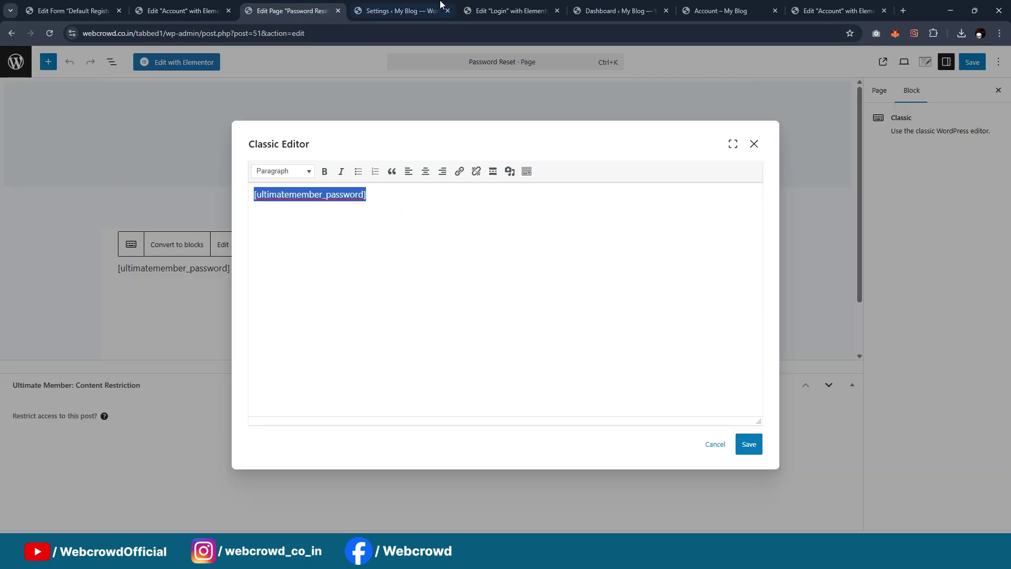
pyautogui.click(753, 144)
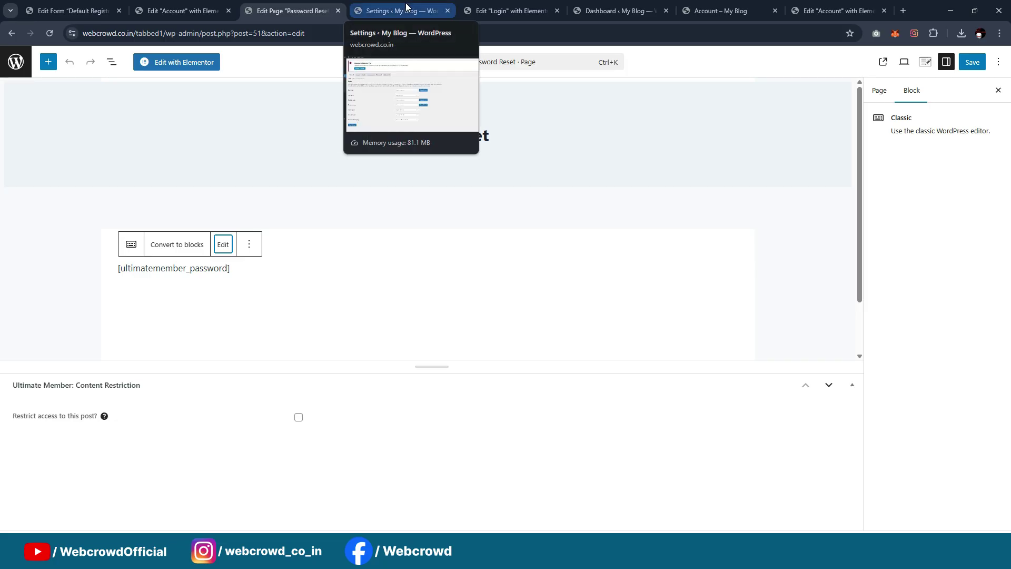
pyautogui.click(184, 11)
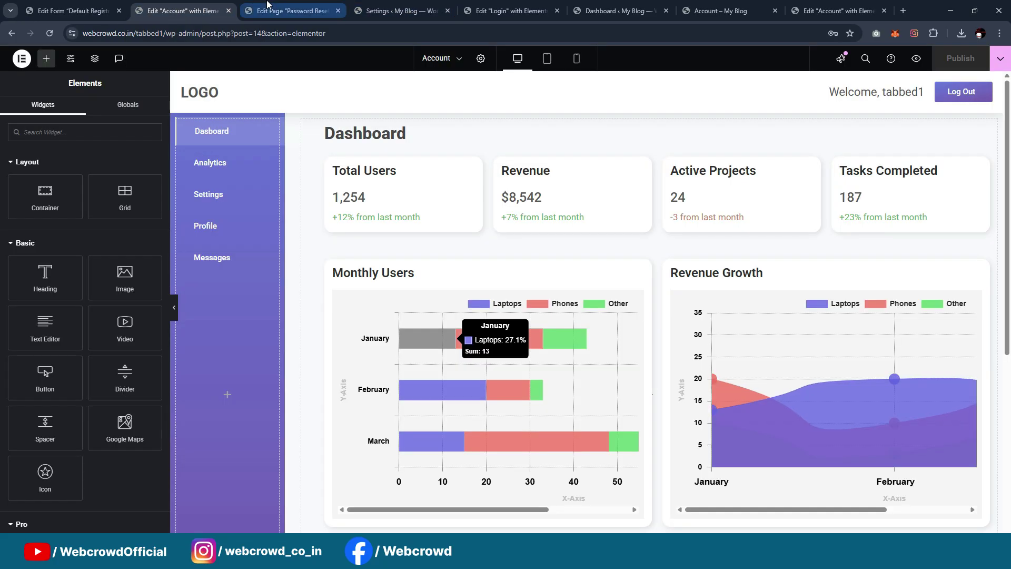
pyautogui.click(267, 7)
pyautogui.click(210, 12)
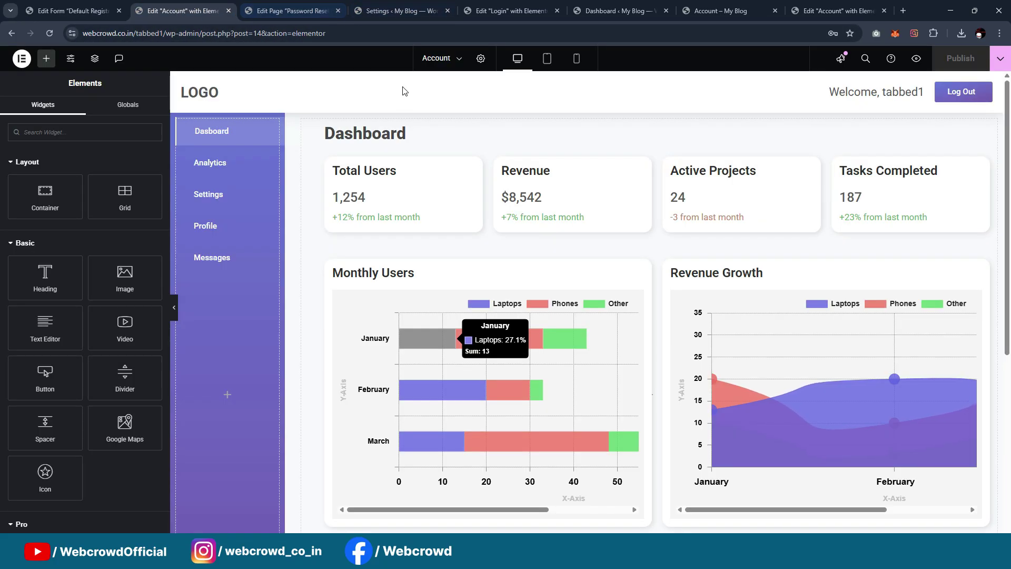
pyautogui.click(768, 235)
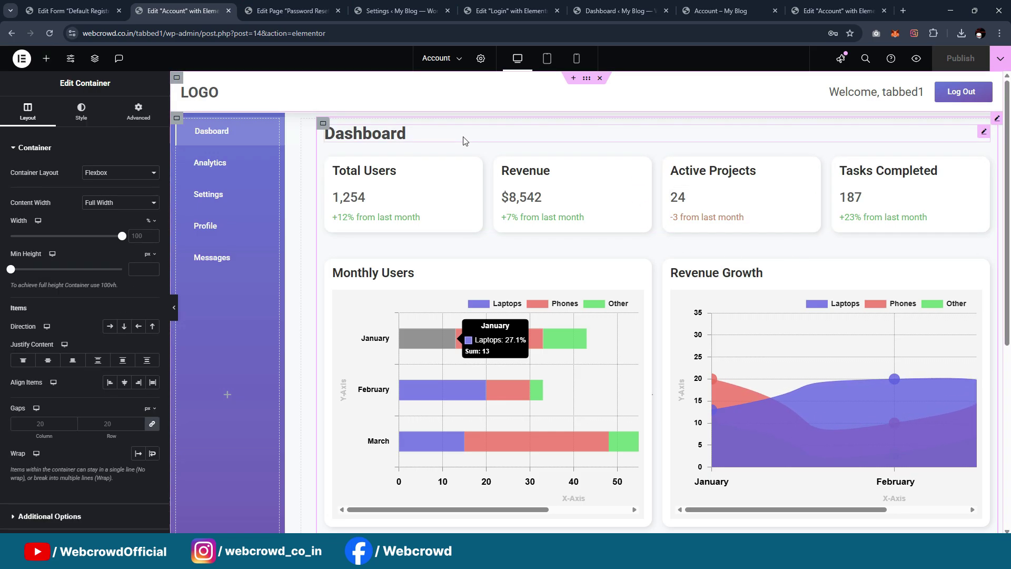
pyautogui.click(87, 7)
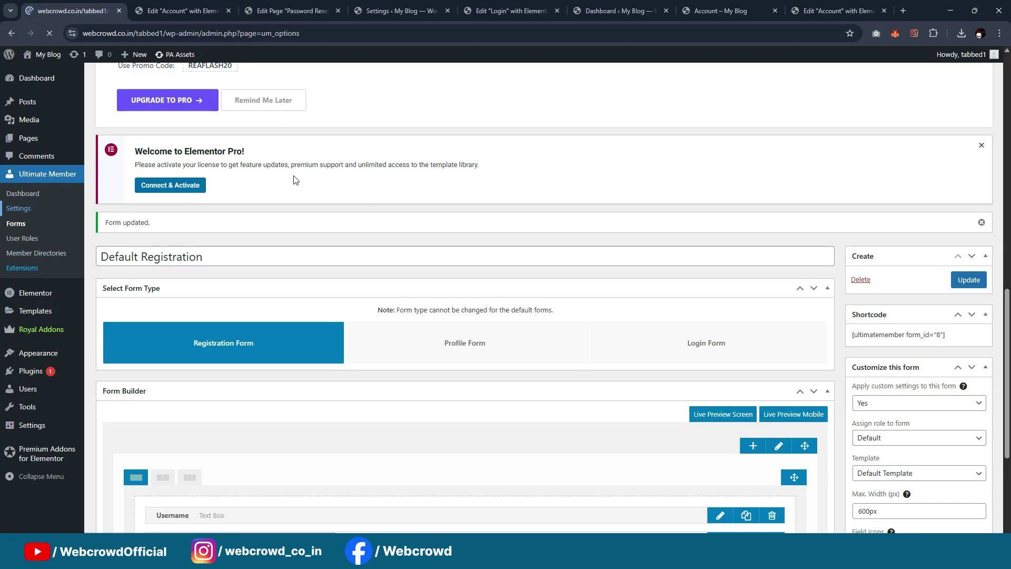
# Open the Access settings, then scroll to the User Roles table listing five roles
pyautogui.scroll(-12, 454, 184)
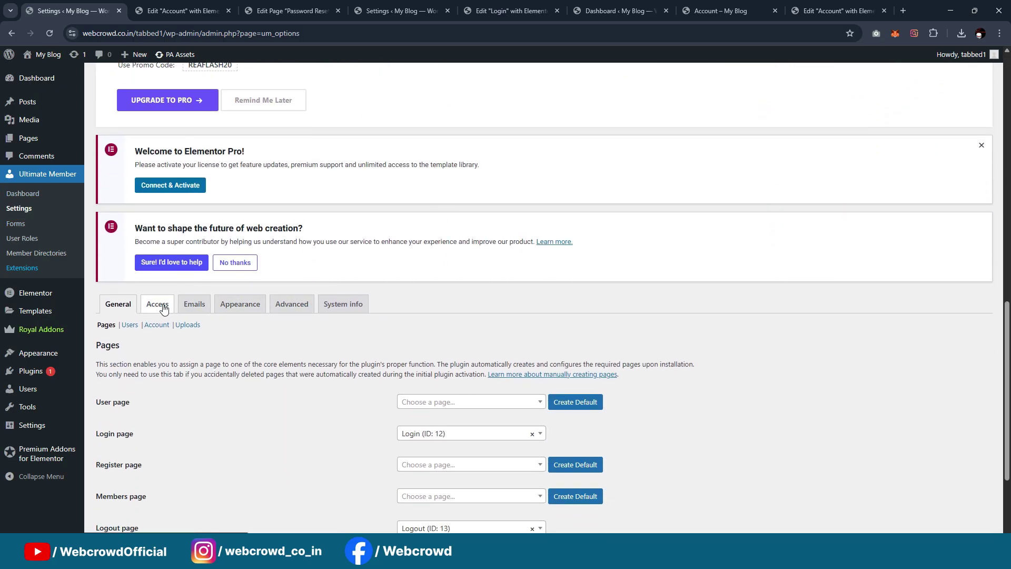
pyautogui.click(165, 310)
pyautogui.scroll(-3, 383, 233)
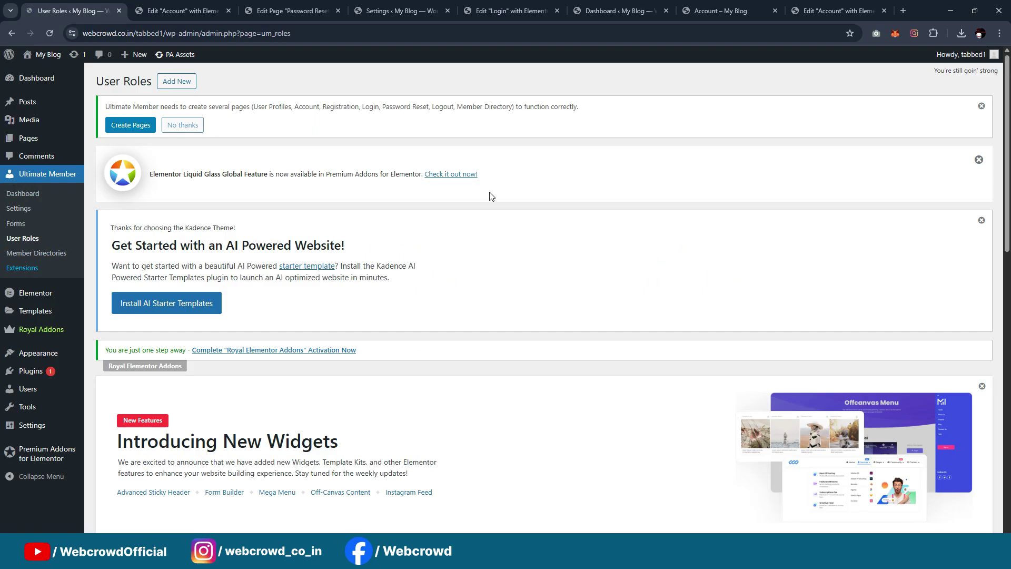
pyautogui.scroll(-10, 490, 195)
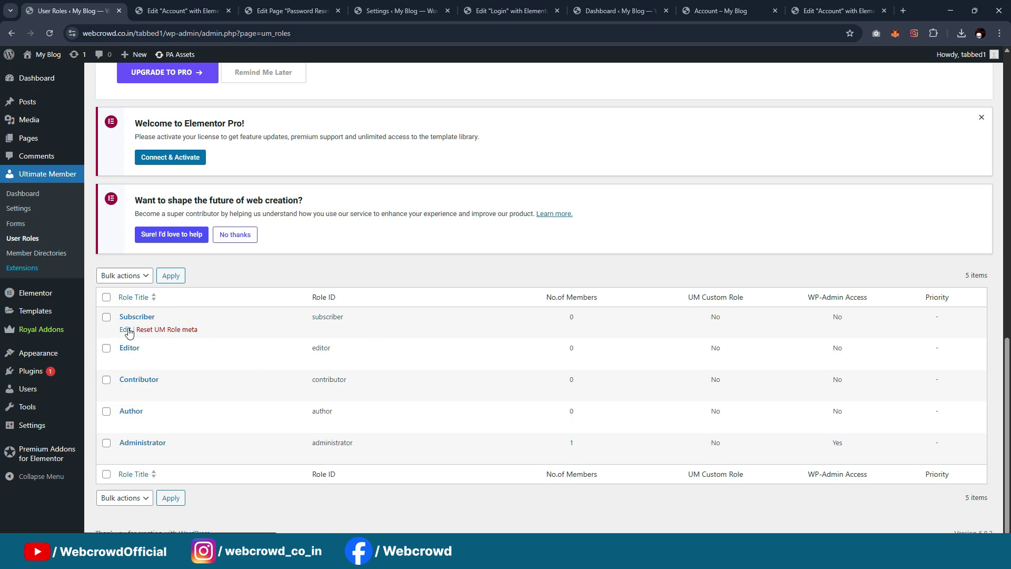
# Open the Subscriber role's edit page in a new tab
pyautogui.middleClick(128, 329)
pyautogui.click(169, 7)
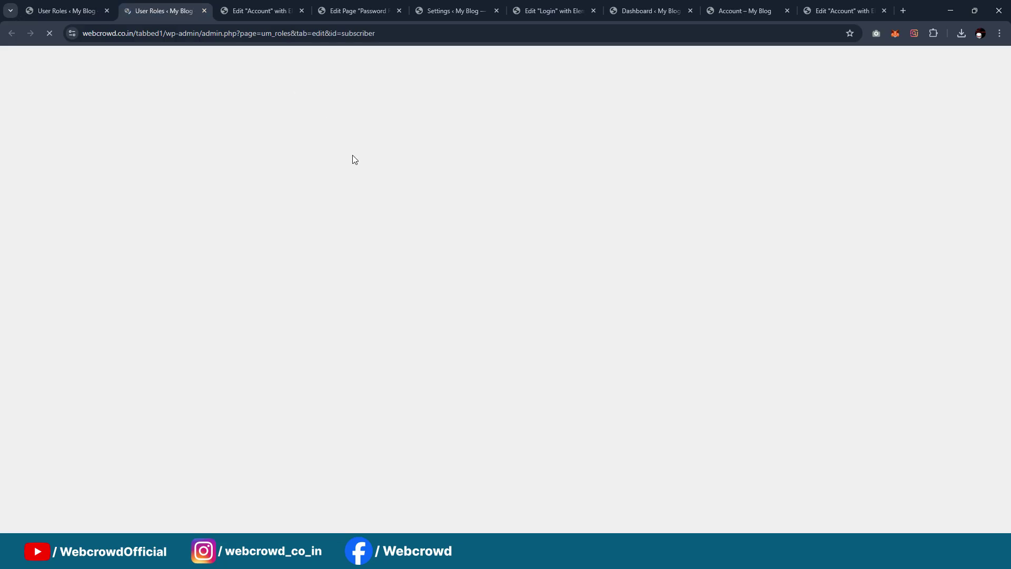
pyautogui.scroll(-15, 438, 190)
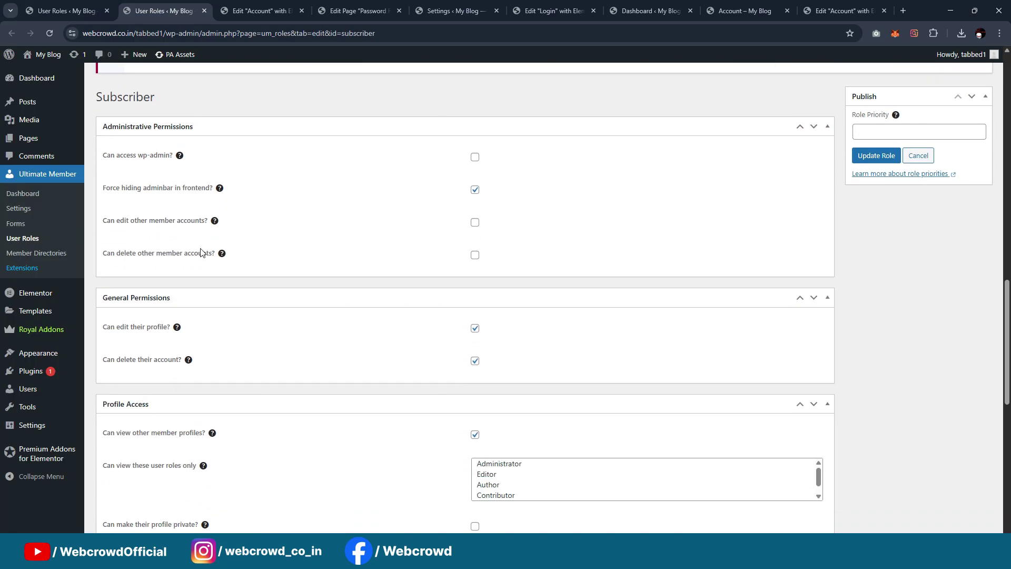
pyautogui.scroll(-2, 248, 211)
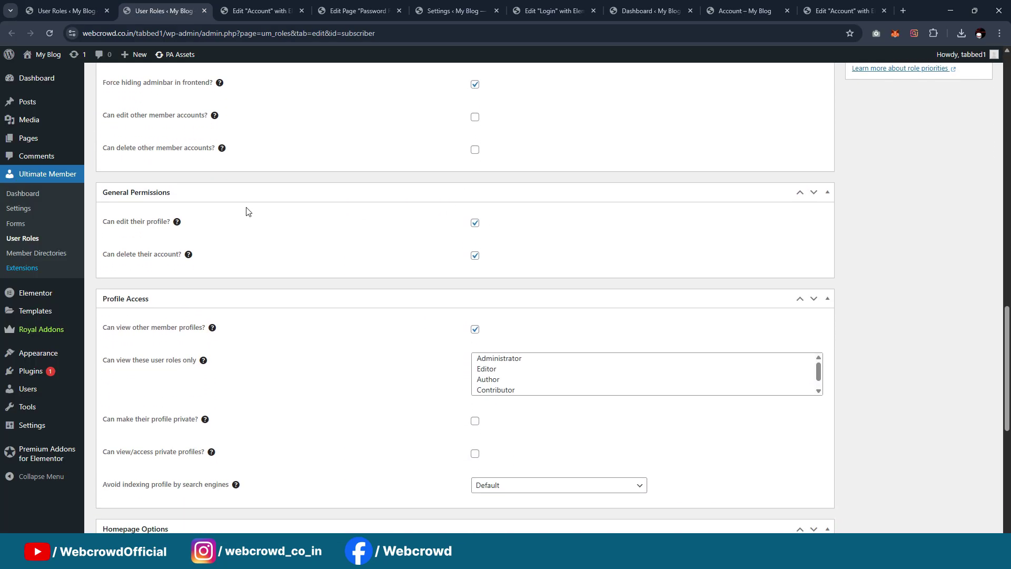
pyautogui.scroll(-2, 479, 235)
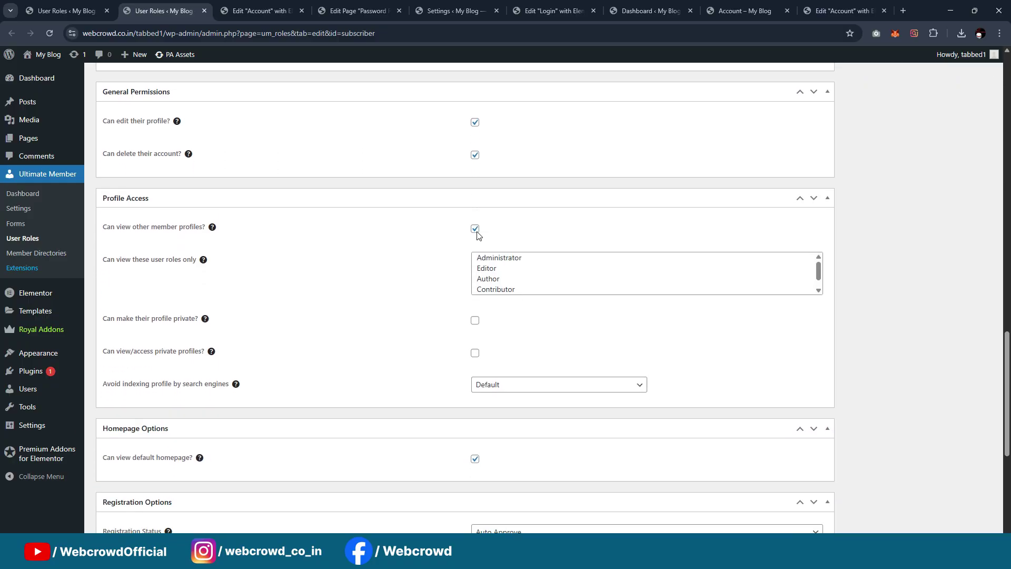
pyautogui.scroll(-3, 451, 293)
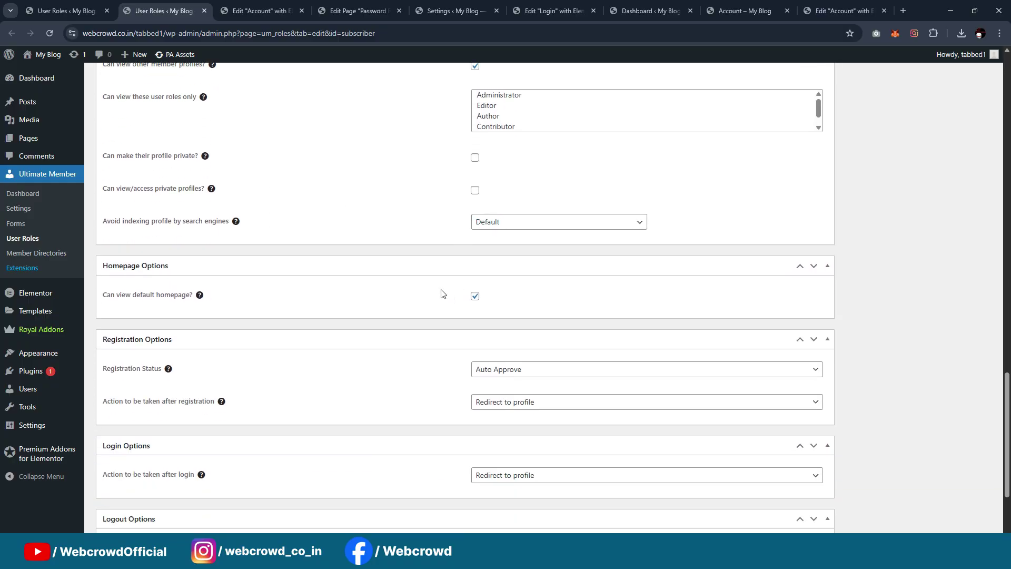
pyautogui.scroll(-2, 392, 287)
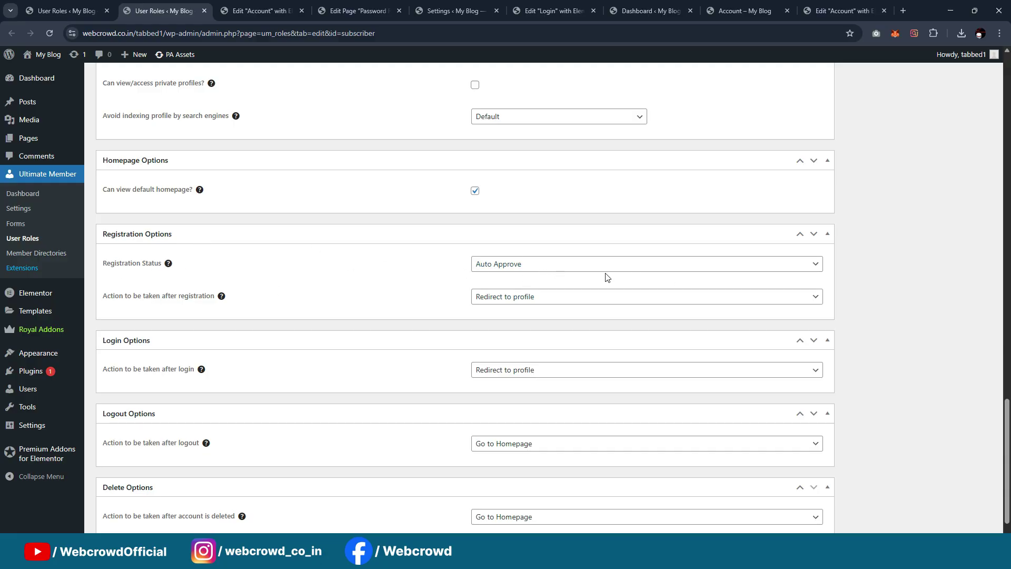
# Set 'Action to be taken after registration' to Redirect to URL
pyautogui.click(526, 299)
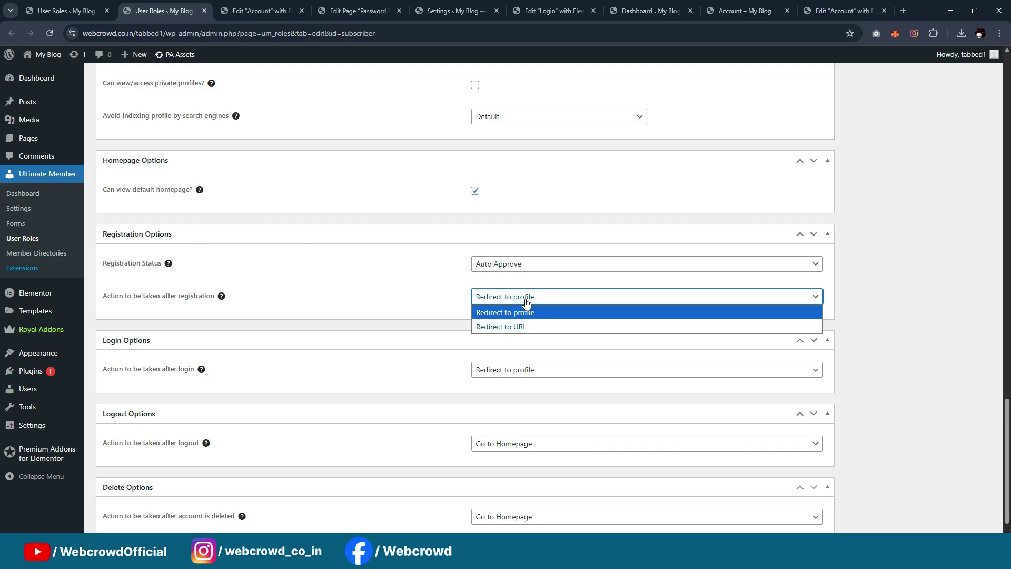
pyautogui.click(523, 327)
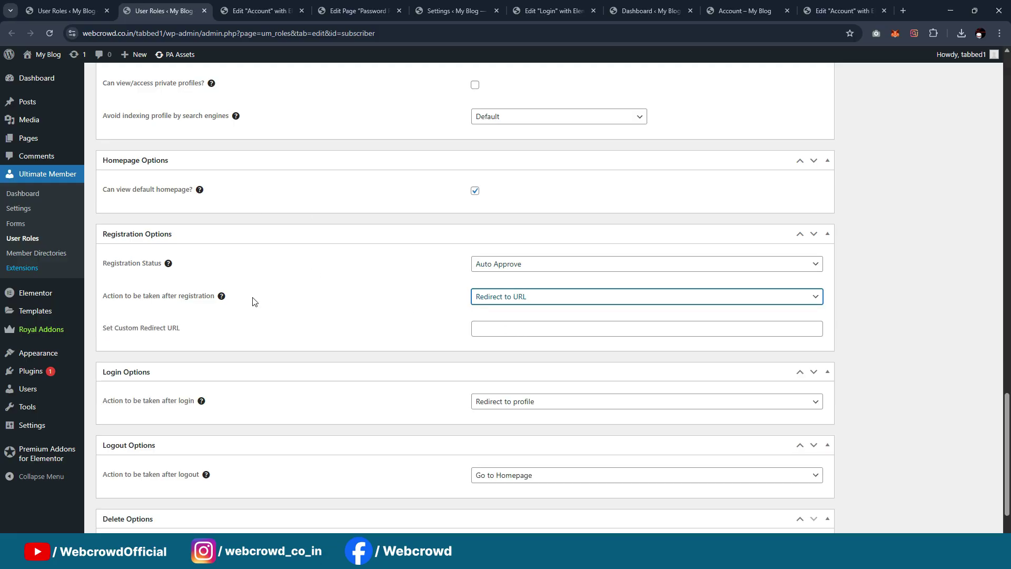
pyautogui.click(496, 328)
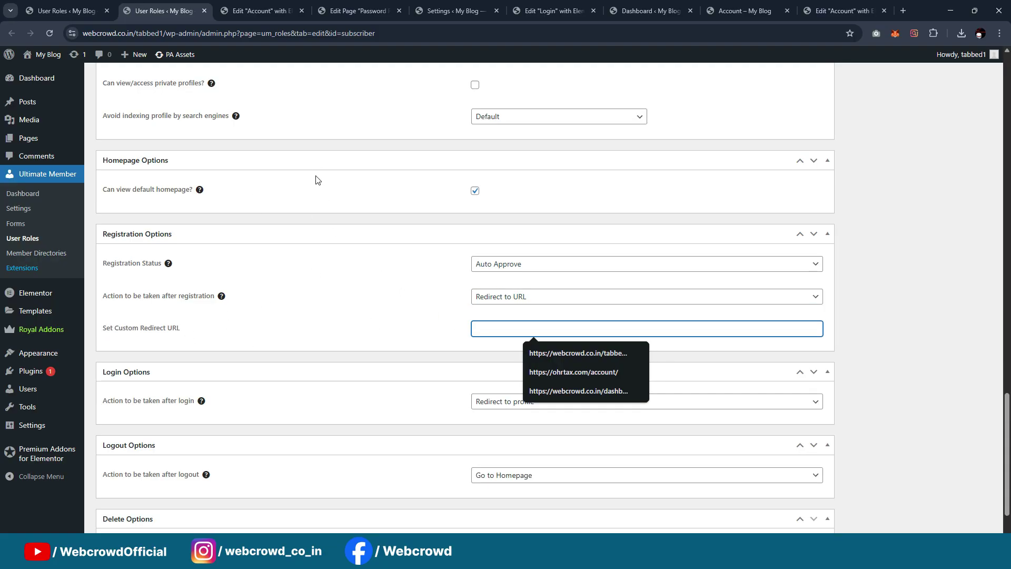
pyautogui.click(327, 298)
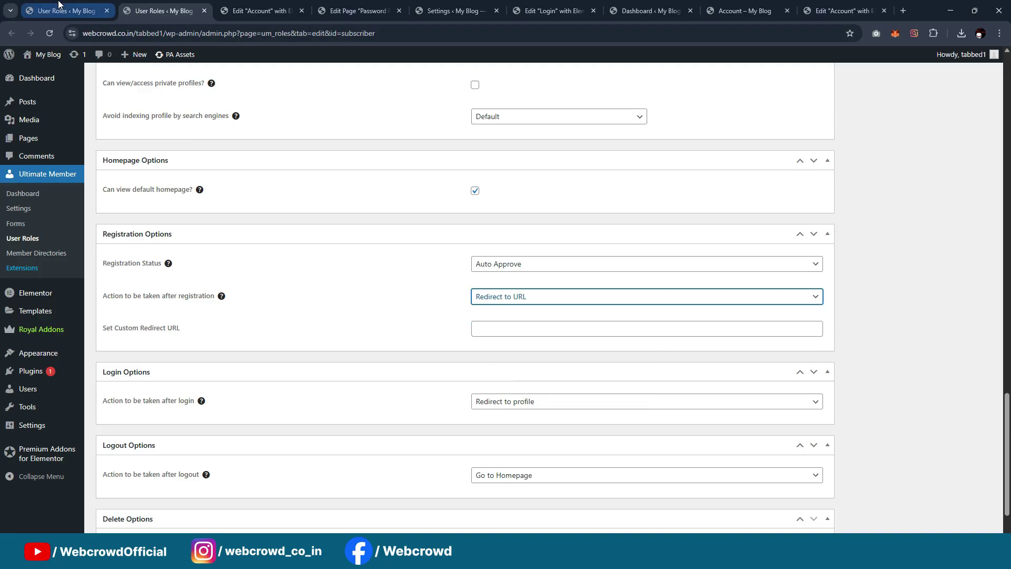
pyautogui.click(220, 9)
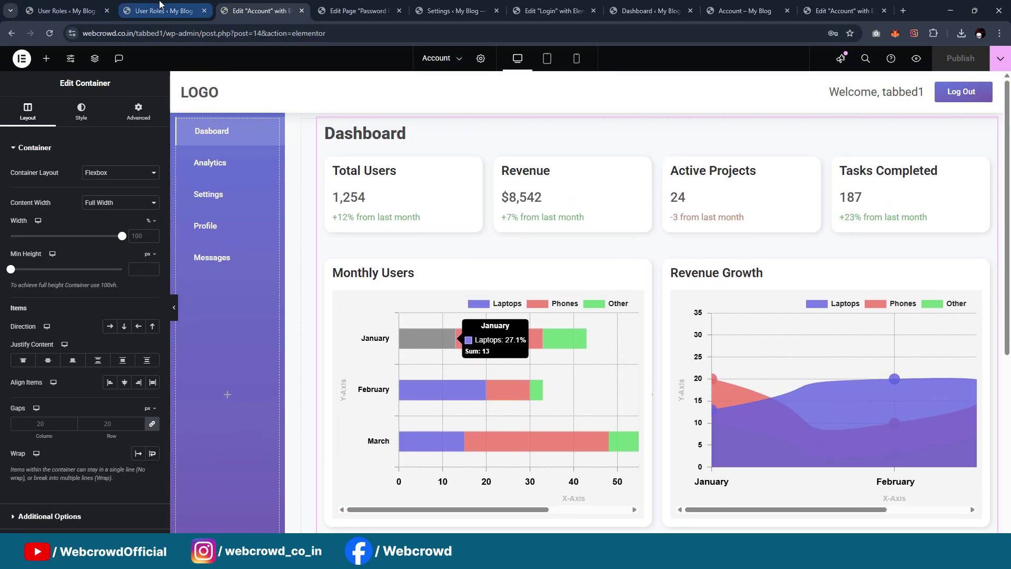
# Copy the Account page's View link address from All Pages
pyautogui.click(160, 7)
pyautogui.click(66, 10)
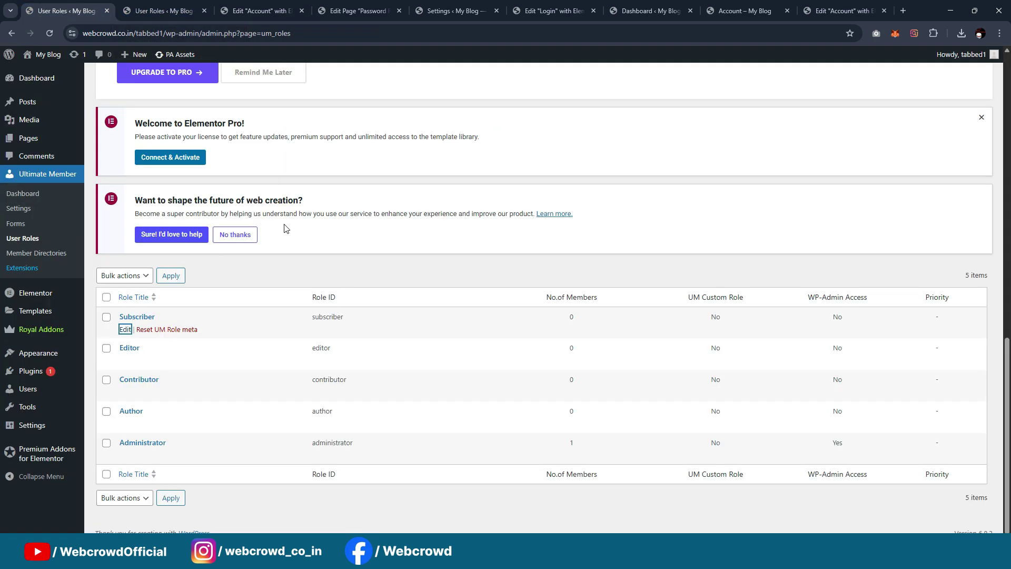
pyautogui.moveTo(32, 139)
pyautogui.middleClick(138, 140)
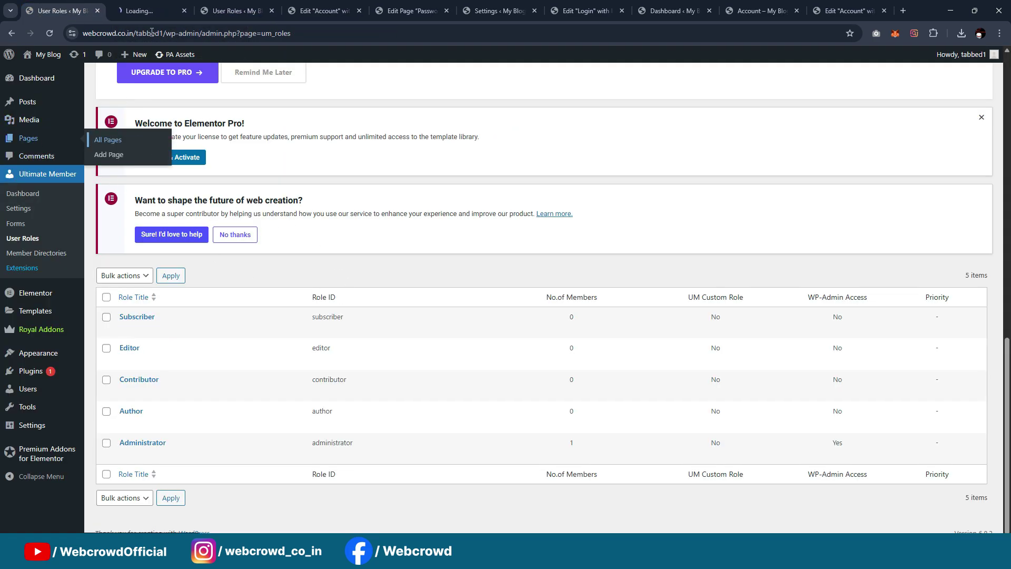
pyautogui.click(152, 11)
pyautogui.scroll(-1, 326, 244)
pyautogui.scroll(-12, 326, 244)
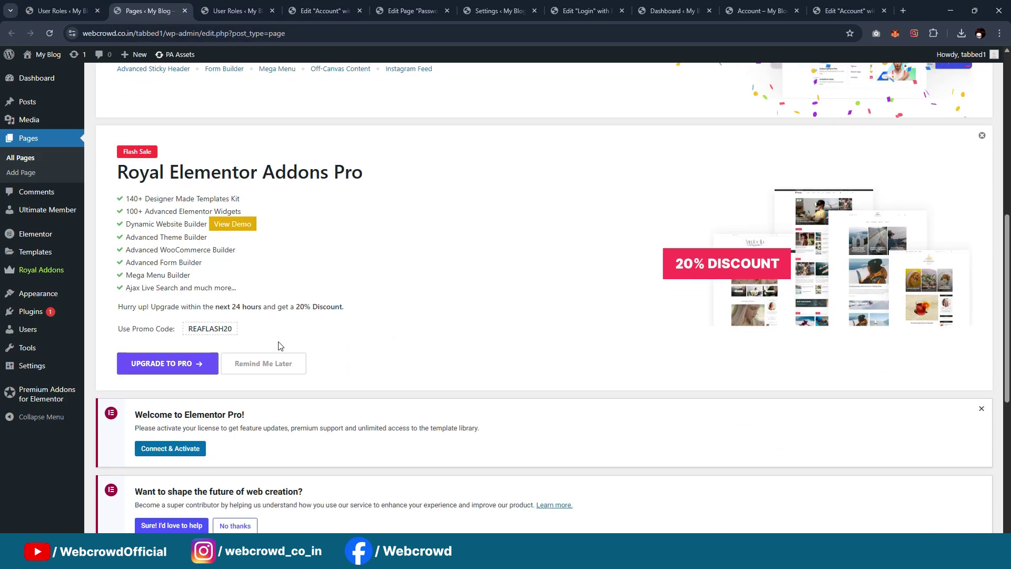
pyautogui.rightClick(198, 300)
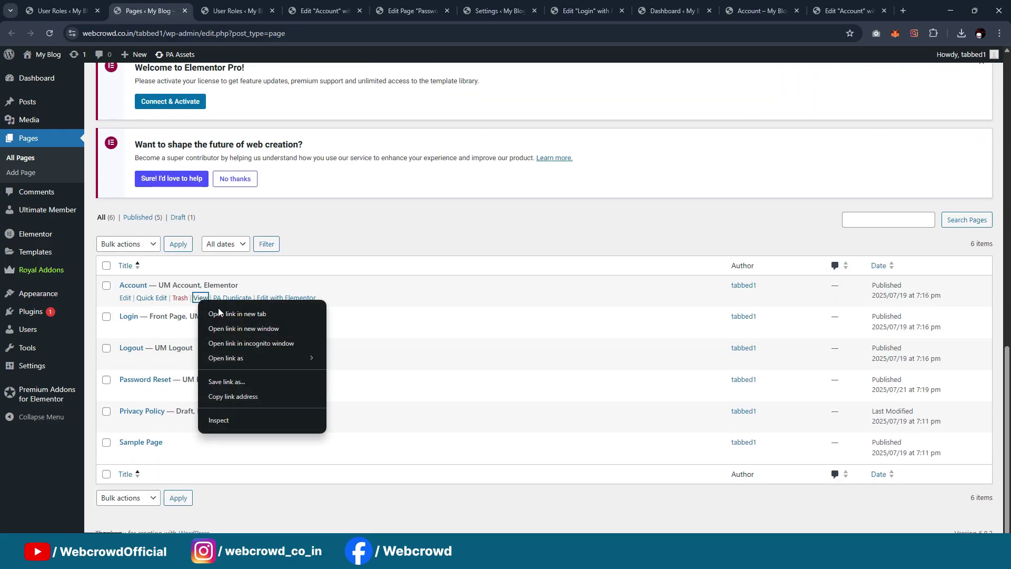
pyautogui.click(232, 396)
# Paste the Account page address into the Subscriber role's Set Custom Redirect URL
pyautogui.click(324, 5)
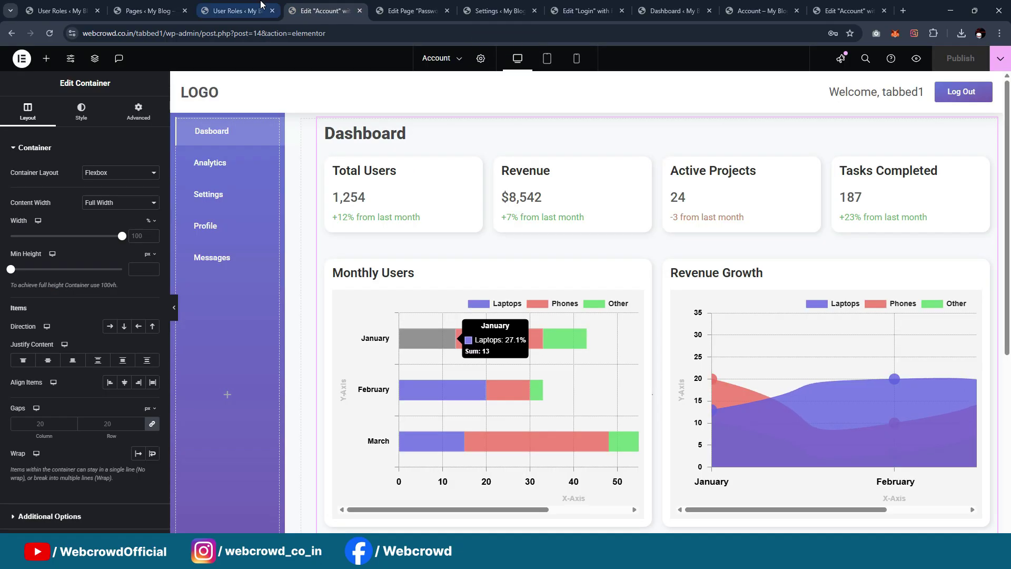
pyautogui.click(237, 11)
pyautogui.click(529, 327)
pyautogui.hotkey('ctrl', 'v')
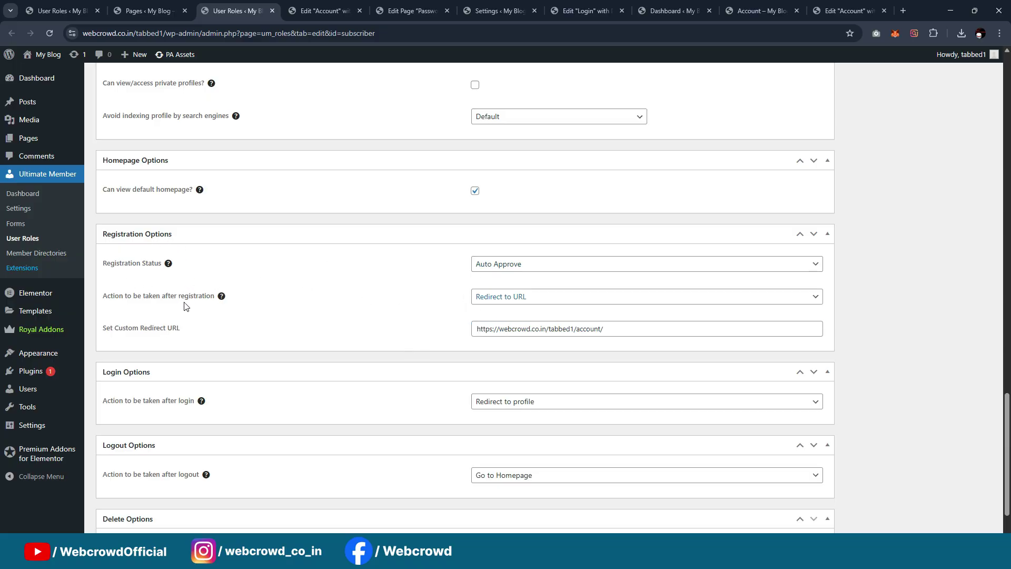
# Set 'Action to be taken after login' to Redirect to URL using the account page URL
pyautogui.click(531, 329)
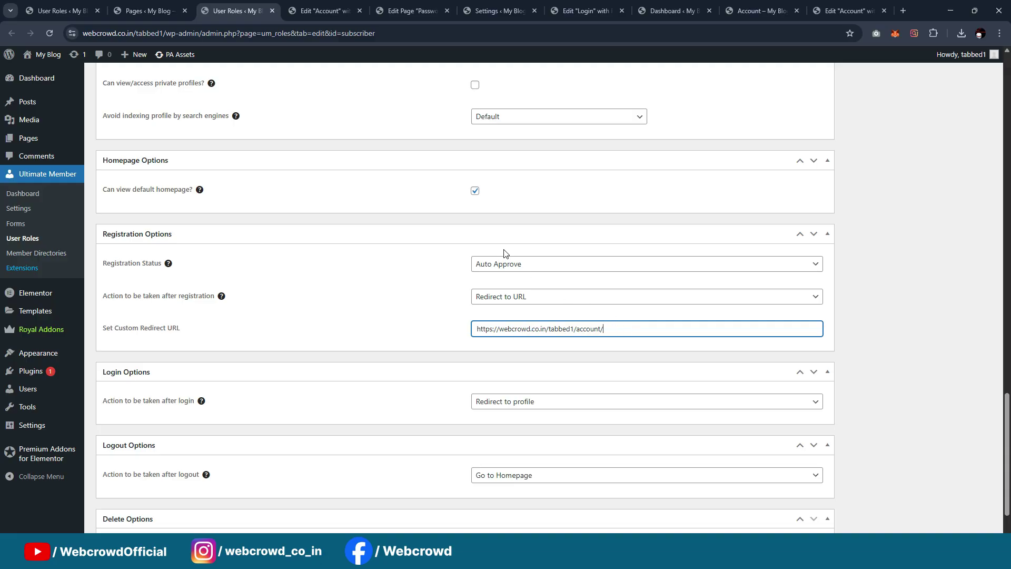
pyautogui.scroll(-2, 504, 254)
pyautogui.click(532, 329)
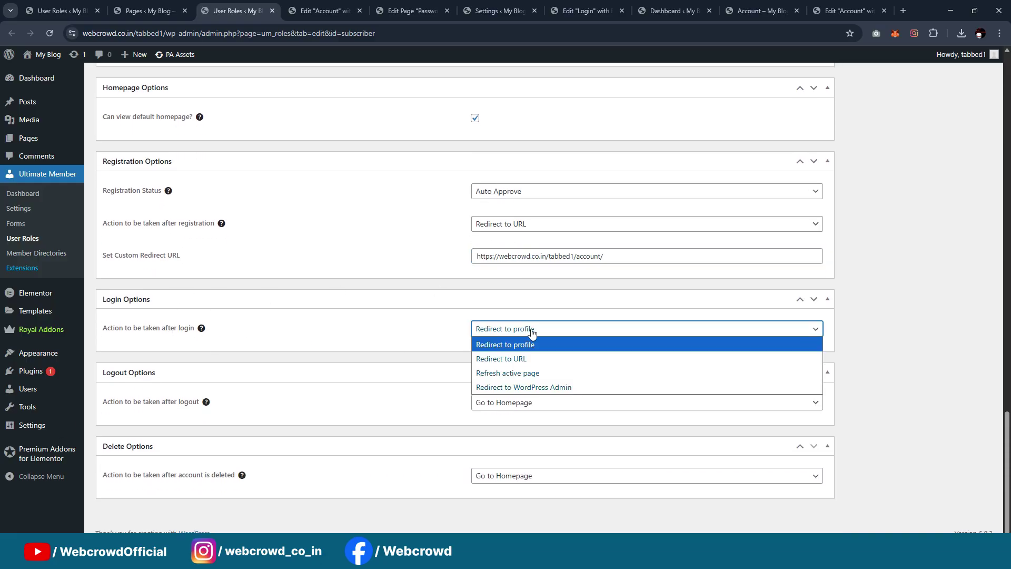
pyautogui.click(512, 357)
pyautogui.click(512, 357)
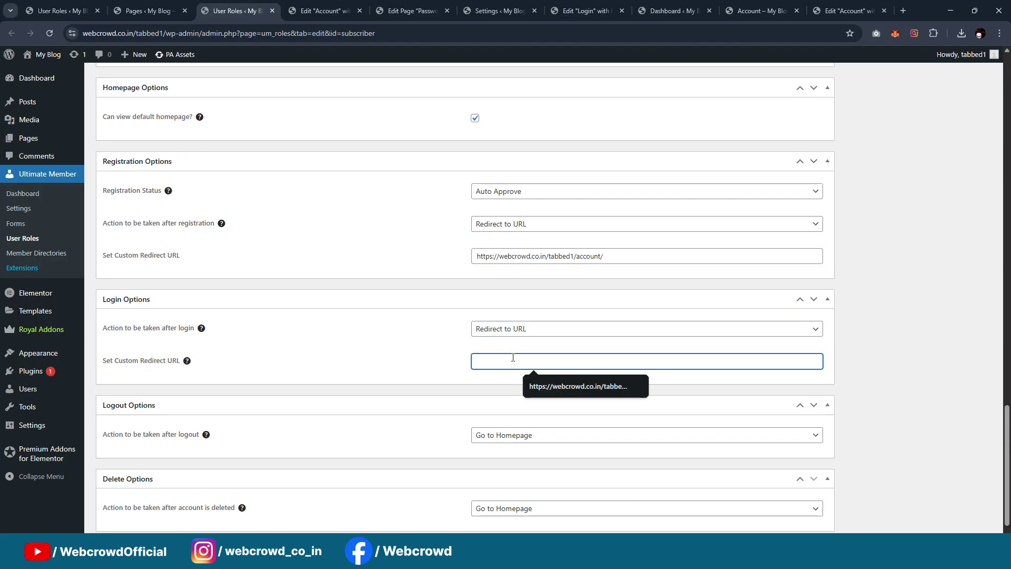
pyautogui.click(553, 383)
# Set Role Priority to 100 and save with Update Role
pyautogui.scroll(-1, 406, 286)
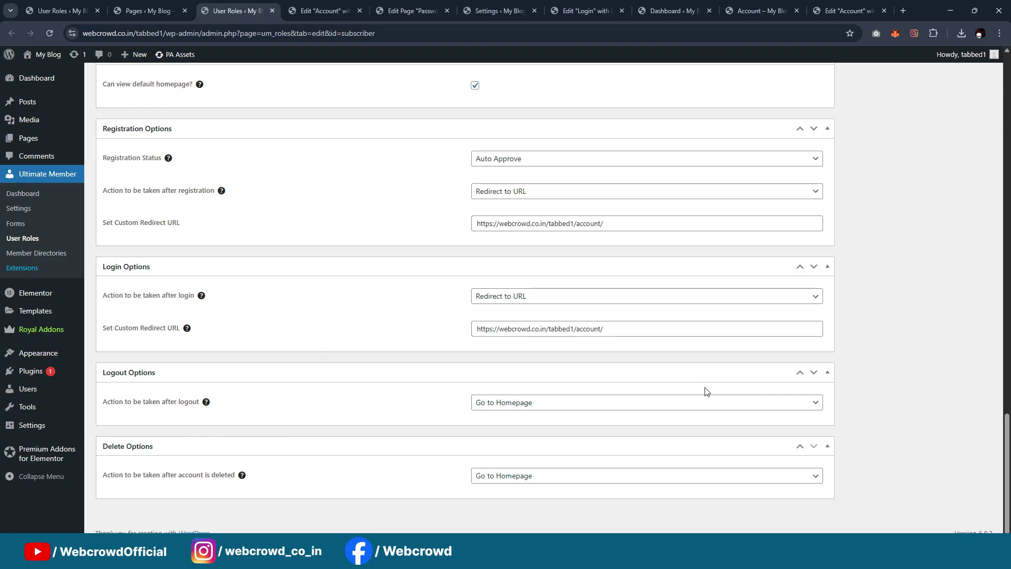
pyautogui.scroll(9, 650, 363)
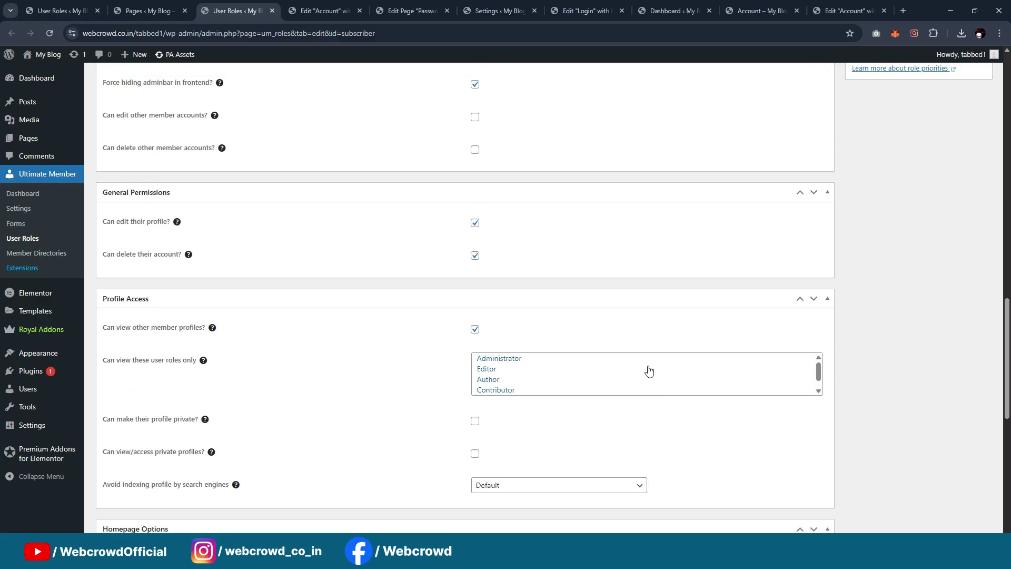
pyautogui.scroll(-1, 649, 371)
pyautogui.scroll(-8, 855, 416)
pyautogui.scroll(17, 853, 416)
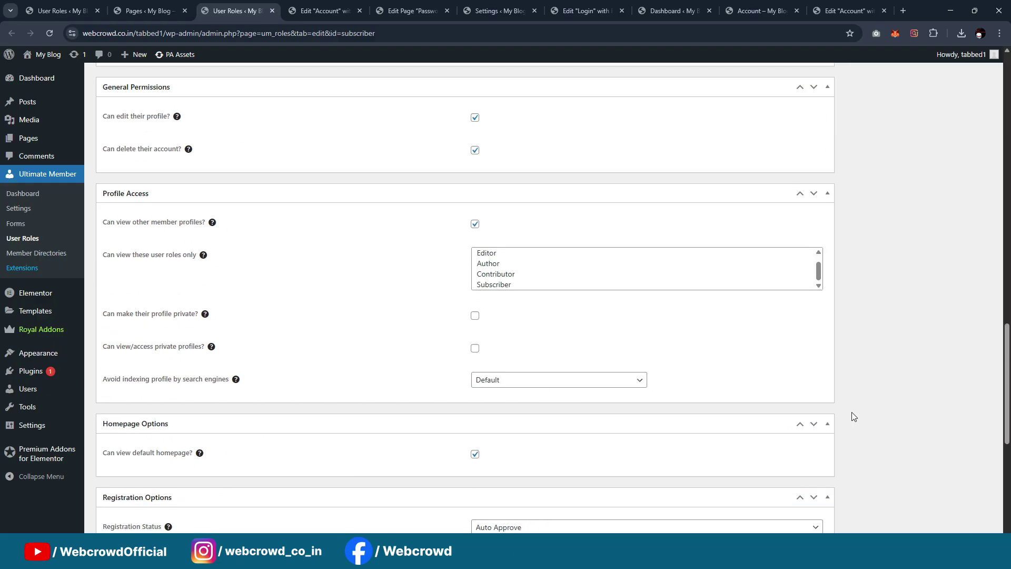
pyautogui.scroll(-5, 569, 325)
pyautogui.scroll(-3, 421, 285)
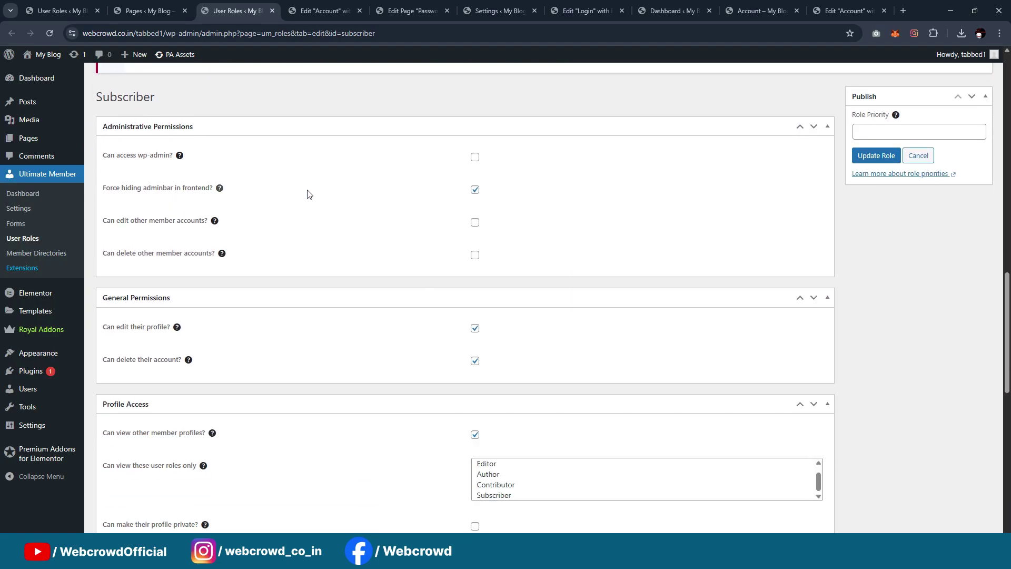
pyautogui.scroll(2, 476, 231)
pyautogui.scroll(-3, 286, 230)
pyautogui.scroll(3, 559, 221)
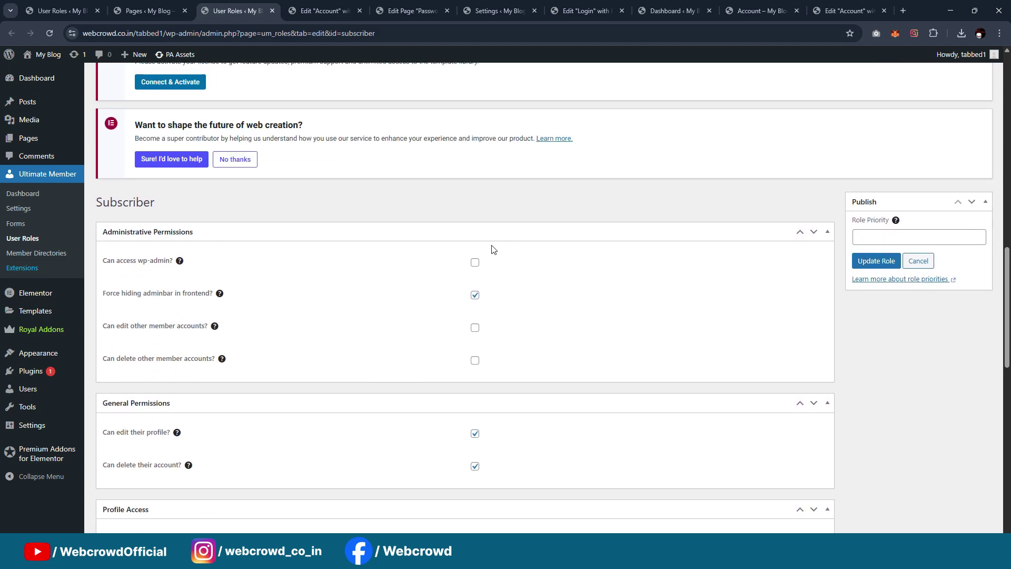
pyautogui.scroll(-2, 489, 263)
pyautogui.scroll(4, 279, 463)
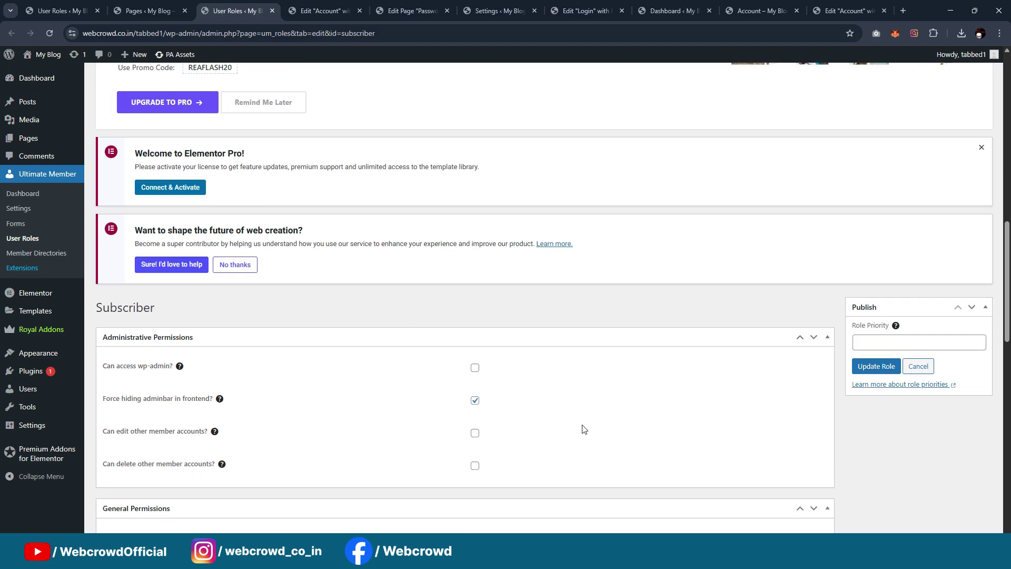
pyautogui.scroll(-4, 625, 361)
pyautogui.scroll(2, 872, 312)
pyautogui.click(875, 237)
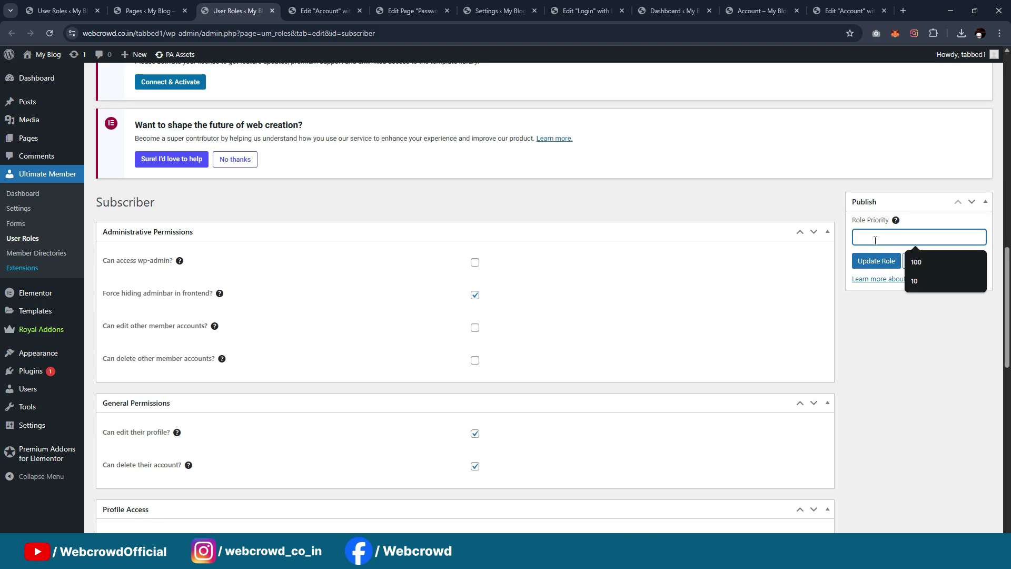
pyautogui.write('100')
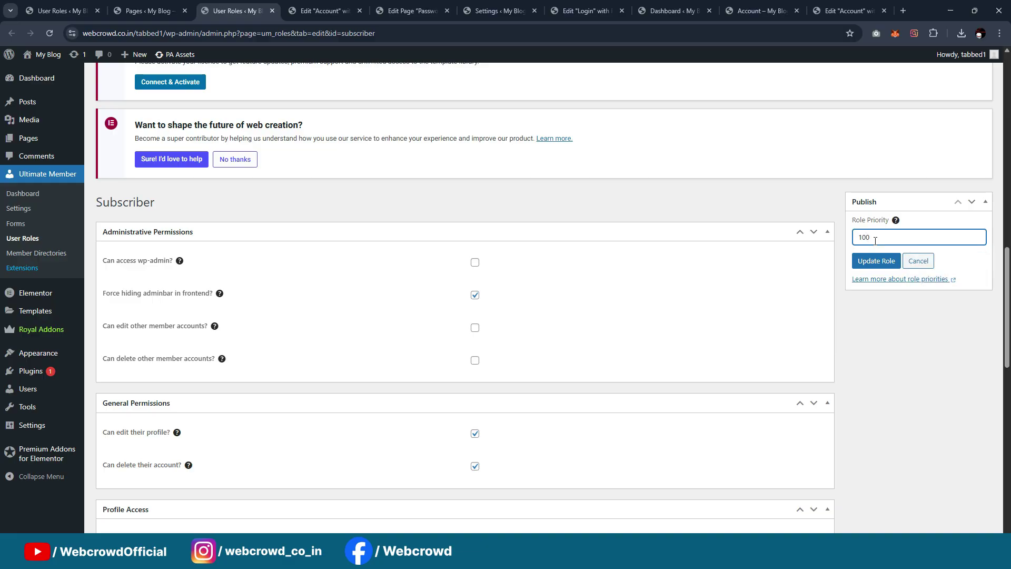
pyautogui.click(877, 265)
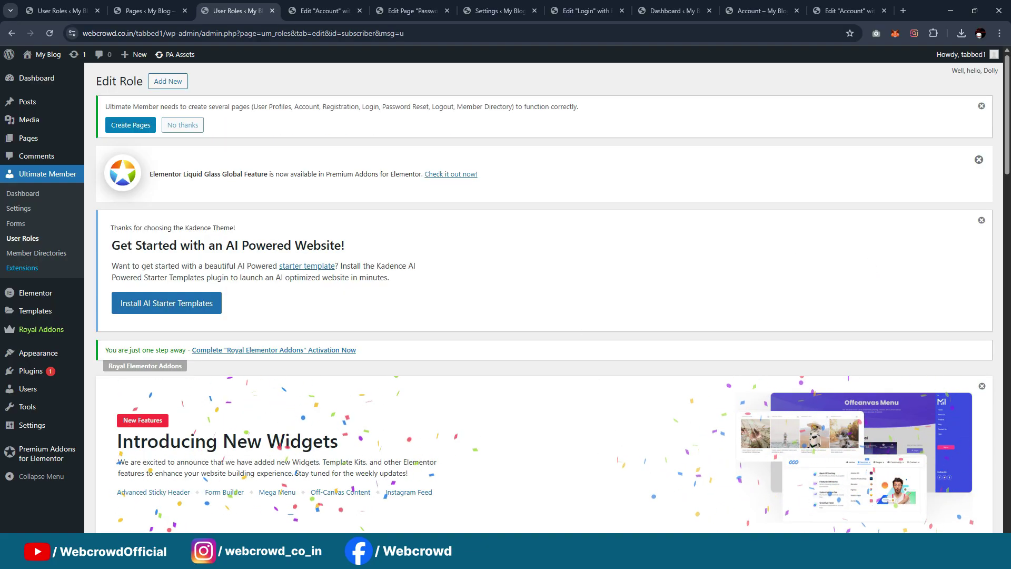
pyautogui.scroll(-1, 258, 169)
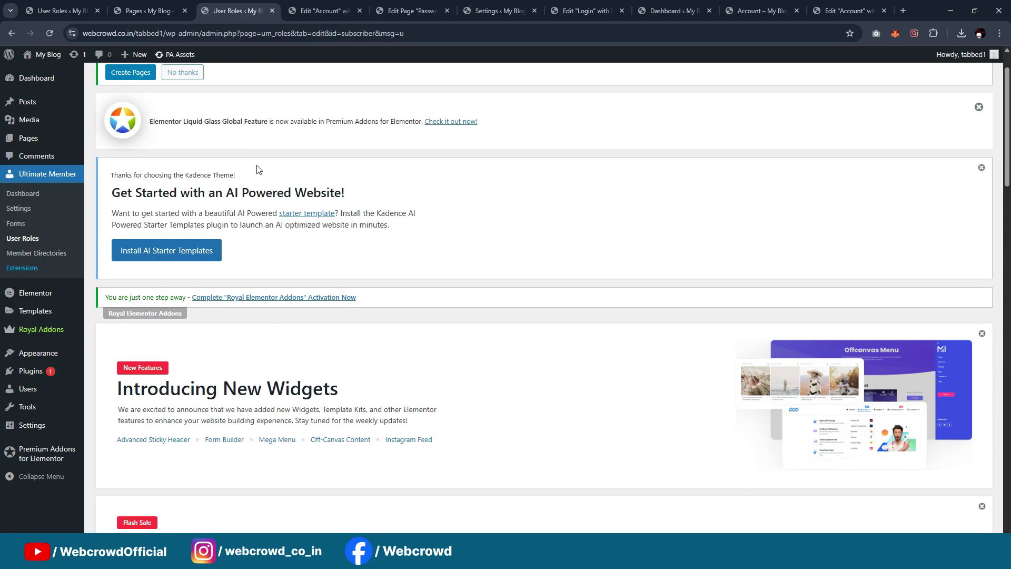
pyautogui.scroll(1, 257, 169)
pyautogui.scroll(-4, 570, 236)
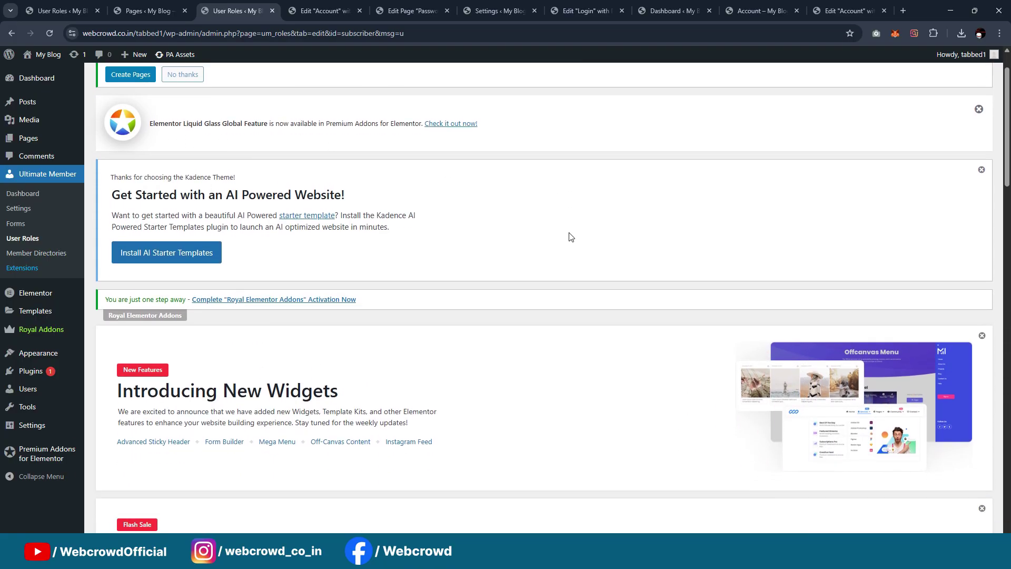
pyautogui.scroll(4, 570, 235)
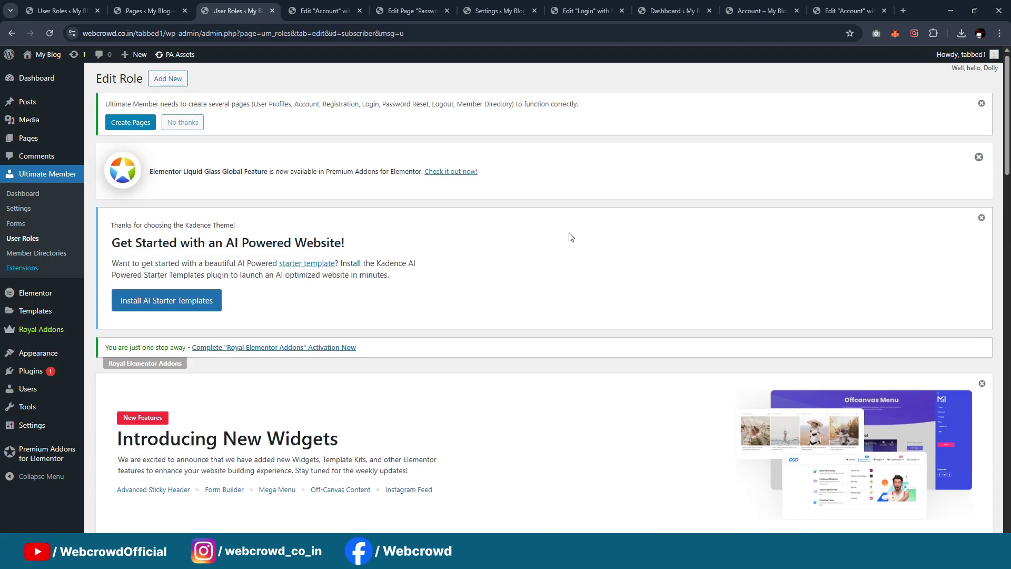
pyautogui.scroll(-5, 569, 236)
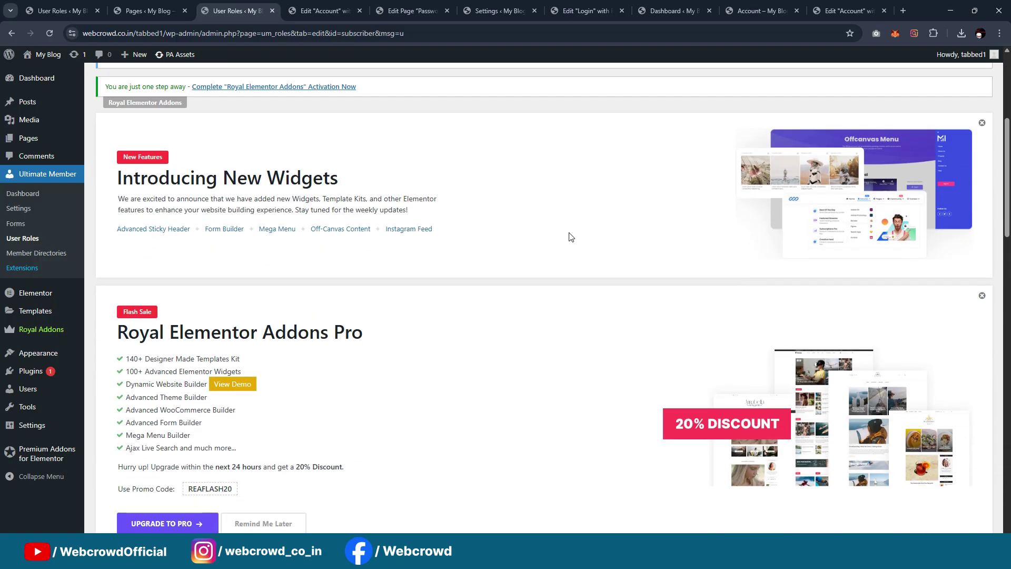
pyautogui.scroll(2, 566, 237)
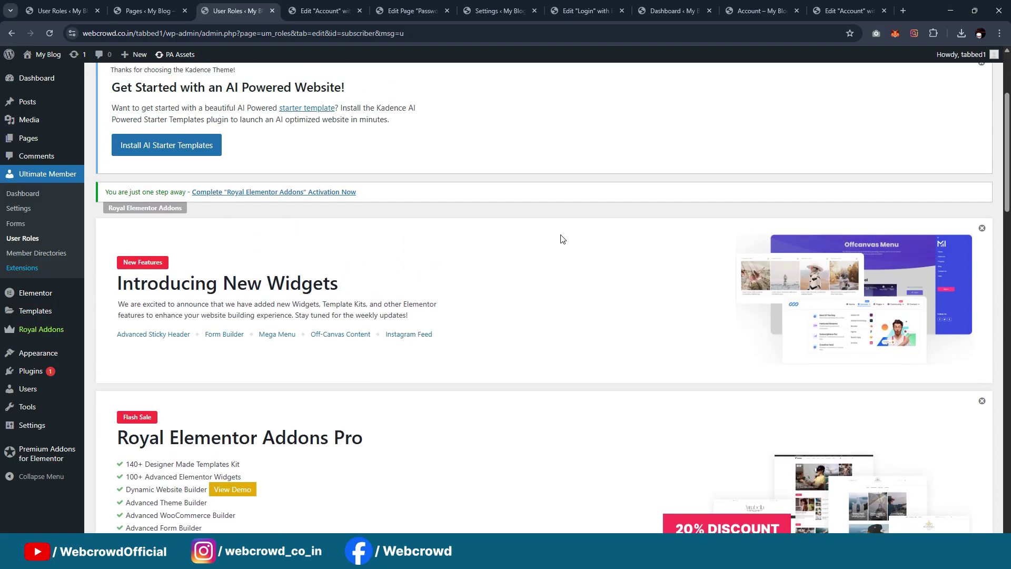
pyautogui.scroll(-3, 497, 240)
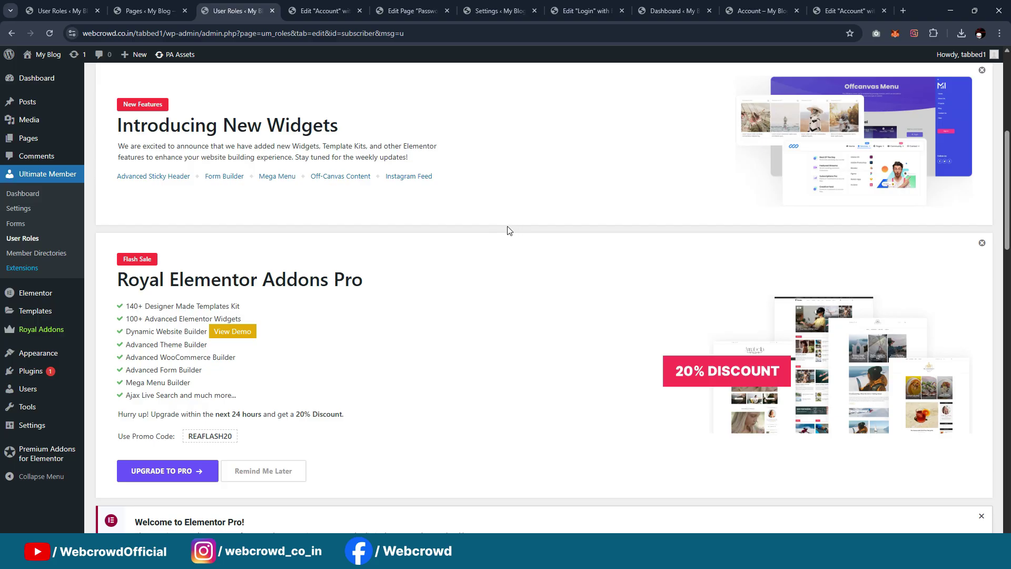
pyautogui.scroll(-2, 548, 203)
pyautogui.moveTo(55, 355)
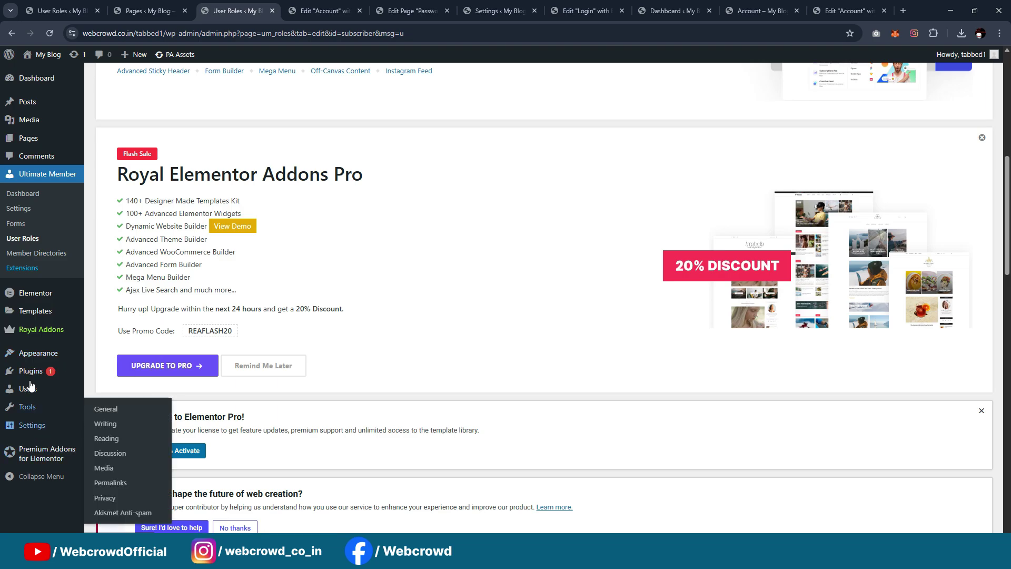
pyautogui.click(122, 443)
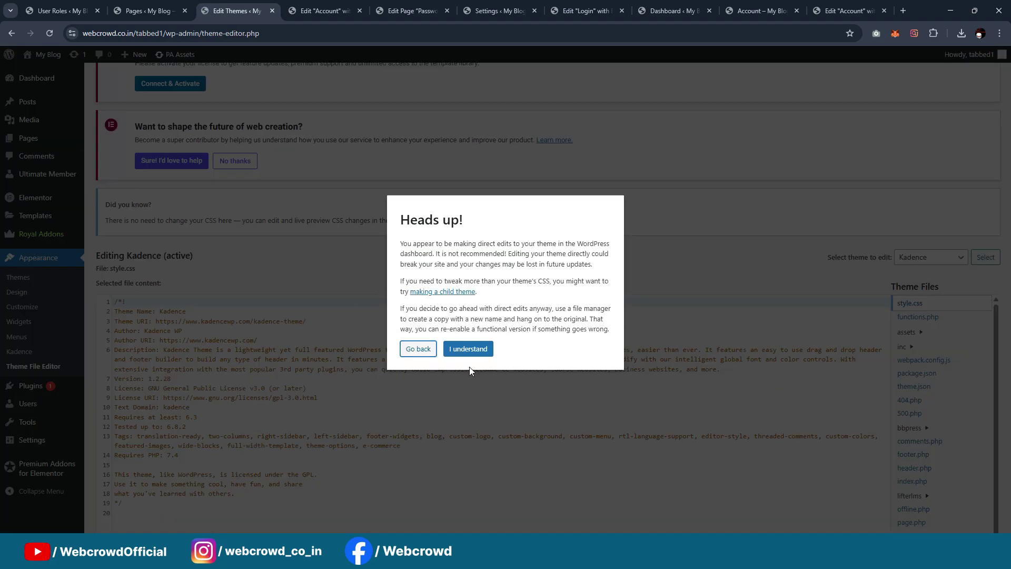
pyautogui.click(468, 350)
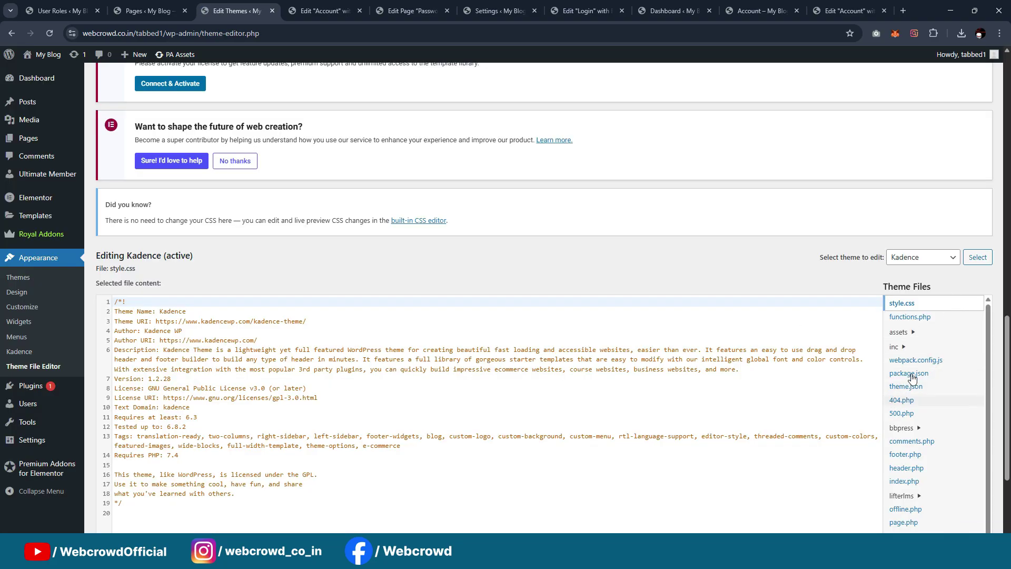
pyautogui.scroll(-1, 929, 342)
pyautogui.scroll(-3, 929, 343)
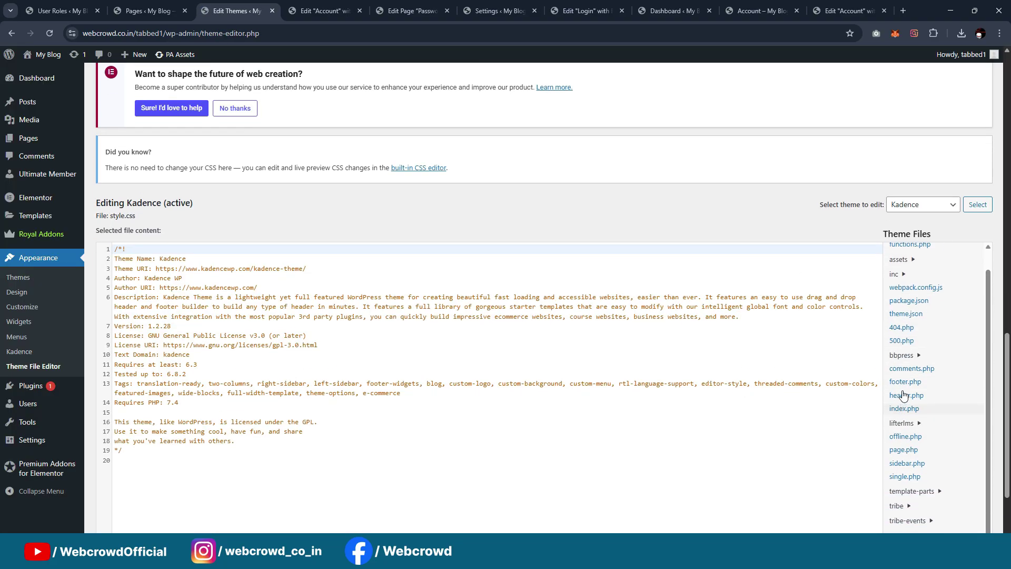
pyautogui.scroll(2, 916, 352)
pyautogui.click(916, 265)
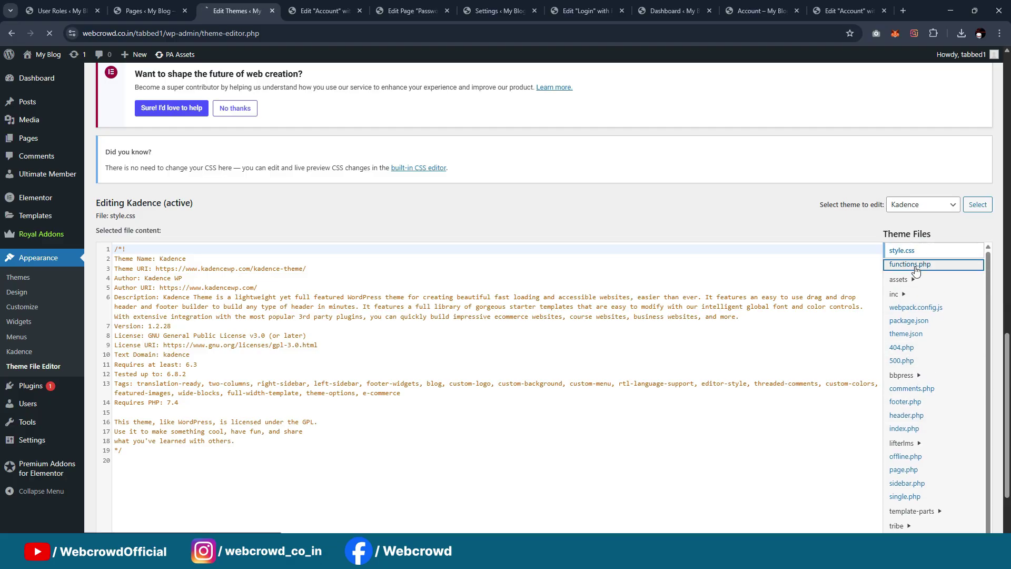
pyautogui.scroll(-16, 382, 257)
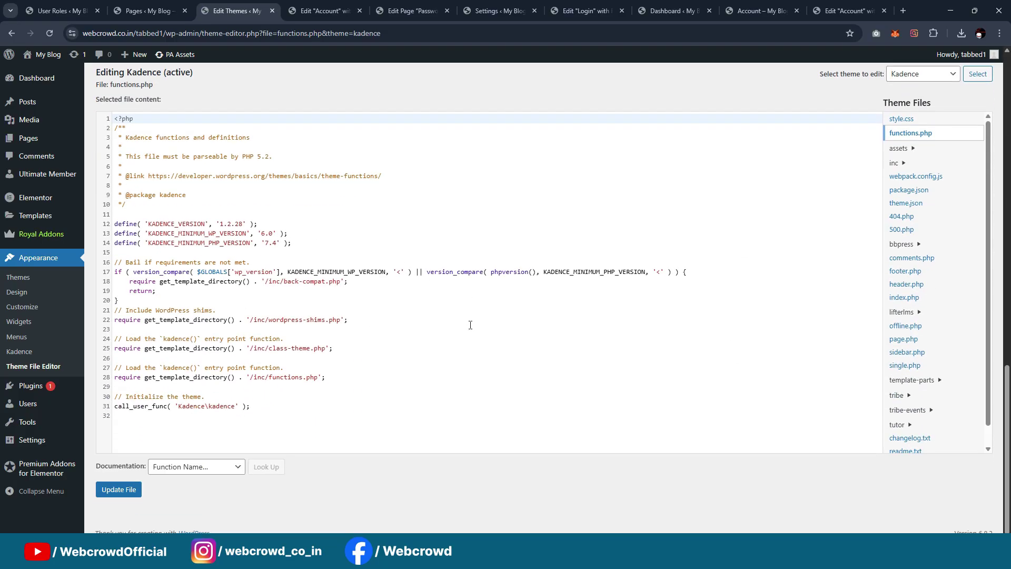
pyautogui.click(132, 447)
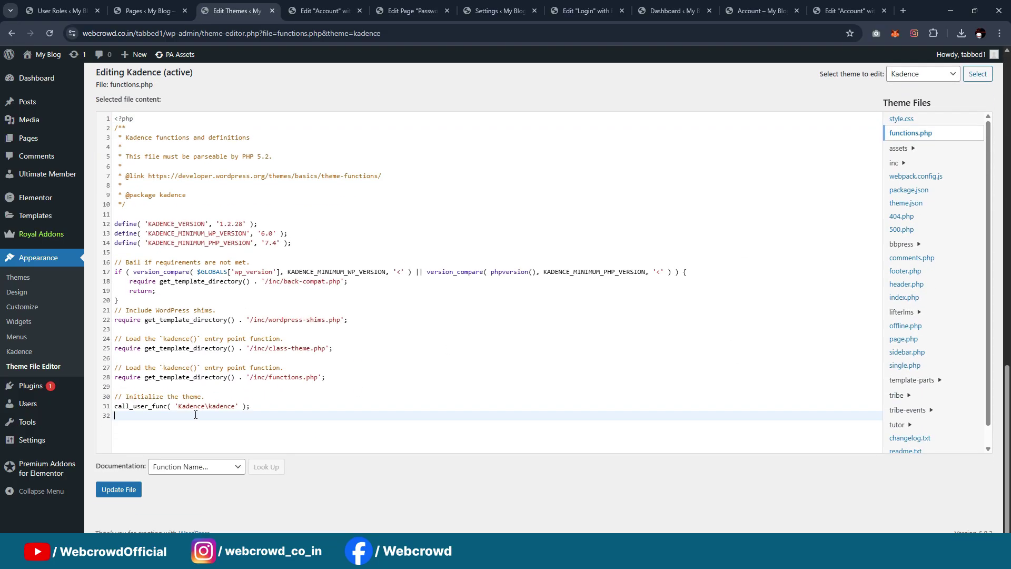
pyautogui.press('Return')
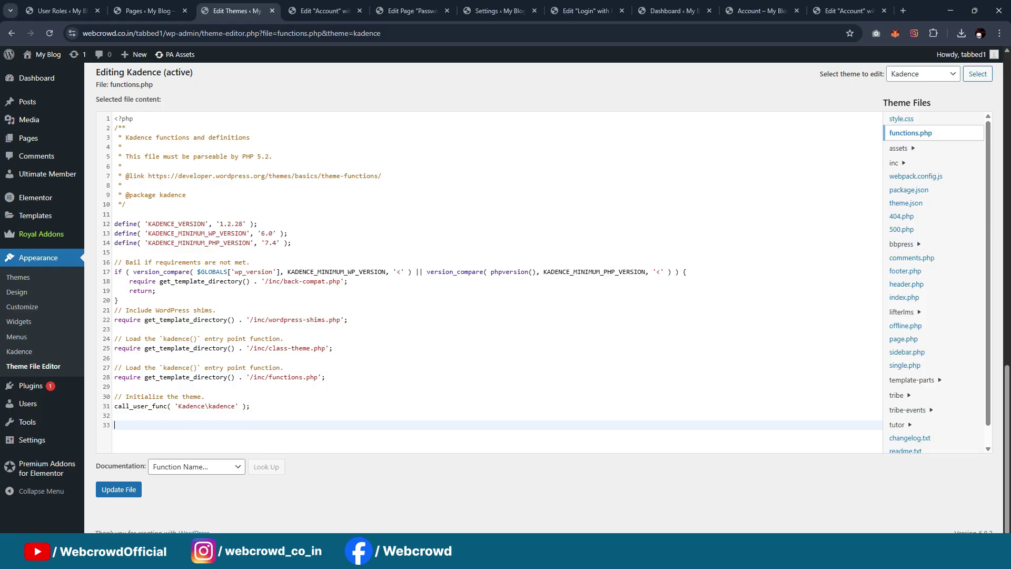
pyautogui.hotkey('ctrl', 'v')
pyautogui.scroll(5, 238, 368)
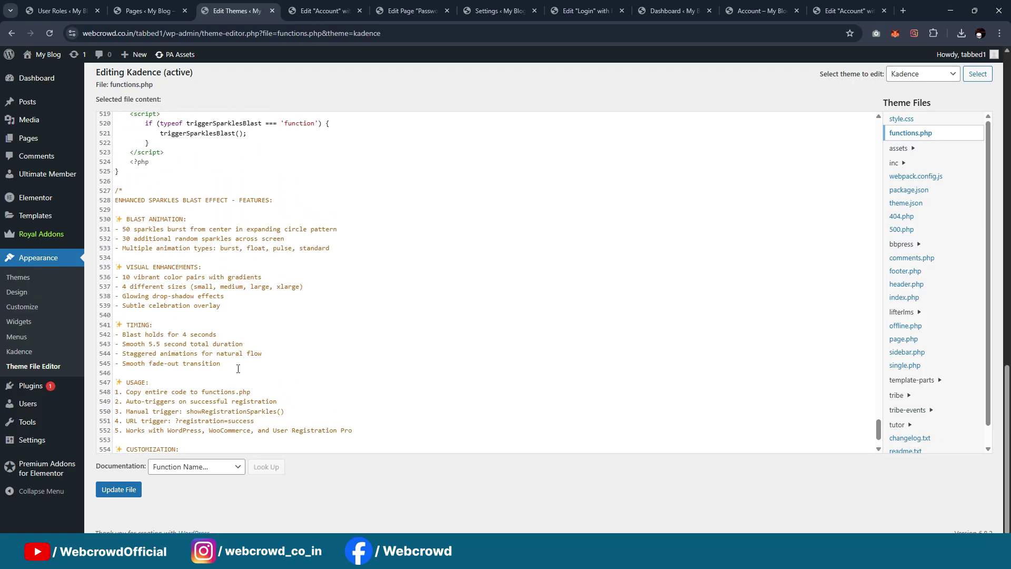
pyautogui.scroll(15, 238, 369)
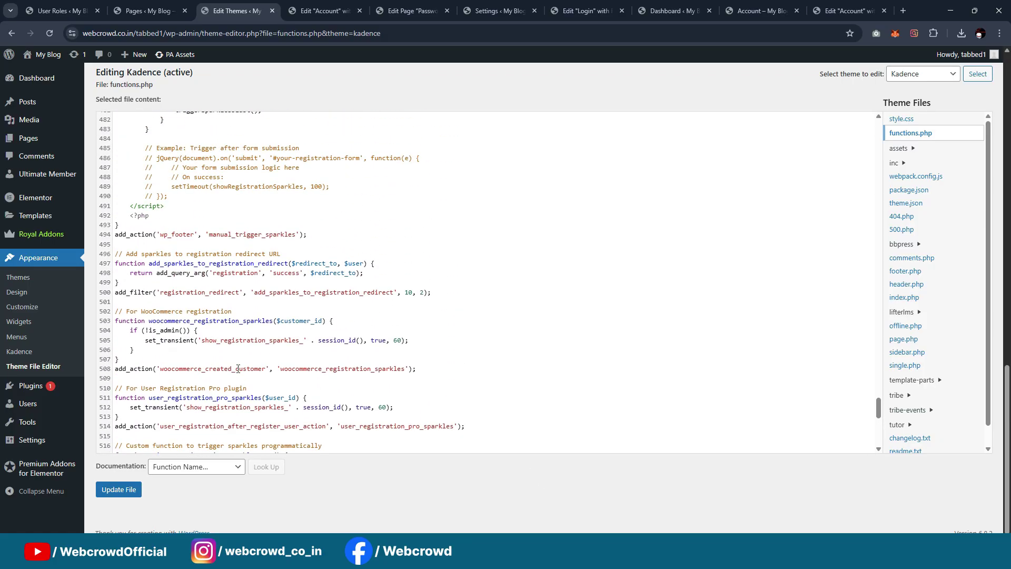
pyautogui.scroll(12, 237, 368)
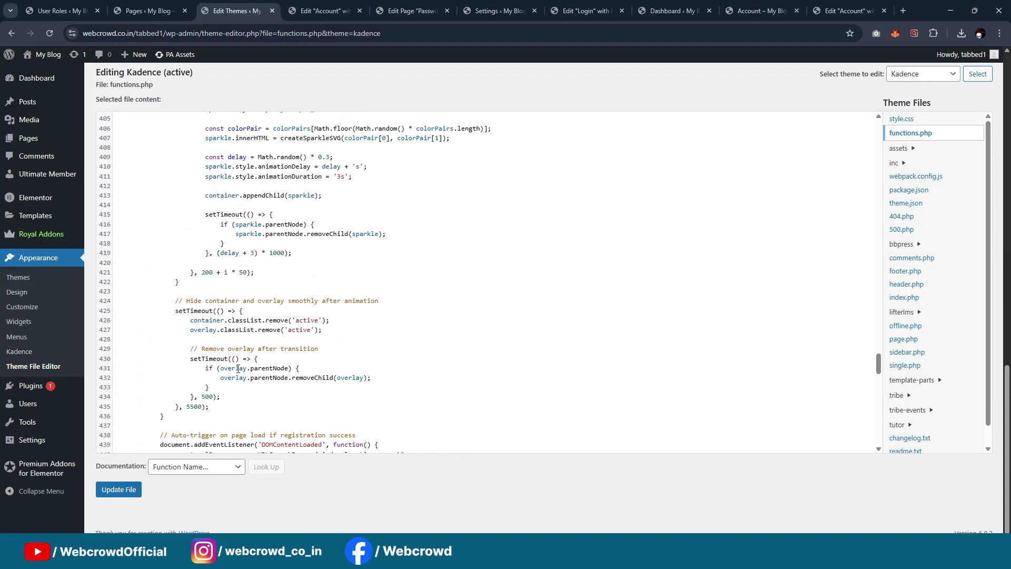
pyautogui.scroll(13, 238, 369)
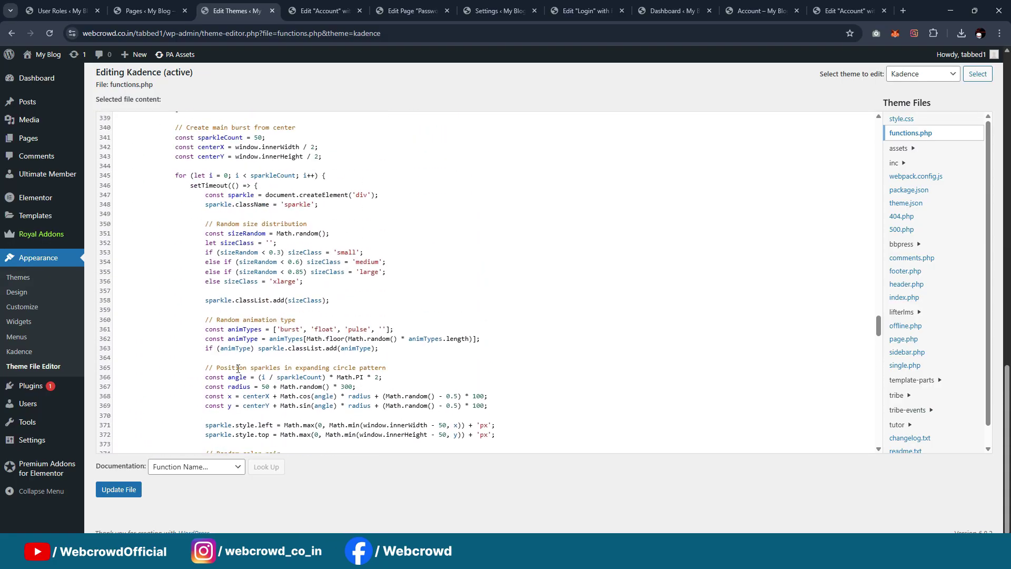
pyautogui.scroll(5, 238, 368)
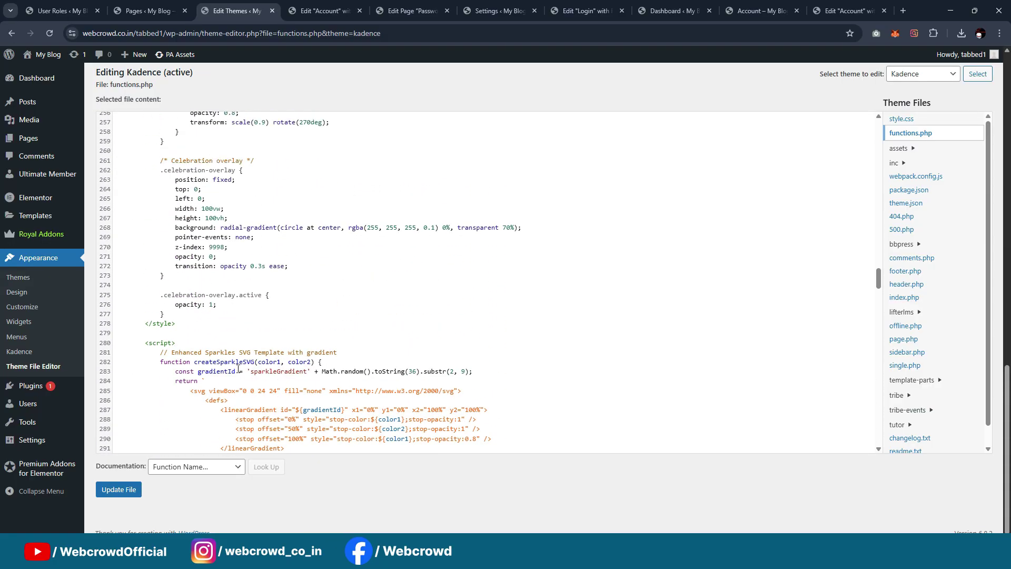
pyautogui.scroll(8, 238, 369)
# After the line 33 syntax error, delete the trailing feature-notes comment block
pyautogui.click(132, 488)
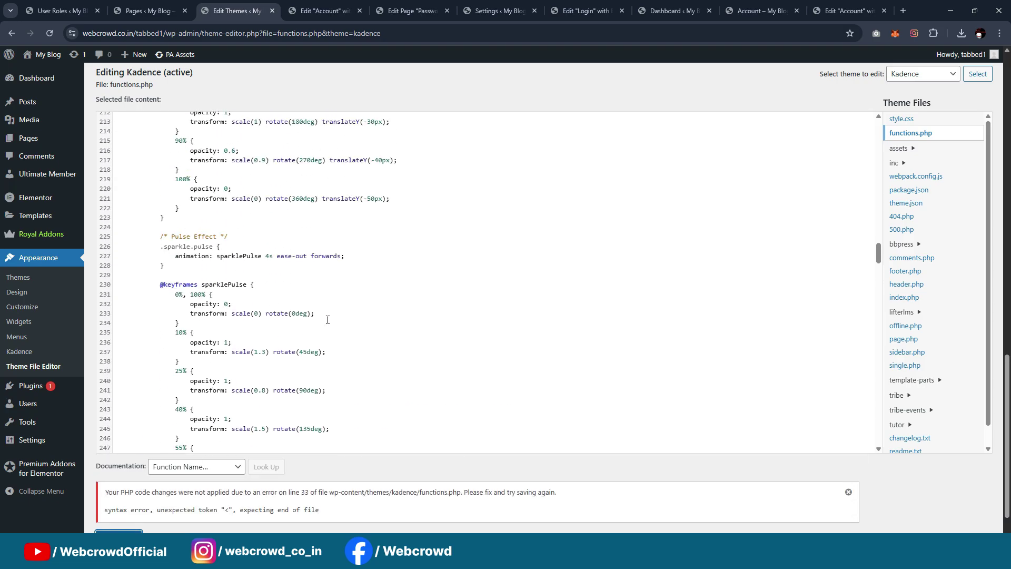
pyautogui.scroll(-20, 327, 320)
pyautogui.scroll(-7, 873, 407)
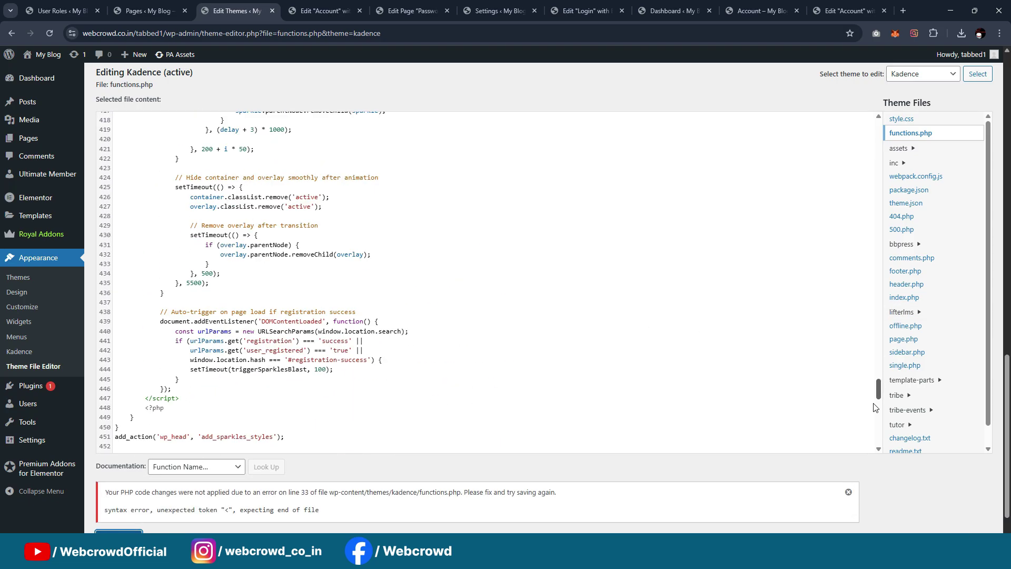
pyautogui.scroll(-15, 544, 424)
pyautogui.moveTo(141, 453); pyautogui.dragTo(105, 237)
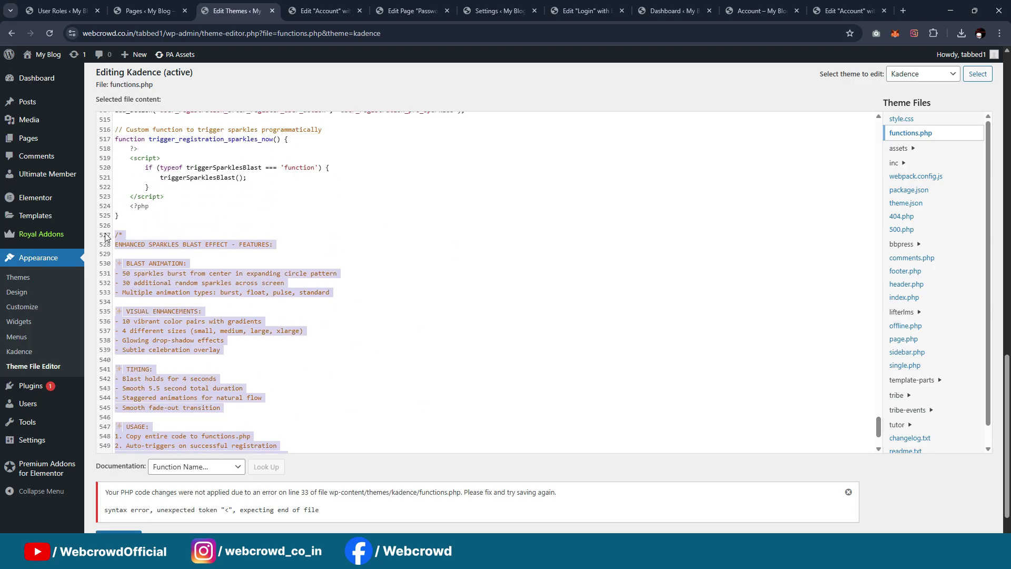
pyautogui.press('BackSpace')
# Delete the stray <?php tag lines 33–37 and save functions.php successfully
pyautogui.scroll(20, 283, 311)
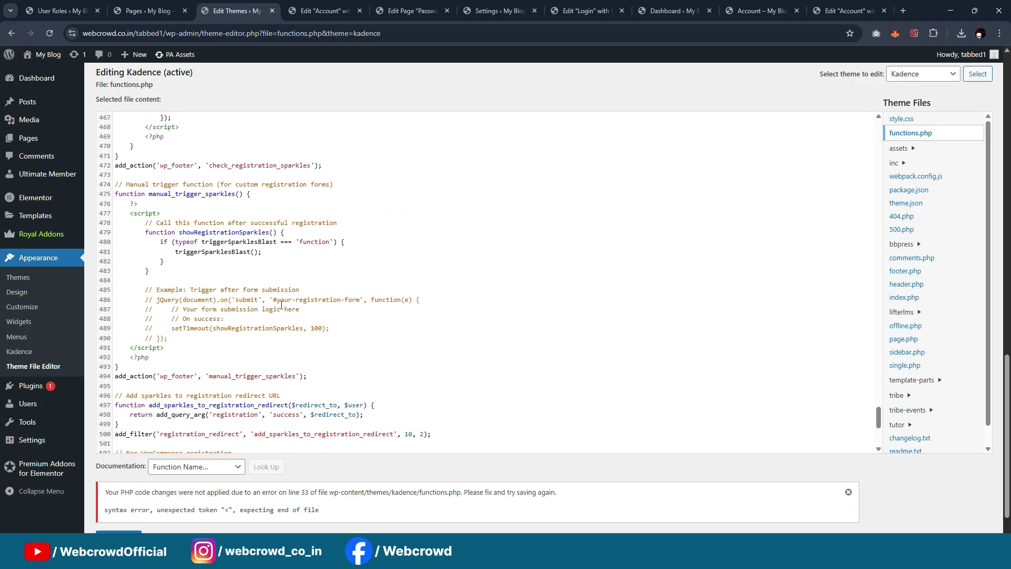
pyautogui.scroll(20, 280, 305)
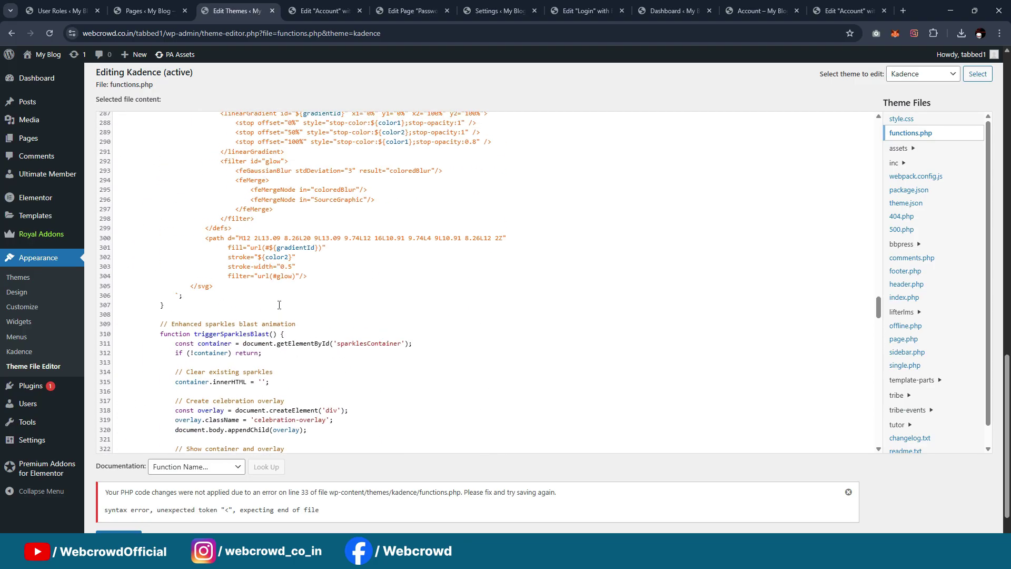
pyautogui.scroll(20, 279, 305)
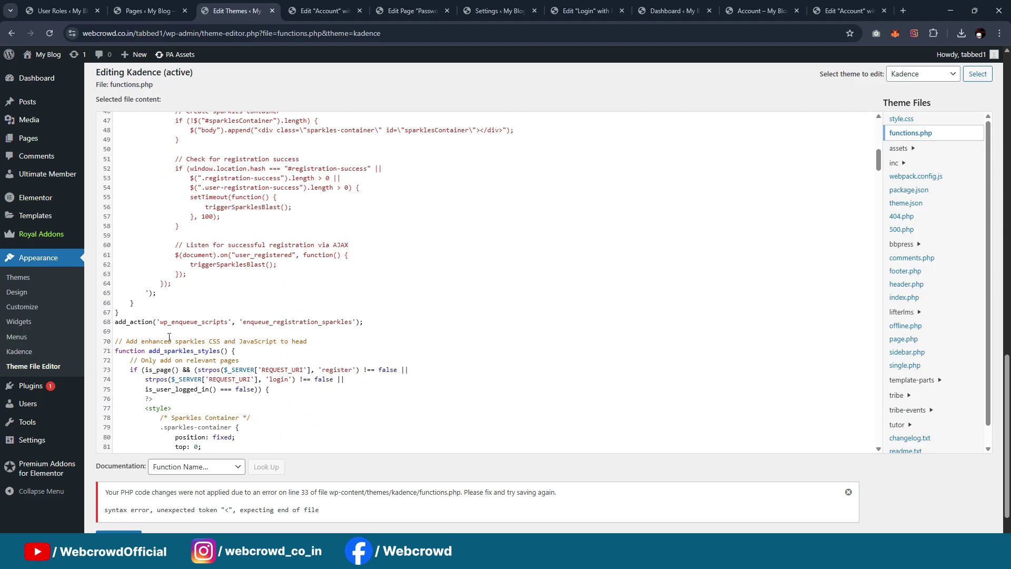
pyautogui.scroll(7, 206, 321)
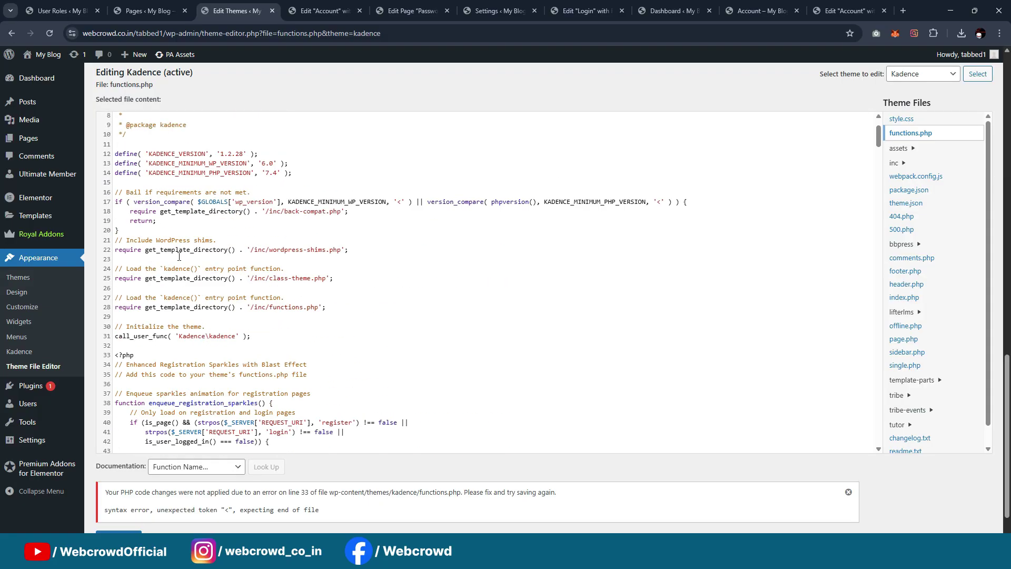
pyautogui.scroll(-1, 179, 257)
pyautogui.moveTo(311, 336); pyautogui.dragTo(115, 302)
pyautogui.press('BackSpace')
pyautogui.scroll(-5, 158, 369)
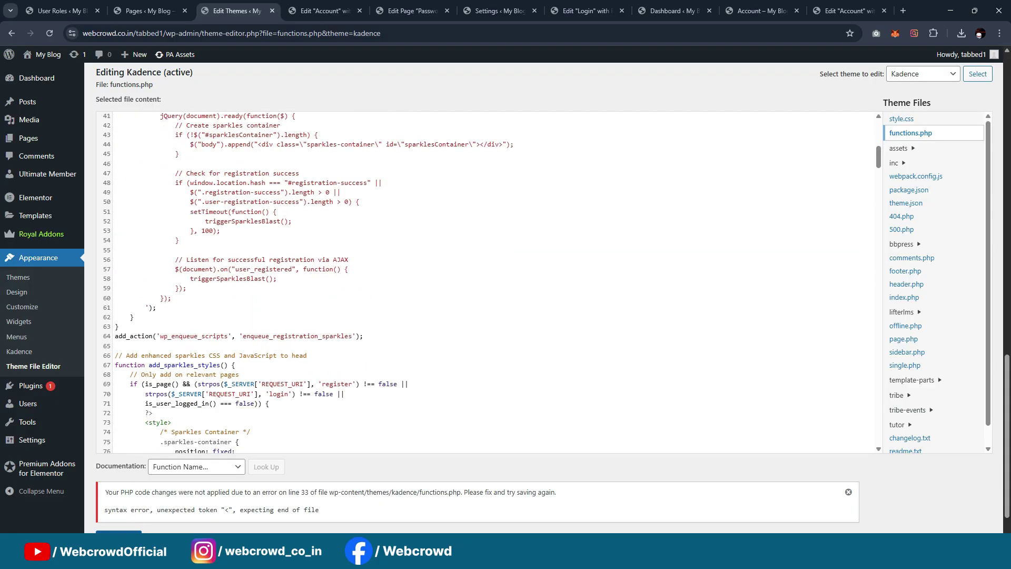
pyautogui.click(121, 539)
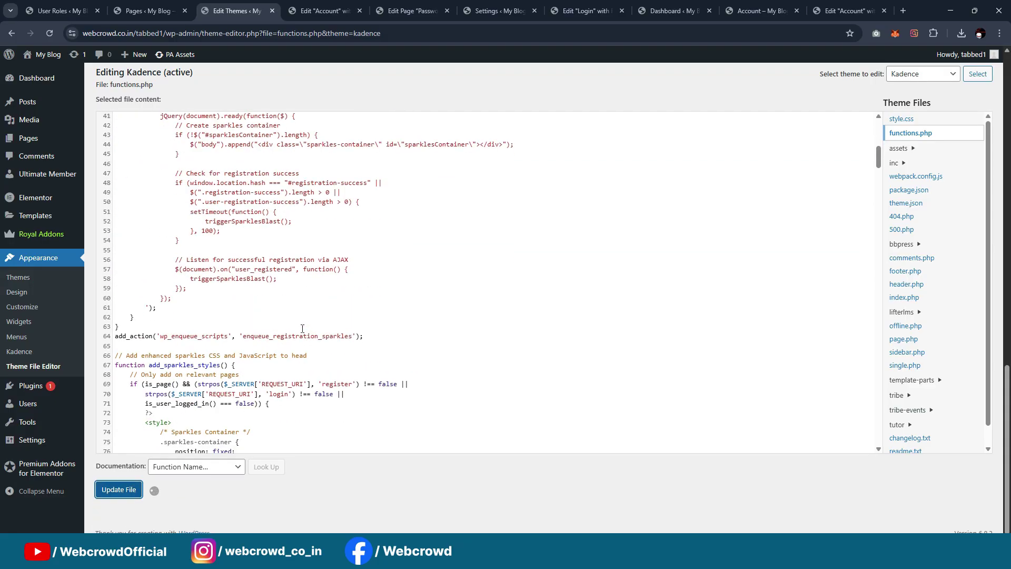
pyautogui.scroll(-4, 311, 332)
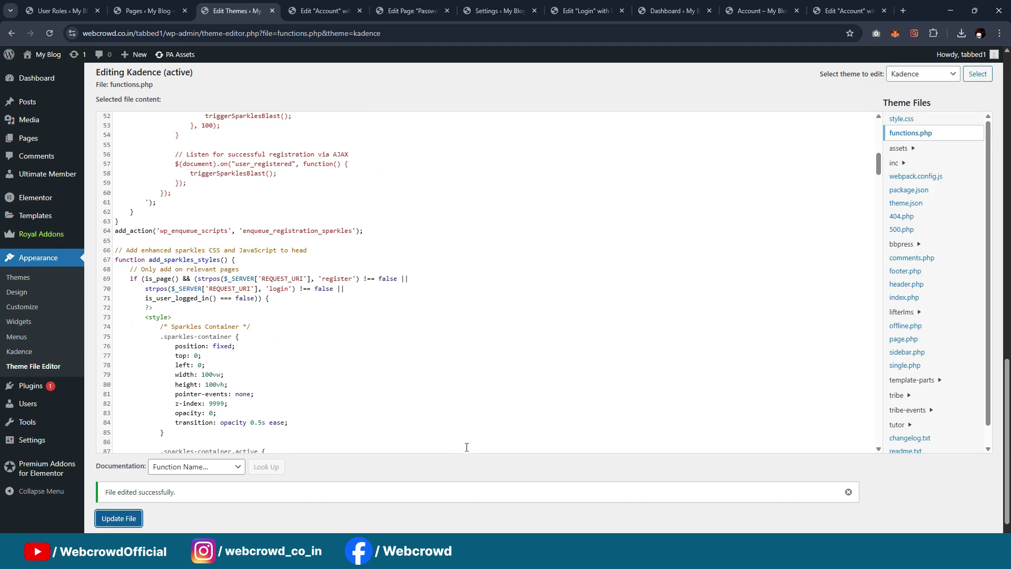
pyautogui.moveTo(162, 34); pyautogui.dragTo(77, 38)
pyautogui.hotkey('ctrl', 'c')
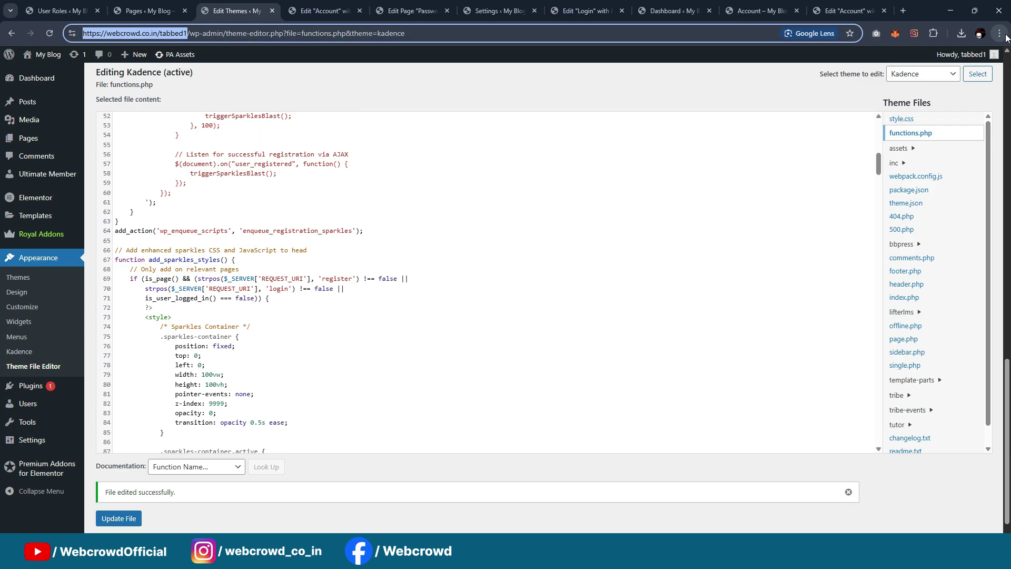
# Open the site URL in an Incognito window and switch to the Register form
pyautogui.click(999, 34)
pyautogui.click(936, 109)
pyautogui.hotkey('ctrl', 'v')
pyautogui.press('Return')
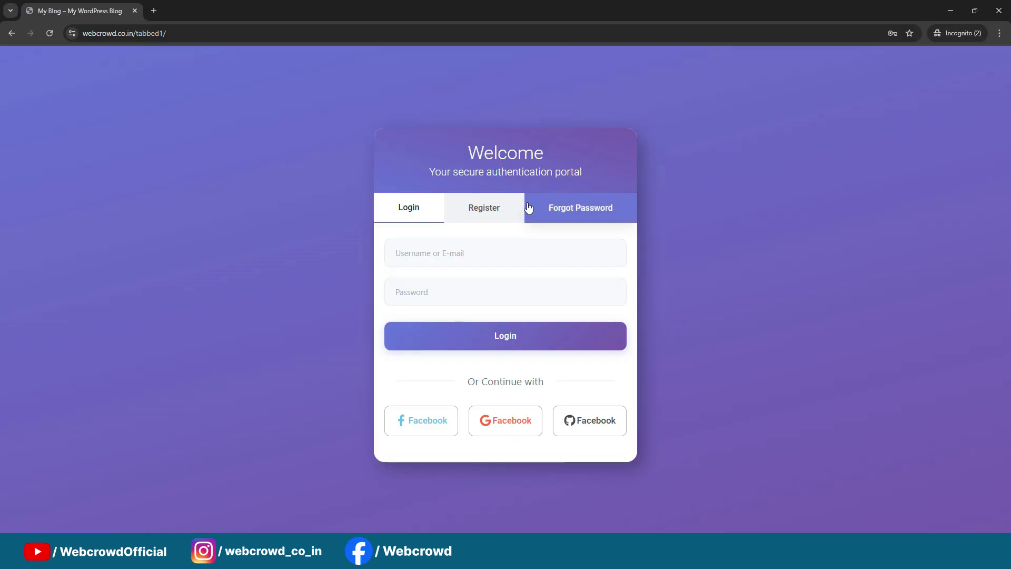
pyautogui.click(483, 176)
# Fill in the new user's username, e-mail address, password and password confirmation
pyautogui.click(470, 227)
pyautogui.write('yn')
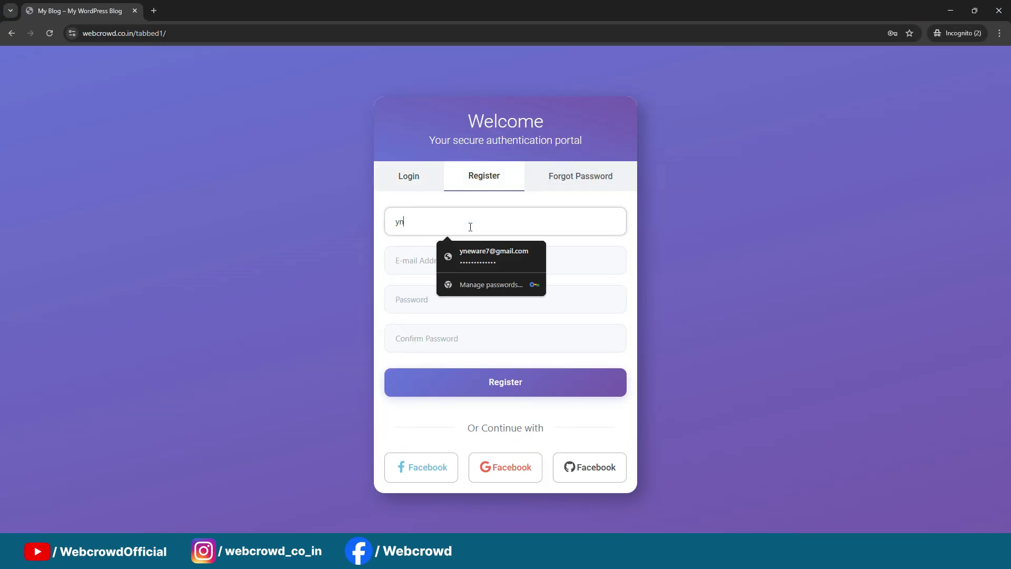
pyautogui.click(472, 250)
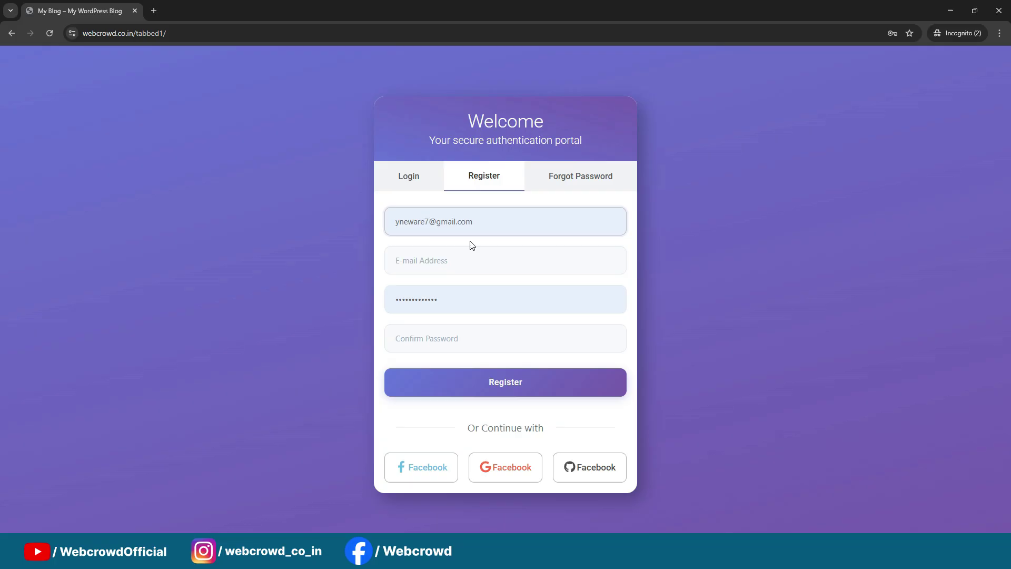
pyautogui.tripleClick(483, 223)
pyautogui.hotkey('ctrl', 'c')
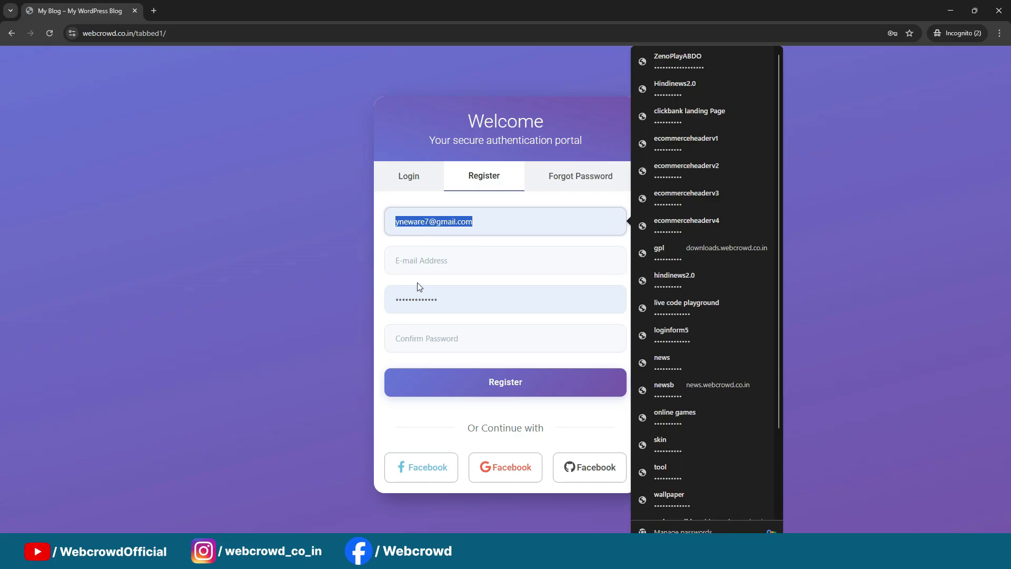
pyautogui.click(447, 271)
pyautogui.hotkey('ctrl', 'v')
pyautogui.moveTo(472, 221); pyautogui.dragTo(429, 221)
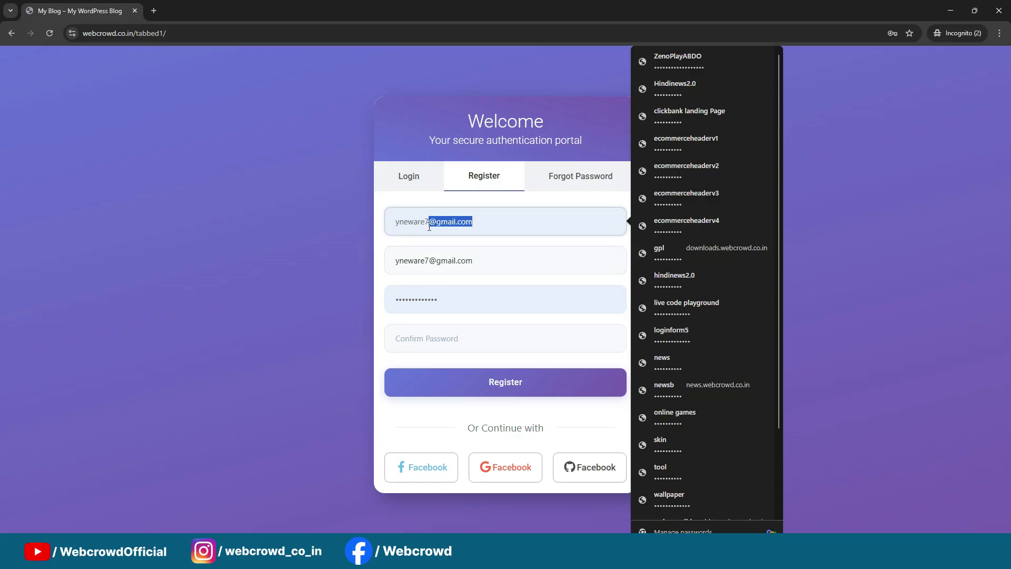
pyautogui.press('BackSpace')
pyautogui.doubleClick(440, 299)
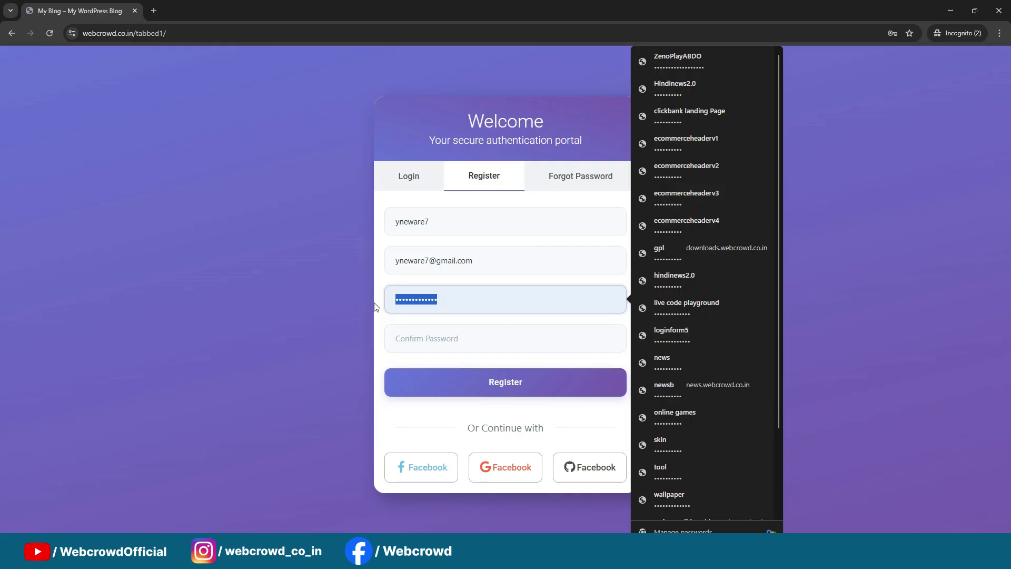
pyautogui.write('12')
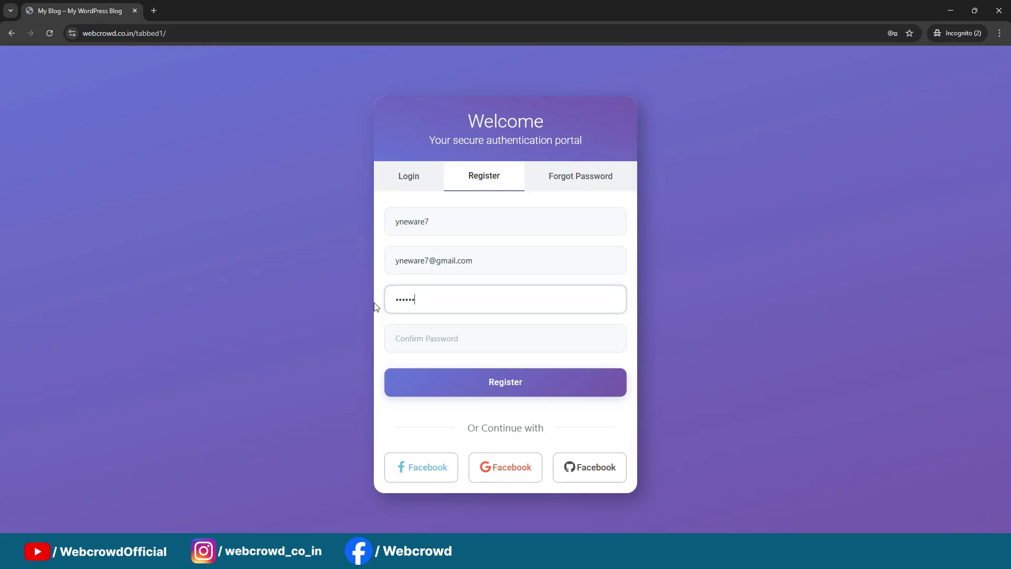
pyautogui.press('Tab')
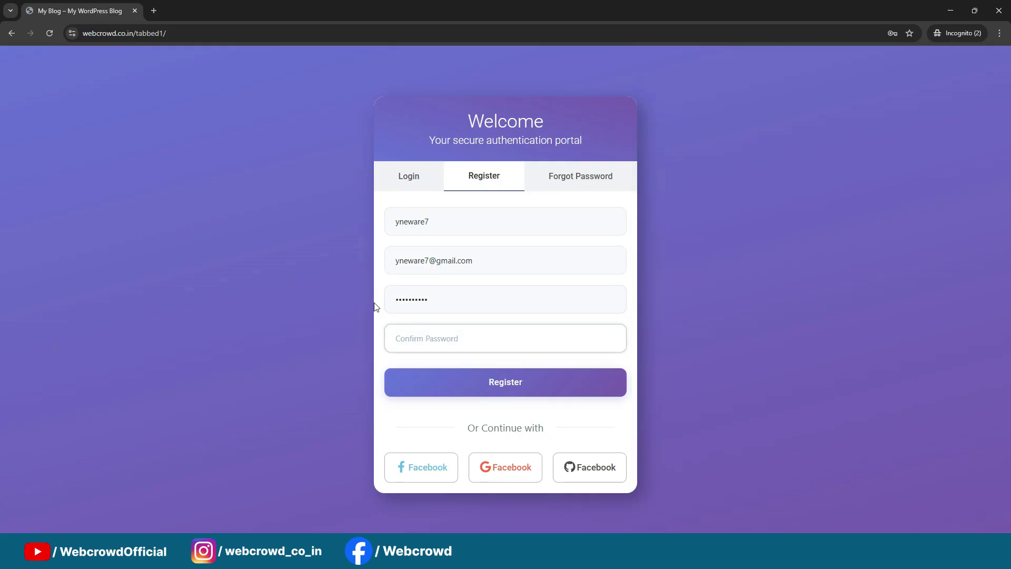
pyautogui.write('1212')
# Submit the new user's registration, log out from the Account dashboard, and try the Welcome login card's username and password fields
pyautogui.click(471, 380)
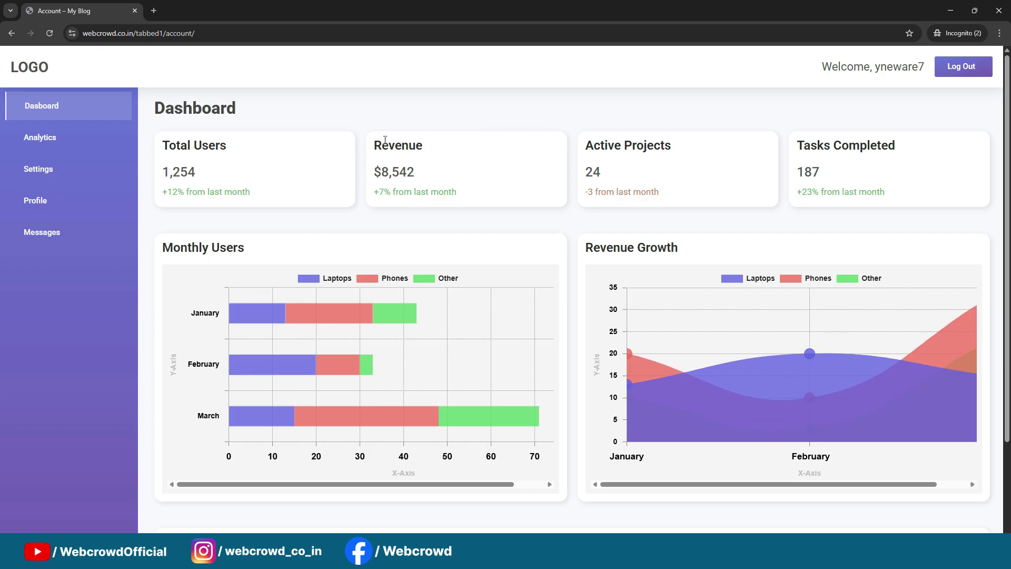
pyautogui.click(965, 69)
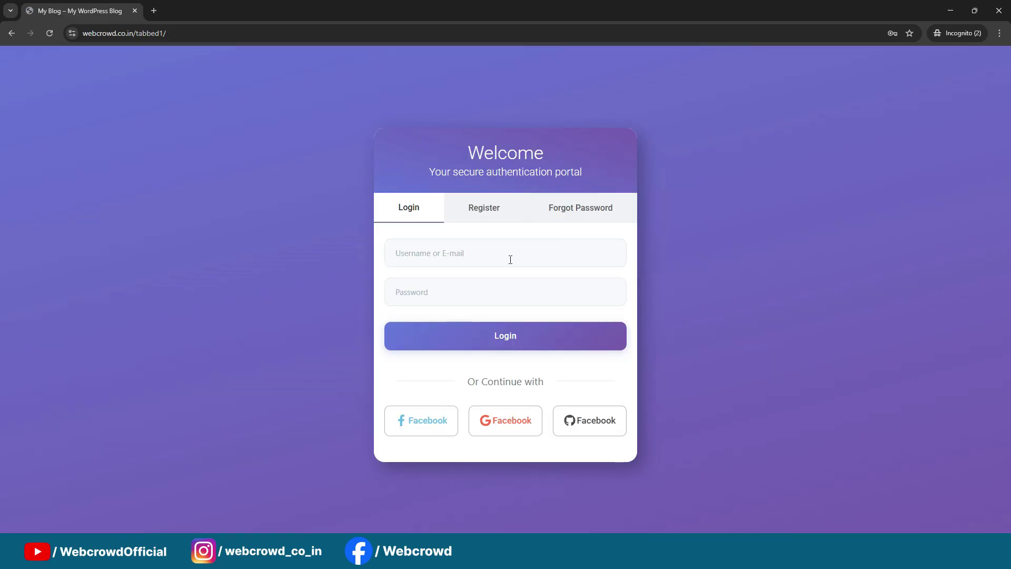
pyautogui.click(506, 256)
pyautogui.click(933, 224)
pyautogui.click(424, 289)
pyautogui.click(860, 216)
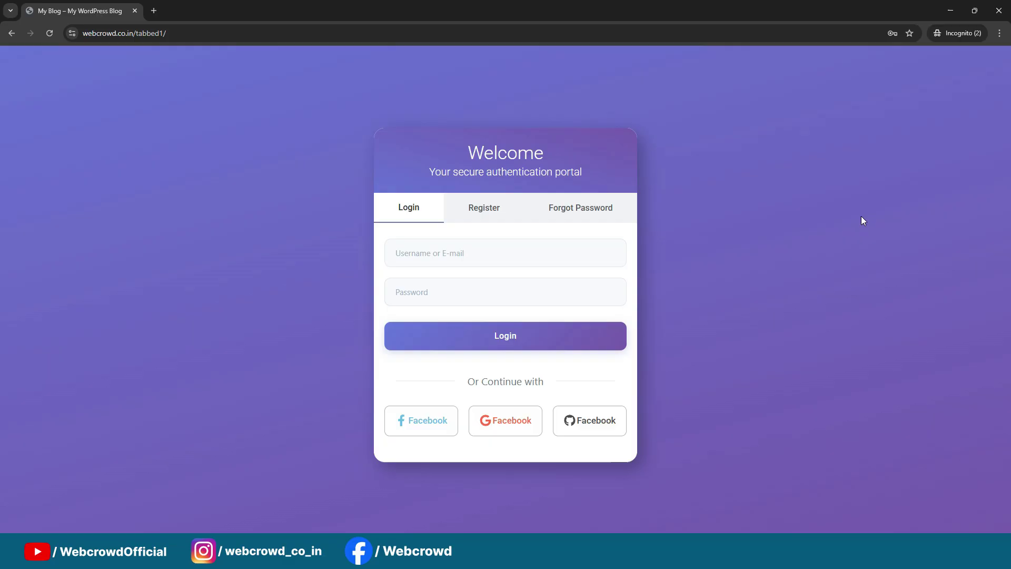